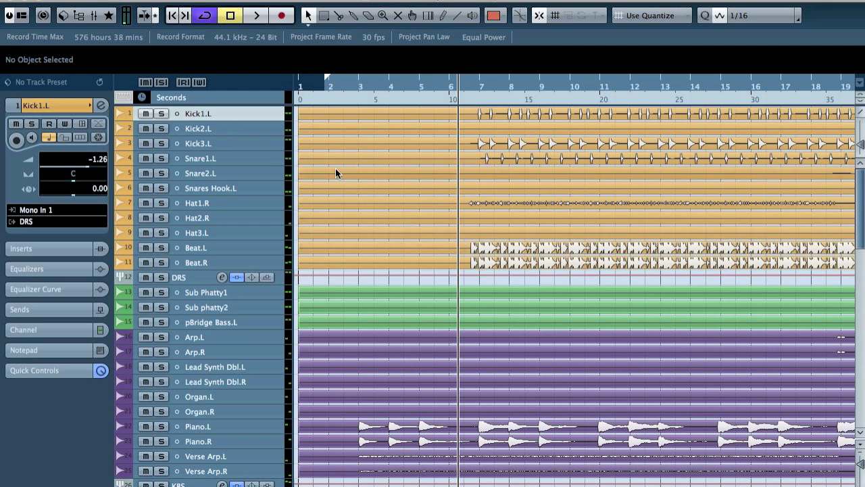
- Start playback, show the mixer, and solo the Kick1.L channel
key("space")
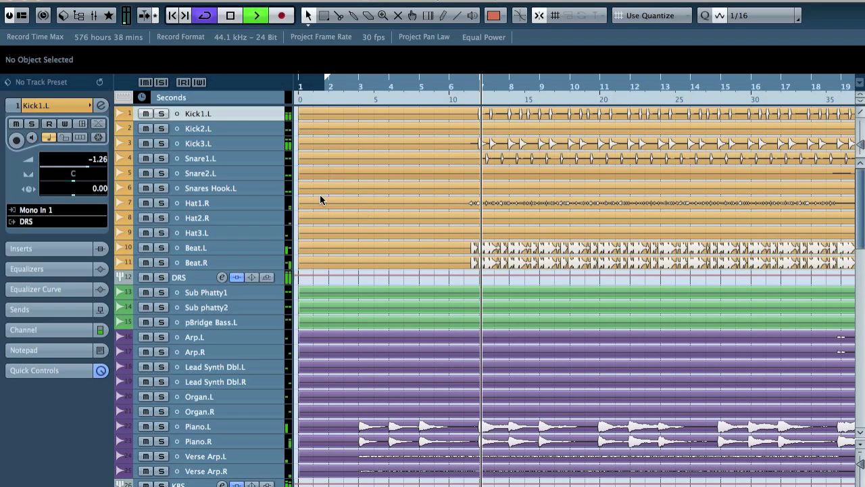
key("F3")
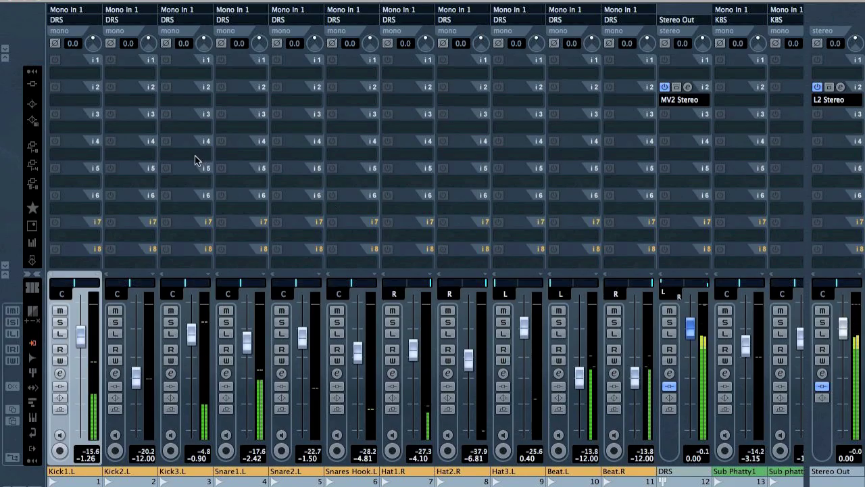
key("s")
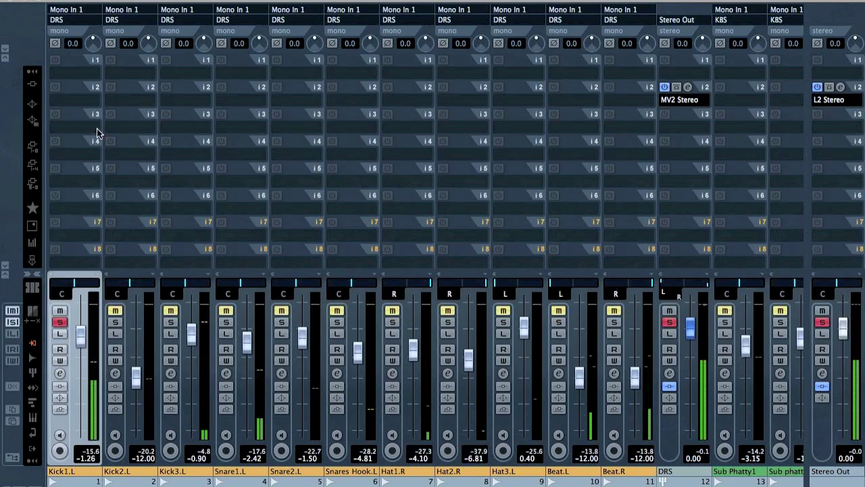
left_click(64, 101)
mouse_move(155, 249)
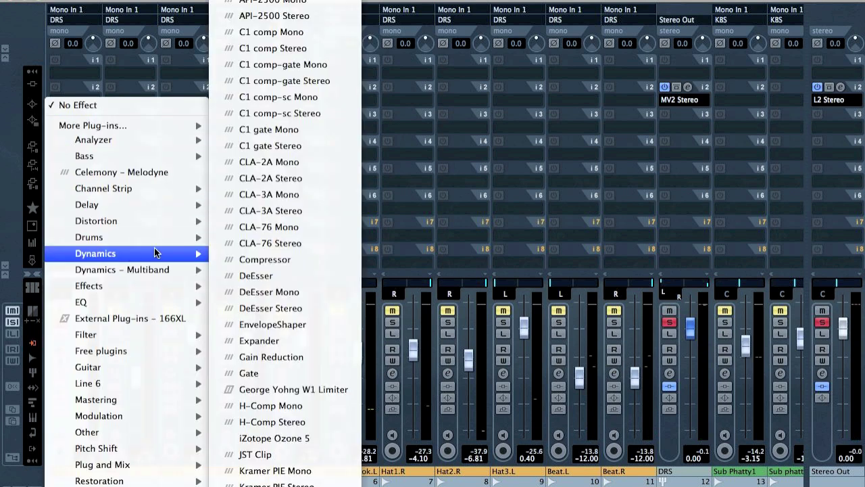
left_click(439, 182)
- Unsolo Kick1.L, audition Kick3.L soloed on its own and together with Kick1.L, and clear the solos
key("s")
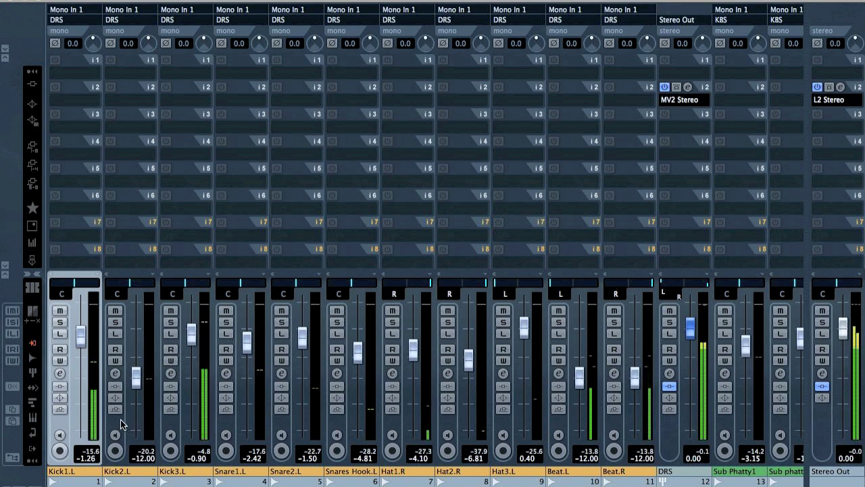
left_click(175, 421)
key("s")
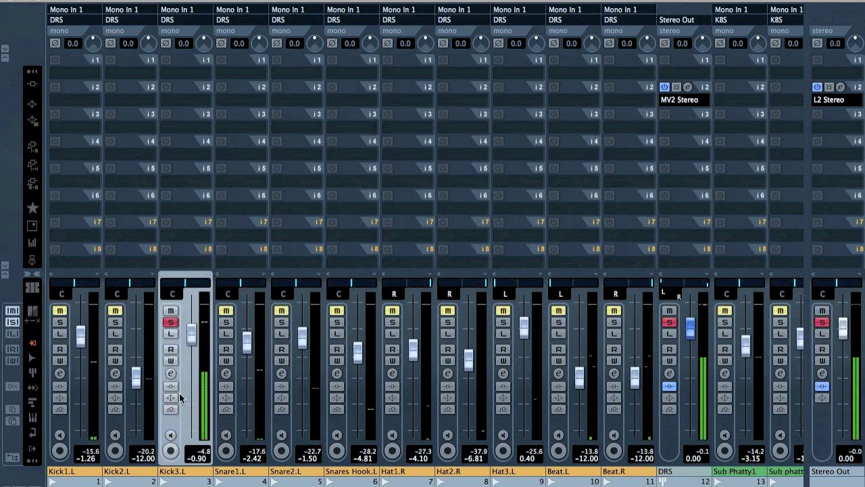
left_click(60, 322)
left_click(62, 323)
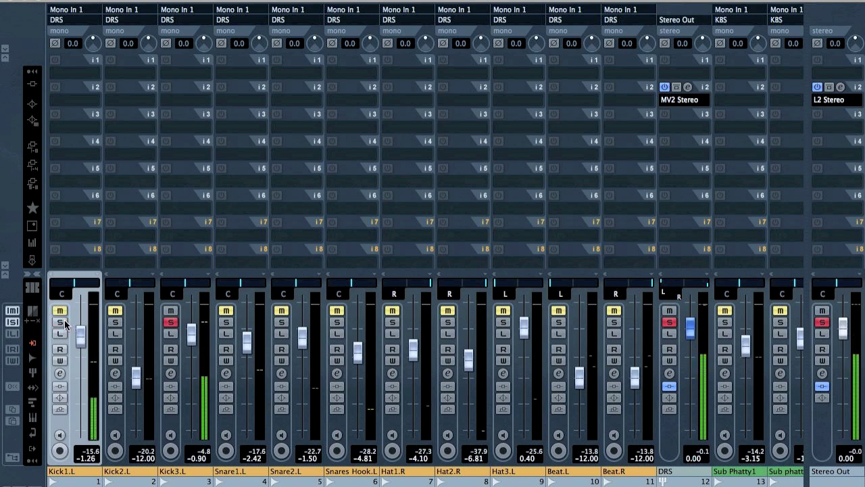
left_click(171, 323)
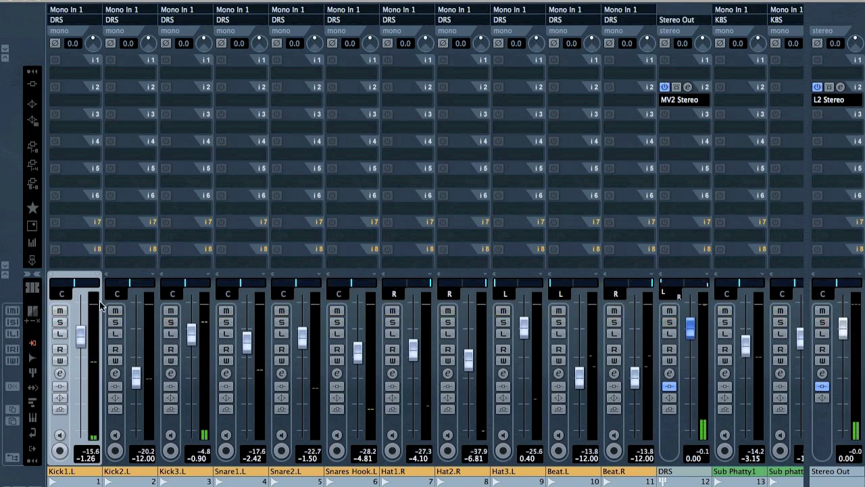
- Insert EnvelopeShaper in Kick1.L's second insert slot and set its attack to 20.0 with the track soloed
left_click(59, 106)
mouse_move(120, 253)
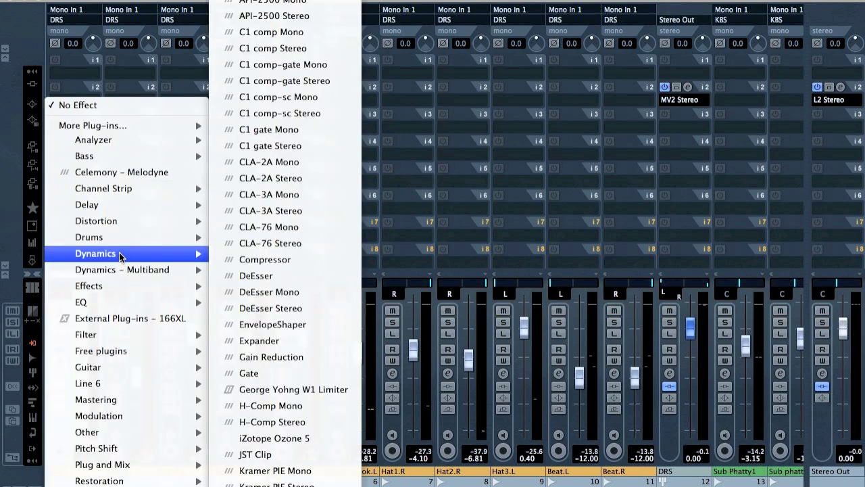
left_click(274, 324)
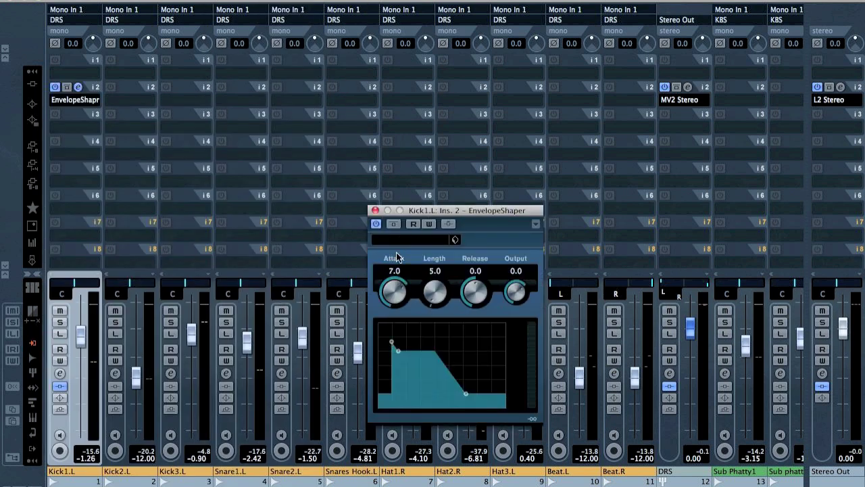
key("s")
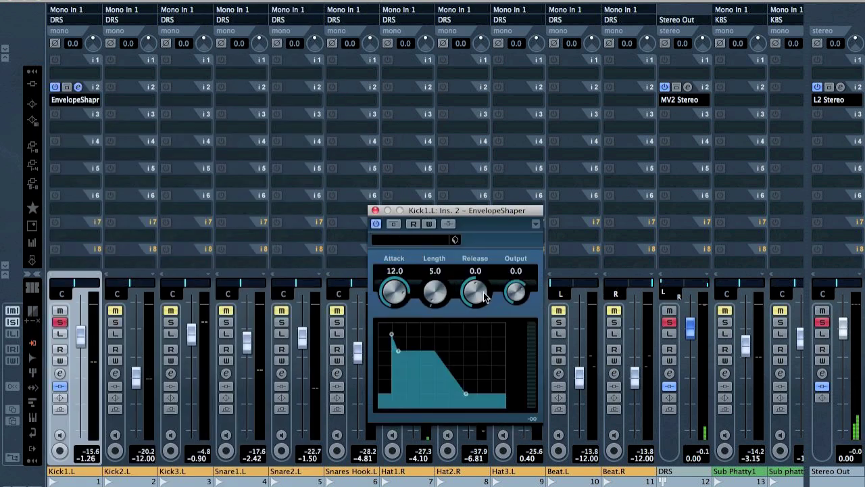
left_click_drag(393, 292, 396, 231)
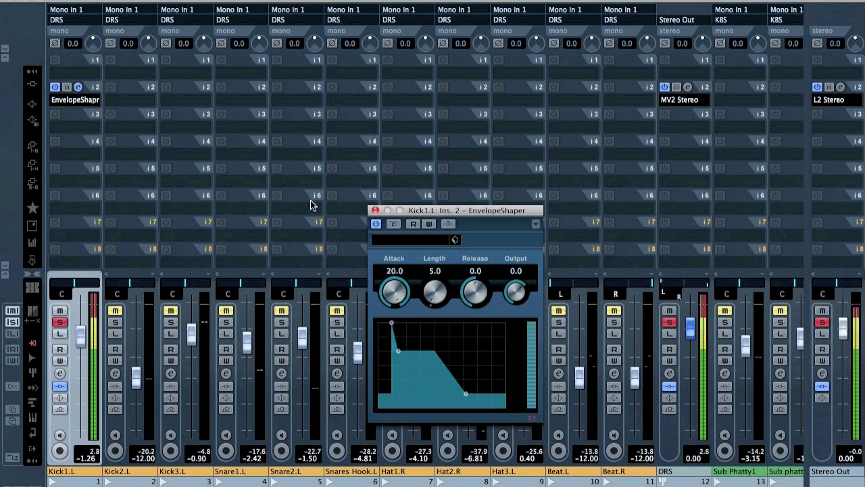
- Insert JST Clip in Kick1.L's third insert slot, with 2X enabled and the main clip knob turned up
left_click(62, 128)
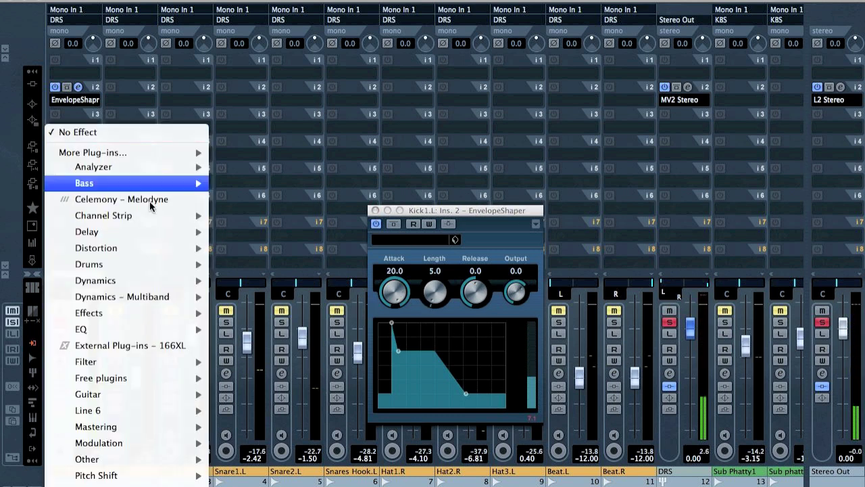
mouse_move(141, 278)
left_click(271, 454)
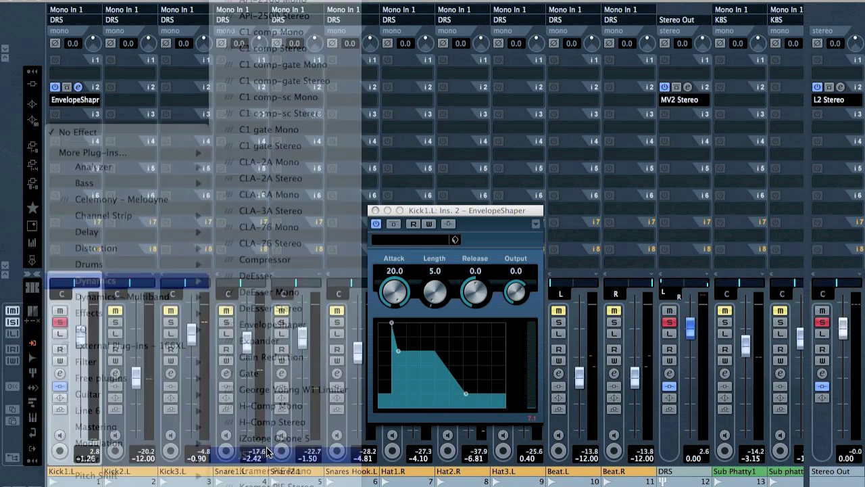
left_click(365, 247)
left_click_drag(449, 180, 444, 100)
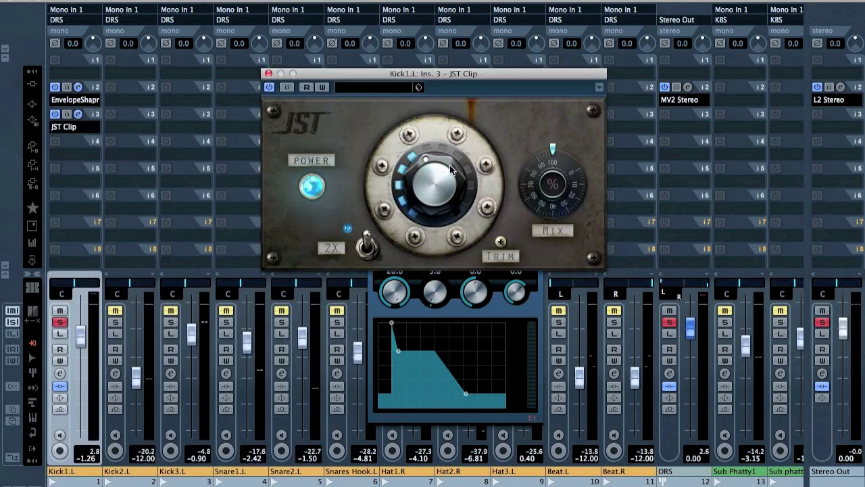
key("space")
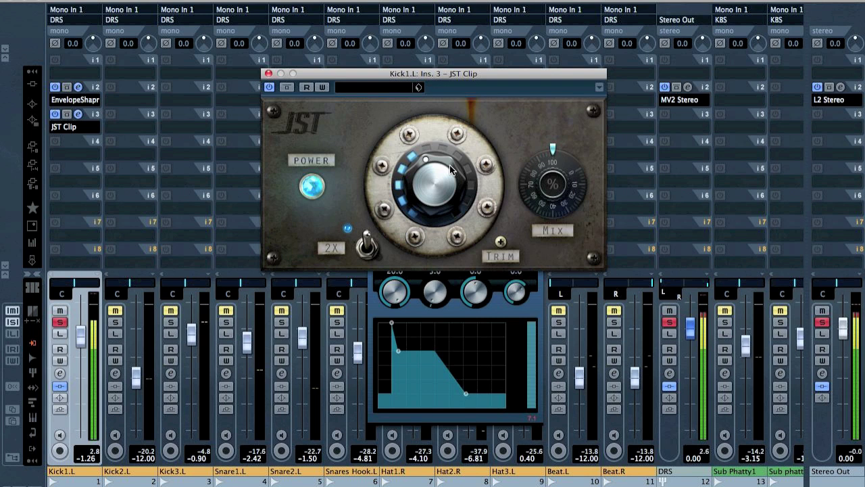
left_click(267, 73)
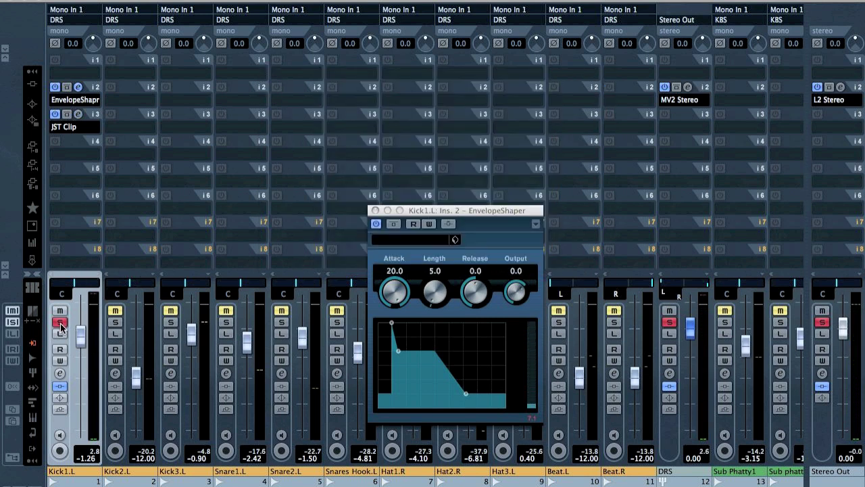
- Lower JST Clip's trim on Kick1.L and compare the channel with its inserts bypassed and active
left_click(78, 113)
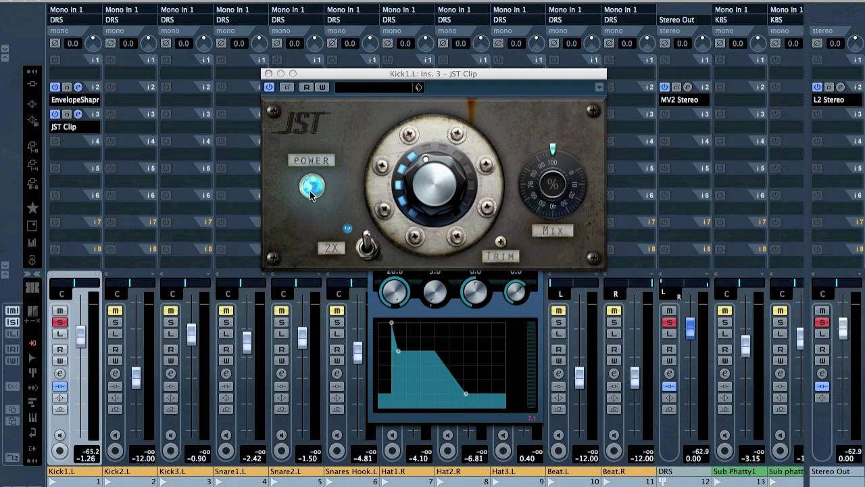
left_click_drag(505, 244, 503, 273)
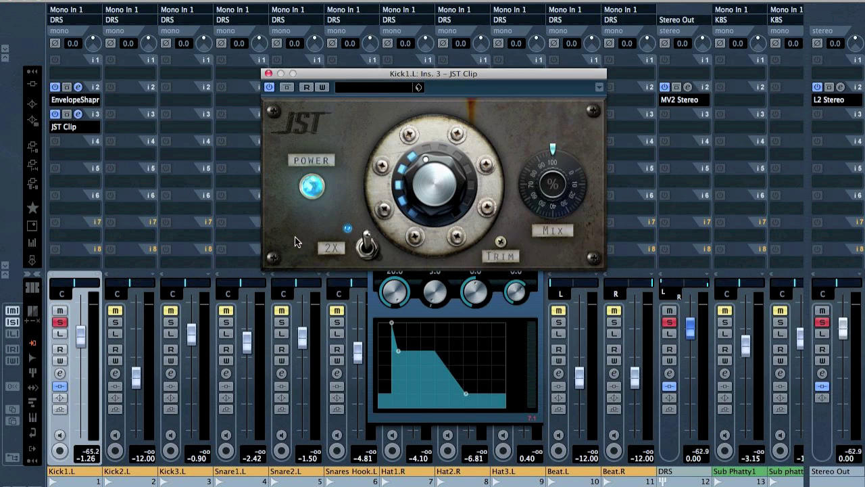
left_click(59, 386)
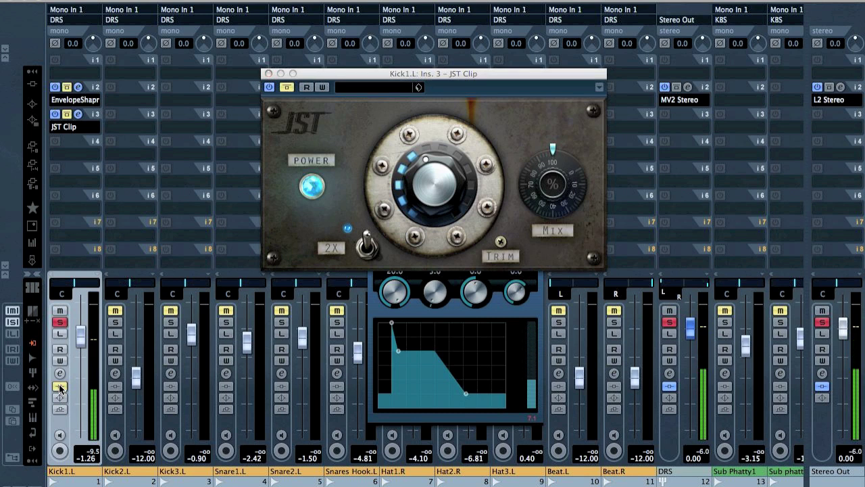
left_click(60, 387)
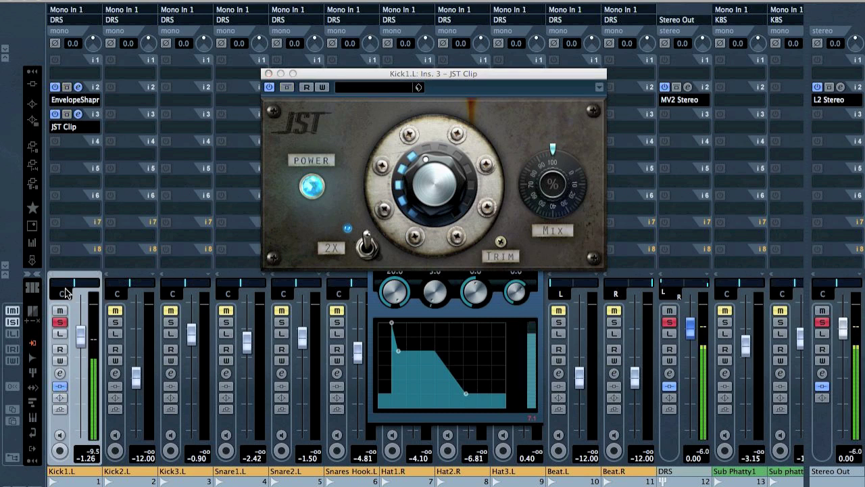
- Unsolo Kick1.L and close its JST Clip and EnvelopeShaper windows
left_click(59, 322)
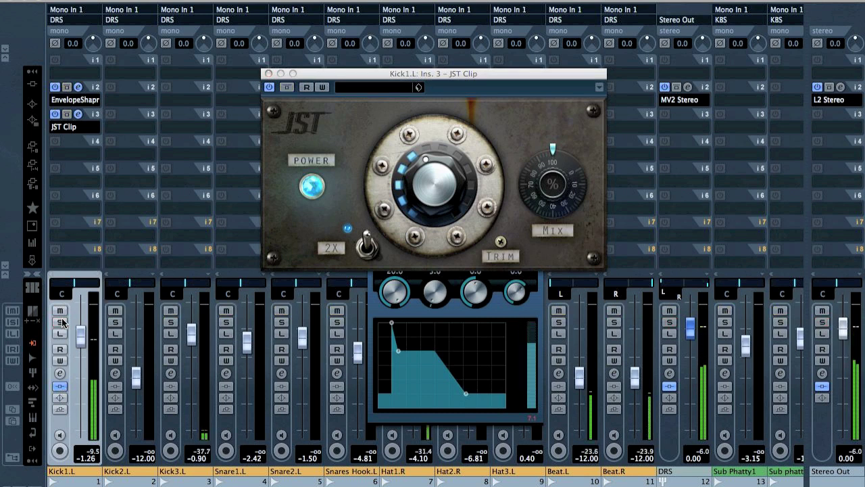
left_click(268, 73)
left_click(374, 202)
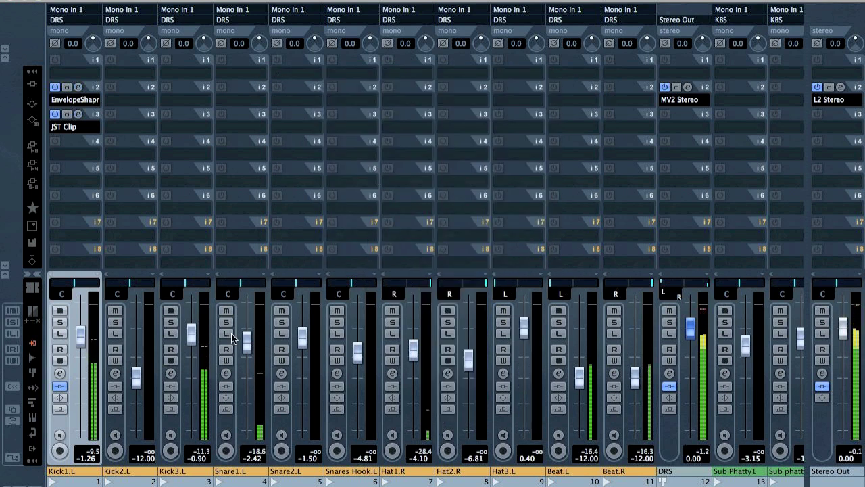
- Solo Kick3.L and insert MannyM EQ Mono in its second insert slot
left_click(171, 322)
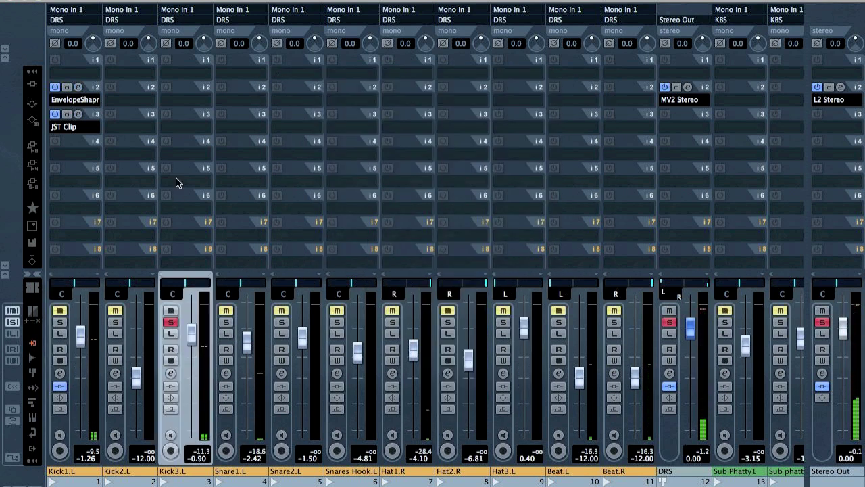
left_click(171, 103)
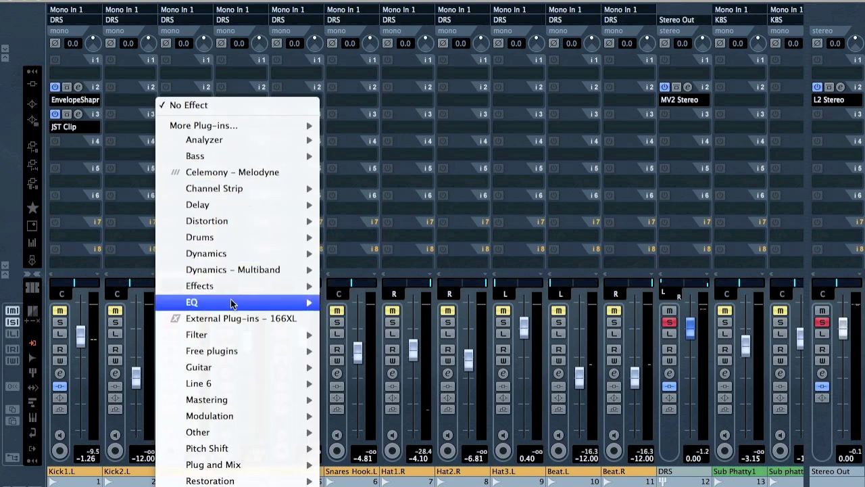
mouse_move(232, 302)
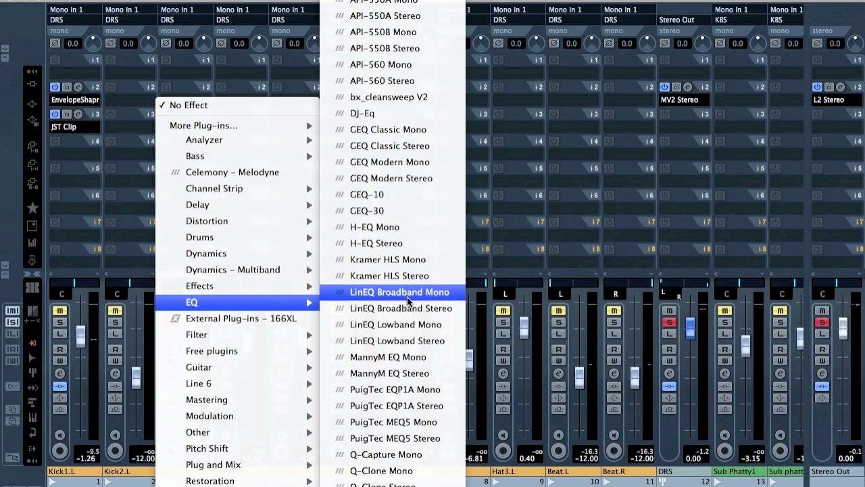
left_click(414, 350)
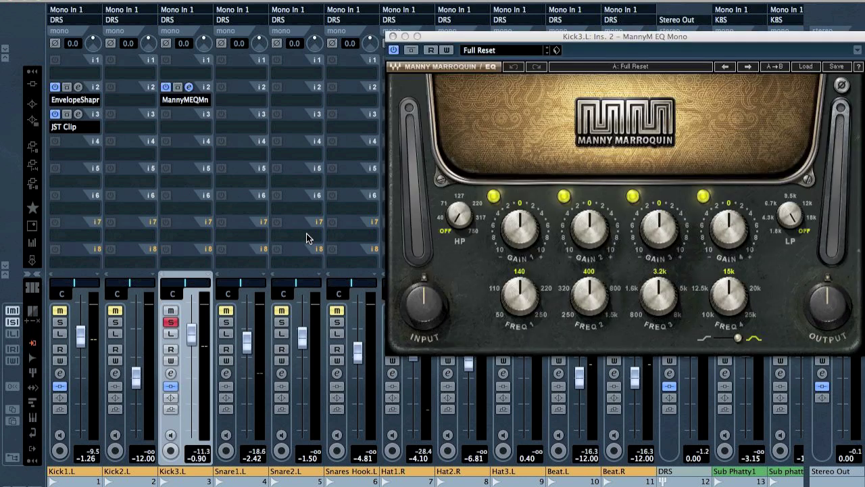
- Set Kick3.L's MannyM EQ to a high-pass of 71, Gain 1 of 4 at 220 Hz, and Gain 2 of -10 at 400 Hz
left_click_drag(589, 229, 585, 320)
left_click_drag(589, 230, 590, 271)
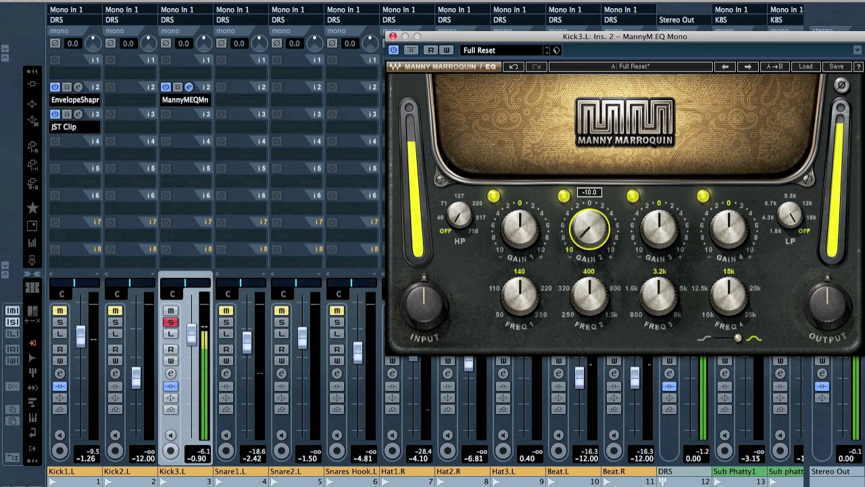
left_click(521, 292)
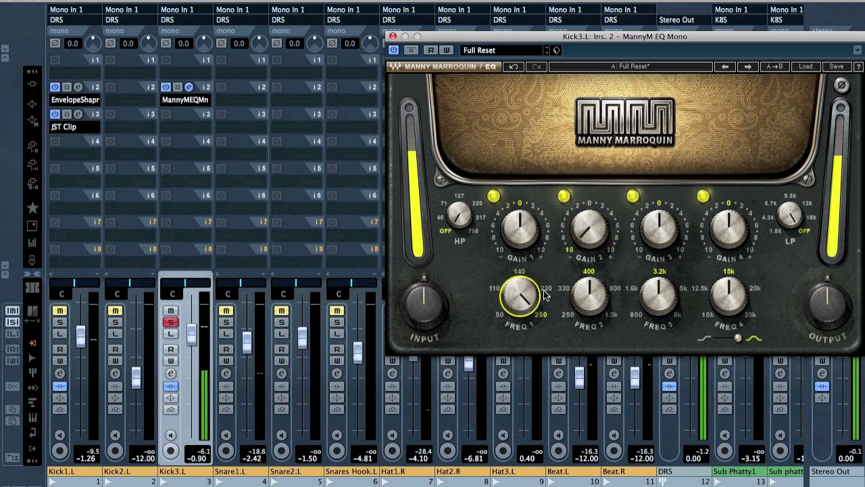
left_click_drag(522, 292, 543, 220)
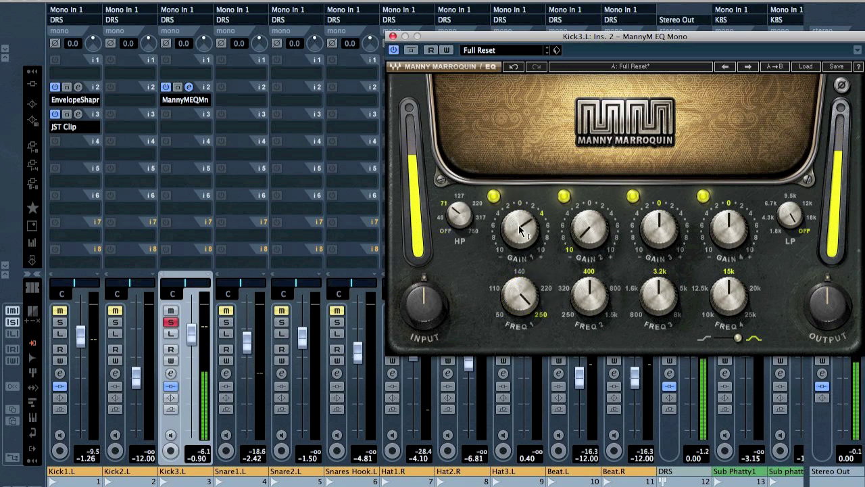
left_click_drag(519, 232, 556, 295)
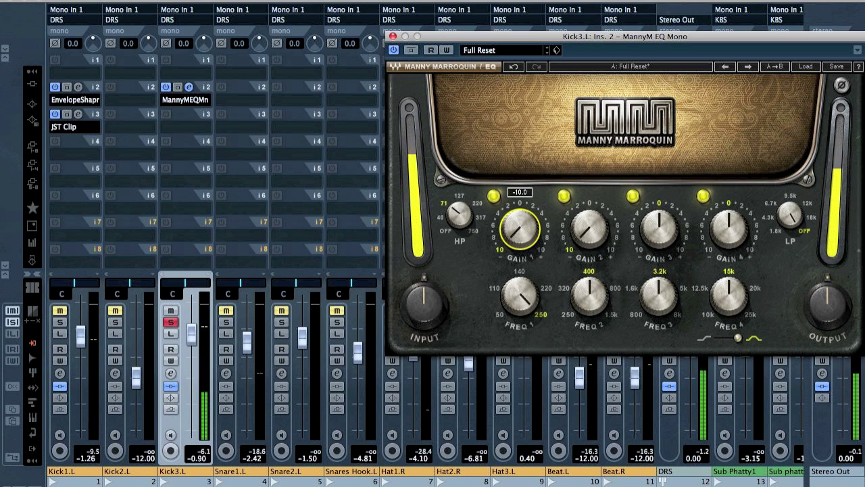
scroll(551, 291, "down", 1)
left_click_drag(519, 229, 517, 259)
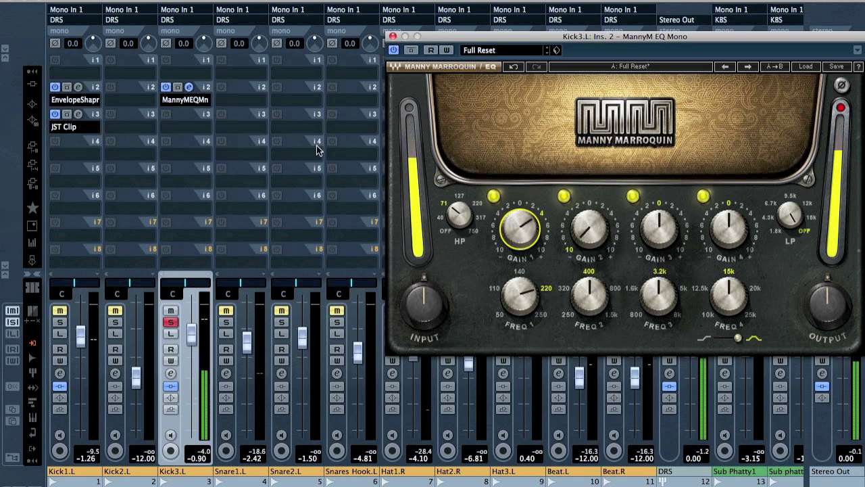
- Replace Kick3.L's MannyM EQ with Q10 Mono and boost band 5 by 18 dB at 541 Hz
left_click(185, 100)
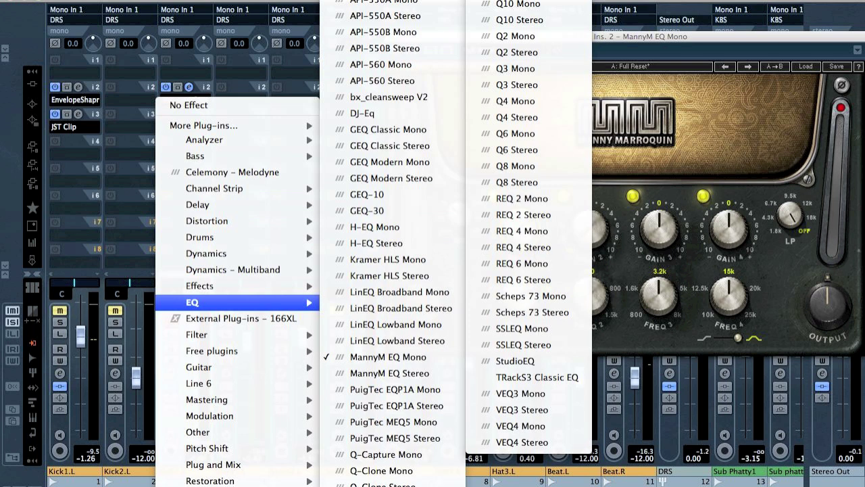
key("Escape")
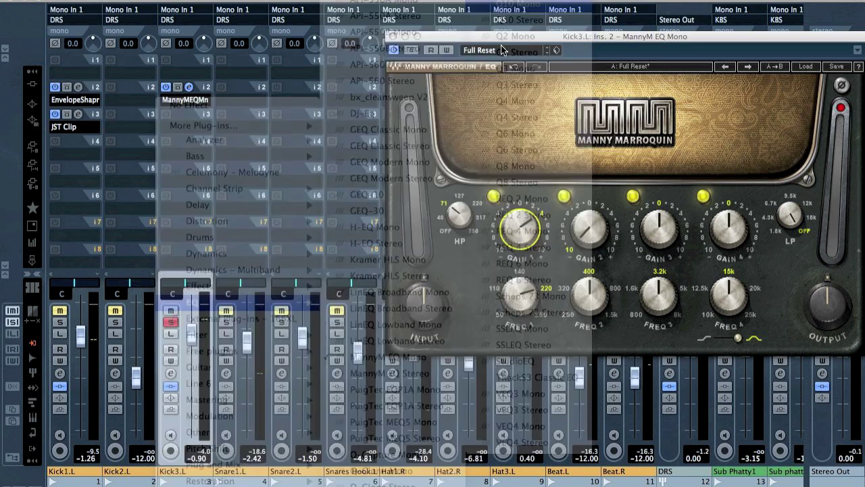
left_click_drag(311, 242, 314, 196)
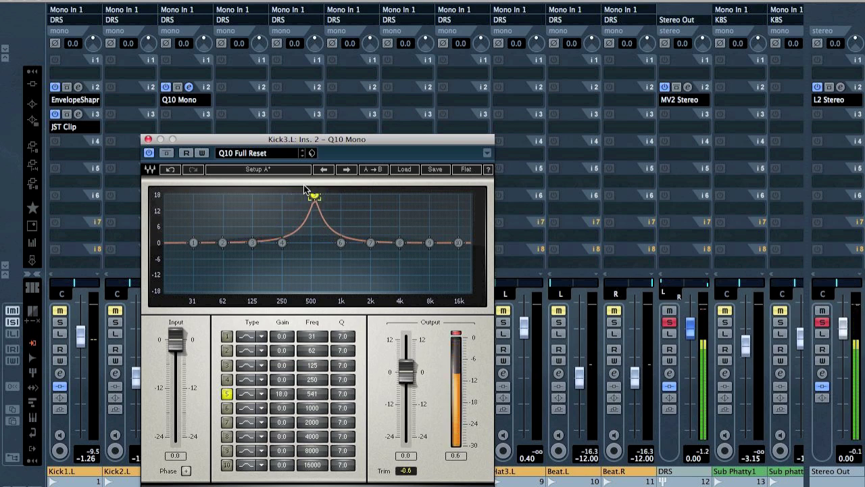
- Set Kick3.L's Q10 band 5 to -15.4 dB with Q 1.9, and band 4 to -1.5 dB at 168 Hz
left_click_drag(282, 393, 281, 440)
left_click_drag(343, 393, 283, 353)
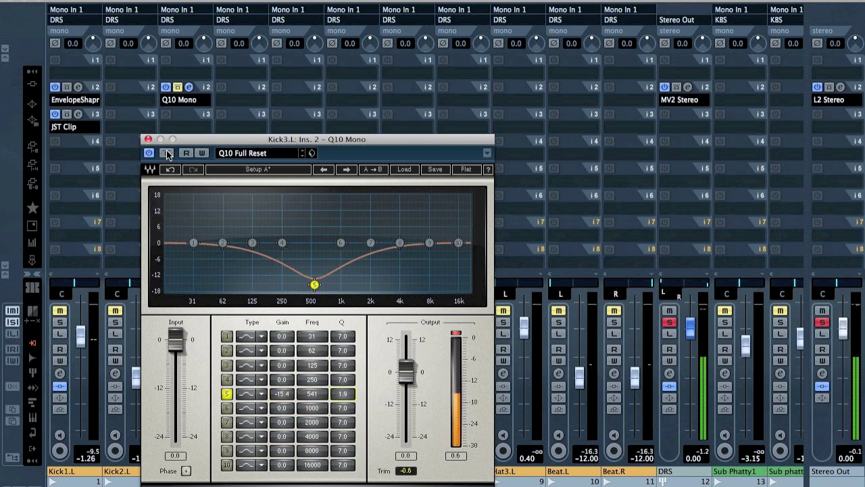
left_click_drag(282, 242, 264, 196)
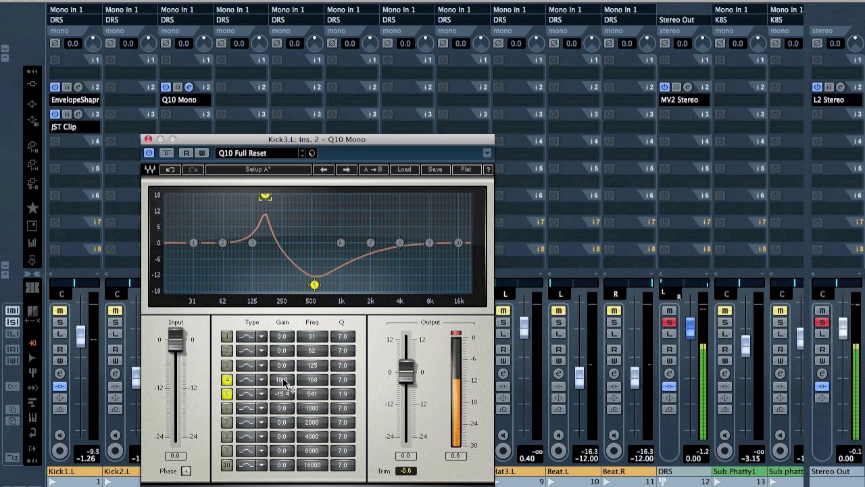
left_click_drag(264, 196, 264, 246)
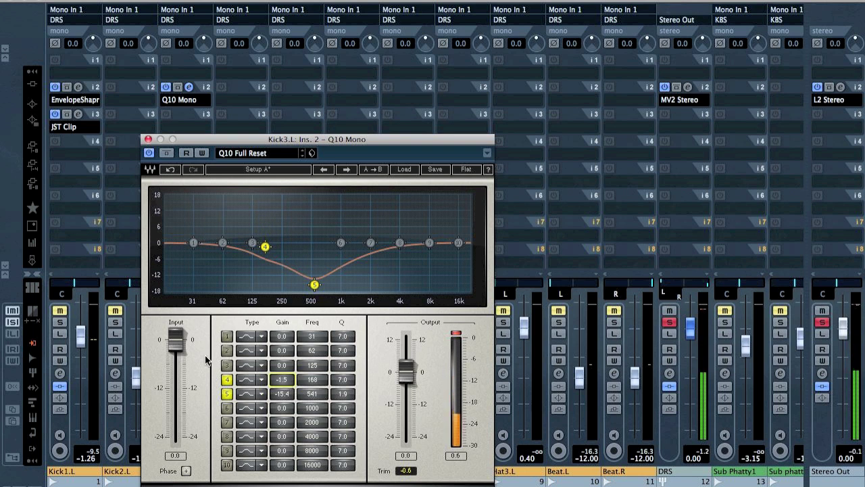
- Enable Q10 band 1 as a low cut at 48 Hz on Kick3.L and close the EQ window
left_click(227, 337)
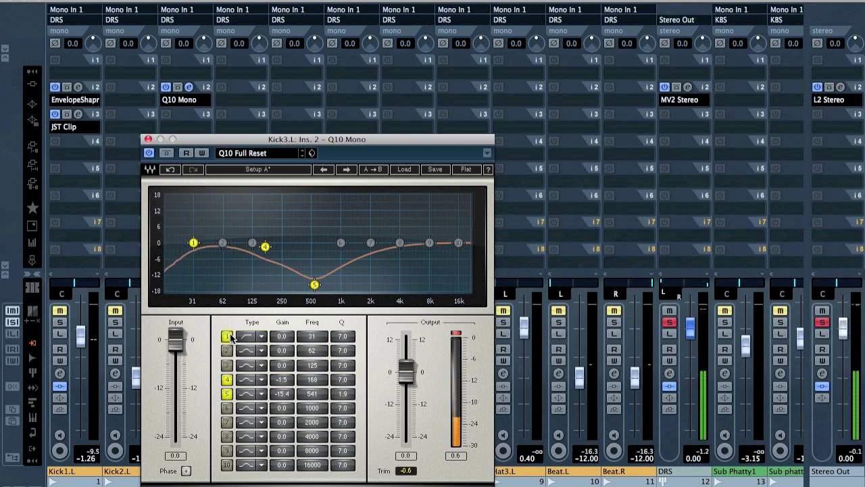
left_click_drag(193, 243, 212, 242)
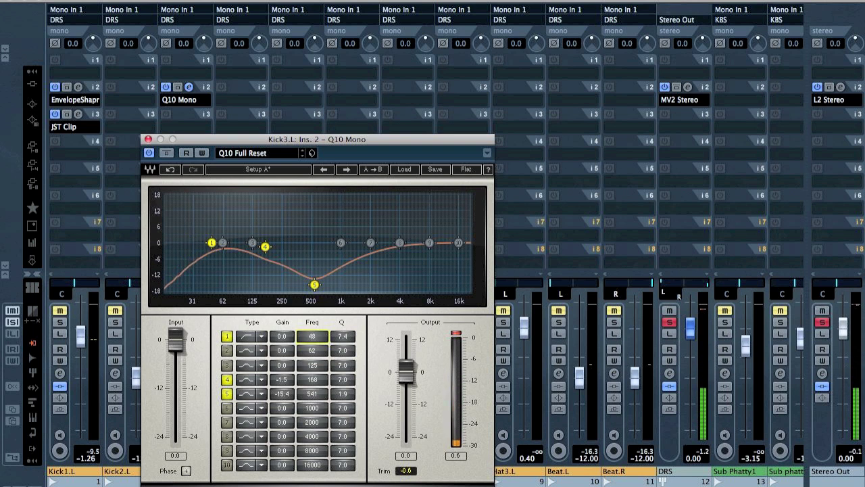
left_click(148, 139)
- Insert RVox Mono in Kick3.L's third slot with Gate at -28.8 and Comp at -17.0, and close its window
left_click(176, 123)
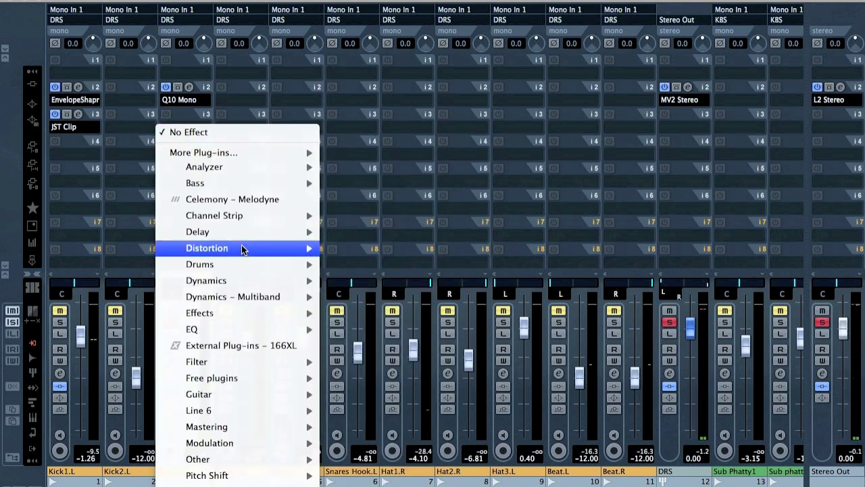
mouse_move(245, 286)
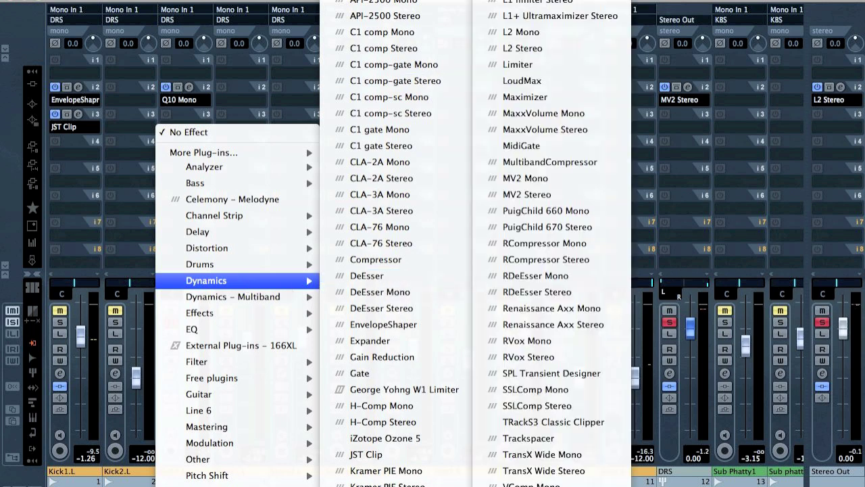
left_click(560, 343)
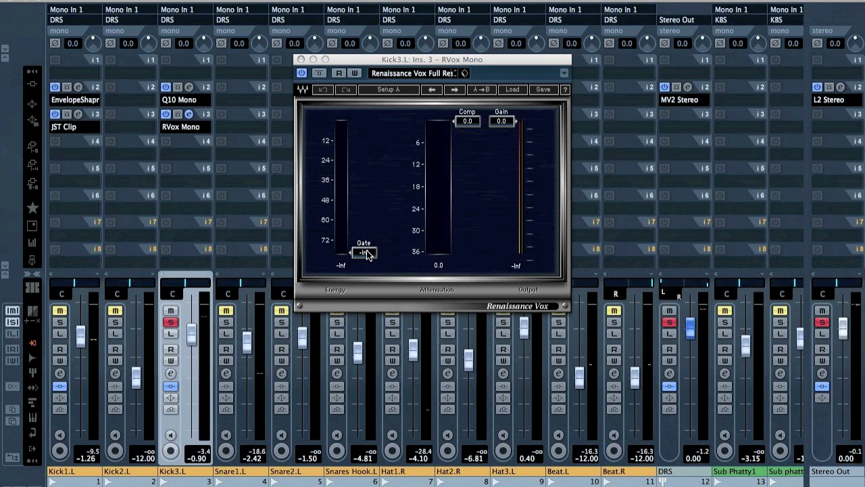
left_click_drag(364, 252, 364, 167)
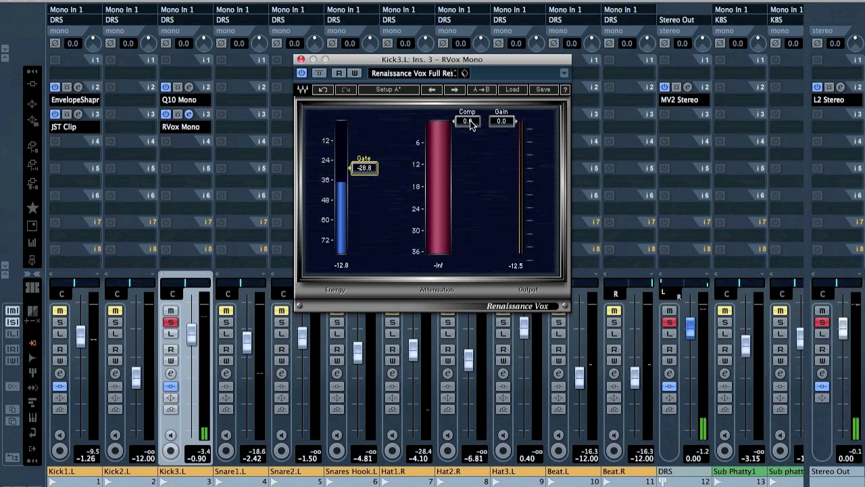
left_click_drag(467, 120, 467, 181)
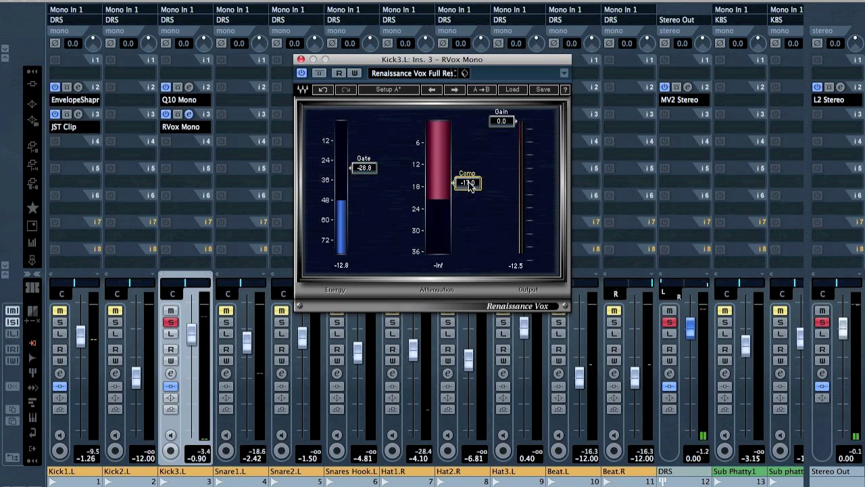
left_click(301, 59)
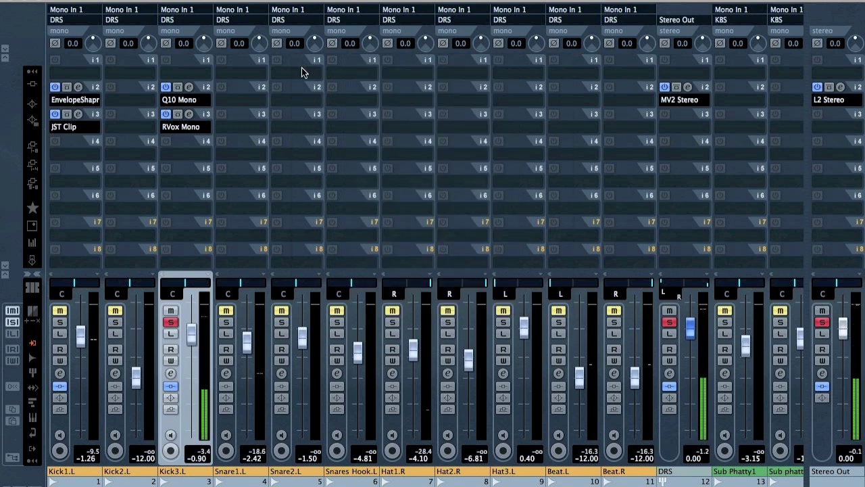
- Solo Kick1.L alongside Kick3.L, lower Kick3.L's level to -1.26, and unsolo both kicks
left_click(60, 322)
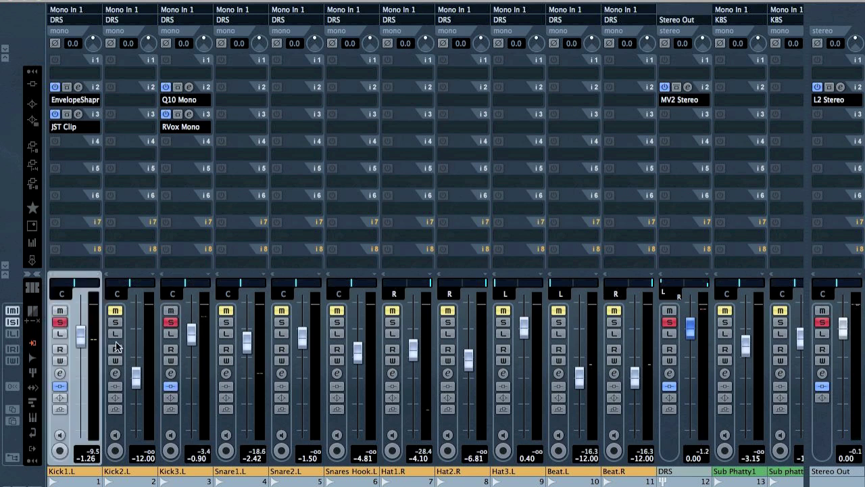
mouse_move(187, 336)
left_mouse_down()
mouse_move(192, 451)
mouse_move(198, 336)
left_mouse_up()
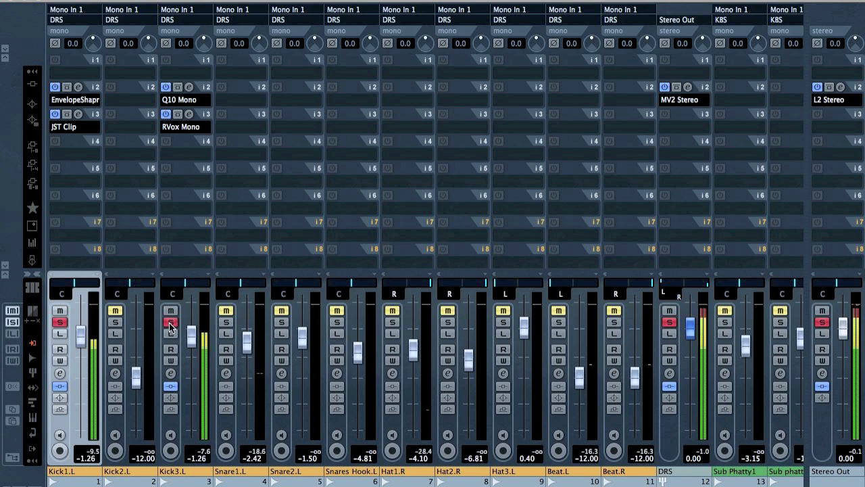
left_click(60, 322, "ctrl")
left_click(60, 322)
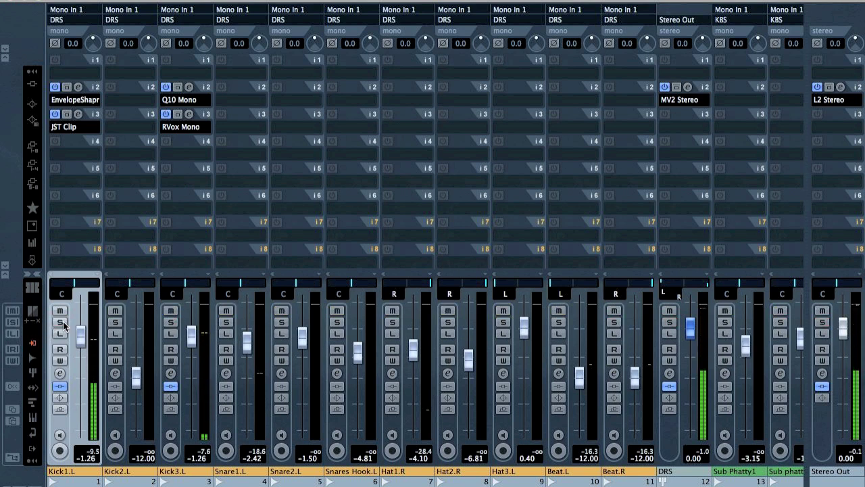
- Insert RBass Mono in Kick1.L's fourth slot, solo the track, and set the RBass frequency to 44 Hz, comparing with bypass
left_click(66, 155)
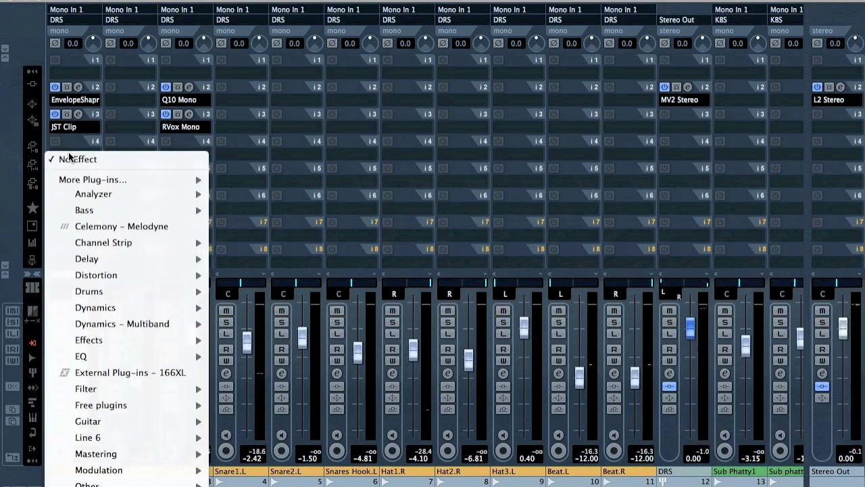
mouse_move(138, 217)
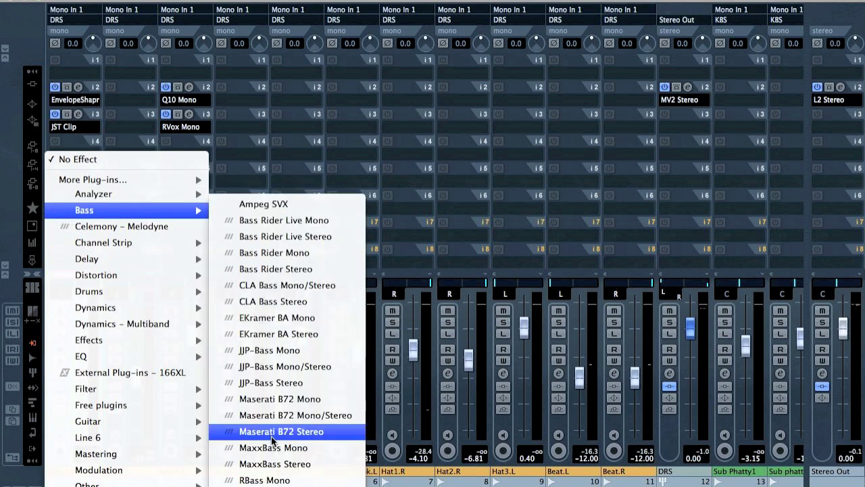
left_click(270, 480)
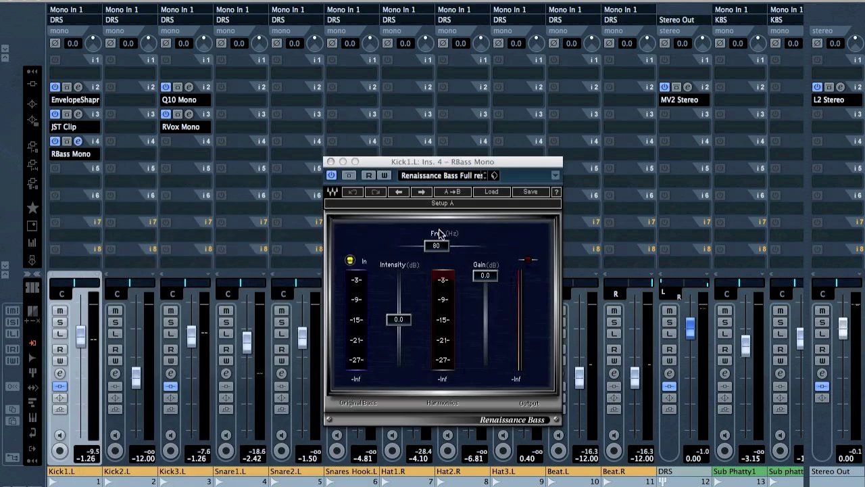
left_click(436, 245)
left_click_drag(412, 249, 428, 248)
key("s")
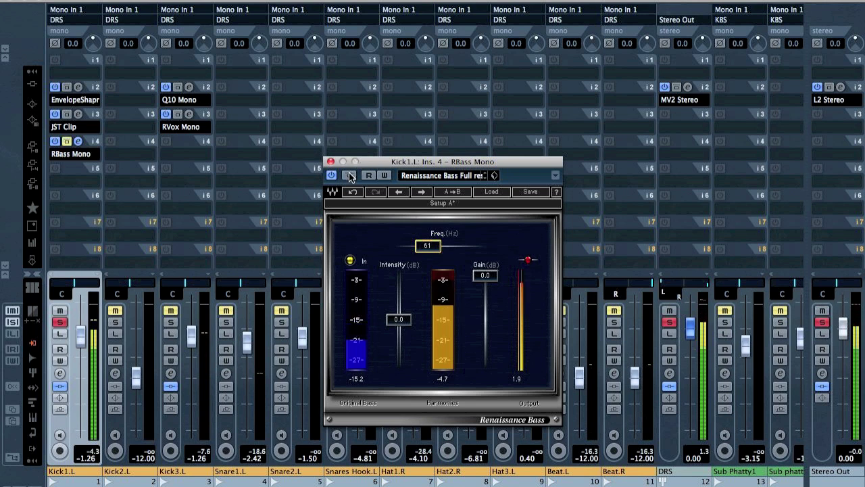
mouse_move(438, 247)
left_mouse_down()
mouse_move(453, 248)
mouse_move(428, 247)
left_mouse_up()
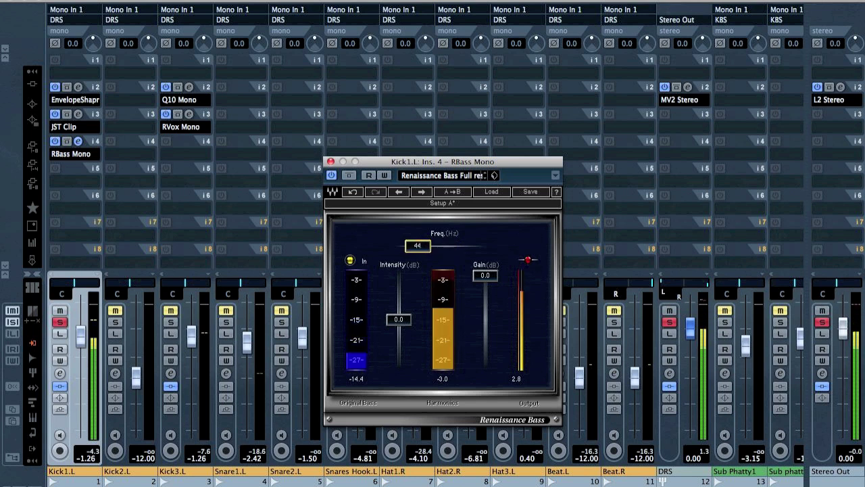
left_click(349, 175)
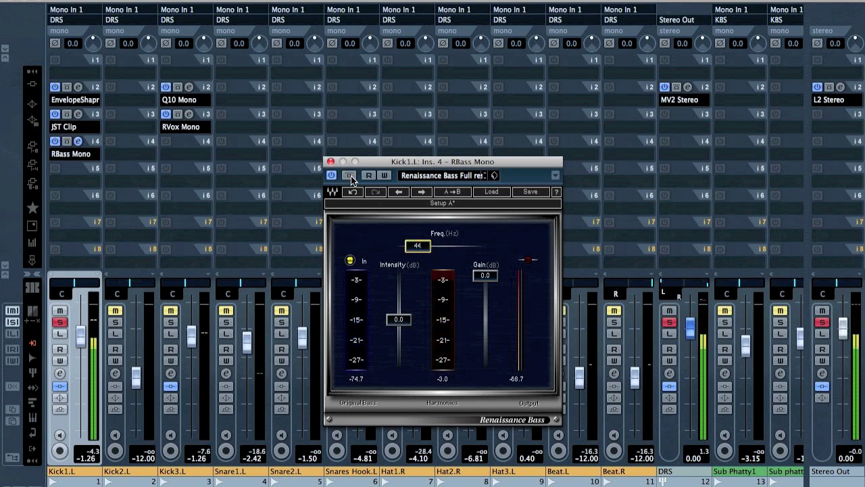
- Try RBass on Kick1.L with 6.1 dB intensity placed before JST Clip, and restore the intensity and insert order
left_click_drag(397, 327, 398, 308)
left_click_drag(71, 154, 86, 115)
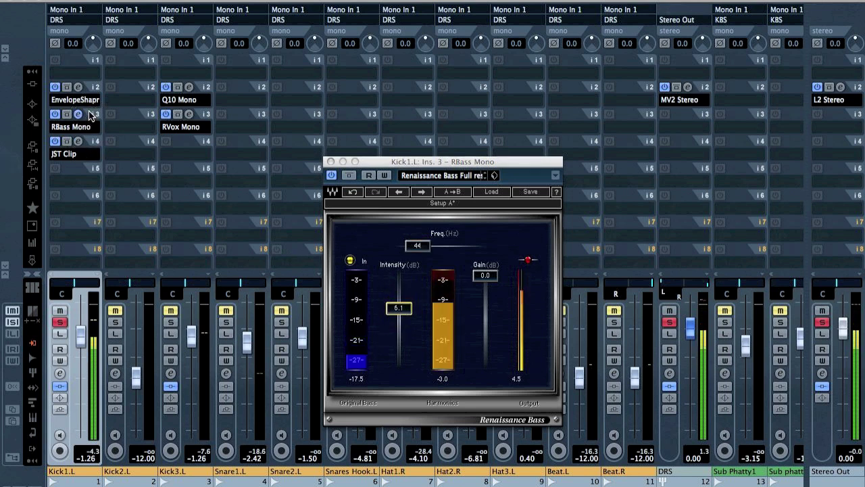
left_click_drag(399, 308, 398, 319)
left_click_drag(87, 122, 89, 123)
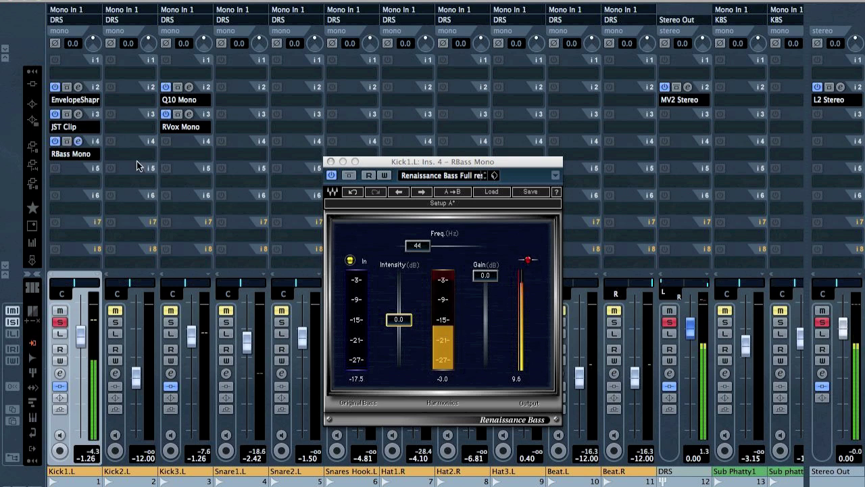
- Set Kick1.L's RBass gain to -1.9 dB, unsolo the track and close the RBass window
left_click(529, 262)
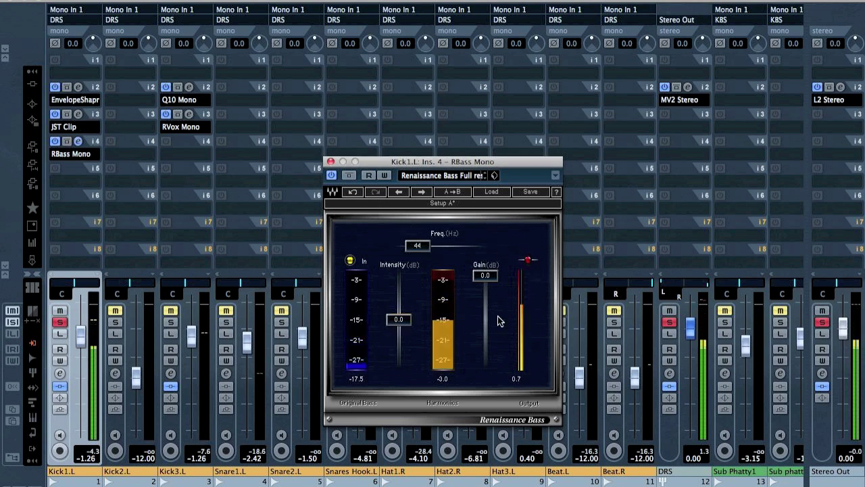
left_click_drag(485, 275, 485, 280)
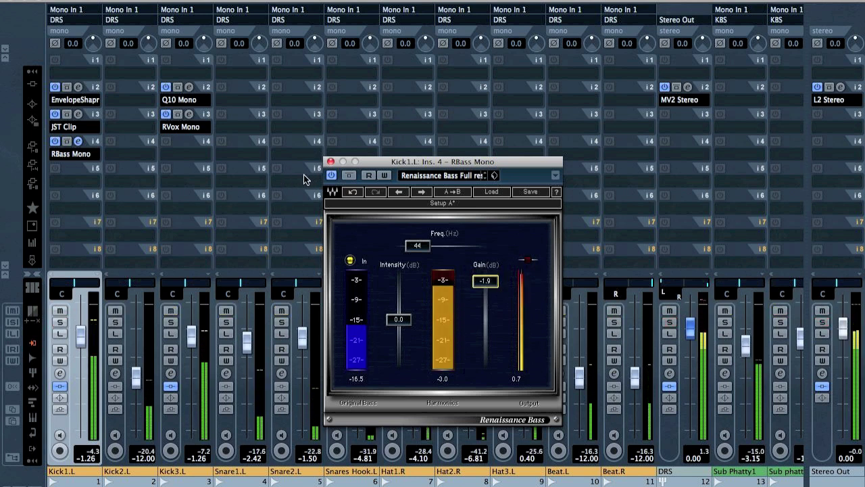
left_click(267, 241)
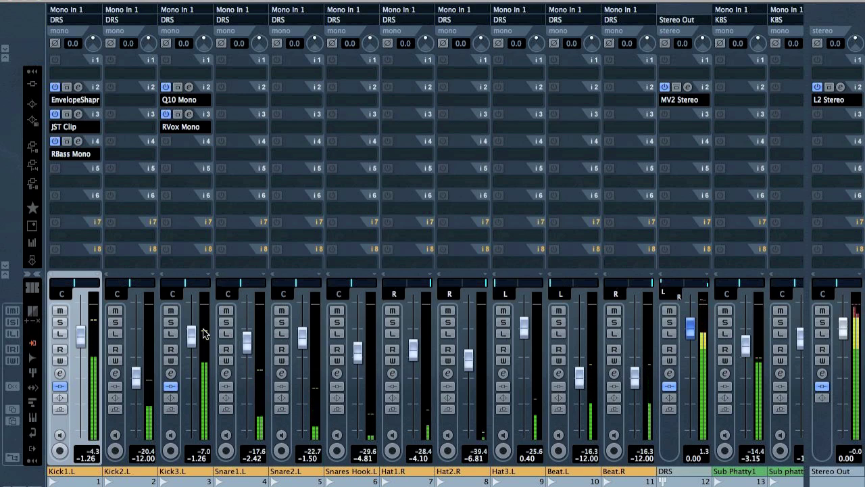
- Adjust Kick1.L's EnvelopeShaper to Length 17.7, Release -4.0 and Output 3.2, and close its window
left_click(75, 99)
left_click_drag(466, 289, 434, 282)
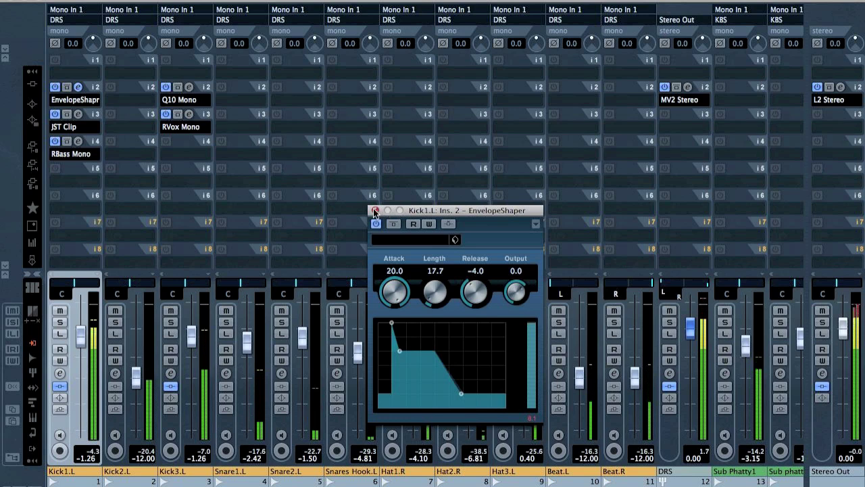
left_click_drag(512, 283, 510, 280)
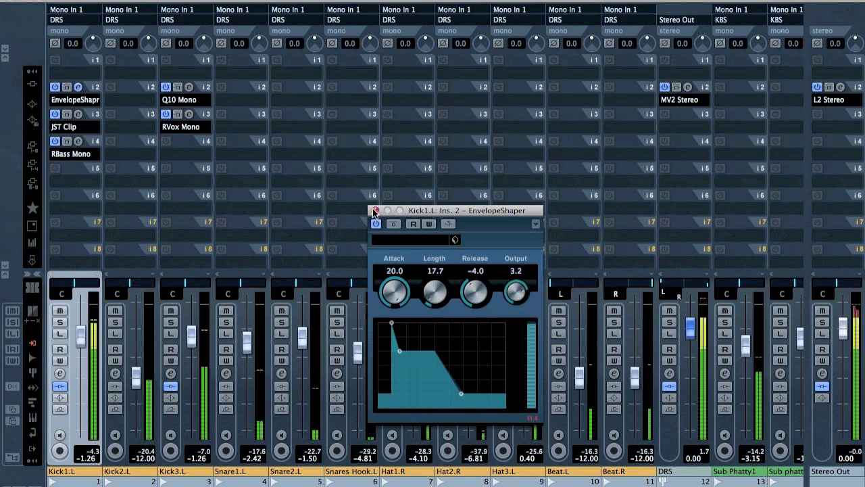
left_click(375, 210)
- Increase the clipping amount in Kick1.L's JST Clip slightly and close its window
left_click(78, 115)
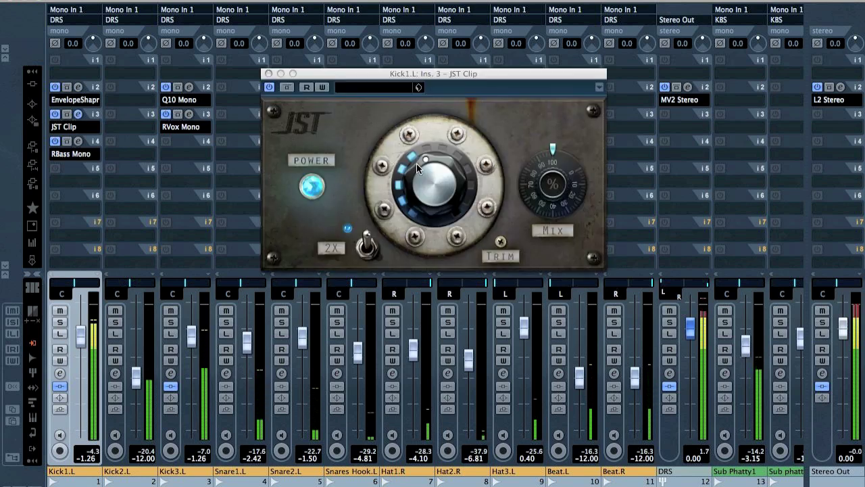
left_click_drag(417, 197, 422, 179)
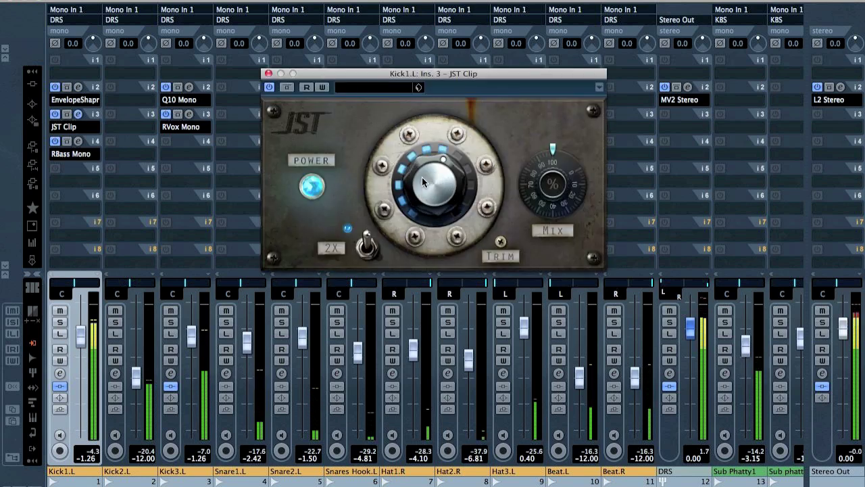
left_click(268, 73)
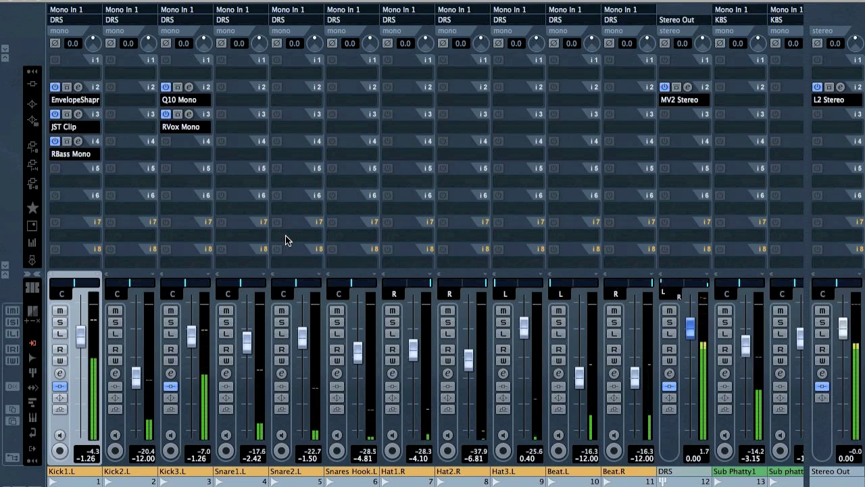
- Solo Snare1.L, and switch the solo to Snare2.L
left_click(233, 422)
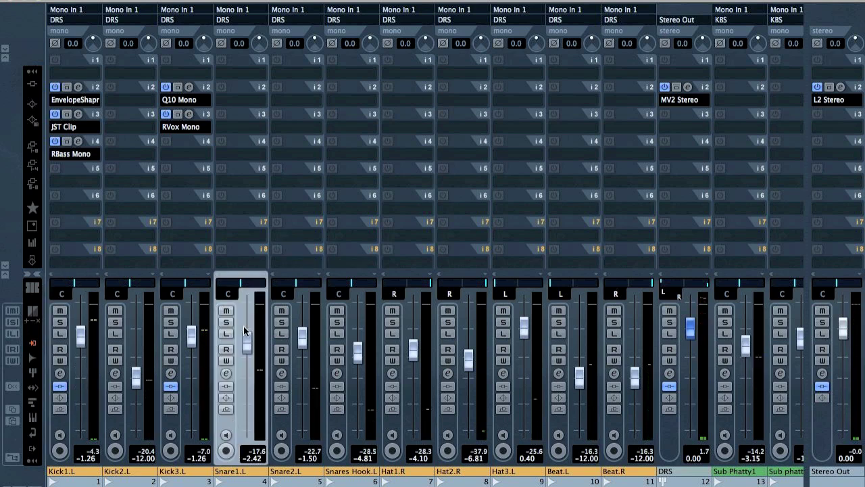
key("s")
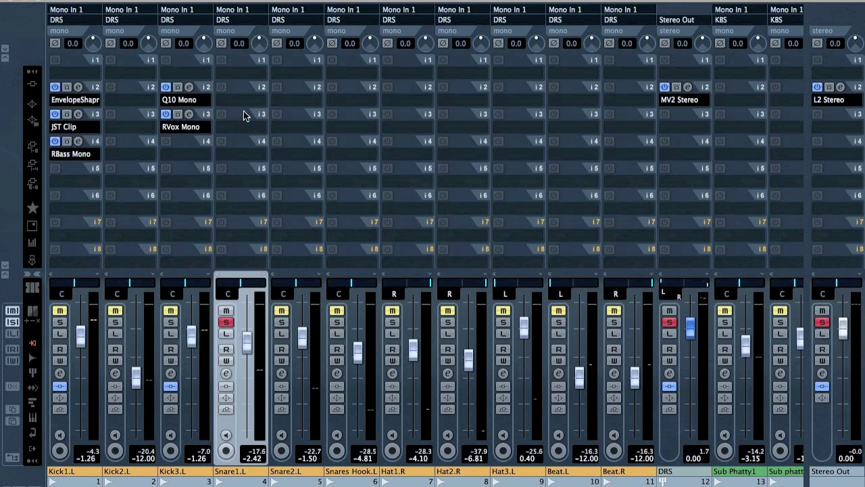
left_click(285, 424)
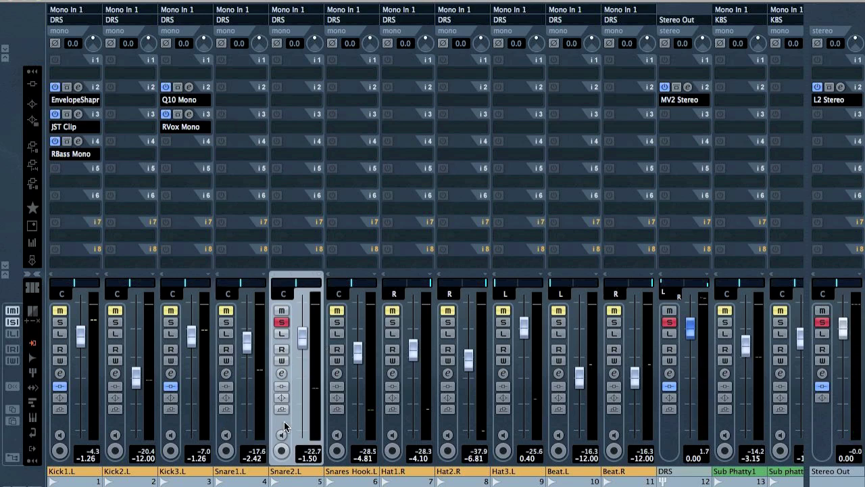
- Return to the project arrangement and play the soloed Snare2.L from just before bar 23
key("F3")
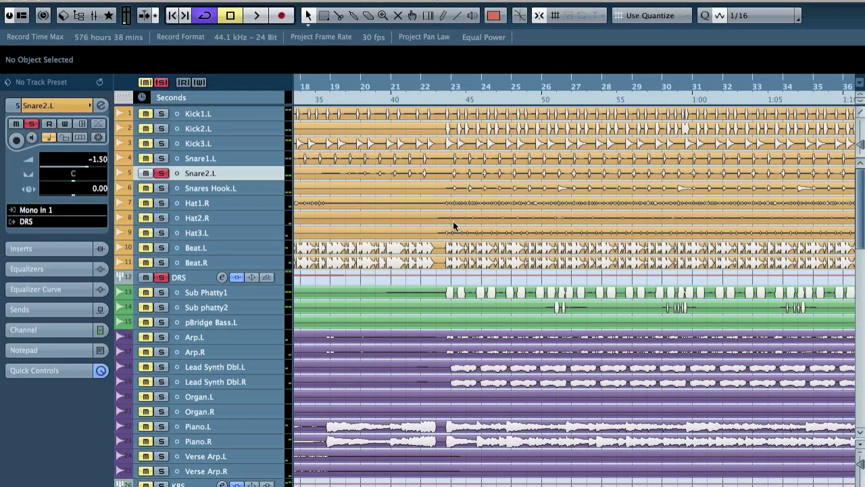
left_click(445, 85)
key("space")
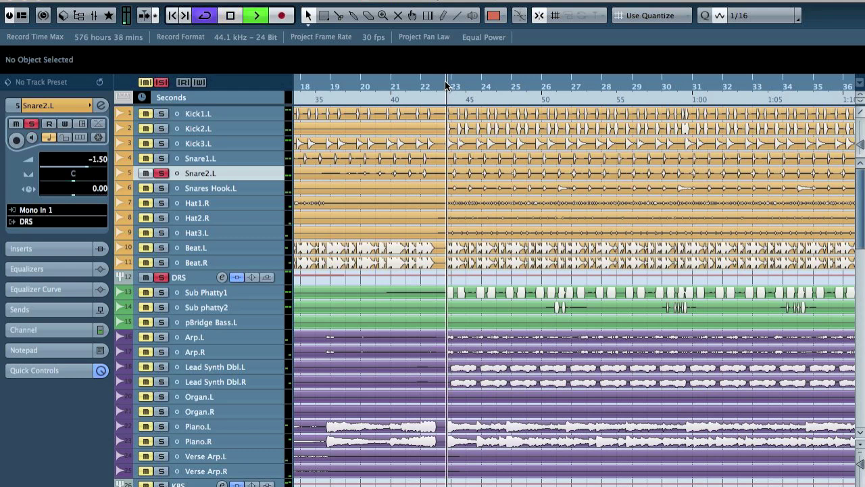
- Compare Snare2.L with the full mix, solo it again in the mixer, and load EnvelopeShaper in its insert slot 2
key("s")
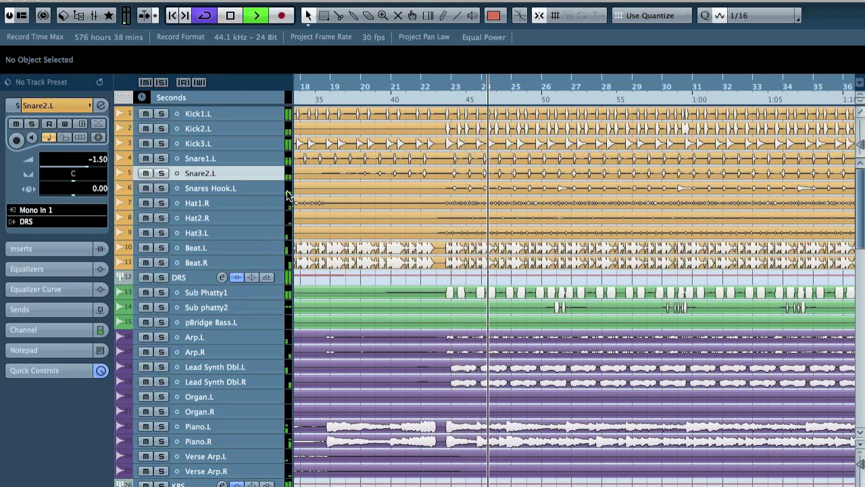
key("F3")
key("s")
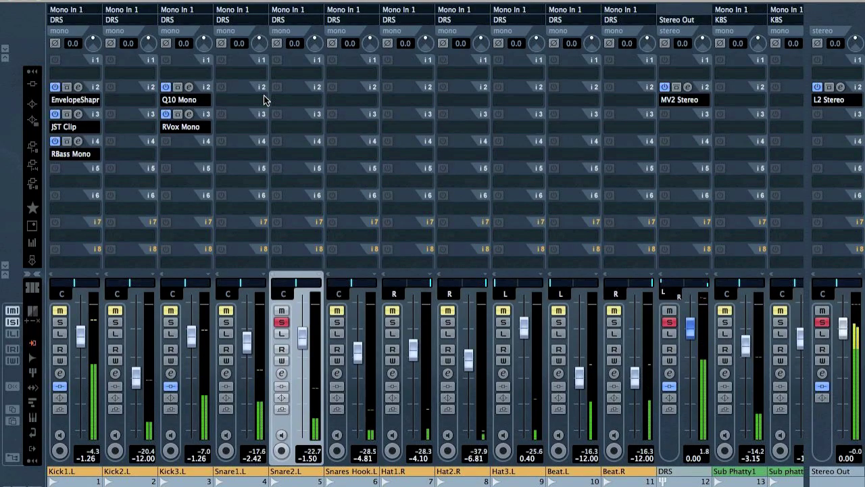
left_click(294, 96)
mouse_move(366, 252)
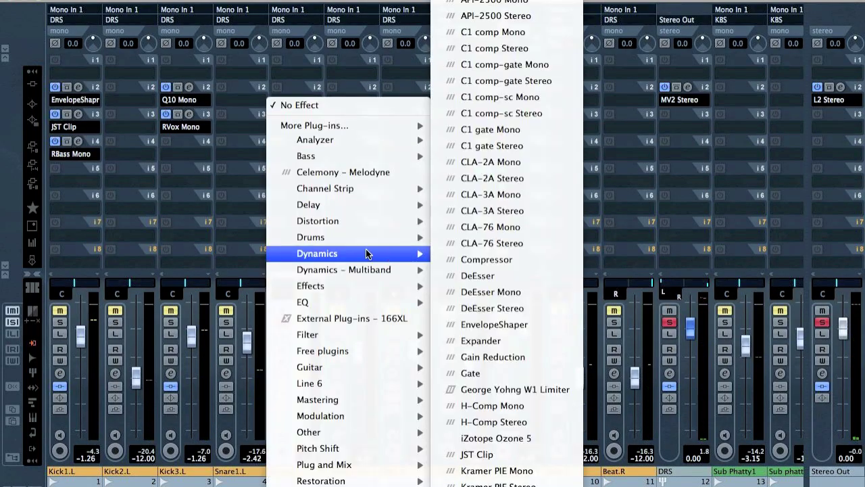
left_click(526, 324)
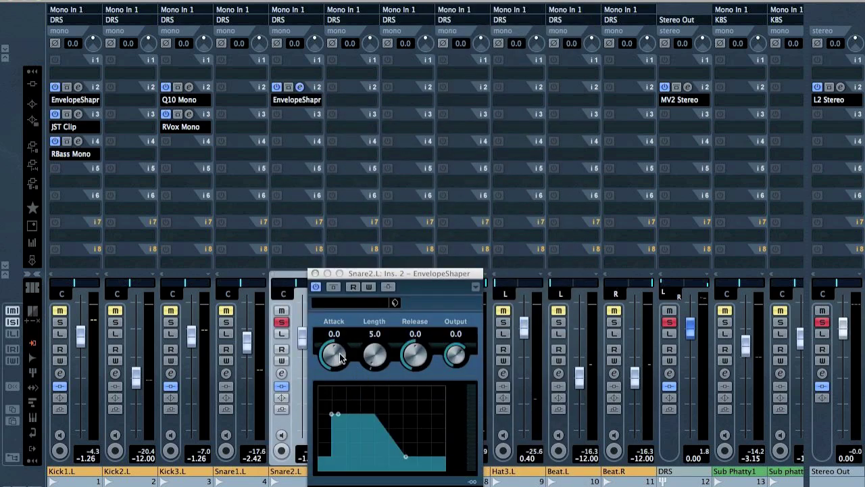
- Set Snare2.L's EnvelopeShaper to Attack 20.0, Length 27.4 and Release -2.2
left_click_drag(340, 362, 337, 316)
left_click_drag(378, 355, 333, 336)
left_click_drag(417, 346, 420, 323)
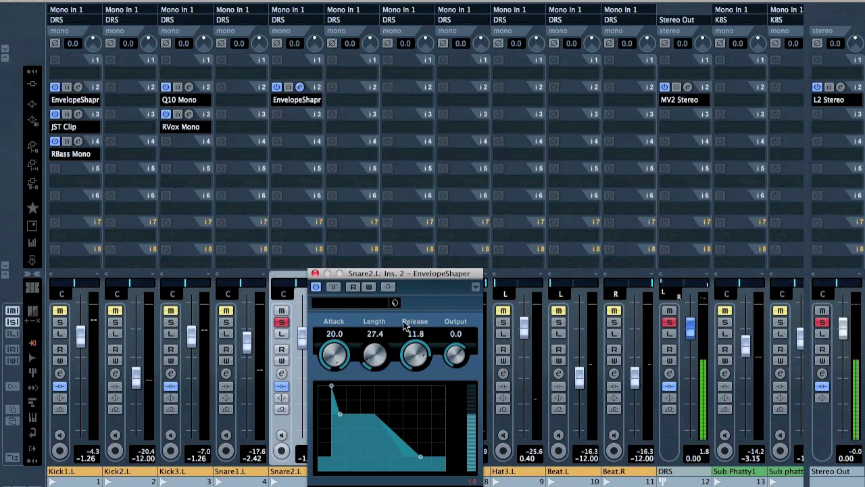
left_click_drag(417, 365, 414, 397)
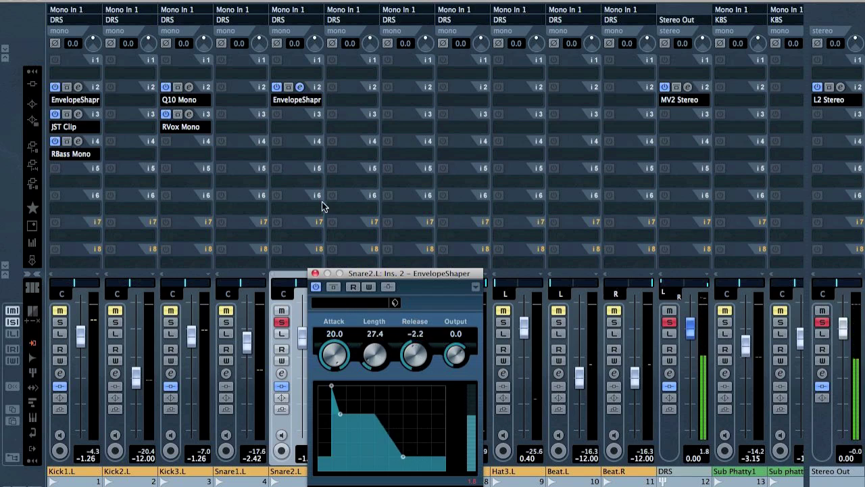
- Load JST Clip in Snare2.L's insert slot 3, enable 2X, and raise the clipping amount to about the middle of its range
left_click(287, 126)
mouse_move(359, 270)
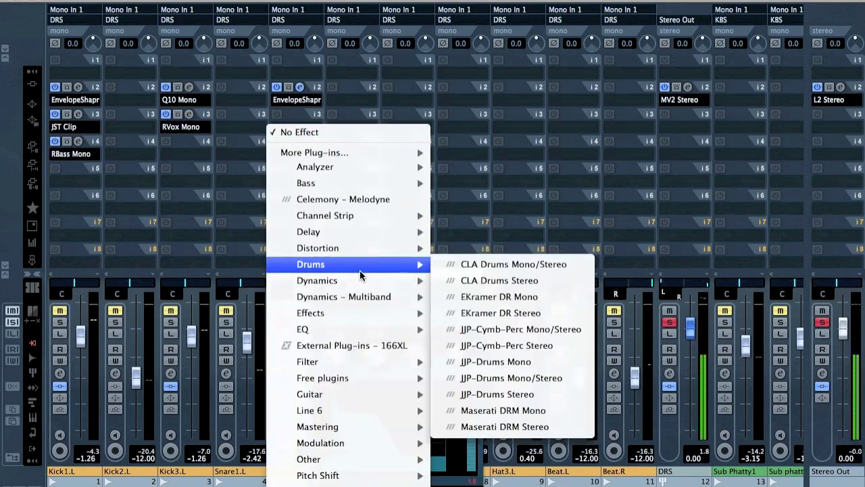
left_click(473, 456)
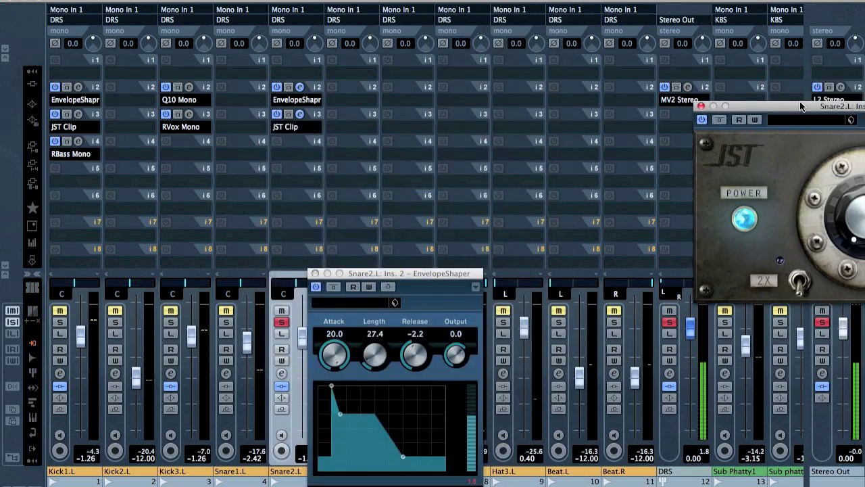
left_click(664, 279)
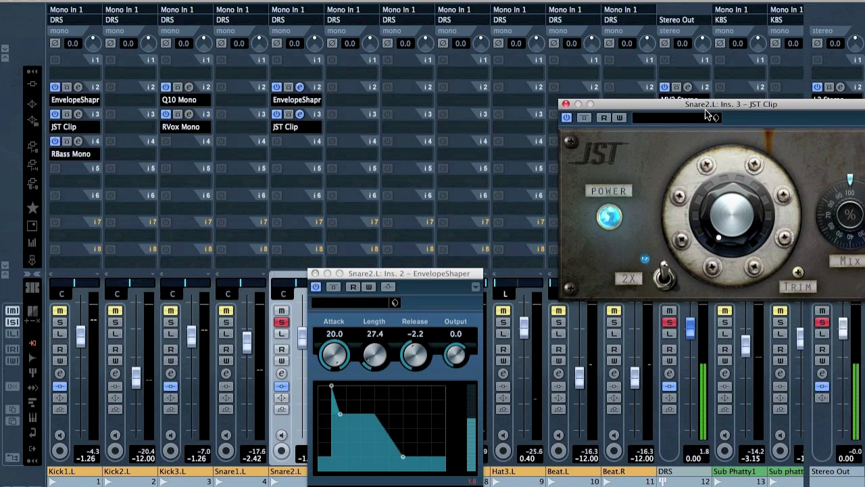
left_click_drag(692, 104, 533, 89)
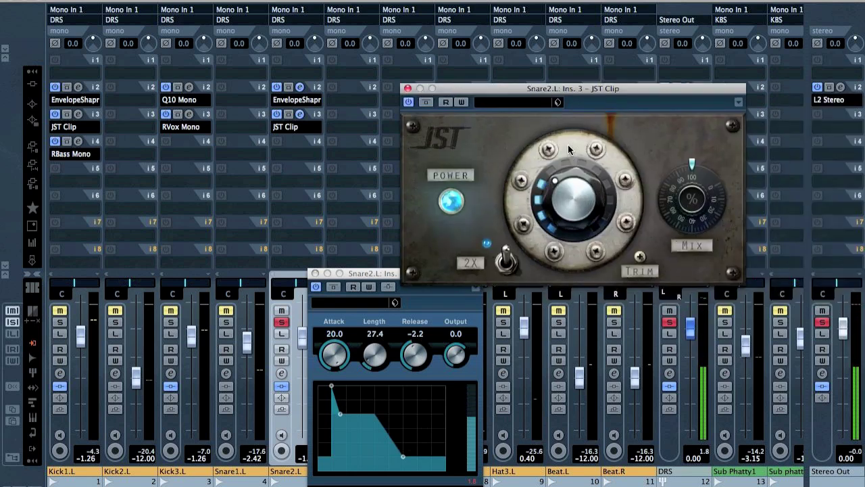
left_click_drag(570, 134, 576, 120)
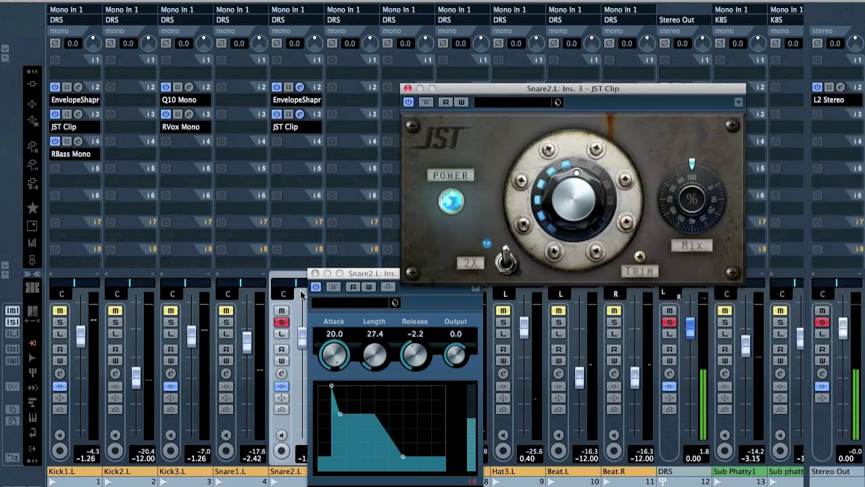
- Close Snare2.L's plug-in windows, unsolo the track, and lower its fader to -6.81 in the full mix
left_click(315, 273)
key("s")
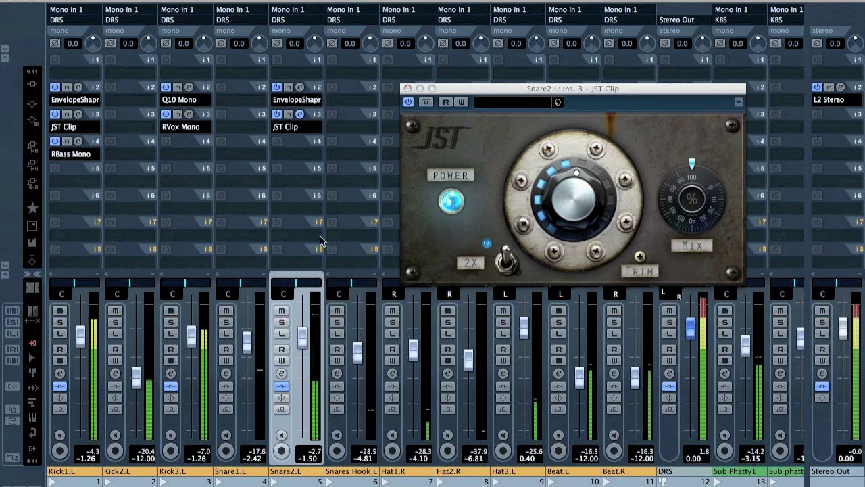
left_click(406, 88)
left_click_drag(303, 346, 302, 366)
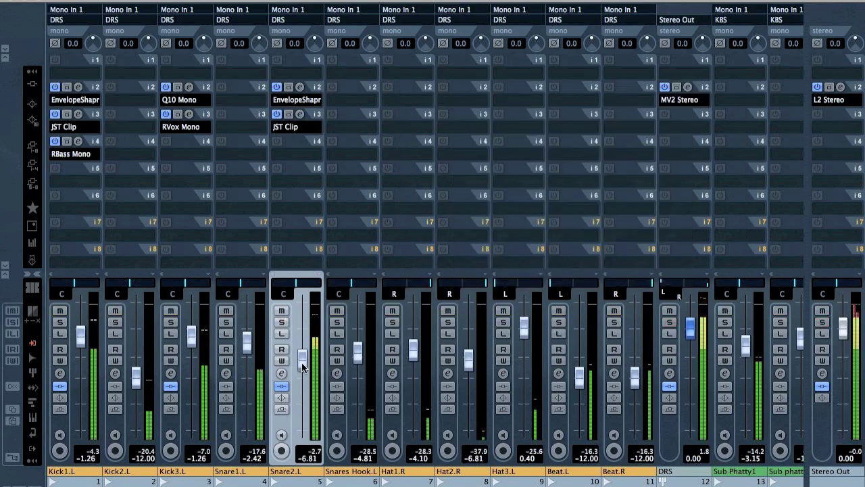
- Raise the Release of Snare2.L's EnvelopeShaper to 10.8 and close its window
left_click(300, 87)
left_click_drag(415, 351, 418, 310)
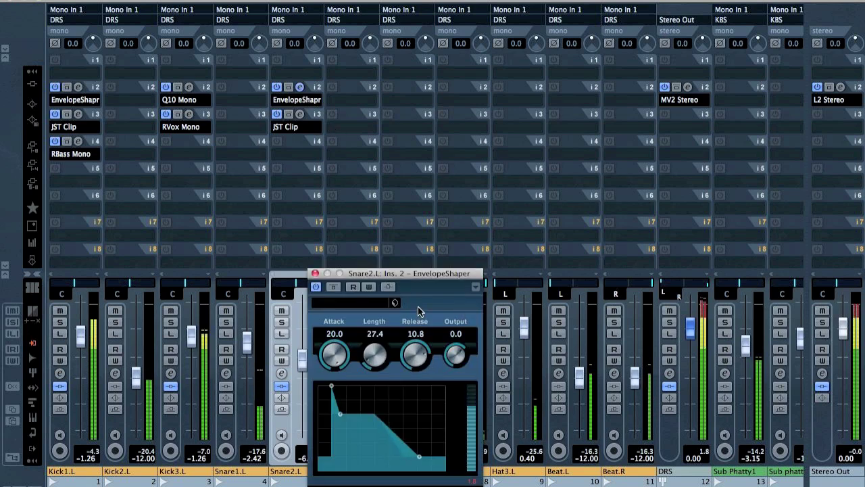
left_click(314, 273)
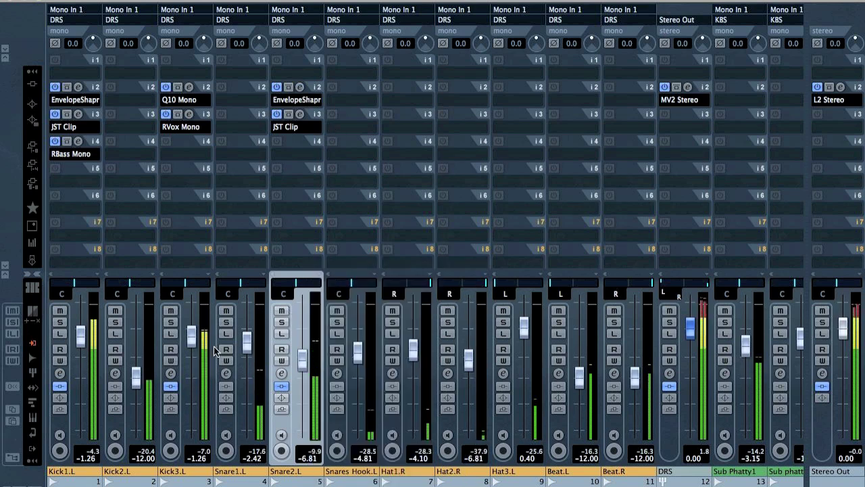
- Solo Snare1.L, load RVox Mono in its insert slot 2, and set Comp to -20.8
left_click(226, 322)
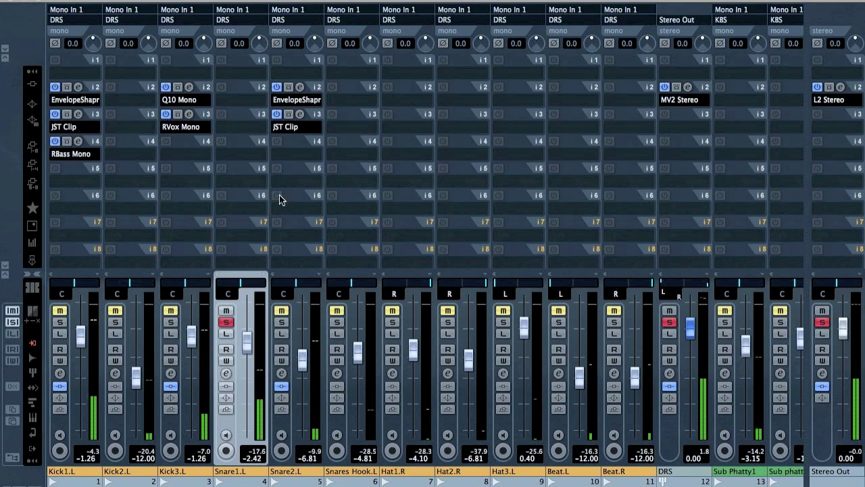
left_click(231, 100)
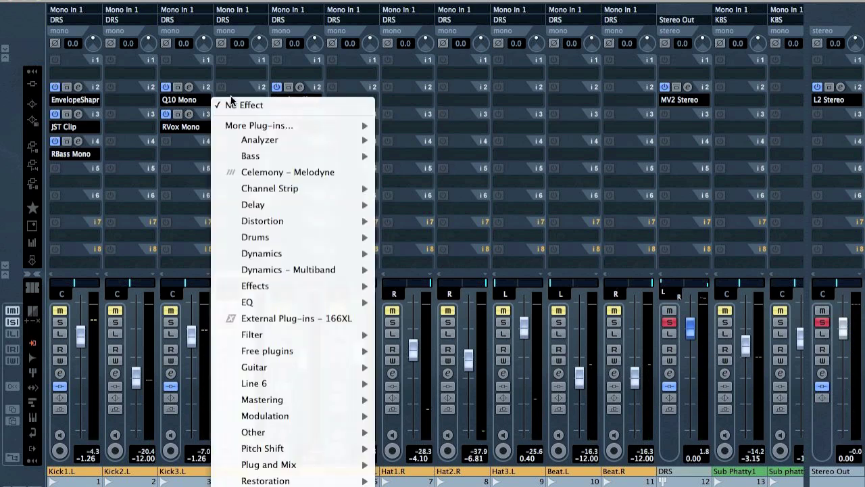
mouse_move(294, 252)
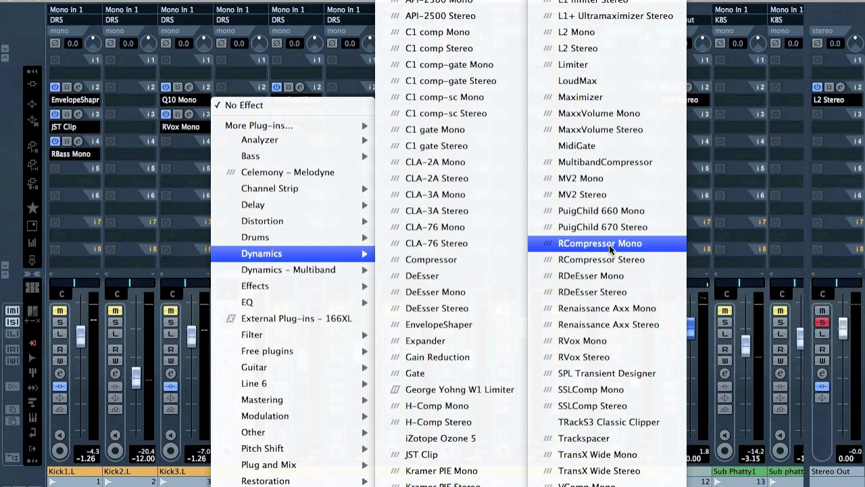
left_click(594, 341)
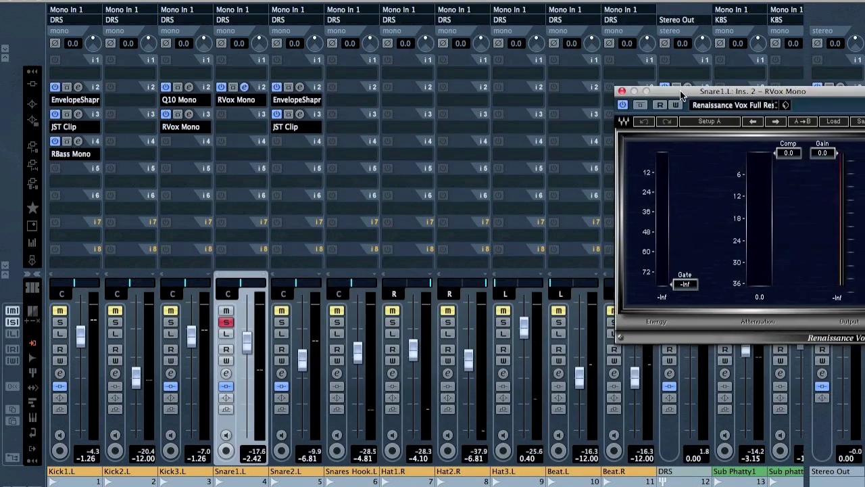
left_click_drag(662, 243, 662, 239)
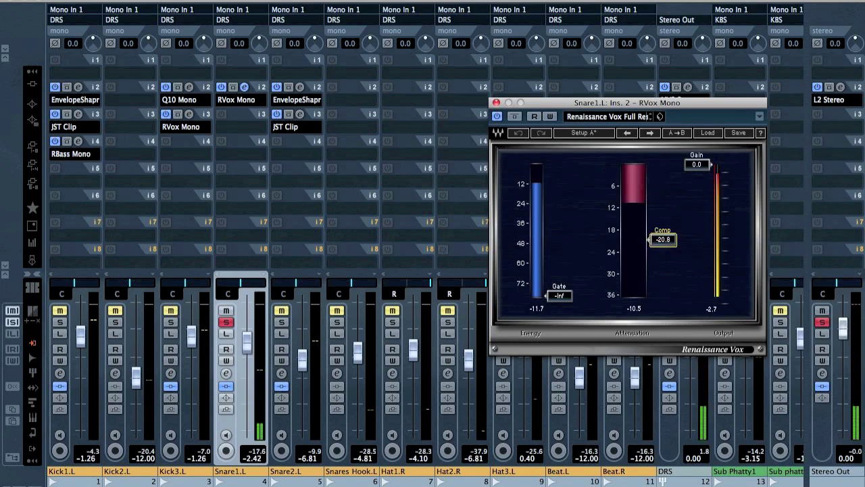
- Check Snares Hook.L in solo, raise its fader to -0.78 in the full mix, and close Snare1.L's RVox window
left_click(336, 323)
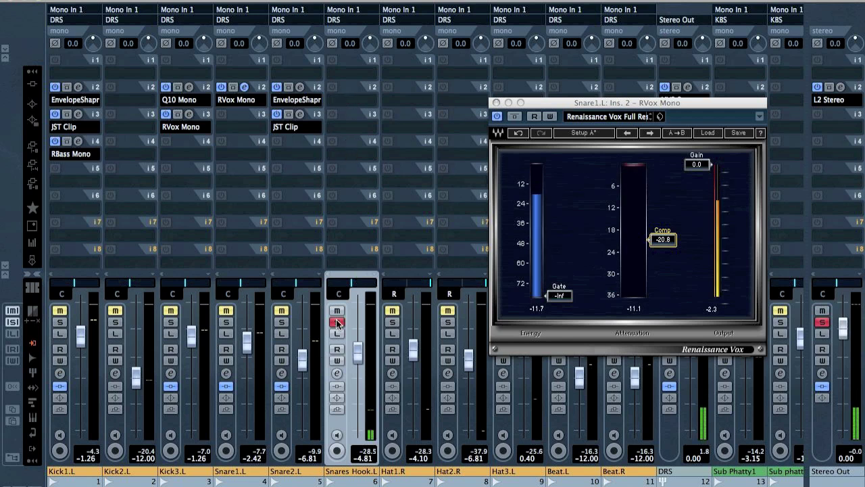
left_click(336, 322)
right_click(327, 308)
key("Escape")
left_click_drag(354, 353, 356, 332)
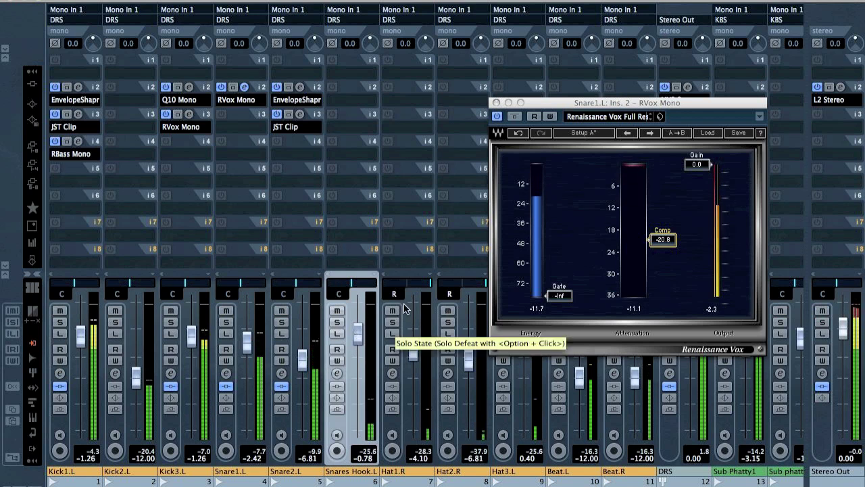
left_click(495, 103)
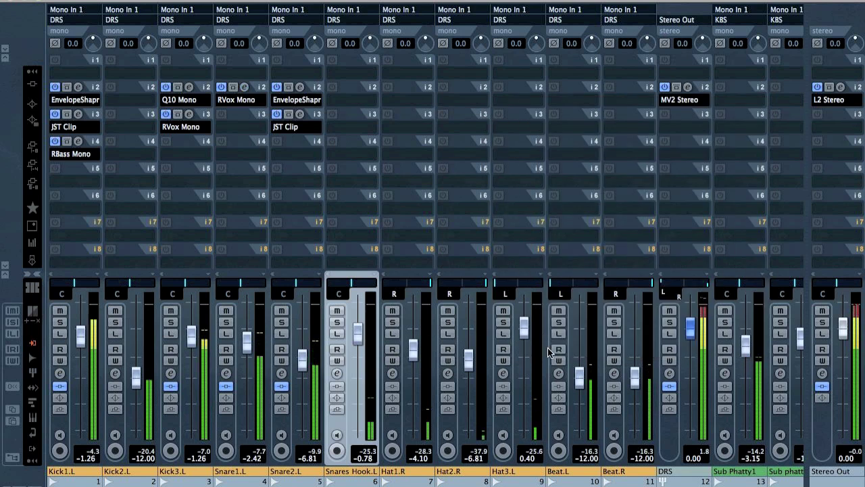
- Solo Hat3.L, set the input gain of Hat1.R, Hat2.R and Hat3.L to 12.0, and play the full mix
left_click(503, 322)
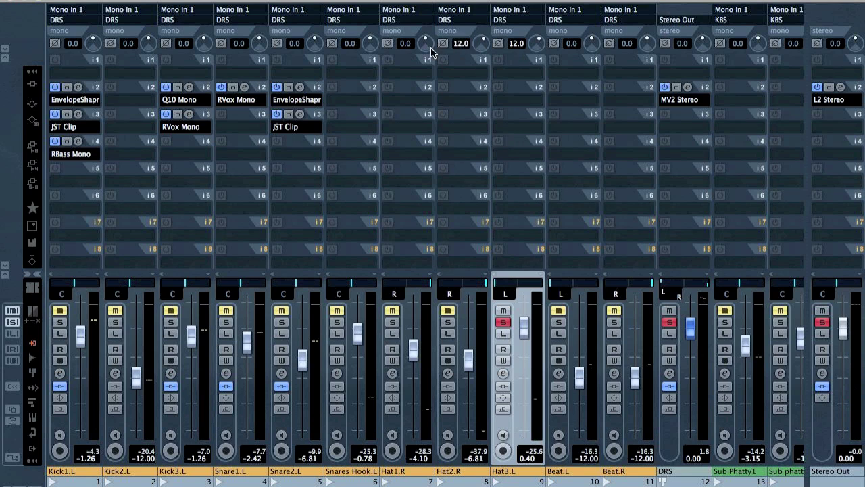
double_click(404, 43)
type("12")
left_click(507, 325)
key("space")
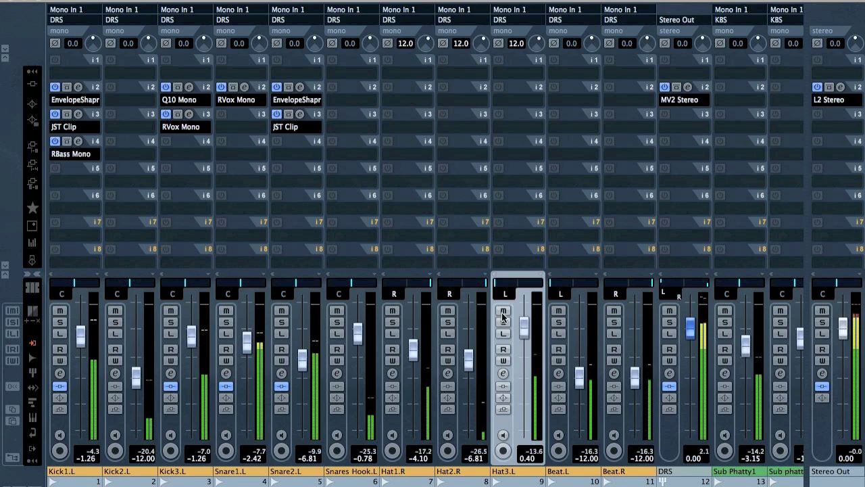
- Check Hat3.L and Hat2.R in solo, and raise the faders to -1.02 for Hat1.R and -4.99 for Hat2.R
left_click(503, 323)
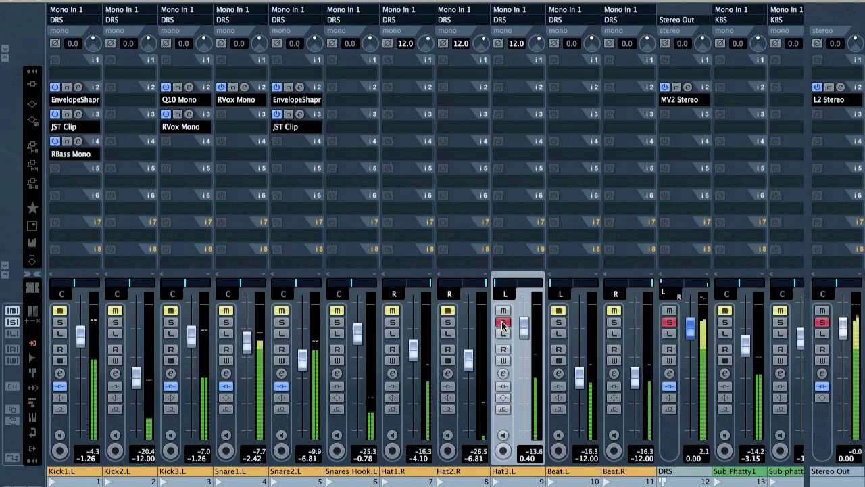
left_click(446, 323)
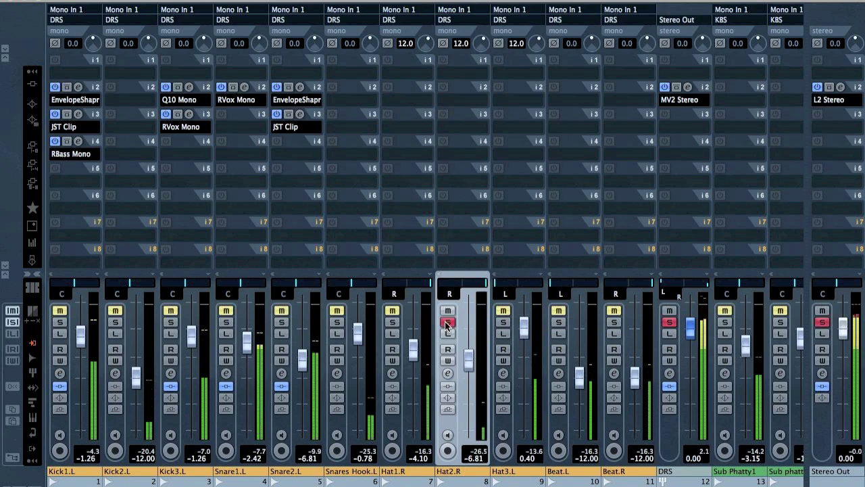
left_click(446, 323)
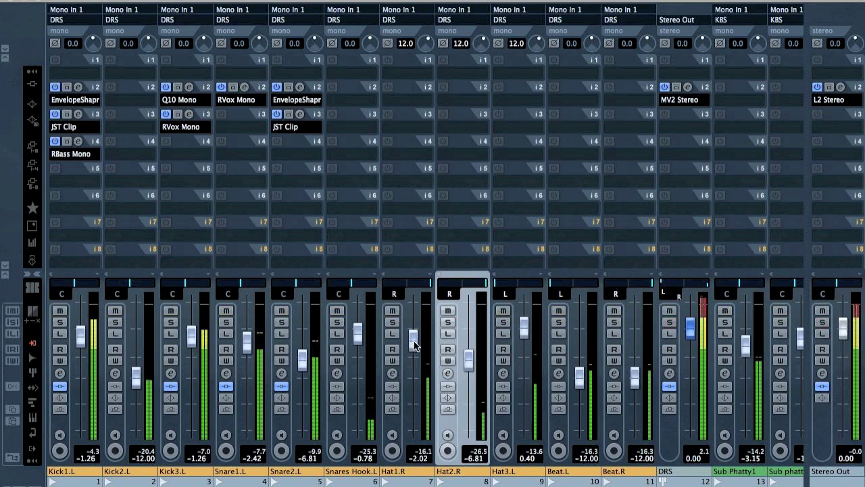
left_click_drag(469, 356, 472, 351)
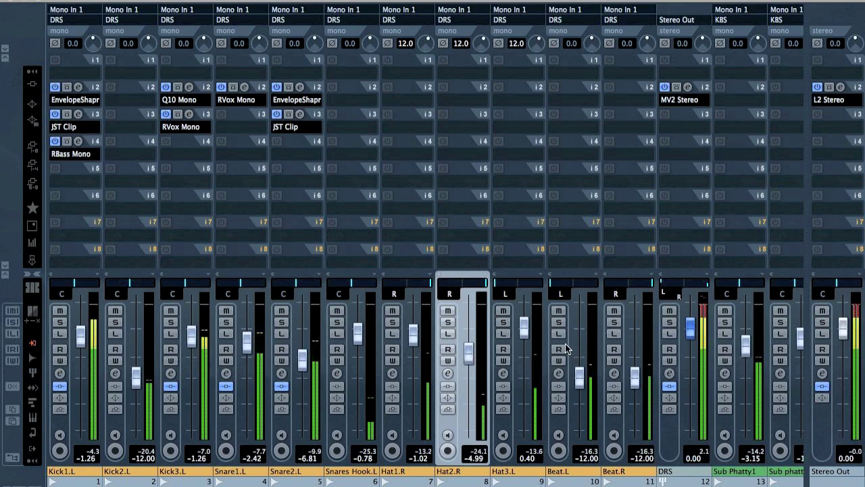
- Select Beat.L and Beat.R together and raise their faders to -3.15
left_click(555, 419)
left_click(617, 430, "shift")
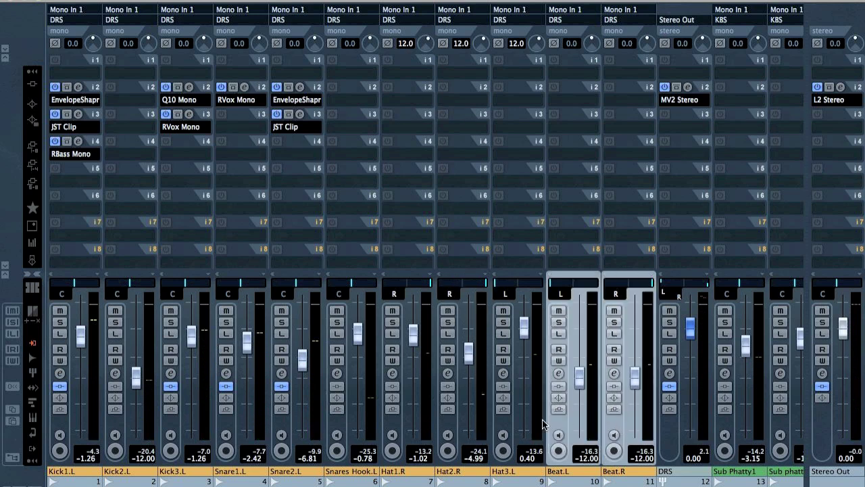
left_click(510, 426)
left_click(569, 423)
left_click_drag(582, 380, 574, 338)
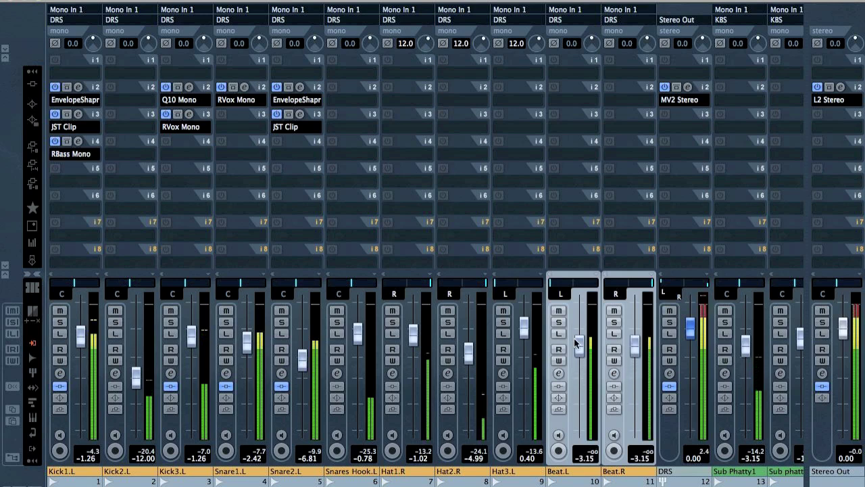
- Solo Beat.L and Beat.R, and add one stereo group channel track named BEAT
key("s")
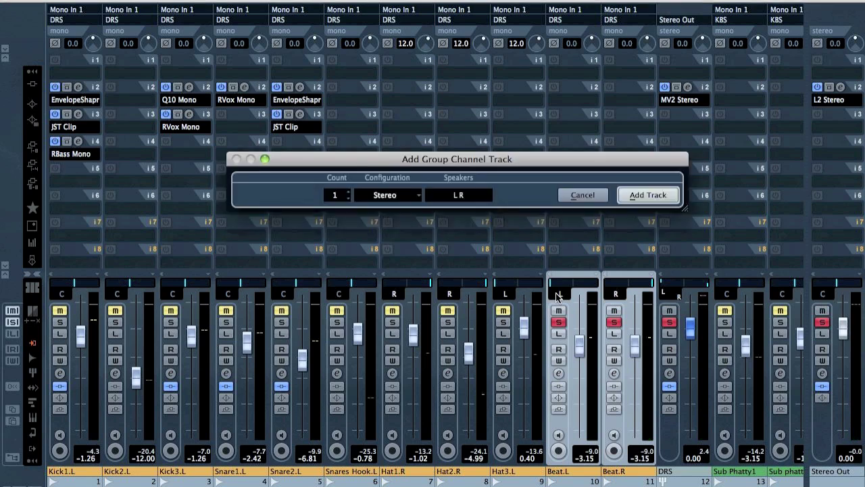
key("Return")
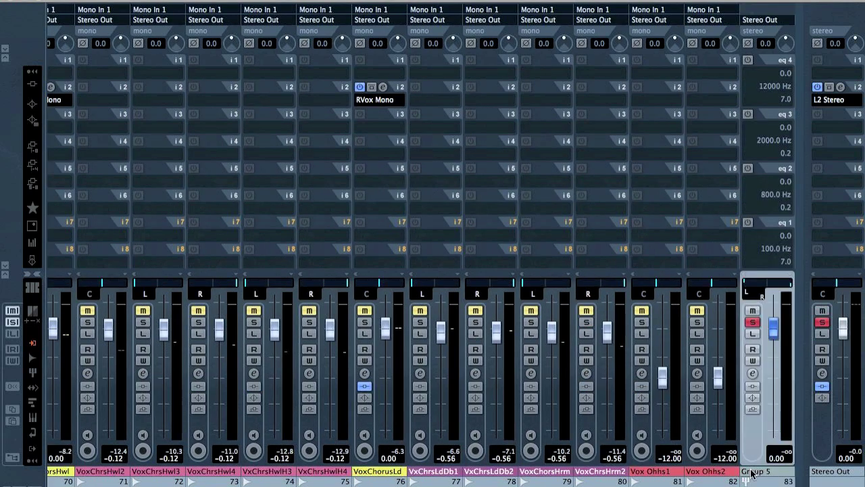
type("BEAT")
key("Return")
- Return to the project window and enlarge the upper section of the divided track list
key("F3")
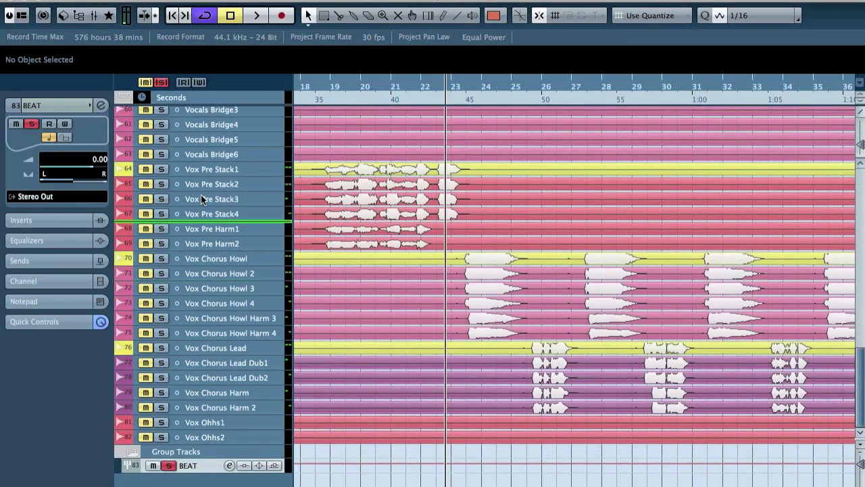
scroll(223, 106, "up", 2)
scroll(224, 107, "up", 7)
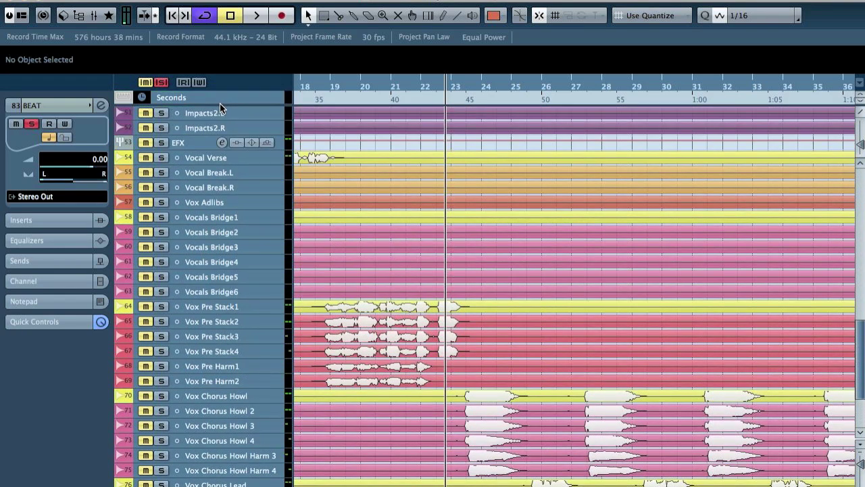
left_click(282, 110)
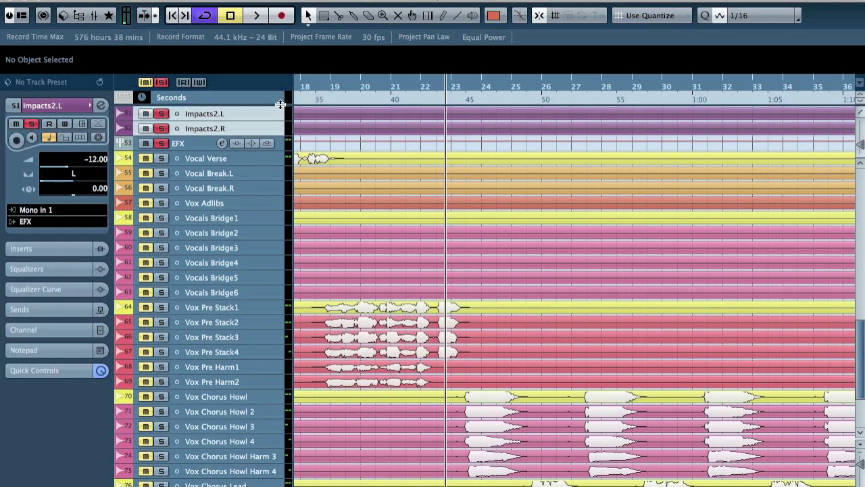
left_click_drag(283, 106, 300, 145)
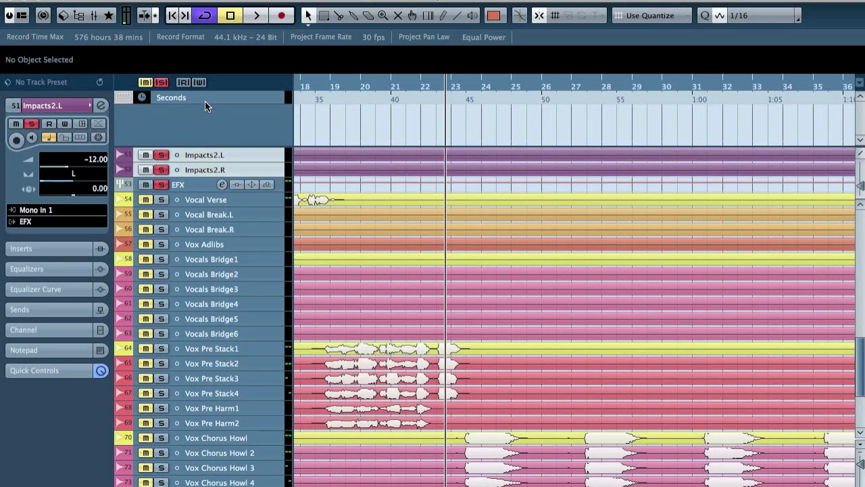
- Move the BEAT group track out of the Group Tracks folder, through the upper track section, to between Beat.R and DRS
scroll(254, 209, "up", 20)
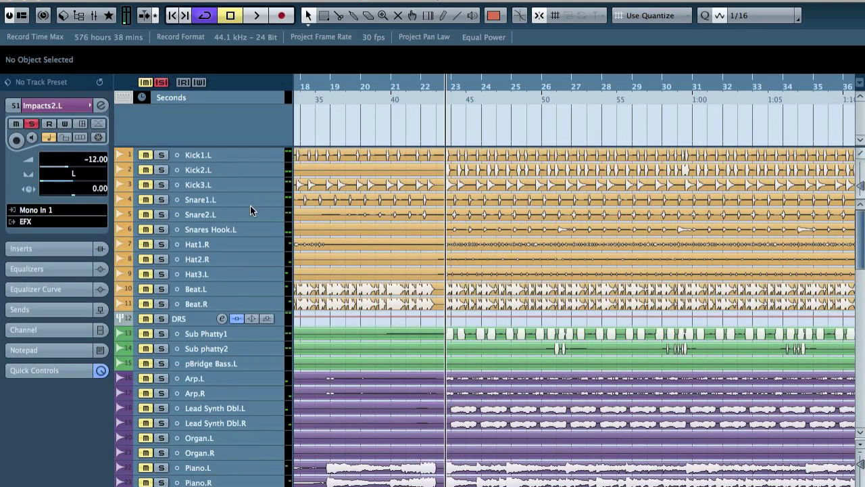
scroll(250, 205, "down", 20)
scroll(259, 333, "up", 15)
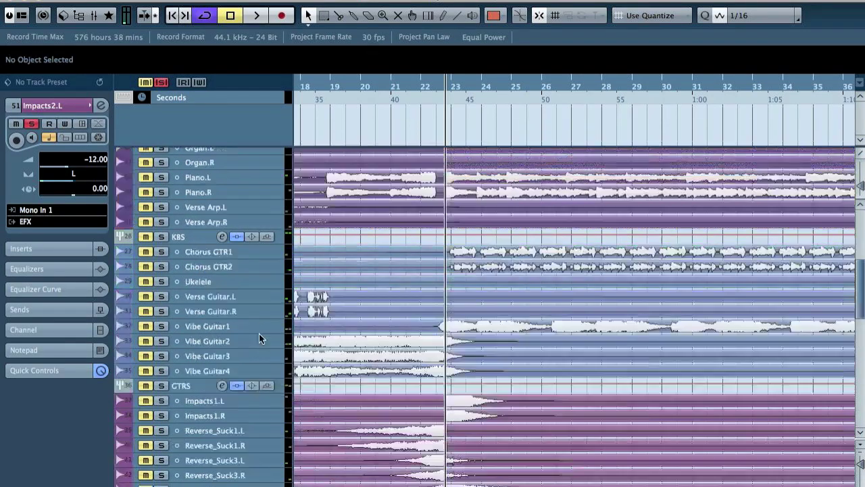
scroll(259, 333, "down", 15)
left_click(188, 466)
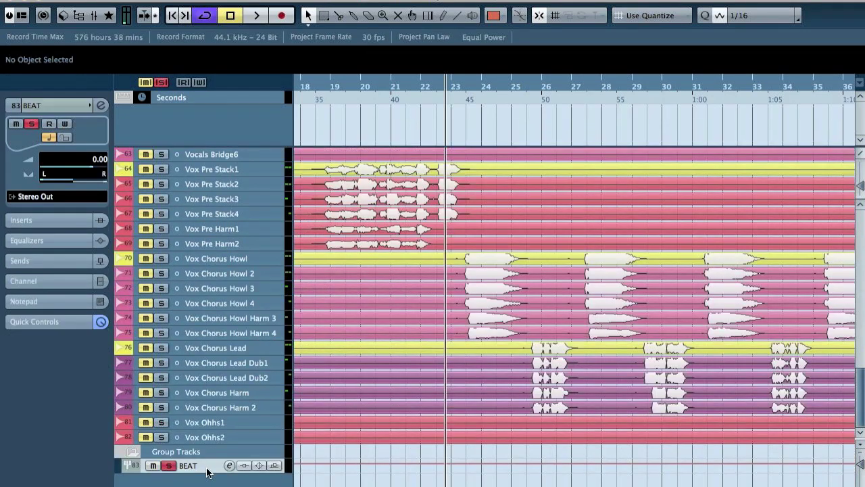
left_click_drag(204, 163, 194, 129)
scroll(331, 273, "up", 20)
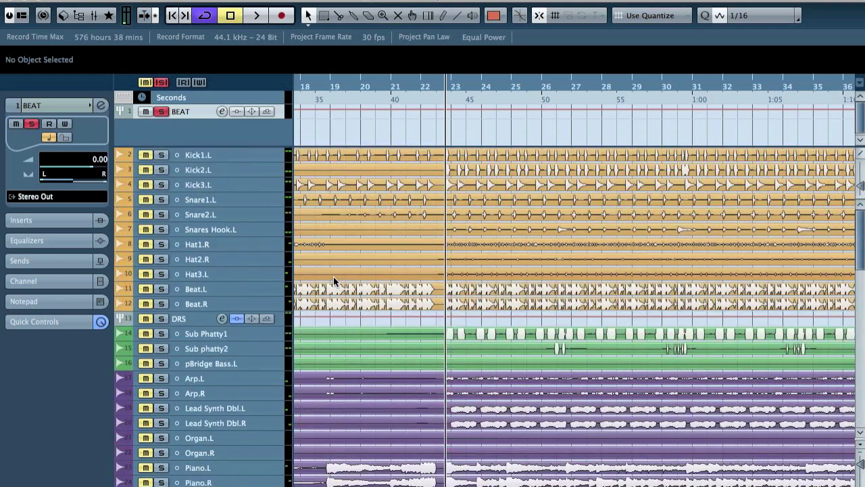
left_click_drag(194, 116, 192, 313)
- Select Beat.L and Beat.R together and route their outputs to the BEAT group
left_click(203, 288)
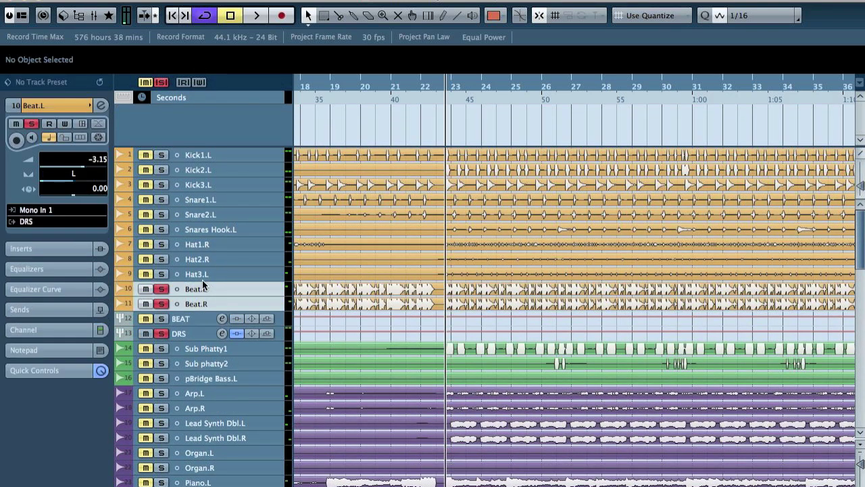
left_click(48, 225)
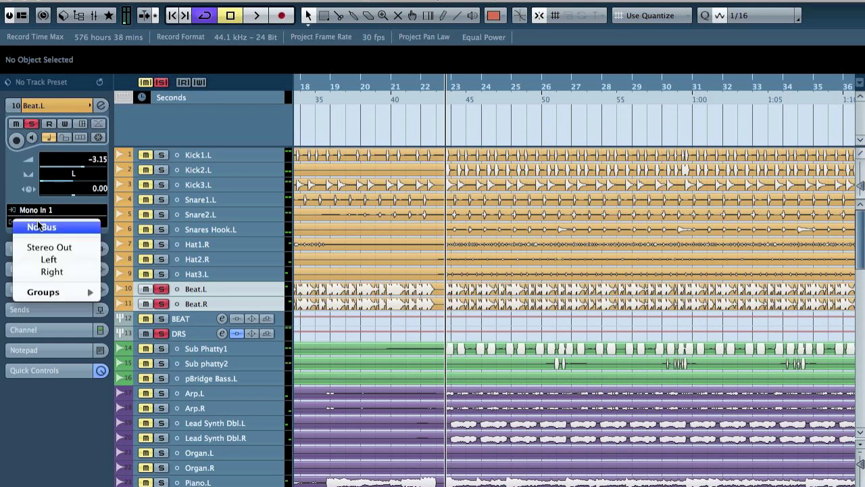
mouse_move(73, 293)
left_click(115, 342)
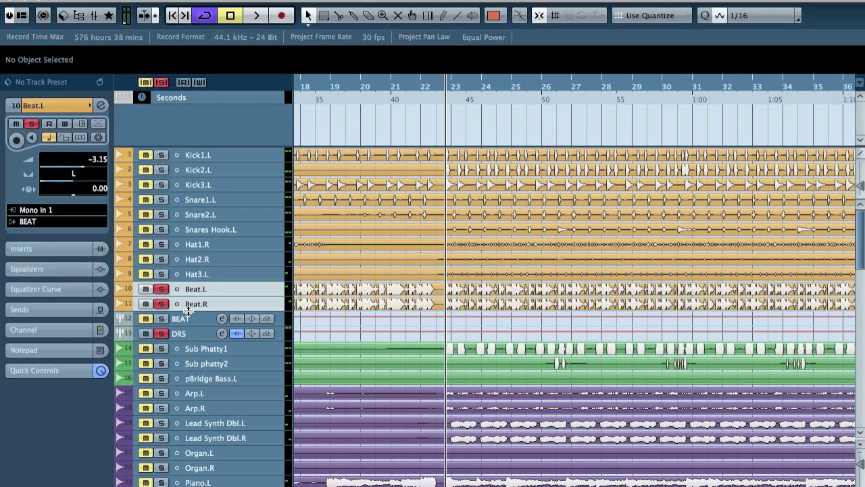
- Route the BEAT group's output to the DRS group and unsolo BEAT
left_click(191, 320)
left_click(27, 199)
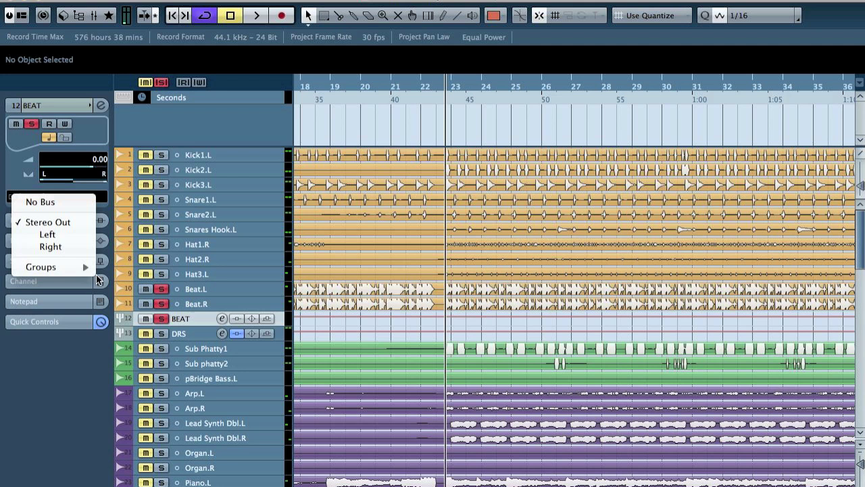
mouse_move(73, 267)
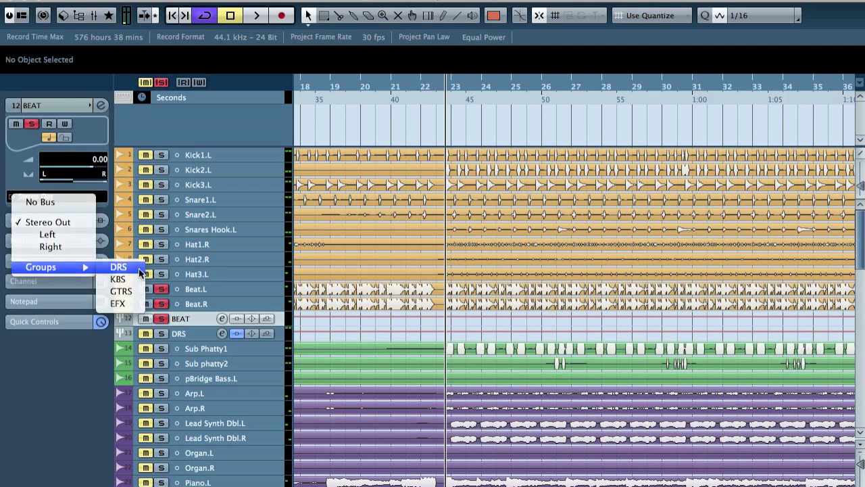
left_click(118, 266)
left_click(164, 318)
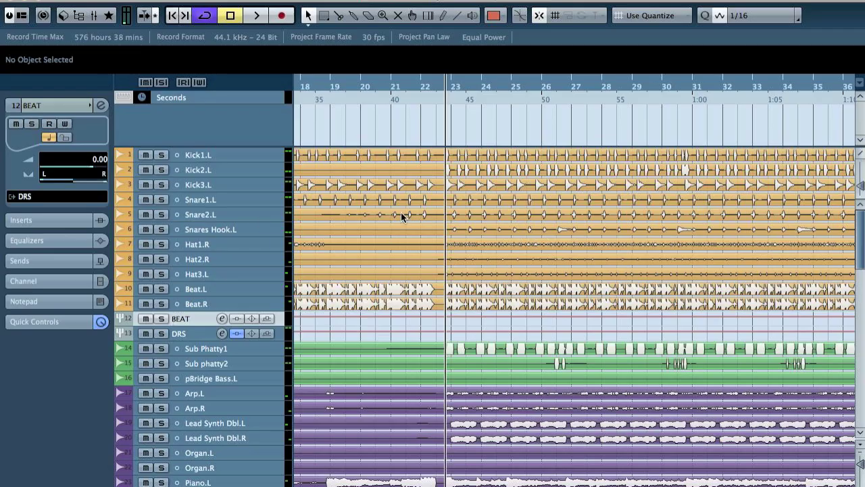
- Solo the BEAT group in the mixer and load CLA-76 Stereo in its second insert slot
key("F3")
scroll(442, 243, "left", 20)
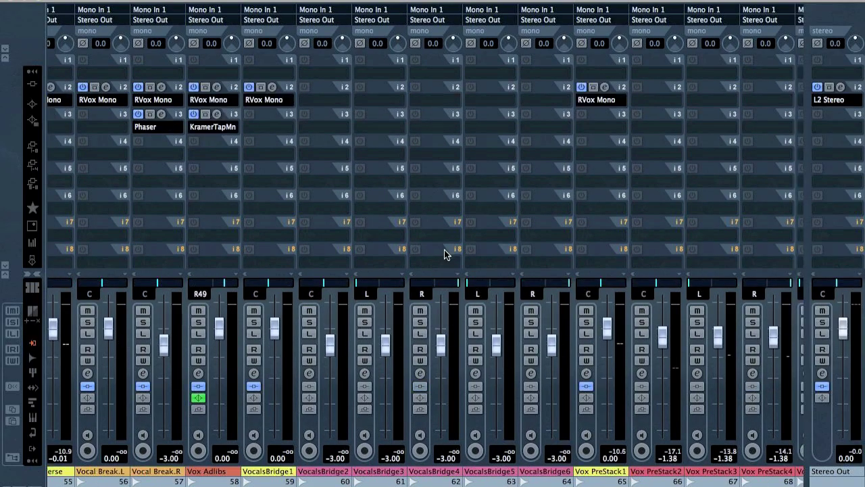
scroll(439, 240, "right", 3)
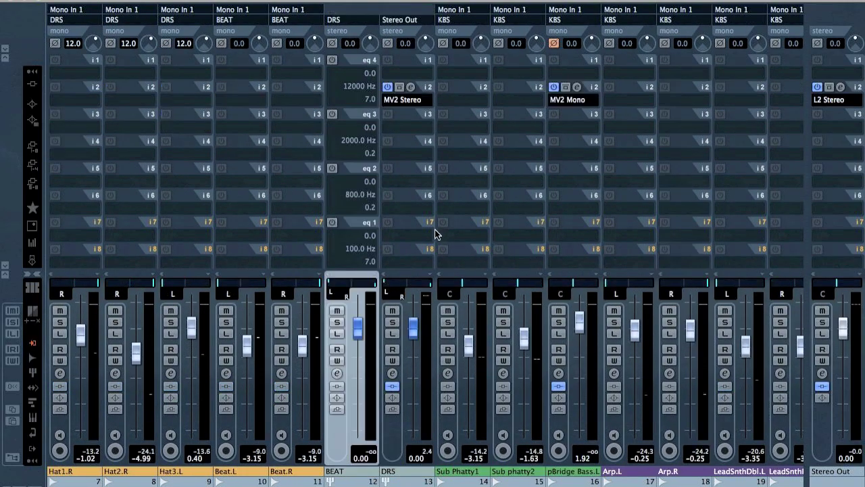
key("s")
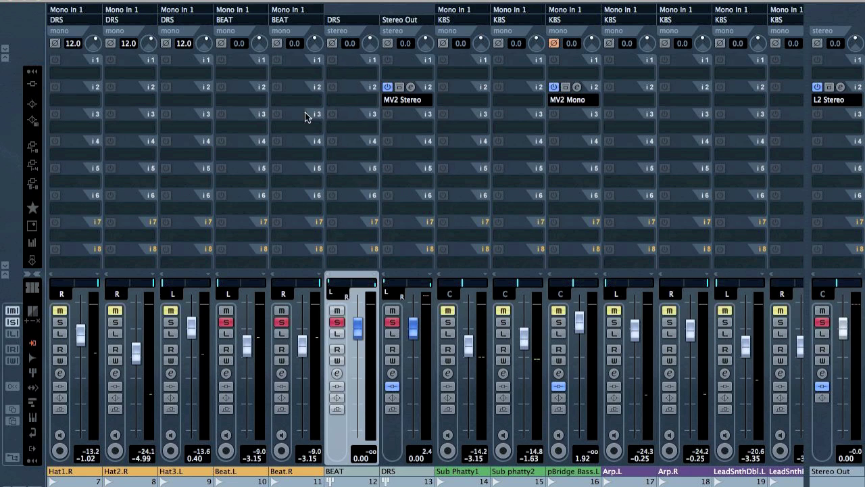
left_click(345, 100)
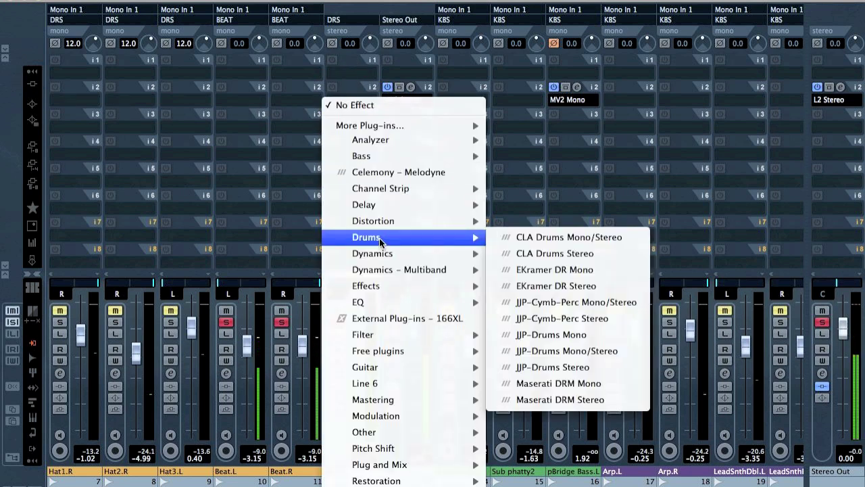
mouse_move(379, 256)
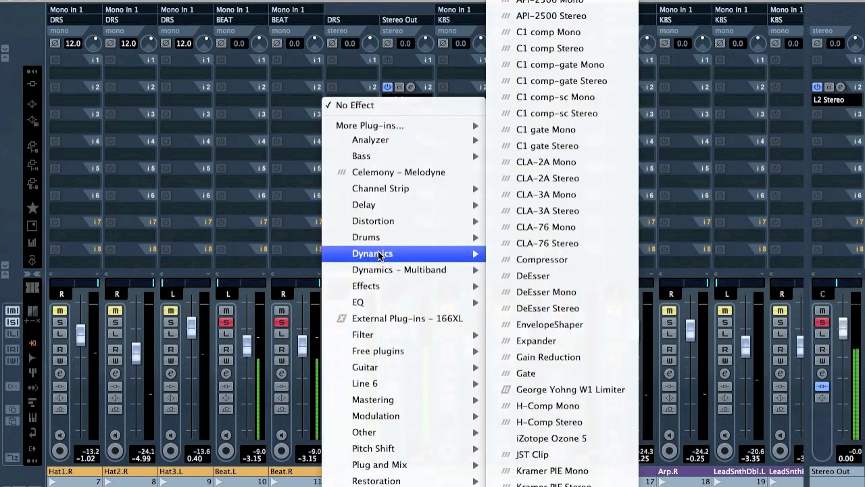
left_click(568, 244)
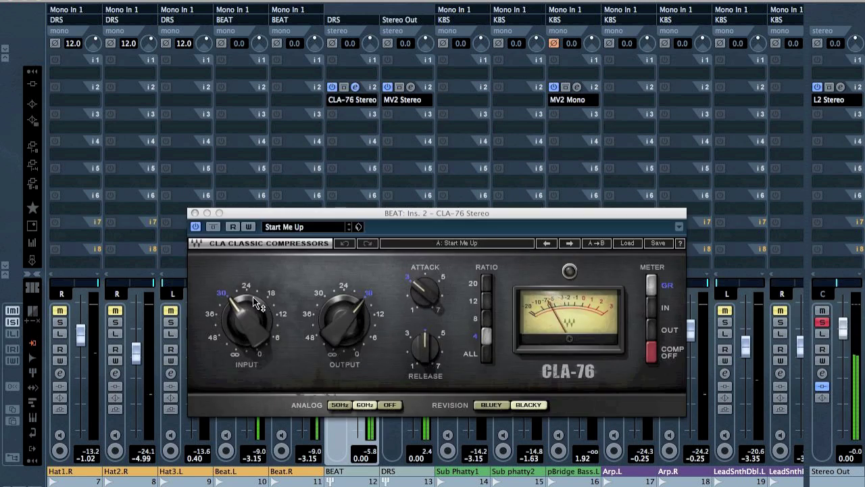
- Set the CLA-76 to input 24, attack about 5, release about 7, ratio 8 and analog off, and close it
left_click_drag(257, 304, 249, 287)
left_click_drag(409, 289, 409, 279)
left_click_drag(427, 352, 427, 338)
left_click_drag(424, 287, 424, 308)
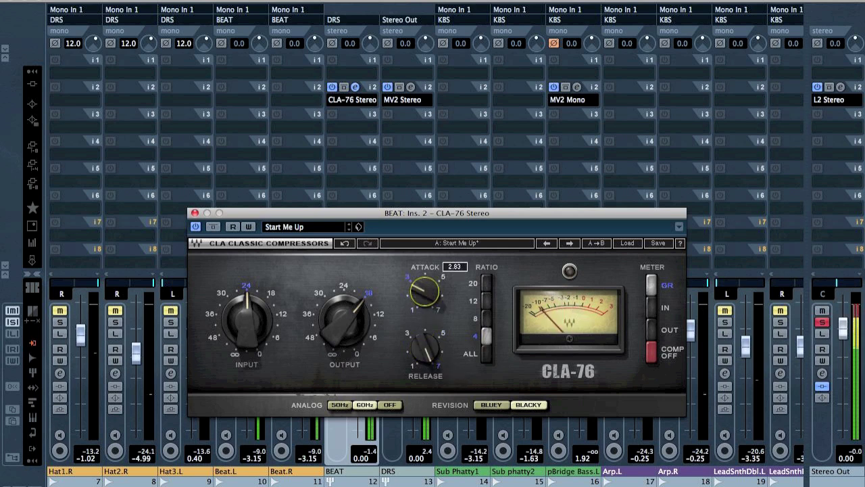
left_click(489, 317)
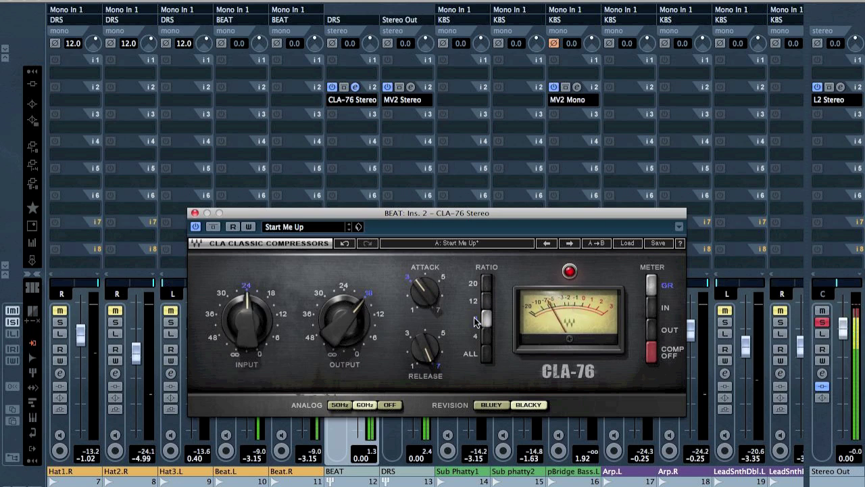
mouse_move(427, 306)
left_mouse_down()
mouse_move(427, 278)
mouse_move(427, 289)
left_mouse_up()
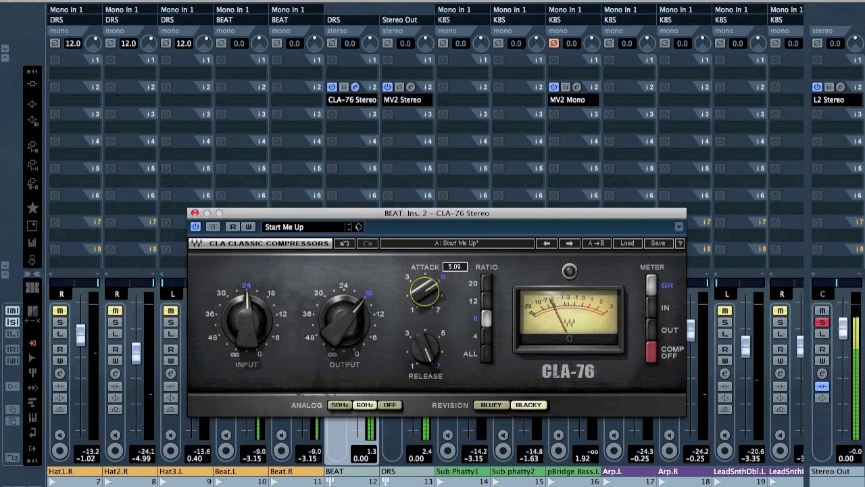
left_click(392, 409)
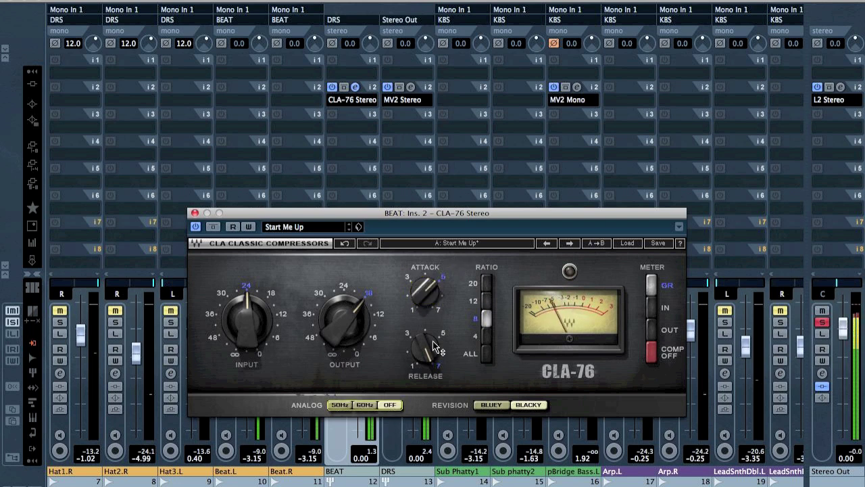
left_click(195, 212)
- Load CLA-2A Stereo in BEAT's third insert slot, turn its analog setting off, adjust its gain slightly and close it
left_click(338, 117)
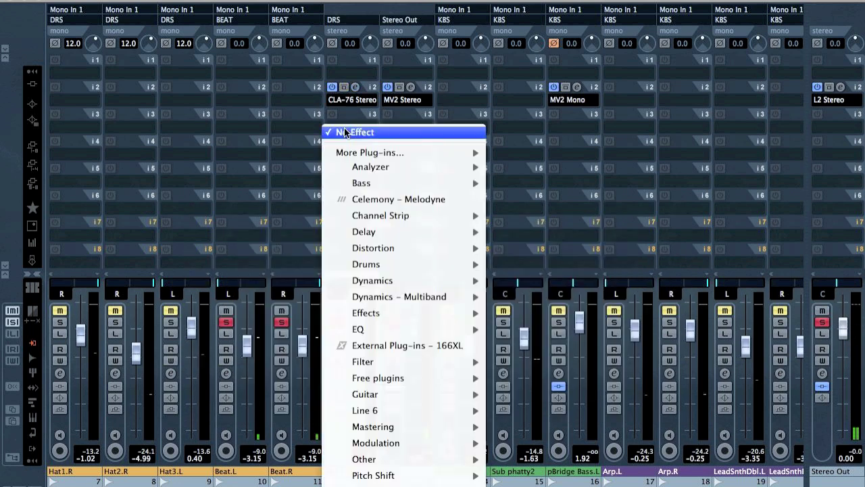
mouse_move(408, 284)
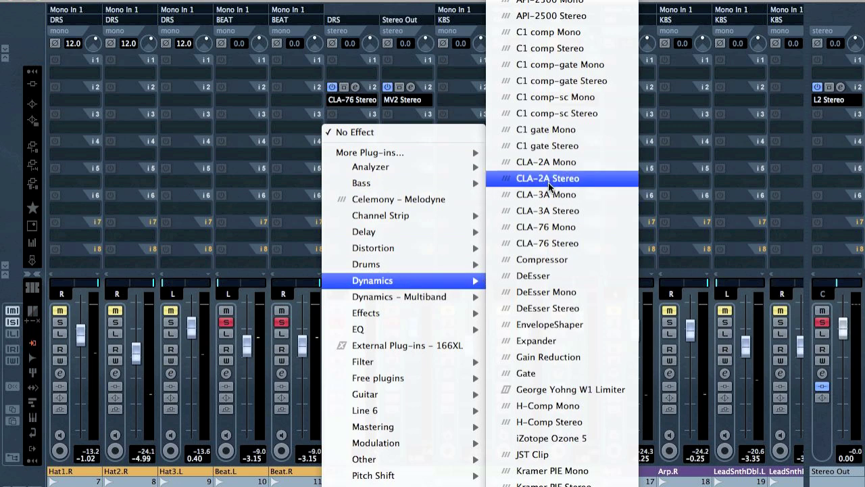
left_click(548, 181)
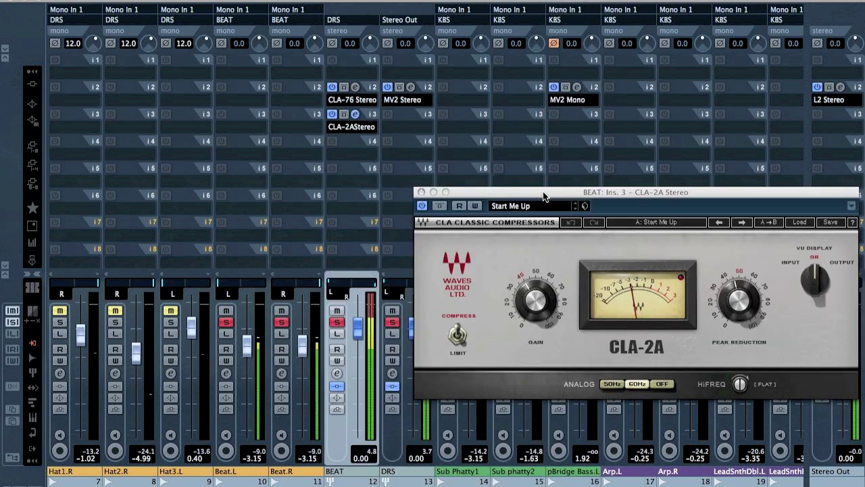
left_click(663, 392)
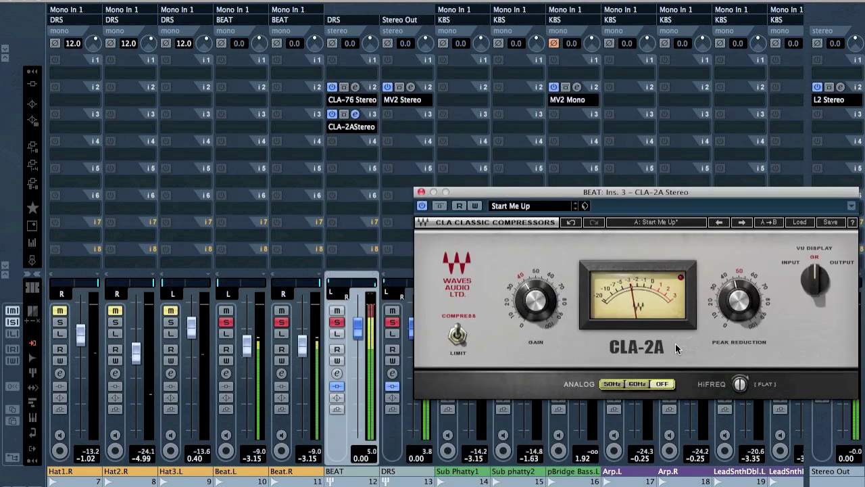
left_click_drag(535, 300, 535, 297)
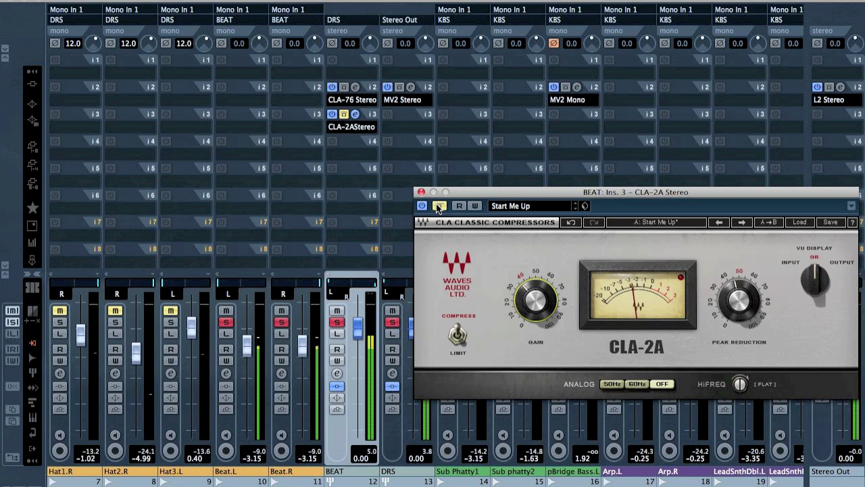
left_click(421, 193)
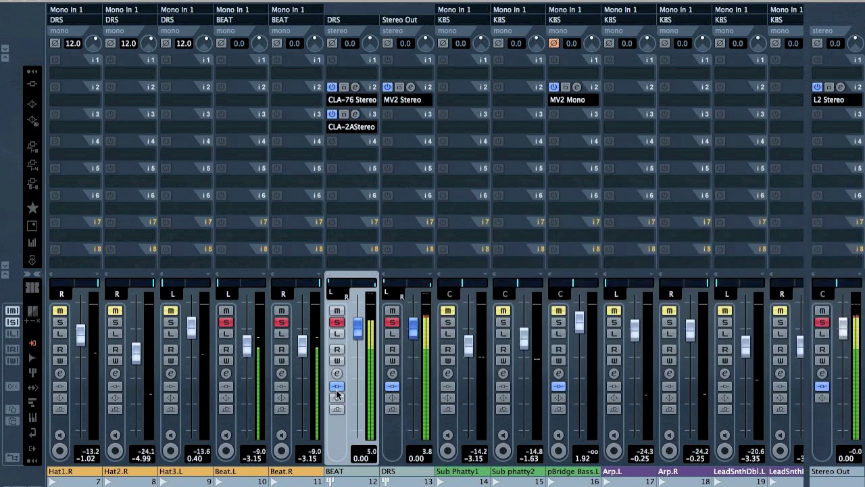
- Check BEAT's inserts, clear the solo, and lower the BEAT fader to -1.89 within the full mix
left_click(337, 387)
left_click(394, 321)
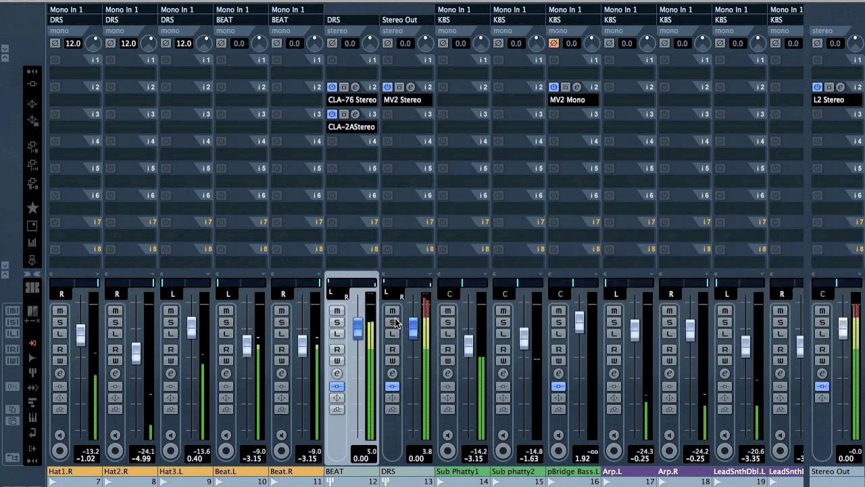
mouse_move(361, 331)
left_mouse_down()
mouse_move(362, 430)
mouse_move(363, 339)
left_mouse_up()
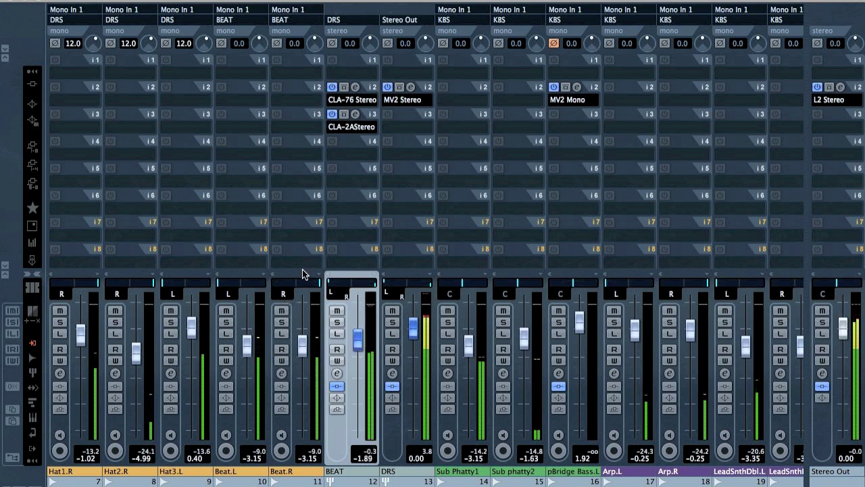
- Hide the Beat.L and Beat.R channels in the mixer, and raise the faders to 1.56 for Hat1.R and -1.89 for Hat2.R
left_click(31, 310)
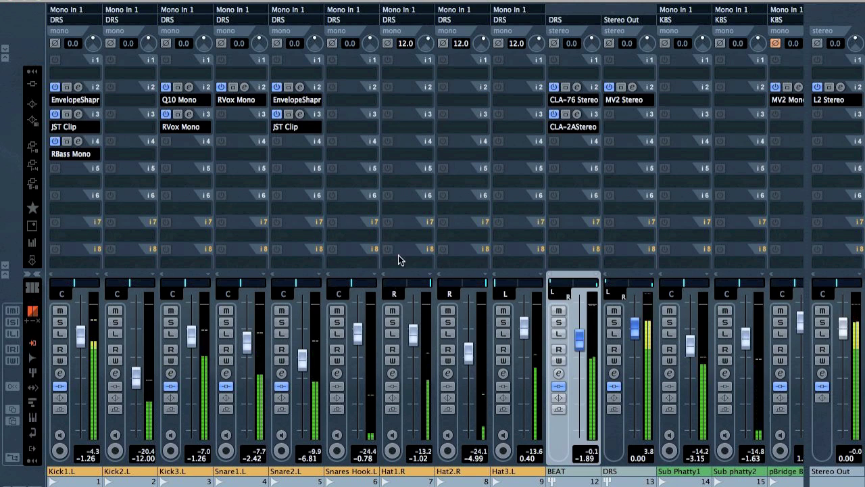
left_click(413, 331)
left_click_drag(416, 332, 419, 325)
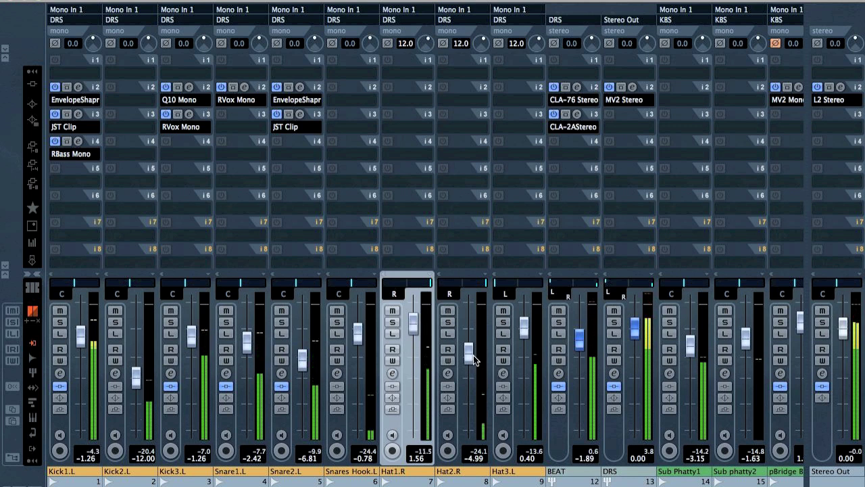
left_click_drag(473, 355, 473, 335)
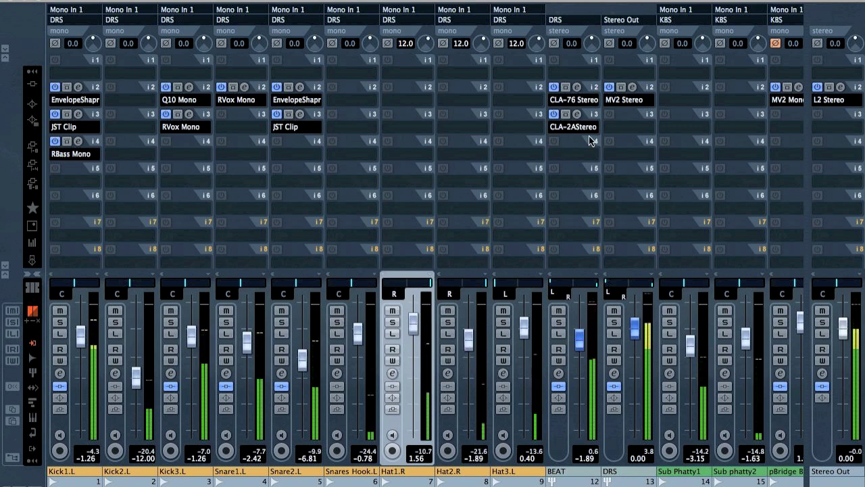
- Load JST Clip in the DRS group's third insert slot and move its window over the middle of the mixer
left_click(611, 132)
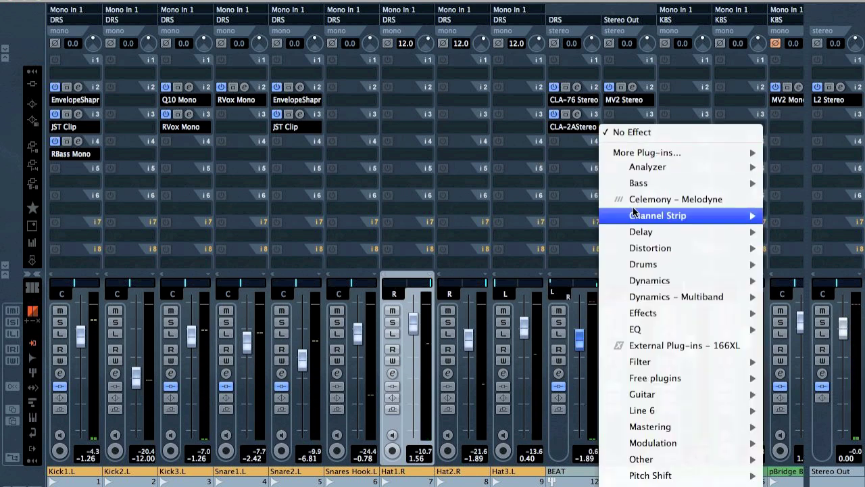
mouse_move(650, 280)
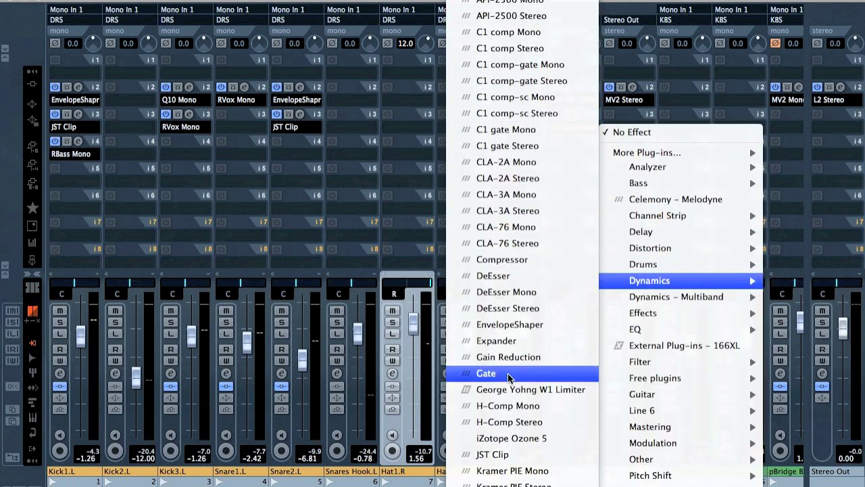
left_click(497, 454)
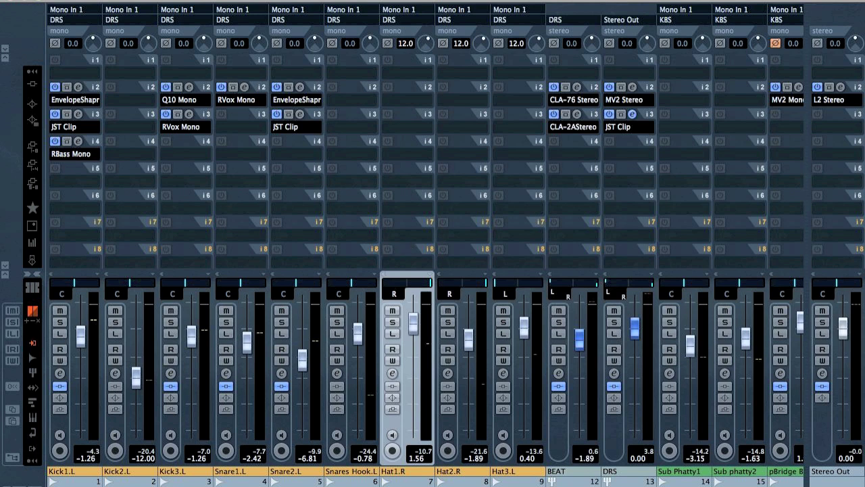
left_click_drag(734, 102, 443, 88)
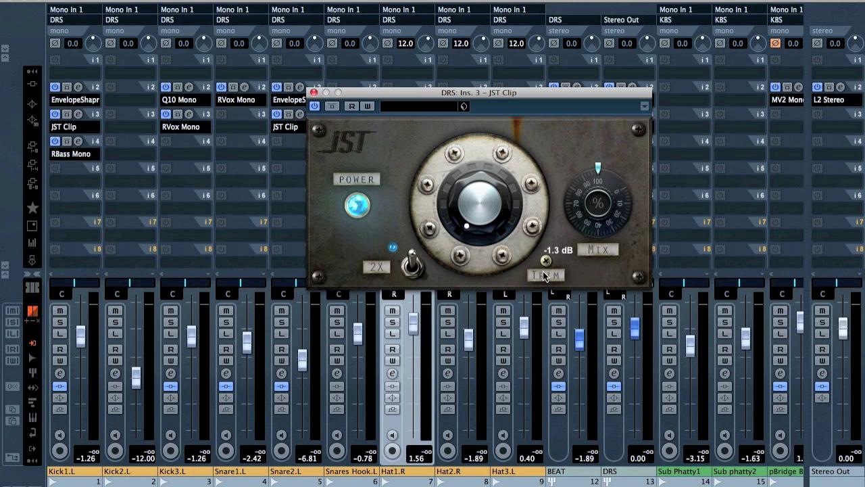
- Raise the clip amount on DRS's JST Clip during playback, comparing it bypassed, switch 2X off and close it
key("space")
left_click_drag(484, 213, 482, 191)
left_click(332, 106)
left_click(333, 105)
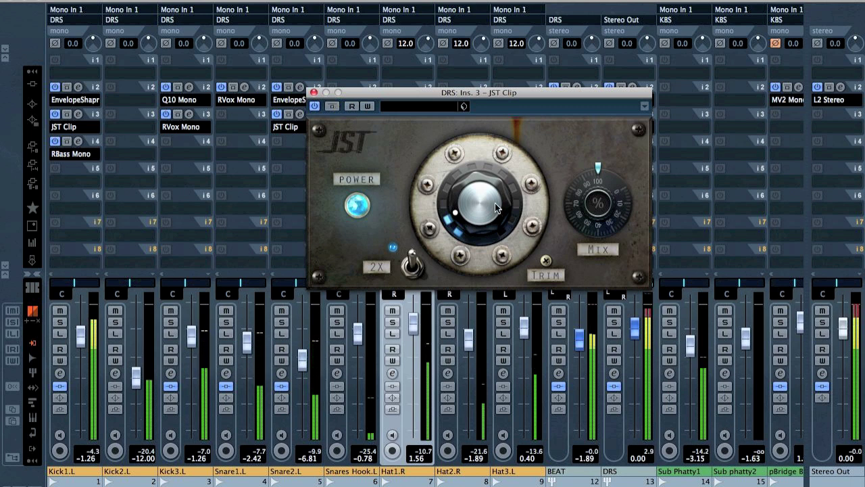
left_click_drag(491, 214, 505, 189)
left_click(411, 265)
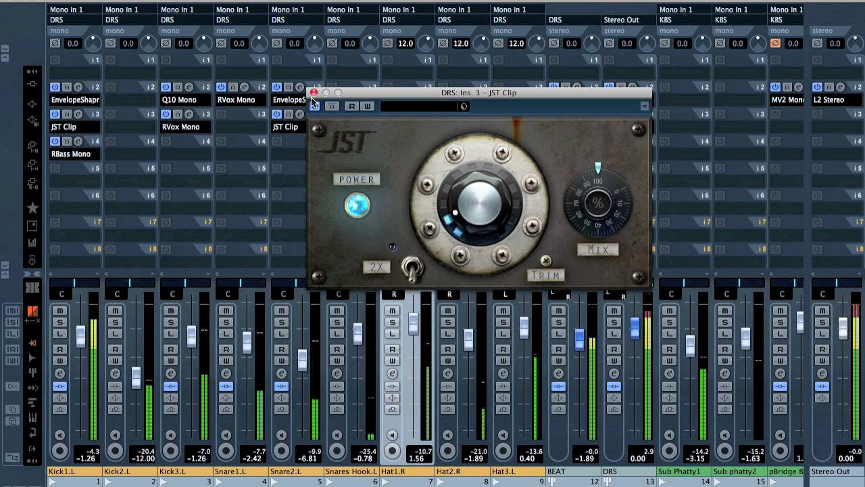
left_click(313, 93)
- Select the Sub Phatty1, Sub phatty2 and pBridge Bass.L channels and solo them together during playback
scroll(448, 219, "right", 3)
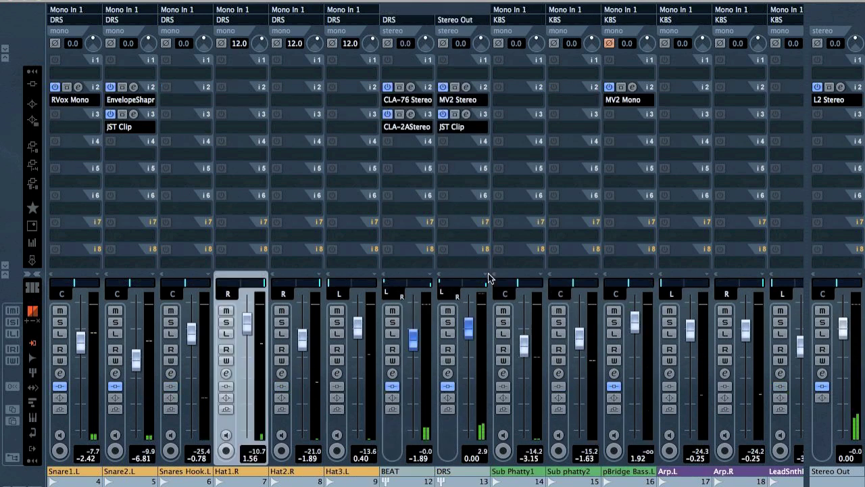
left_click(505, 421)
left_click(608, 420, "shift")
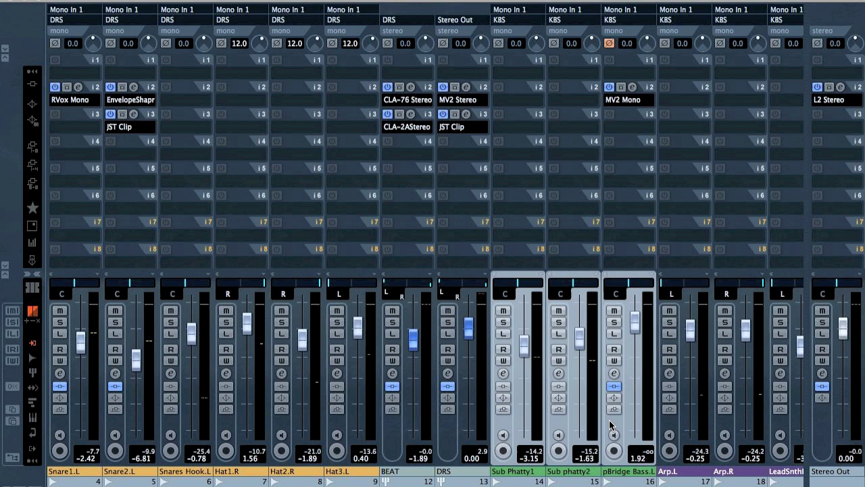
key("space")
key("s")
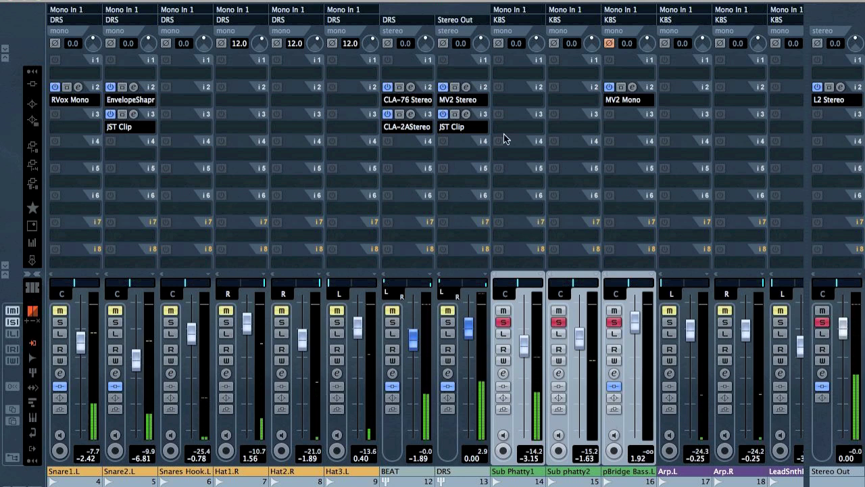
- Load RBass Mono in Sub Phatty1's second insert slot, set its frequency to 160 Hz, and close it and the mixer
left_click(512, 102)
mouse_move(549, 154)
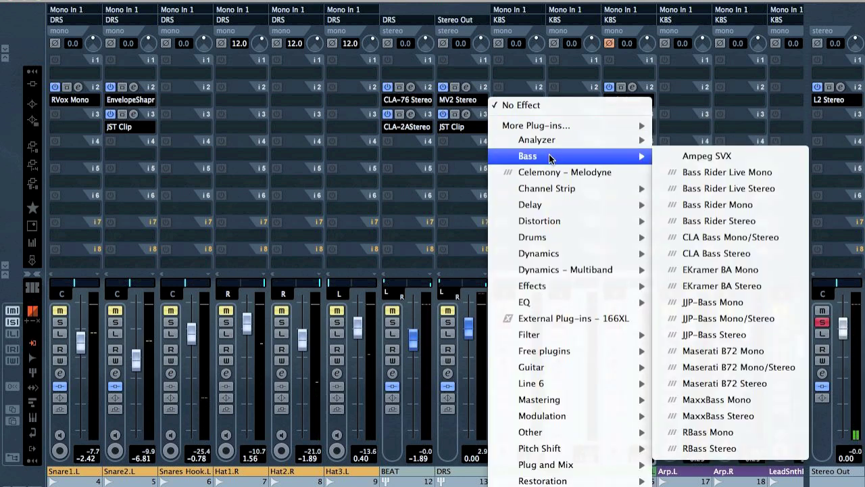
left_click(730, 433)
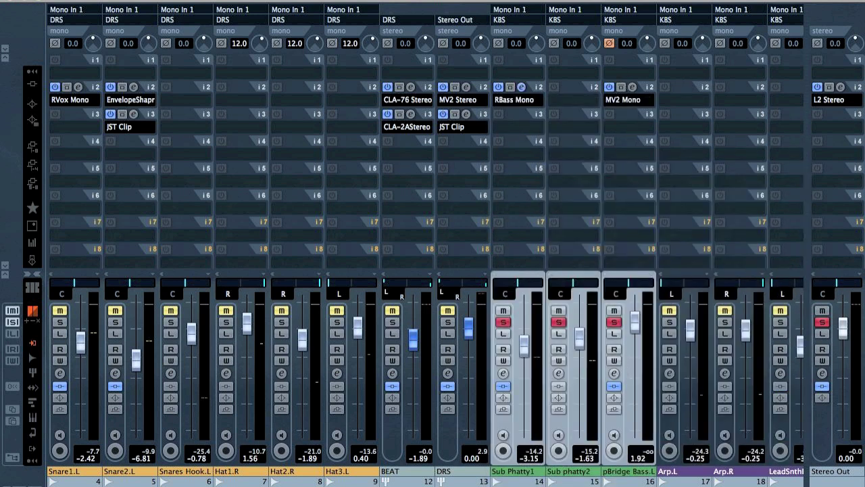
left_click_drag(514, 103, 316, 115)
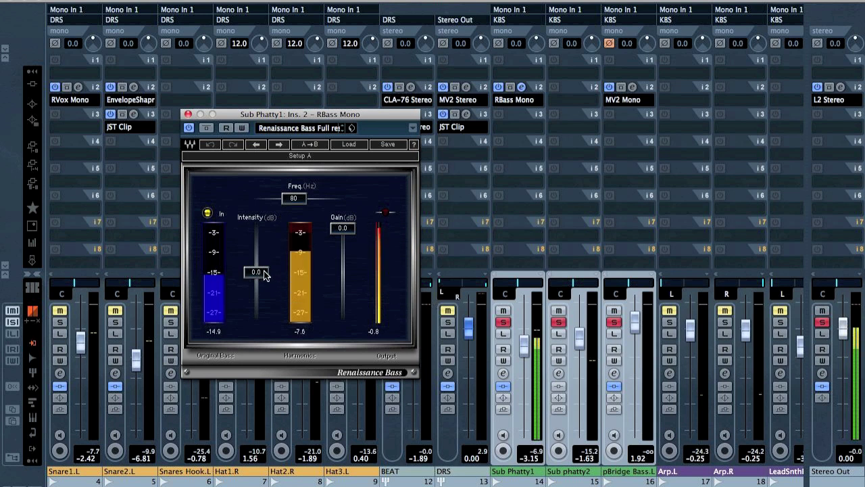
left_click_drag(293, 197, 315, 197)
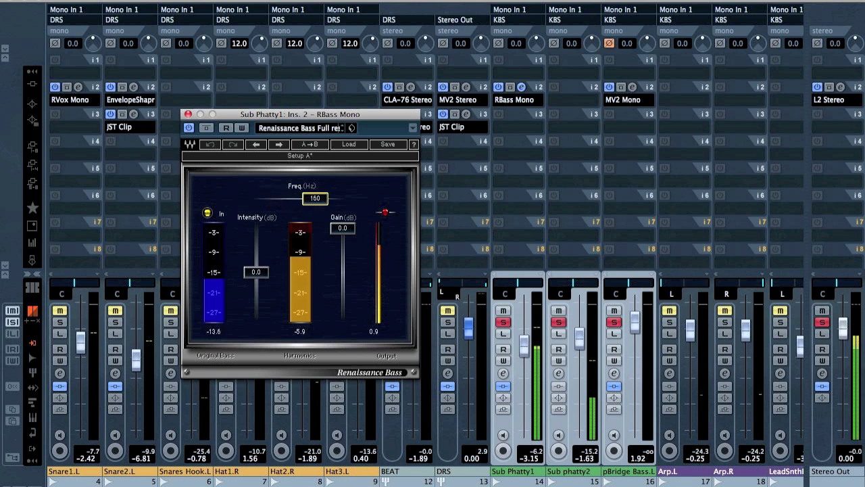
key("super+w")
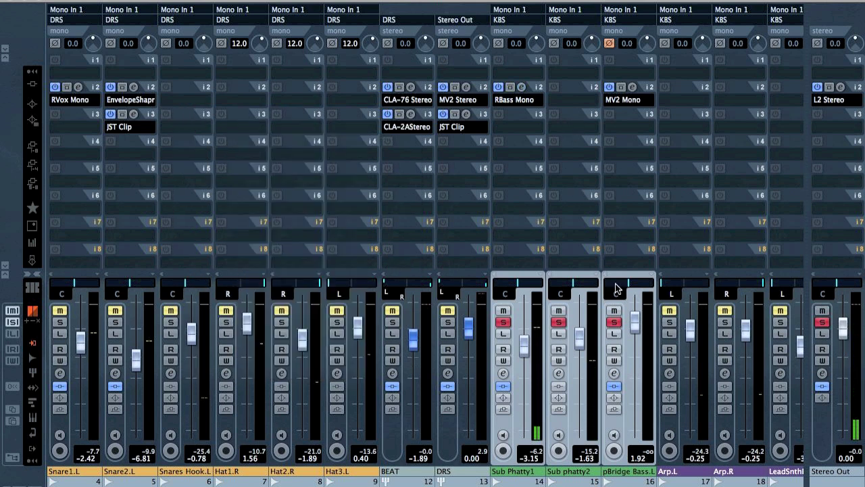
key("super+w")
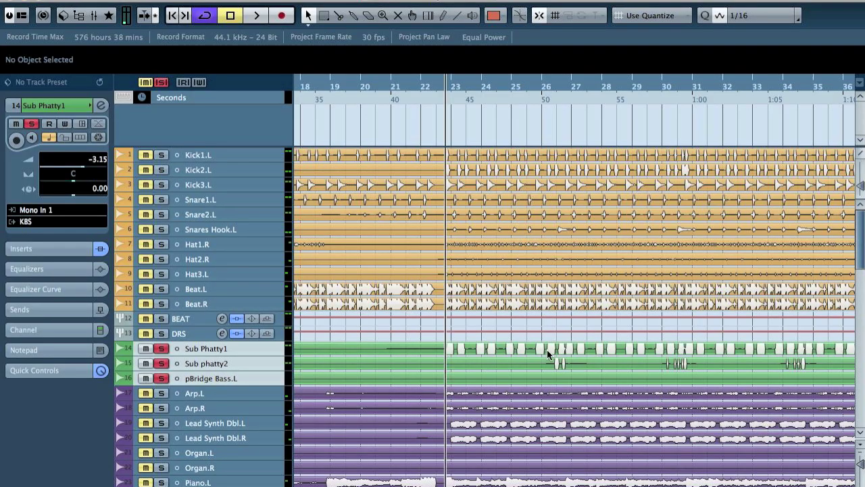
- Compare Sub Phatty1 with and without its RBass Mono insert in the soloed bass tracks
left_click(37, 246)
left_click(25, 175)
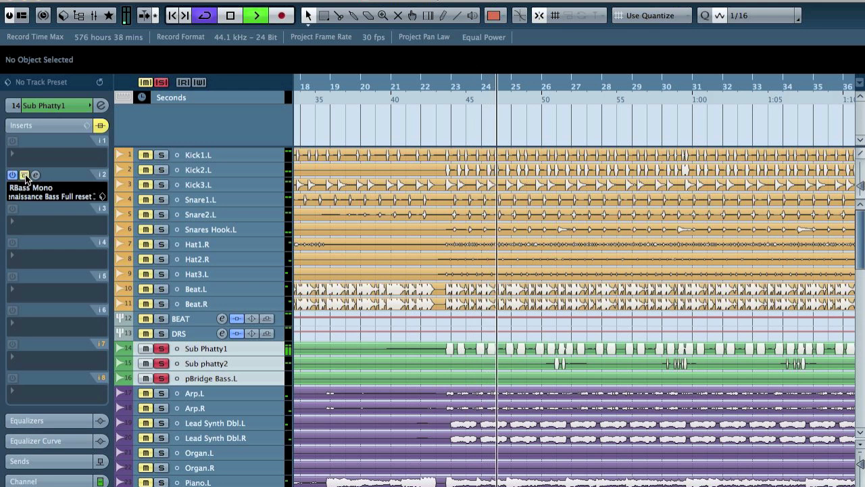
left_click(99, 126)
key("space")
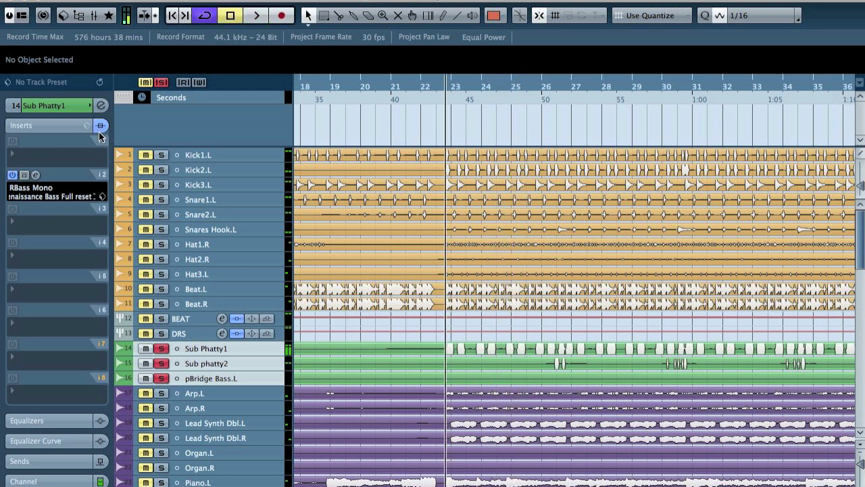
left_click(64, 123)
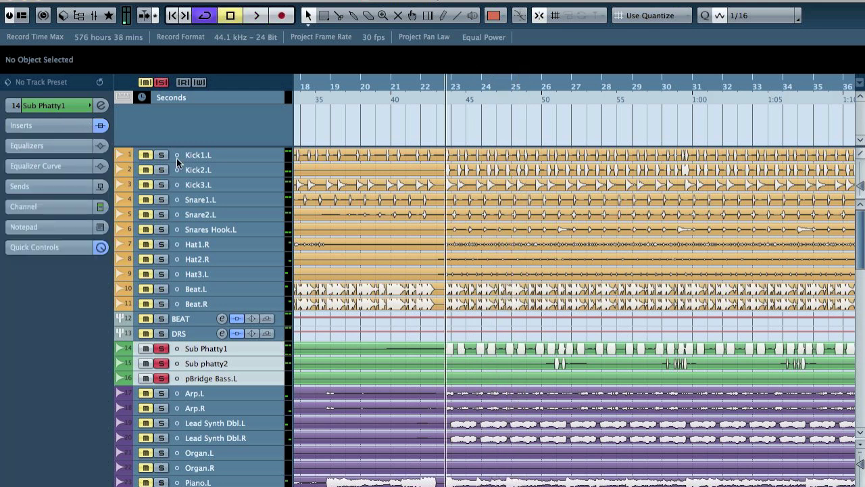
- Clear the solos, set the RBass intensity on Sub Phatty1 to 2.0 dB during full-mix playback, and close the plug-in
left_click(160, 83)
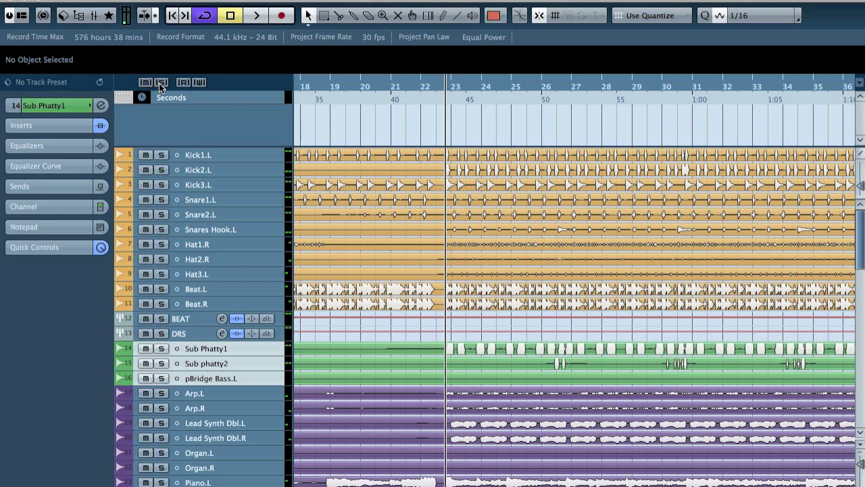
key("space")
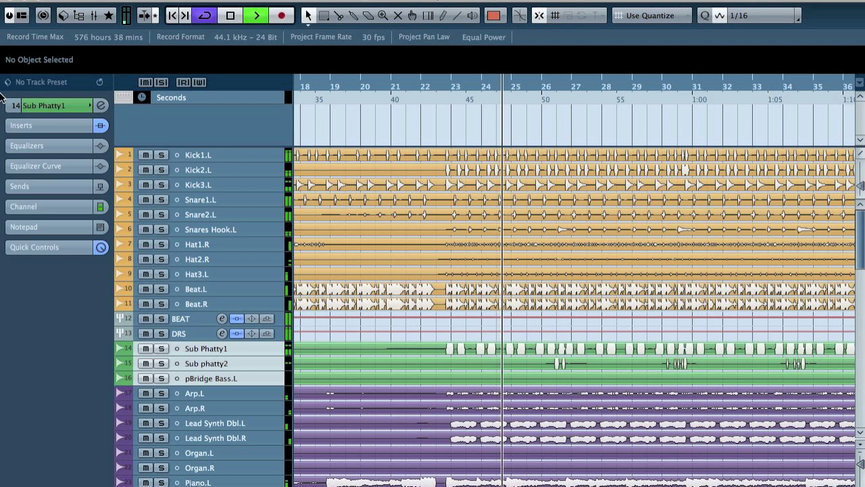
left_click(56, 127)
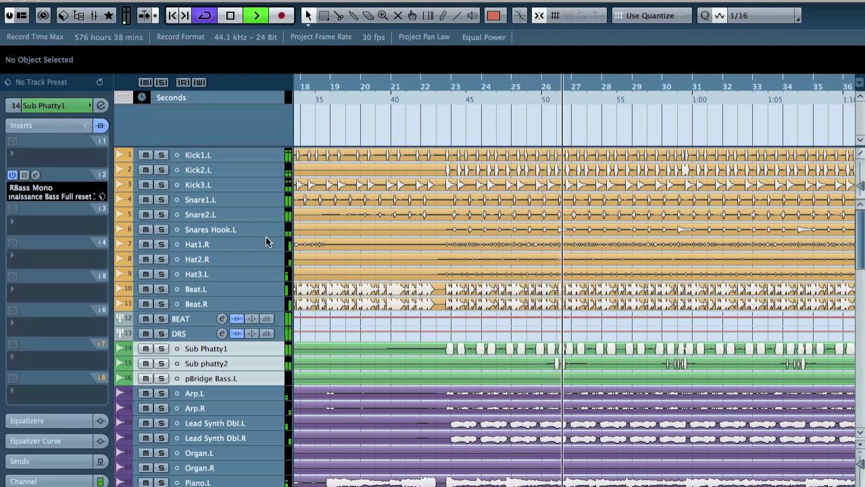
left_click(35, 174)
left_click_drag(256, 272, 256, 268)
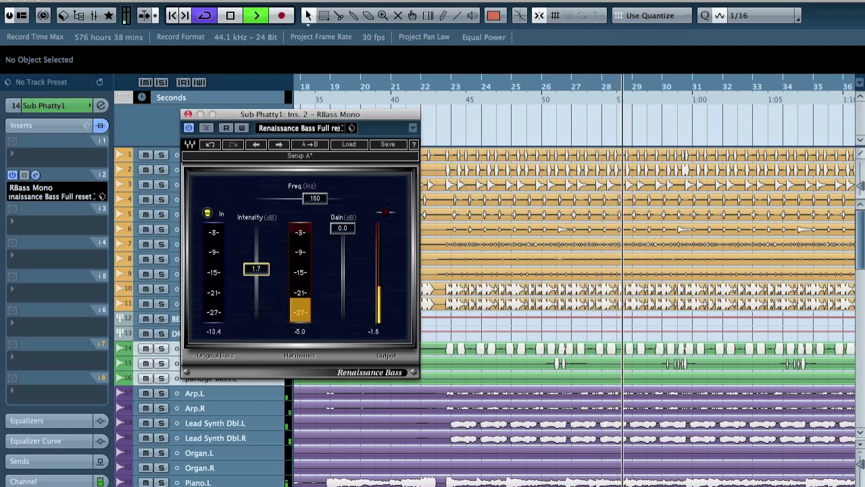
key("space")
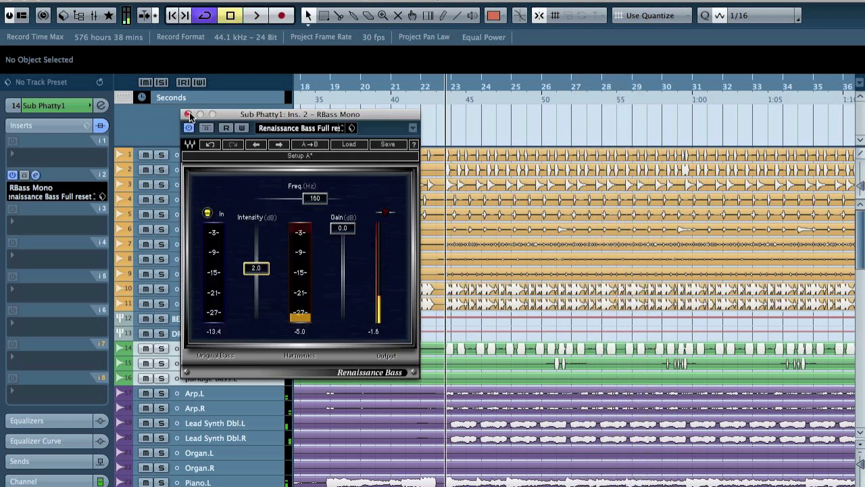
left_click(188, 114)
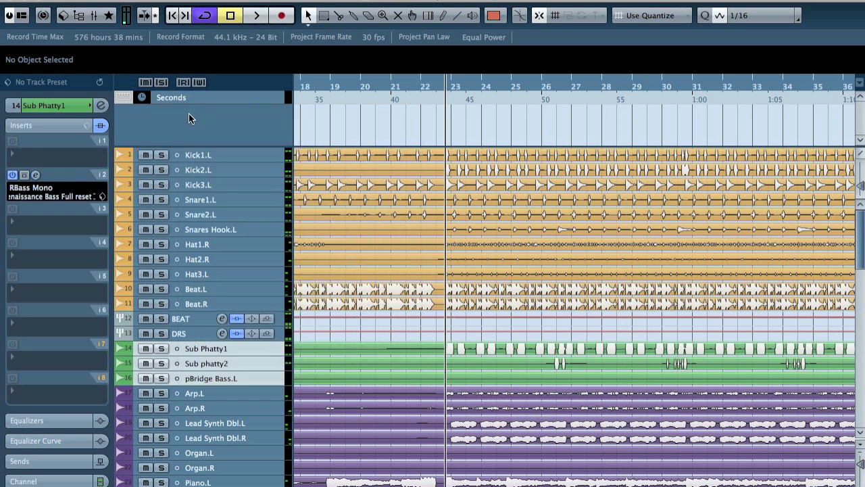
- Audition Sub phatty2 in solo from between bars 25 and 26, then stop playback and clear the solo
left_click(526, 85)
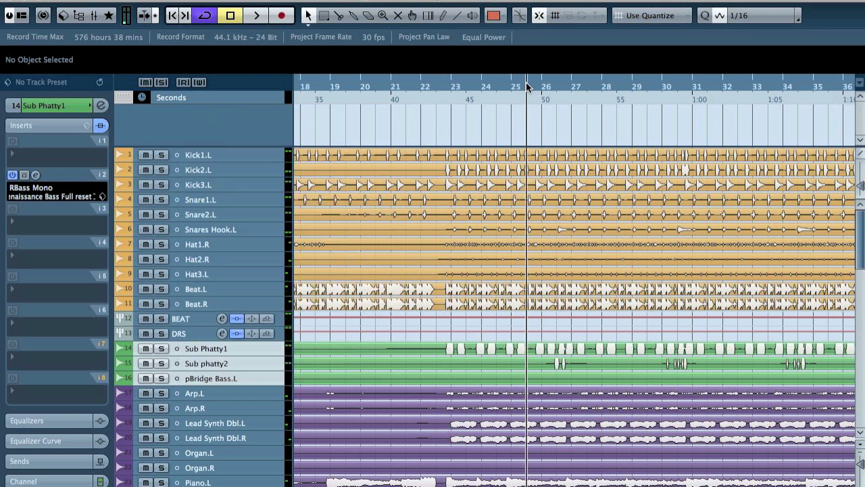
left_click(230, 363)
key("s")
key("space")
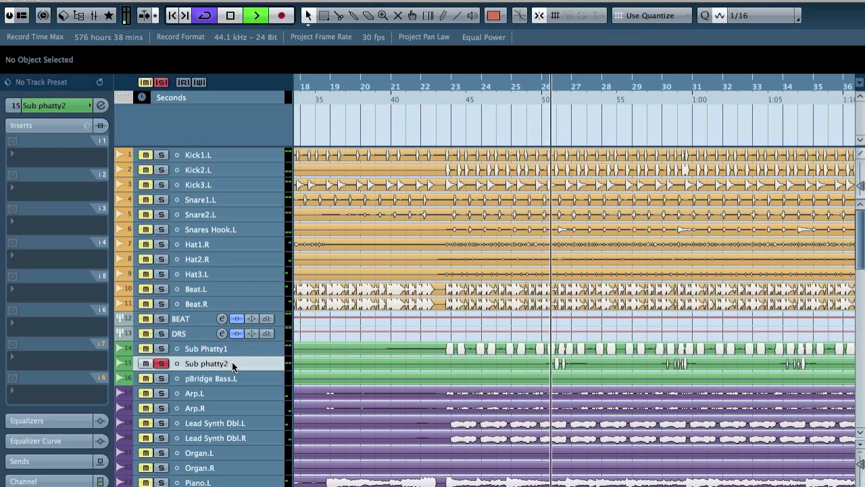
key("space")
key("s")
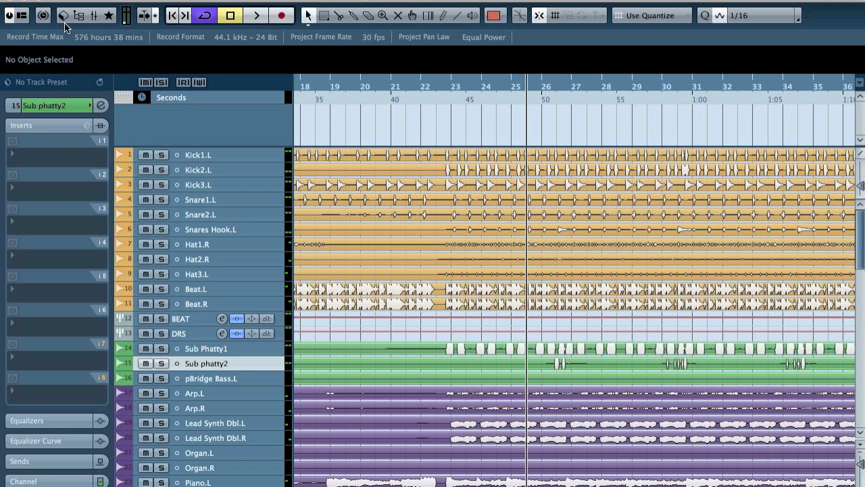
- Raise Sub phatty2's volume to 0.00 and listen to it in the full mix
left_click(48, 107)
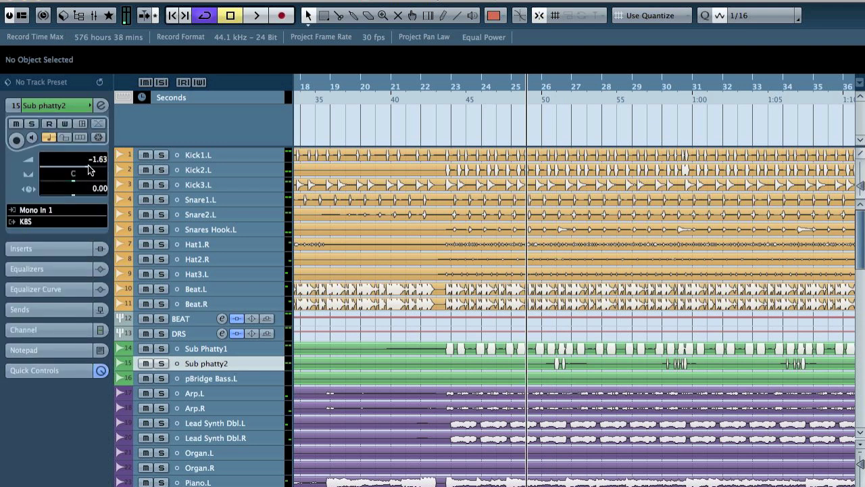
key("space")
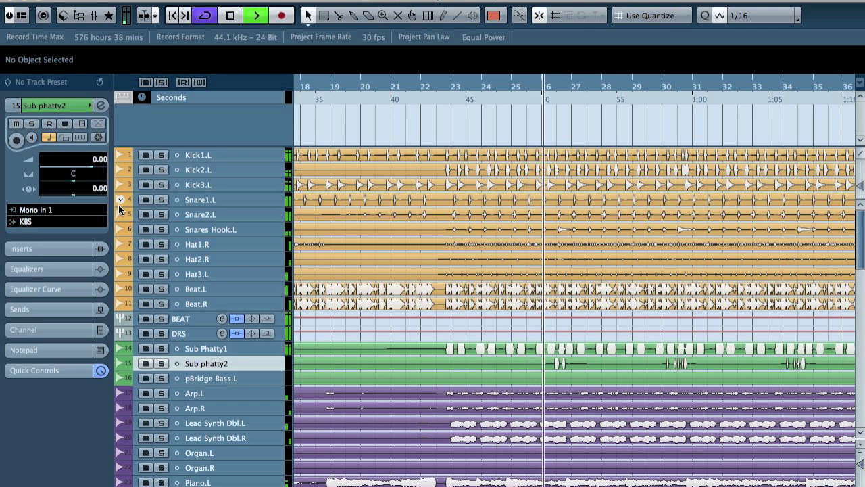
key("space")
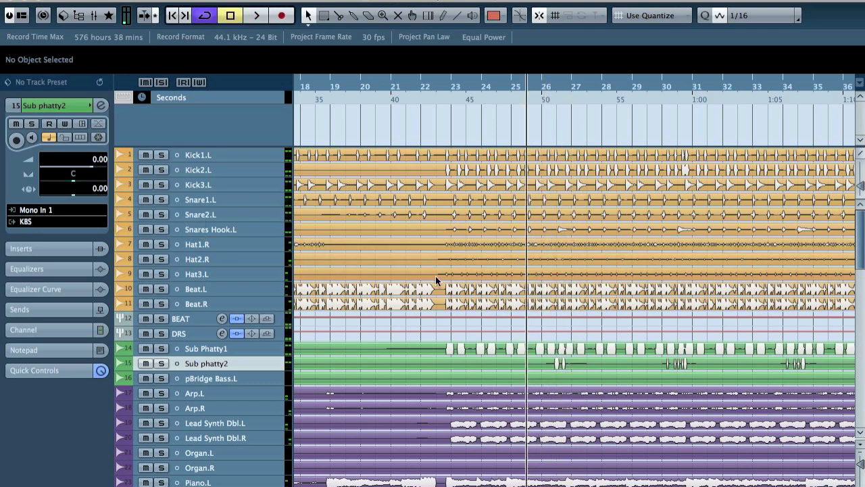
- Play the full mix from about bar 74, where the pBridge Bass.L part begins
scroll(504, 301, "right", 10)
scroll(503, 301, "right", 10)
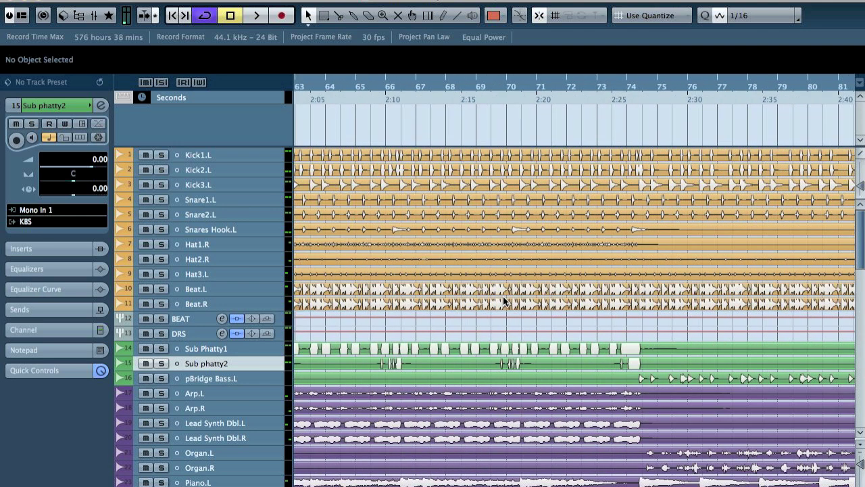
left_click(453, 98)
key("space")
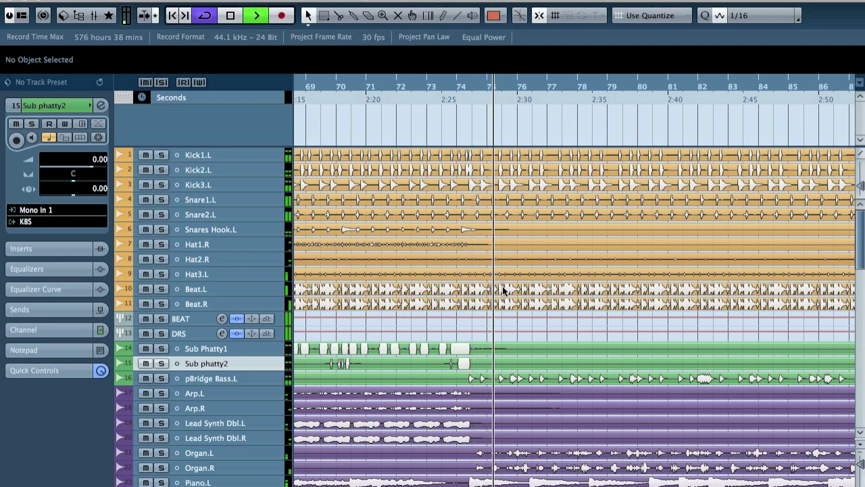
- Solo pBridge Bass.L in the mixer and copy Sub Phatty1's RBass Mono to its third insert slot
key("F3")
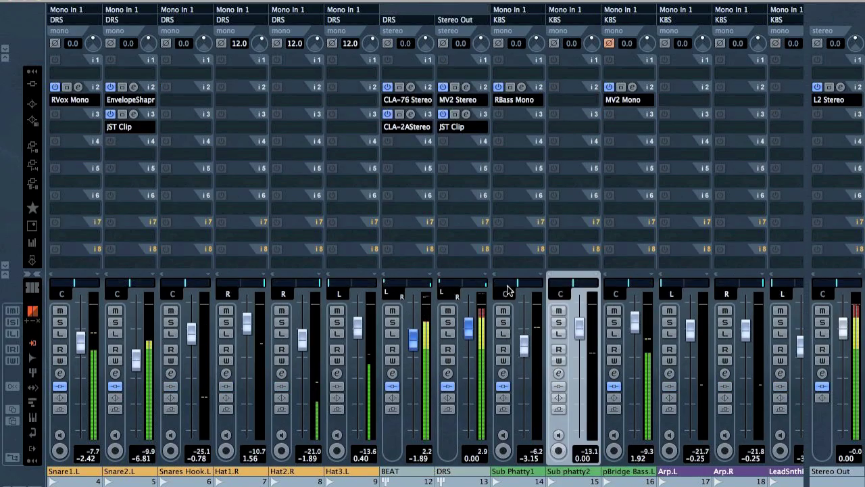
left_click(615, 322)
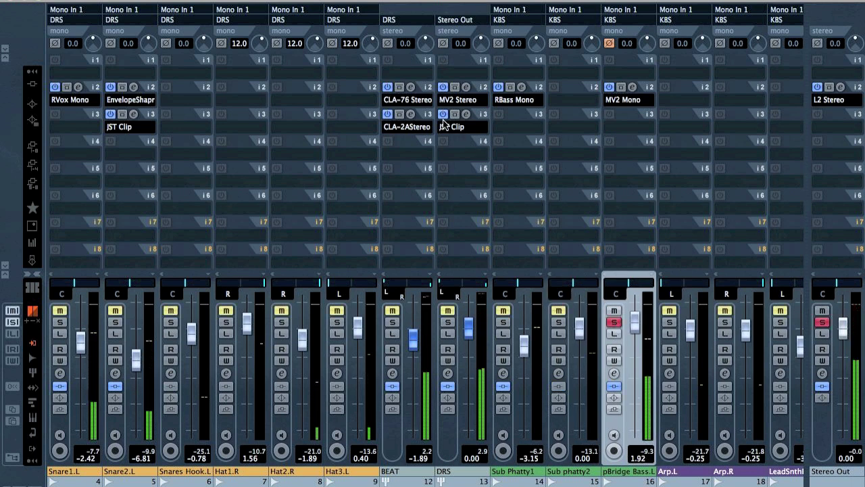
left_click_drag(533, 91, 629, 122)
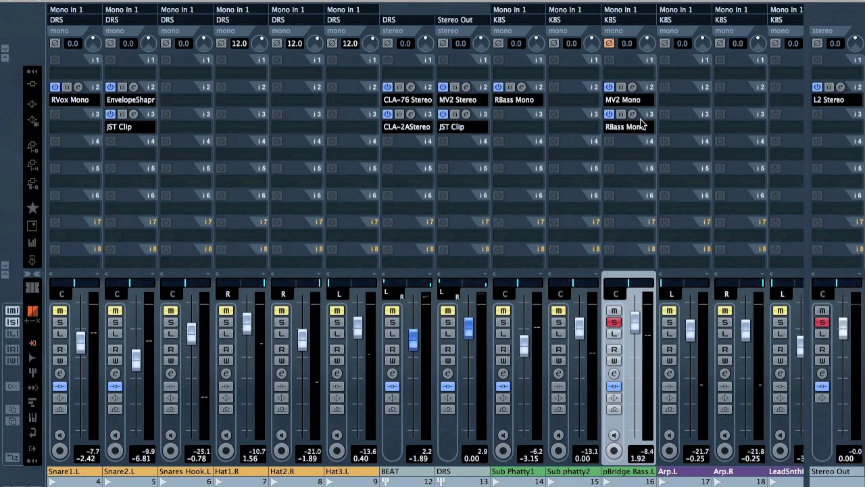
- Audition pBridge Bass.L, clear its solo, and reorder its inserts so RBass Mono comes before MV2 Mono
key("space")
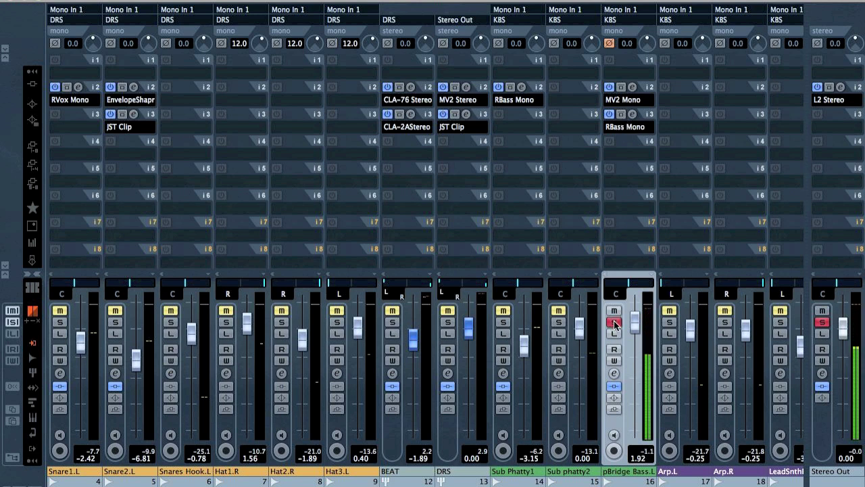
key("F3")
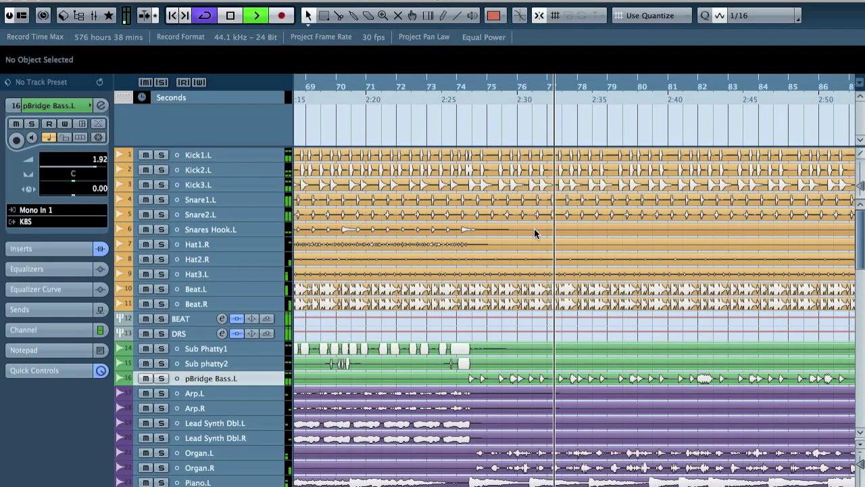
left_click(38, 249)
left_click_drag(39, 224, 55, 178)
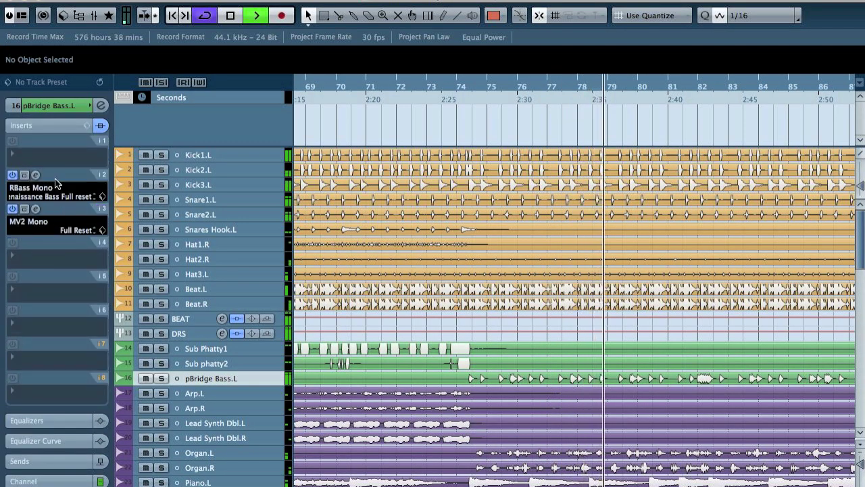
left_click(36, 209)
left_click(36, 210)
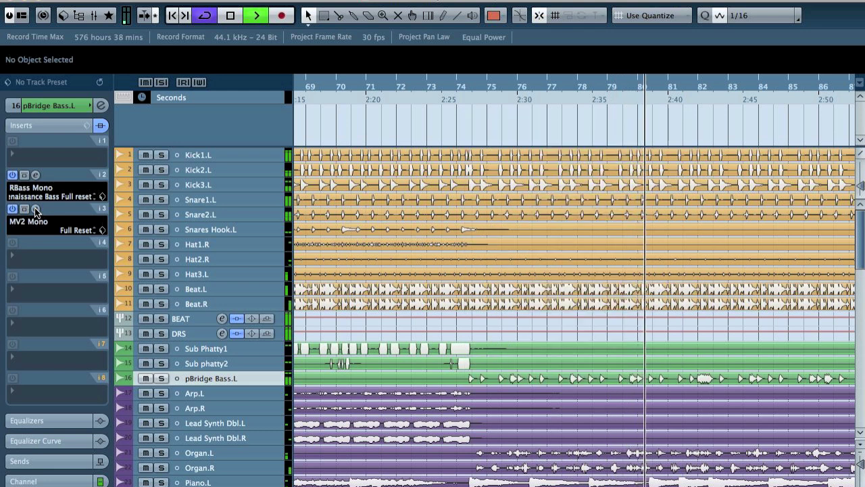
key("space")
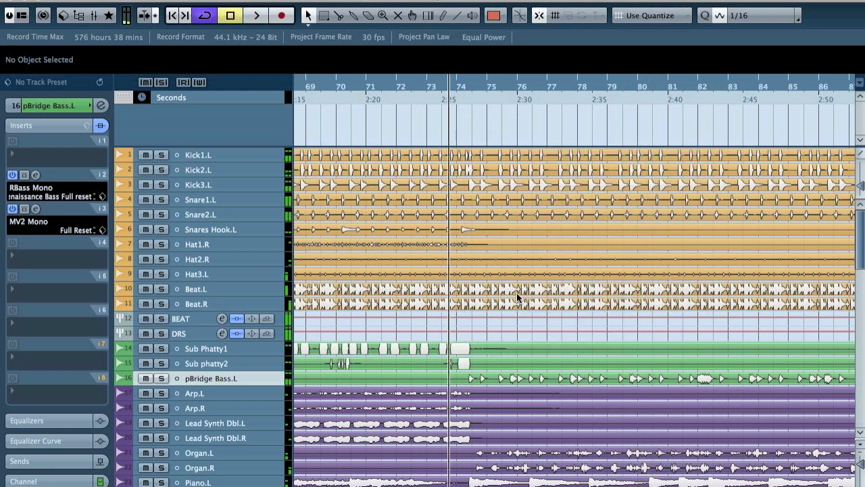
- Set the playback position back to about bar 23, where the Sub Phatty1 part begins
scroll(619, 307, "down", 6)
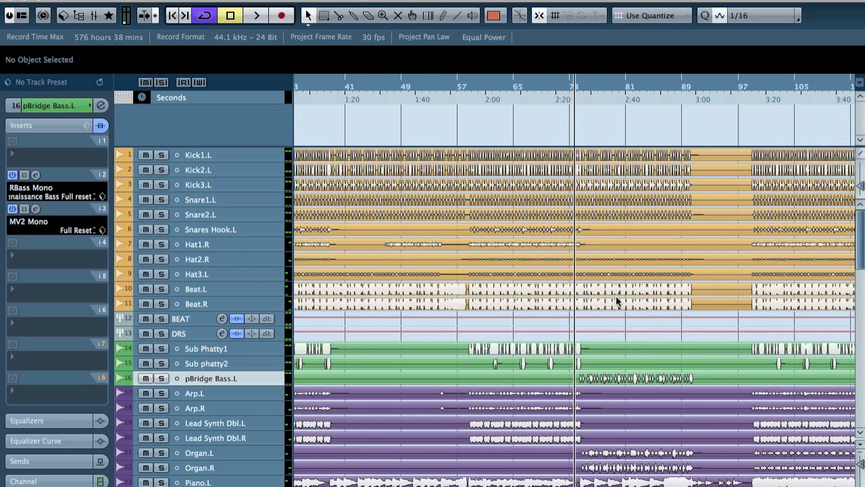
scroll(617, 301, "left", 10)
left_click(455, 98)
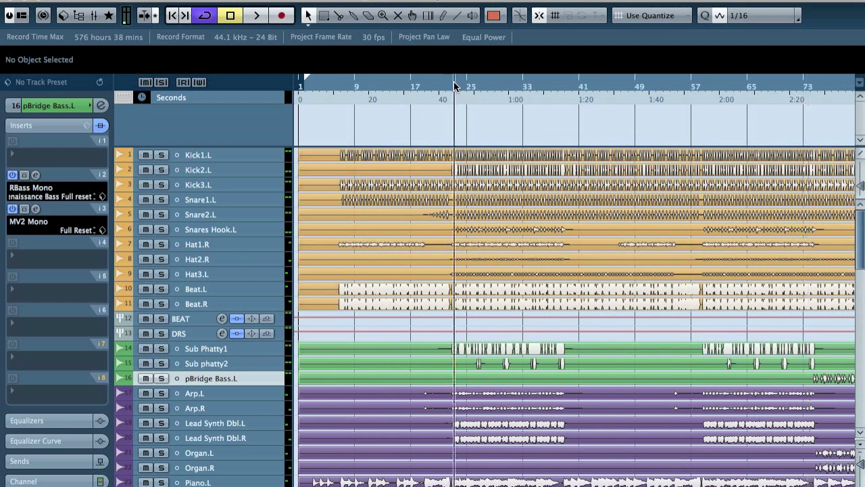
scroll(455, 95, "up", 2)
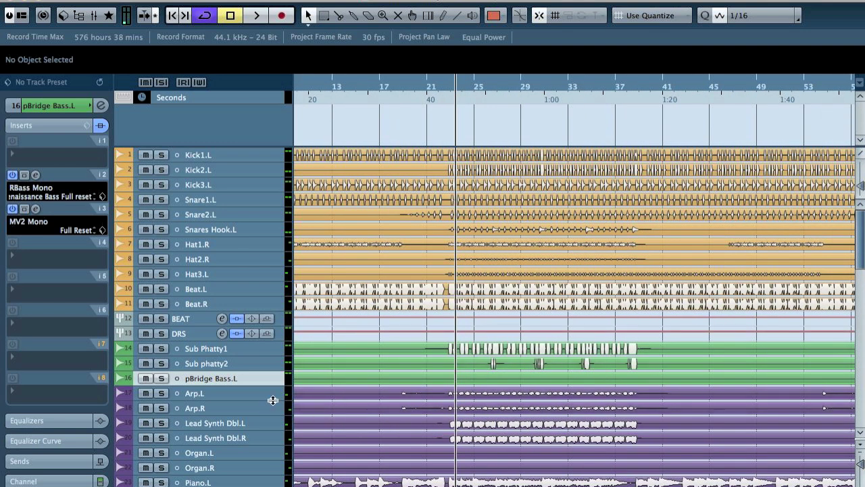
- Add one mono group channel track to the project
key("ctrl+g")
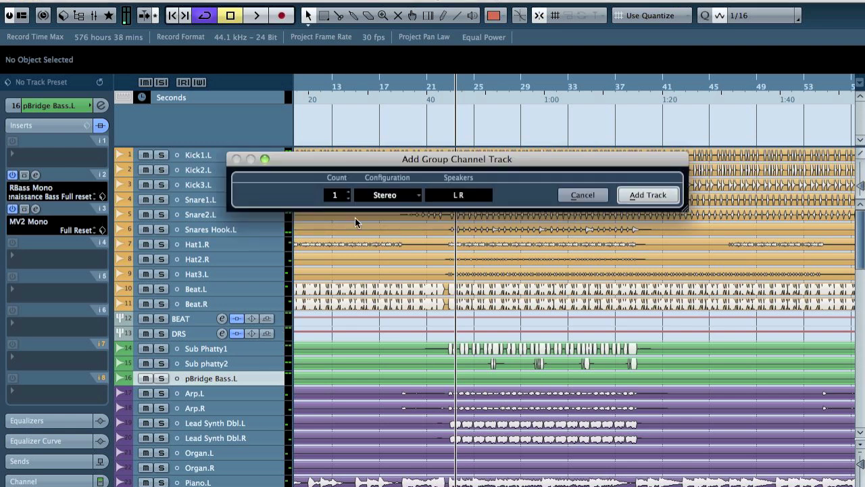
left_click(389, 196)
left_click(366, 180)
left_click(673, 197)
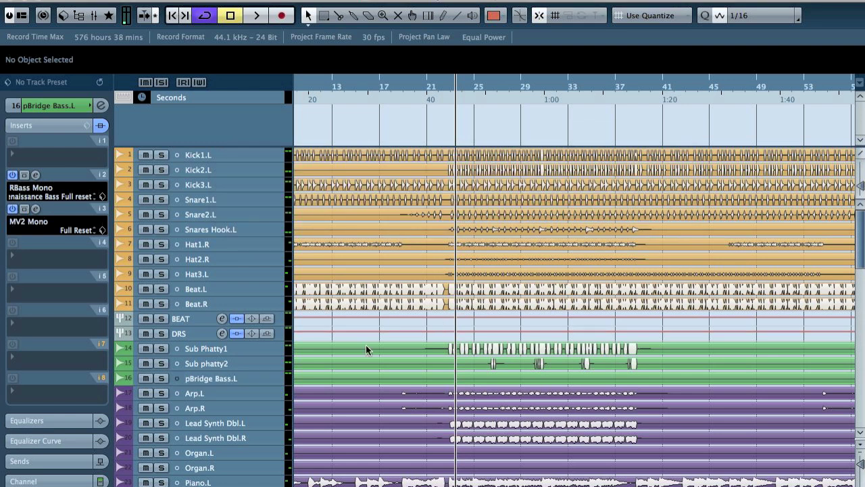
- Select the three green bass tracks and route Sub Phatty1's output to the new Group 6
left_click(222, 376)
left_click(226, 350, "shift")
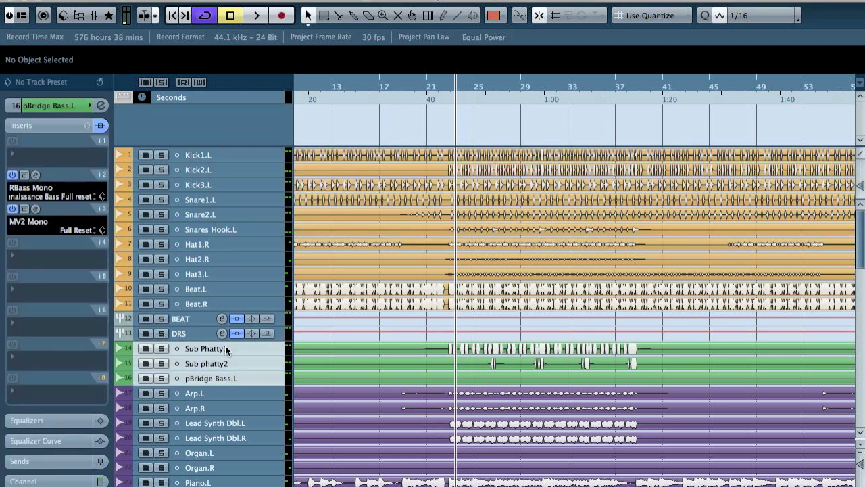
left_click(31, 105)
left_click(35, 222)
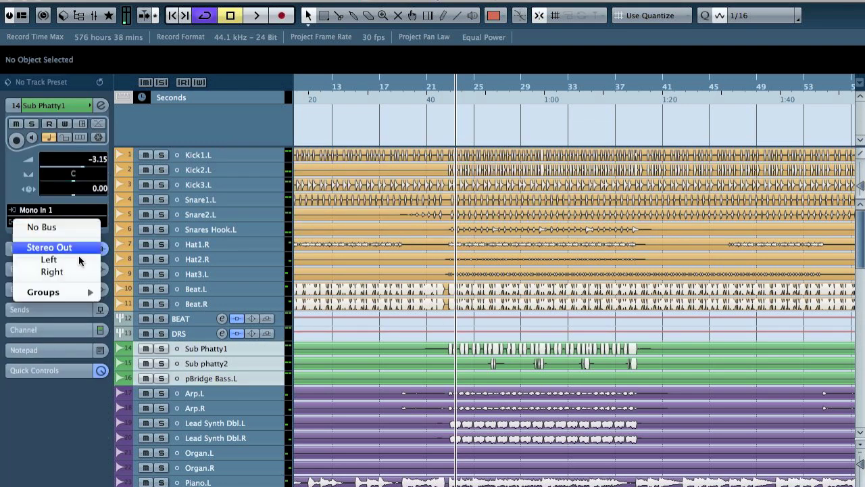
mouse_move(70, 292)
left_click(132, 352)
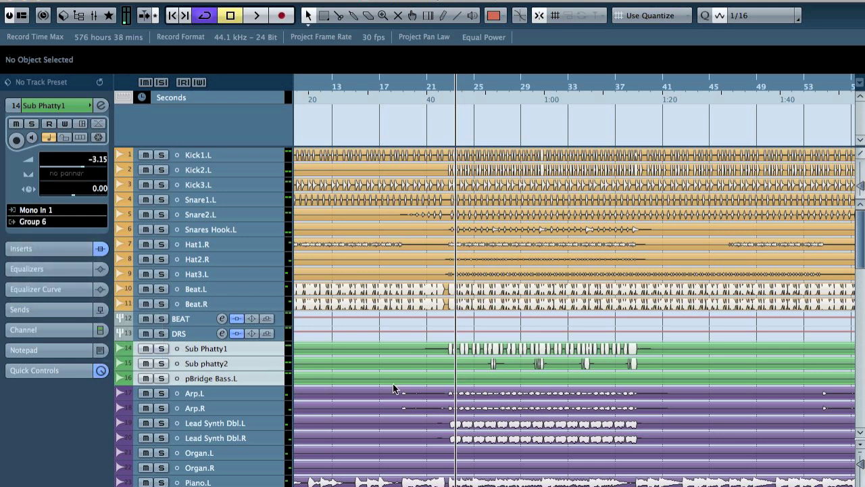
- Move the Group 6 track directly below pBridge Bass.L and rename it BASS
scroll(393, 383, "down", 20)
left_click_drag(196, 466, 206, 112)
scroll(316, 351, "up", 20)
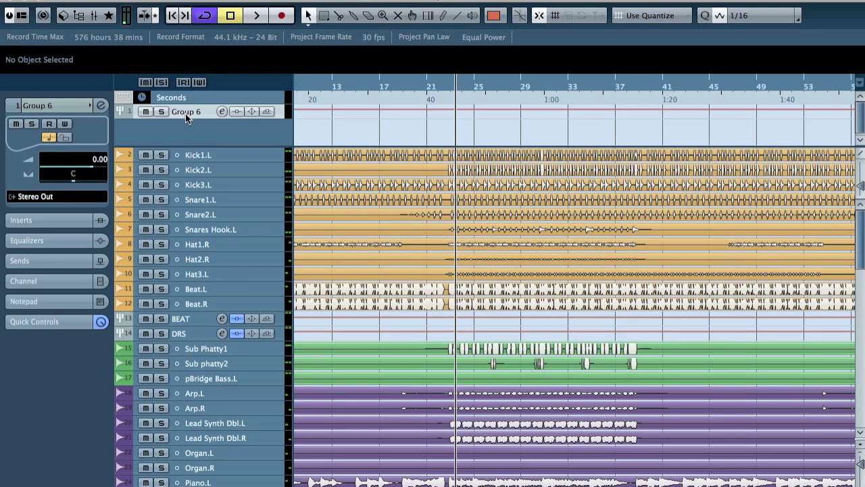
left_click_drag(206, 348, 198, 392)
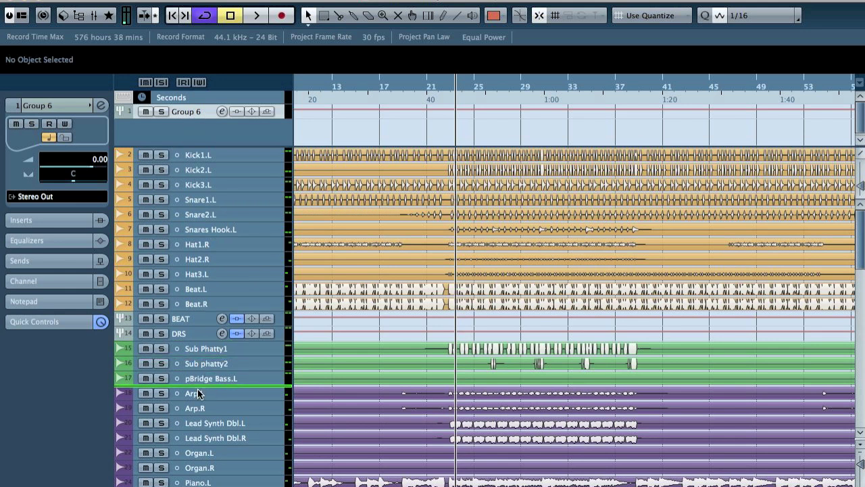
double_click(198, 391)
type("BASS")
key("Return")
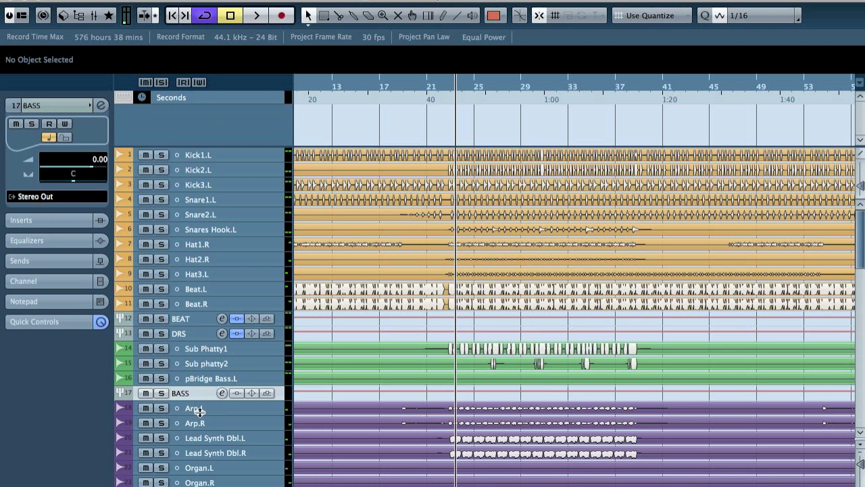
- Play the mix from about bar 23 and check the MV2 Stereo settings on the KBS group in the mixer
key("space")
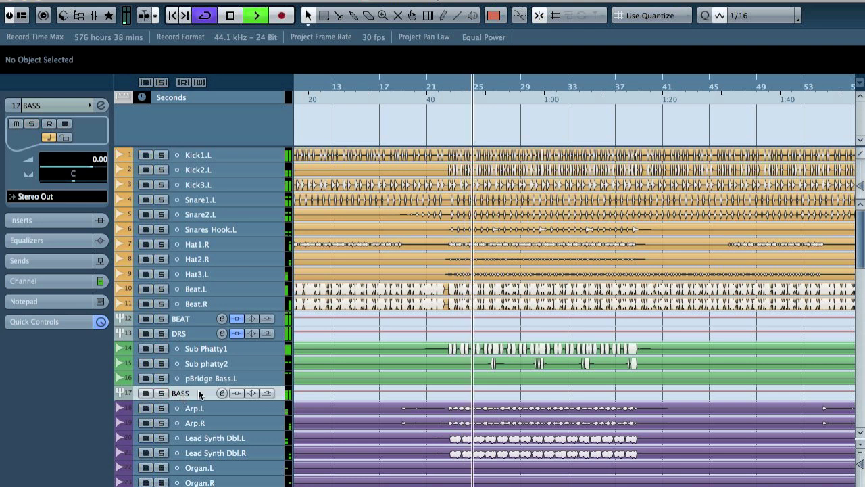
key("F3")
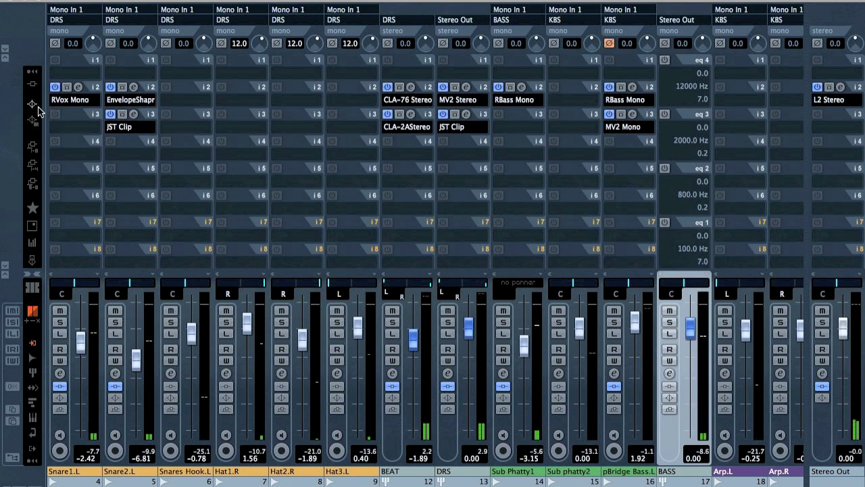
scroll(412, 123, "right", 10)
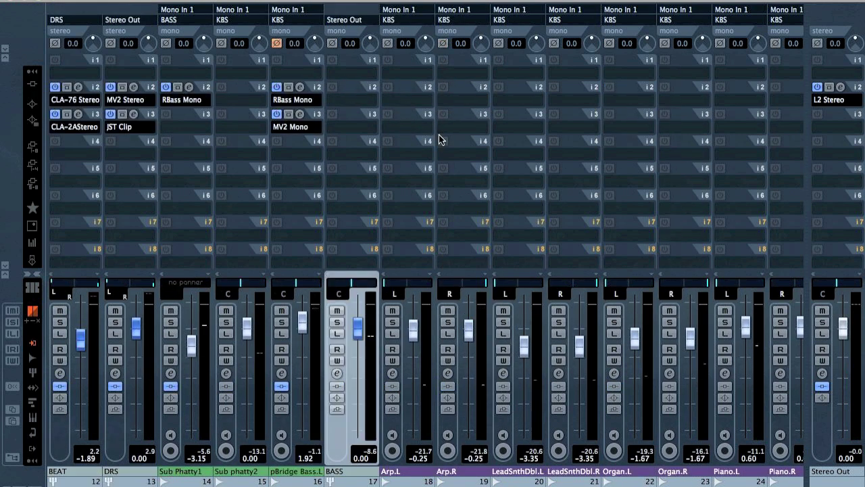
scroll(439, 135, "right", 6)
left_click(466, 88)
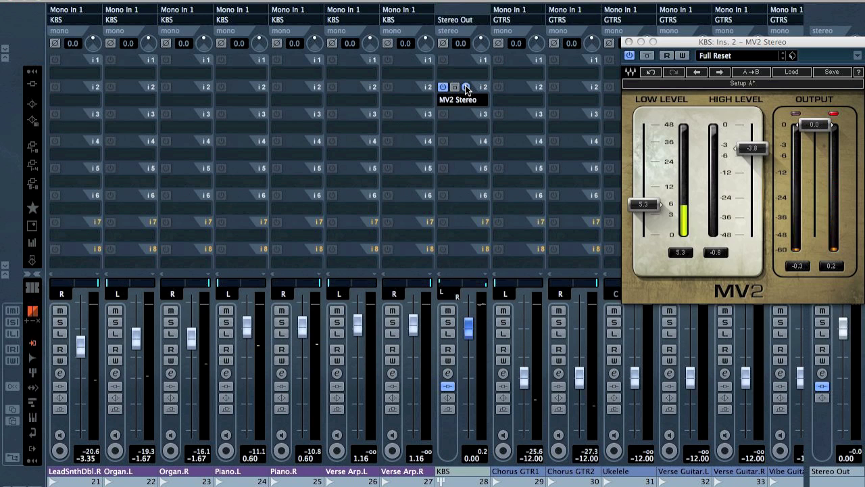
left_click(466, 87)
scroll(383, 195, "left", 9)
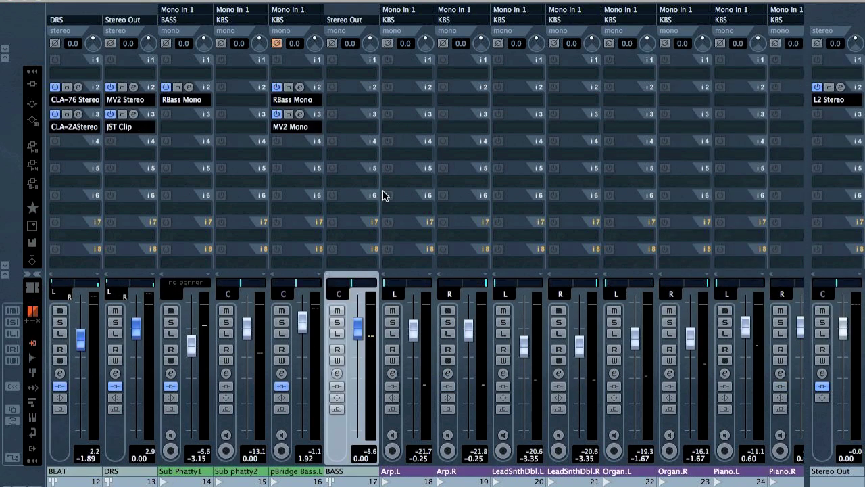
- Insert MV2 Mono in the BASS group's third slot with low level 5.9 and high level -4.0
left_click(351, 124)
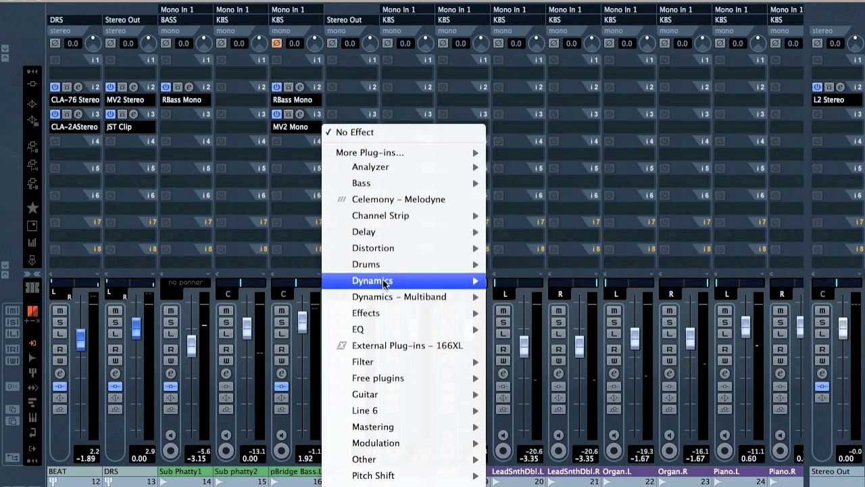
mouse_move(447, 276)
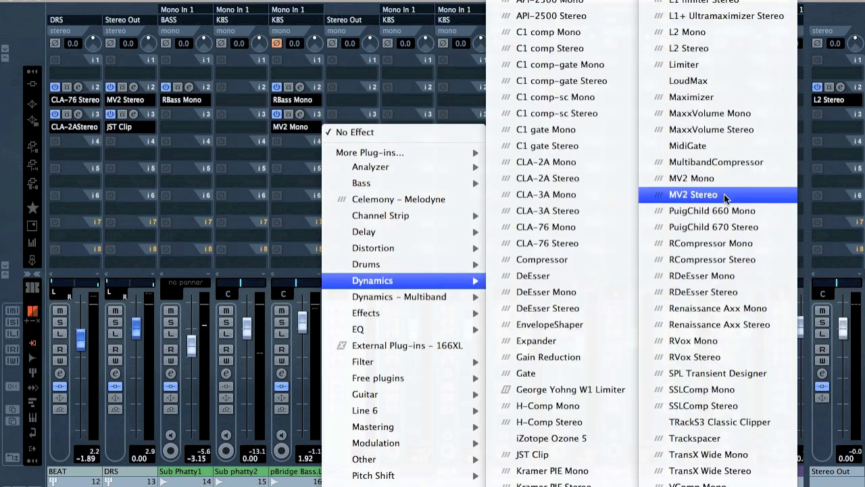
left_click(717, 178)
left_click_drag(332, 252, 333, 219)
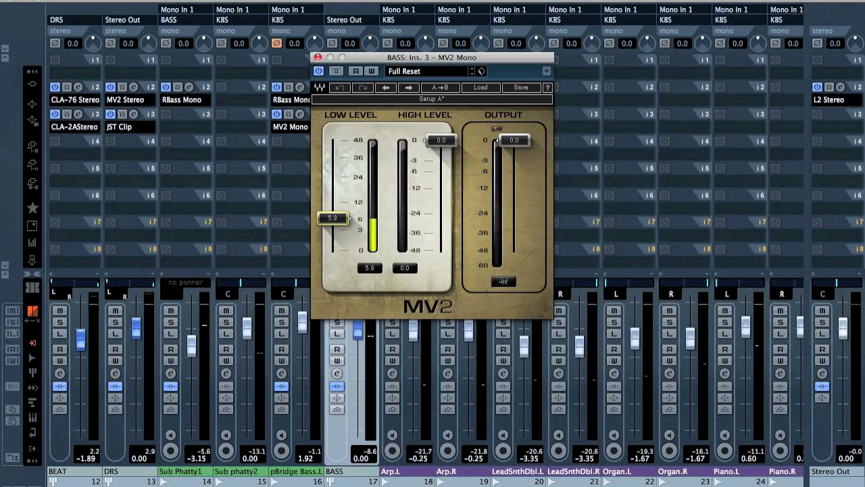
left_click_drag(441, 140, 441, 161)
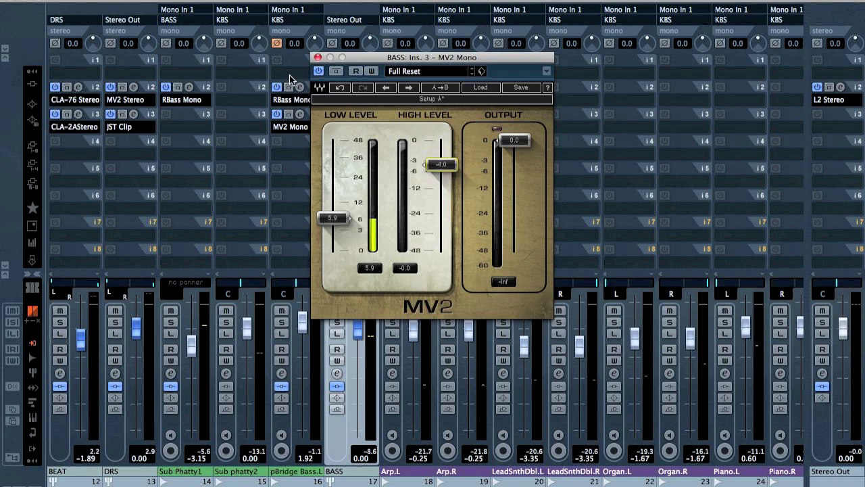
left_click(318, 57)
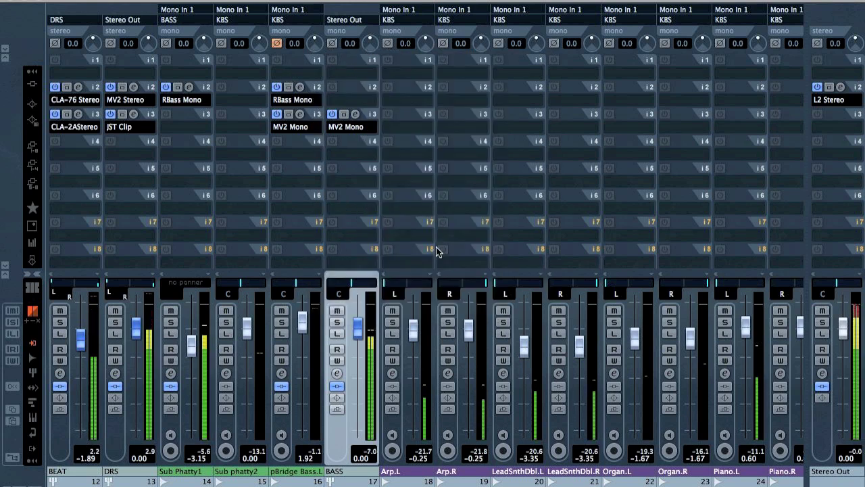
- Select all the keyboard channels from Arp.L through Verse Arp.R and solo them
left_click(398, 420)
scroll(556, 411, "right", 10)
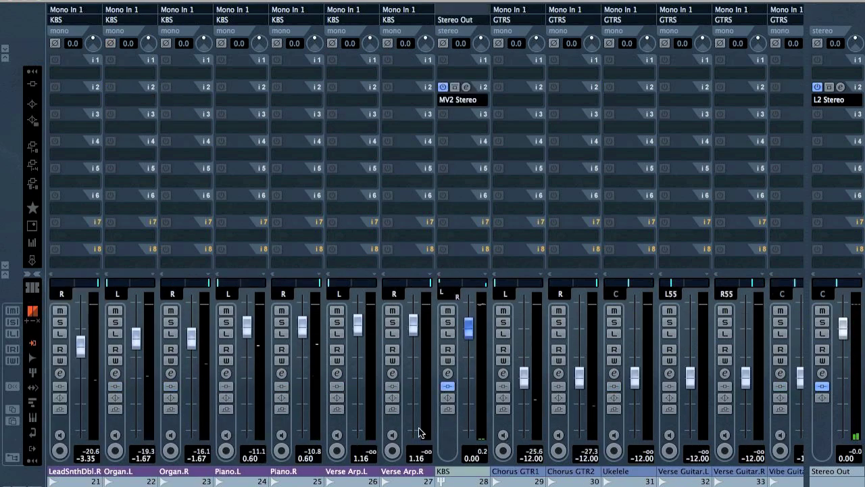
left_click(394, 430, "shift")
key("F3")
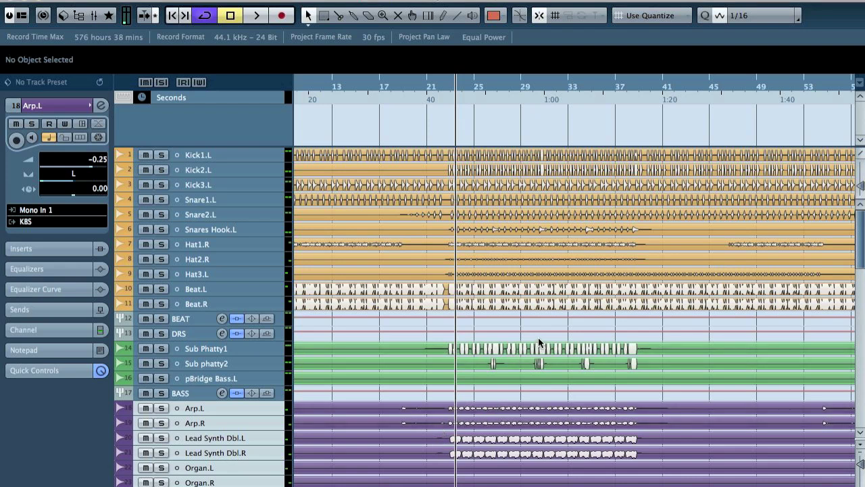
key("s")
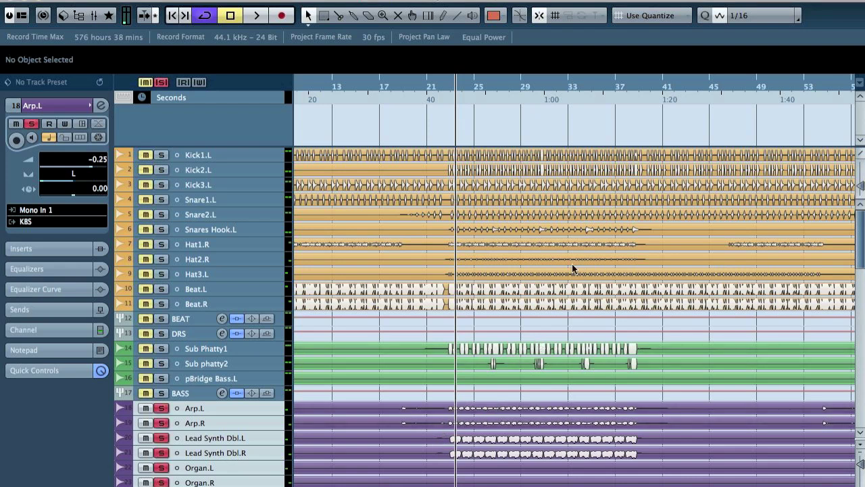
- Insert Q1 Stereo in the KBS group's third slot and set its band to a high-pass filter at 141 Hz
key("F3")
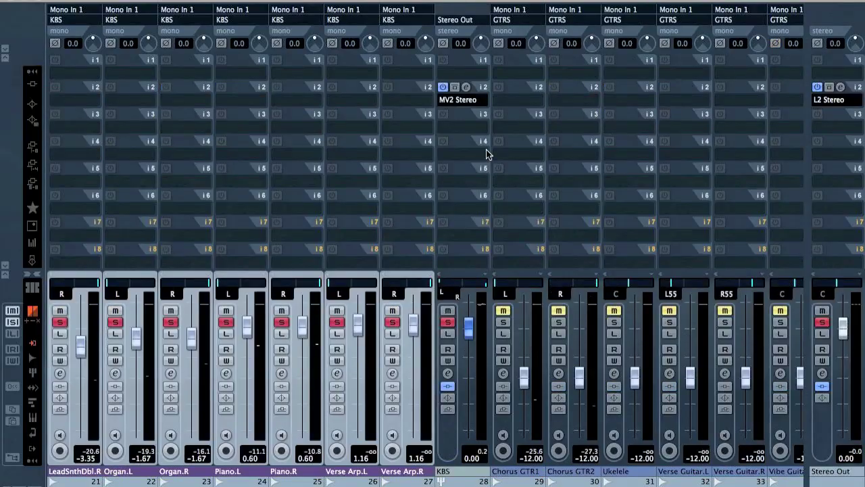
left_click(461, 122)
mouse_move(512, 327)
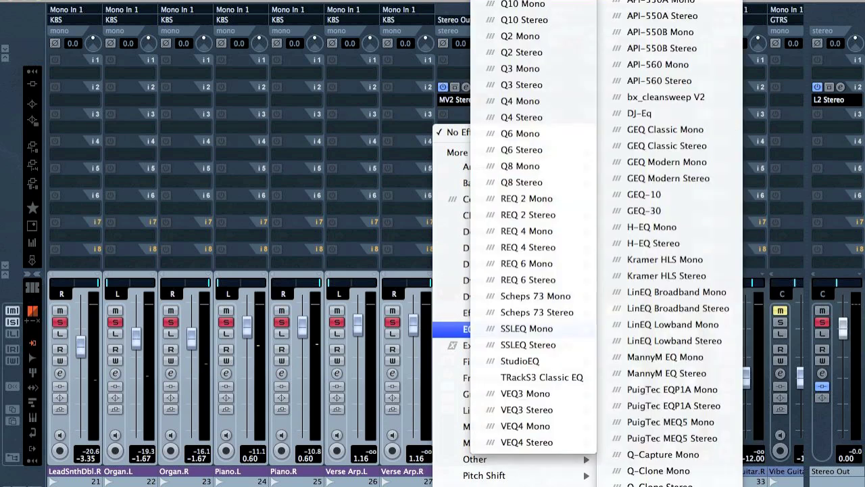
left_click(520, 3)
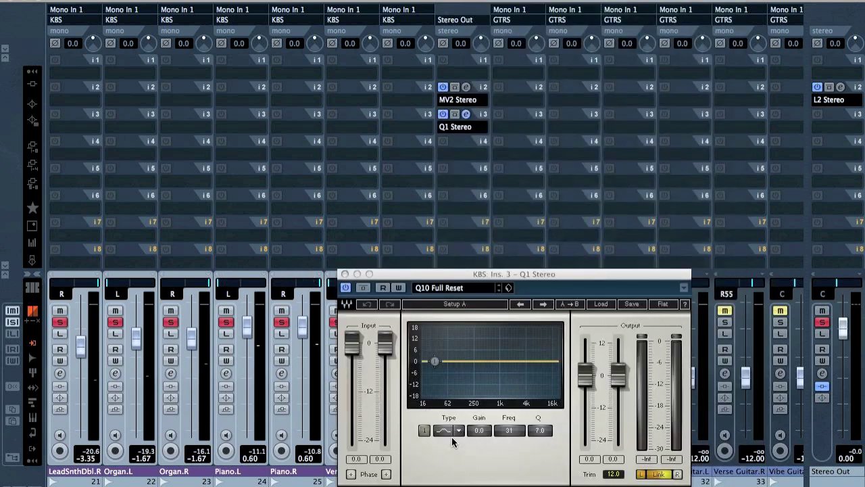
left_click(446, 432)
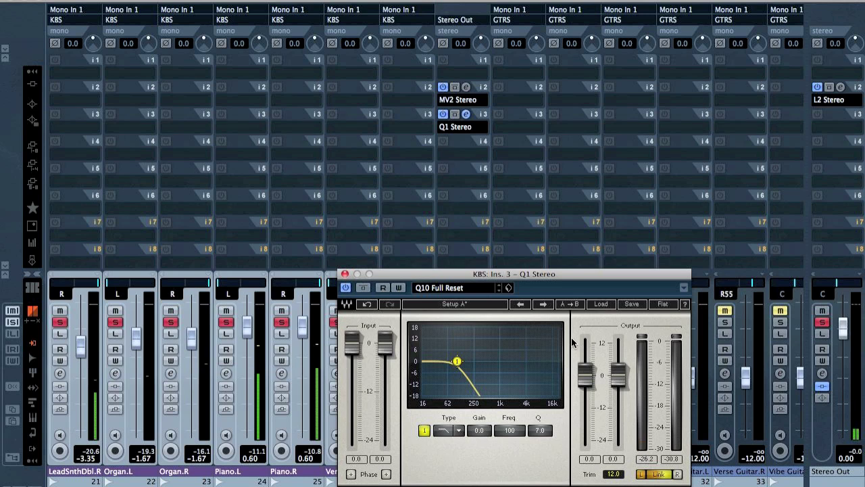
left_click(457, 433)
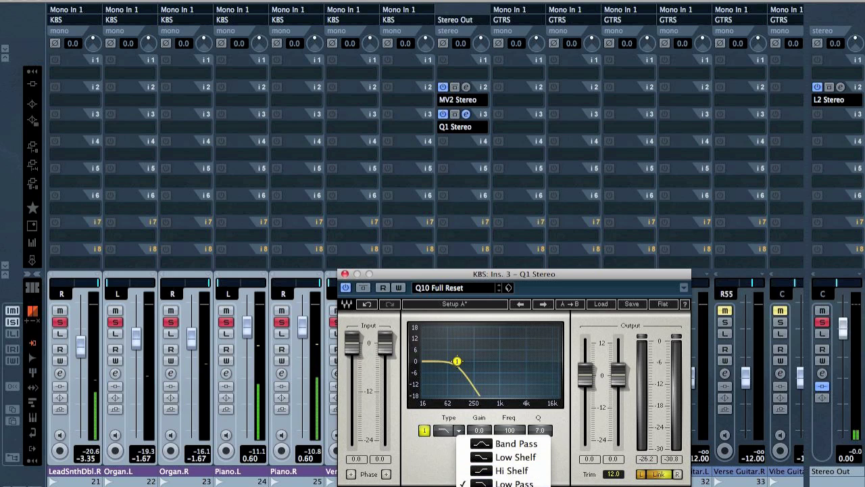
left_click(513, 486)
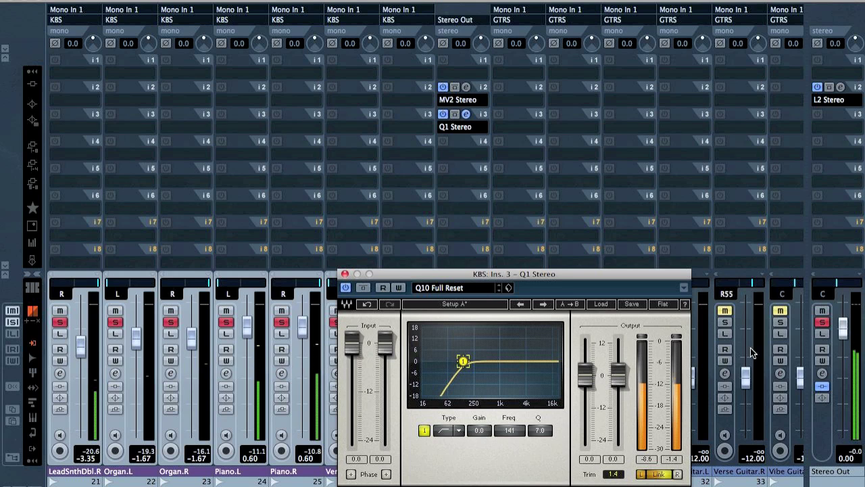
- Clear the solo on all the keyboard channels and reopen the KBS group's Q1 Stereo
left_click(823, 324)
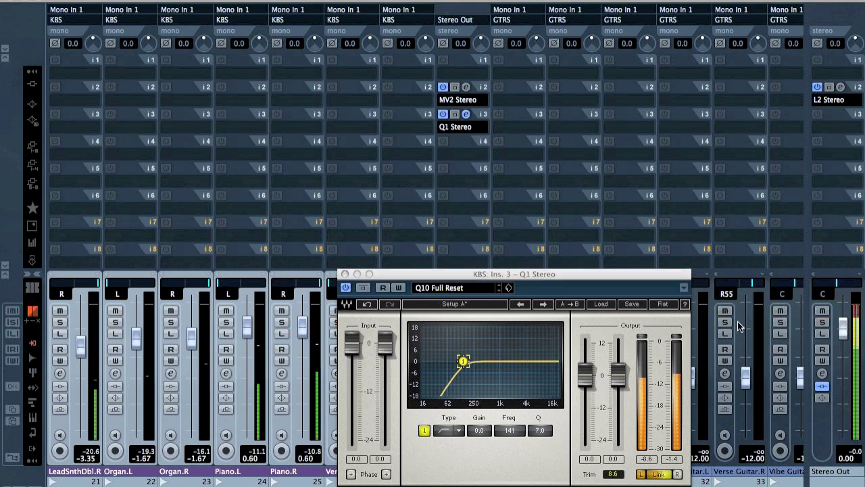
left_click(344, 274)
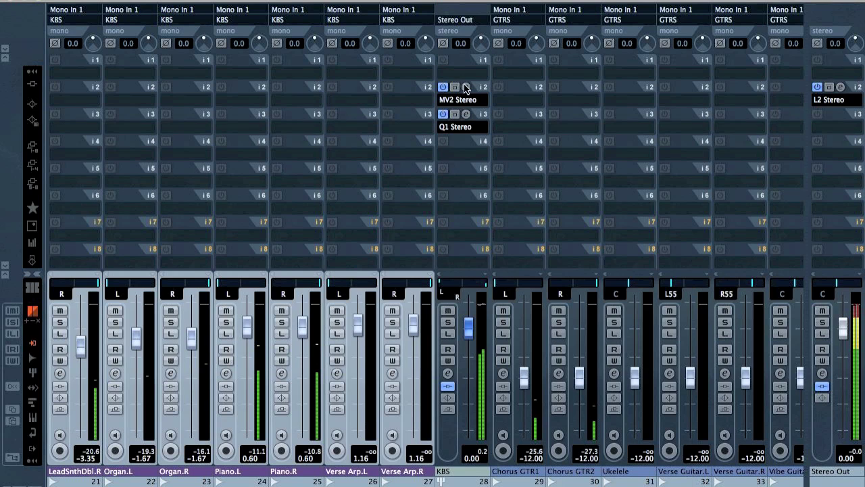
left_click(466, 114)
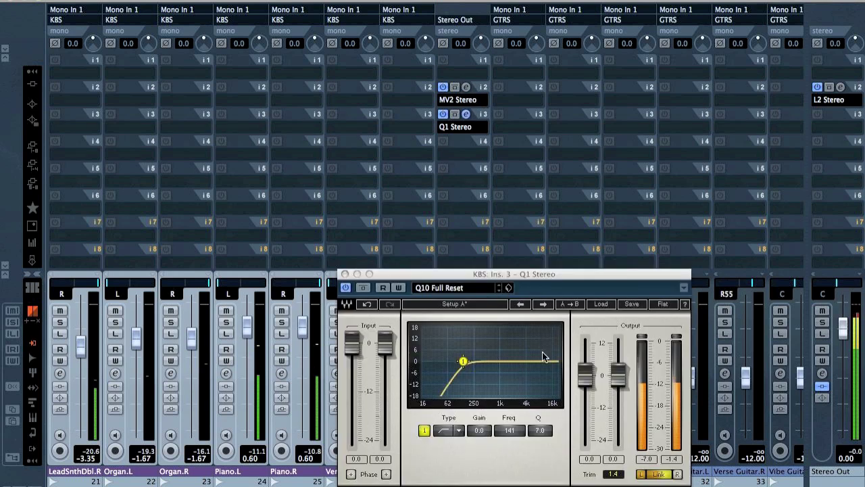
- Try trimming the Q1 Stereo output on the KBS group and return both output faders to 0.0
left_click(616, 475)
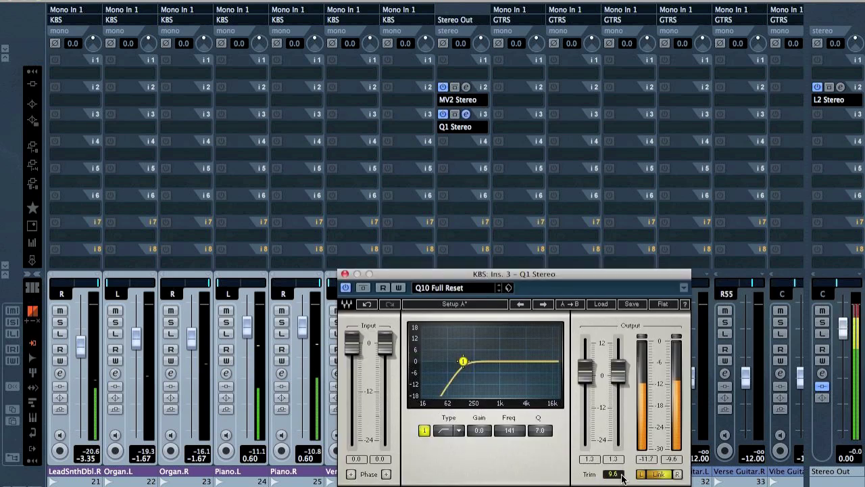
left_click(619, 475)
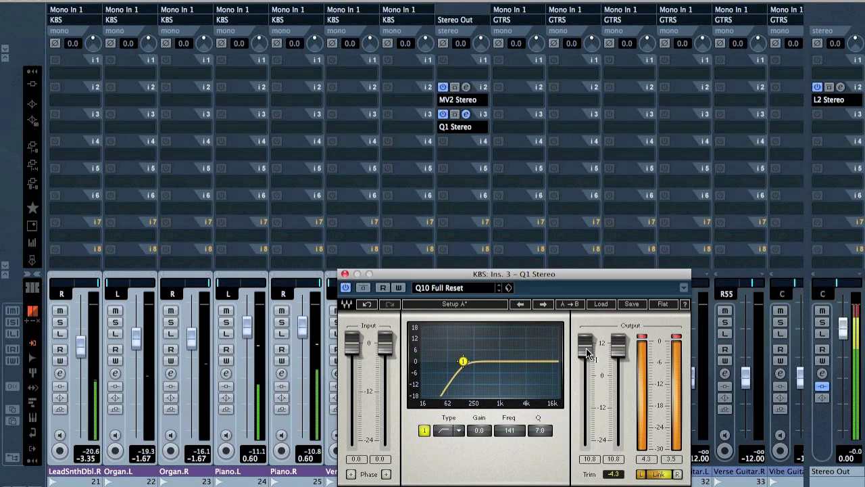
left_click_drag(588, 355, 588, 384)
left_click_drag(626, 342, 622, 374)
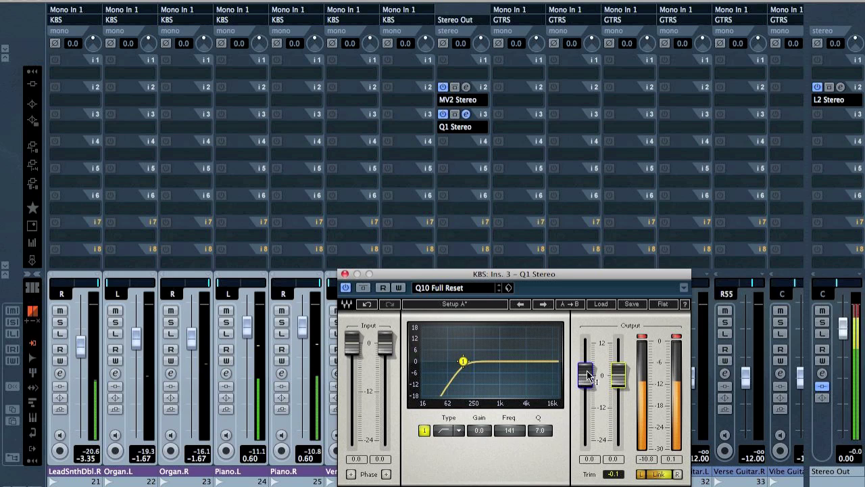
- Check the MV2 Stereo settings on the KBS group
left_click(344, 273)
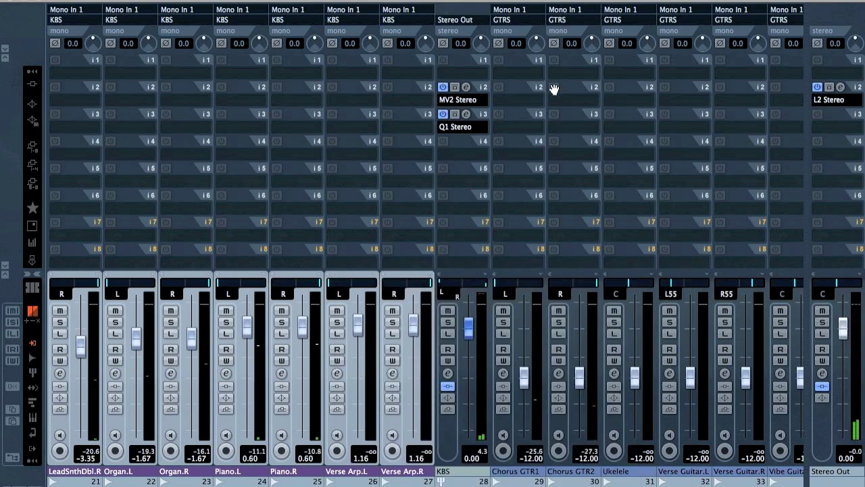
left_click(468, 87)
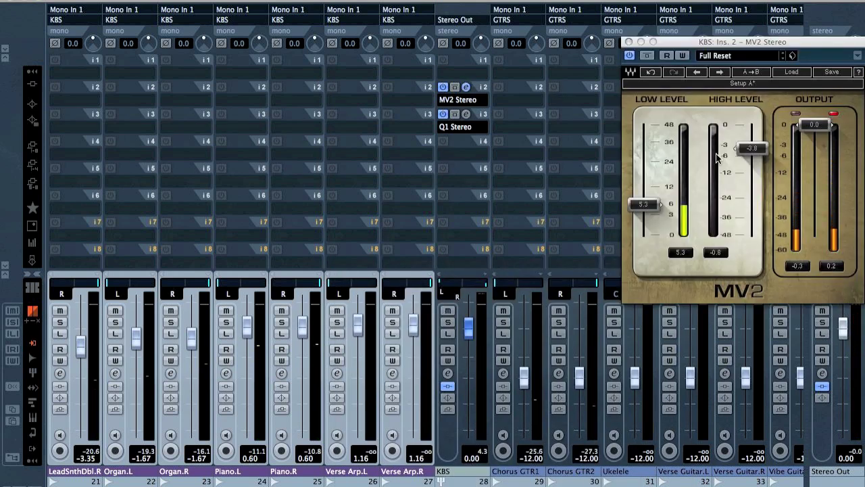
left_click(629, 42)
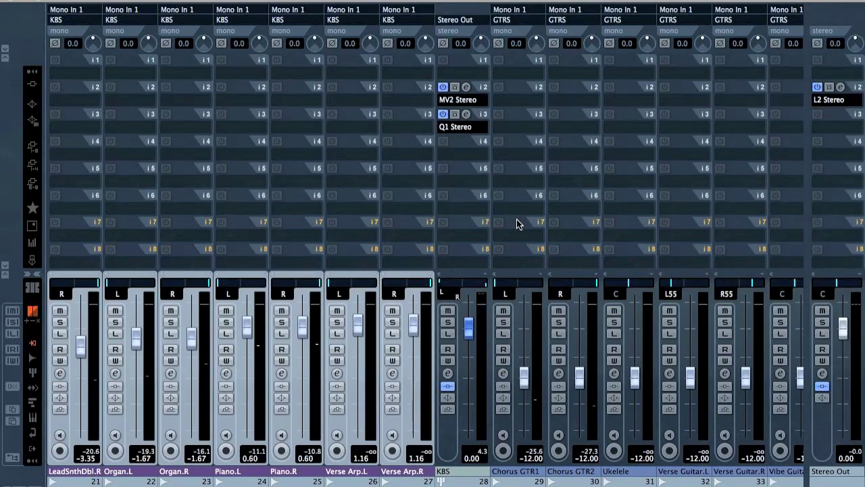
- Return to the arrangement and play the mix from the start of the last chorus, near bar 97
key("F3")
scroll(513, 243, "down", 15)
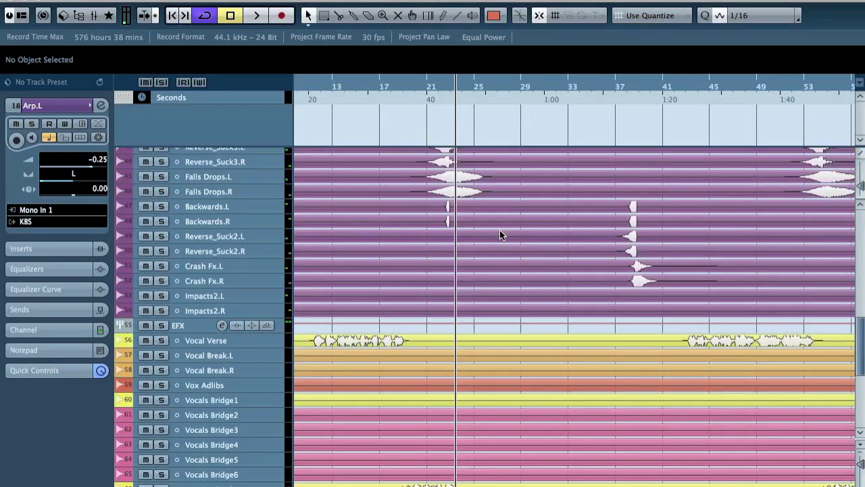
key("g")
key("g")
key("g")
scroll(622, 250, "up", 10)
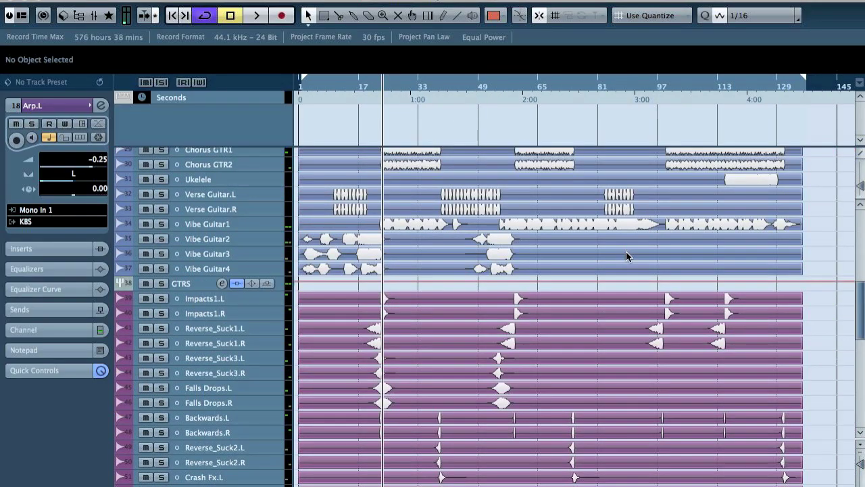
left_click(665, 85)
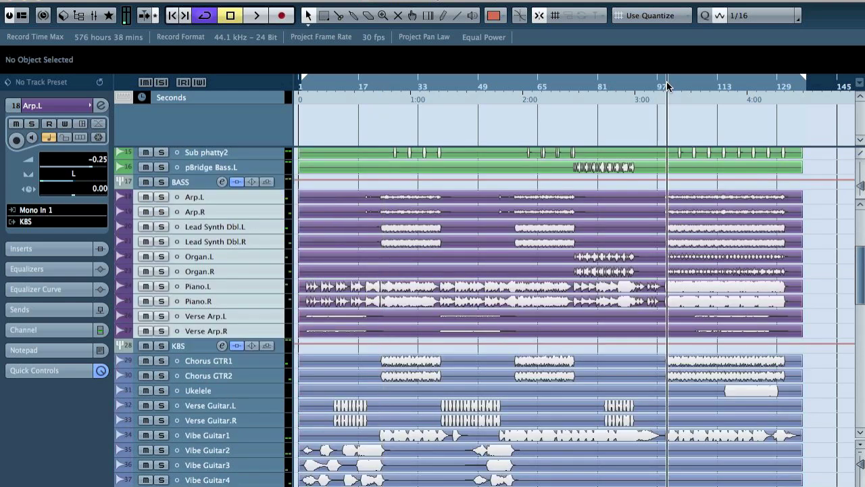
key("h")
key("h")
key("space")
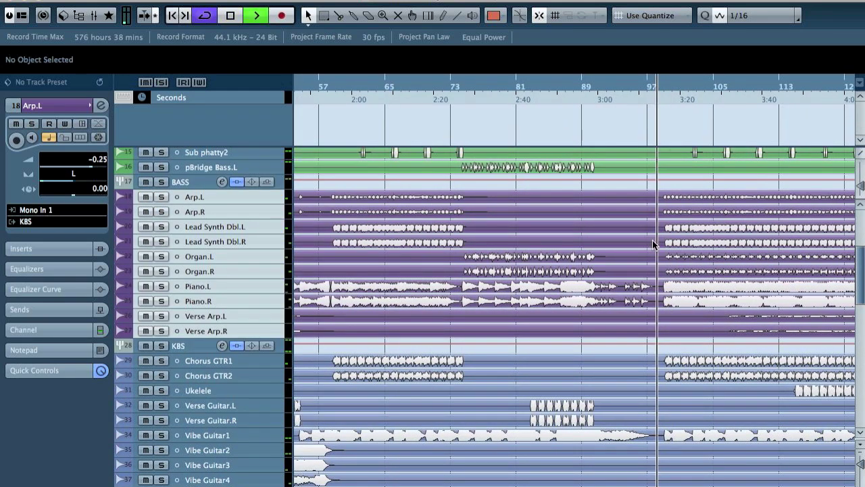
- Raise the KBS group's Q1 Stereo output faders to 5.1 on the left and 5.0 on the right
left_click(204, 344)
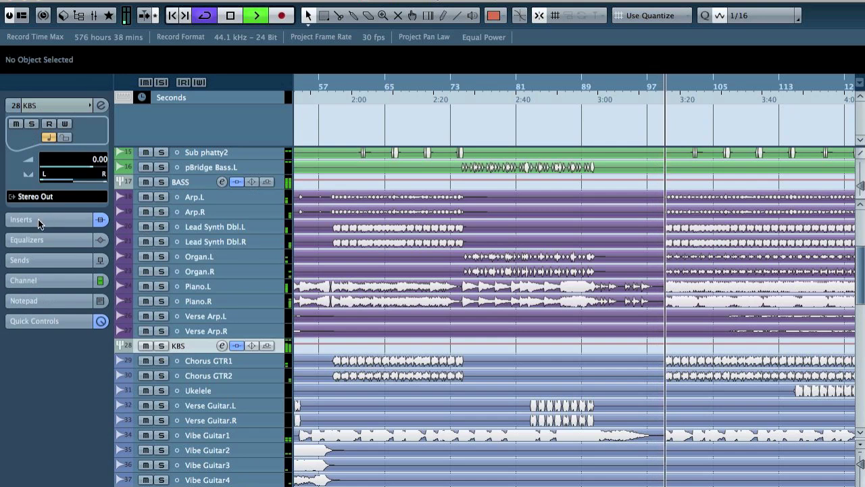
left_click(37, 220)
left_click(36, 209)
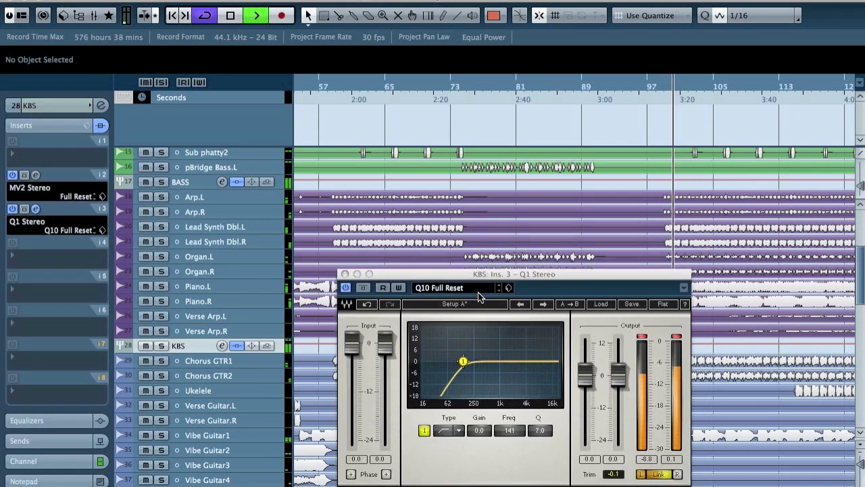
left_click(613, 473)
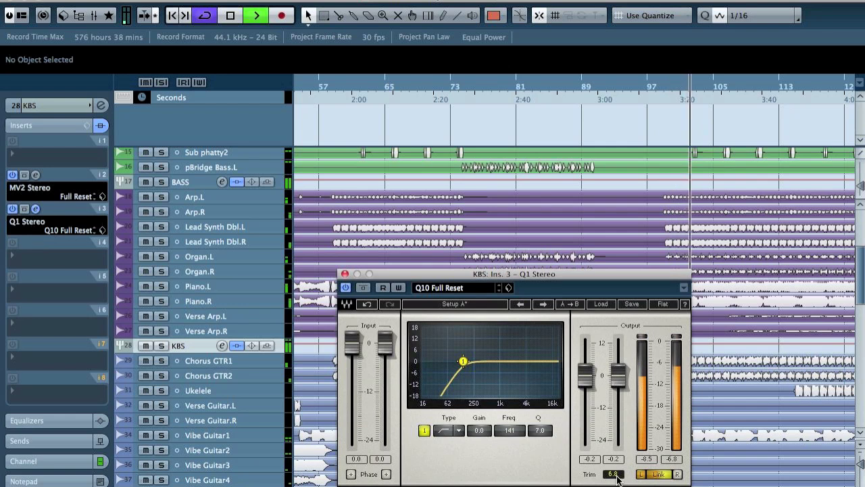
left_click_drag(585, 375, 617, 362)
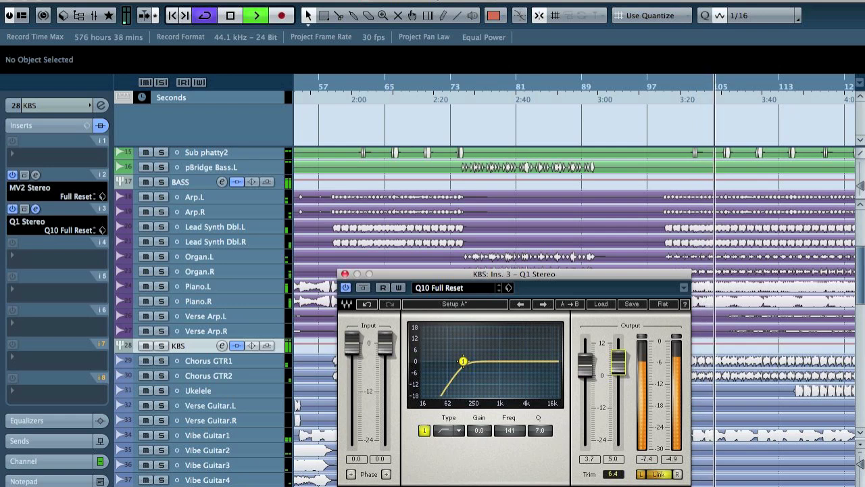
left_click_drag(585, 365, 585, 361)
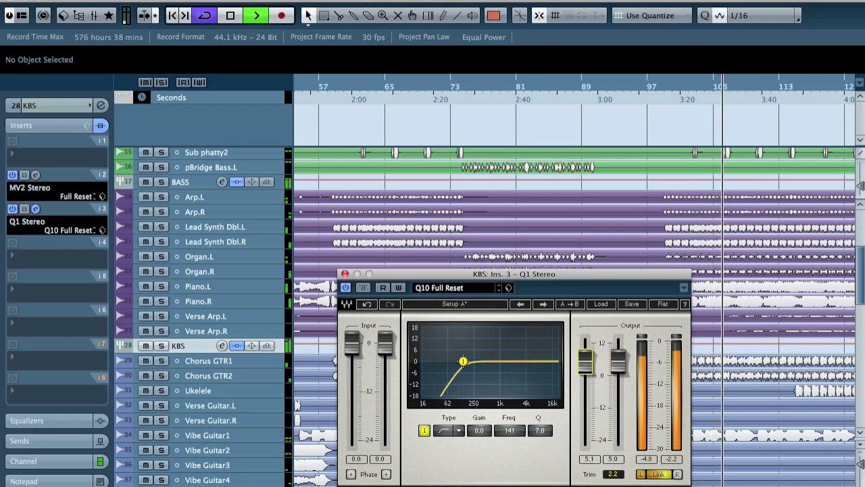
left_click(345, 273)
- Select the Piano.L and Piano.R tracks and solo them, with playback from the first chorus near bar 23
key("g")
key("g")
key("g")
key("g")
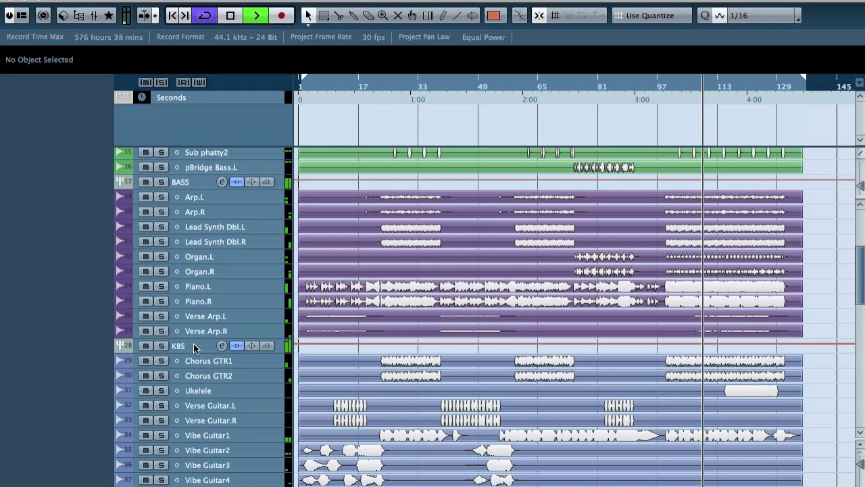
left_click(200, 287)
left_click(206, 300, "shift")
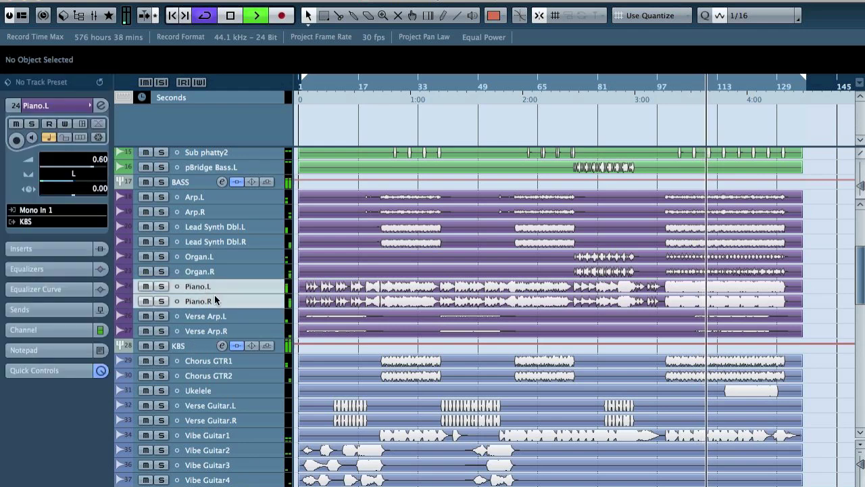
key("space")
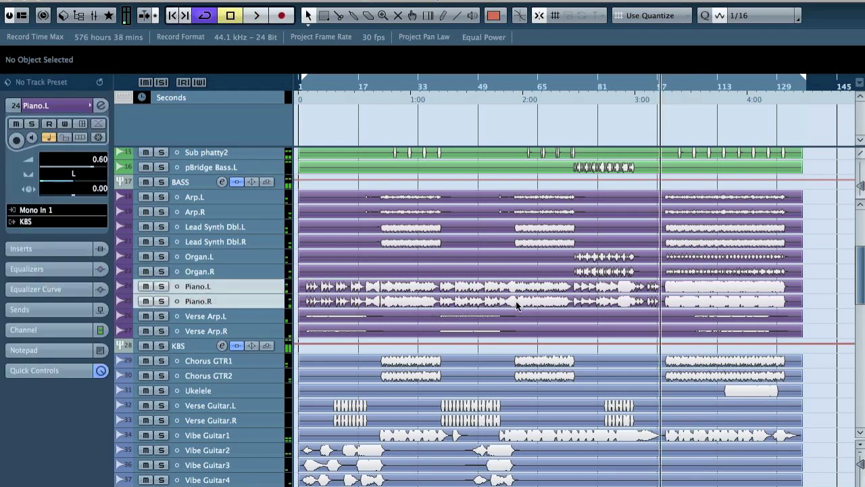
left_click_drag(381, 104, 386, 164)
key("s")
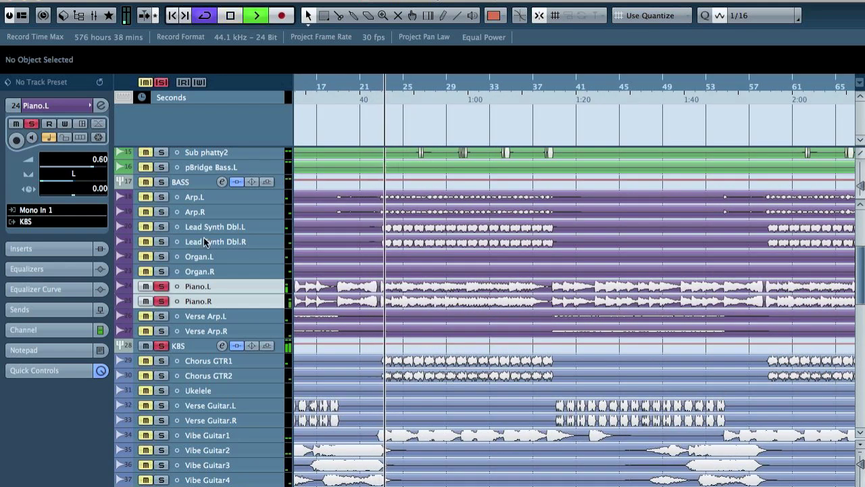
- Enable EQ band 4 on Piano.L as a High Shelf I at 12000 Hz with 4.0 gain
key("e")
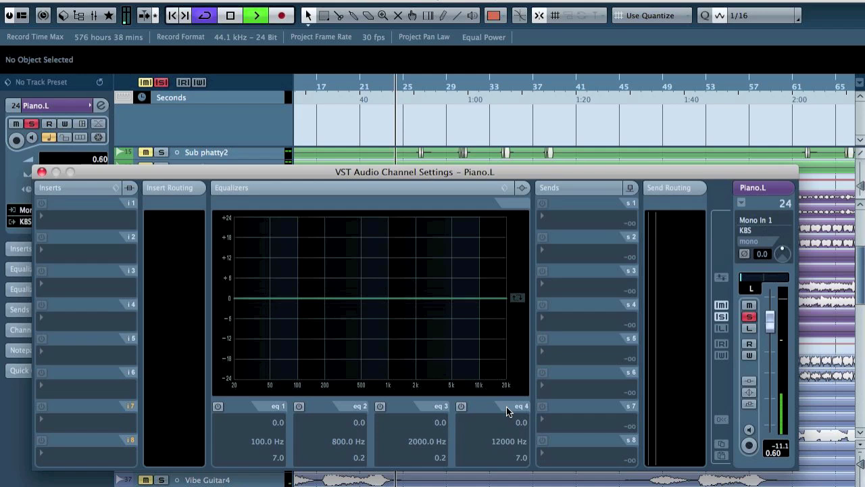
left_click(462, 406)
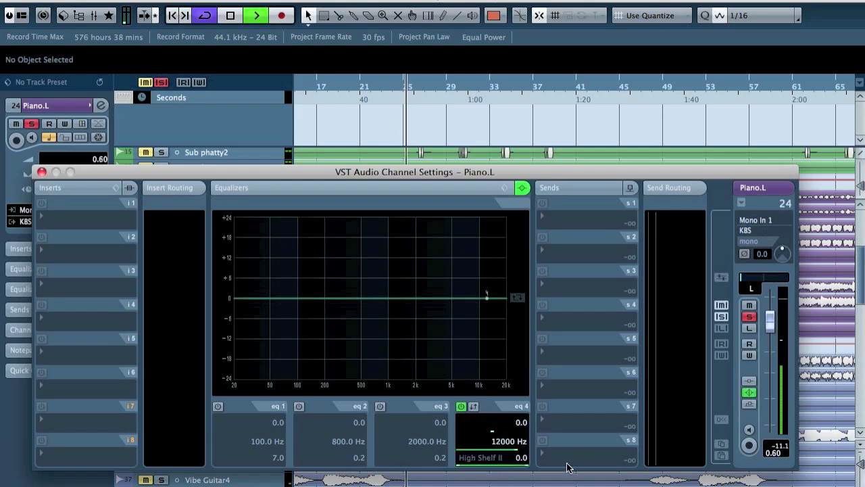
left_click(485, 457)
left_click(498, 412)
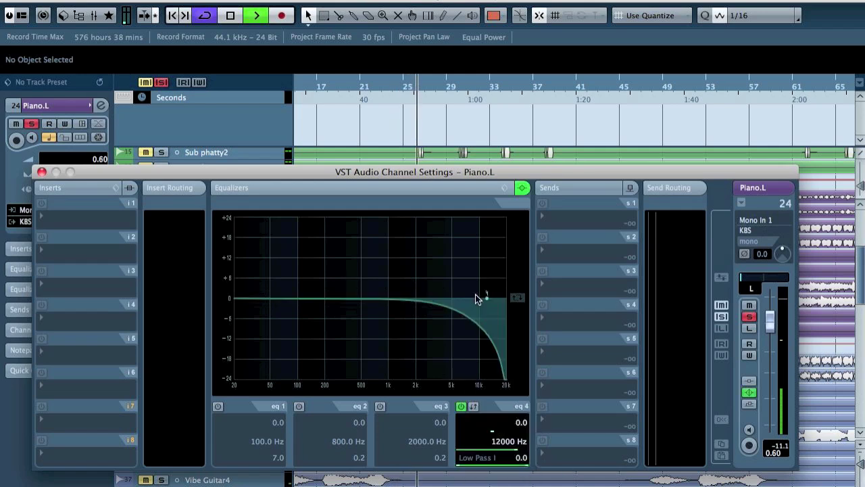
left_click(492, 457)
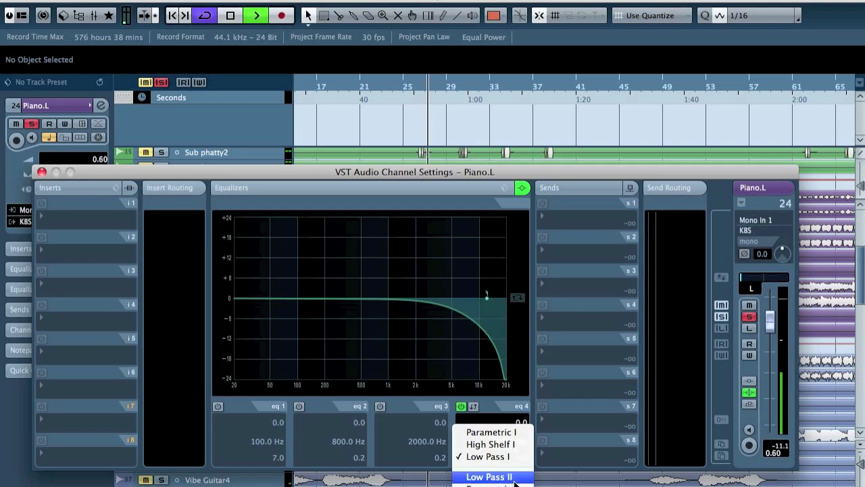
left_click(490, 444)
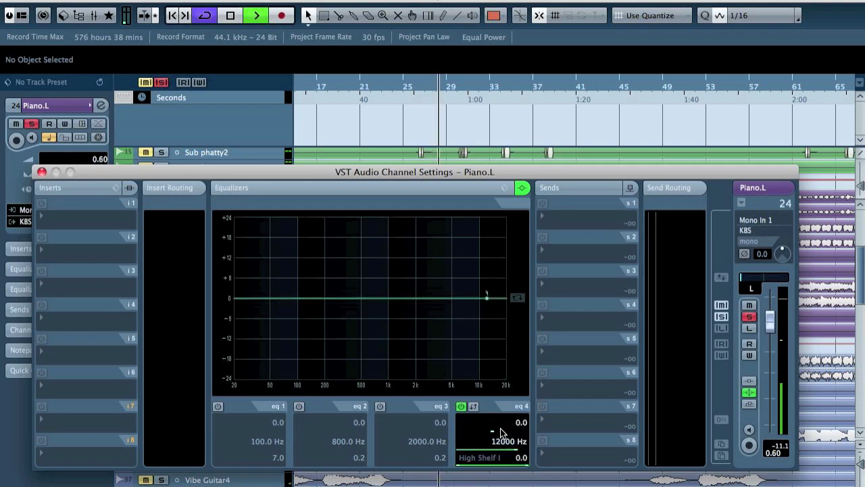
double_click(510, 422)
type("4")
key("Return")
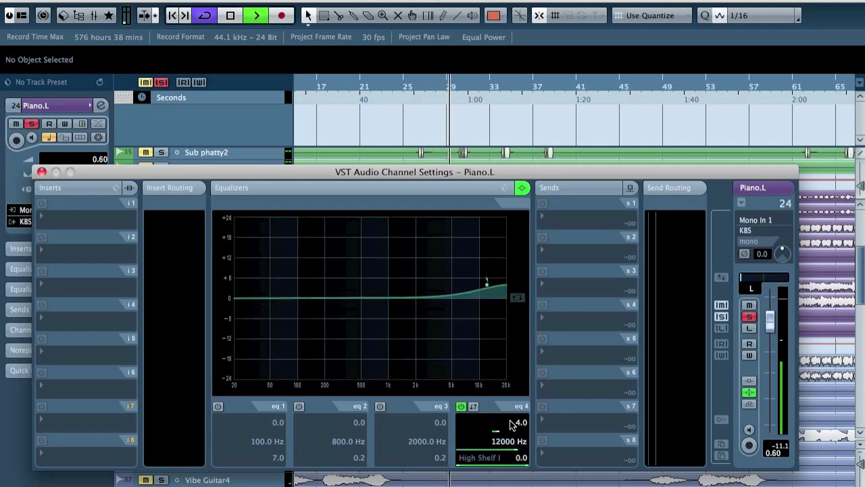
- Paste the Piano.L channel settings onto Piano.R and clear all solos
left_click(722, 454)
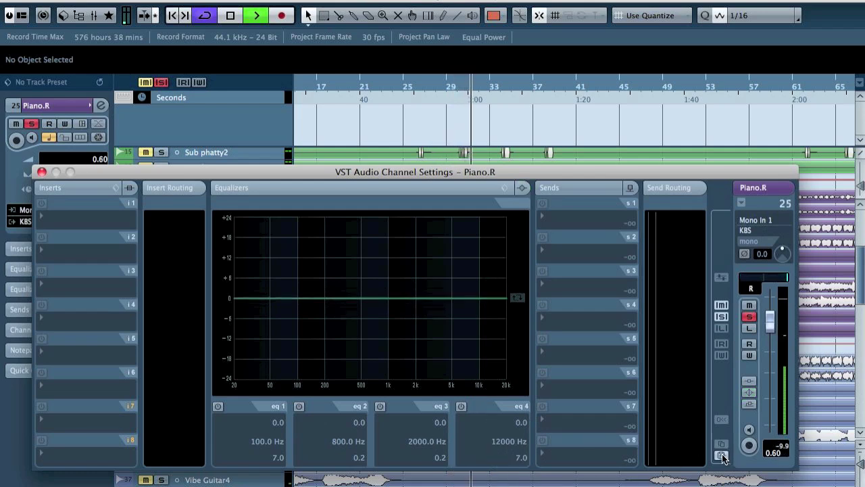
left_click(721, 455)
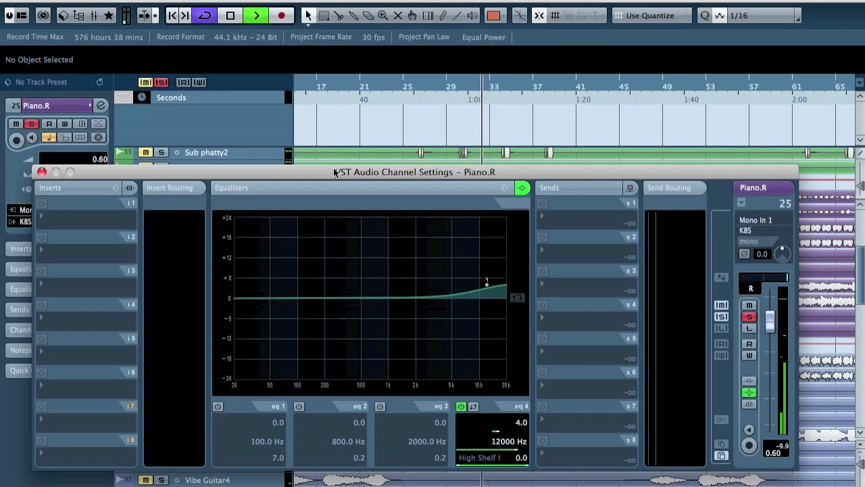
left_click(161, 83)
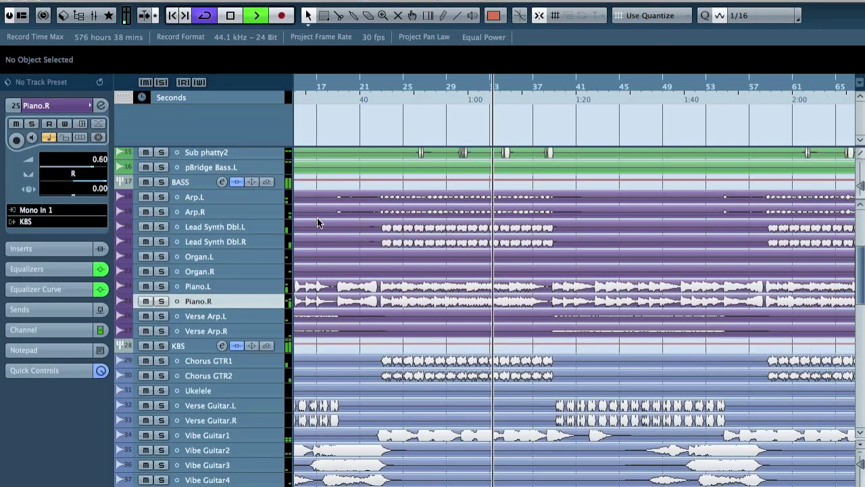
- Set the Piano.R volume to 3.50 and play the mix from about bar 2
left_click_drag(91, 171, 98, 167)
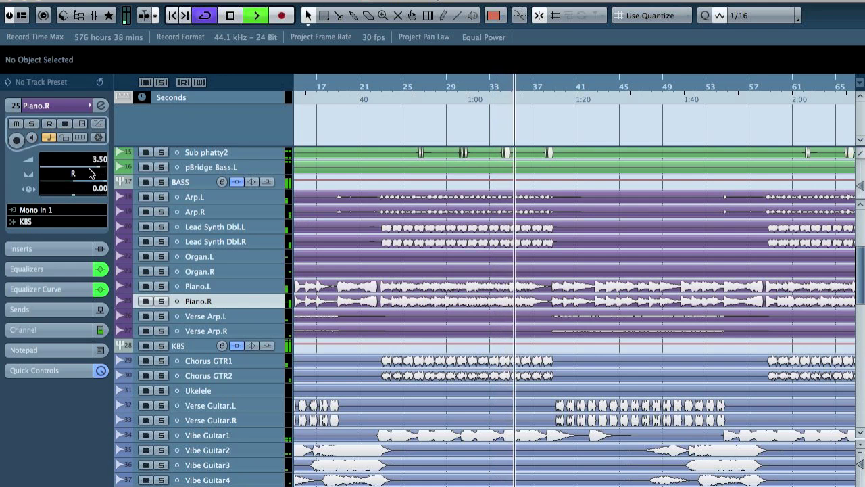
scroll(382, 229, "left", 10)
left_click(313, 87)
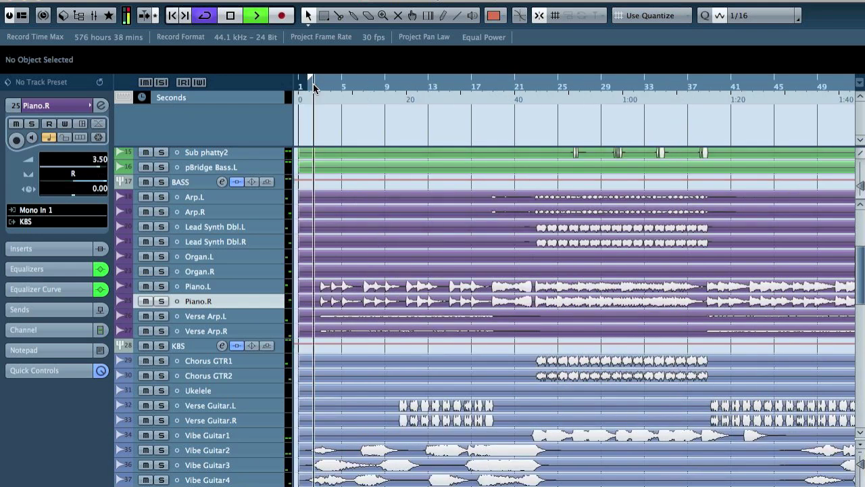
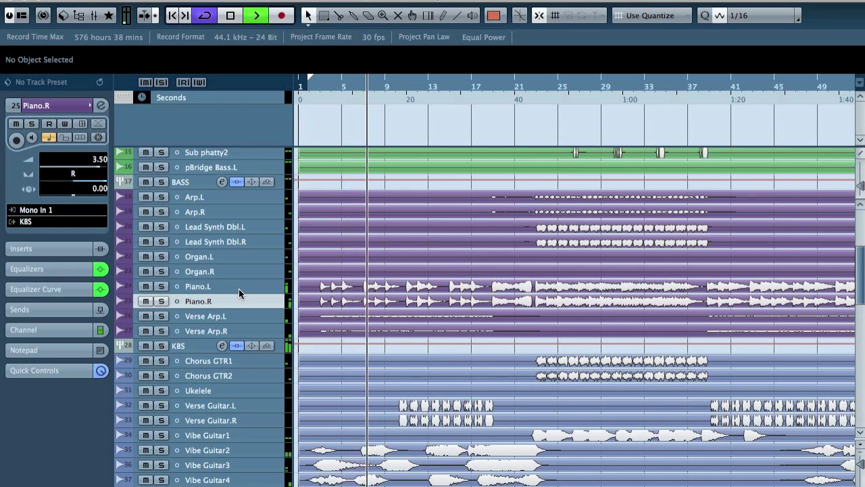
scroll(473, 323, "up", 5)
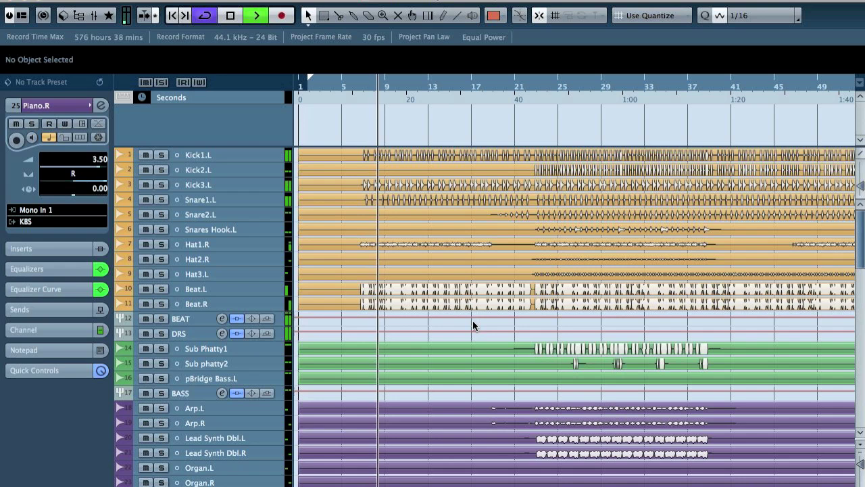
- Select the GTRS group channel and stop playback
scroll(422, 265, "down", 10)
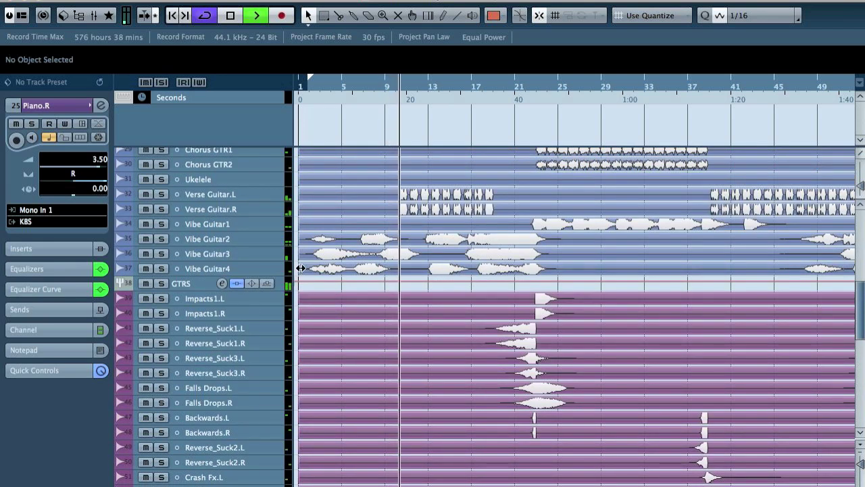
left_click(178, 283)
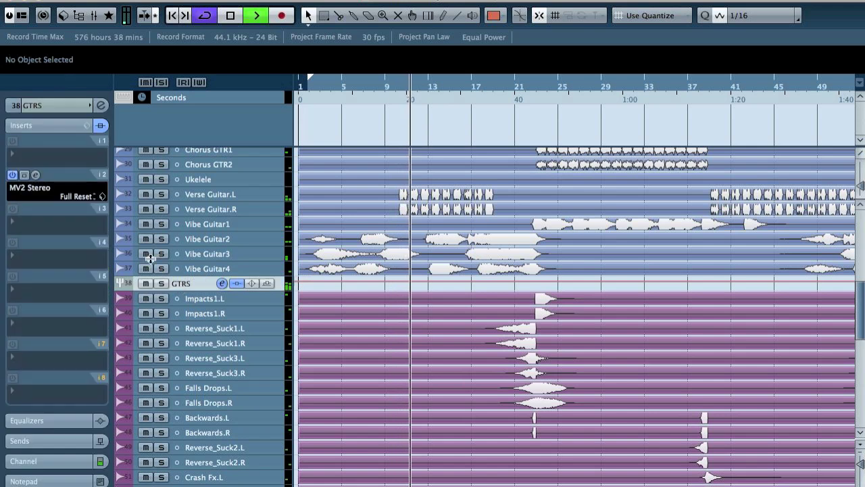
key("space")
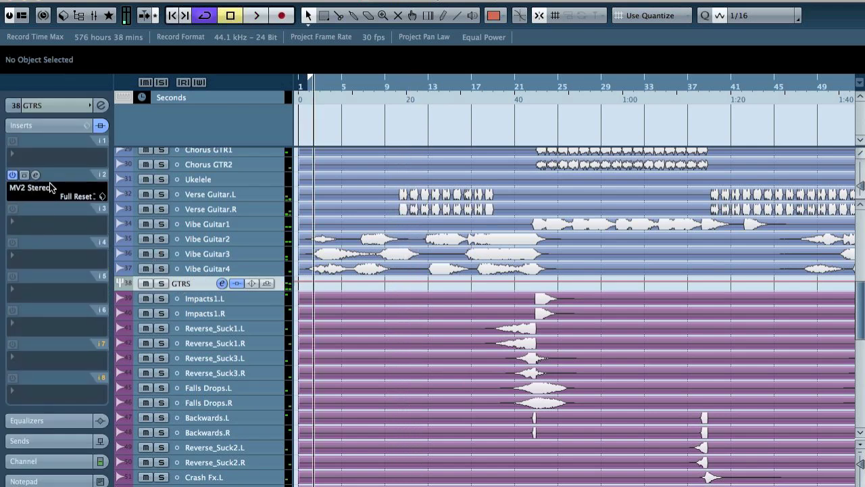
left_click(41, 218)
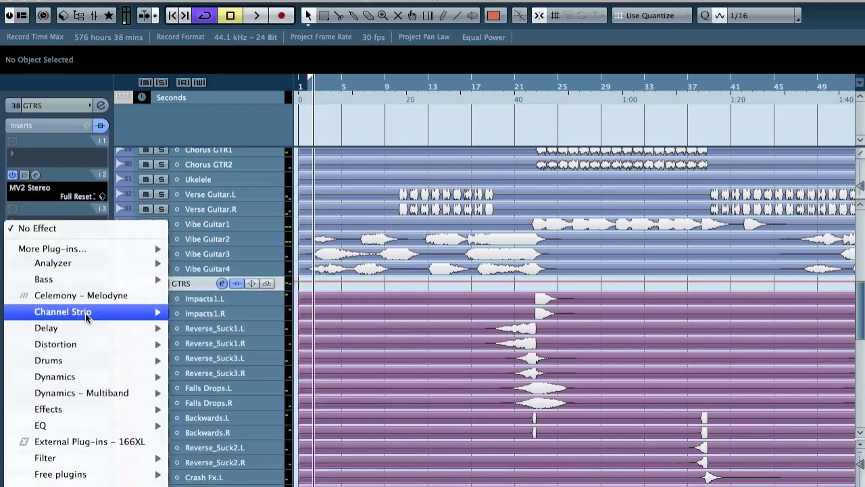
mouse_move(162, 423)
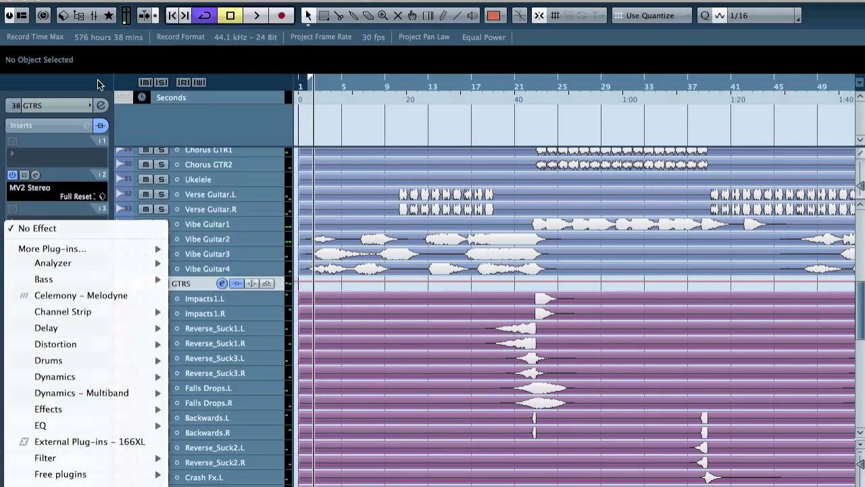
left_click(67, 79)
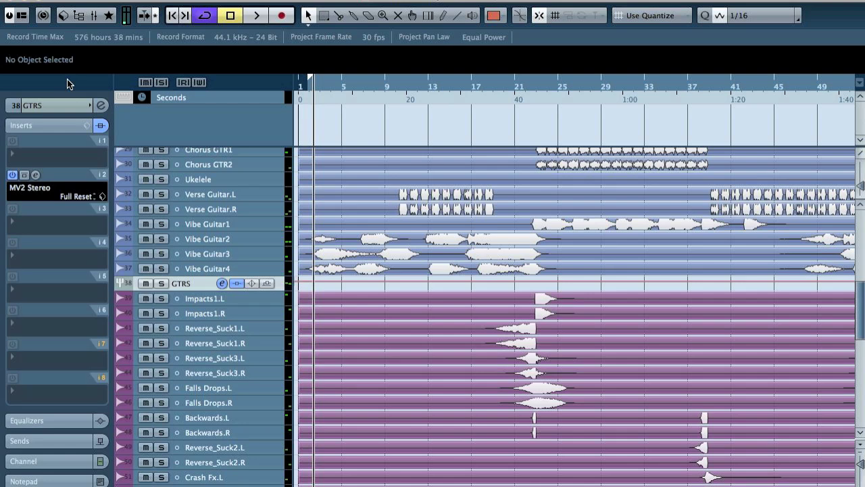
- Copy the Q1 Stereo EQ from the KBS group to the GTRS group's insert slot 3 and check its settings
key("F3")
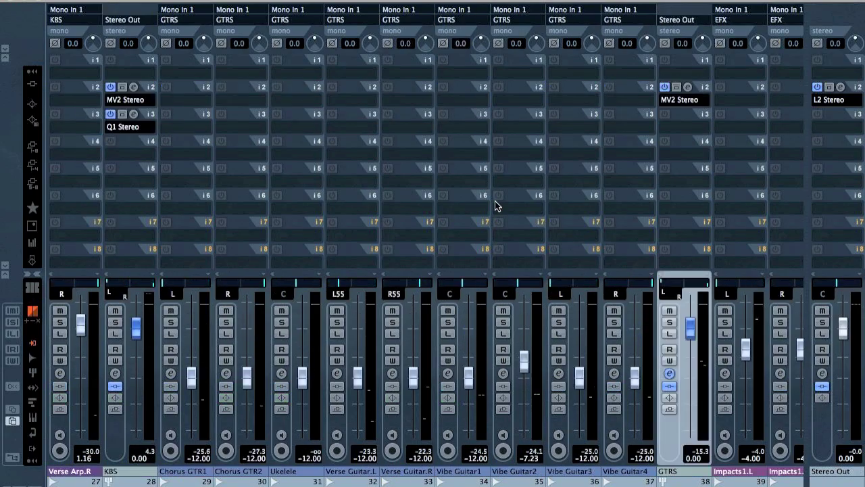
left_click_drag(144, 118, 683, 116)
left_click(687, 114)
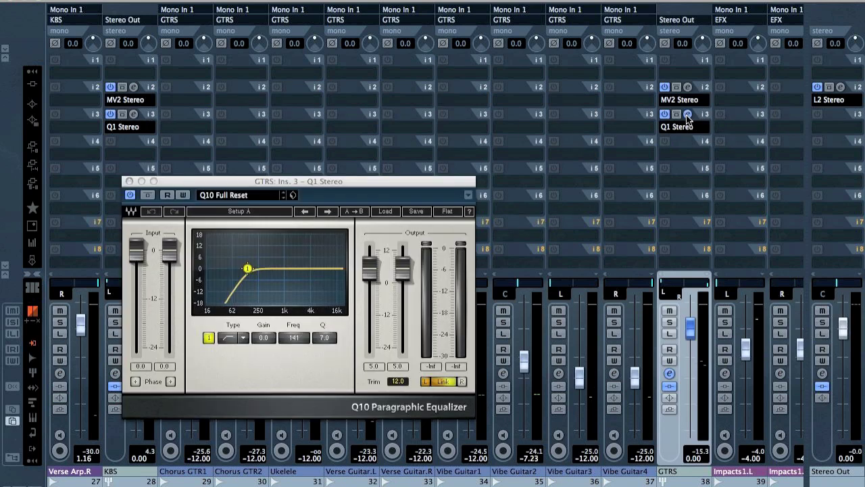
left_click(687, 115)
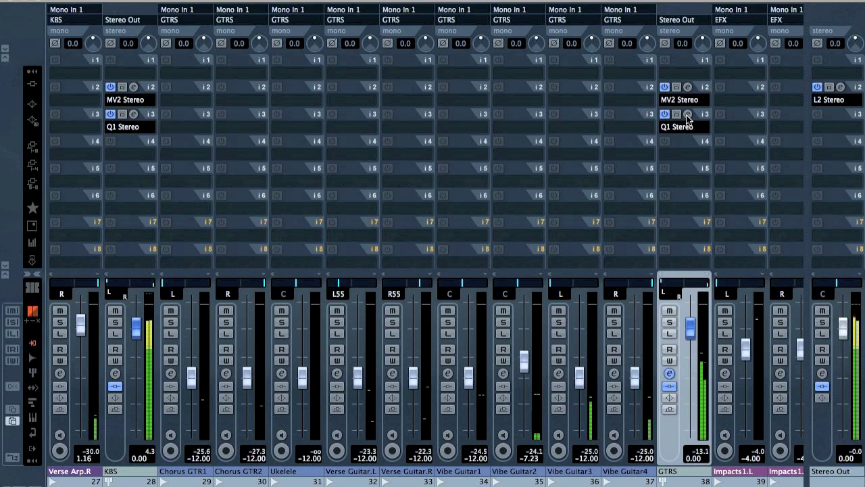
- Add one stereo group channel after the last vocal channel in the mixer and name it VOX
scroll(605, 248, "right", 3)
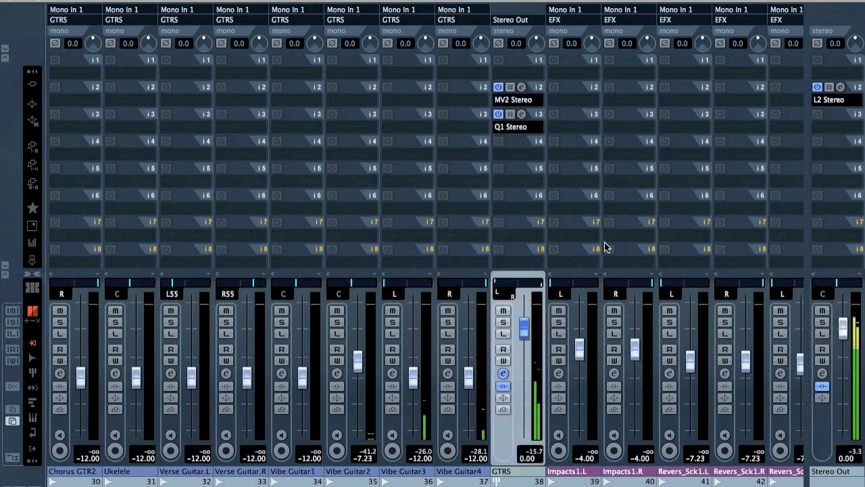
scroll(569, 248, "right", 20)
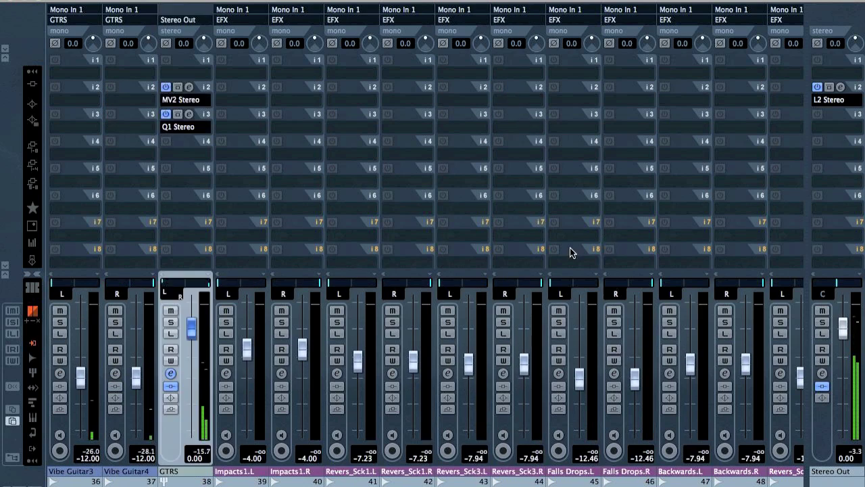
scroll(570, 252, "right", 14)
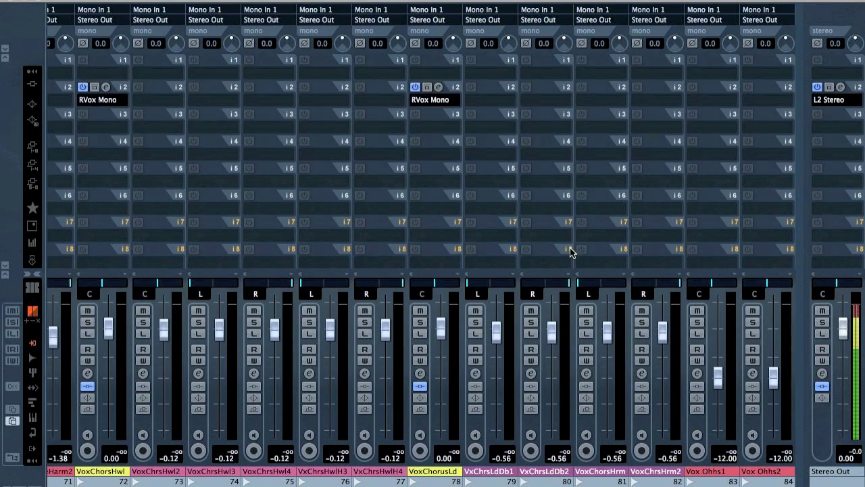
key("ctrl+g")
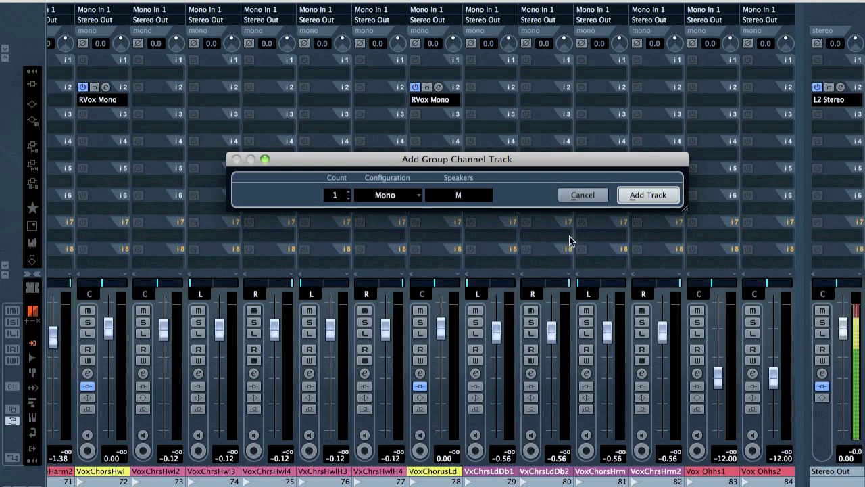
left_click(376, 196)
left_click(368, 201)
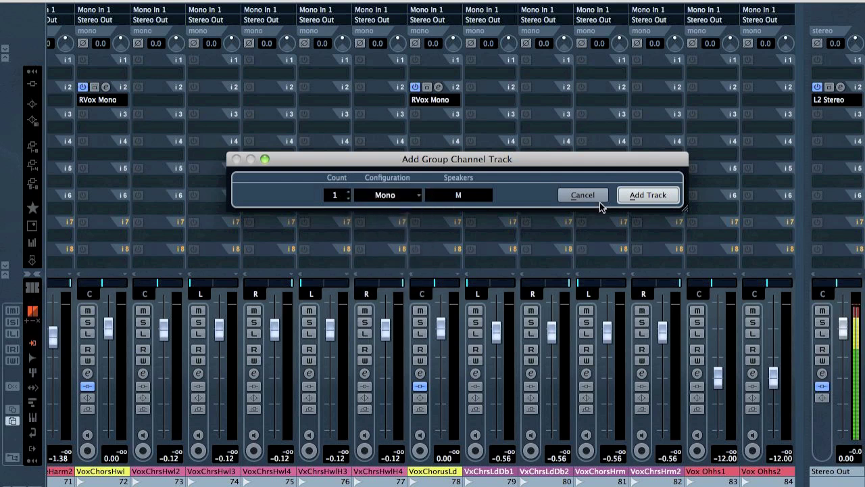
left_click(641, 194)
double_click(760, 471)
type("VOX")
key("Return")
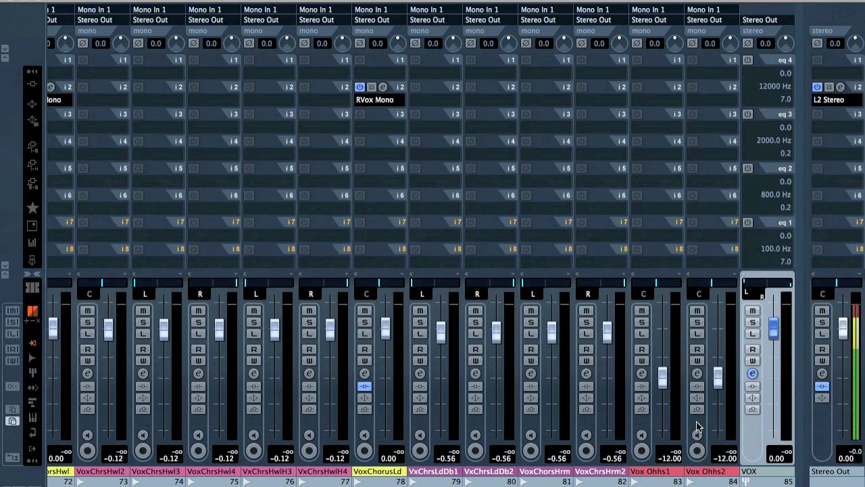
- Route all vocal channels from Vocal Verse through Vox Ohhs2 to the VOX group
scroll(696, 421, "left", 9)
scroll(545, 423, "left", 2)
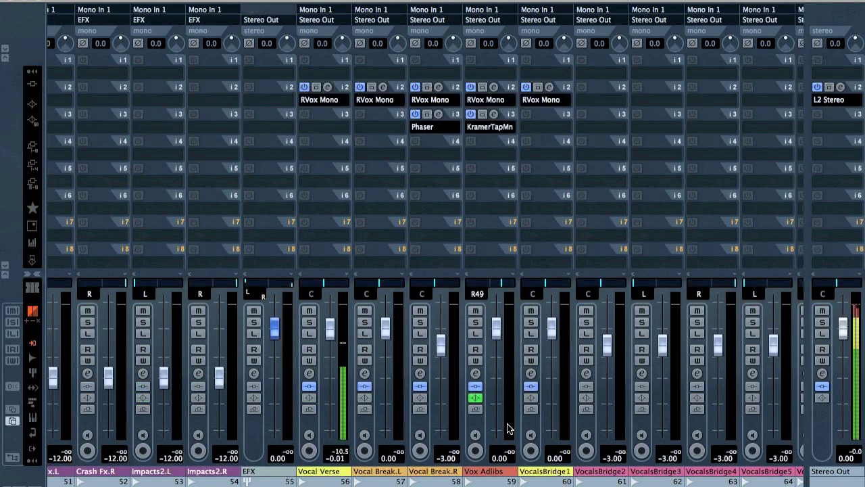
left_click(312, 422, "shift")
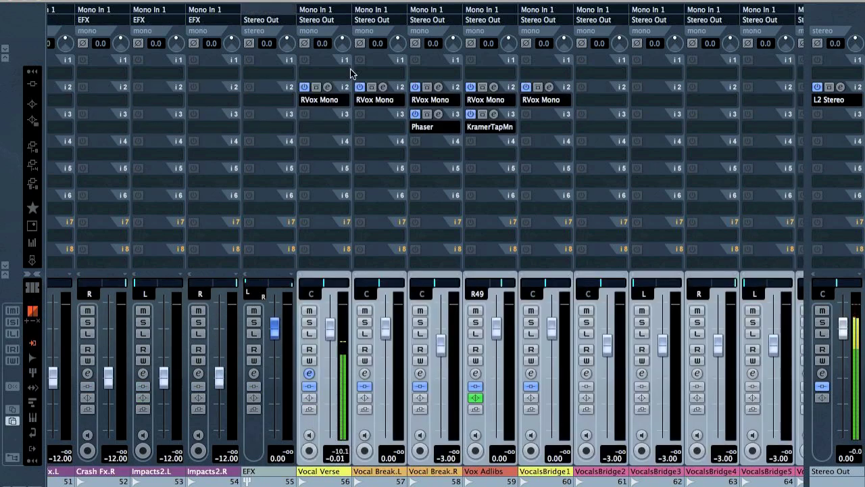
left_click(330, 27)
mouse_move(349, 90)
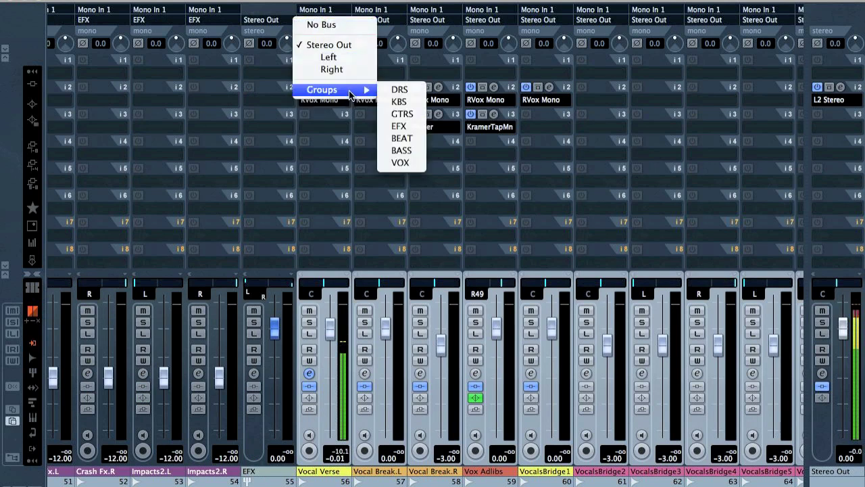
left_click(410, 167)
- Insert RVox Stereo in slot 2 of the VOX group and set its Comp to -5.0
scroll(452, 210, "right", 8)
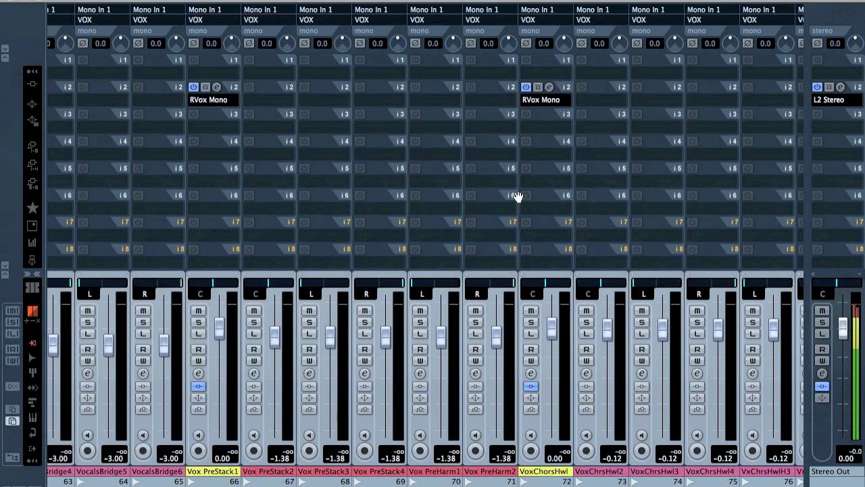
scroll(518, 198, "right", 6)
left_click(36, 85)
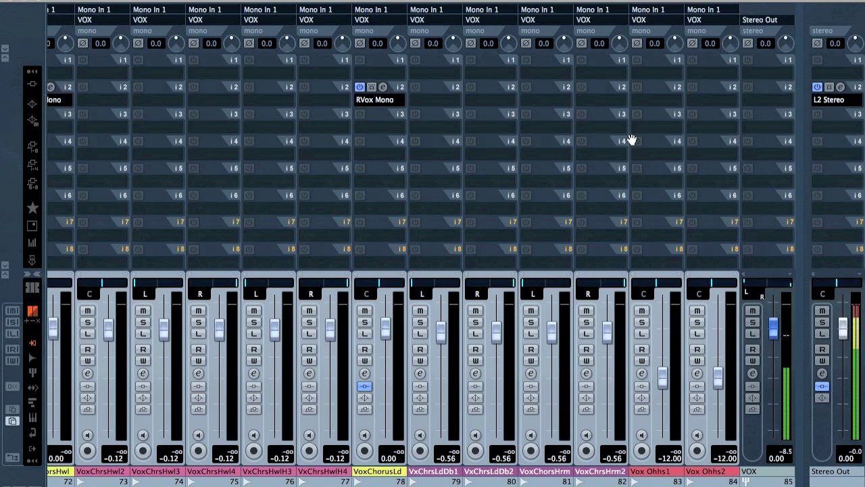
left_click(750, 100)
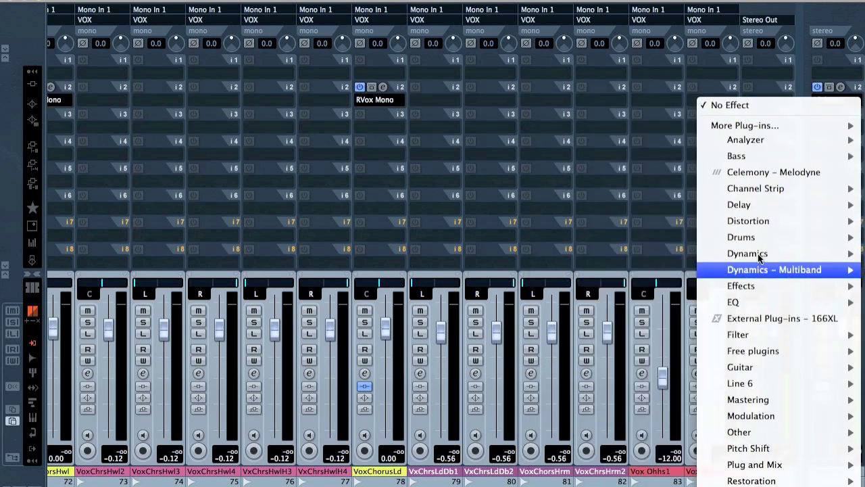
mouse_move(750, 254)
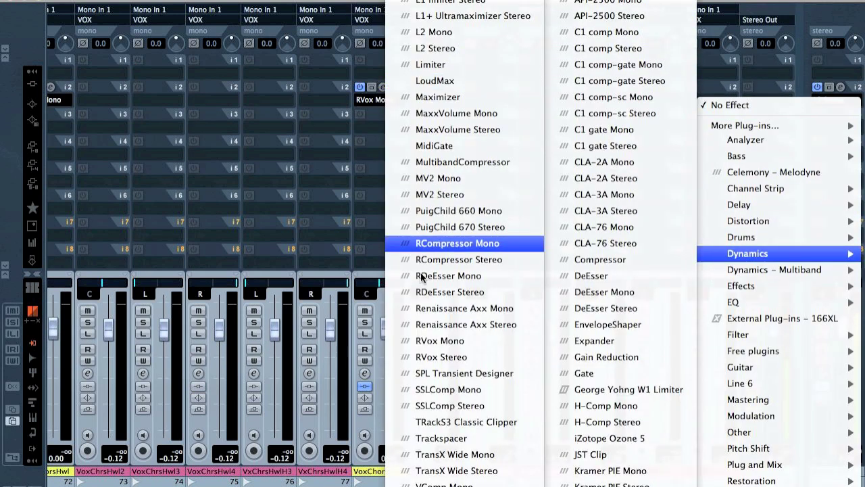
left_click(448, 357)
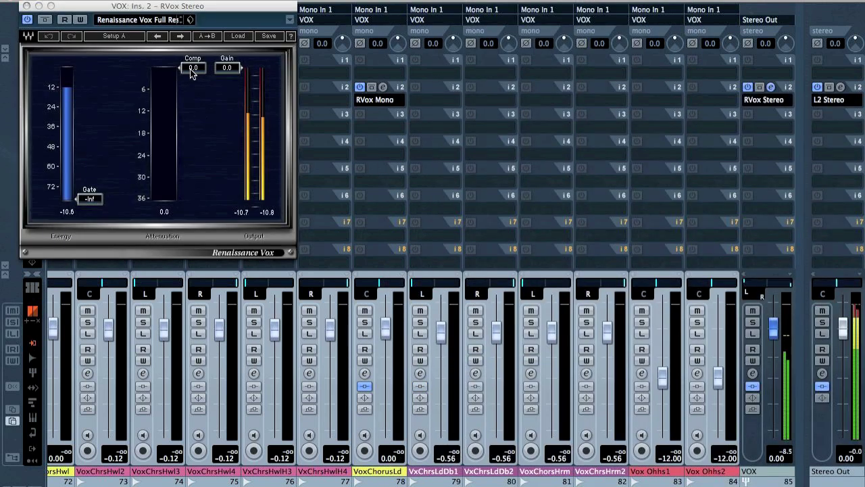
left_click_drag(192, 78, 192, 85)
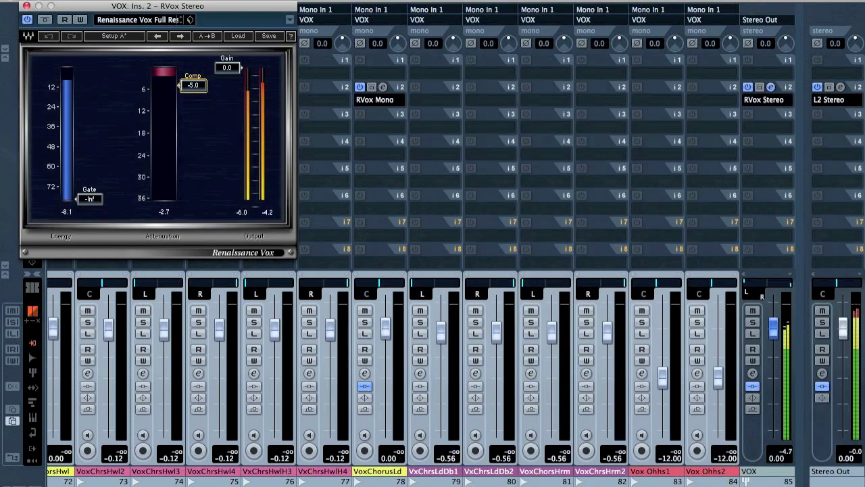
left_click(26, 7)
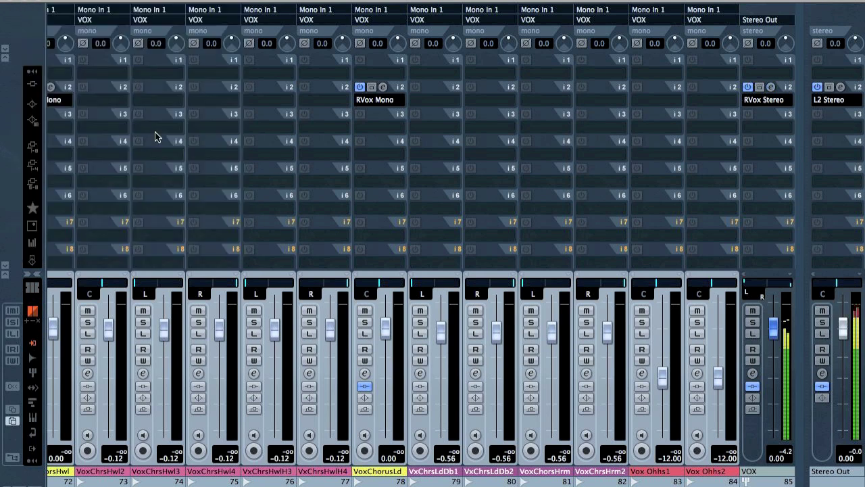
- Deselect the vocal channels and inspect the RVox Mono compression settings on Vocal Verse
left_click(701, 427)
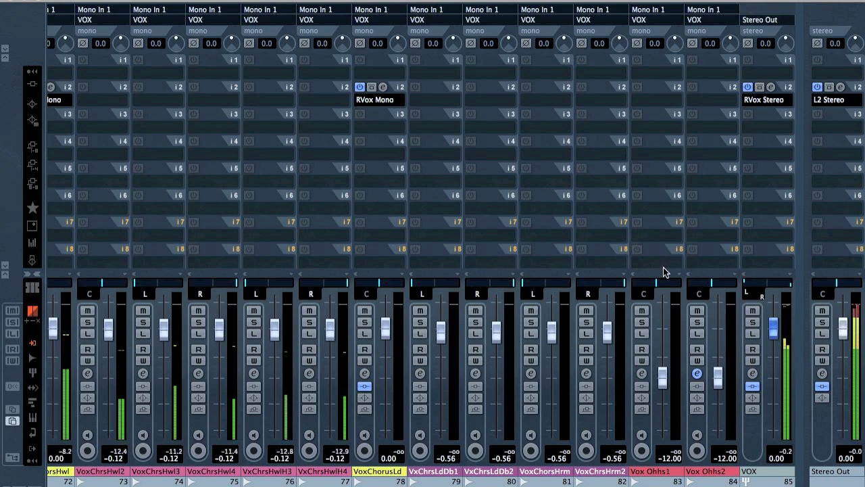
scroll(661, 276, "left", 5)
scroll(657, 273, "left", 5)
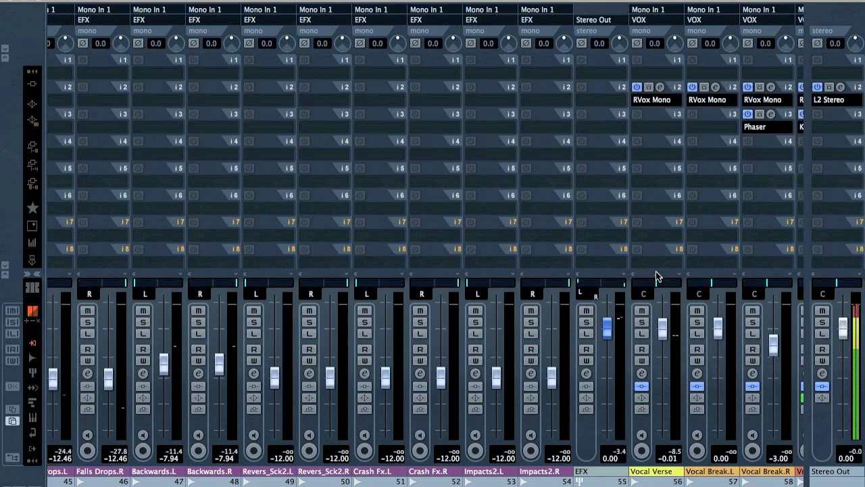
left_click(657, 87)
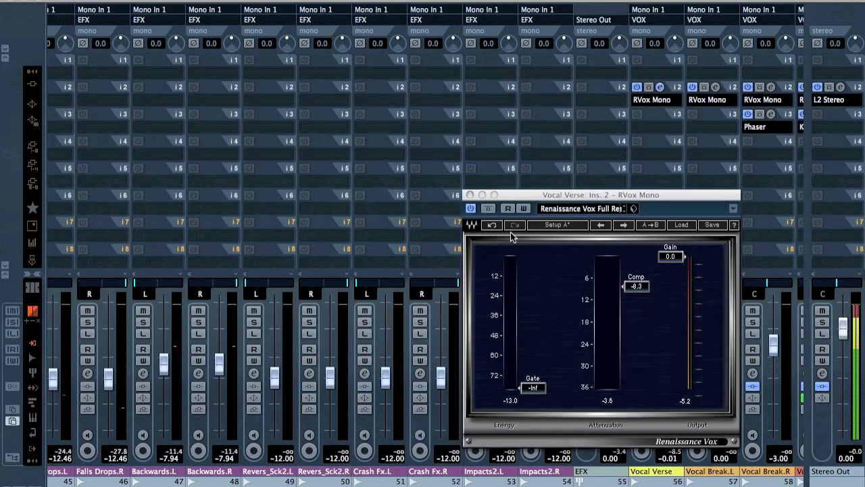
left_click(470, 195)
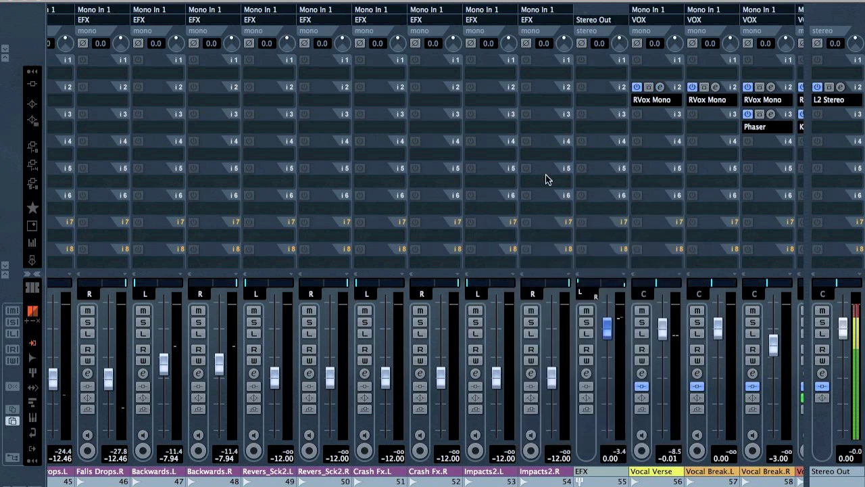
- Insert MV2 Stereo in slot 2 of the EFX group with Low Level 5.1 and High Level -3.0
left_click(603, 102)
mouse_move(634, 260)
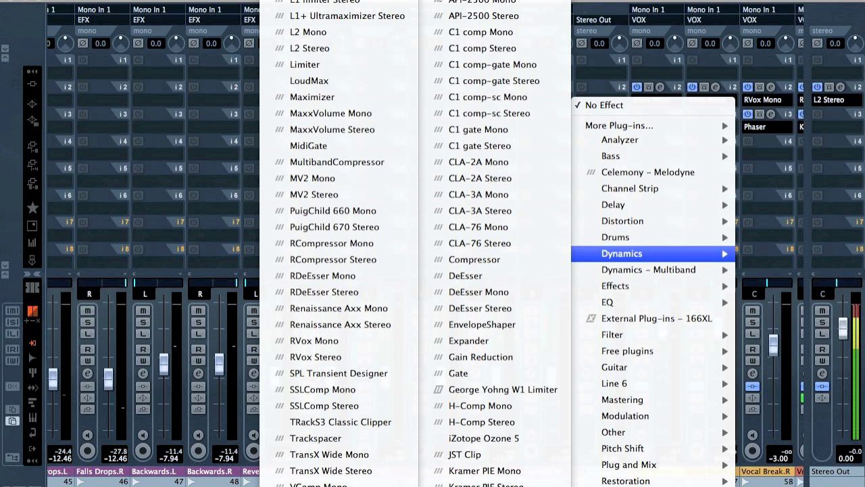
left_click(318, 194)
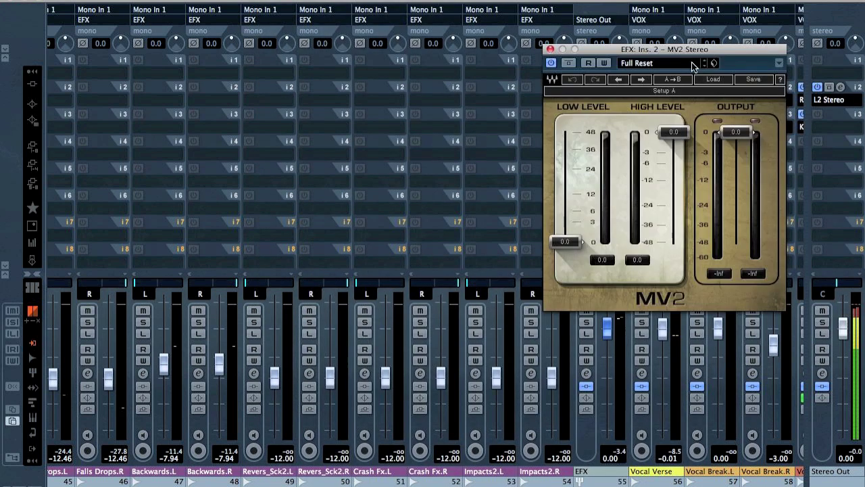
left_click_drag(322, 268, 328, 254)
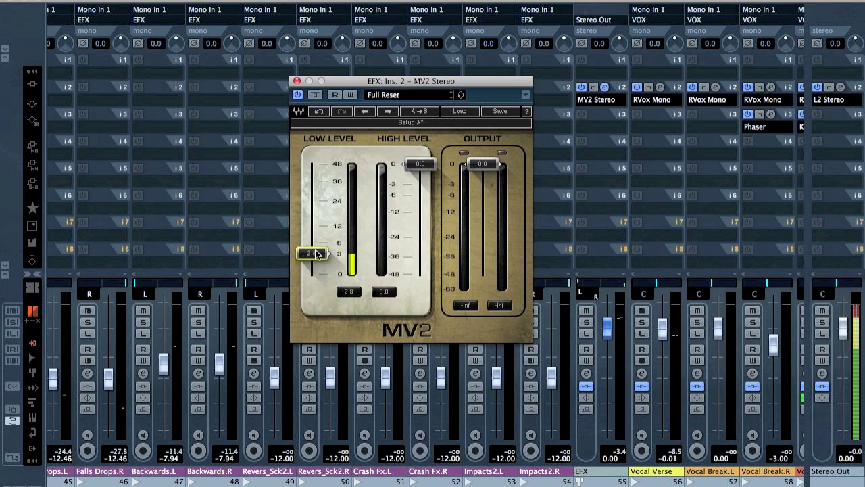
left_click_drag(409, 168, 409, 190)
left_click_drag(311, 252, 311, 244)
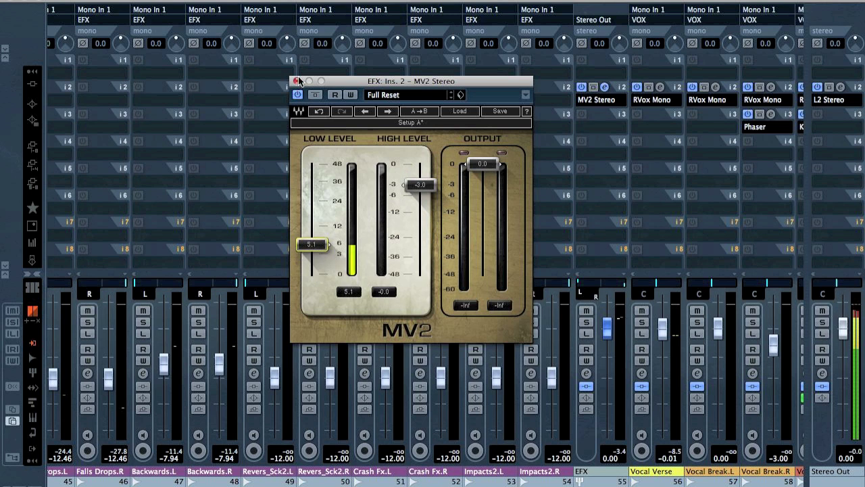
left_click(296, 81)
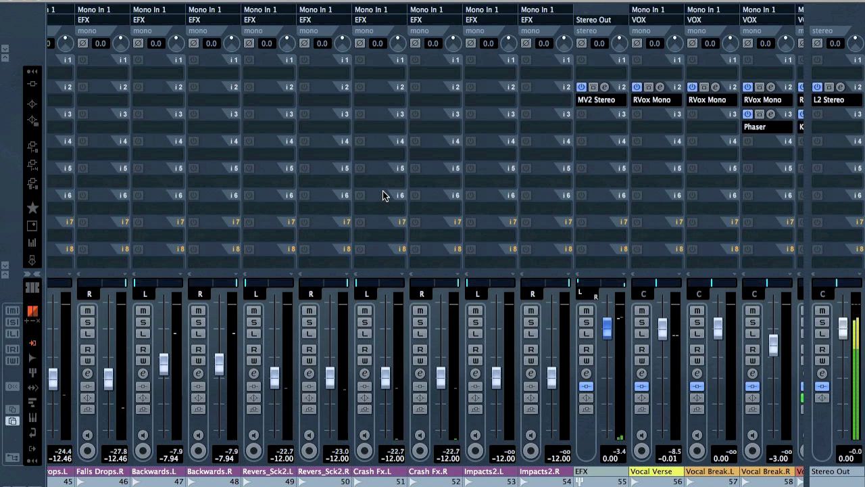
- Return from the mixer to the project window, show the song's full length, and stop playback
key("F3")
key("g")
key("g")
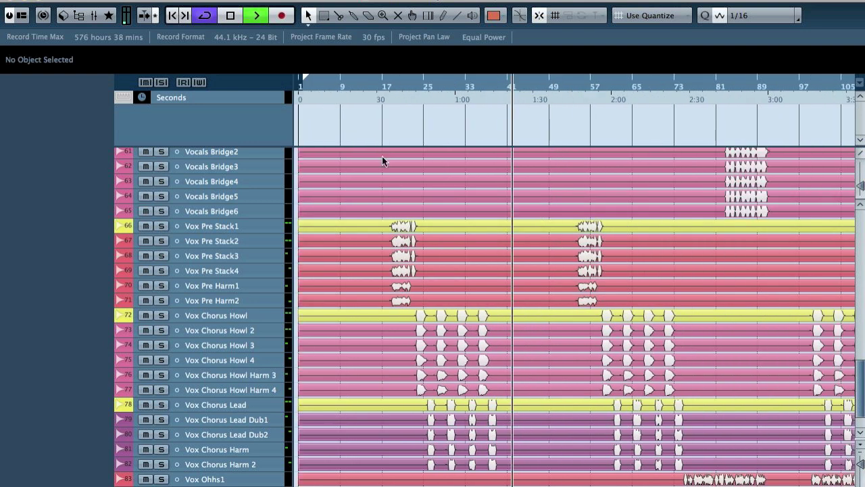
left_click_drag(261, 145, 258, 101)
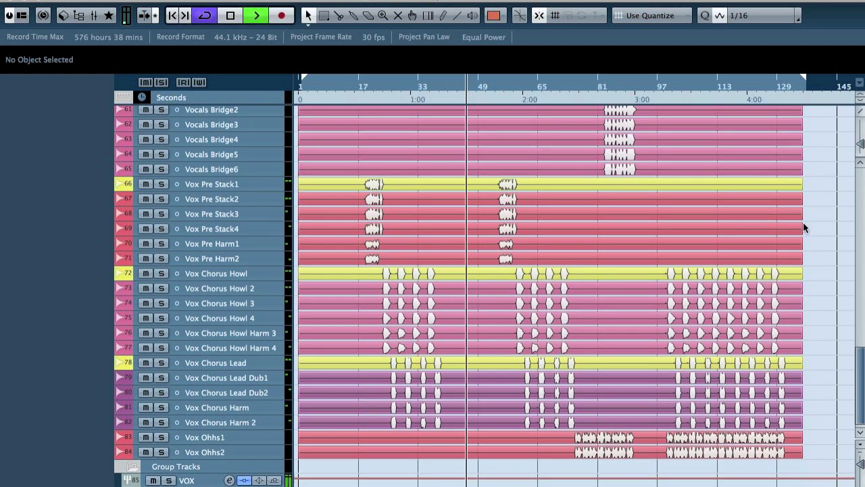
key("space")
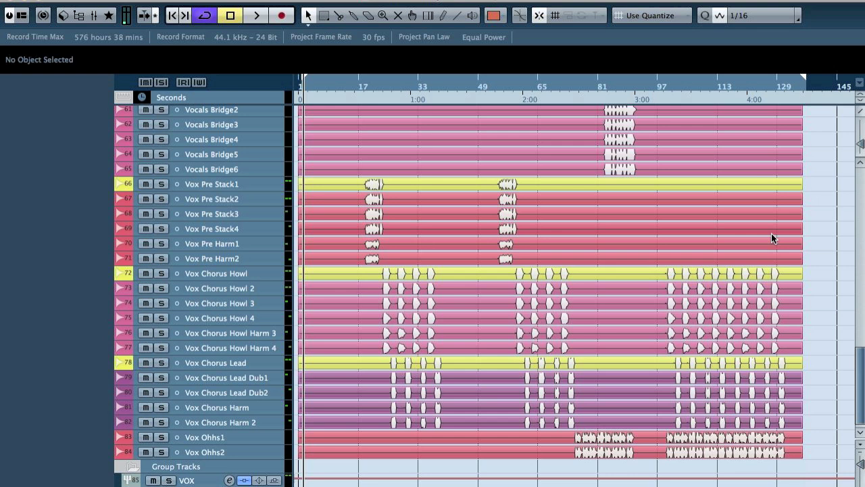
- Add two stereo FX channel tracks with no effect loaded
key("ctrl+shift+f")
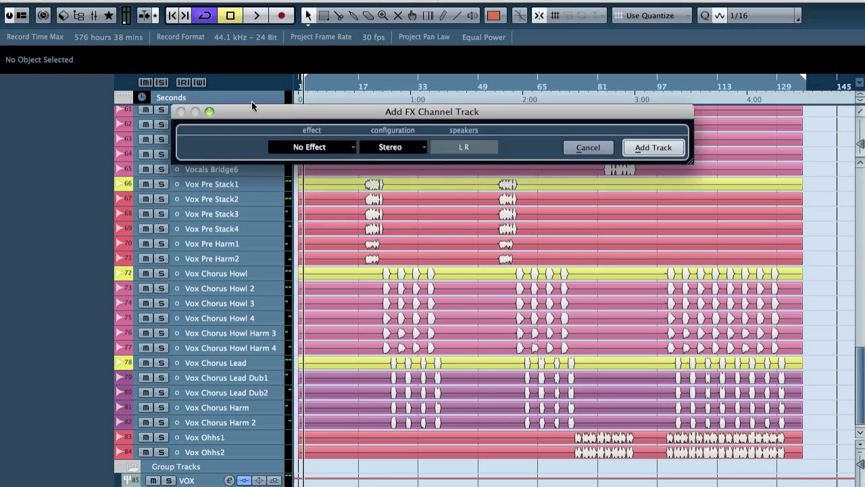
left_click(653, 148)
key("ctrl+shift+f")
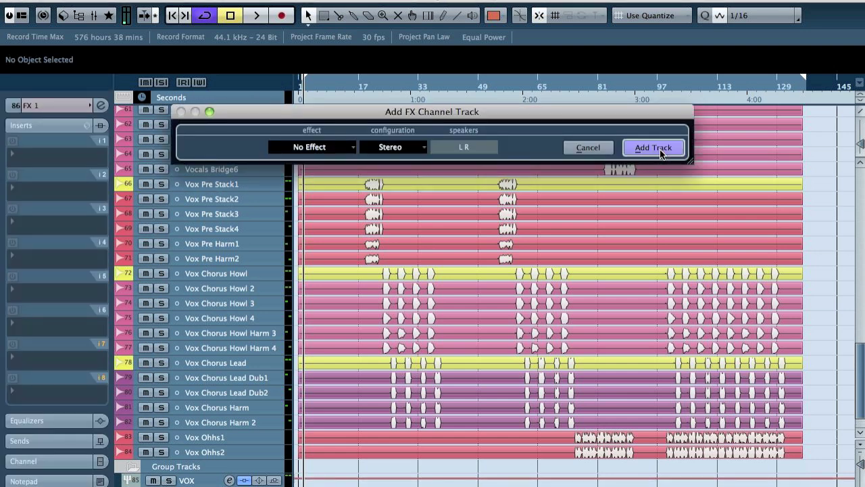
left_click(652, 147)
scroll(483, 281, "down", 3)
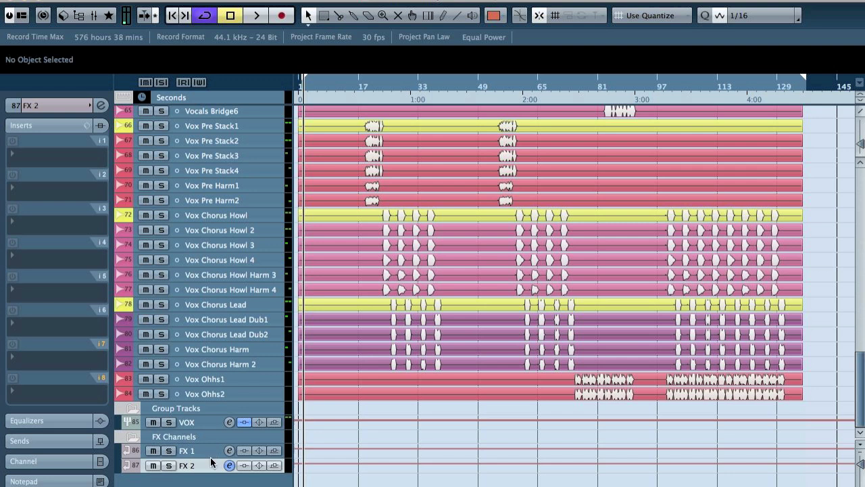
- Rename the FX 1 channel as REV and the FX 2 channel as DLY
double_click(189, 451)
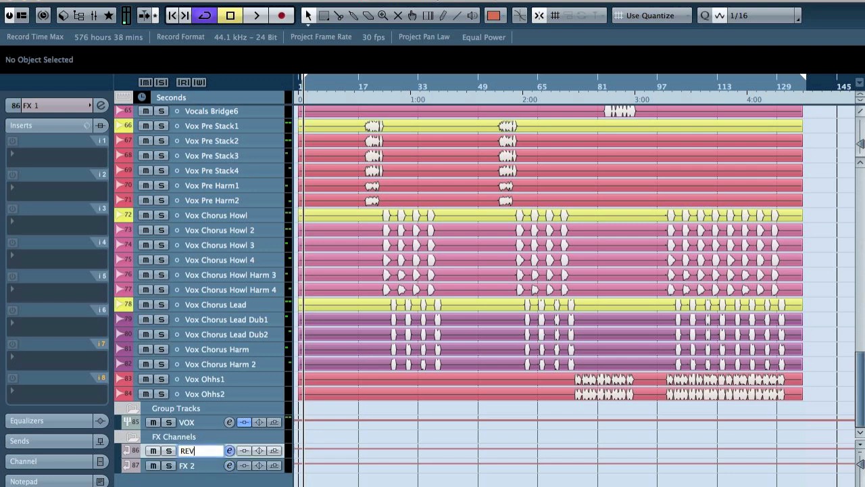
key("Tab")
type("DLY")
key("Return")
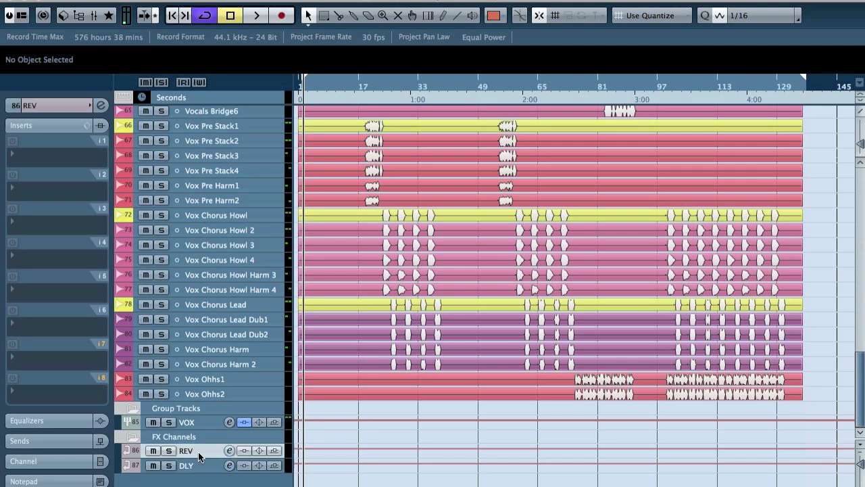
- Insert RoomWorks SE in slot 1 of the REV channel with Pre-Delay 0, Reverb Time 2.40, Diffusion 100 and Mix 100
left_click(39, 157)
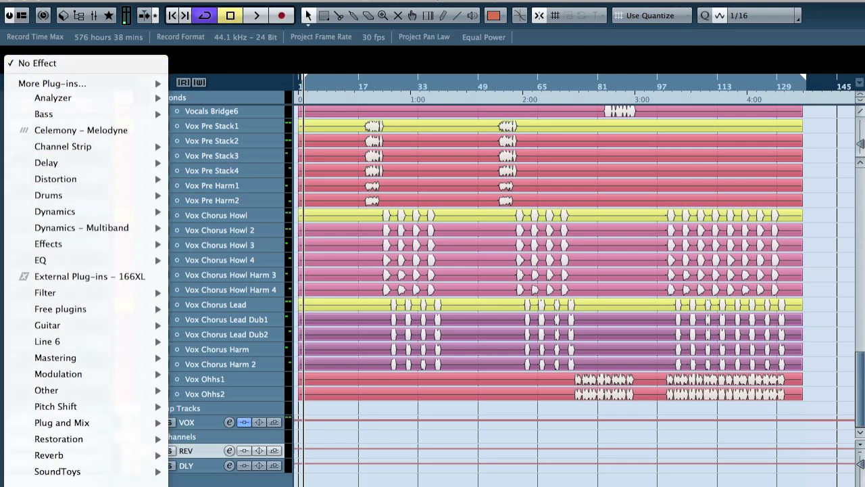
mouse_move(88, 394)
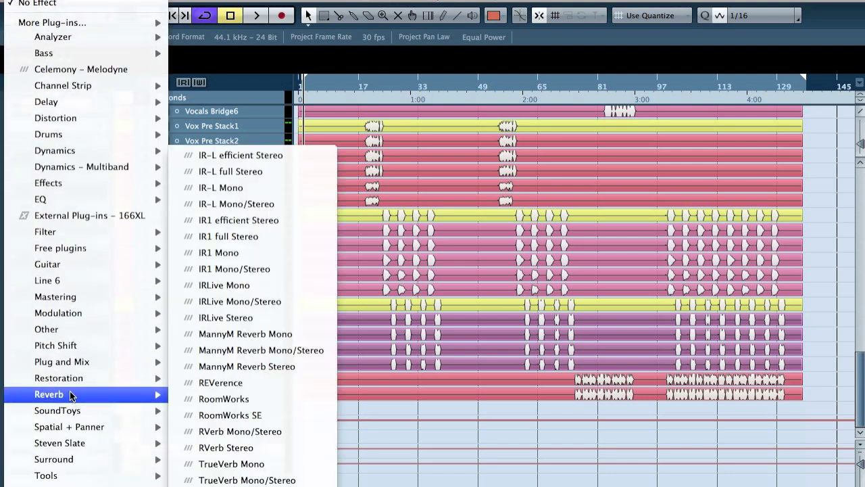
left_click(270, 415)
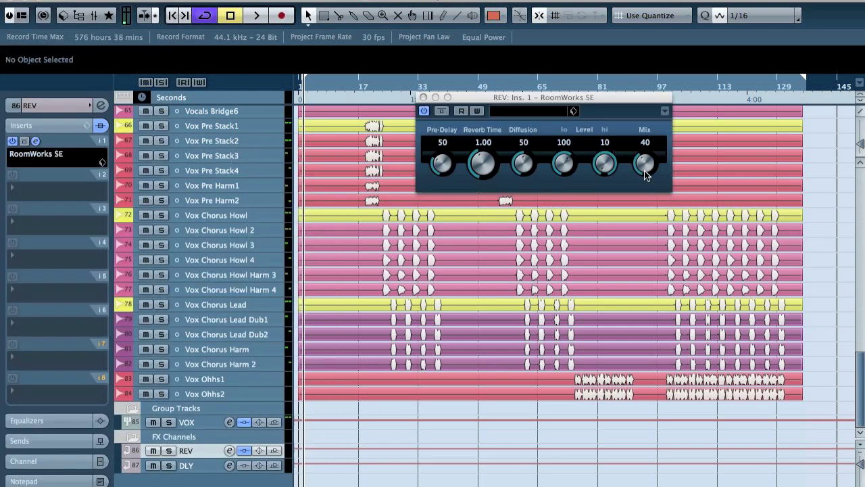
left_click_drag(644, 171, 613, 61)
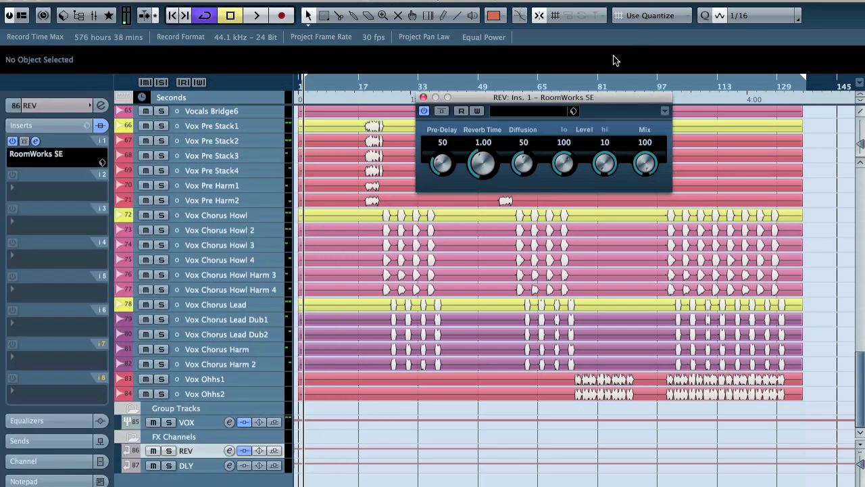
left_click(442, 142)
type("8")
key("Return")
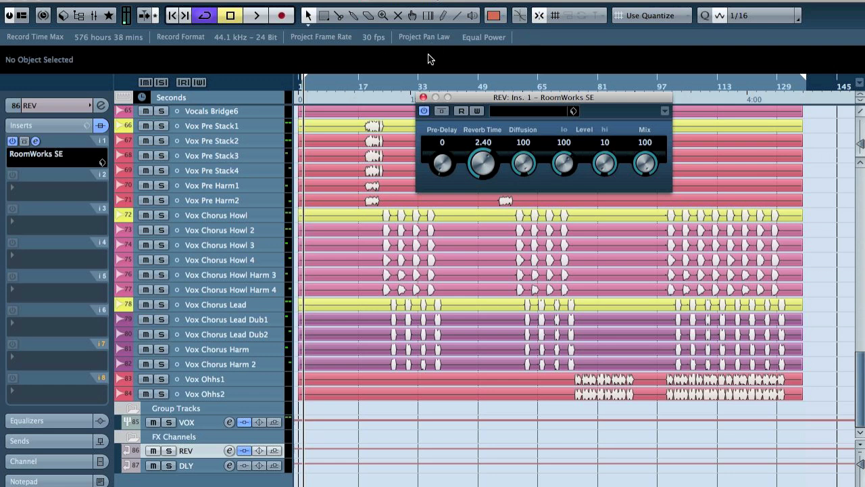
left_click(423, 98)
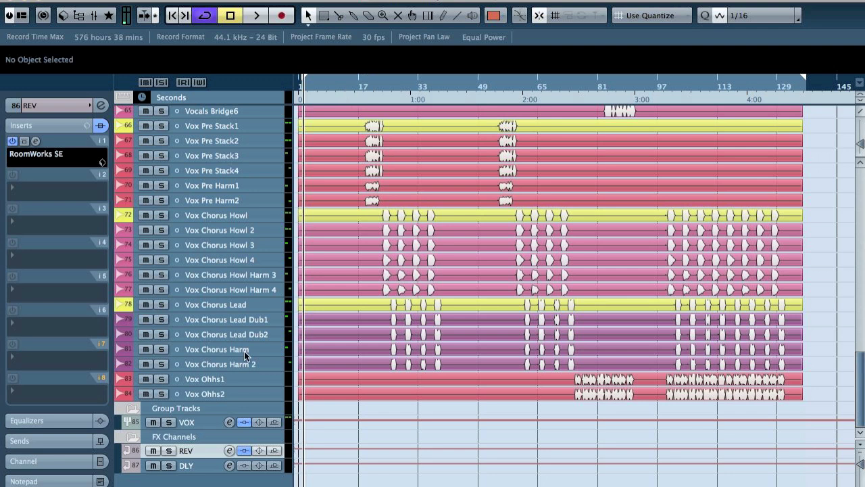
- Route send 1 of the VOX group to REV, activate it, and set its level to -7.82 during playback
left_click(195, 419)
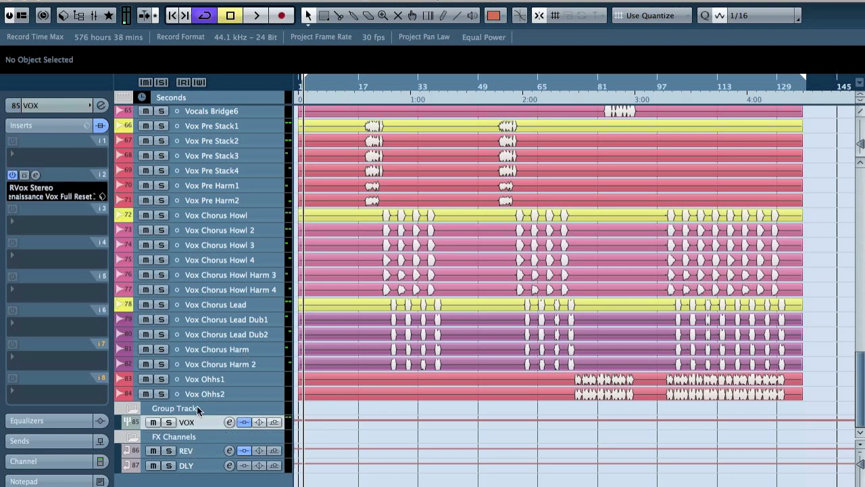
left_click(34, 443)
left_click(39, 193)
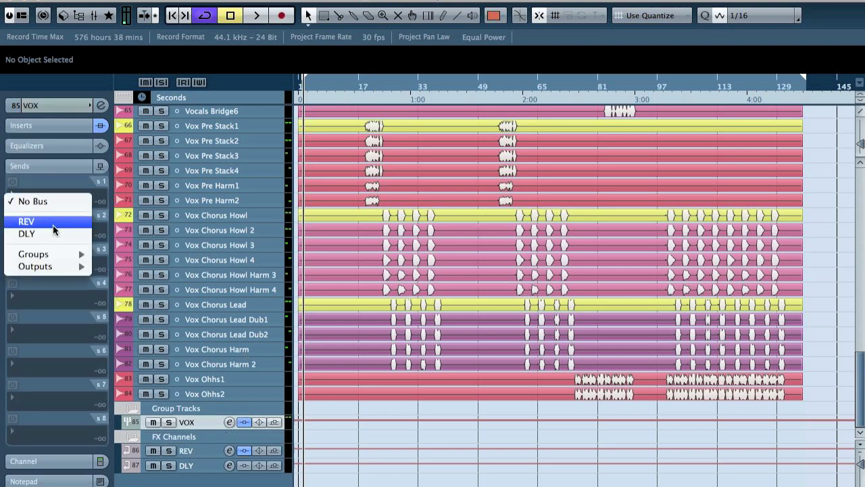
left_click(27, 221)
left_click(11, 181)
key("space")
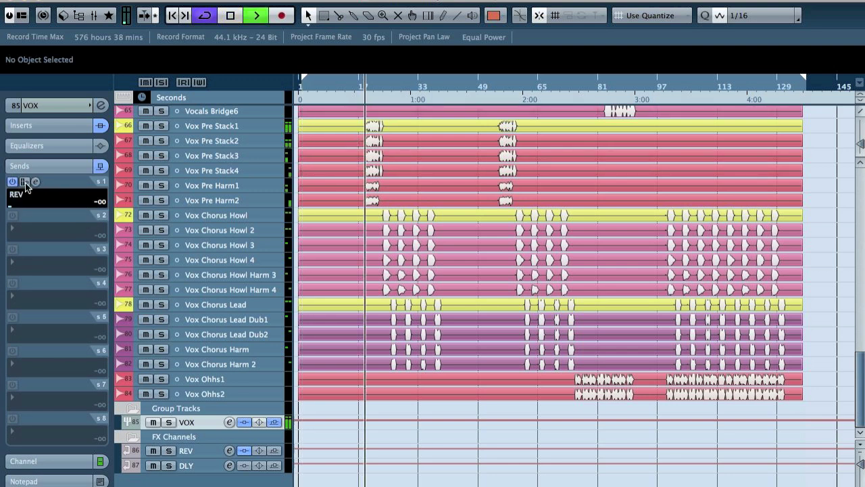
left_click_drag(15, 203, 58, 207)
- Solo the VOX group and compare the vocals with the REV send off and on
key("s")
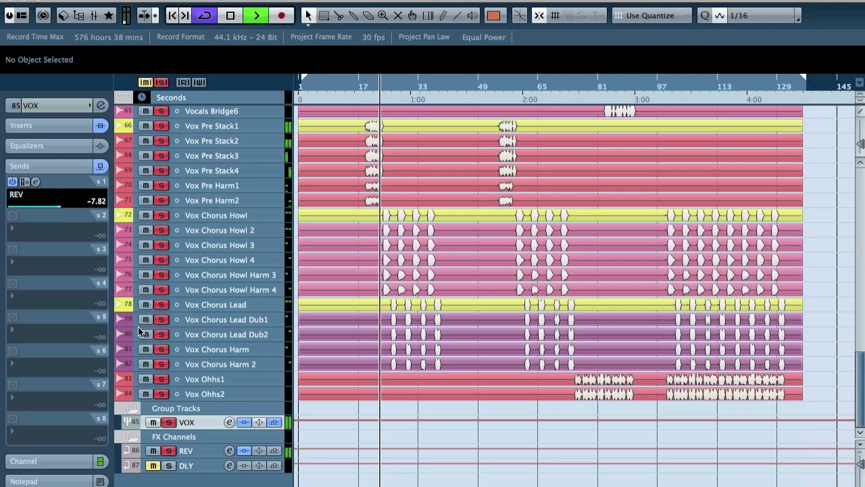
left_click(12, 182)
left_click(12, 182)
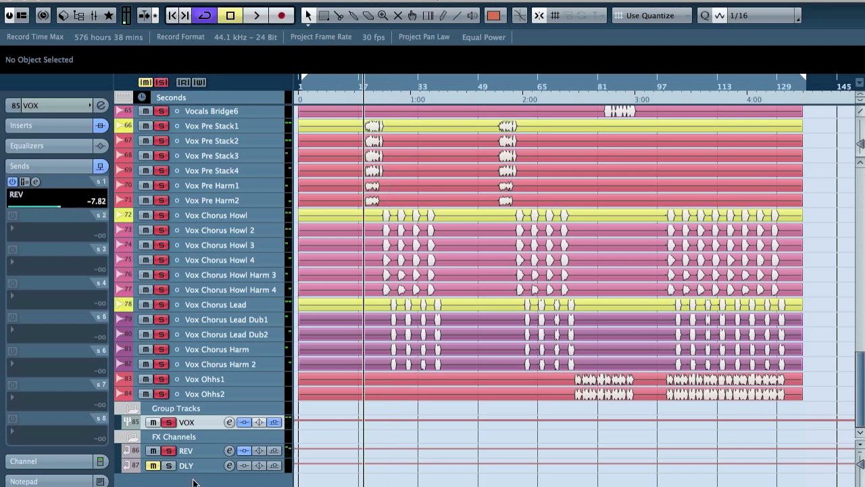
- Insert H-Delay Stereo in slot 1 of the DLY channel, with Analog off and the delay time at 1/4
left_click(182, 465)
left_click(41, 200)
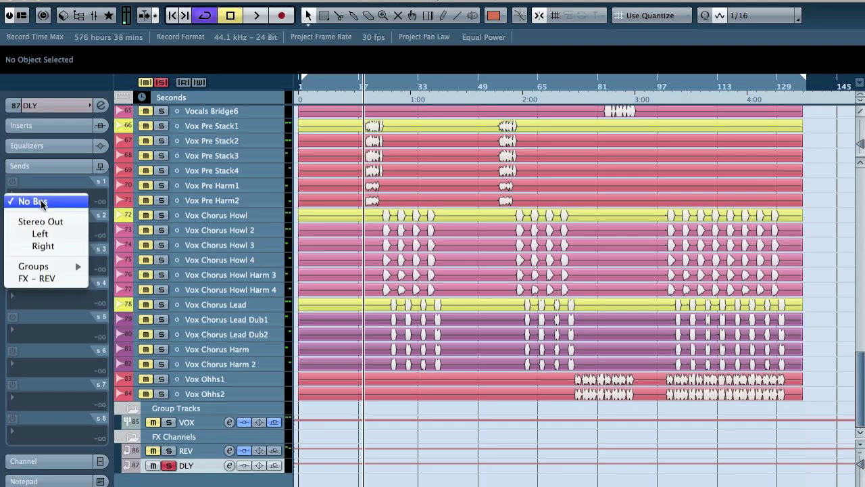
left_click(58, 185)
left_click(39, 124)
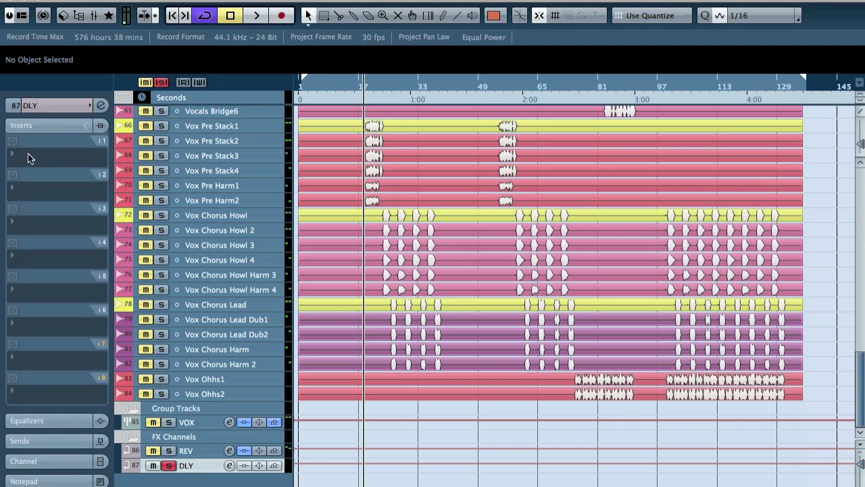
left_click(27, 153)
mouse_move(60, 260)
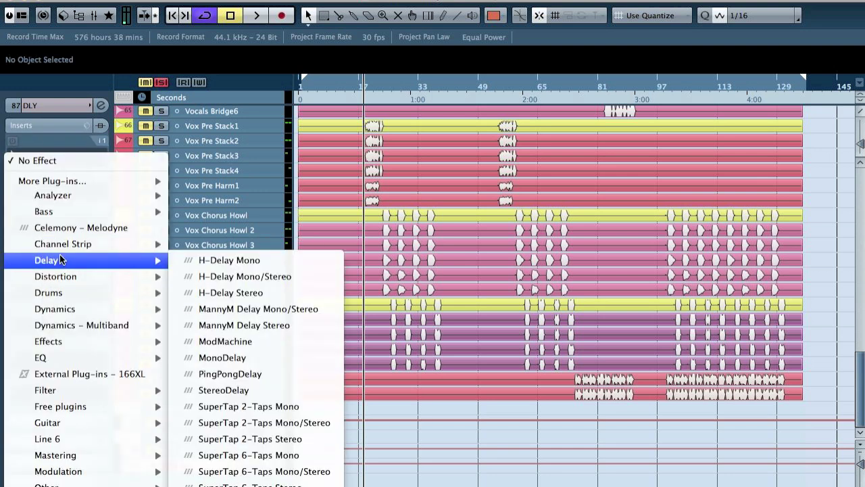
left_click(268, 293)
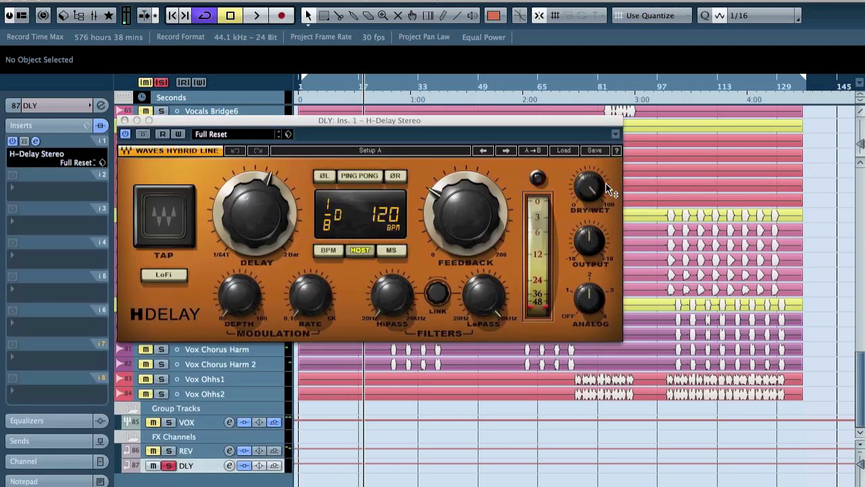
left_click(589, 298)
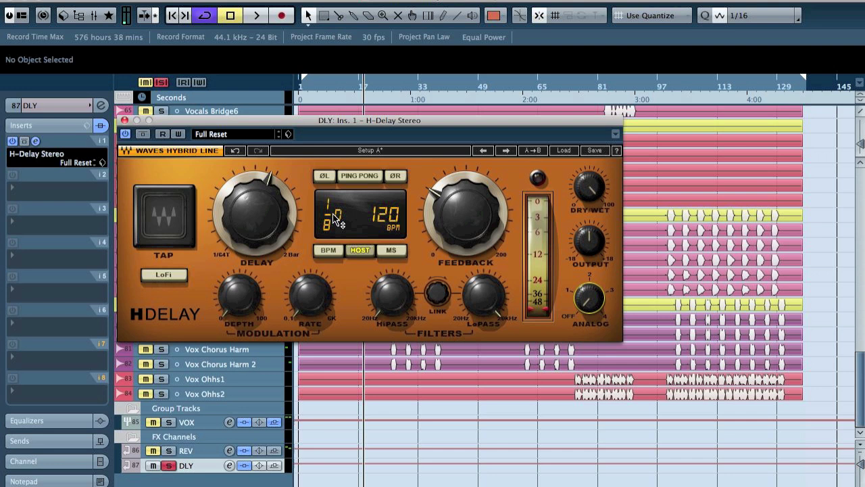
left_click_drag(255, 213, 256, 196)
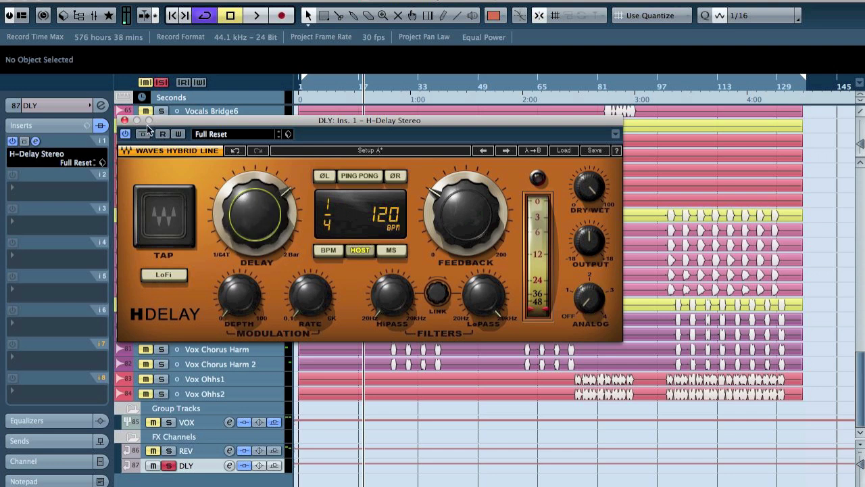
- Add a DLY send in the second send slot of the VOX group channel, with all solos deactivated
left_click(124, 121)
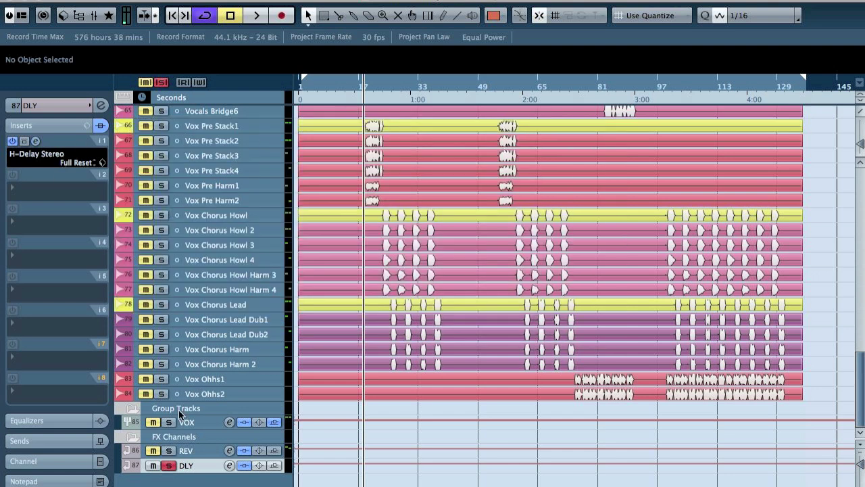
left_click(195, 424)
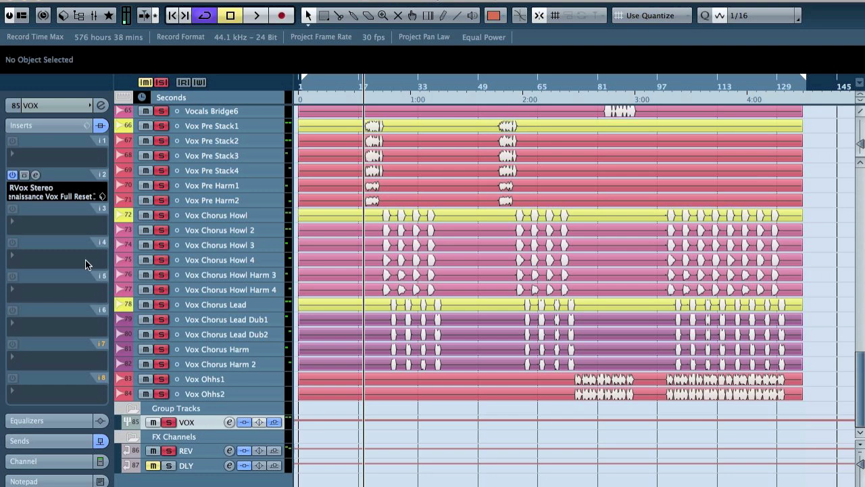
left_click(35, 440)
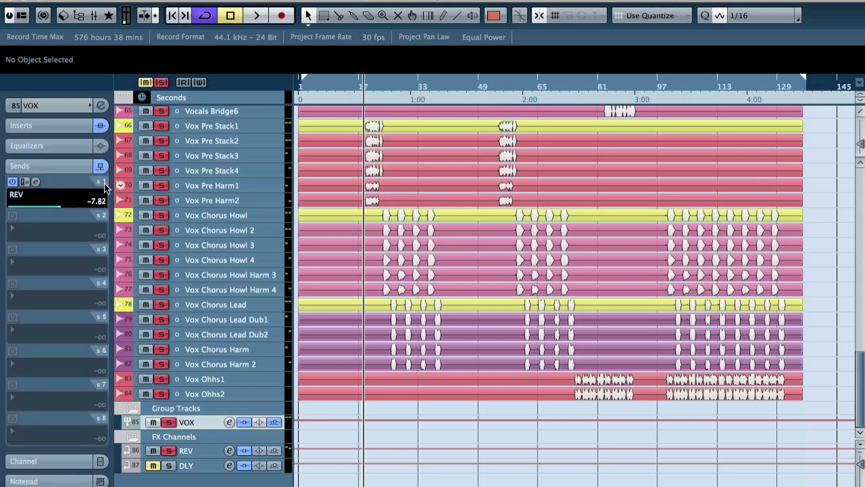
left_click(161, 82)
left_click(28, 234)
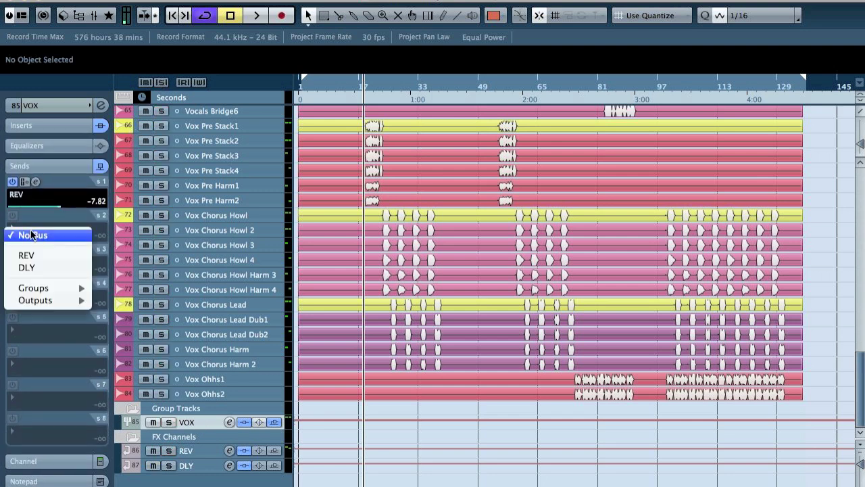
left_click(10, 209)
left_click(20, 229)
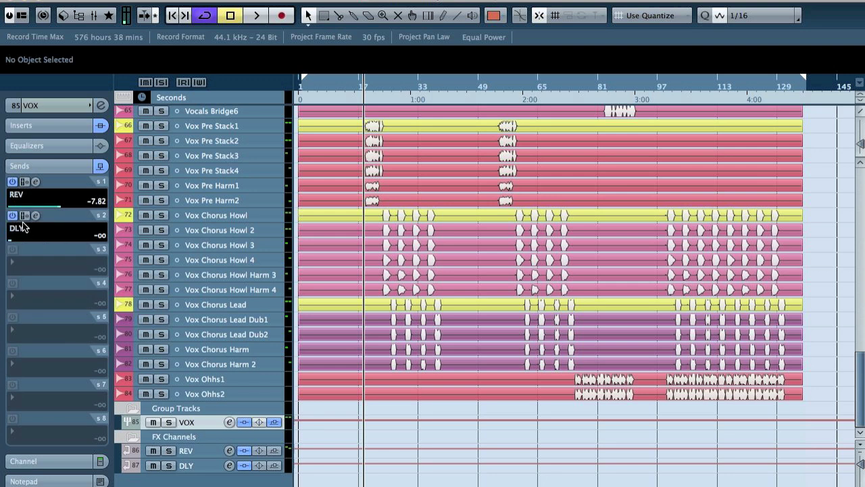
- Play the soloed VOX group and raise its DLY send level to -15.85
key("space")
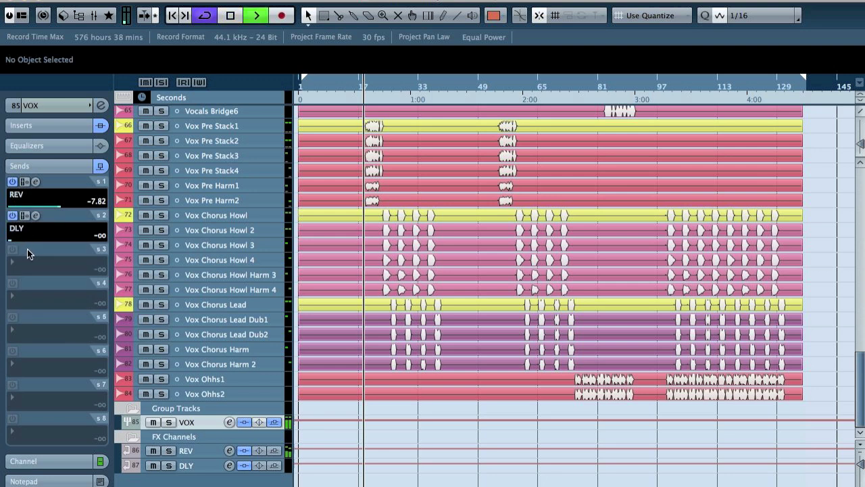
key("s")
left_click(25, 241)
left_click_drag(25, 242, 39, 243)
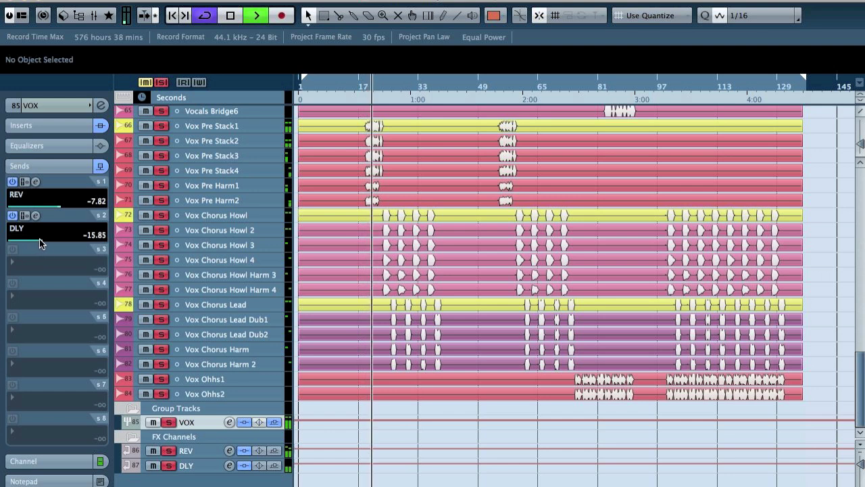
- Lower the low-pass filter of the DLY channel's H-Delay and set its delay time to 1/2, then resume playback
left_click(35, 215)
left_click_drag(471, 276, 469, 291)
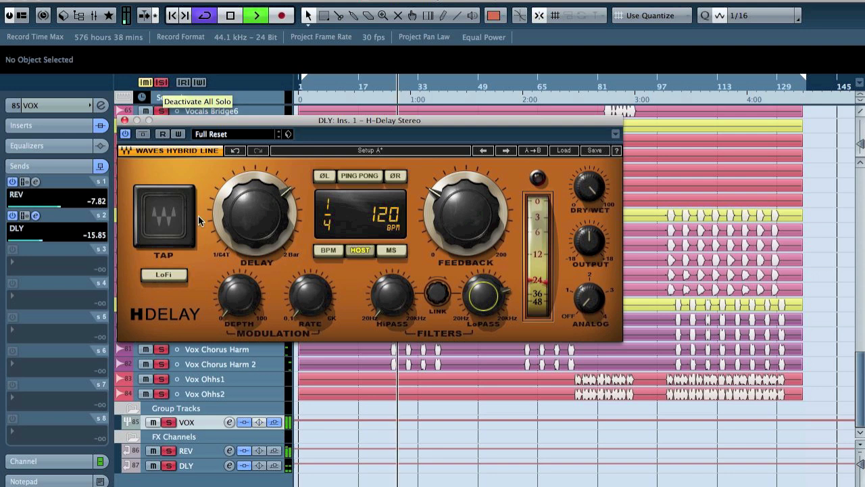
key("space")
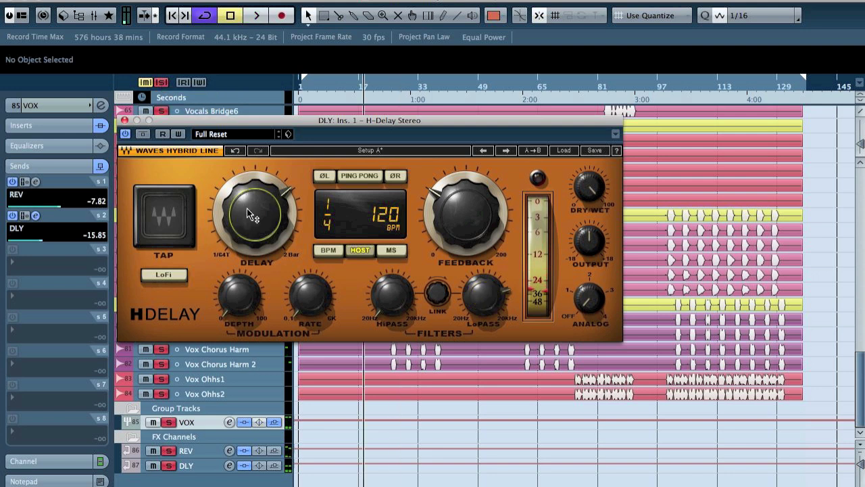
left_click_drag(256, 213, 255, 203)
key("space")
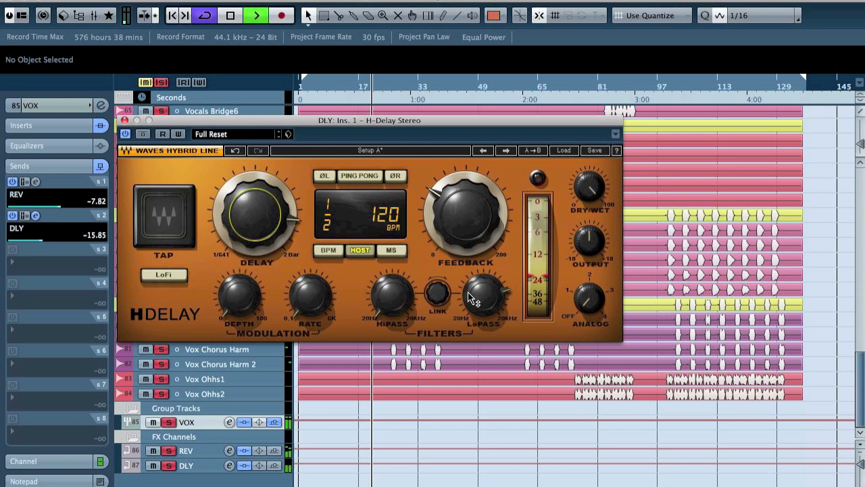
- Raise the H-Delay's high-pass filter and set its low-pass filter to about 3.63 kHz
left_click(392, 294)
left_click_drag(391, 294, 392, 273)
left_click(491, 307)
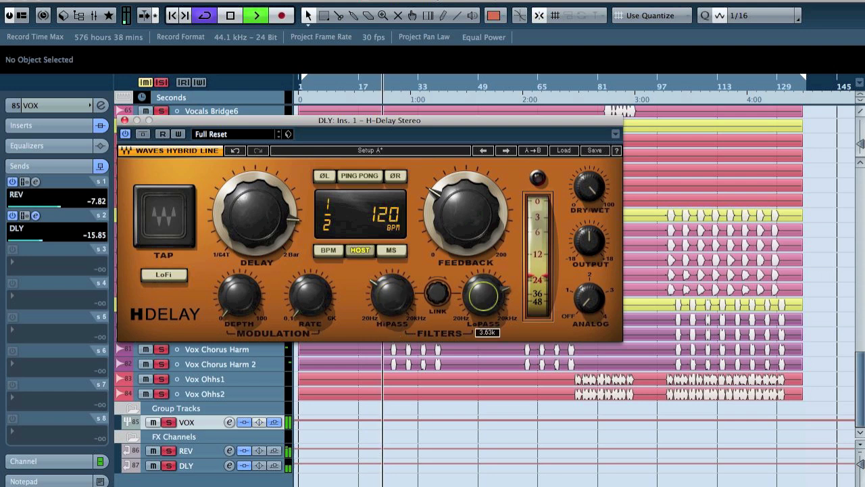
- Turn on Ping Pong for the H-Delay, clear all solos and stop playback
left_click(362, 176)
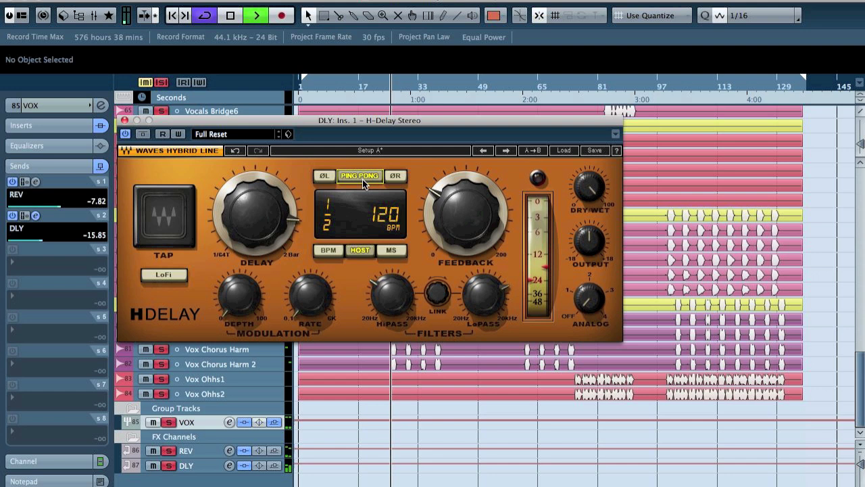
left_click(163, 84)
key("space")
- Move the DLY channel's H-Delay Stereo from the first insert slot to the second
left_click(183, 470)
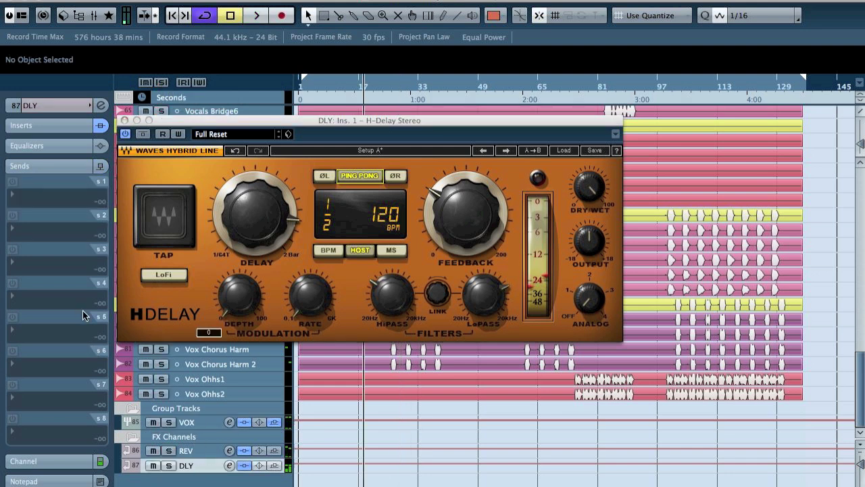
left_click(40, 126)
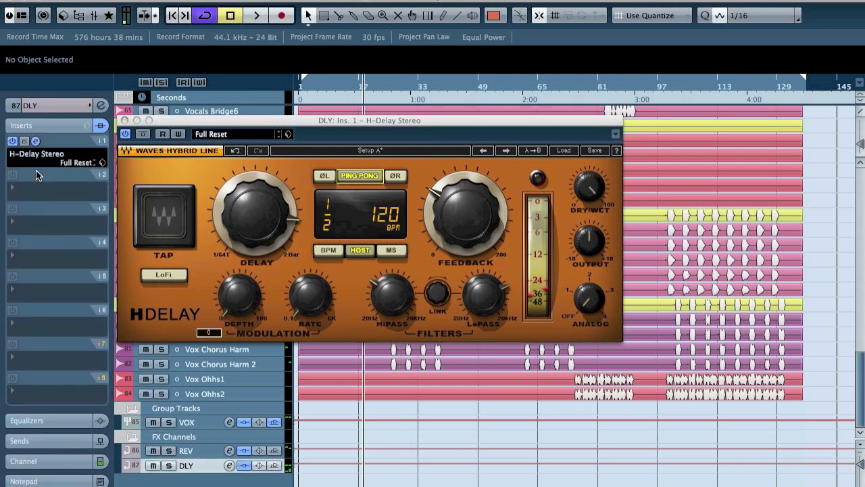
left_click_drag(51, 142, 51, 184)
left_click(46, 159)
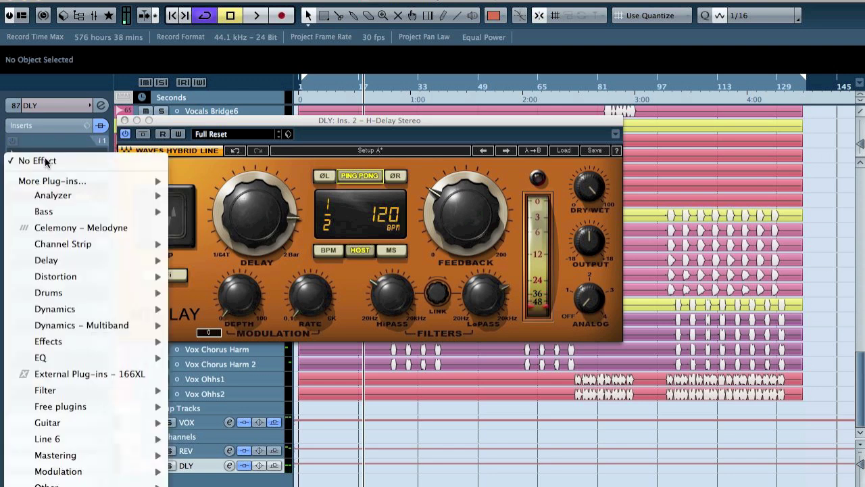
mouse_move(75, 357)
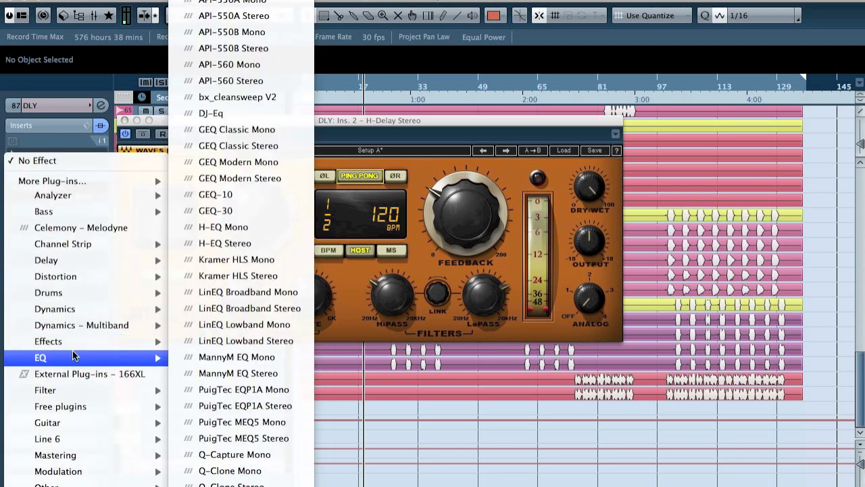
left_click(508, 122)
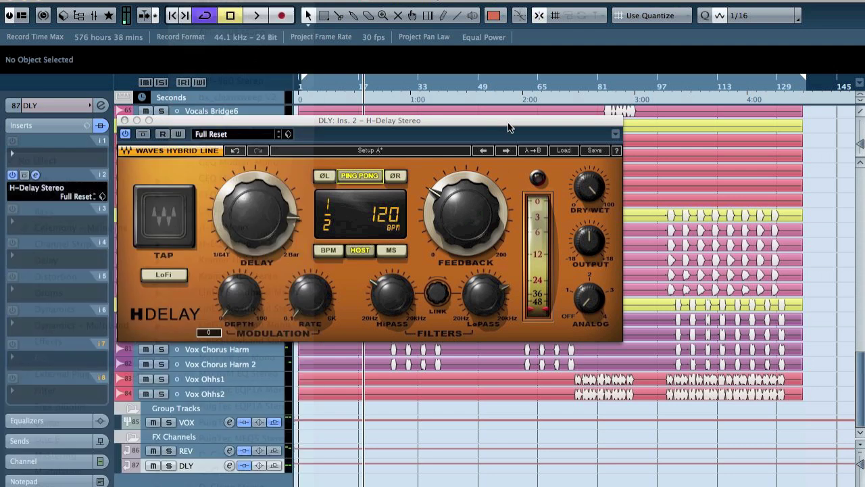
- Set the H-Delay's Dry/Wet to about 51 and load another H-Delay Stereo in the DLY channel's first insert slot
left_click_drag(589, 187, 589, 182)
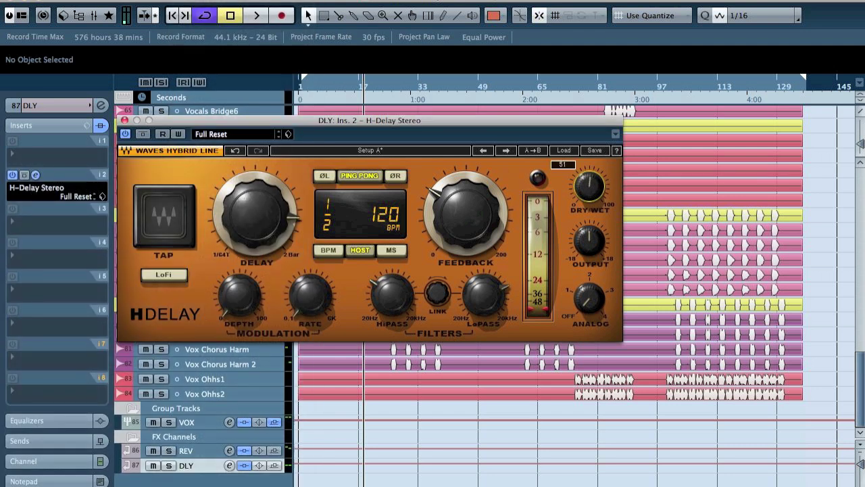
left_click(61, 164)
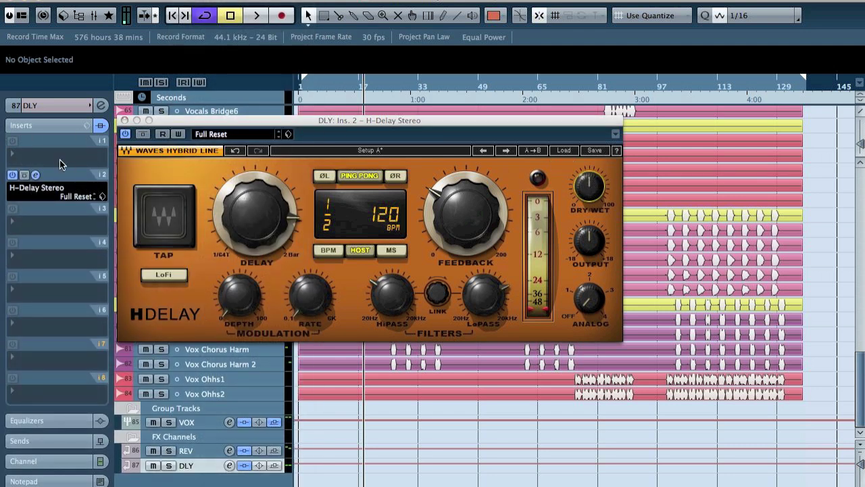
left_click(43, 154)
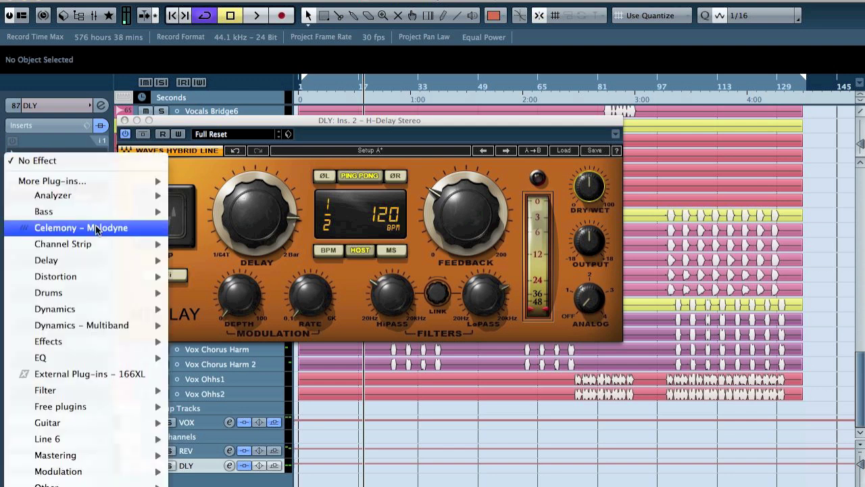
mouse_move(69, 262)
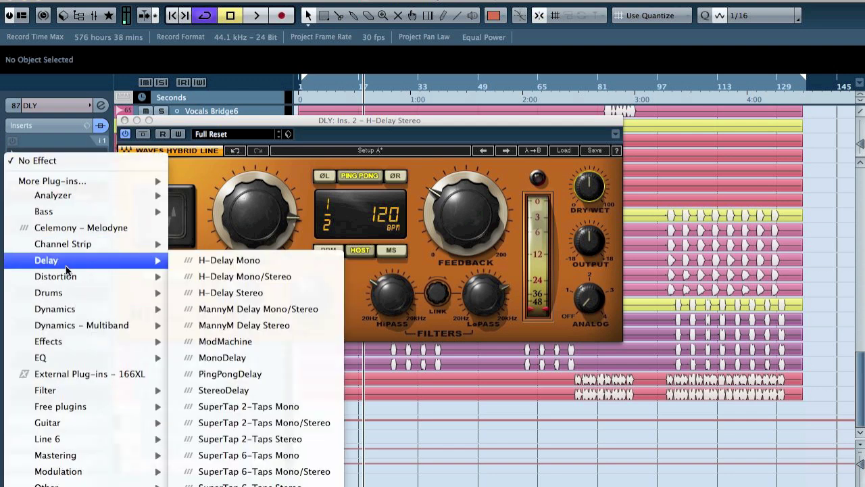
left_click(233, 292)
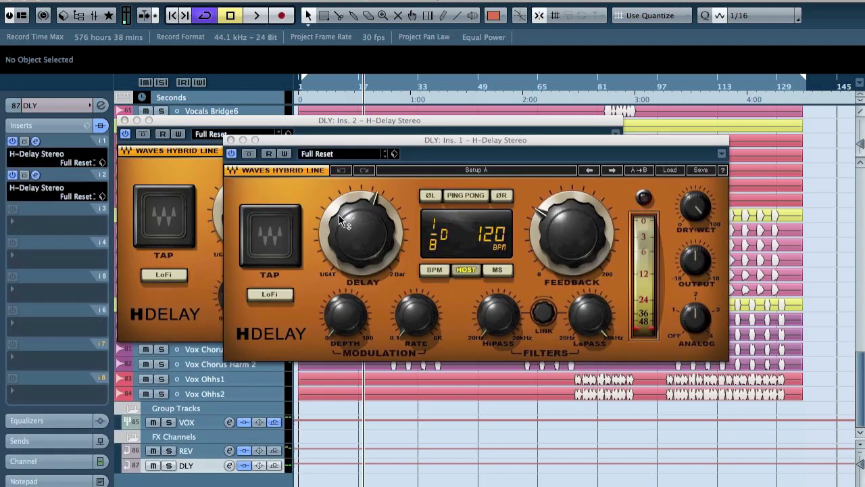
- Turn down the Analog setting and low-pass filter of the first-slot H-Delay during playback, and close both delay windows
left_click(700, 207)
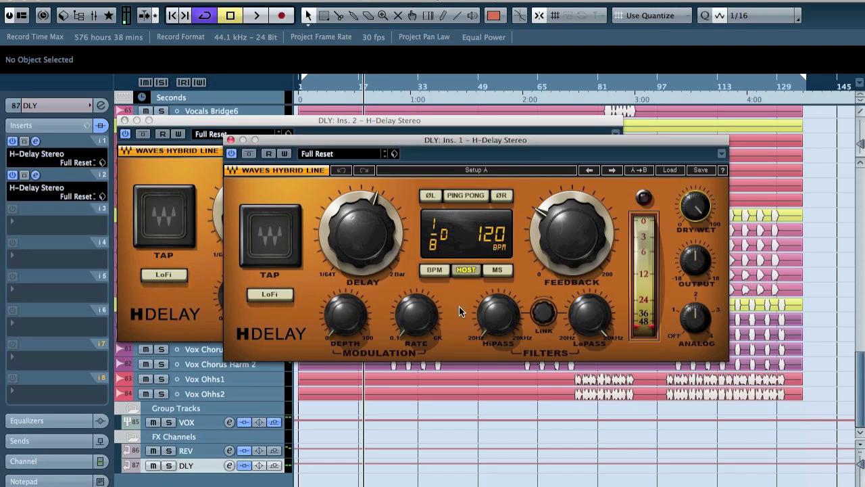
left_click_drag(703, 323, 703, 319)
key("space")
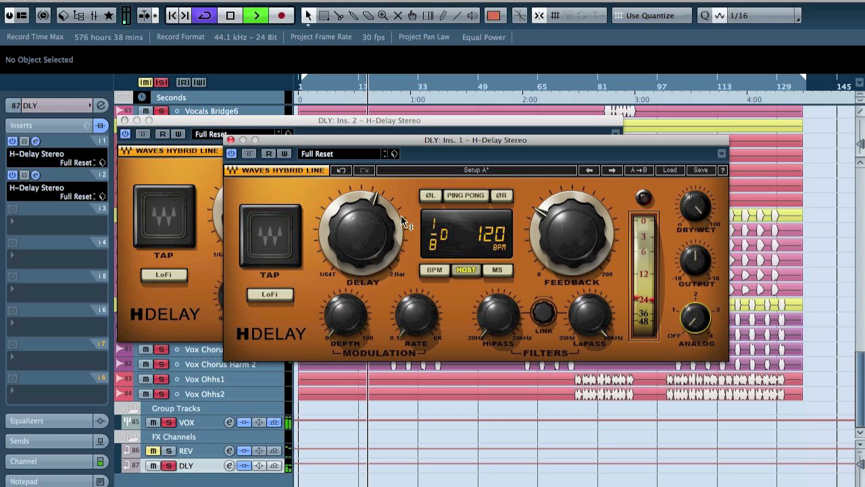
left_click_drag(589, 314, 589, 311)
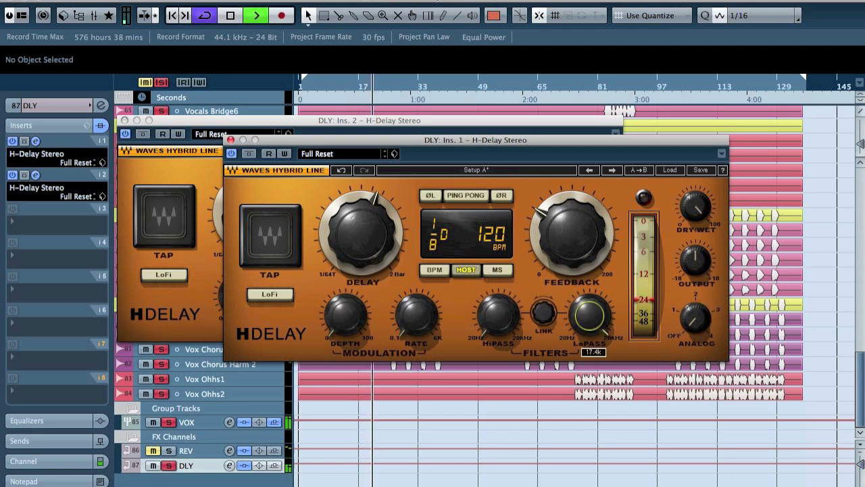
left_click(229, 140)
left_click(125, 120)
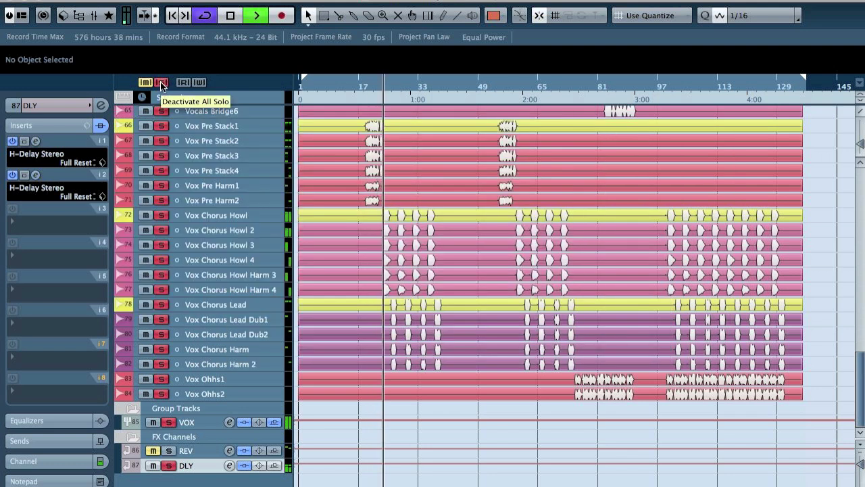
- Turn on Ping Pong for the first-slot H-Delay, close it, stop playback and deactivate all solos
left_click(71, 154)
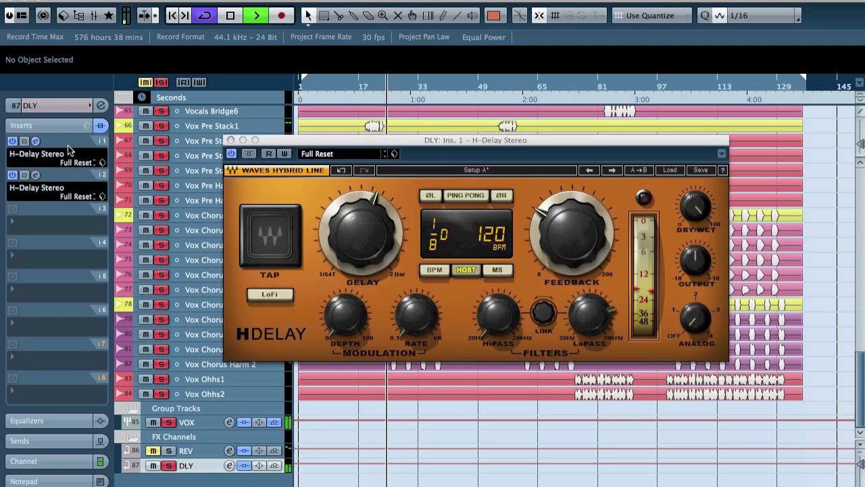
left_click(465, 194)
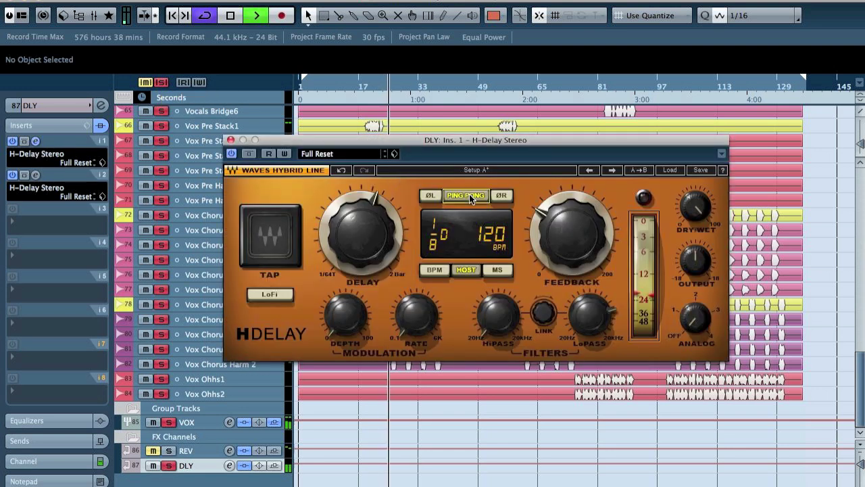
left_click(230, 140)
key("space")
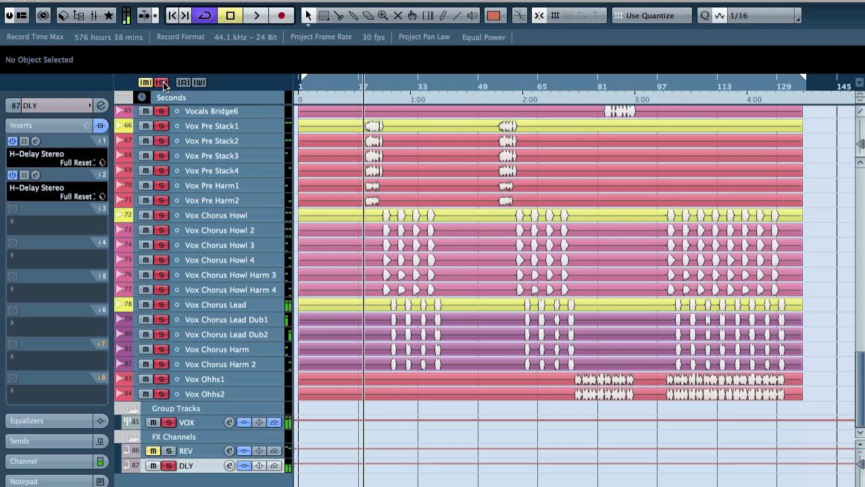
left_click(163, 81)
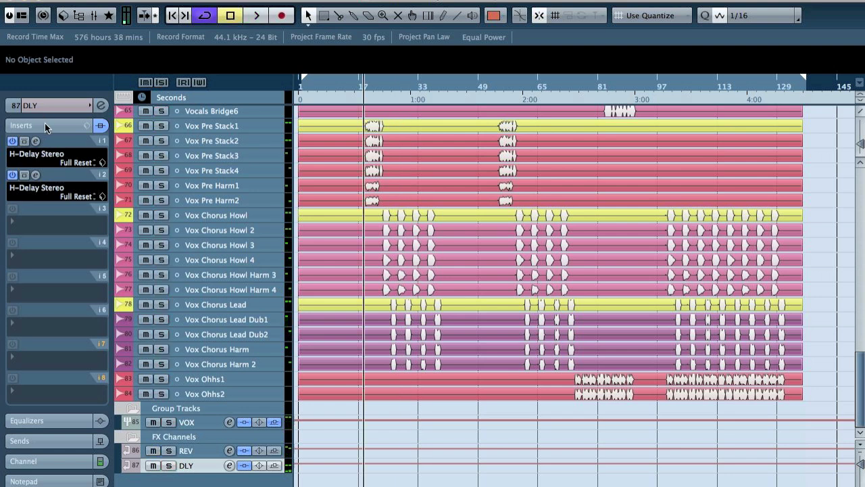
- Play the song from the start and add a REV send in the GTRS group's first send slot
key("Home")
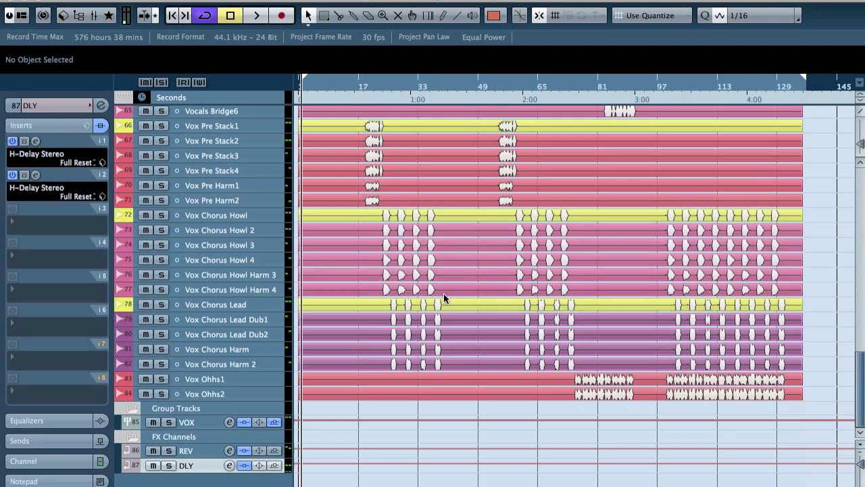
key("space")
scroll(397, 316, "up", 10)
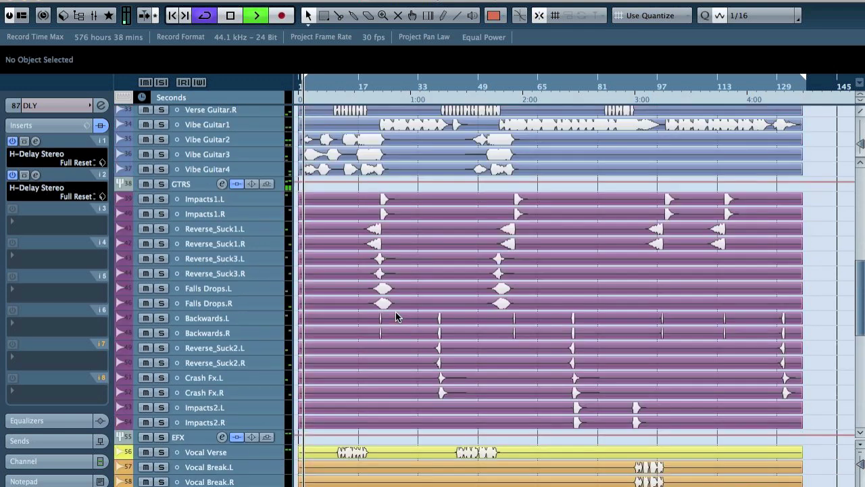
left_click(172, 184)
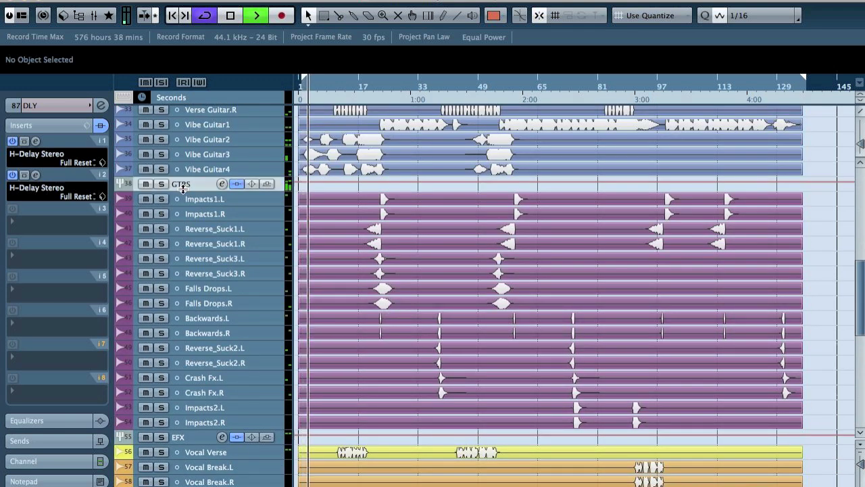
left_click(28, 438)
left_click(45, 200)
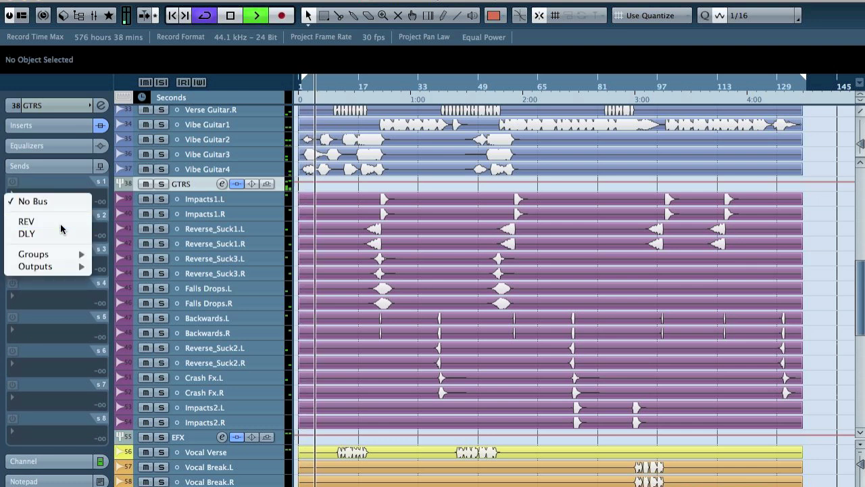
left_click(54, 221)
- Solo the GTRS group and set its REV send level to -9.31 during playback
key("s")
left_click_drag(14, 206, 54, 204)
key("s")
key("s")
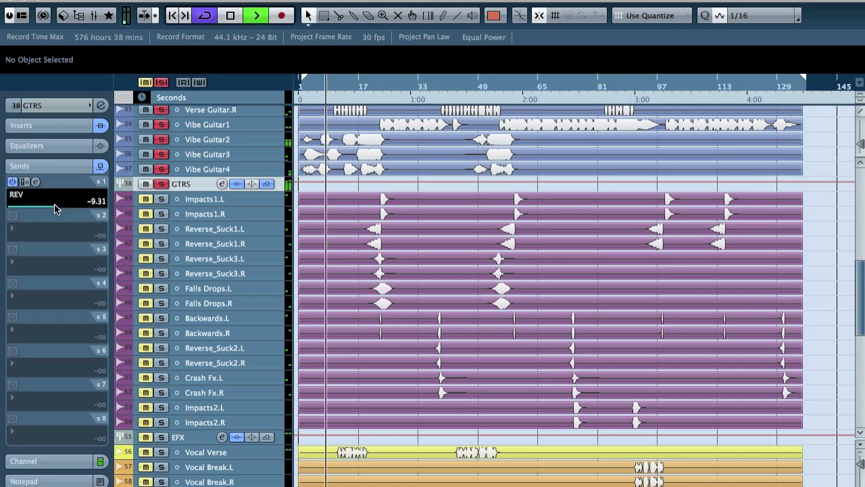
- Take the GTRS group out of solo and stop playback
key("s")
scroll(423, 237, "up", 15)
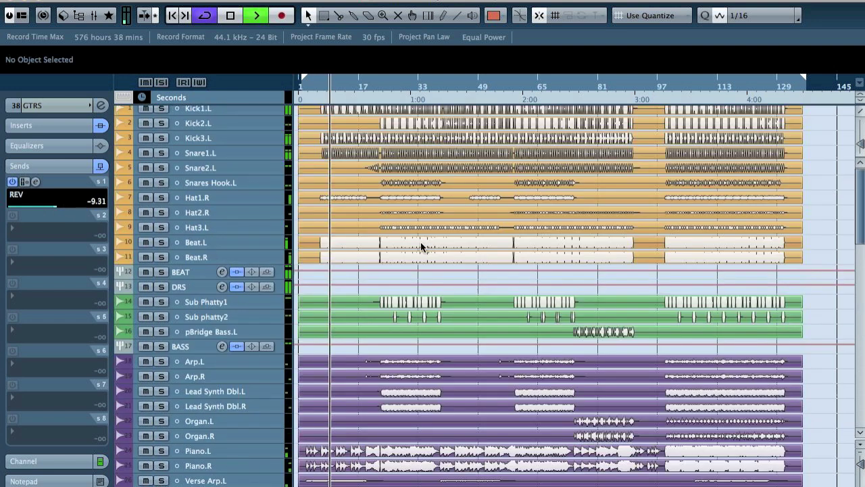
key("space")
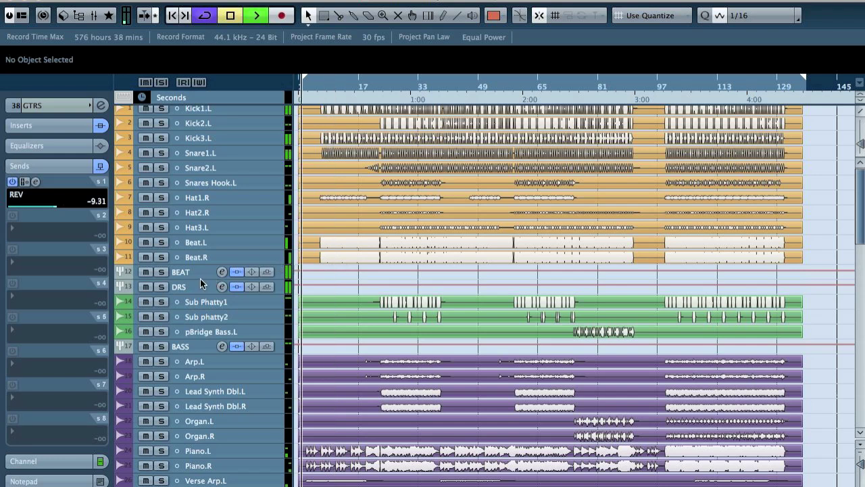
- Add a stereo FX channel track with no effect and name it DR RV
key("ctrl+t")
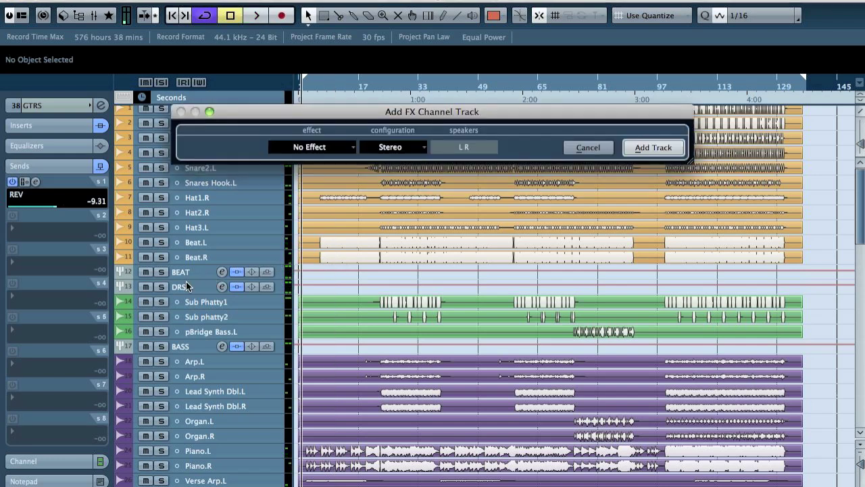
left_click(338, 147)
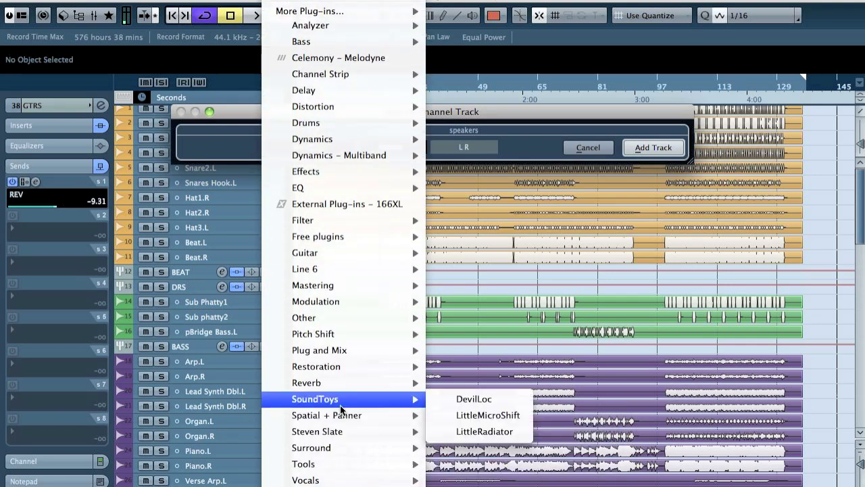
left_click(530, 133)
left_click(653, 147)
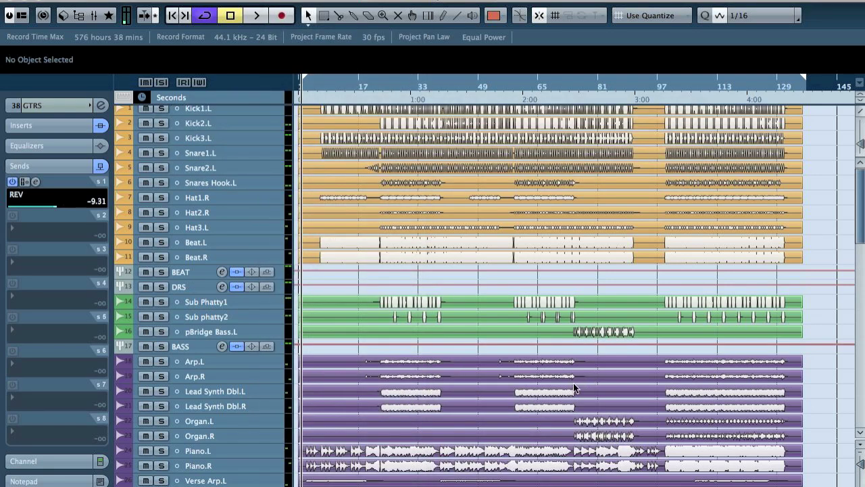
double_click(198, 466)
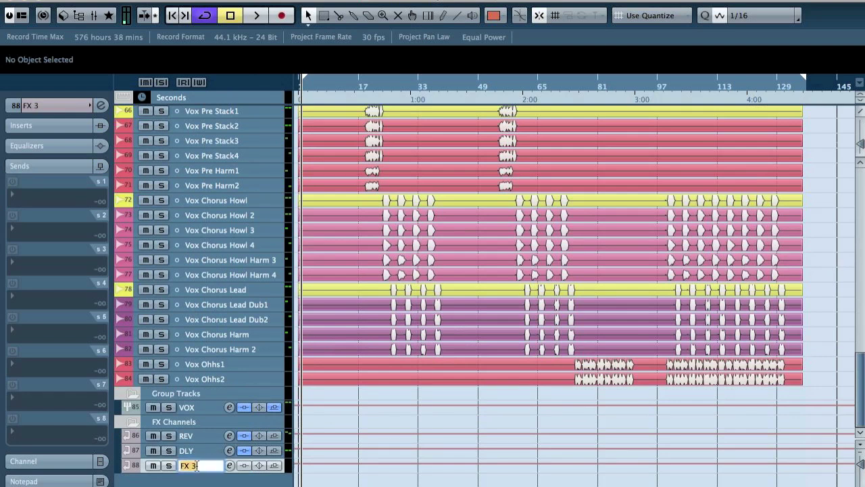
key("Return")
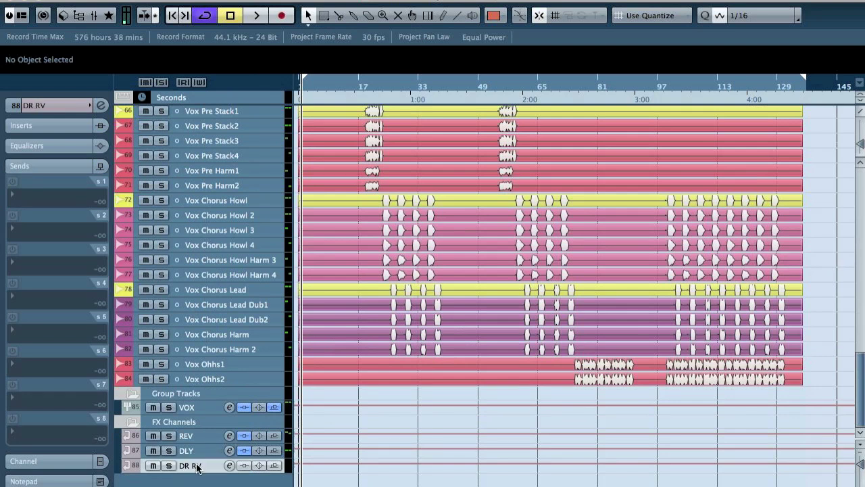
key("Return")
- Insert the RVerb Stereo reverb in the DR RV channel's second insert slot
left_click(74, 256)
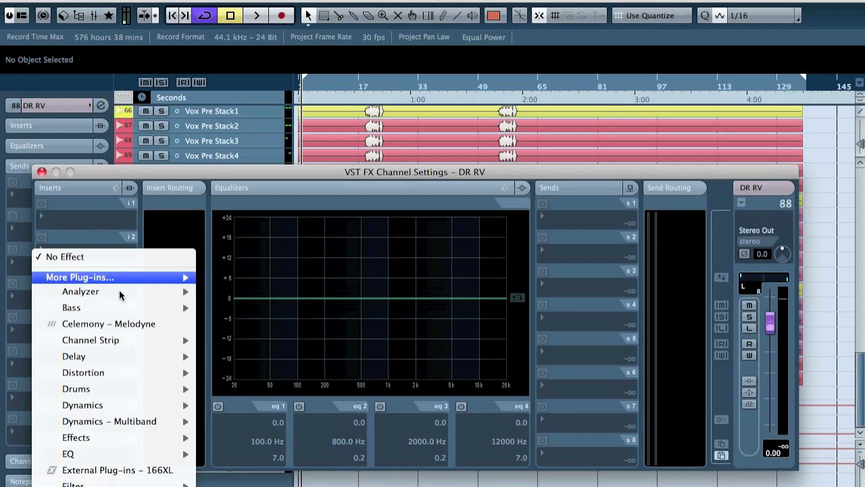
scroll(101, 372, "down", 5)
scroll(81, 446, "down", 2)
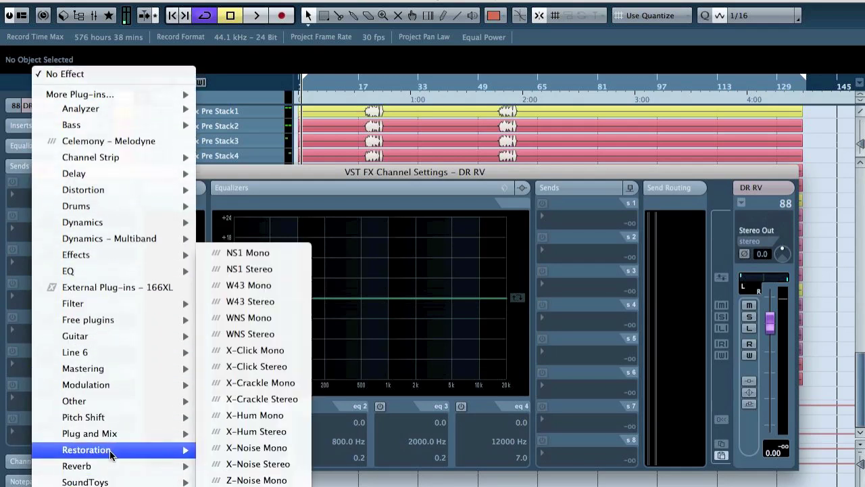
mouse_move(76, 465)
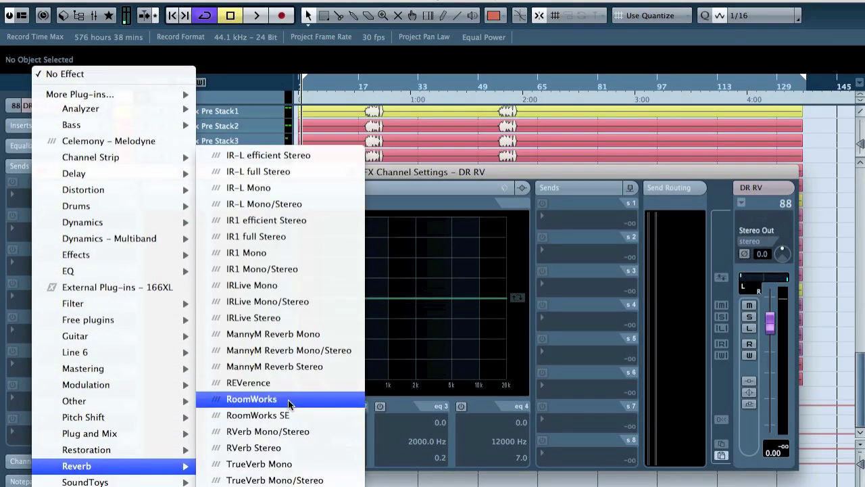
left_click(290, 447)
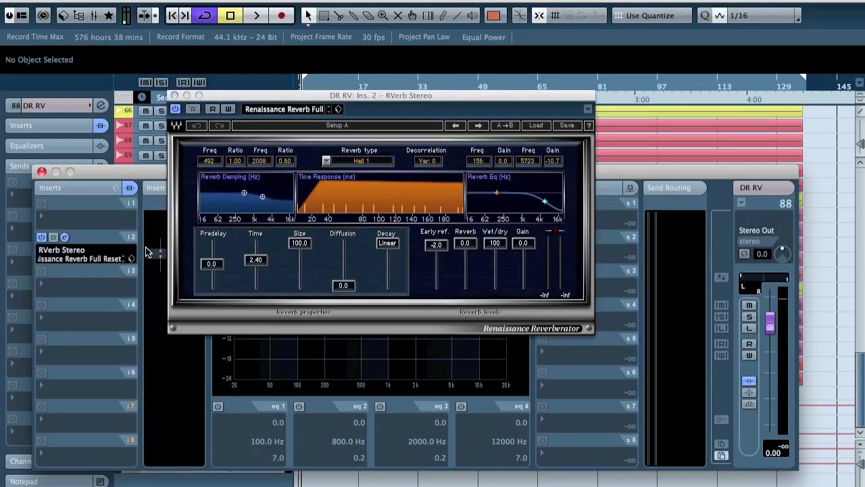
- Load the Nice Room user preset in RVerb, and close the reverb and channel settings windows
left_click(535, 125)
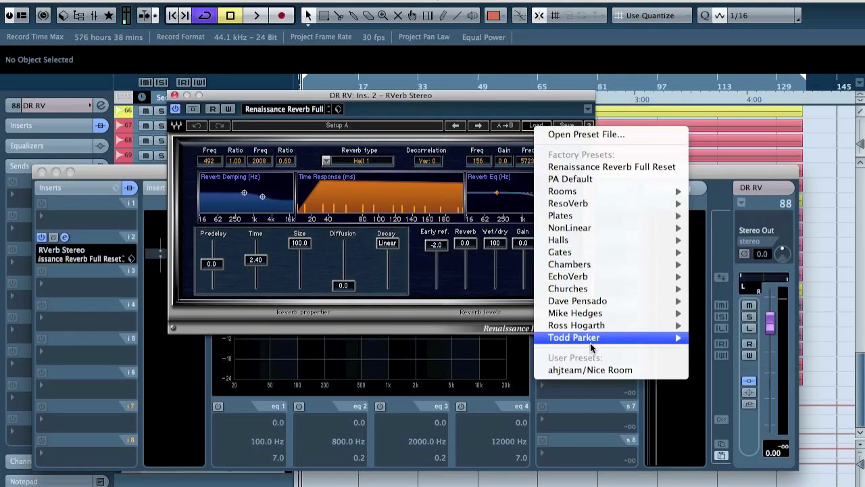
left_click(581, 367)
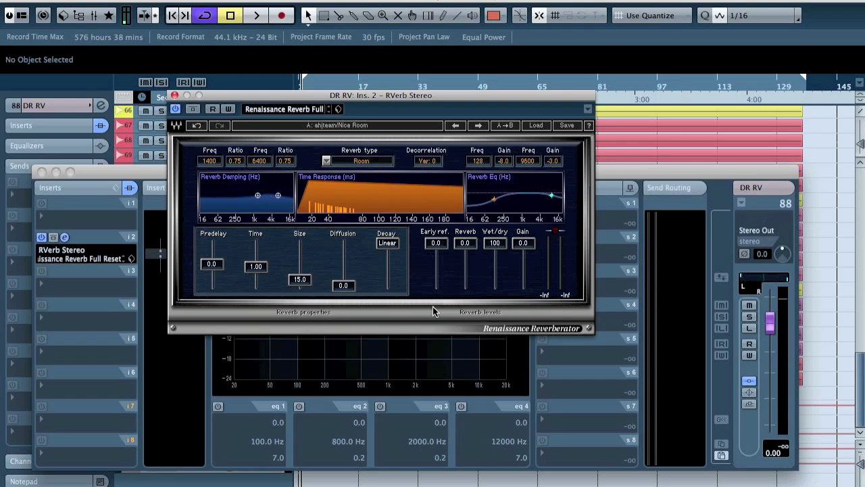
left_click(175, 95)
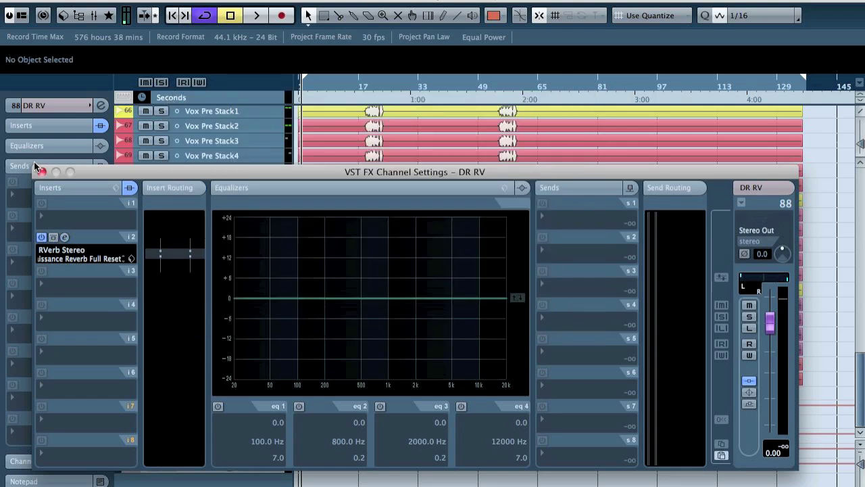
left_click(41, 172)
- Solo the DRS group and add an active DR RV send at -18.72 in its first send slot
scroll(442, 296, "up", 15)
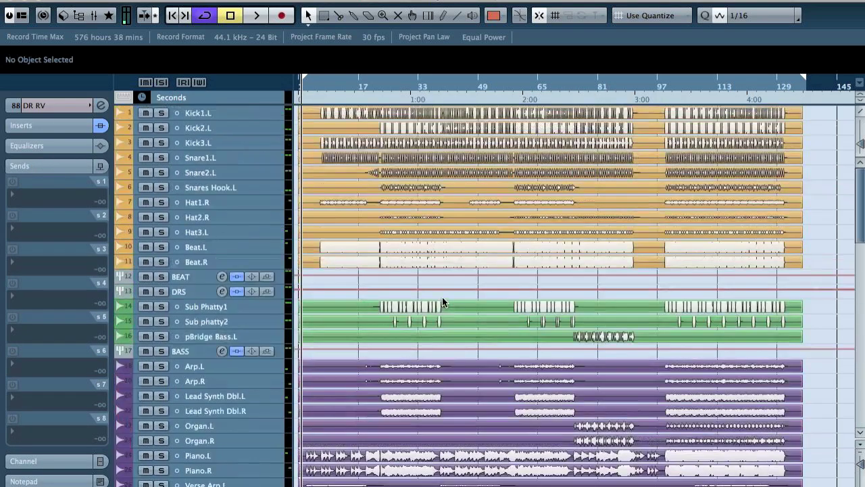
left_click(184, 292)
key("s")
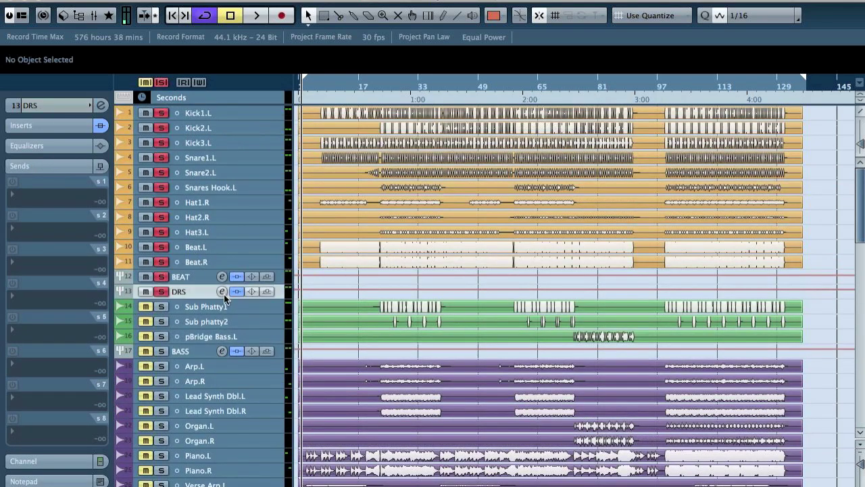
left_click(26, 200)
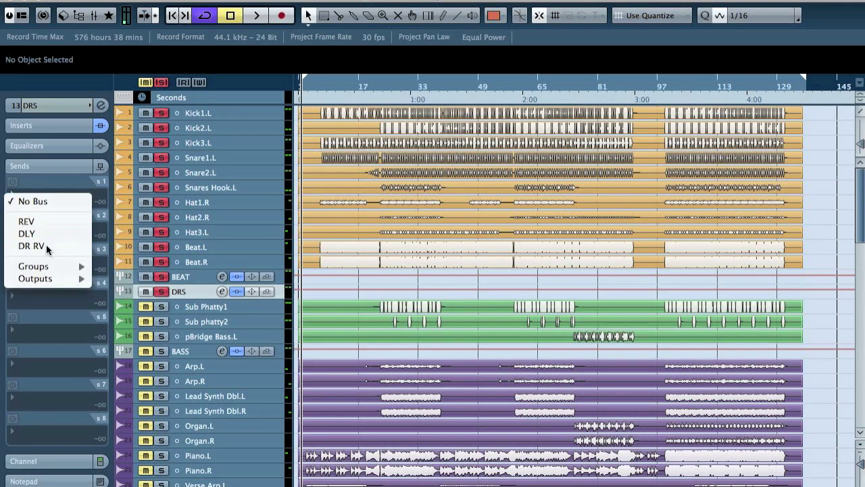
left_click(12, 186)
left_click_drag(31, 210, 35, 210)
- Play from the start of the first chorus, compare the DRS group with its DR RV send off and on, and set the send to -9.58
key("space")
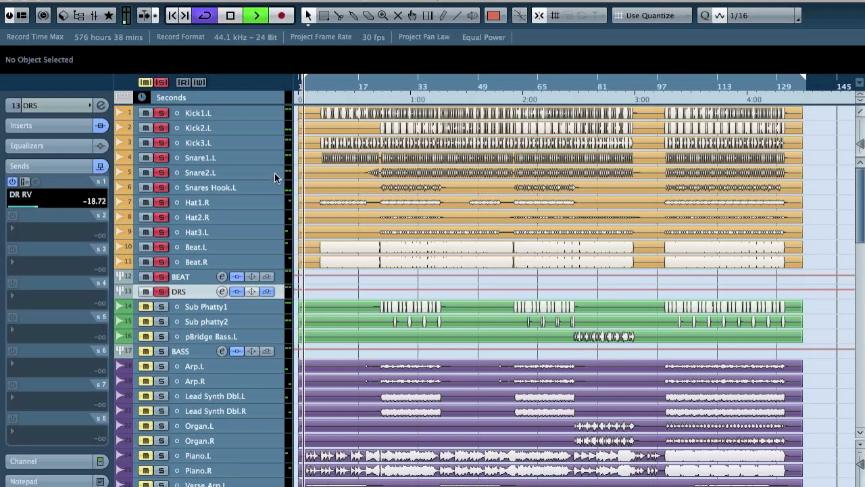
left_click(378, 86)
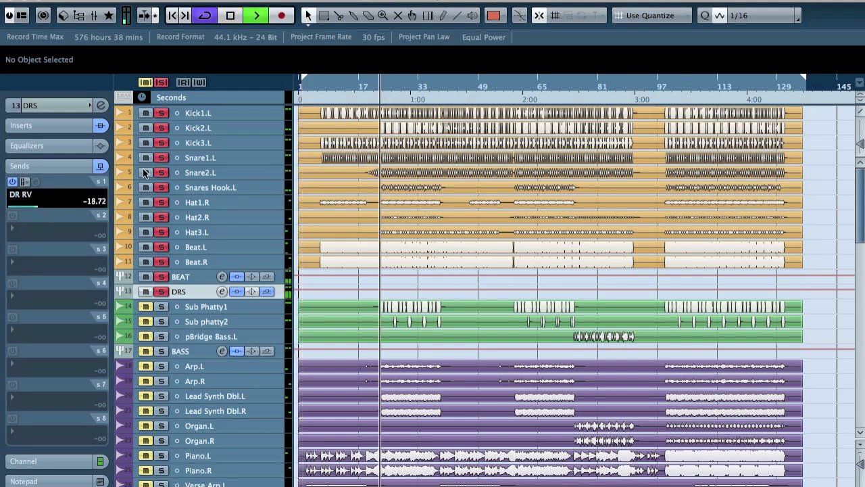
mouse_move(35, 206)
left_mouse_down()
mouse_move(76, 208)
mouse_move(46, 210)
left_mouse_up()
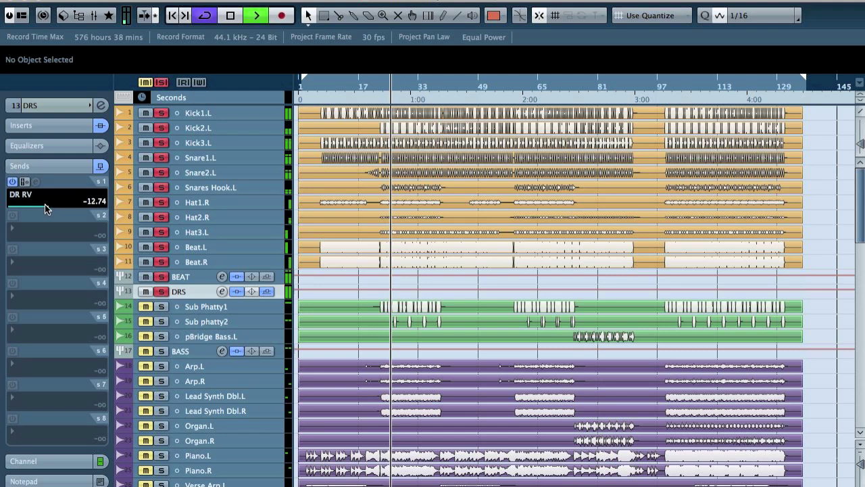
left_click(12, 183)
left_click(12, 183)
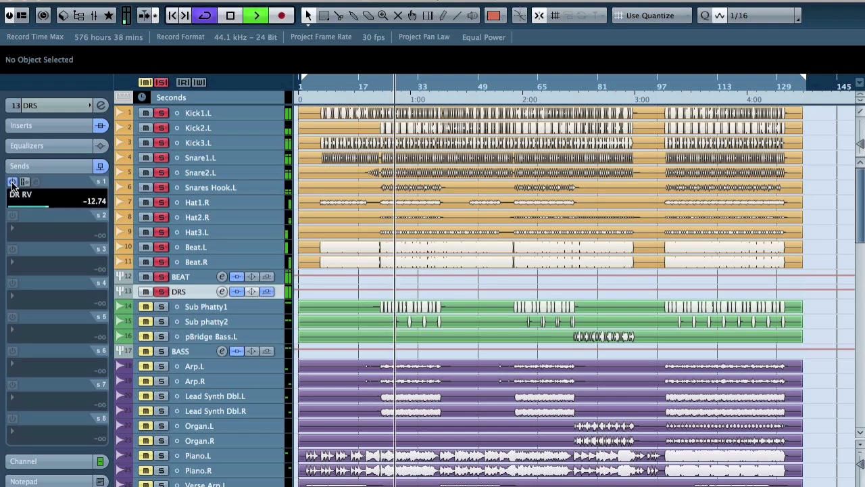
left_click(51, 207)
left_click_drag(51, 205, 56, 204)
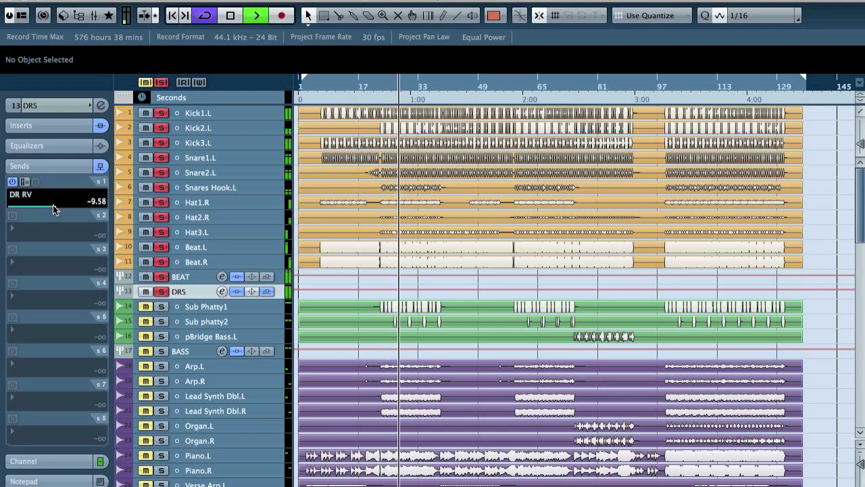
- Make the DRS group's DR RV send pre-fader, audition it with the group volume fully down, reset the volume to 0.00 and stop playback
scroll(331, 233, "down", 15)
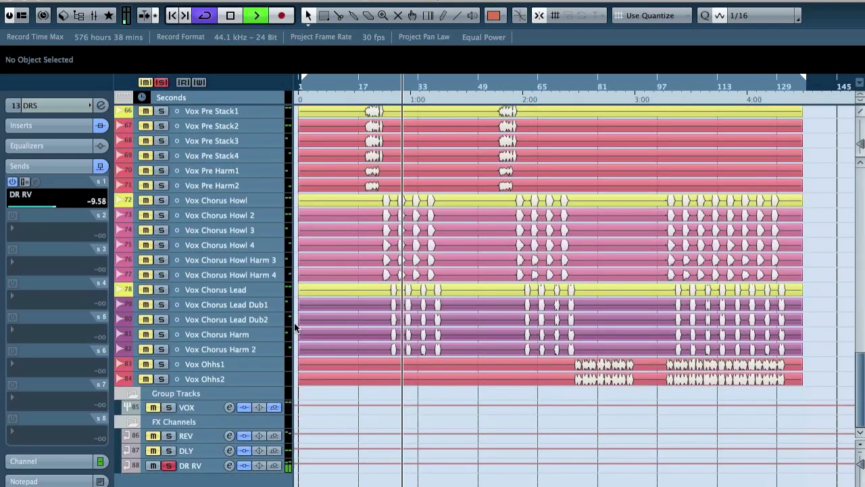
scroll(335, 212, "up", 15)
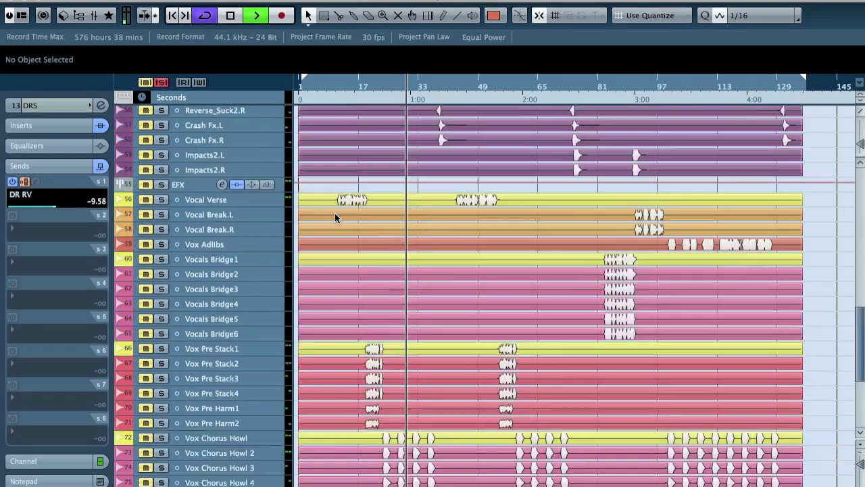
left_click(50, 108)
left_click(67, 173)
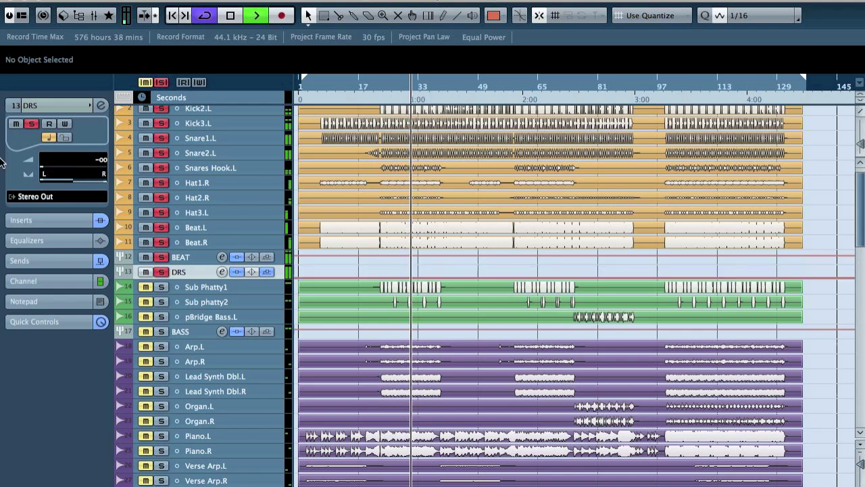
left_click(53, 169, "ctrl")
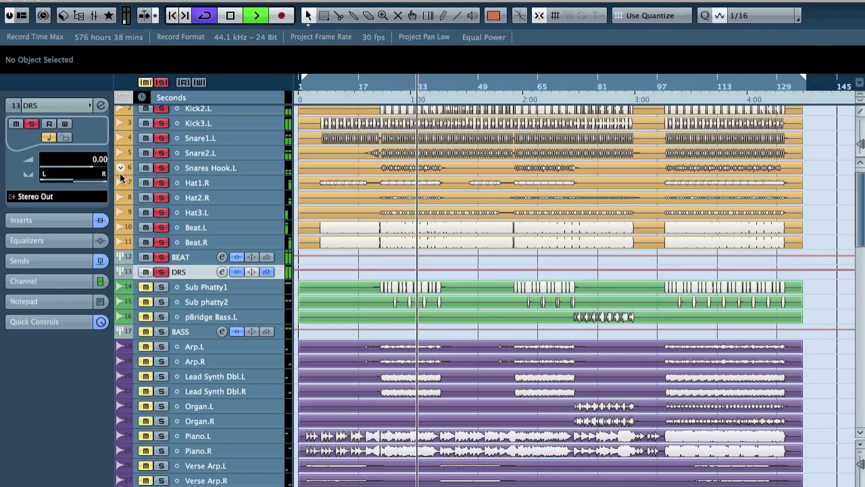
key("space")
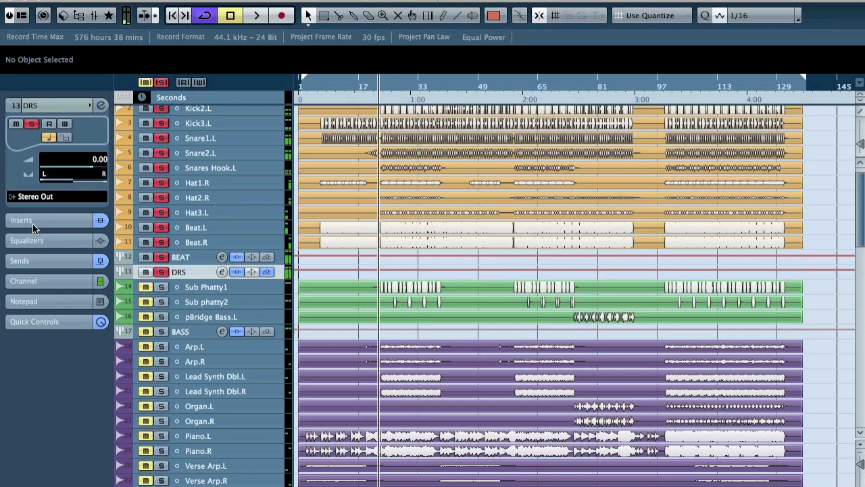
- Check the DRS inserts, deactivate all solos and set the group's DR RV send level to -2.98 during playback
left_click(33, 223)
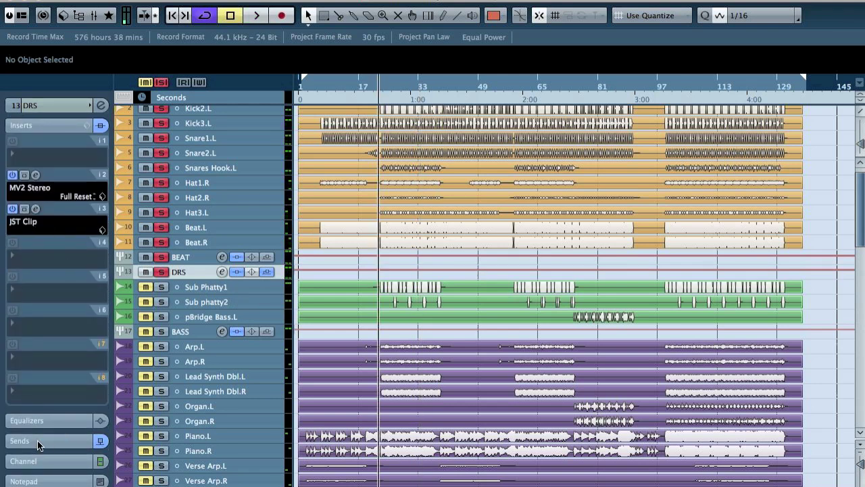
left_click(38, 440)
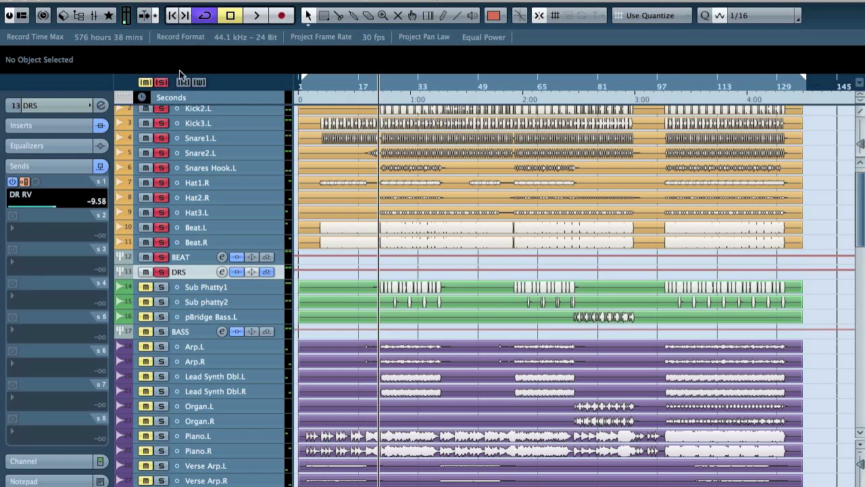
left_click(161, 82)
key("space")
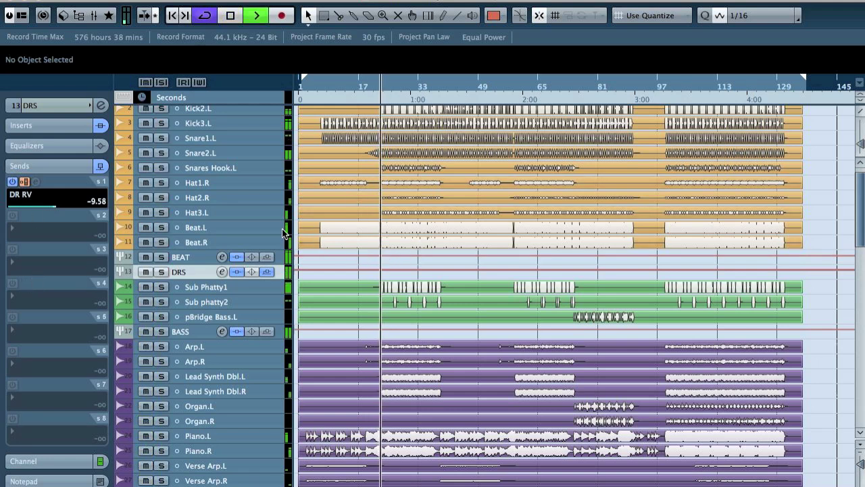
mouse_move(56, 204)
left_mouse_down()
mouse_move(83, 209)
mouse_move(73, 210)
left_mouse_up()
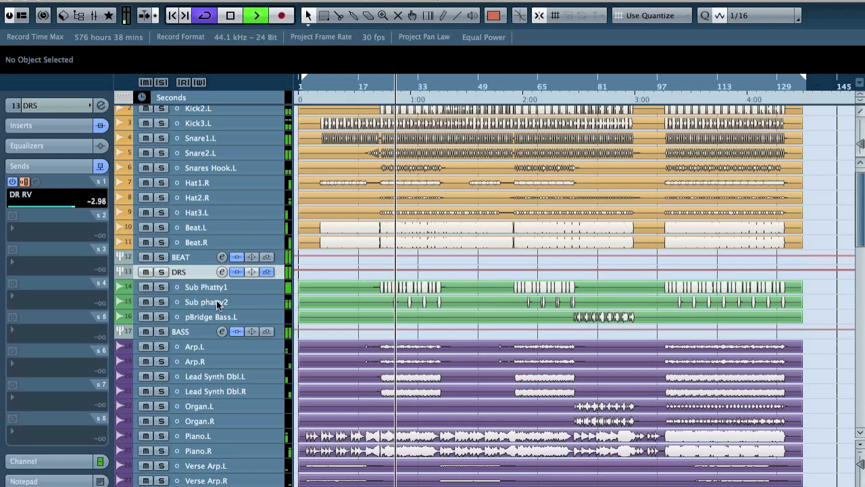
- Solo the KBS group and add an active DR RV send at -4.48 in its first send slot
scroll(197, 407, "down", 5)
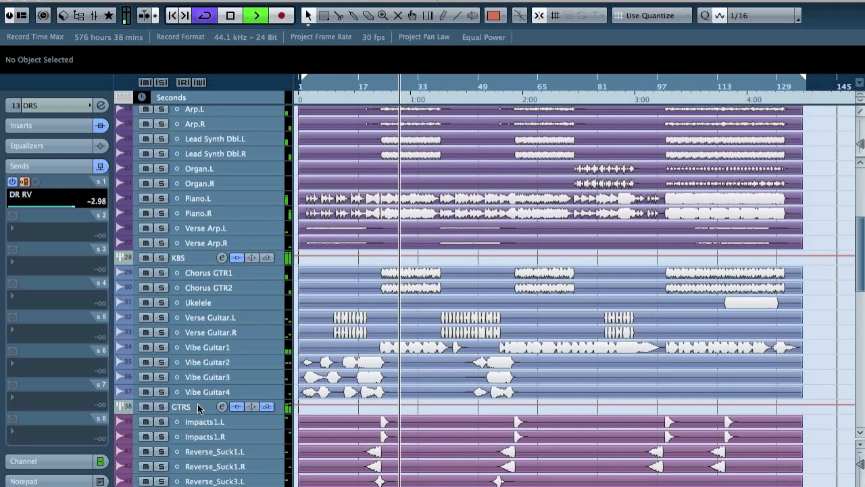
left_click(189, 258)
left_click(41, 188)
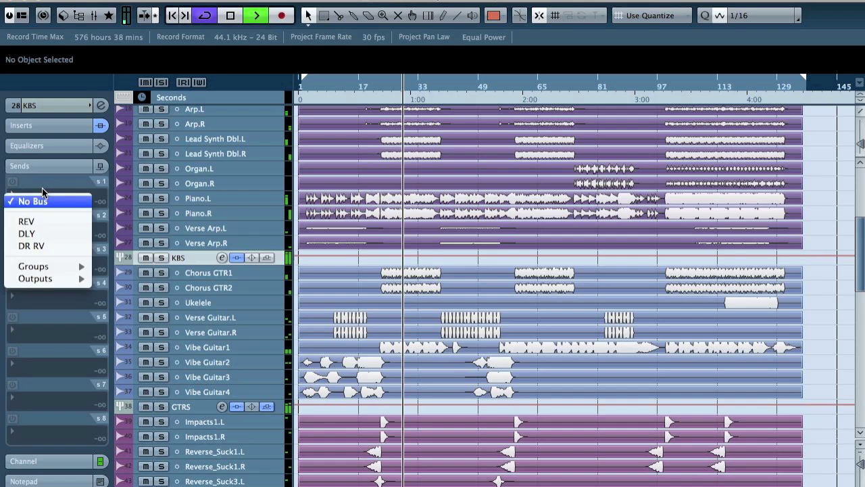
left_click(54, 245)
key("s")
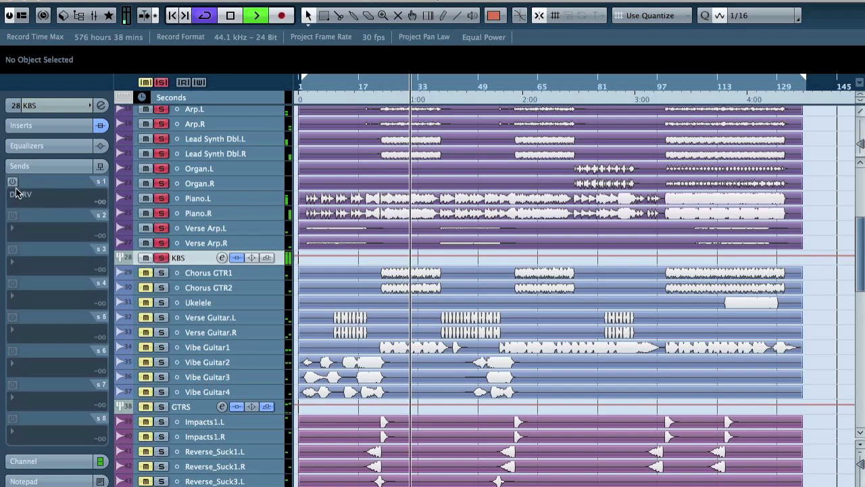
left_click(12, 181)
left_click_drag(31, 206, 69, 209)
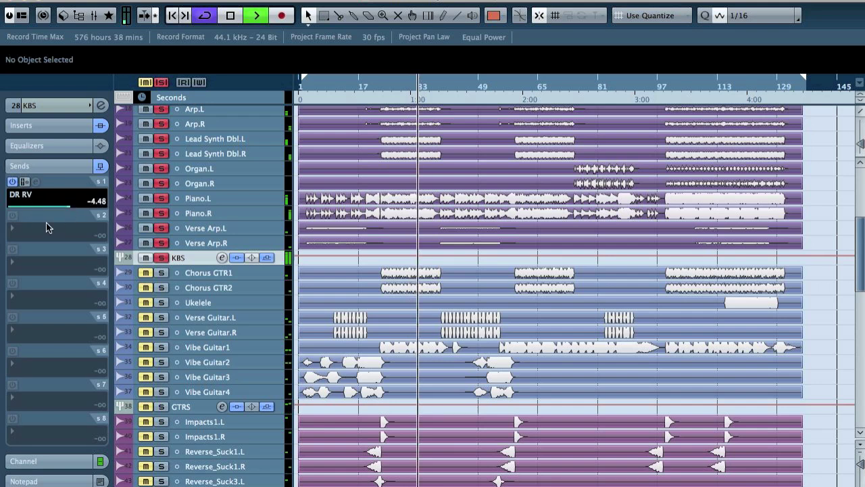
- Add an active DLY send at -13.72 in the KBS group's second send slot and briefly audition it
key("space")
left_click(46, 228)
left_click(51, 265)
left_click(10, 215)
mouse_move(37, 239)
left_mouse_down()
mouse_move(60, 238)
mouse_move(45, 237)
left_mouse_up()
key("space")
key("space")
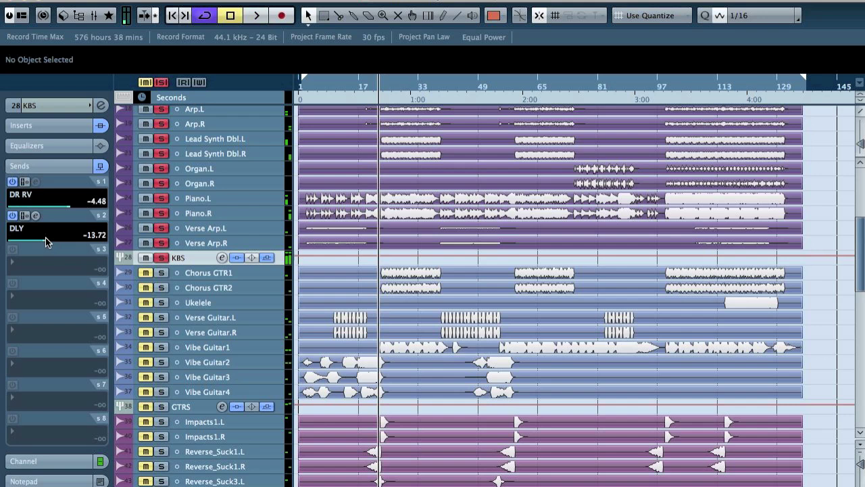
- Add an active REV send in the KBS group's third slot, set it to -15.85 during playback and deactivate all solos
left_click(21, 267)
left_click(40, 290)
left_click(12, 250)
left_click_drag(27, 272, 48, 279)
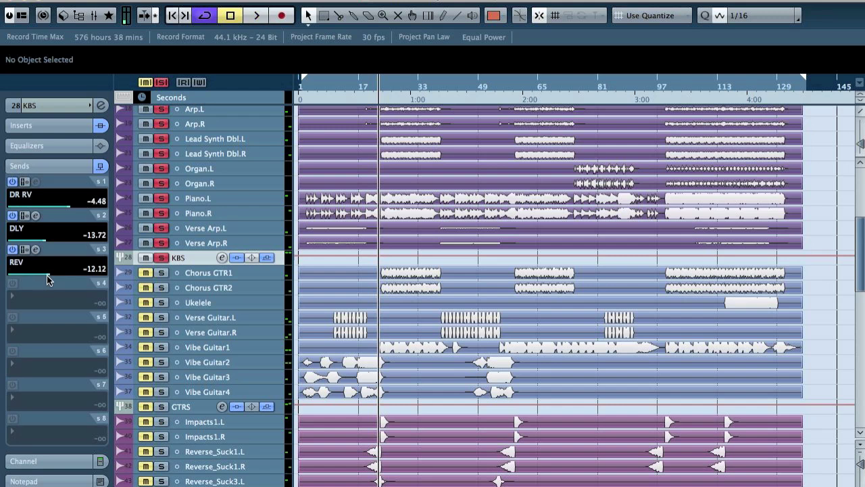
key("space")
mouse_move(49, 273)
left_mouse_down()
mouse_move(72, 273)
mouse_move(40, 277)
left_mouse_up()
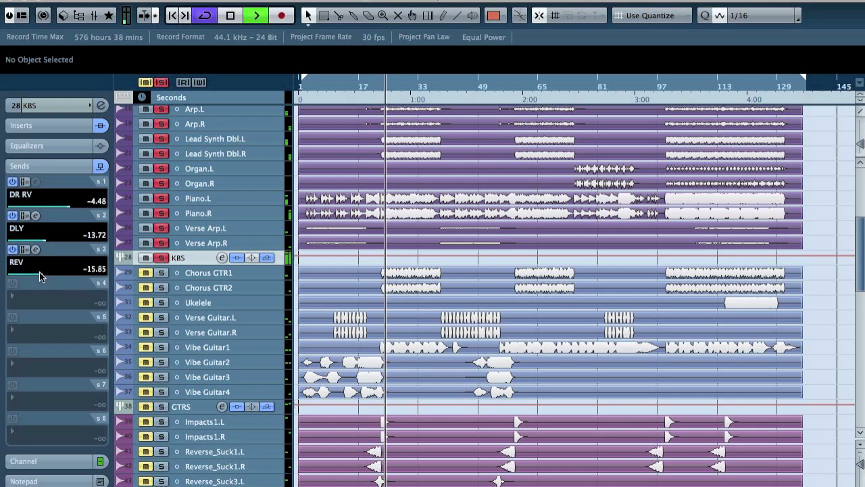
left_click(161, 82)
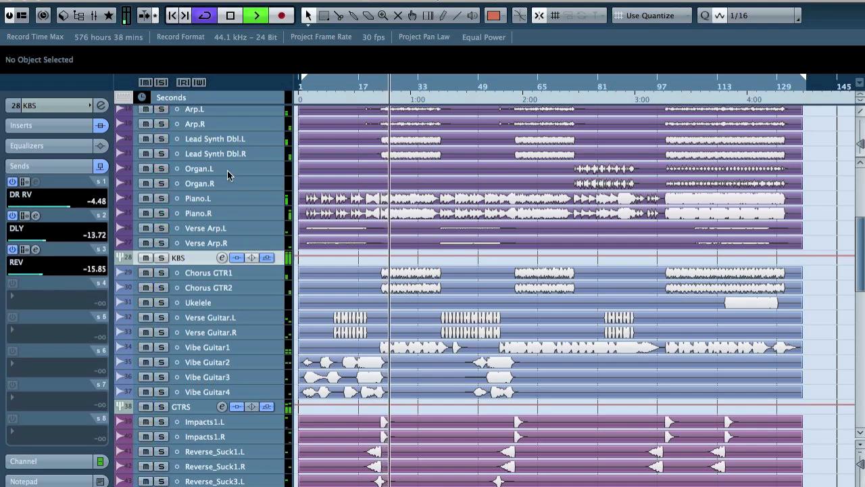
- Add an active DLY send at -17.02 in the GTRS group's second send slot while the full mix plays
left_click(181, 407)
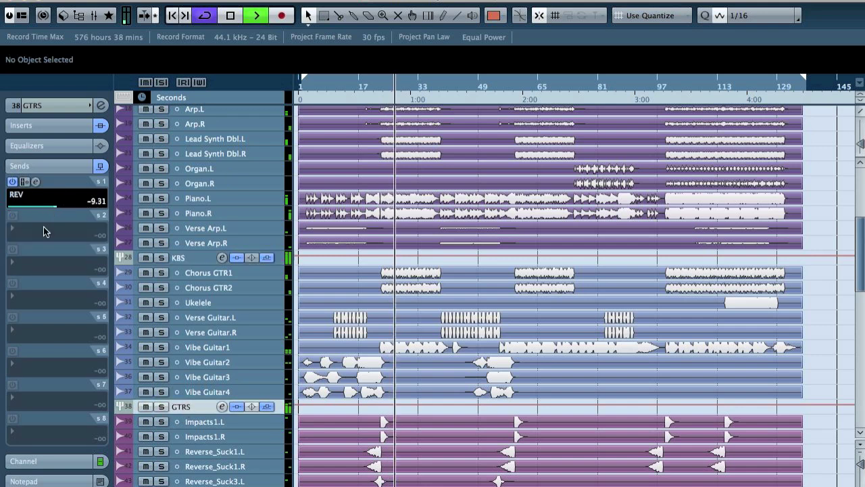
left_click(41, 226)
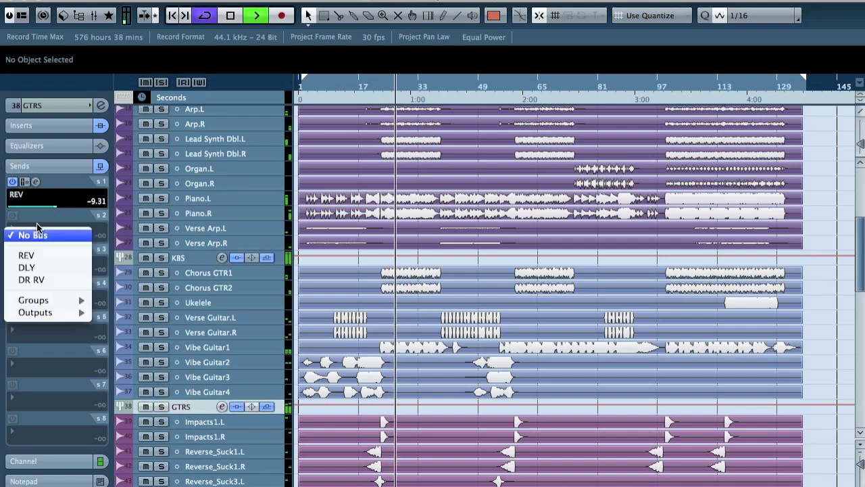
left_click(51, 266)
left_click_drag(24, 242, 35, 252)
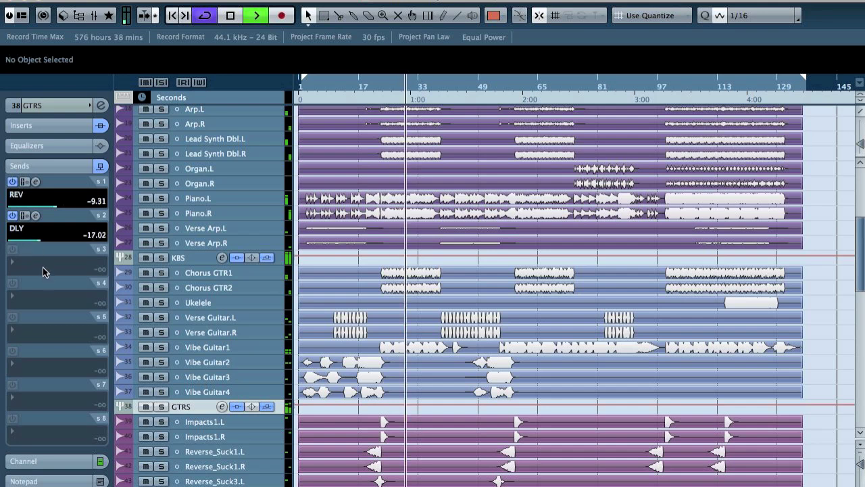
left_click(42, 268)
left_click(69, 248)
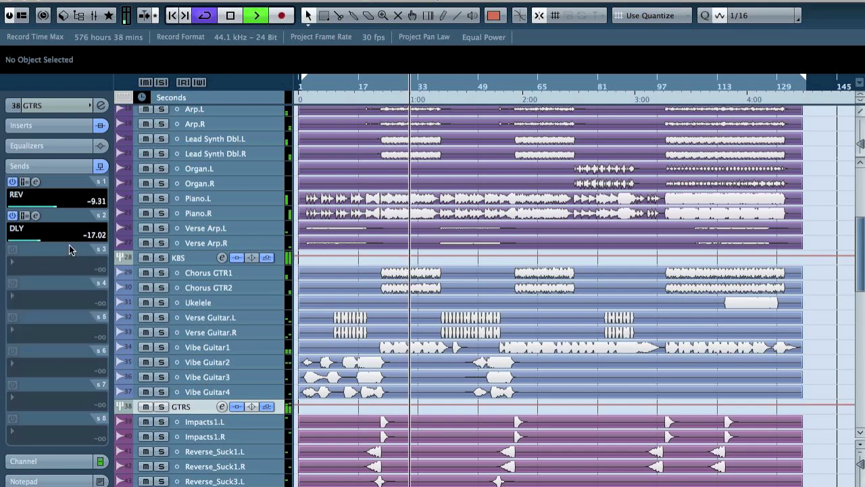
- Inspect the L2 limiter on the Stereo Out in the mixer, resetting its meter readings, and close its window
scroll(318, 291, "down", 15)
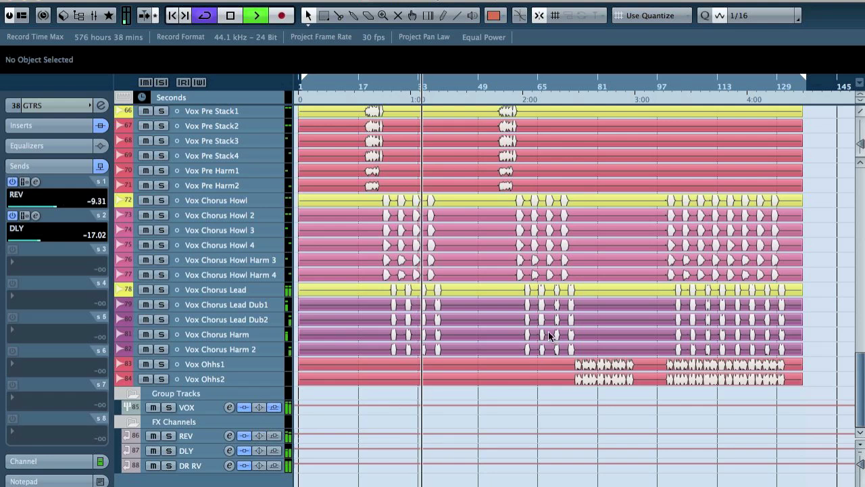
key("F3")
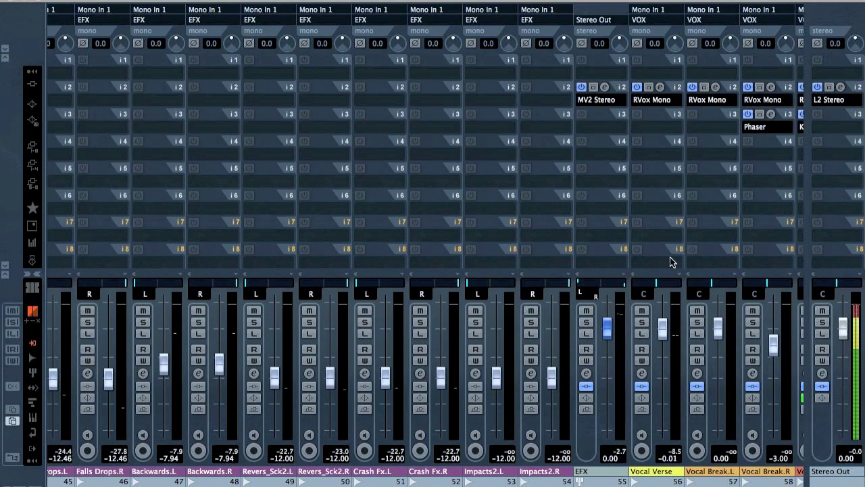
left_click(840, 88)
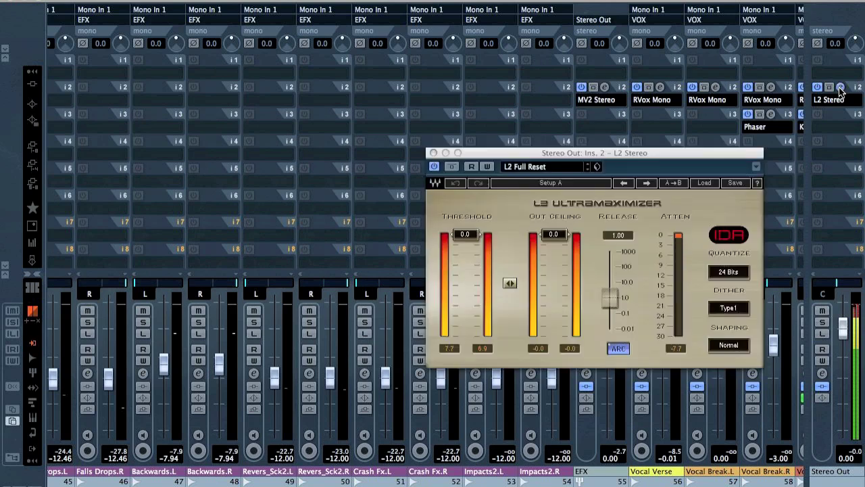
left_click(481, 352)
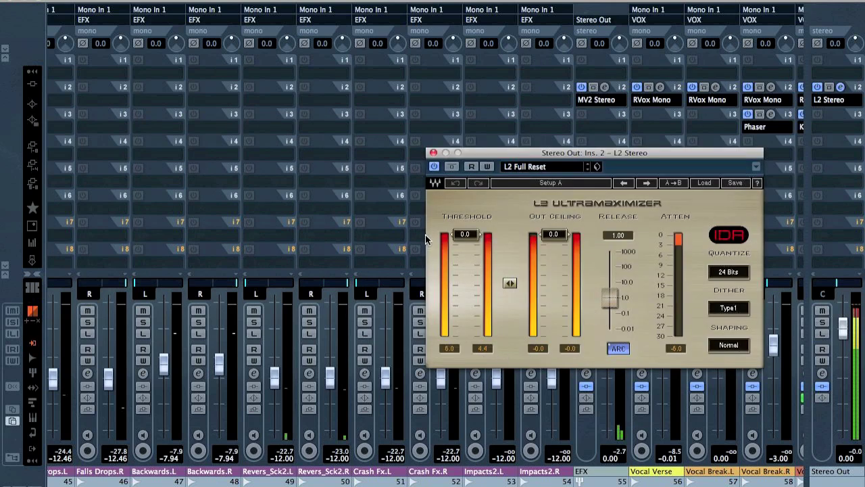
left_click(433, 153)
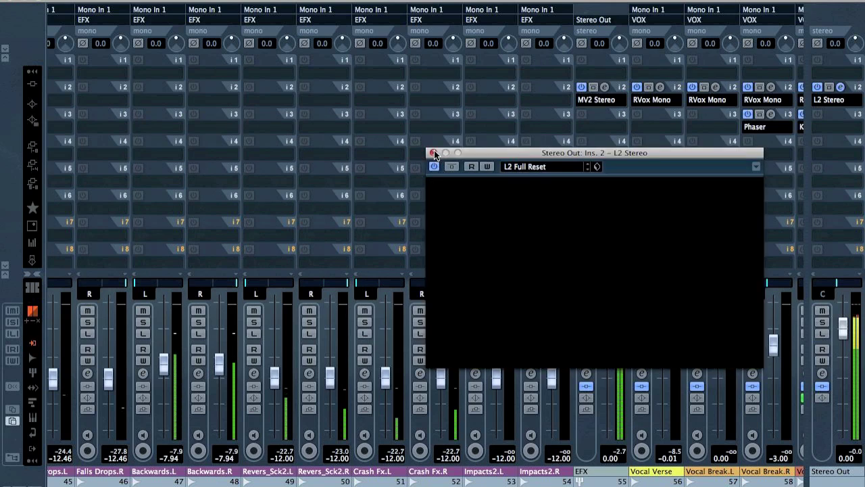
left_click(840, 88)
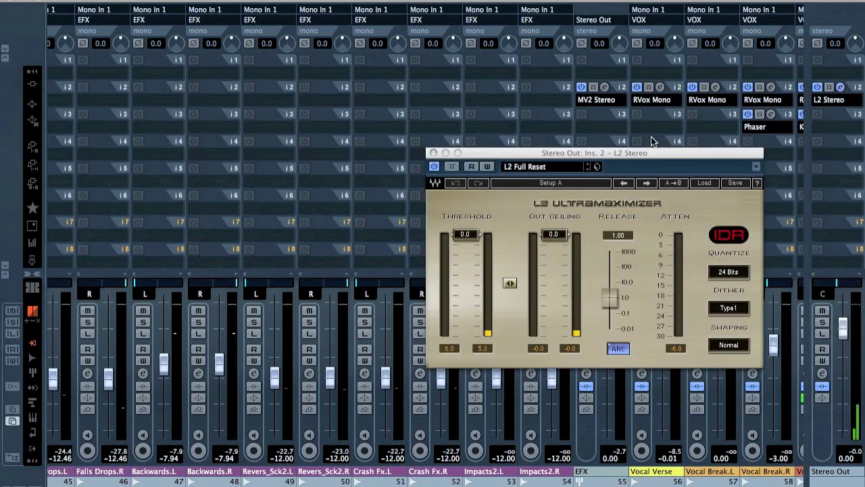
left_click(433, 152)
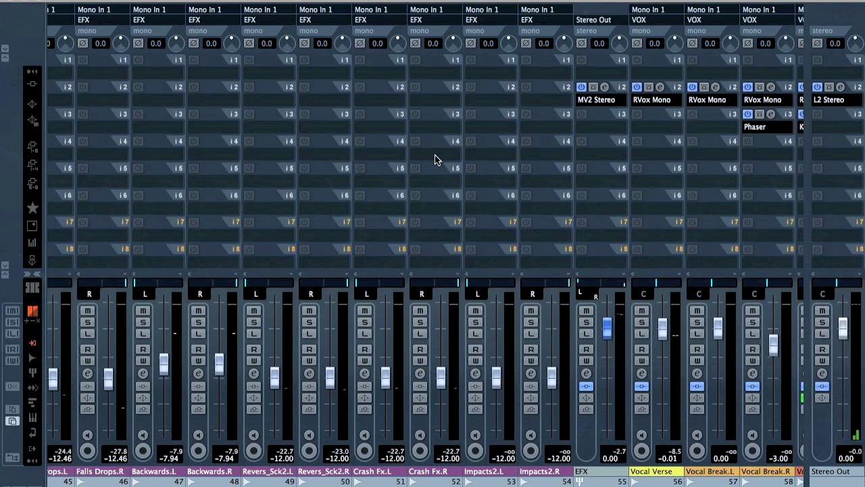
- Add a stereo group channel after the VOX group and name it FX
key("g")
key("Escape")
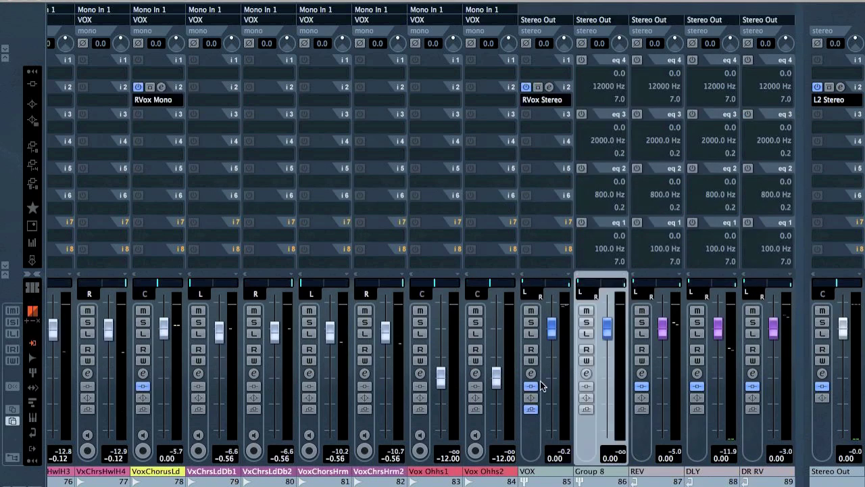
double_click(607, 474)
type("FX")
key("Return")
- Route the outputs of the REV, DLY and DR RV channels together to the FX group and show the mixer channels' inserts
left_click(636, 444)
left_click(756, 432, "shift")
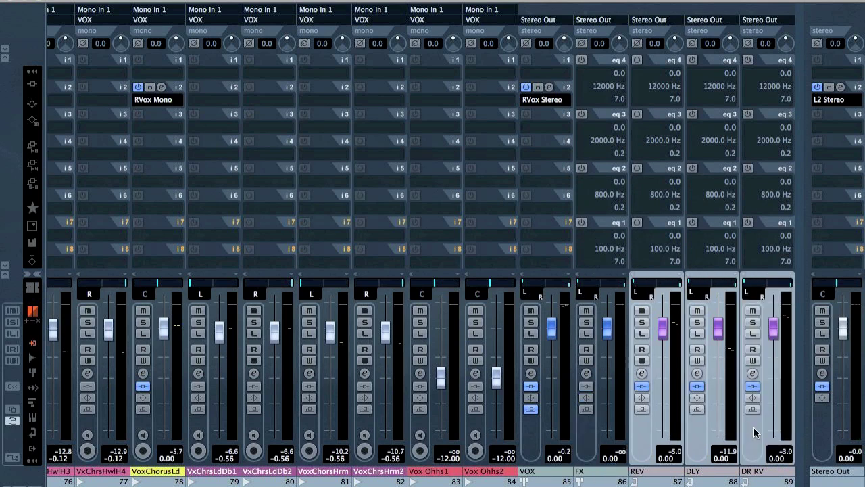
left_click(659, 21)
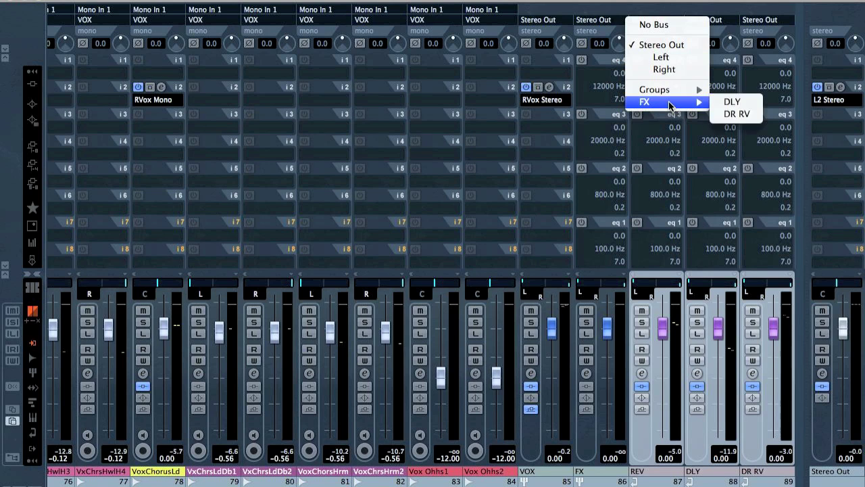
mouse_move(669, 92)
left_click(754, 180)
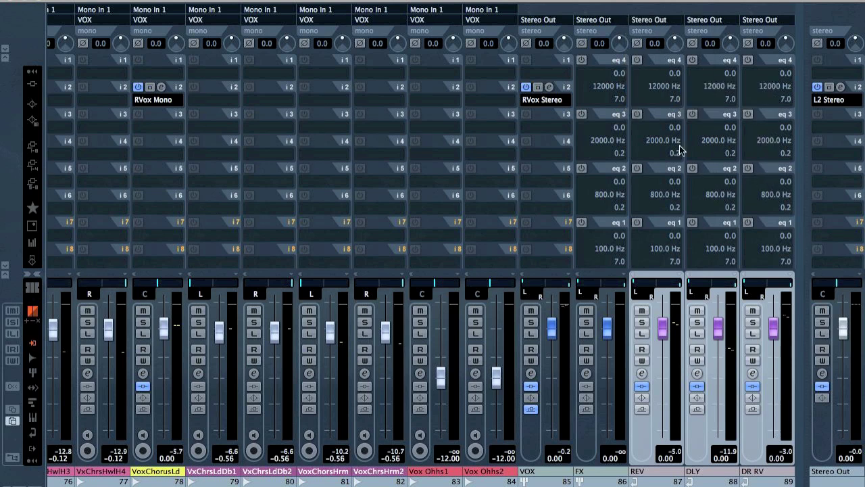
left_click(32, 86)
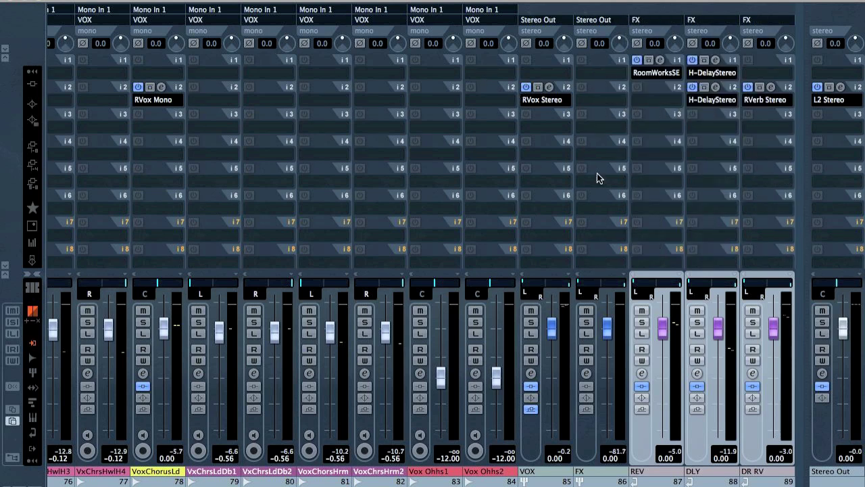
- Move the FX group track into the FX Channels folder, below the DR RV track
key("F3")
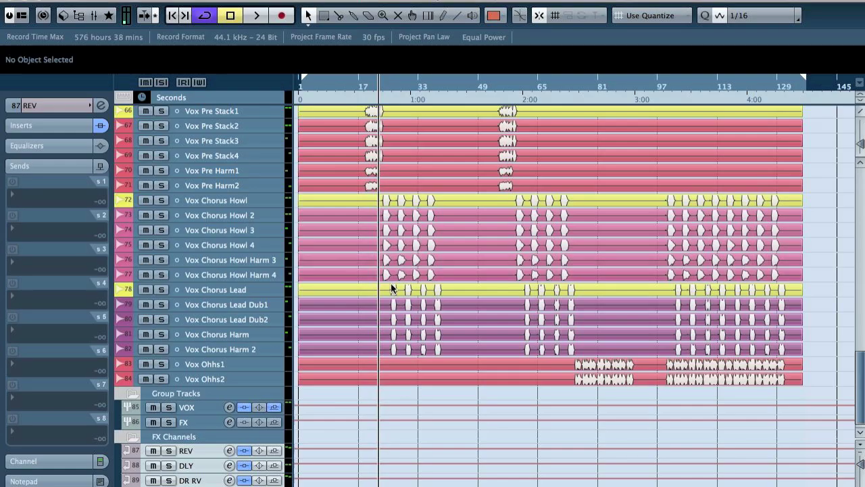
scroll(237, 370, "down", 1)
left_click_drag(192, 411, 191, 478)
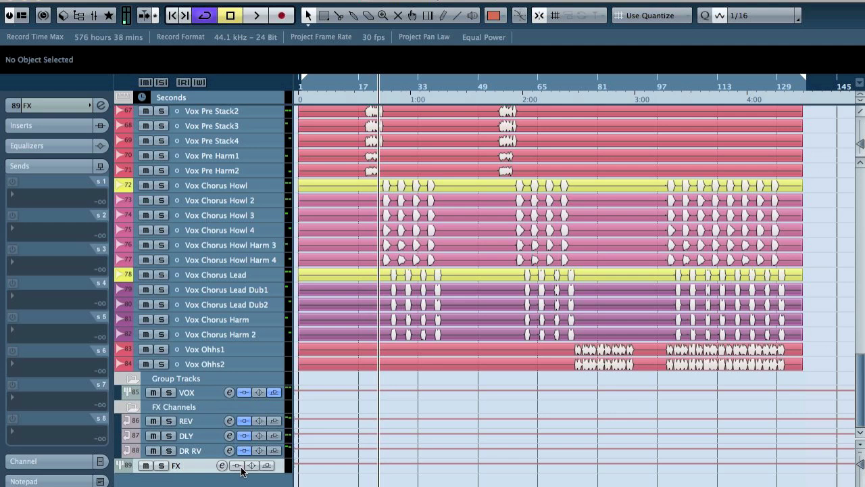
left_click(190, 451)
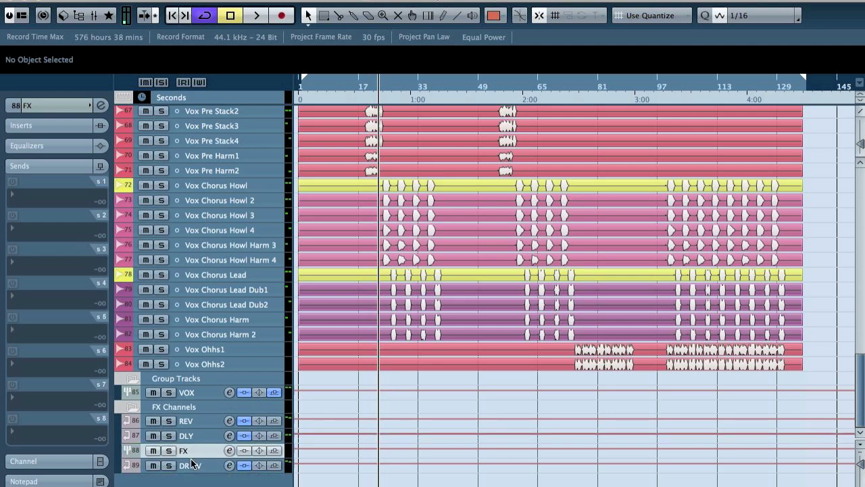
- Play the routed effects briefly, test the FX group's mute and unmute the group again in the mixer
key("space")
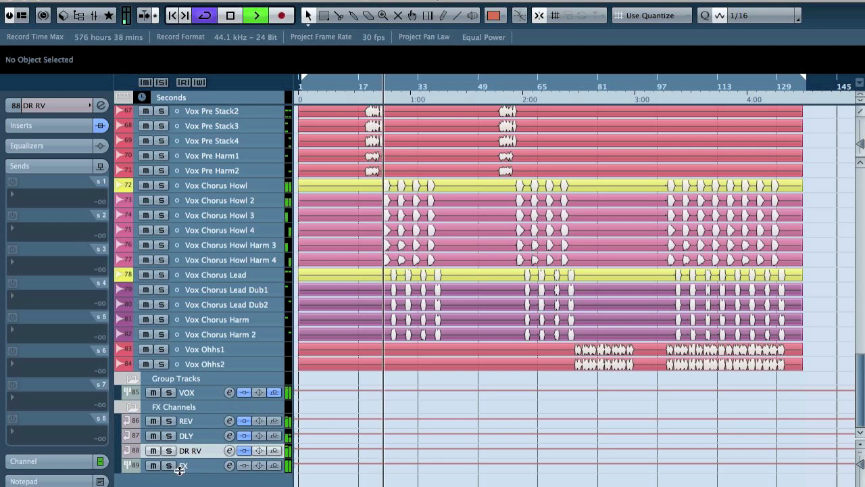
key("space")
left_click(153, 465)
left_click(154, 465)
left_click(154, 464)
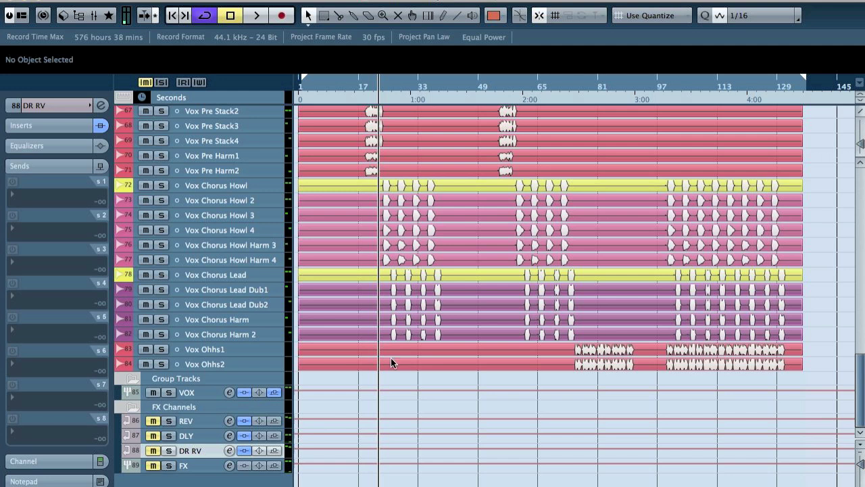
key("F3")
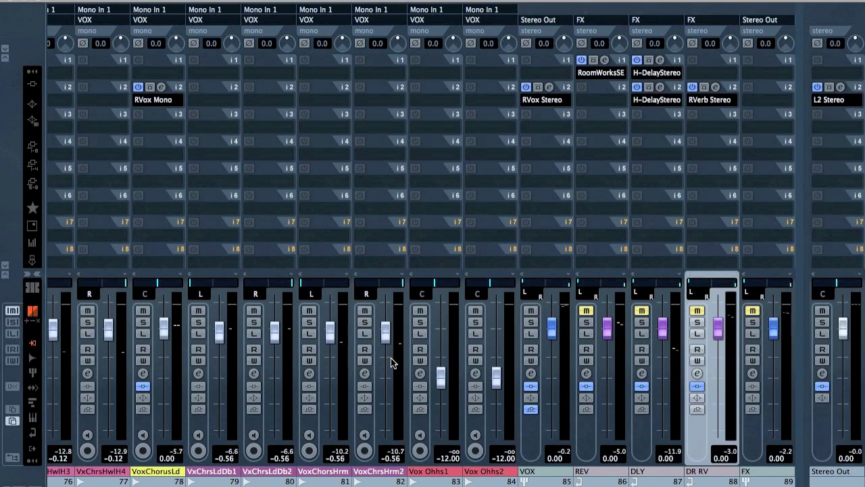
left_click(753, 313)
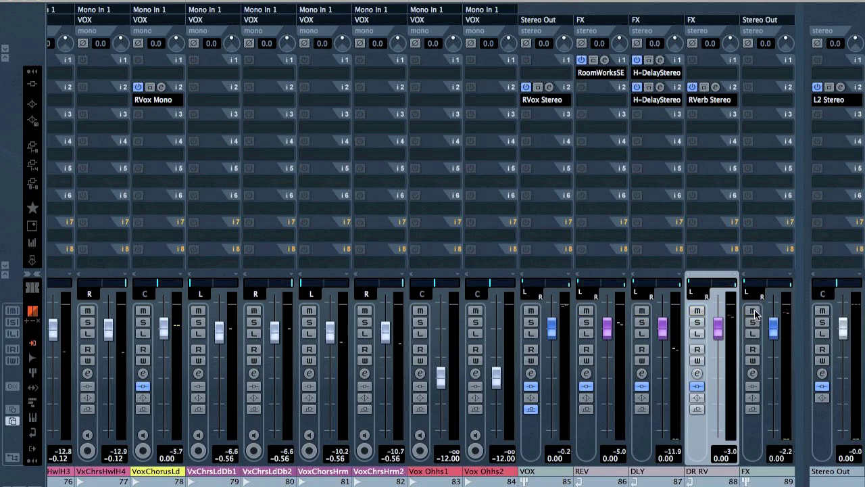
key("F3")
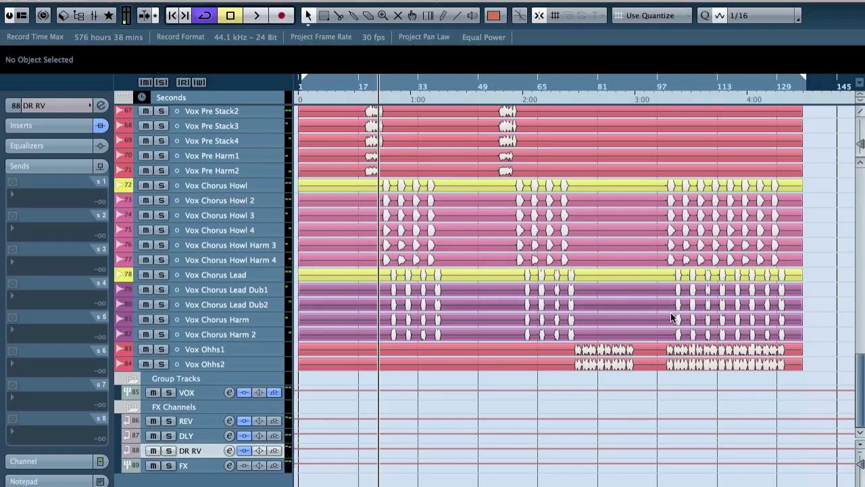
- Place the playhead just before the first verse guitar parts and zoom in on that section
scroll(479, 335, "up", 10)
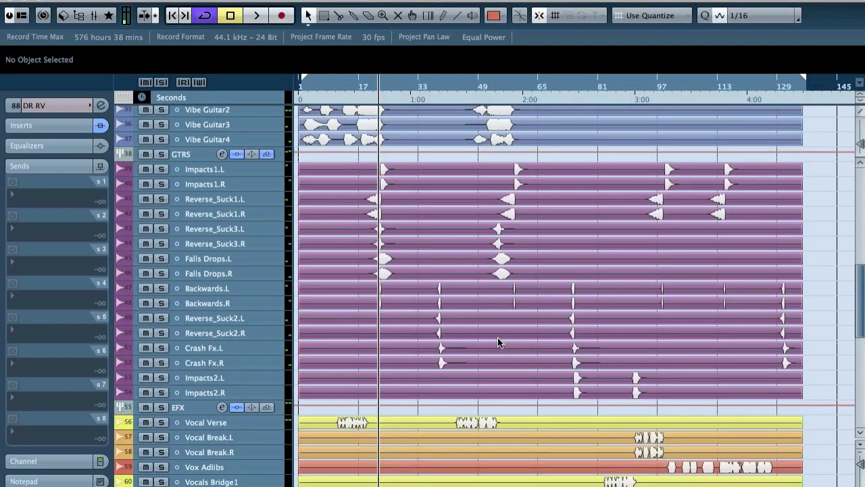
scroll(471, 321, "up", 5)
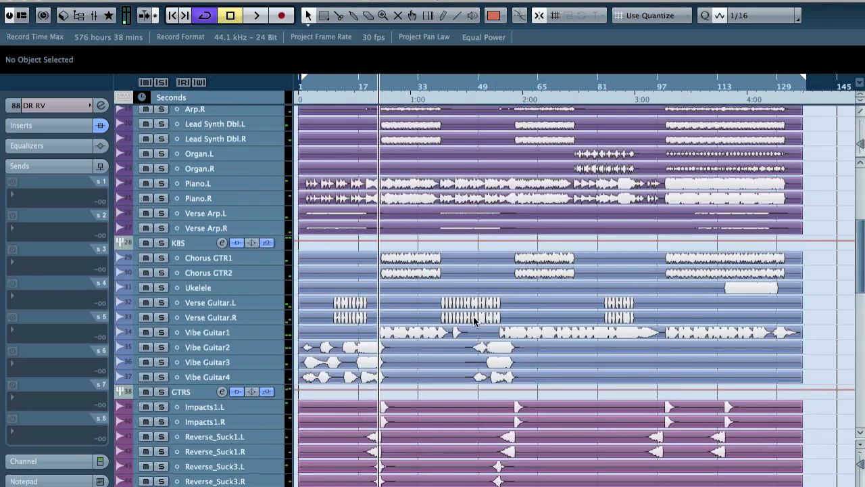
left_click_drag(335, 98, 329, 120)
- Select the Verse Guitar.L and Verse Guitar.R channels together in the mixer and raise both faders to -0.45 during playback
left_click(240, 306)
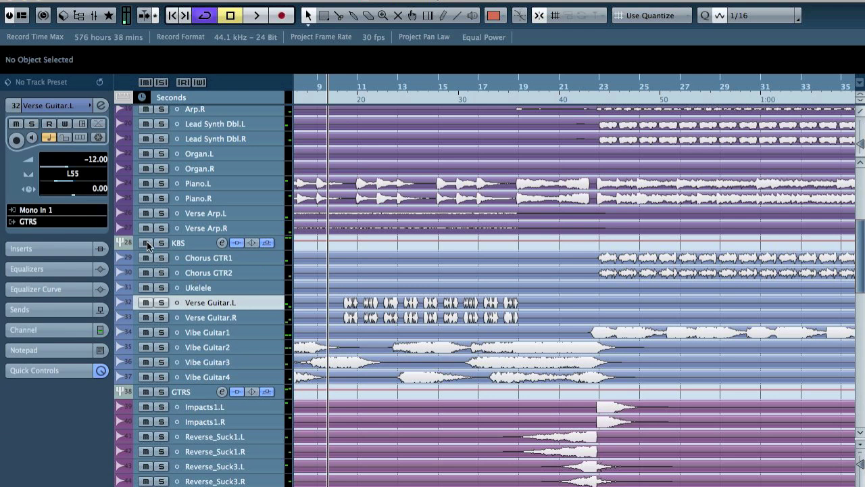
left_click(231, 321, "shift")
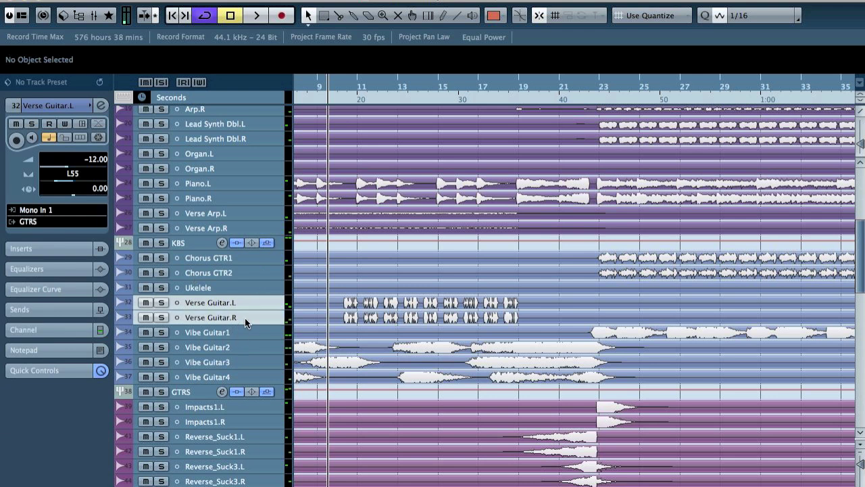
left_click(233, 361)
left_click(230, 305)
left_click(230, 323)
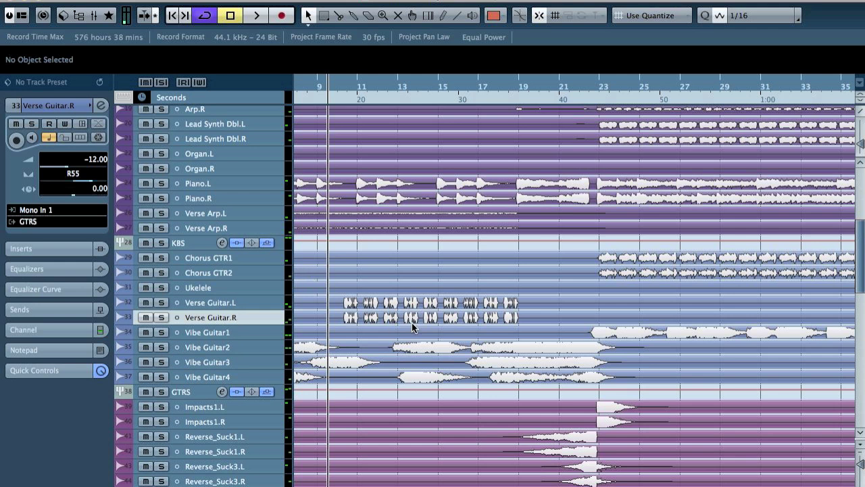
key("F3")
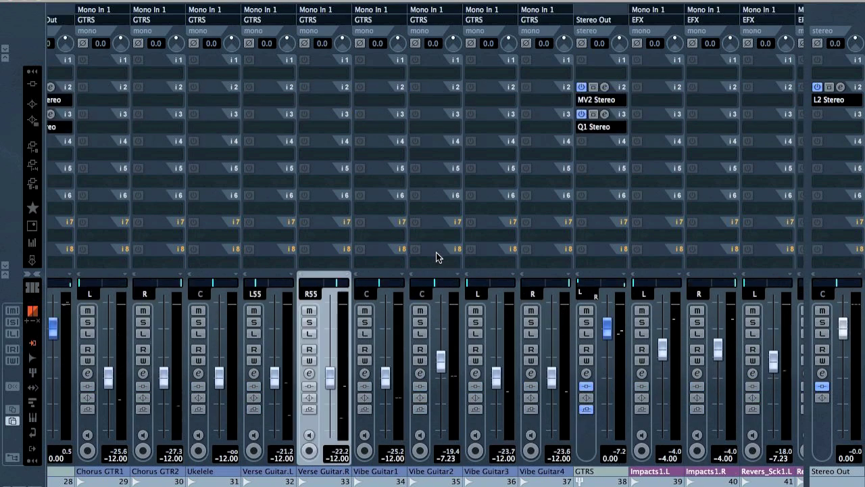
left_click(255, 426, "shift")
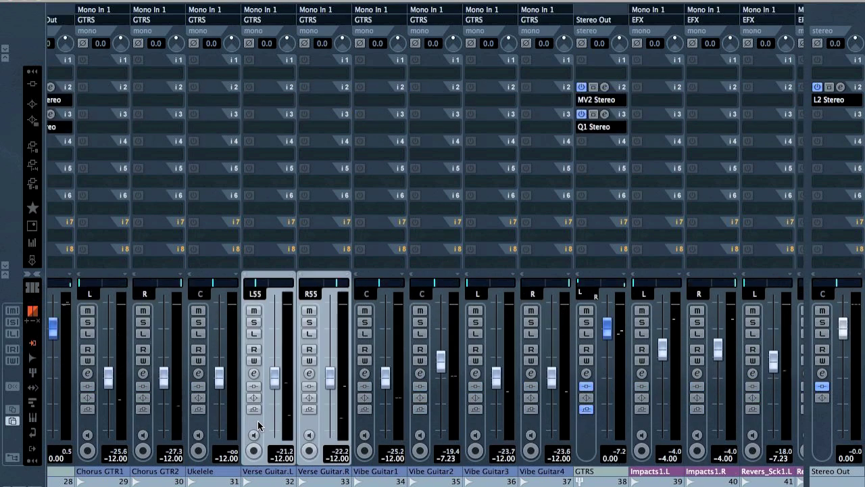
left_click_drag(351, 446, 316, 426)
key("space")
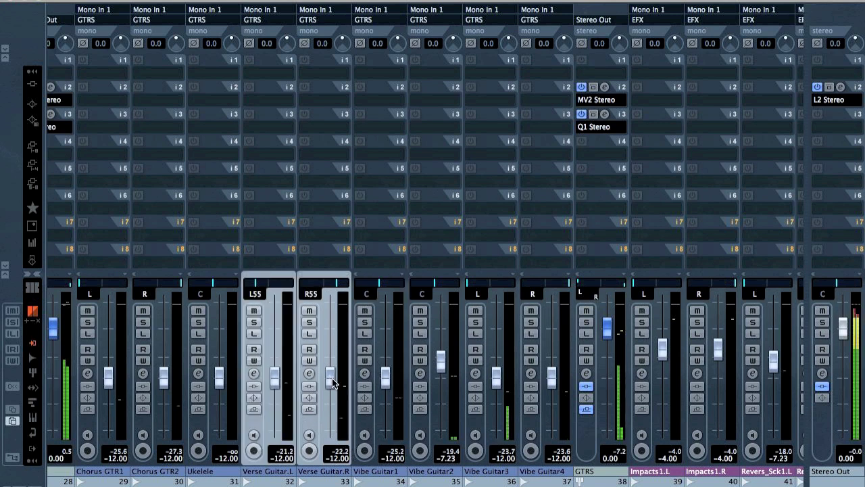
left_click_drag(331, 379, 332, 332)
- Check the two verse guitars briefly in solo, and lower both their faders to -3.15 in the full mix
key("s")
key("s")
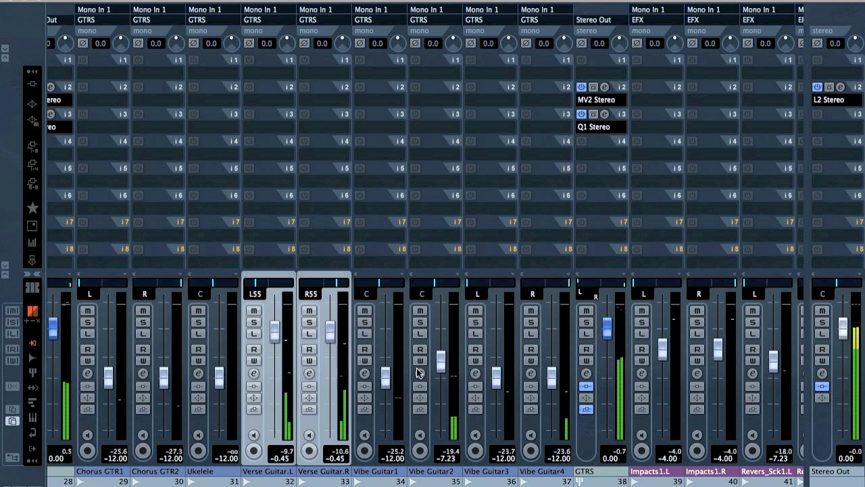
left_click_drag(331, 329, 331, 350)
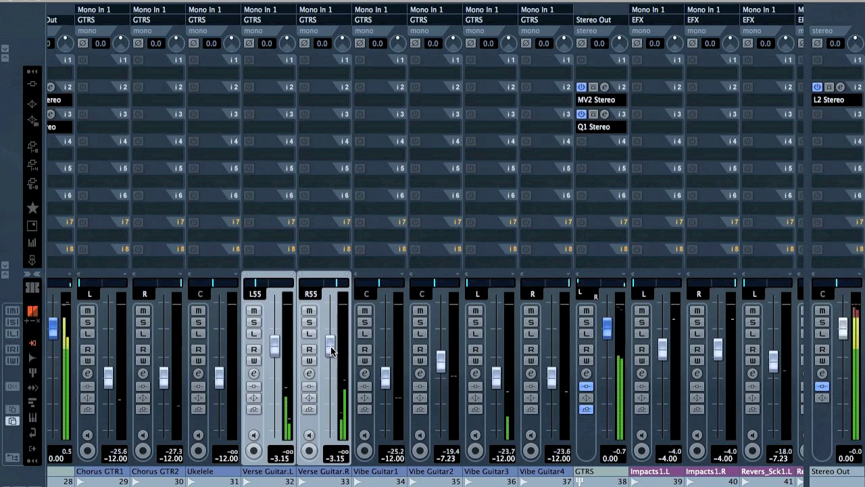
- Select the Chorus GTR1 and Chorus GTR2 tracks together and raise both their mixer faders to -2.15
key("F3")
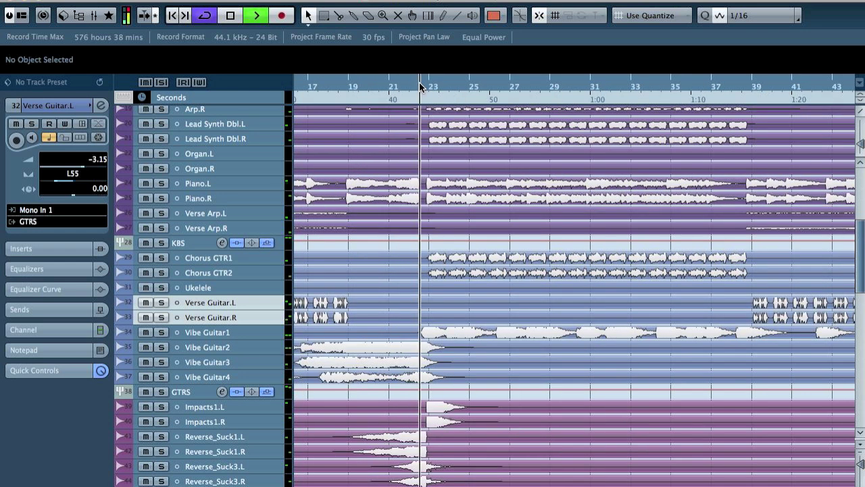
left_click(228, 272)
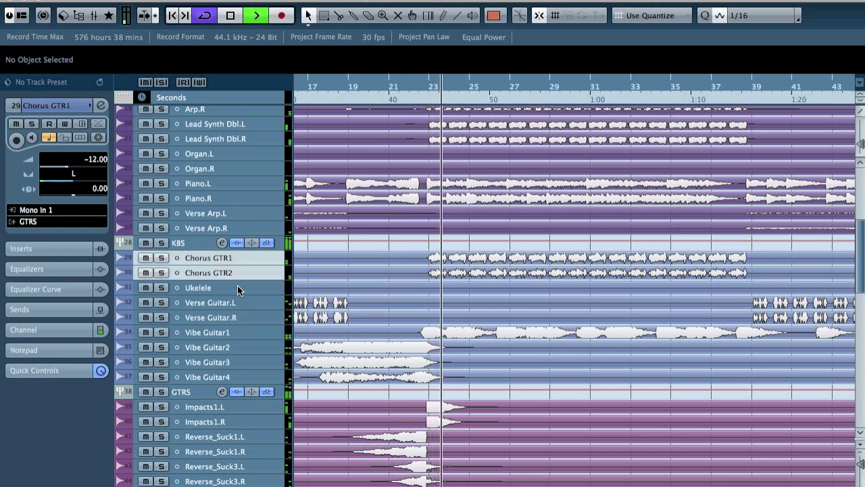
key("F3")
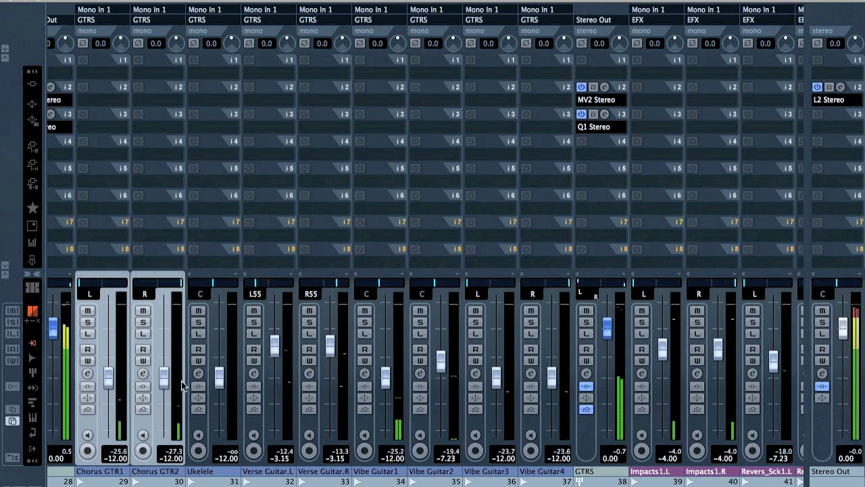
left_click_drag(105, 382, 112, 349)
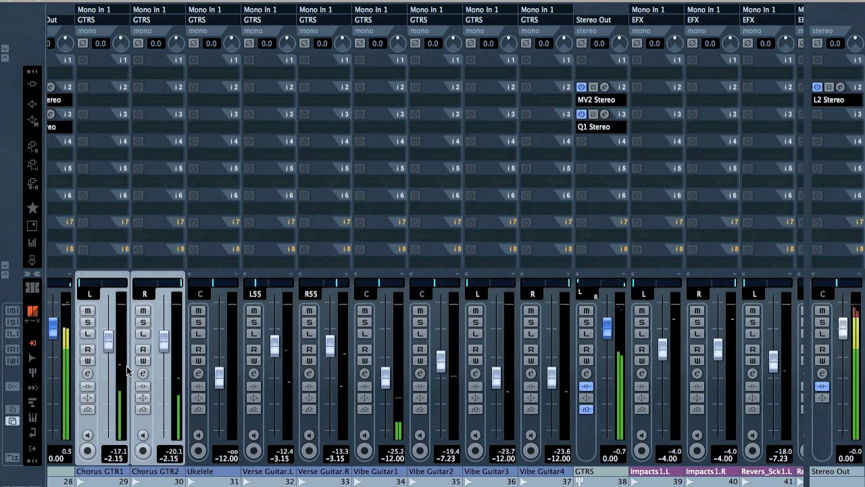
key("F3")
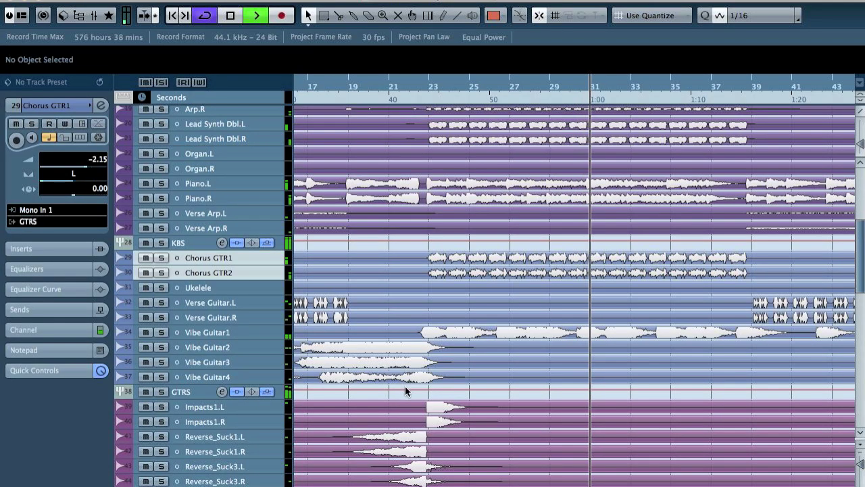
- Set the Vibe Guitar1 track's volume to -6.22 and pan it to R64
left_click(169, 331)
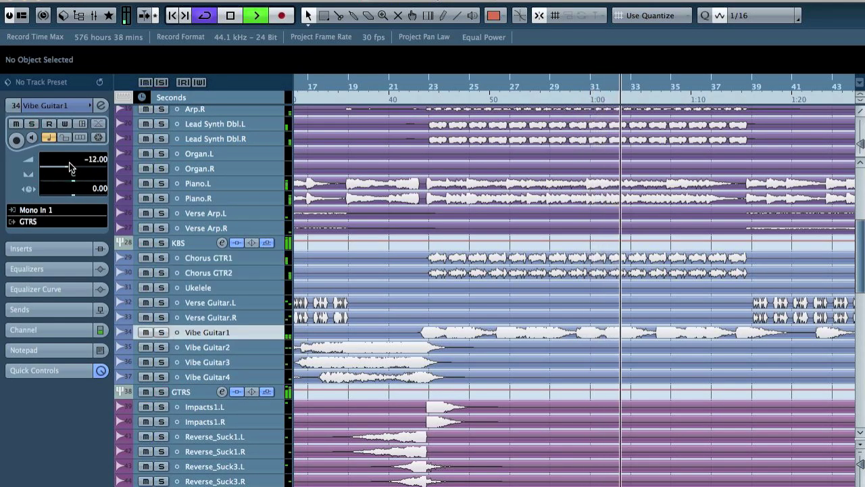
left_click_drag(78, 168, 76, 171)
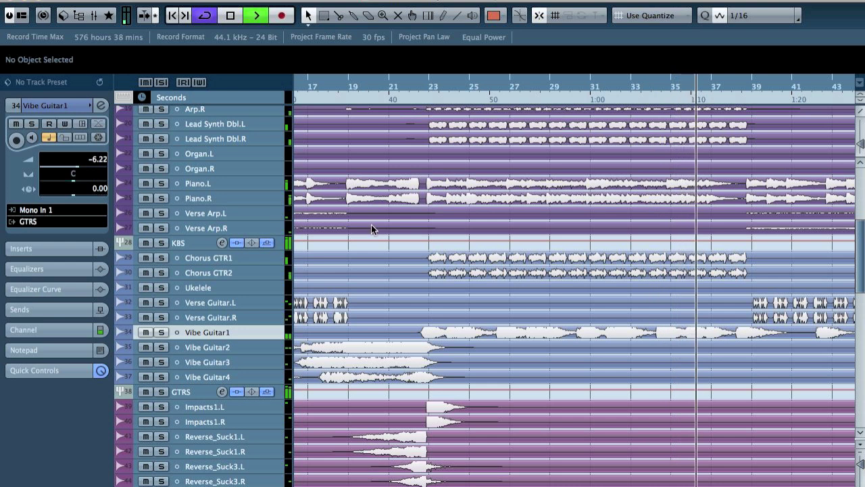
left_click_drag(77, 185, 92, 180)
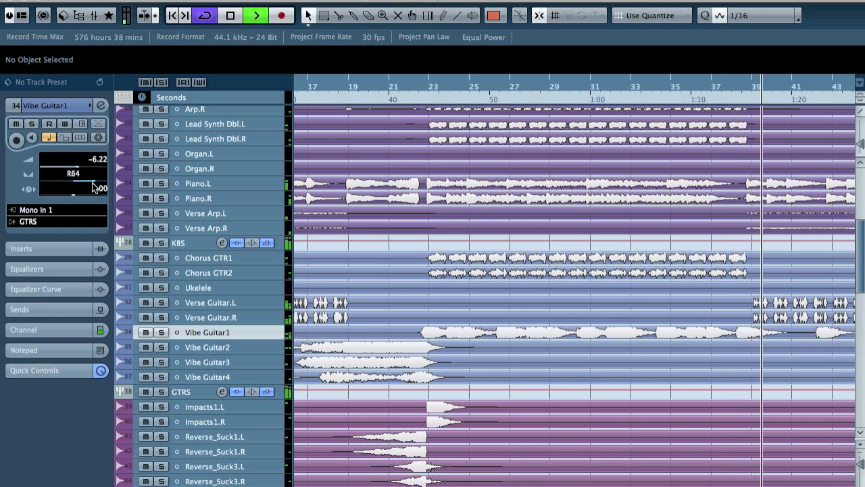
- Solo both verse guitars and enable EQ band 1 on Verse Guitar.L as High Pass I at about 627 Hz
left_click(234, 315)
key("s")
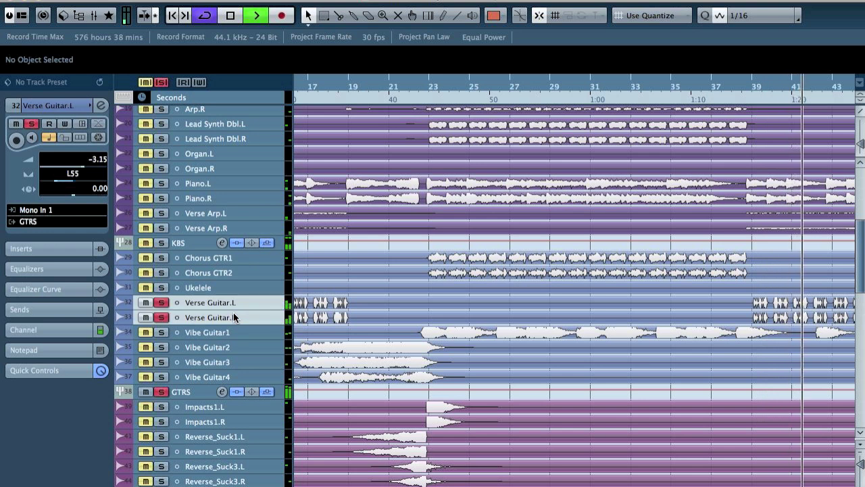
key("e")
left_click(217, 407)
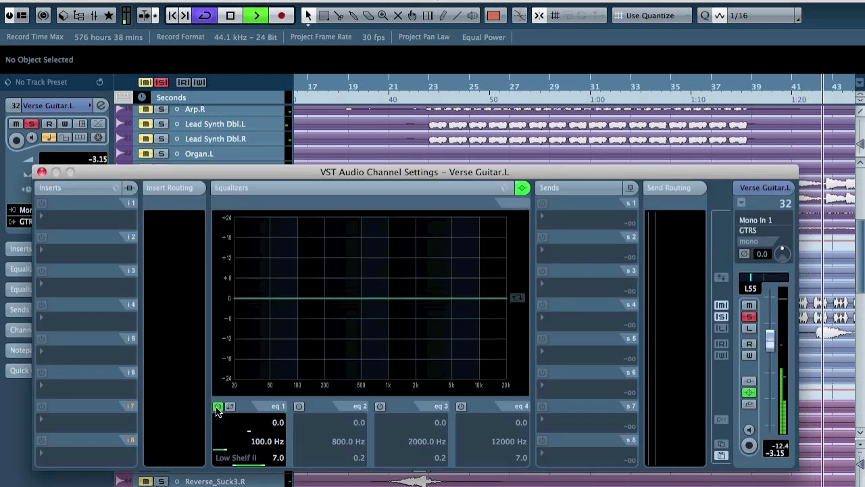
left_click(236, 457)
left_click(308, 295)
left_click_drag(298, 295, 368, 300)
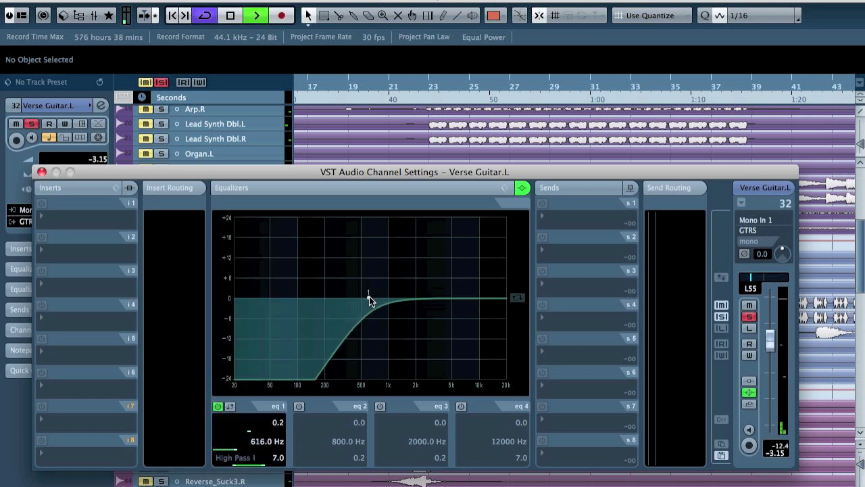
- Switch the channel settings to Verse Guitar.R and enable its EQ band 1 as High Pass I at about 286 Hz
key("Up")
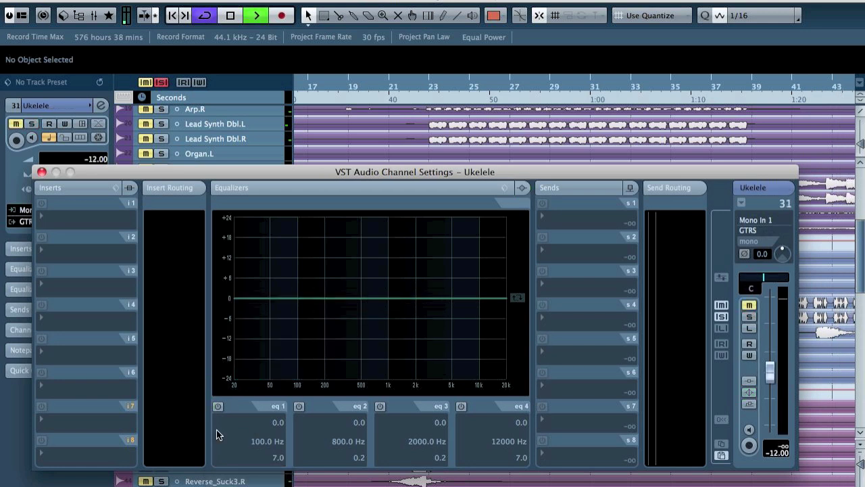
key("Down")
key("Down")
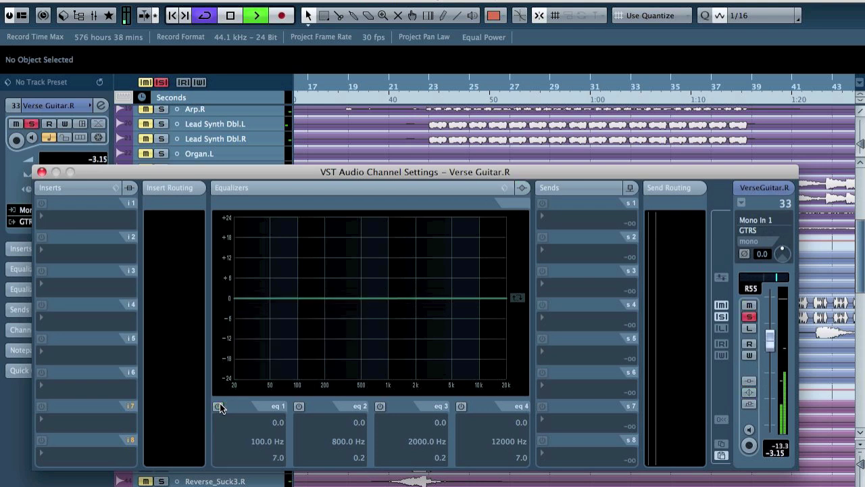
key("Up")
key("Down")
left_click(219, 406)
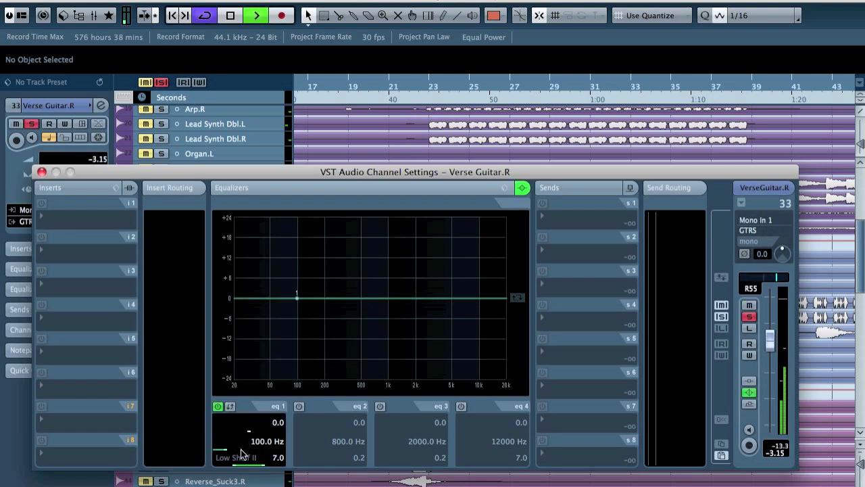
left_click(242, 453)
left_click(241, 412)
left_click_drag(296, 305, 340, 306)
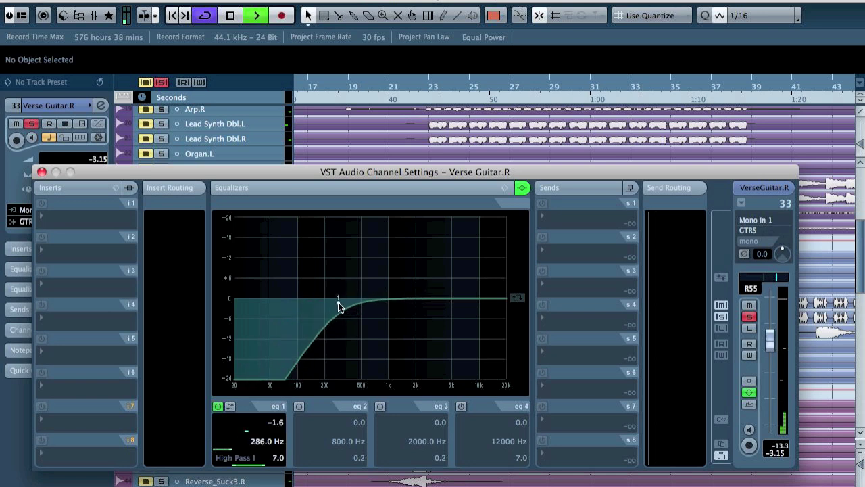
- Set the high-pass cutoff to about 345 Hz on Verse Guitar.L and 351 Hz on Verse Guitar.R, leaving only band 1 active
key("Up")
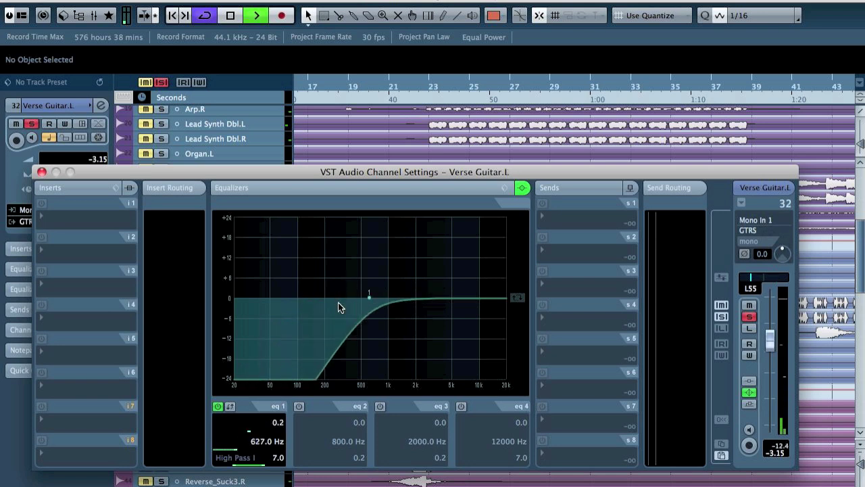
left_click_drag(369, 299, 346, 301)
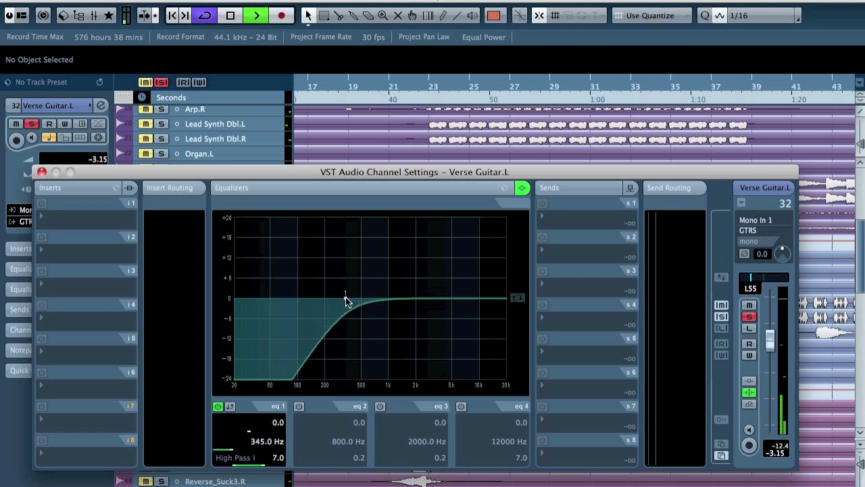
key("Down")
left_click(346, 301)
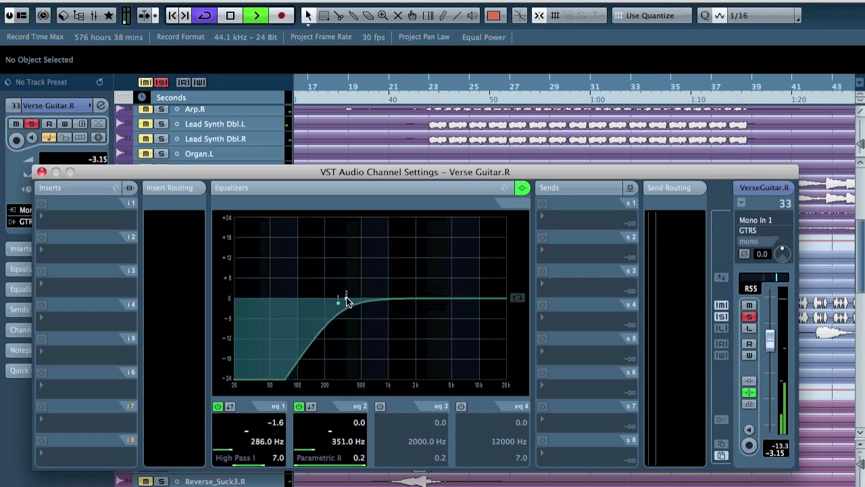
left_click_drag(340, 306, 346, 305)
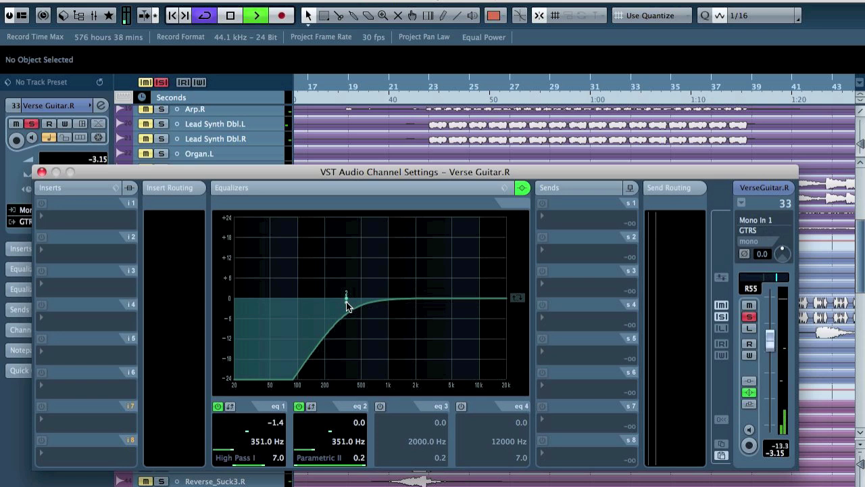
left_click(298, 406)
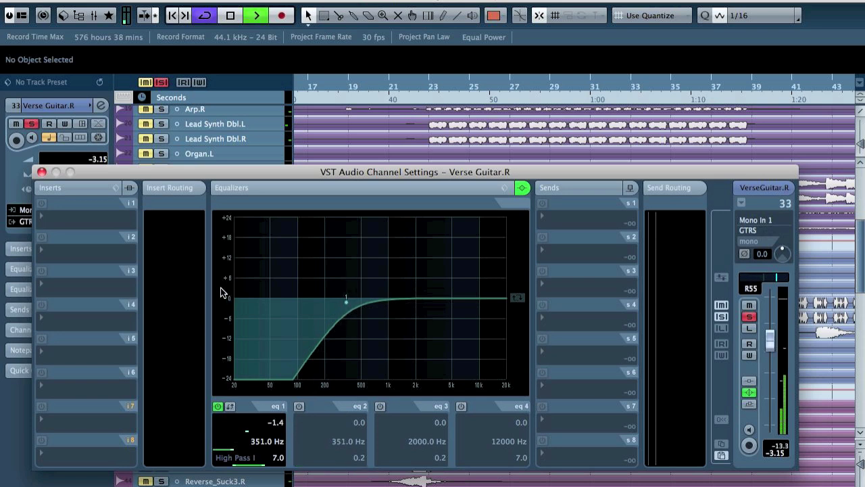
left_click(41, 171)
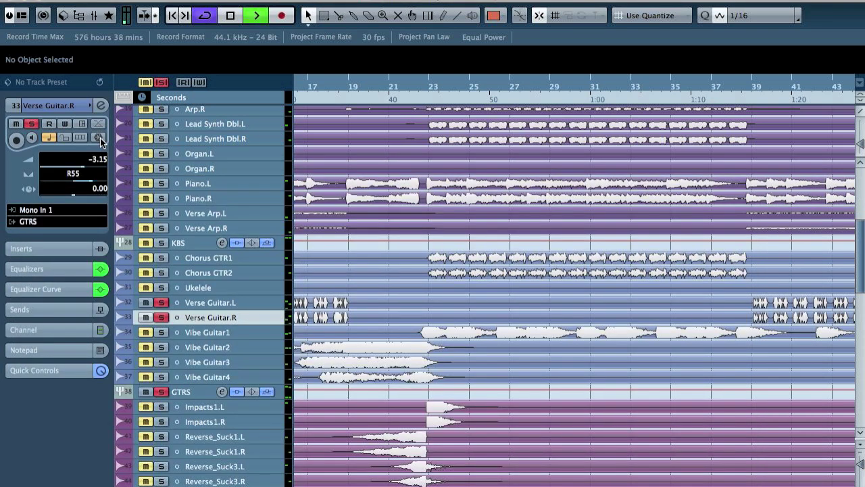
- Clear all solos, play from just before the second verse guitar section and set Verse Guitar.R's volume to 0.00
left_click(163, 81)
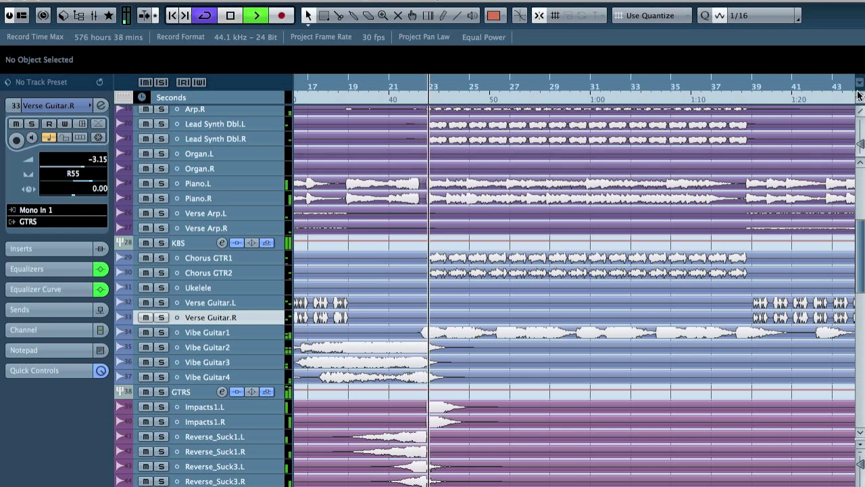
left_click(730, 88)
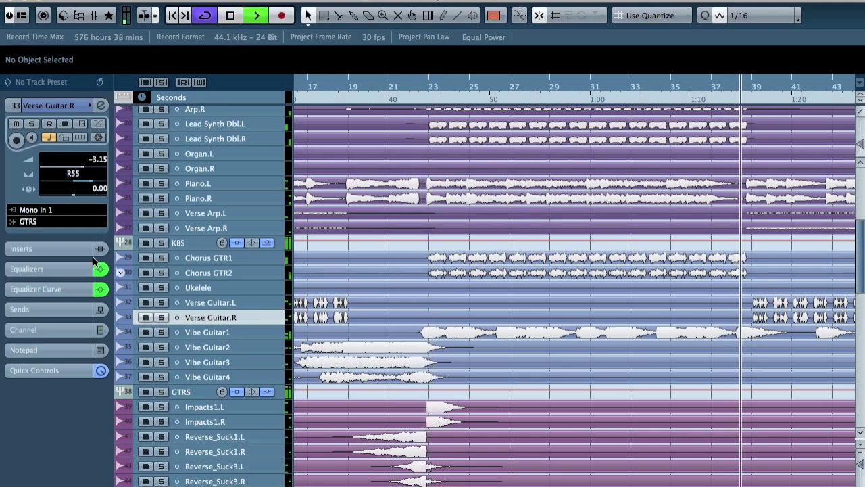
scroll(90, 171, "up", 5)
scroll(91, 170, "up", 4)
scroll(93, 170, "up", 3)
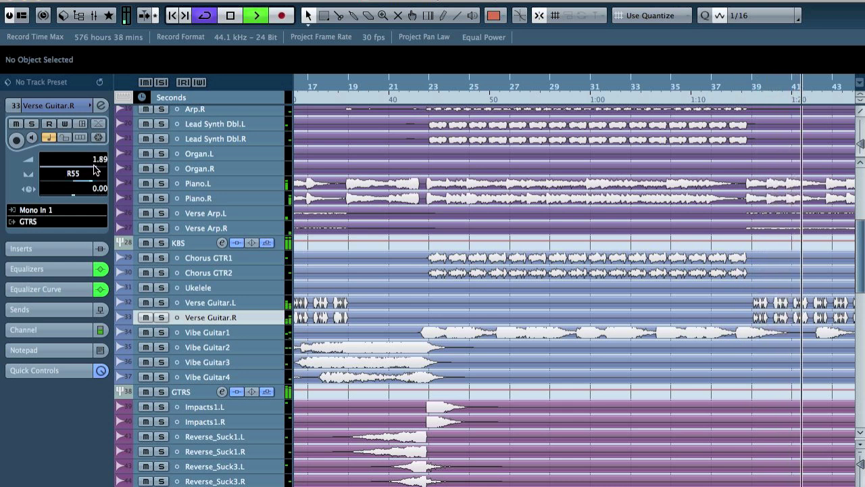
left_click(95, 168, "super")
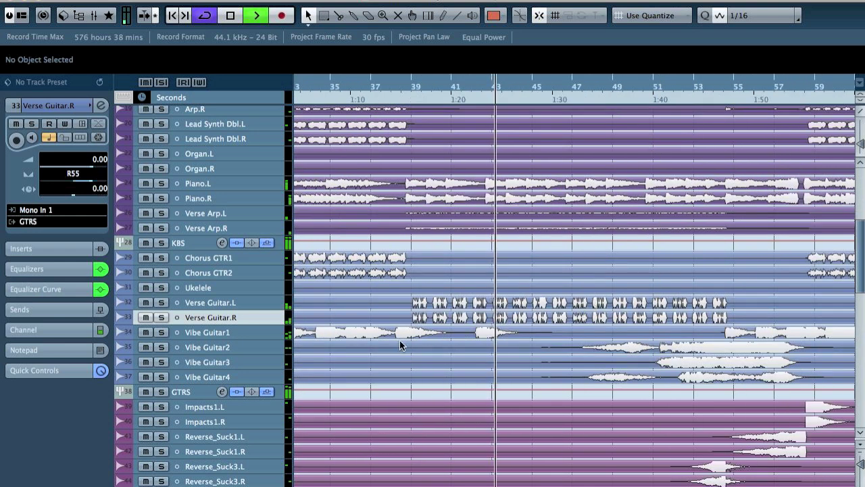
- Play the song from just before the first verse guitar parts to hear the filtered guitars in the mix
key("space")
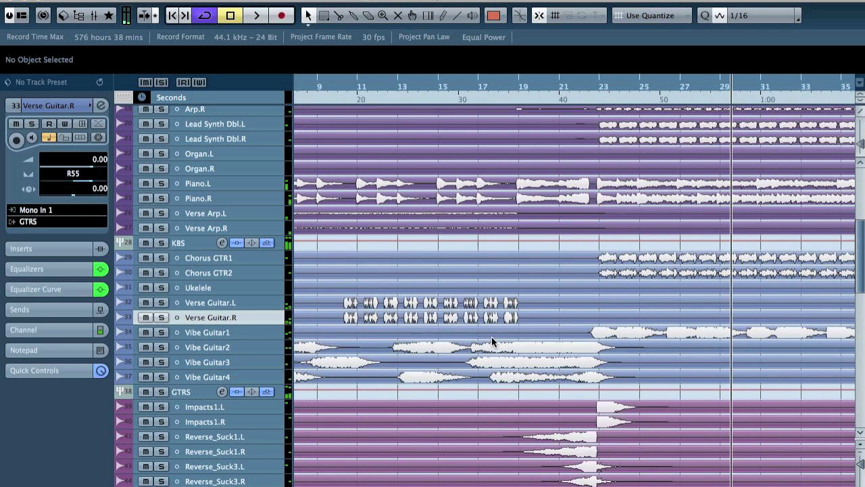
key("Home")
left_click(482, 83)
key("space")
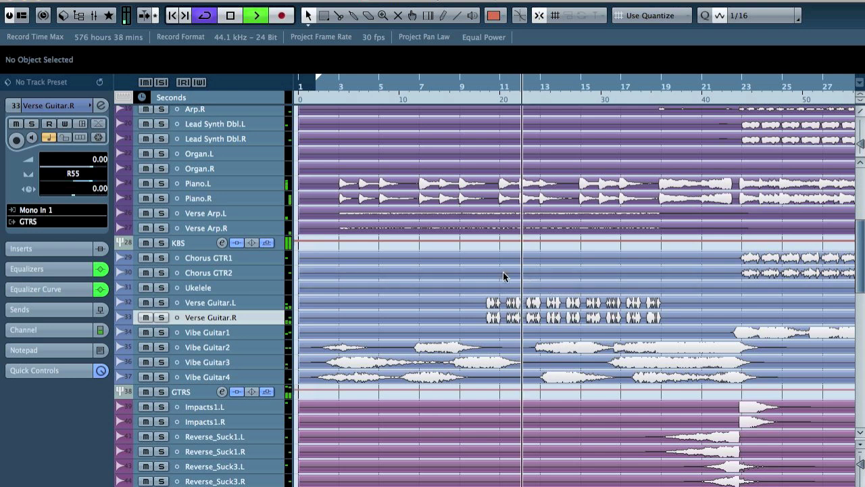
- Stop playback and mute the REV, DLY, DR RV and FX channels
key("space")
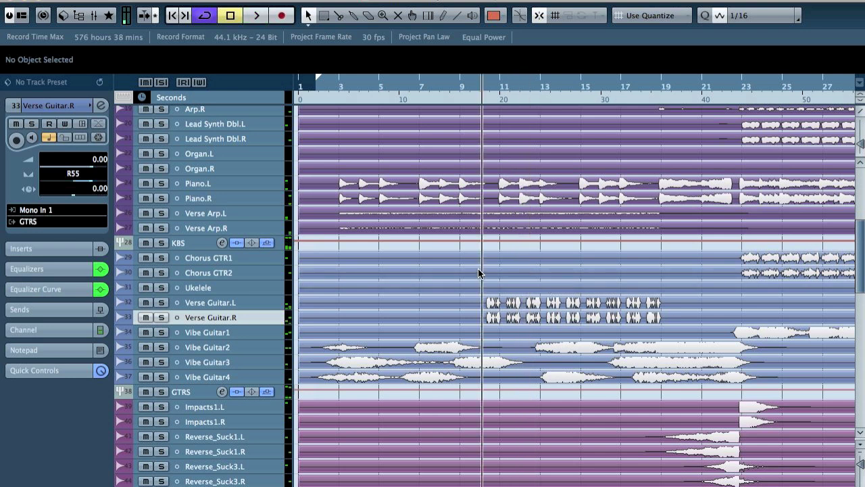
scroll(515, 309, "down", 10)
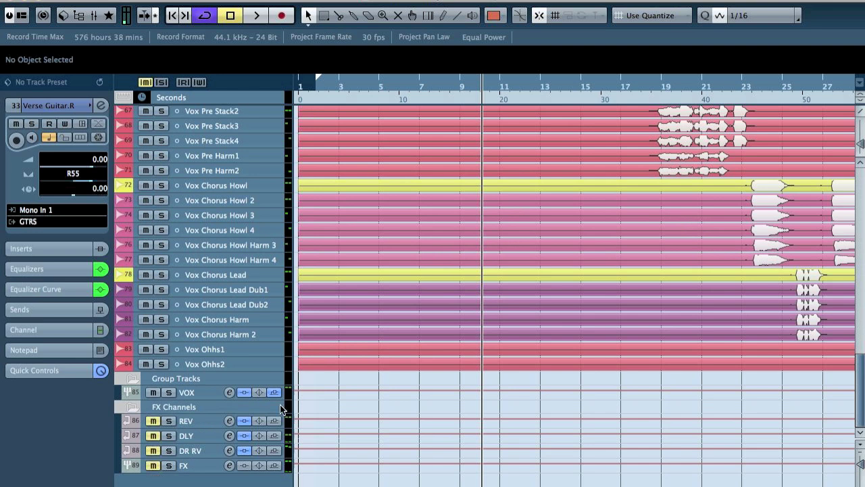
scroll(506, 356, "up", 10)
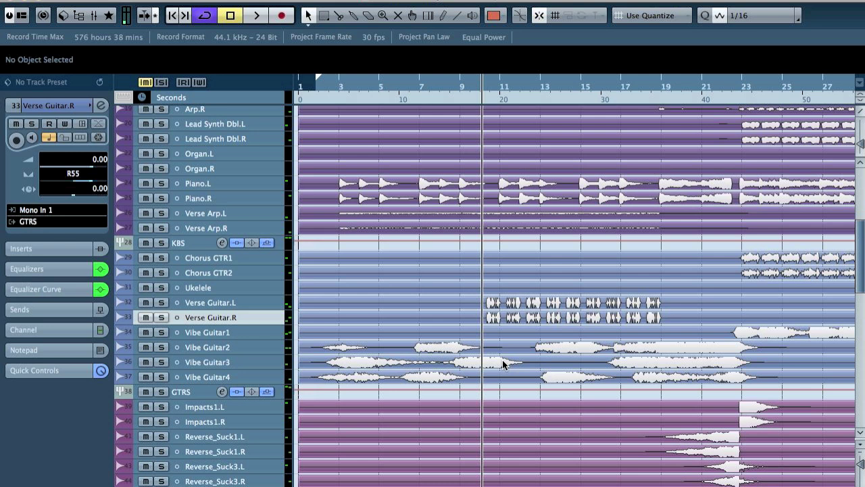
- Show an automation lane for Vibe Guitar1 and assign it to Standard Panner – Pan Left-Right
scroll(503, 364, "right", 5)
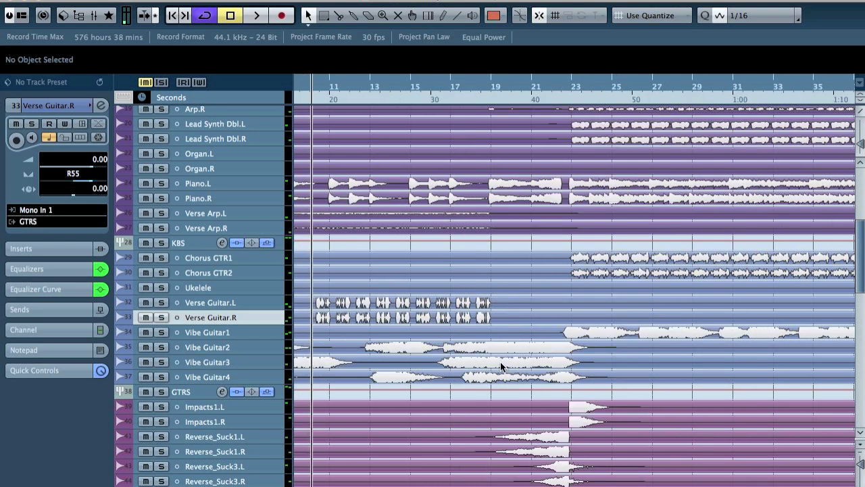
left_click(241, 331)
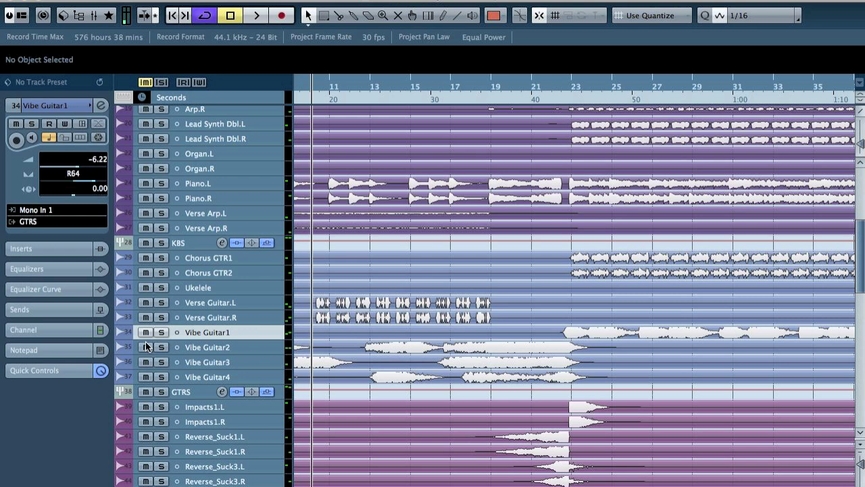
left_click(119, 334)
left_click(189, 349)
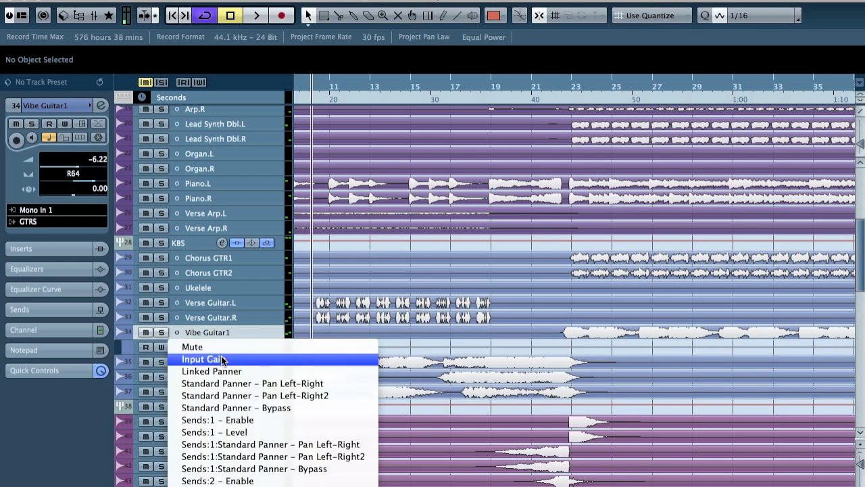
left_click(246, 384)
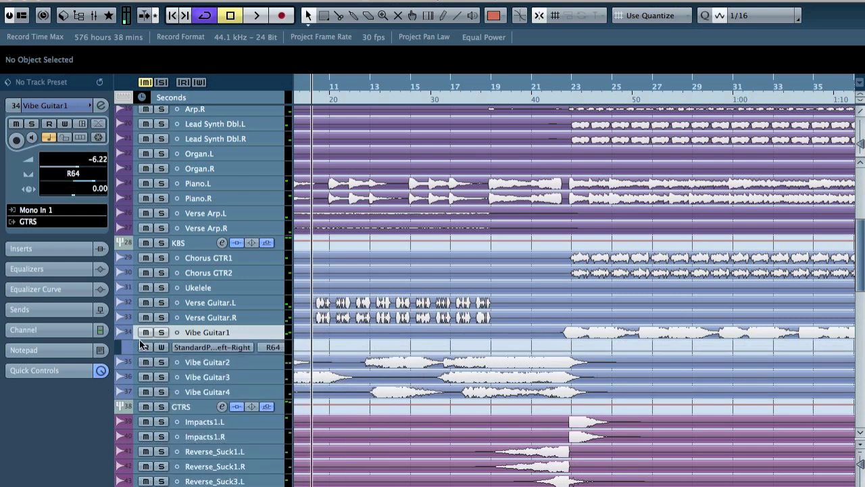
- Enable automation read on Vibe Guitar1, make its pan lane taller and set the initial pan hard right
left_click(145, 347)
left_click_drag(193, 354, 193, 422)
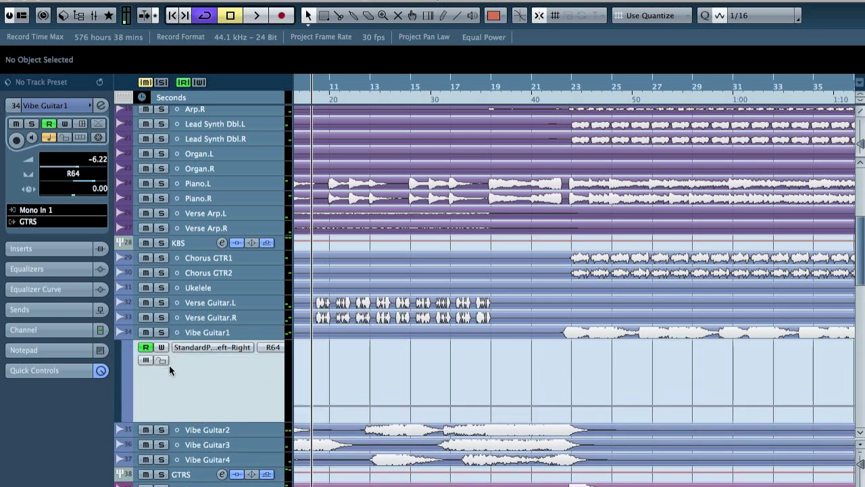
left_click_drag(277, 350, 273, 415)
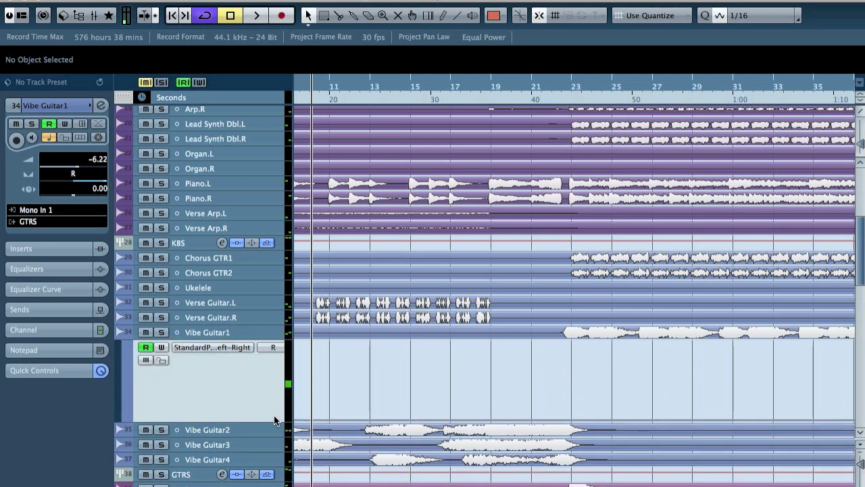
- Draw Vibe Guitar1 pan automation from hard right at about bar 23 to left at 27, right at 31, left at 35 and L6 at 39
left_click(570, 419)
left_click_drag(617, 418, 652, 344)
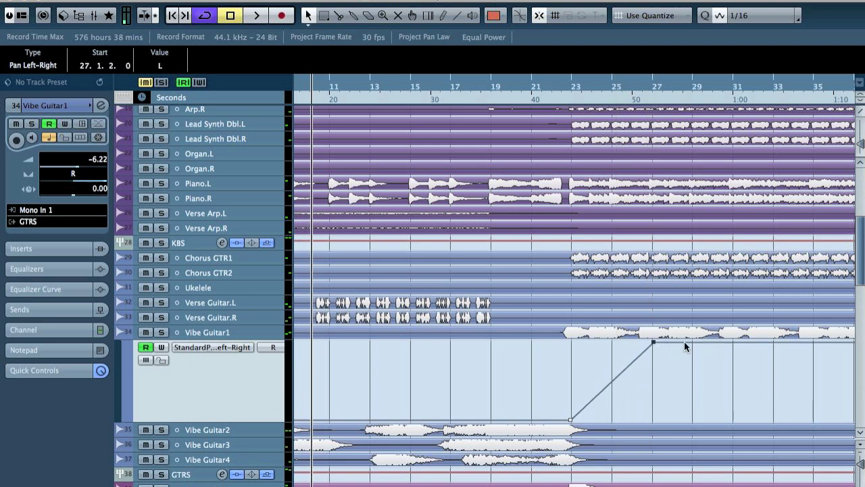
left_click_drag(706, 385, 729, 420)
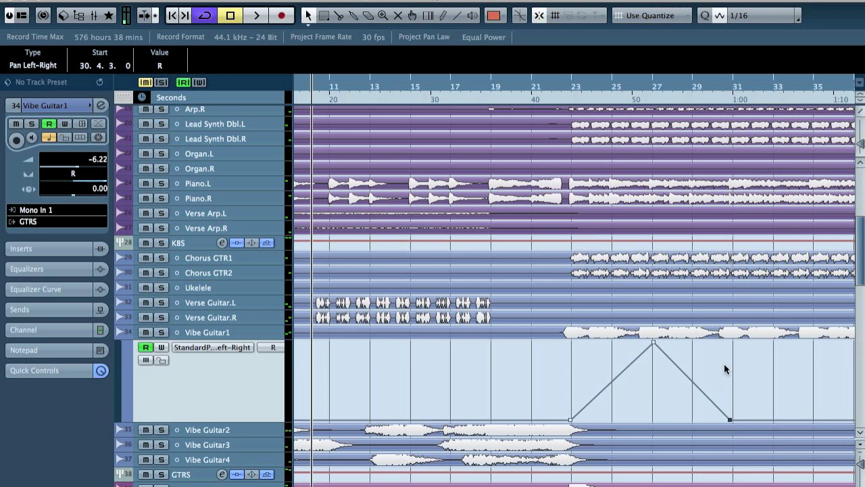
scroll(725, 368, "right", 5)
left_click_drag(629, 408, 642, 342)
left_click_drag(704, 342, 725, 379)
- Hold Vibe Guitar1's pan near centre until about bar 50, and ramp it hard left by about bar 55
key("g")
key("g")
key("g")
key("g")
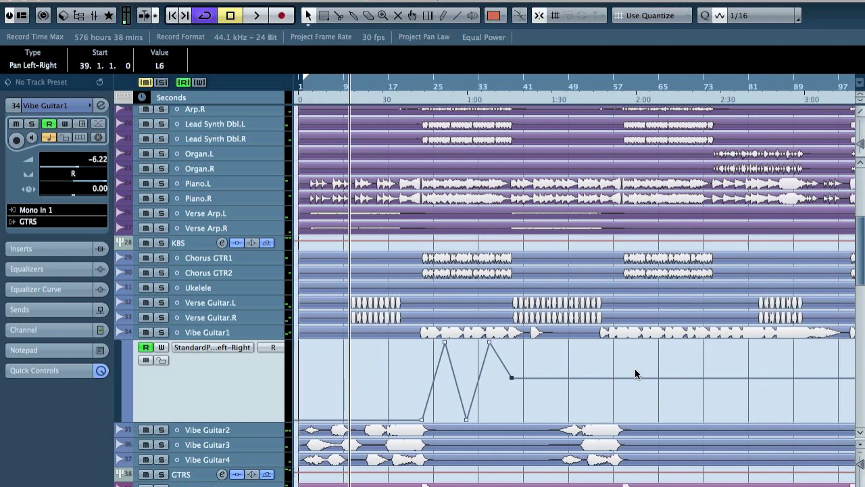
key("g")
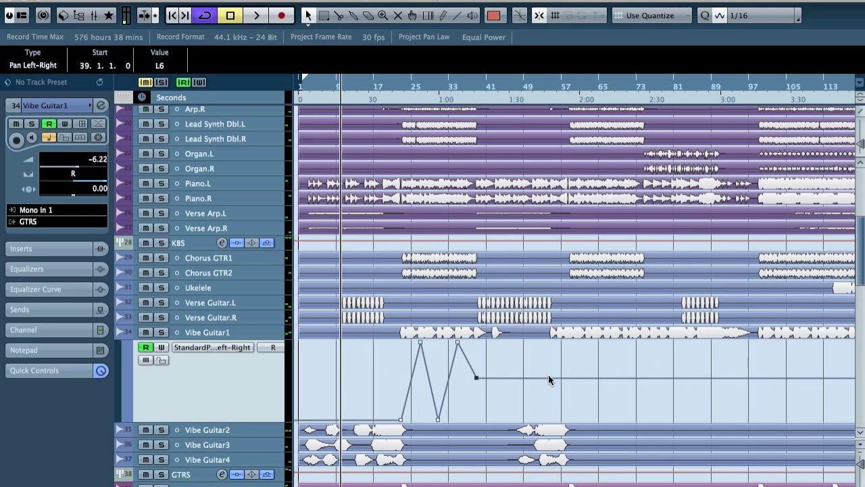
left_click(547, 377)
left_click_drag(550, 378, 552, 343)
left_click(572, 386)
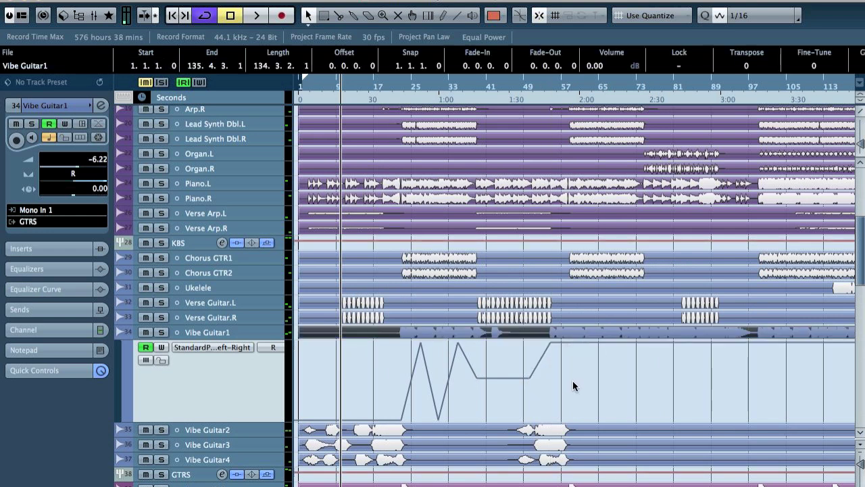
left_click(573, 378)
- Continue Vibe Guitar1's pan zigzag with right points at about bars 61, 77 and 93, and left points at about 69, 85 and 99
scroll(591, 381, "up", 5)
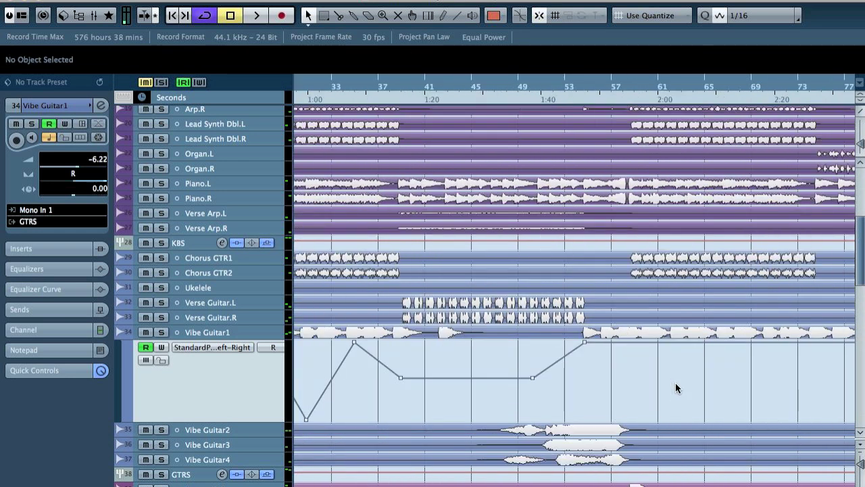
left_click_drag(627, 347, 654, 420)
left_click_drag(748, 420, 750, 337)
scroll(567, 380, "right", 5)
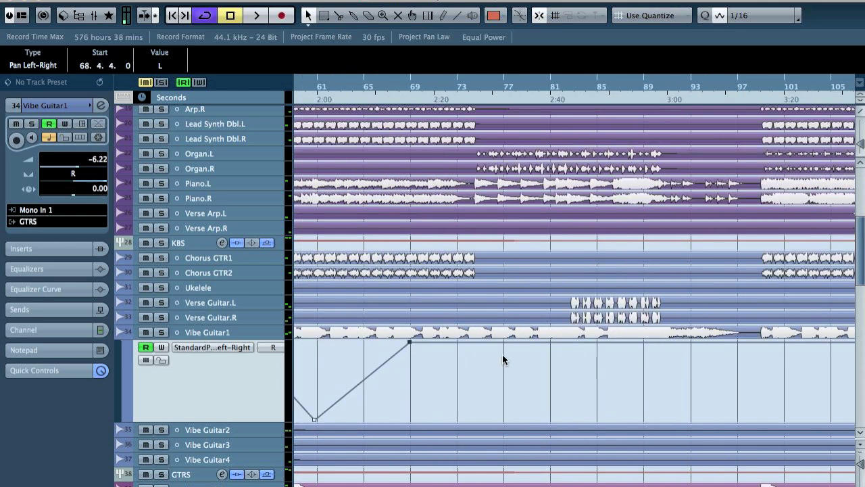
left_click_drag(507, 343, 501, 419)
left_click_drag(612, 419, 596, 344)
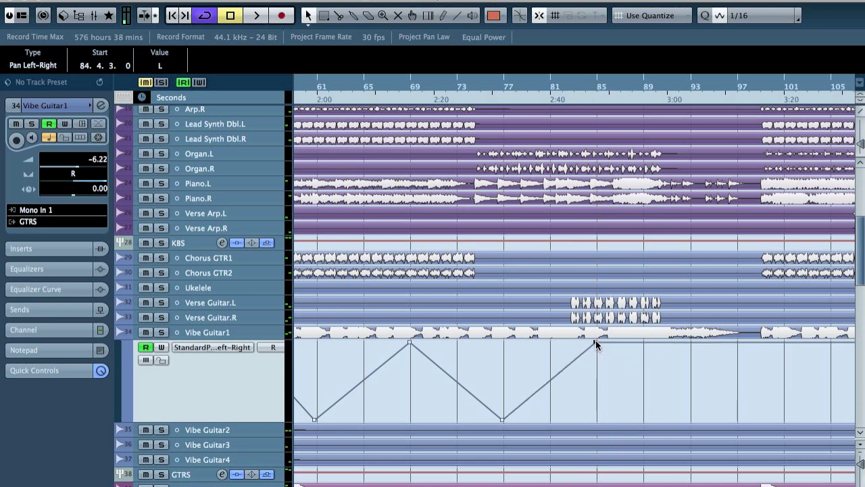
left_click_drag(648, 342, 690, 443)
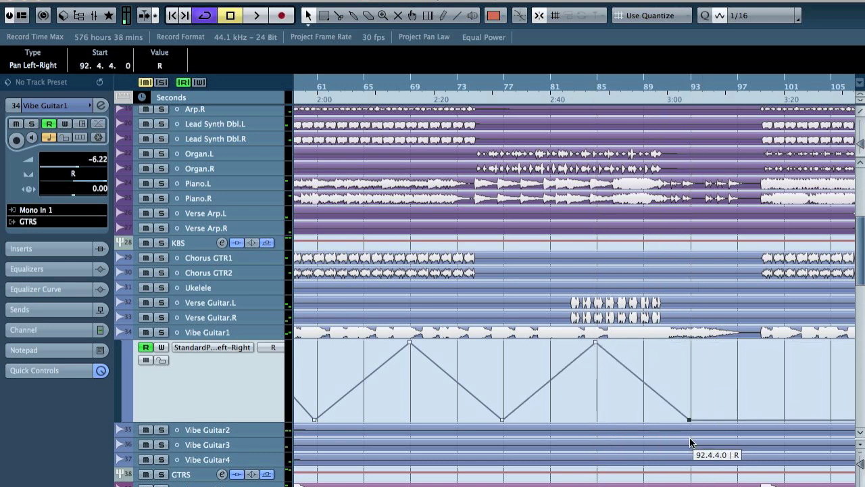
left_click_drag(757, 416, 759, 341)
- Finish Vibe Guitar1's pan automation with right at about bar 105, left at 113, right at 121 and R4 at about 129
scroll(667, 384, "right", 5)
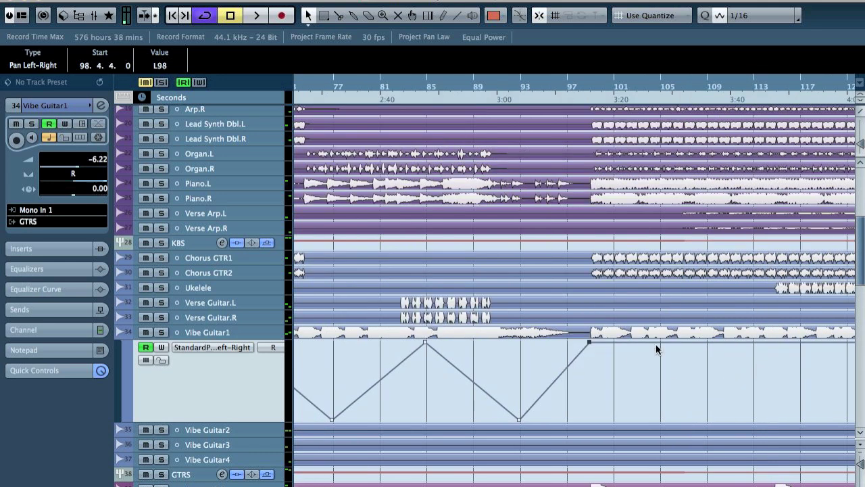
left_click_drag(664, 373, 662, 420)
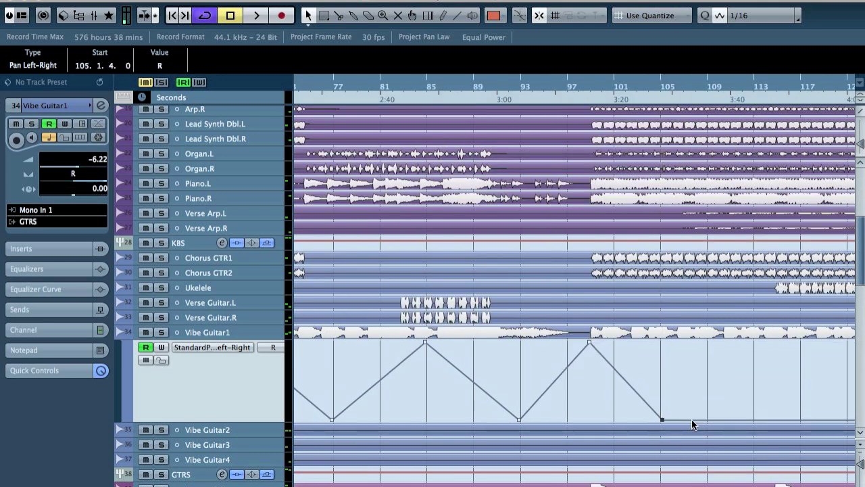
left_click_drag(752, 420, 754, 343)
scroll(756, 373, "right", 10)
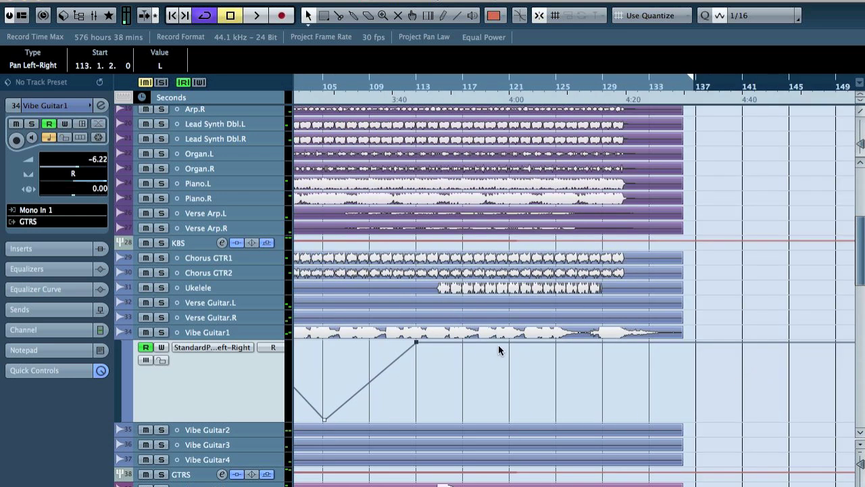
left_click_drag(499, 342, 507, 419)
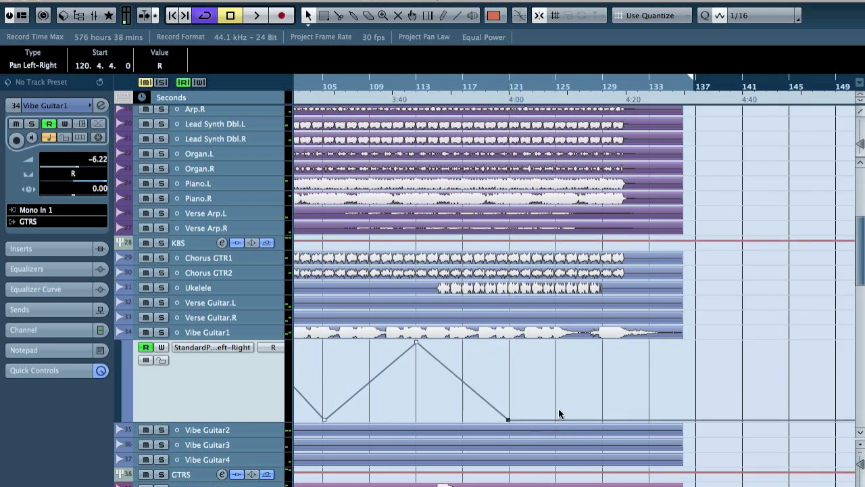
left_click_drag(600, 421, 600, 382)
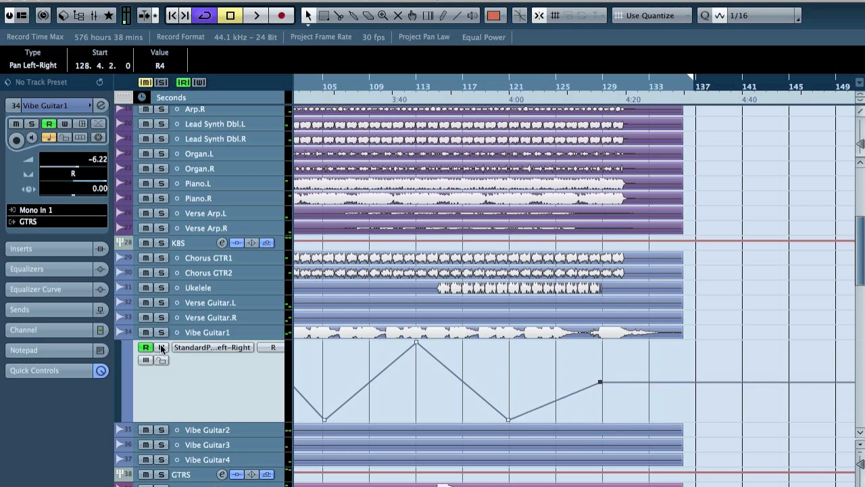
- Play the song from about bar 47 to hear Vibe Guitar1's panning in the mix
scroll(309, 318, "left", 10)
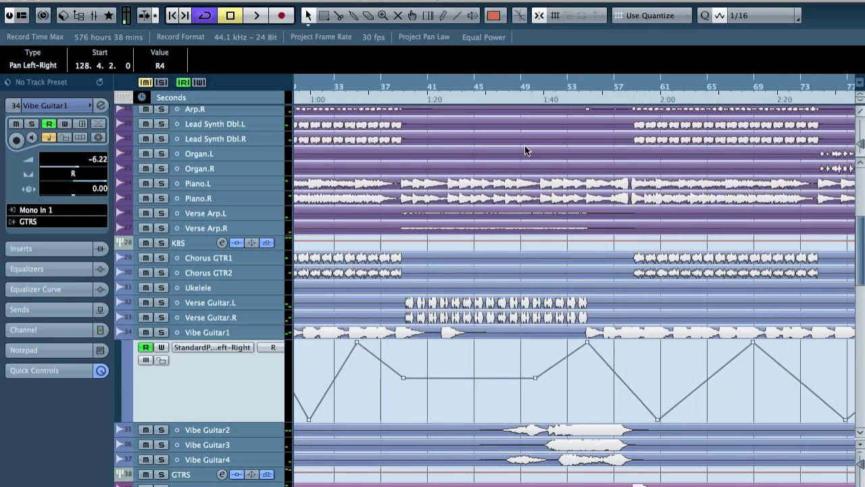
left_click(503, 86)
key("space")
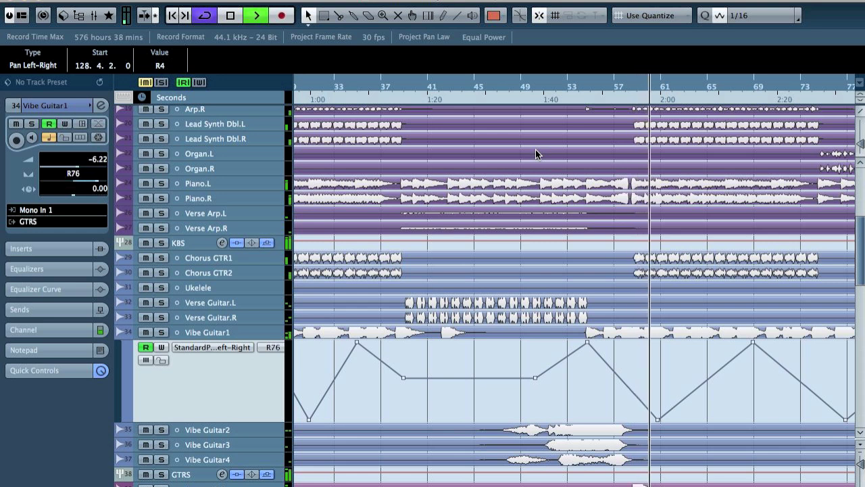
- Solo Vibe Guitar1 during playback, set its volume to -3.05, clear the solo and stop
left_click(226, 331)
key("s")
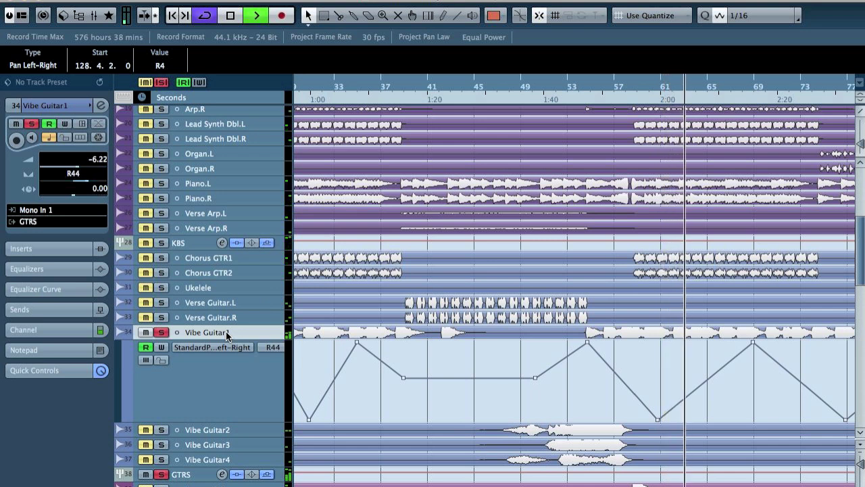
key("s")
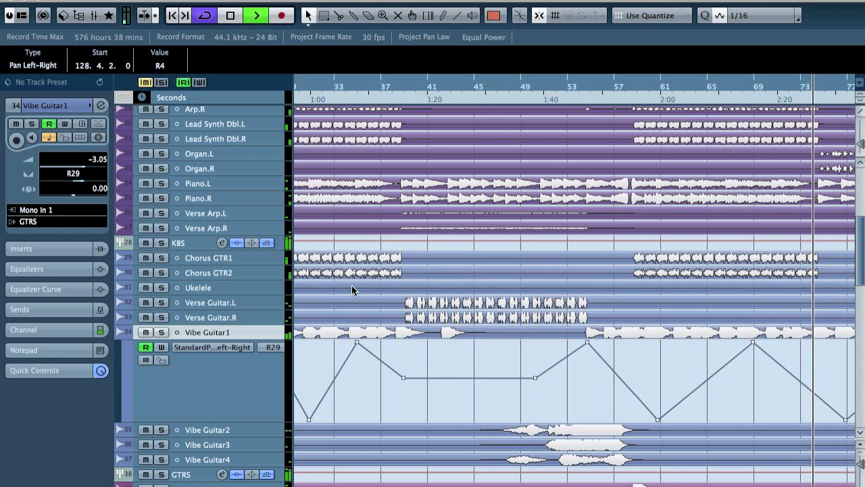
key("space")
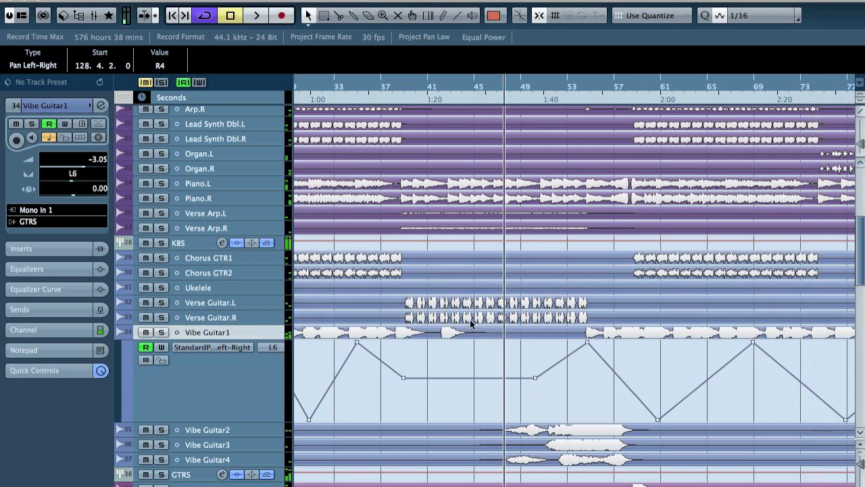
- Shrink Vibe Guitar1's pan automation lane to a single row and play the song from the beginning
scroll(466, 323, "left", 5)
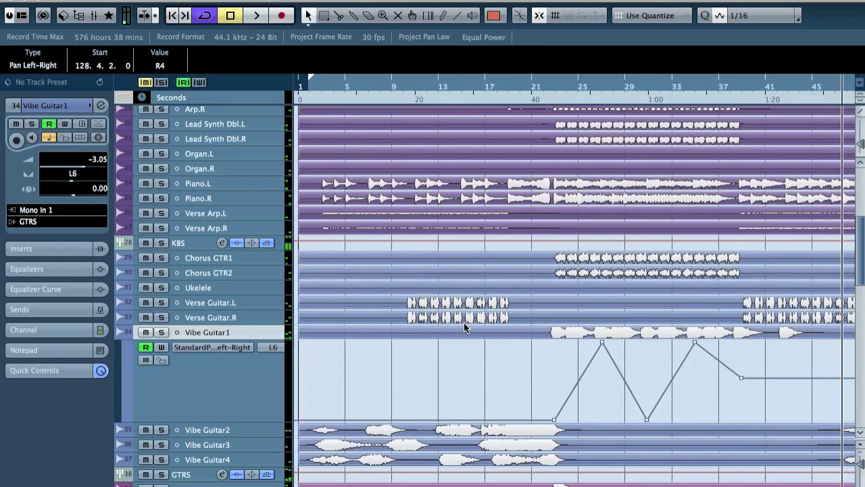
left_click(121, 331)
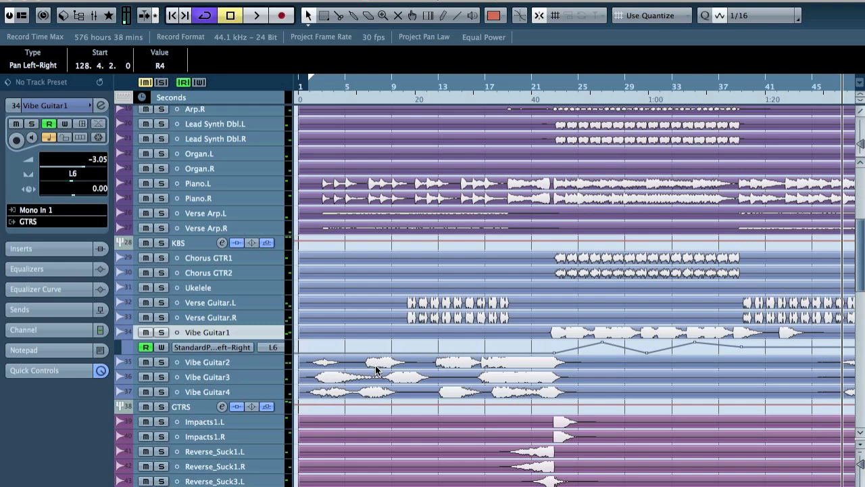
left_click_drag(321, 86, 251, 121)
key("g")
key("g")
key("g")
key("g")
key("g")
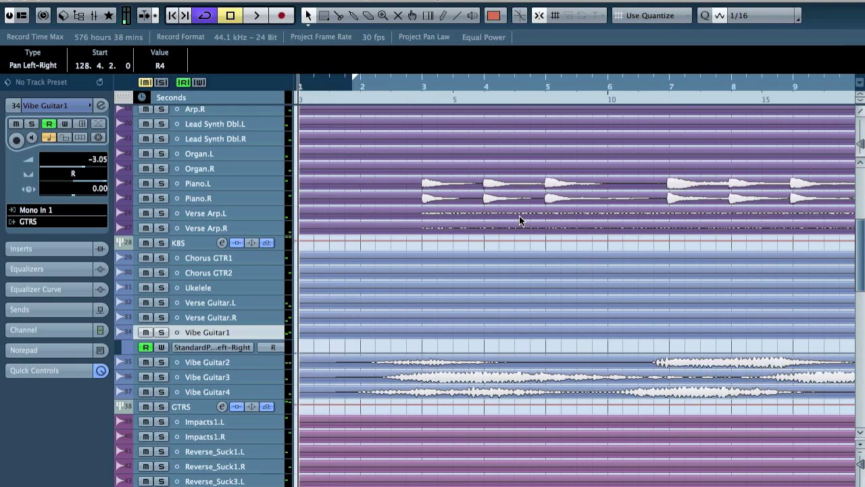
key("space")
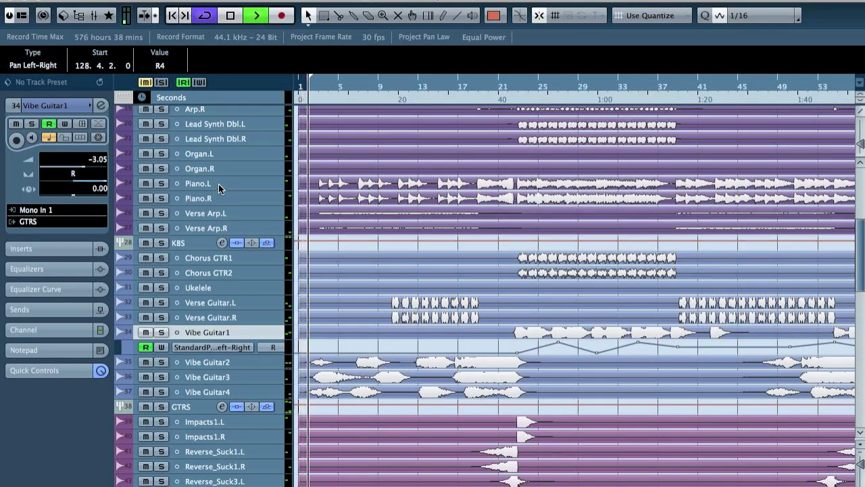
- Briefly solo Verse Arp.L and Piano.R in turn during playback, and show and hide Piano.R's volume automation lane
left_click(164, 213)
left_click(163, 213)
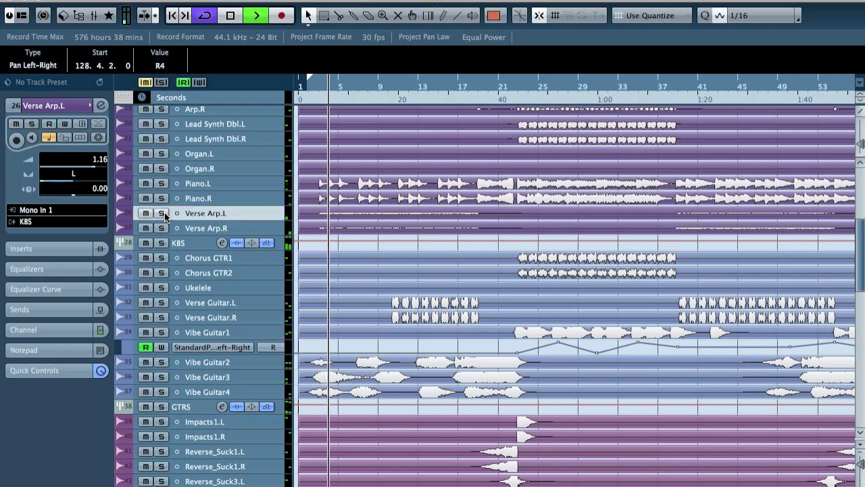
left_click(162, 198)
left_click(165, 198)
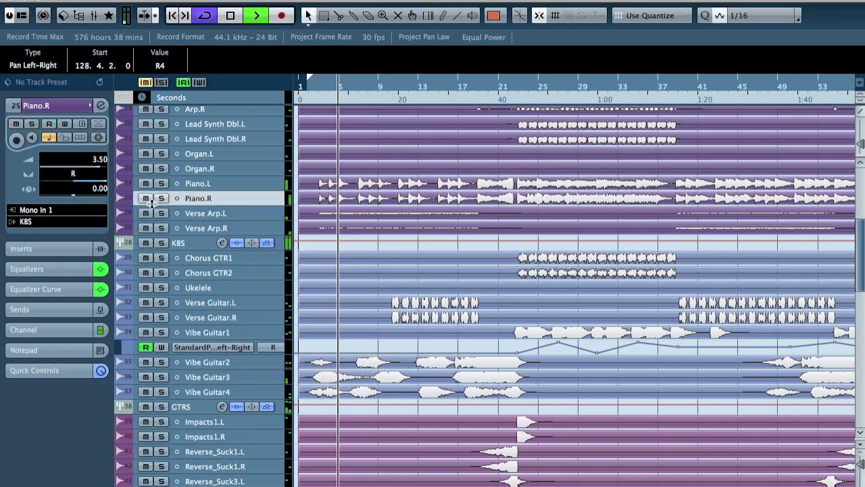
left_click(122, 199)
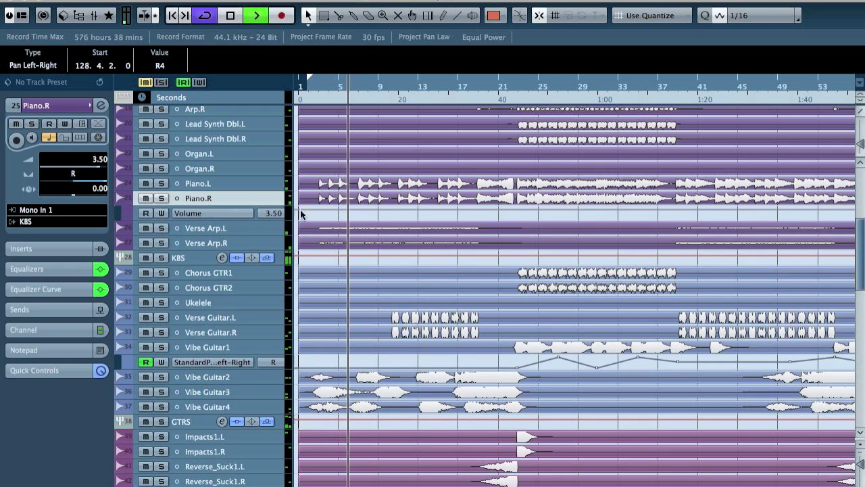
left_click(120, 199)
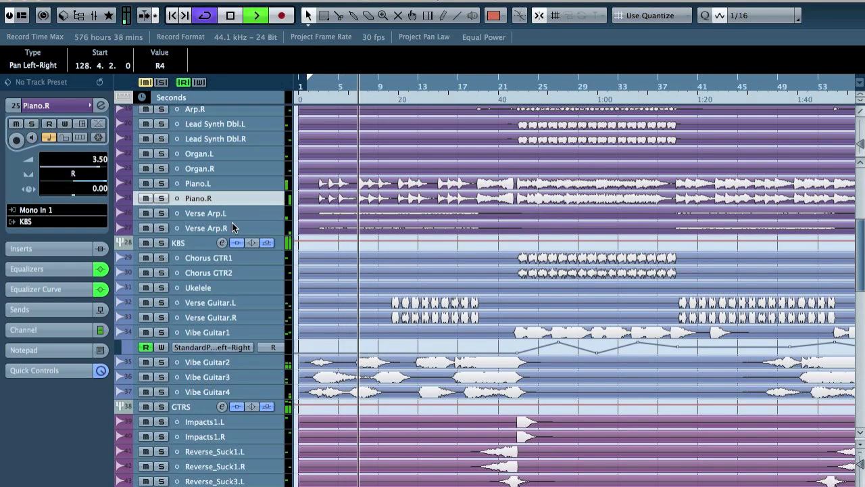
- Stop playback and insert DJ-Eq in the fourth insert slot of the DRS group
scroll(466, 268, "up", 5)
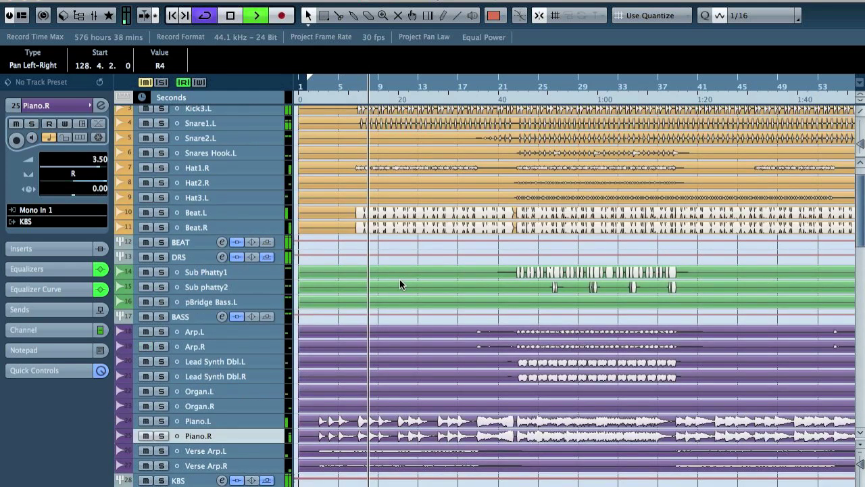
left_click(187, 257)
key("space")
left_click(20, 126)
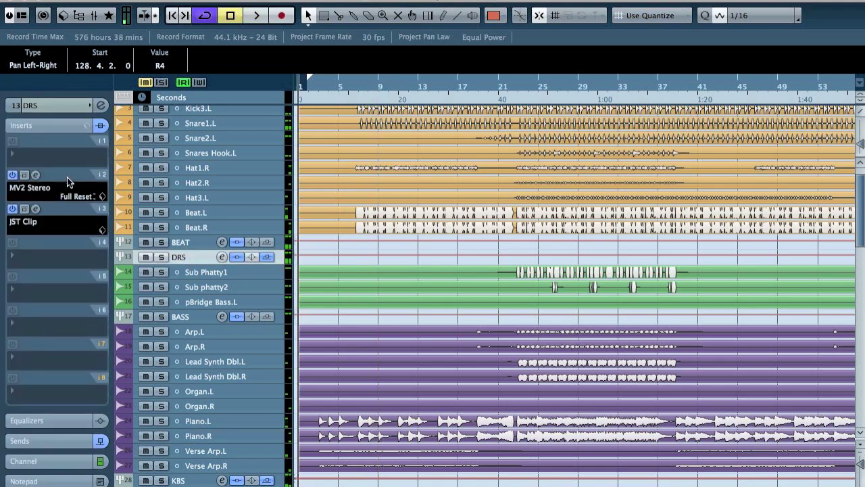
left_click(14, 249)
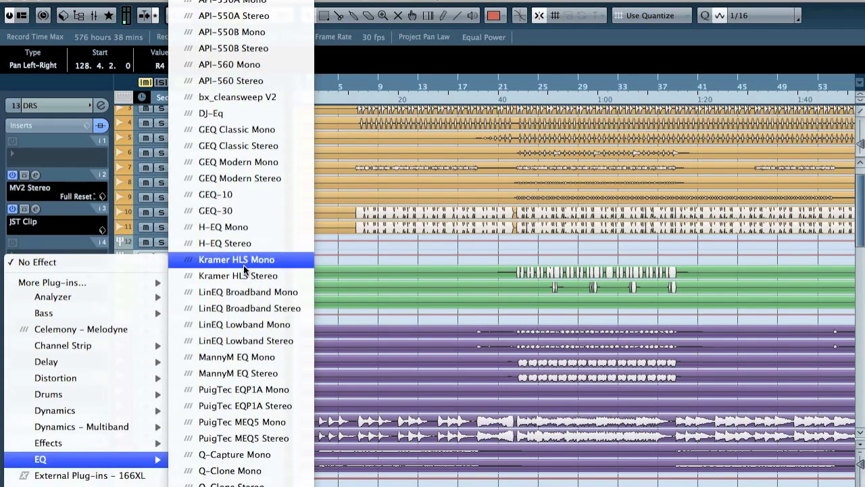
left_click(312, 212)
- Kill DJ-Eq's low and high bands and set its mid gain to 1.8 while playing from about bar 7
left_click(230, 254)
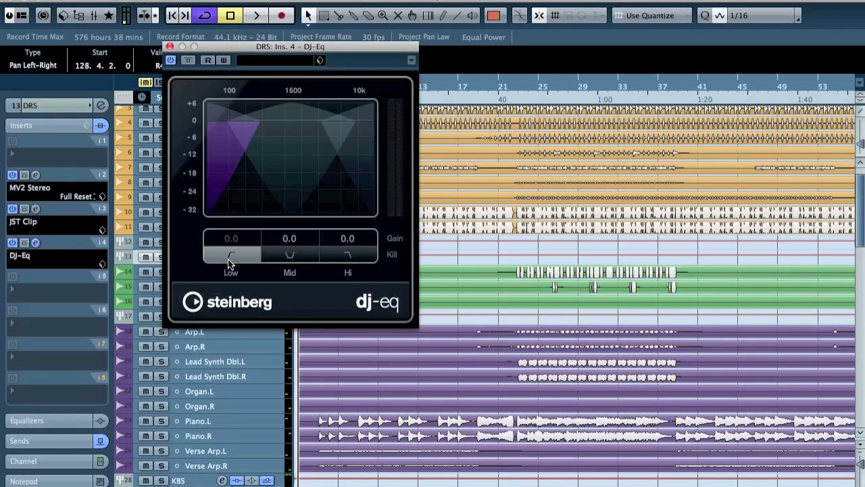
left_click(347, 255)
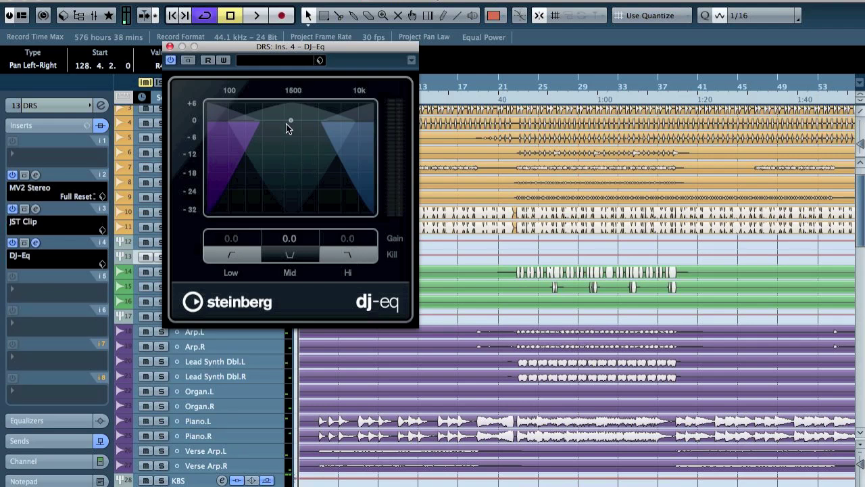
left_click_drag(290, 121, 292, 151)
left_click_drag(286, 55, 144, 108)
left_click_drag(357, 82, 346, 125)
key("space")
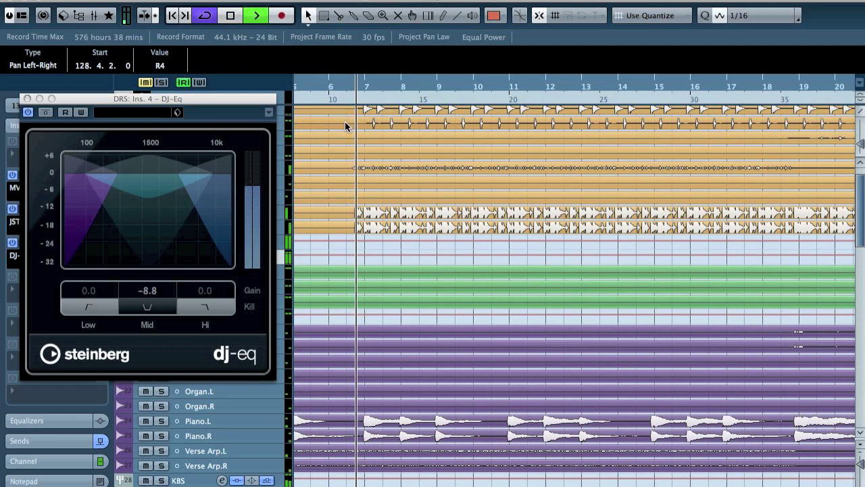
left_click_drag(151, 201, 150, 171)
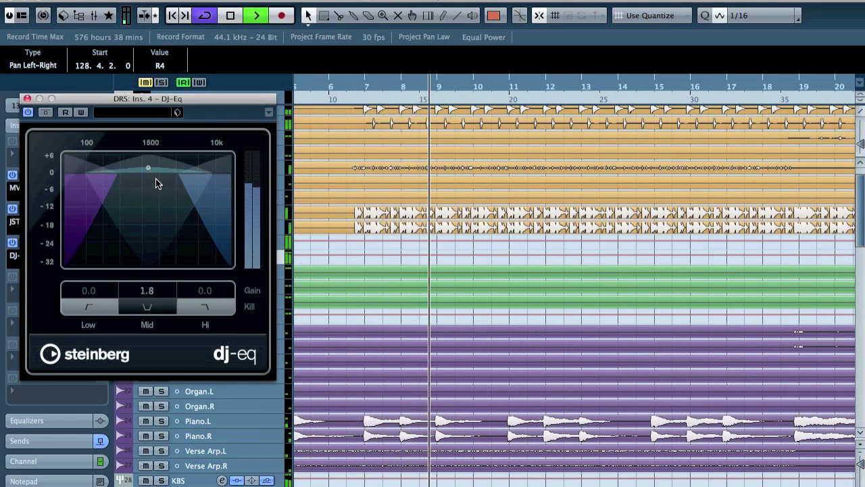
- Write automation that bypasses DJ-Eq on the DRS group at about bar 11, then close the plug-in and stop playback
left_click(80, 112)
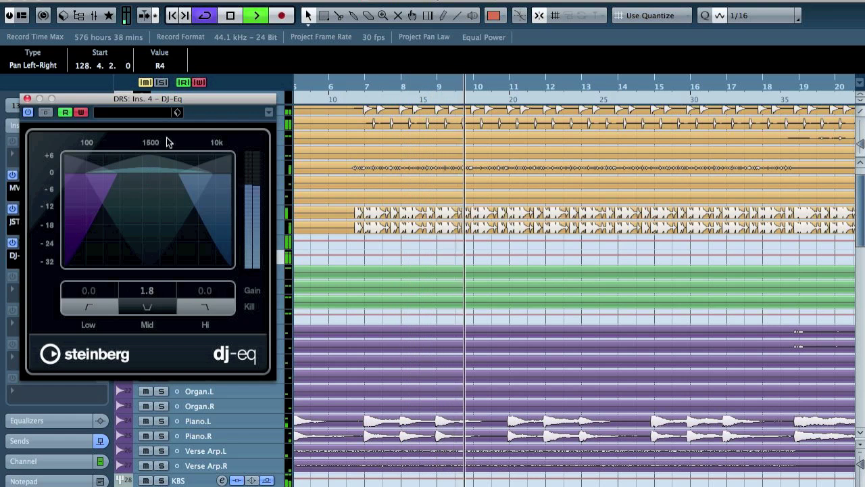
scroll(400, 215, "down", 5)
scroll(436, 216, "down", 5)
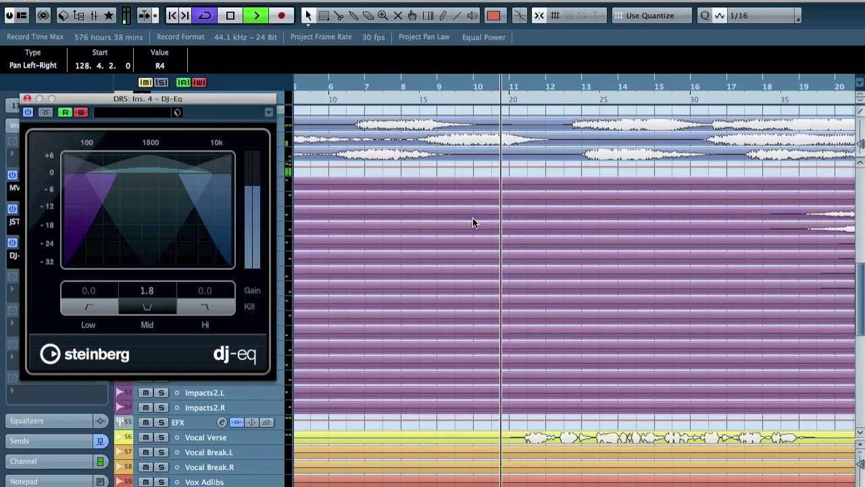
left_click(475, 86)
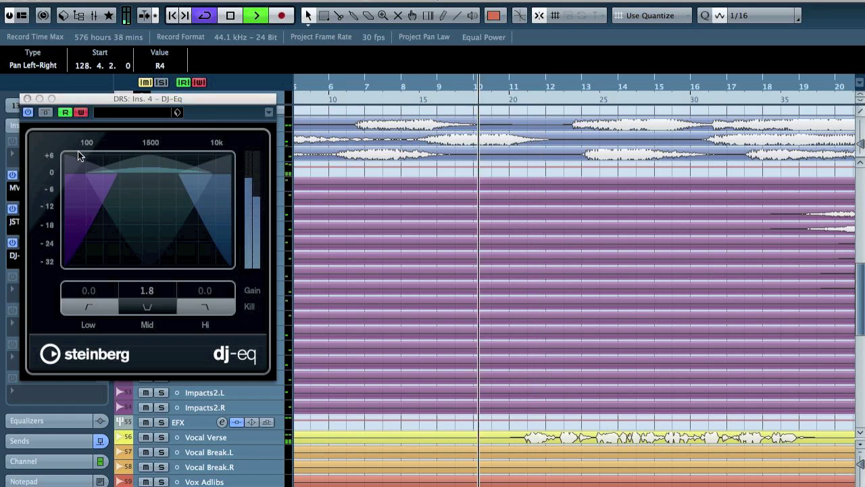
left_click(46, 113)
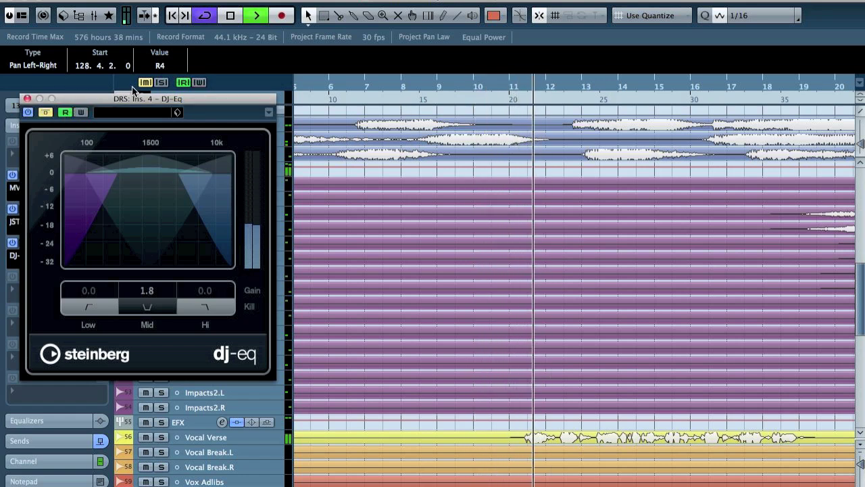
left_click(28, 98)
key("space")
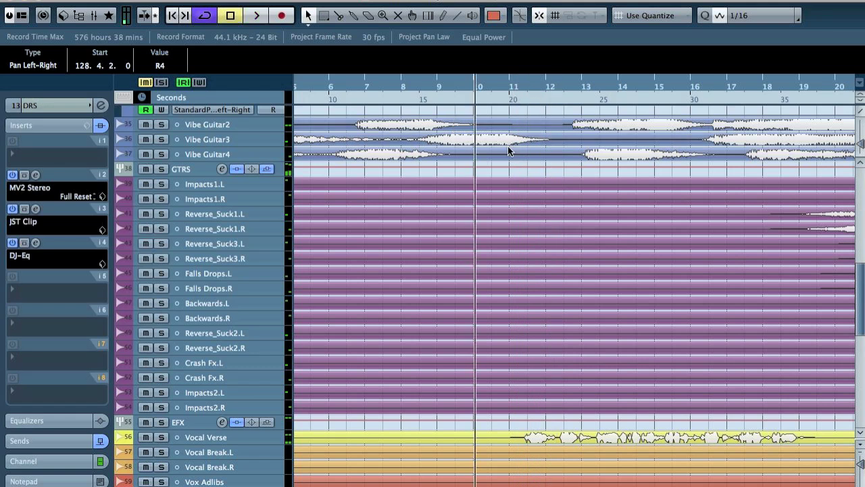
- Play the song from the beginning to about bar 26 to hear the DRS group's DJ-Eq bypass automation
scroll(486, 169, "up", 5)
key("space")
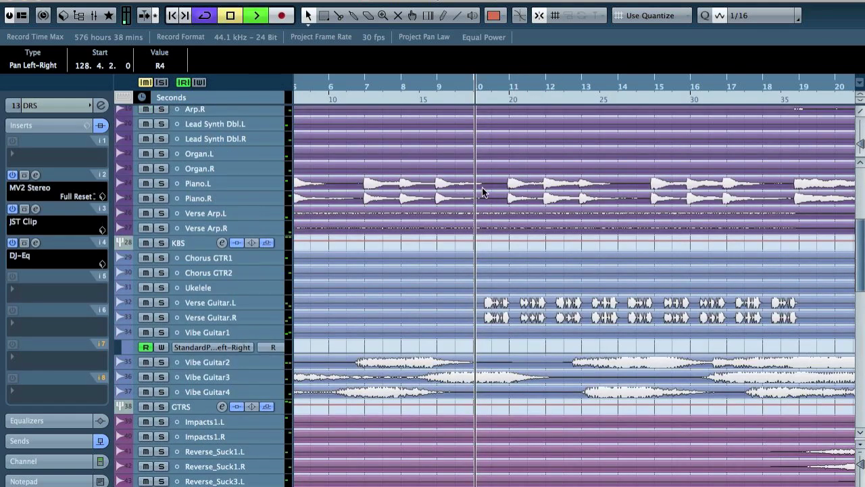
key("space")
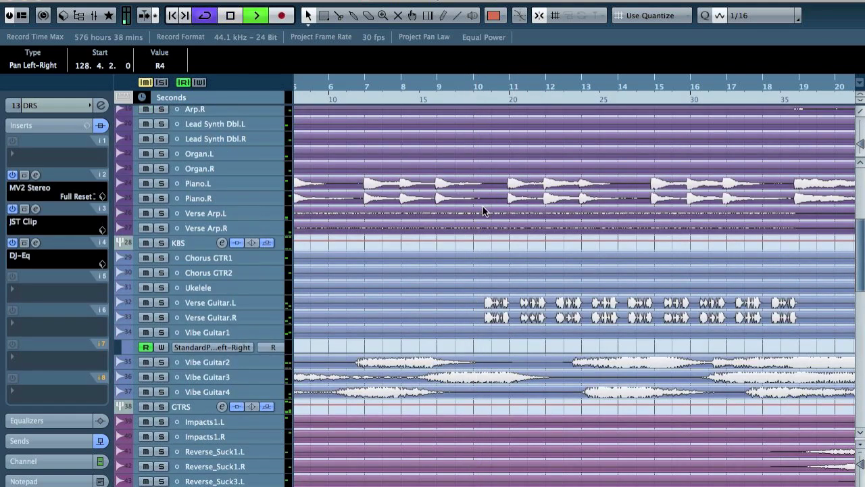
scroll(482, 206, "up", 5)
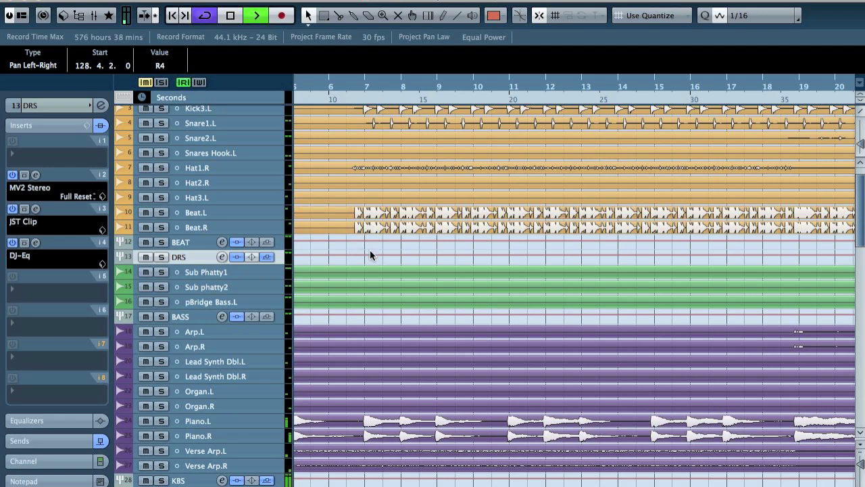
key("space")
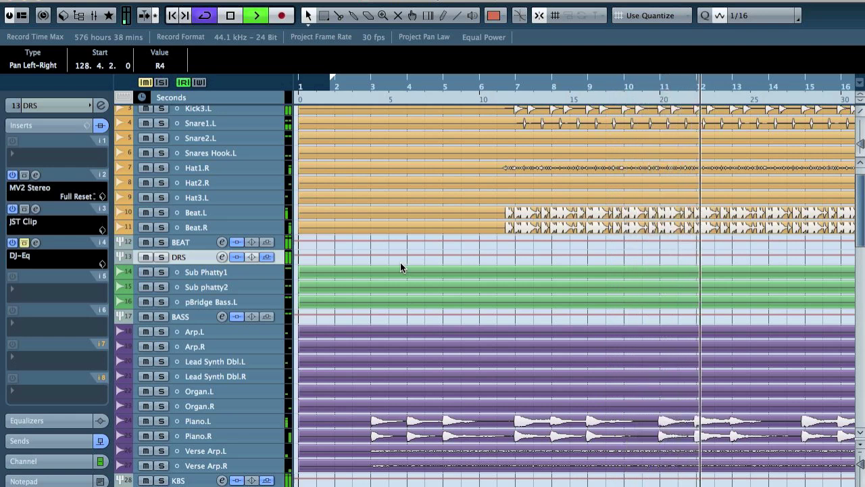
scroll(450, 242, "right", 5)
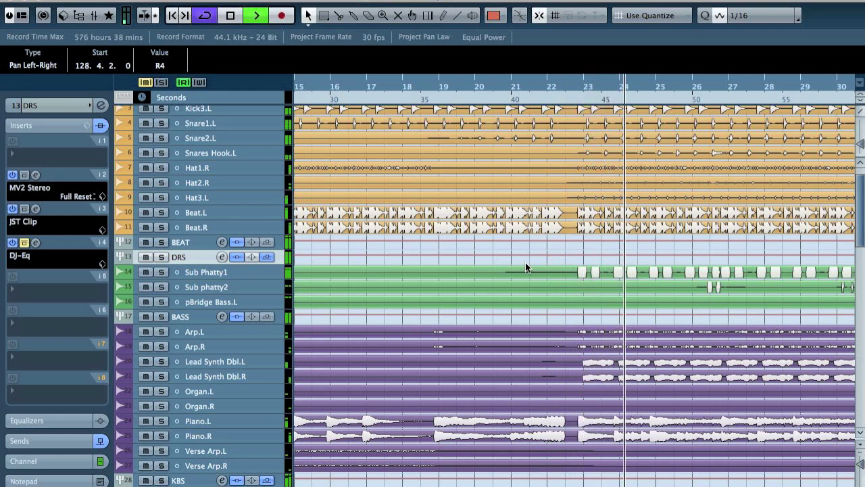
scroll(525, 264, "right", 5)
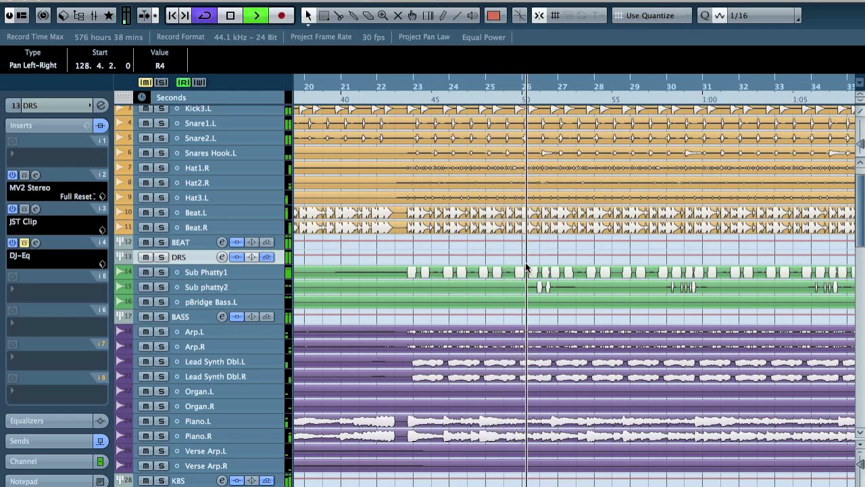
key("space")
- Examine the whole arrangement from start to end, covering the vocal, effects, keyboard, bass and drum tracks
scroll(513, 286, "down", 10)
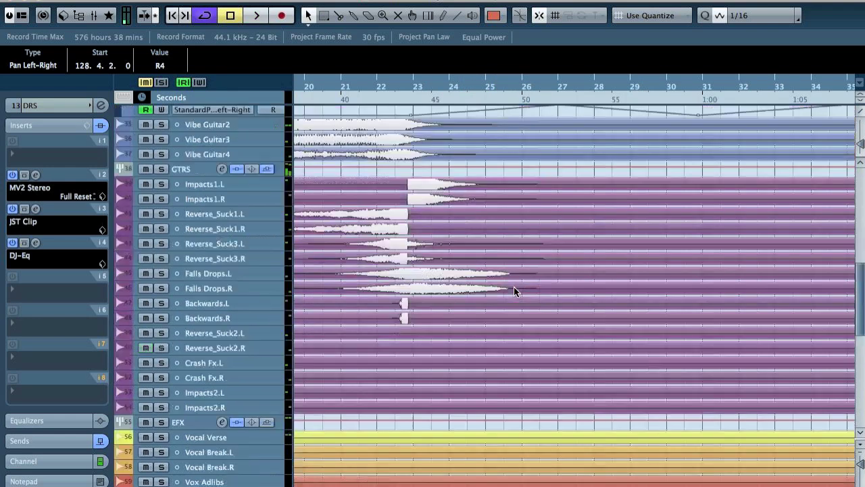
scroll(514, 291, "down", 4)
key("g")
key("g")
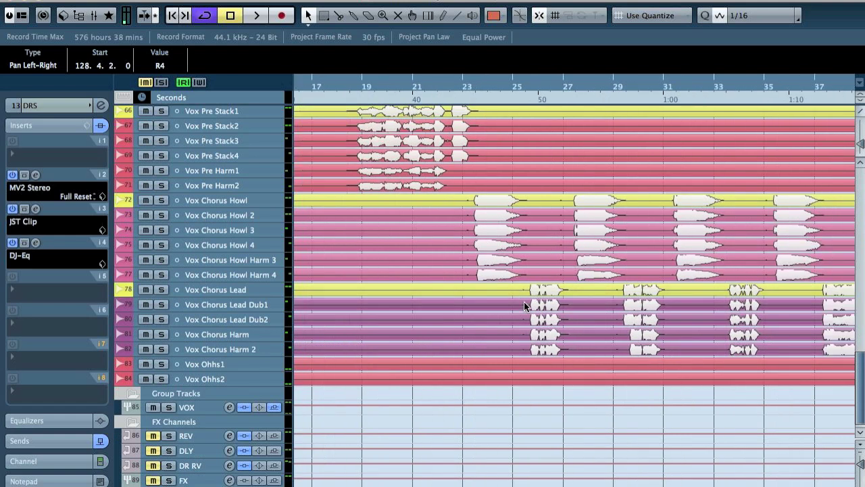
key("g")
key("g")
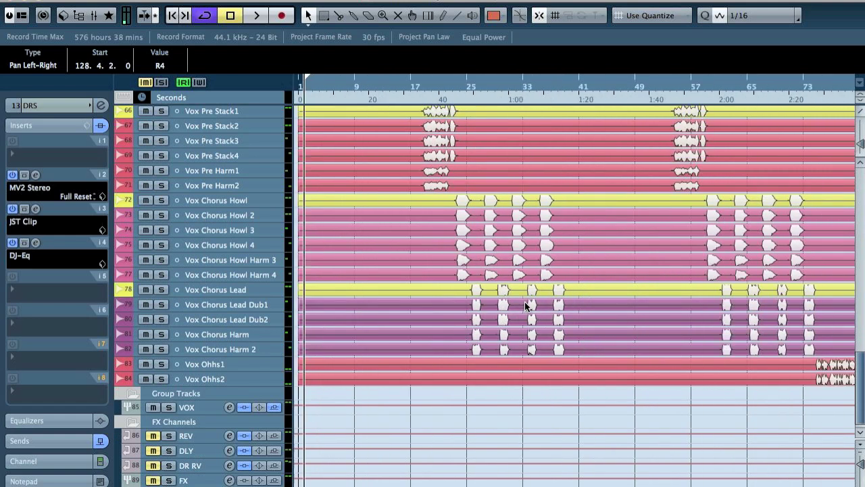
scroll(593, 321, "up", 4)
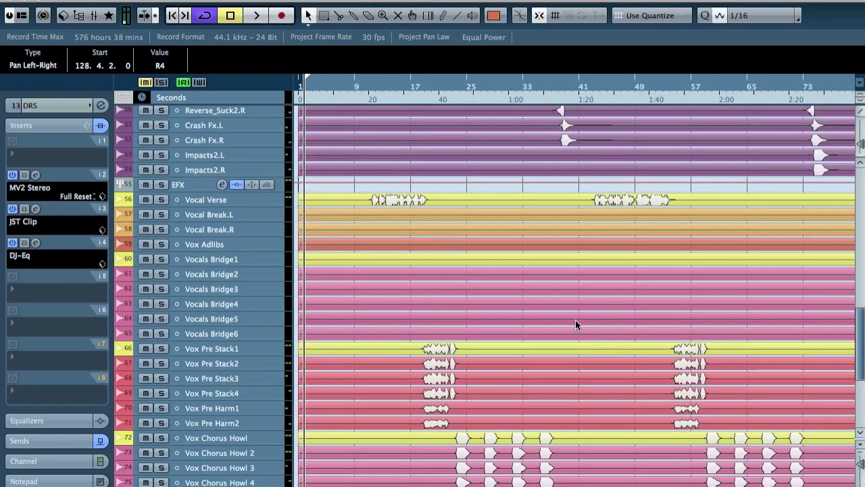
scroll(575, 319, "right", 6)
scroll(564, 319, "right", 3)
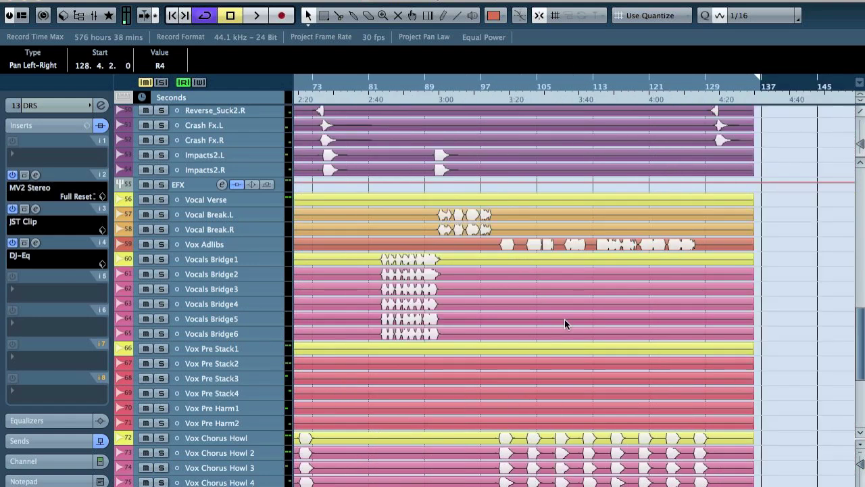
scroll(564, 319, "left", 9)
scroll(564, 319, "right", 6)
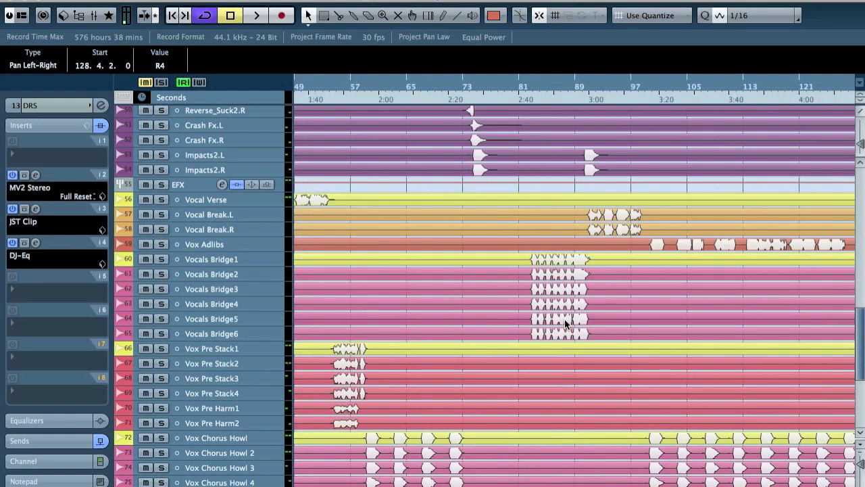
scroll(564, 319, "down", 4)
scroll(564, 319, "right", 3)
scroll(565, 323, "up", 4)
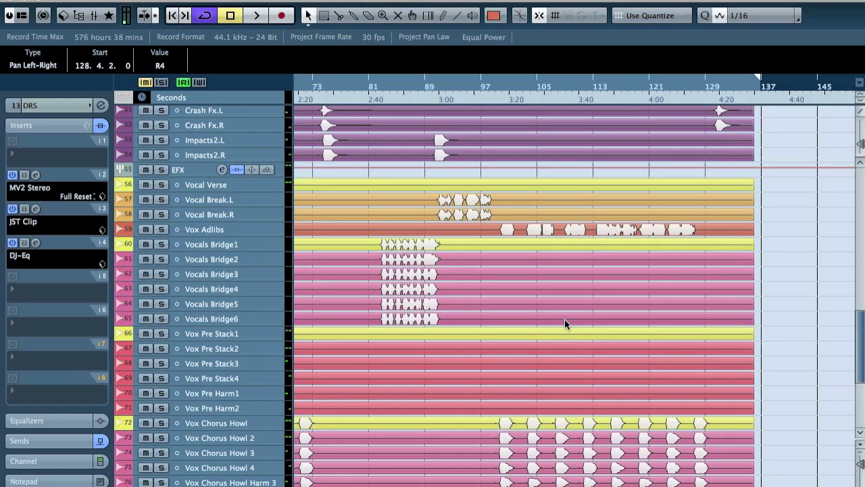
scroll(565, 322, "left", 6)
scroll(565, 322, "up", 4)
scroll(564, 319, "left", 3)
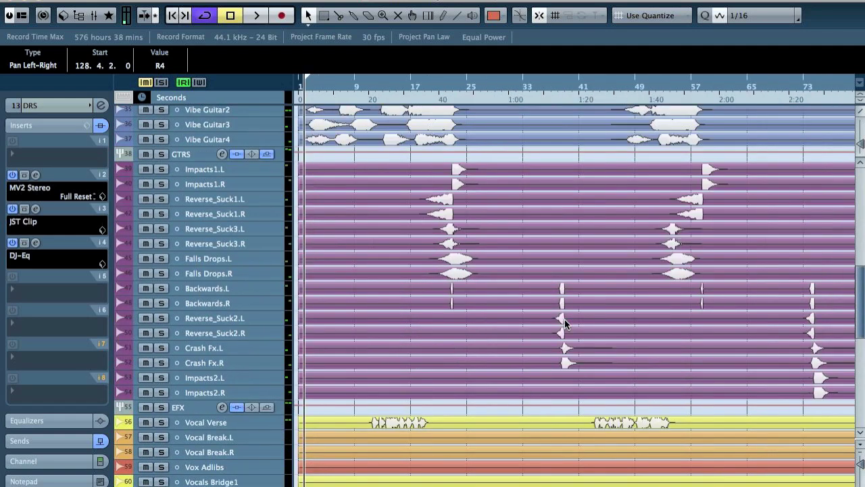
scroll(564, 319, "up", 8)
scroll(564, 324, "right", 6)
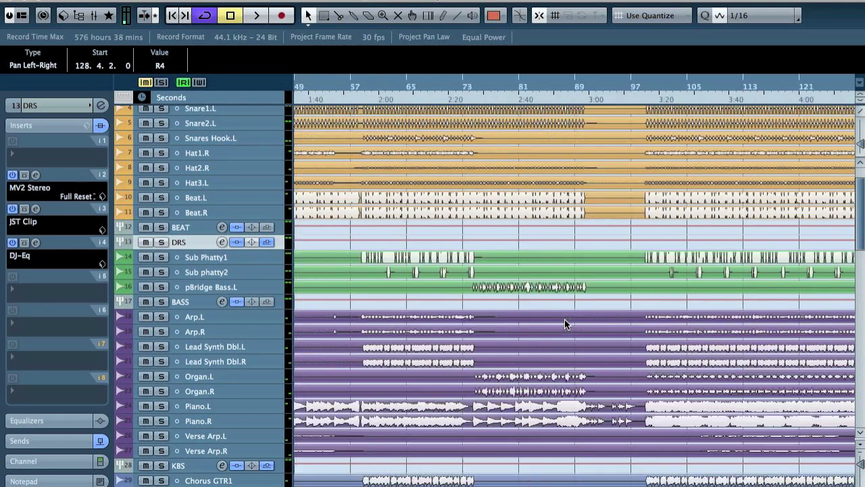
scroll(564, 325, "right", 3)
scroll(564, 322, "up", 1)
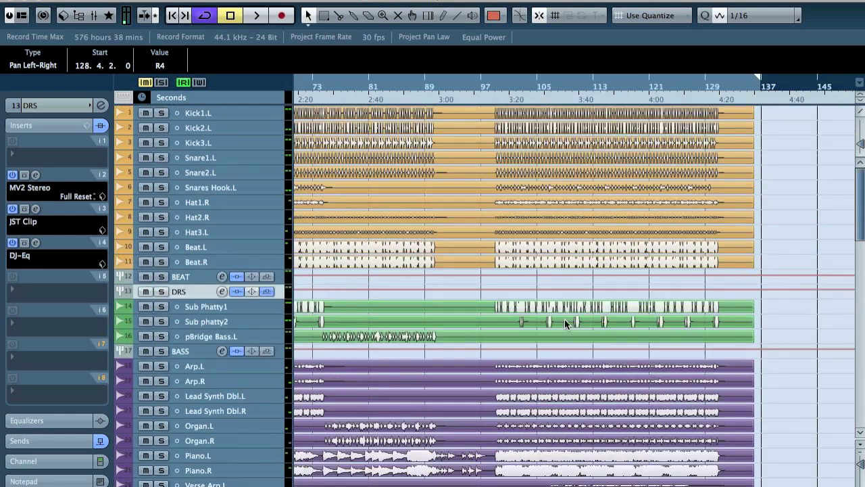
- Play the song from the beginning and open the mixer
scroll(565, 322, "left", 9)
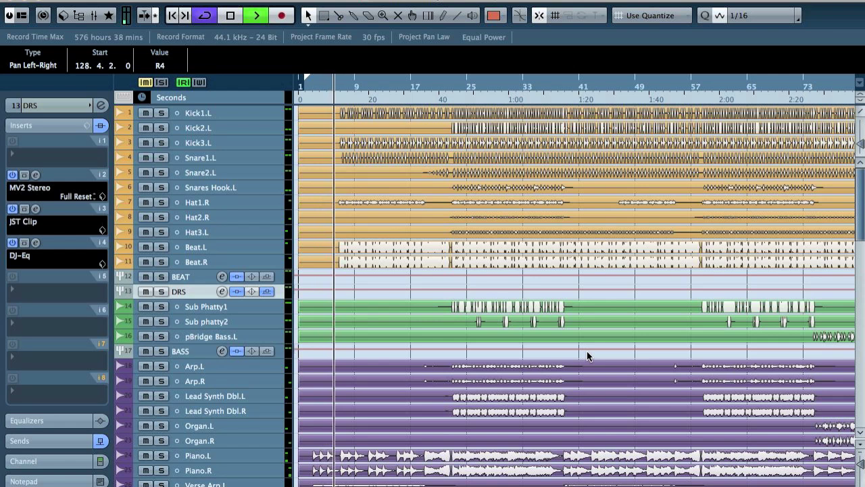
scroll(645, 292, "down", 20)
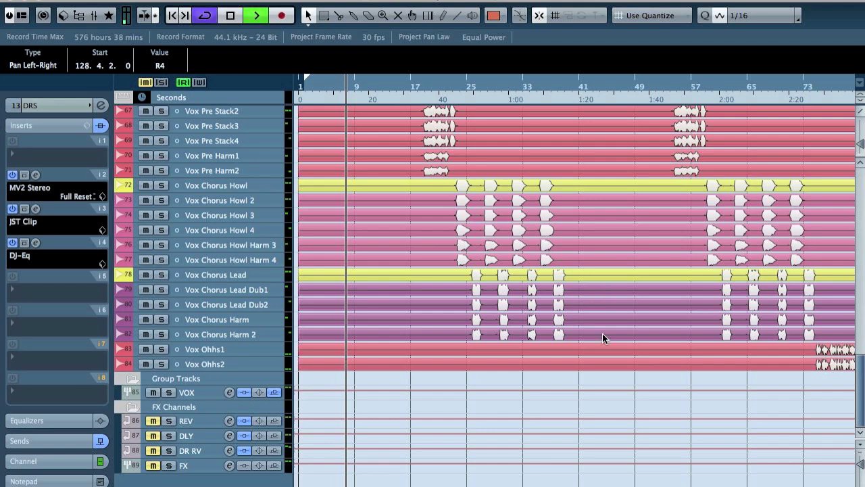
key("F3")
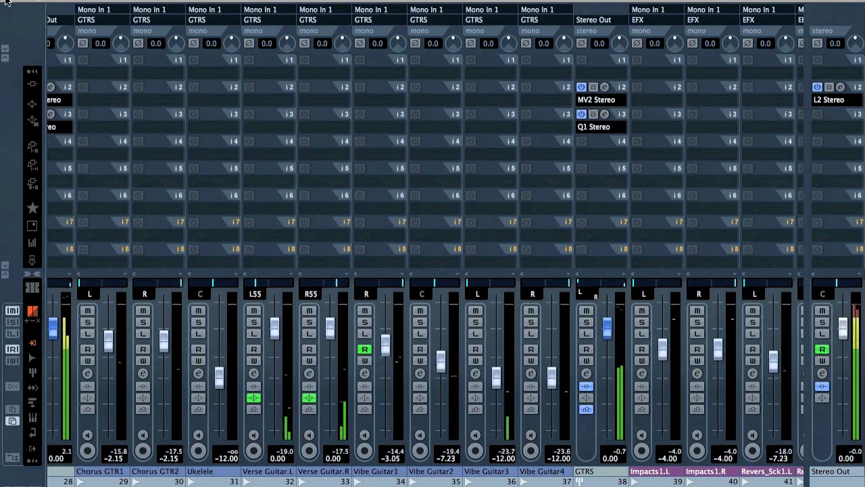
- Switch from the mixer to the arrangement and show the Stereo Out channel's volume automation near the end of the song
key("F3")
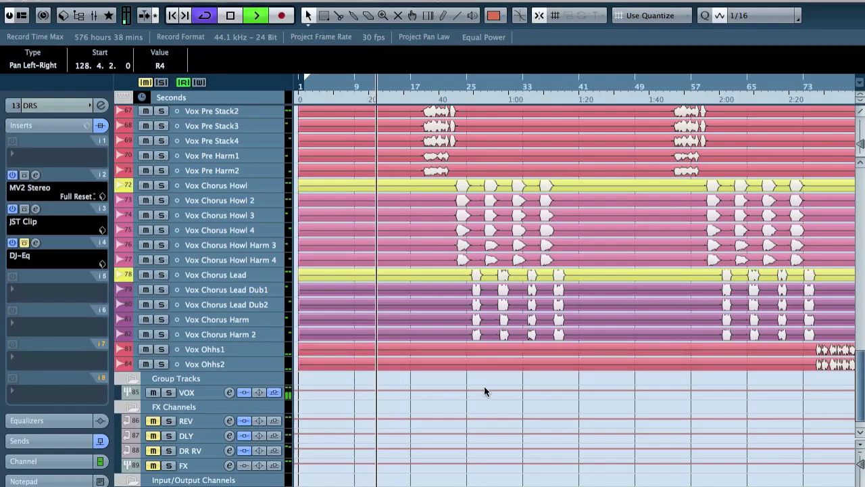
scroll(551, 406, "right", 5)
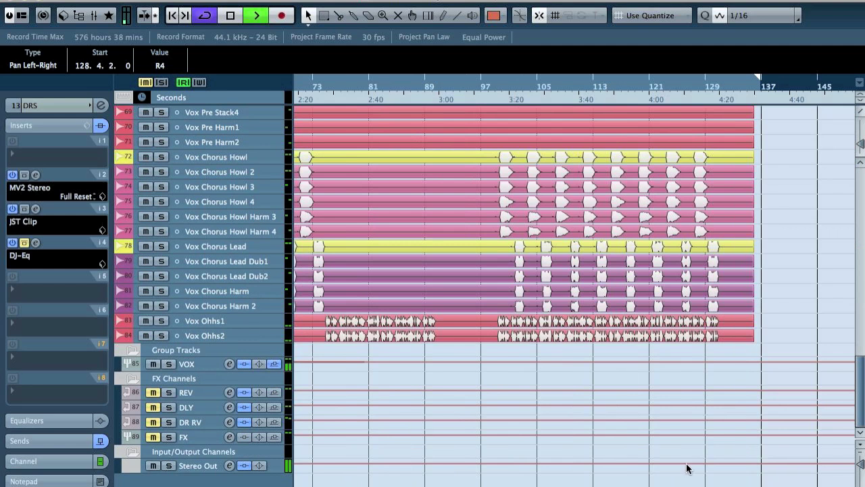
key("h")
key("h")
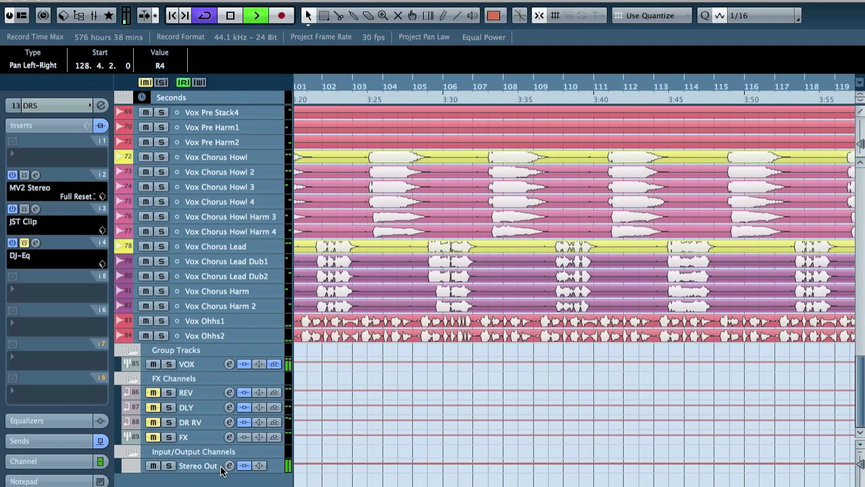
left_click(215, 470)
key("h")
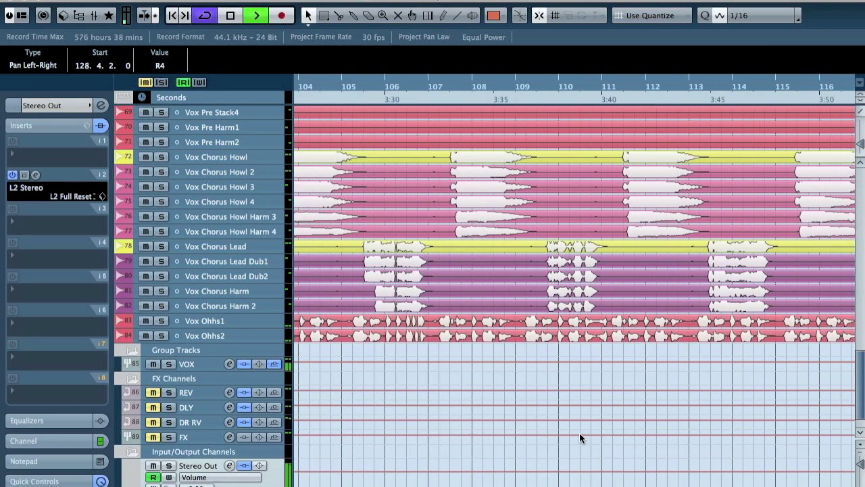
- Set the locators around all audio events, from bar 1 to the end of the events just before bar 136
scroll(579, 433, "right", 5)
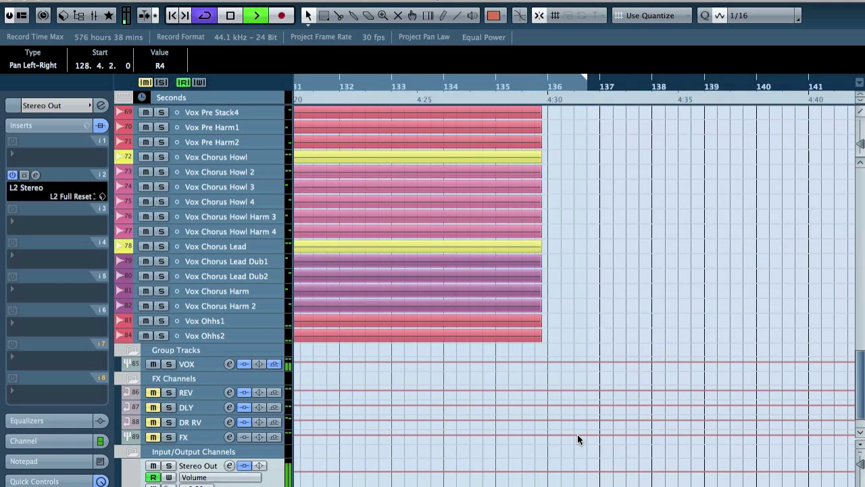
key("ctrl+a")
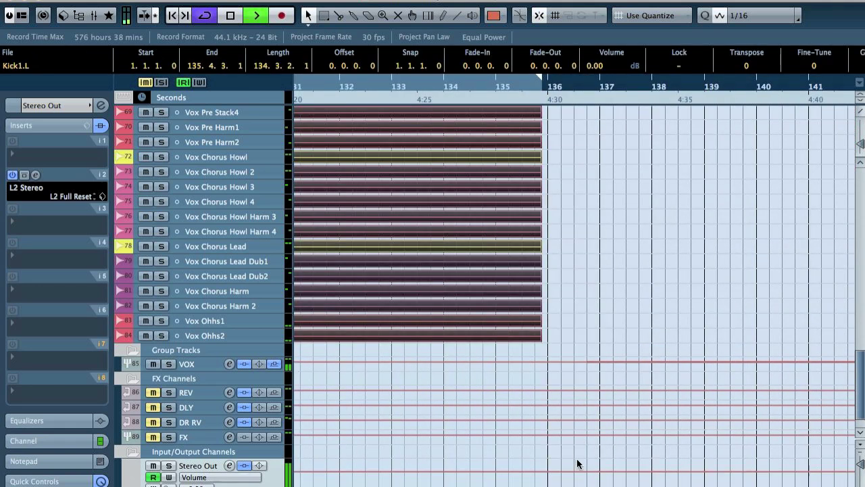
scroll(577, 439, "up", 20)
left_click(650, 330)
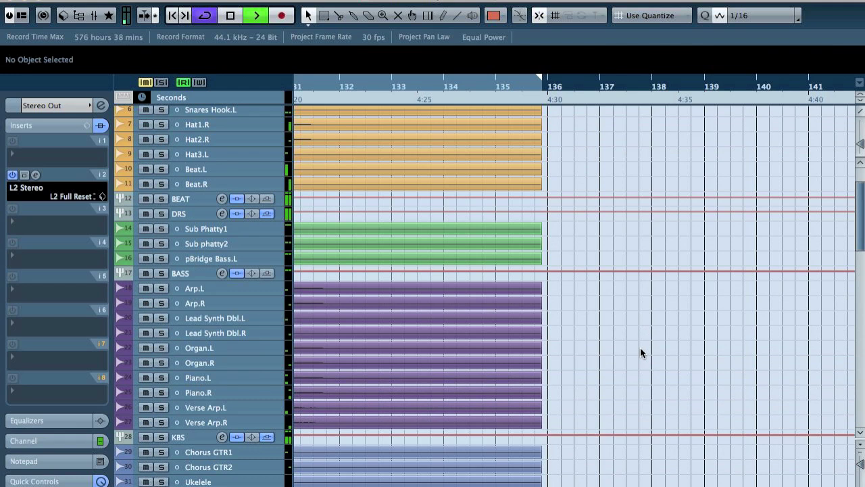
- Fade the Stereo Out volume automation from 0.00 at bar 130 to silence at bar 133, and set the right locator to bar 133
scroll(640, 349, "left", 5)
scroll(640, 349, "down", 10)
scroll(640, 349, "down", 10)
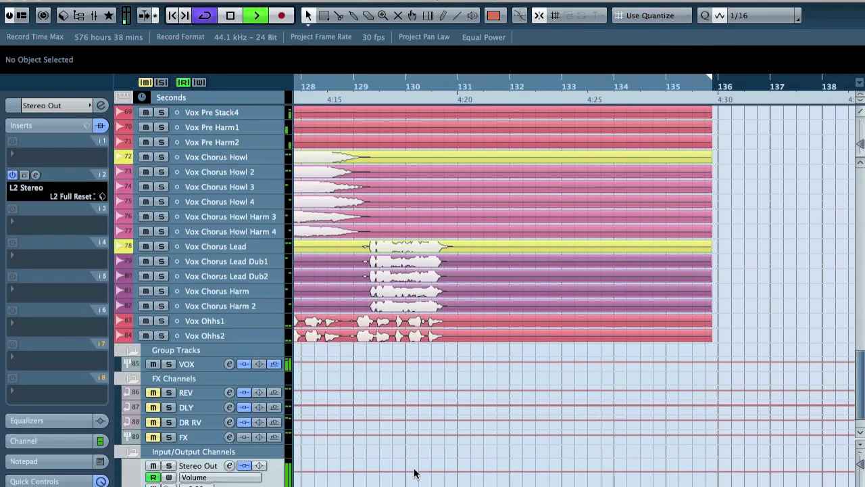
left_click(405, 473)
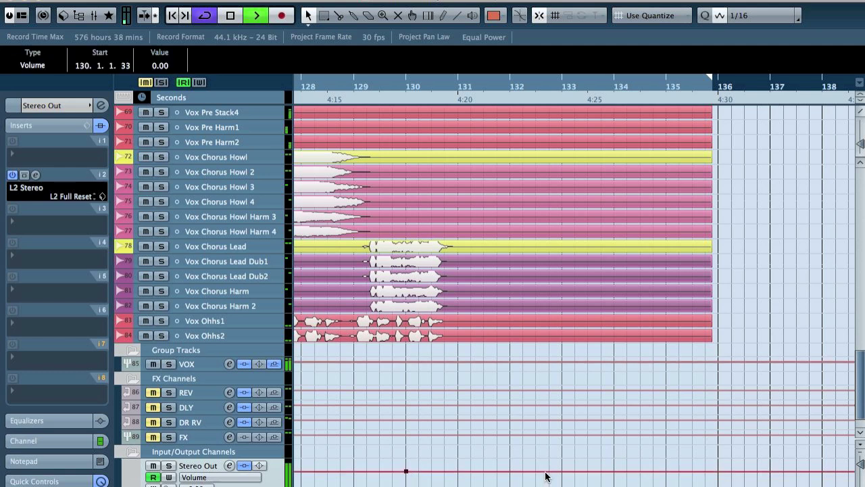
left_click_drag(560, 471, 561, 483)
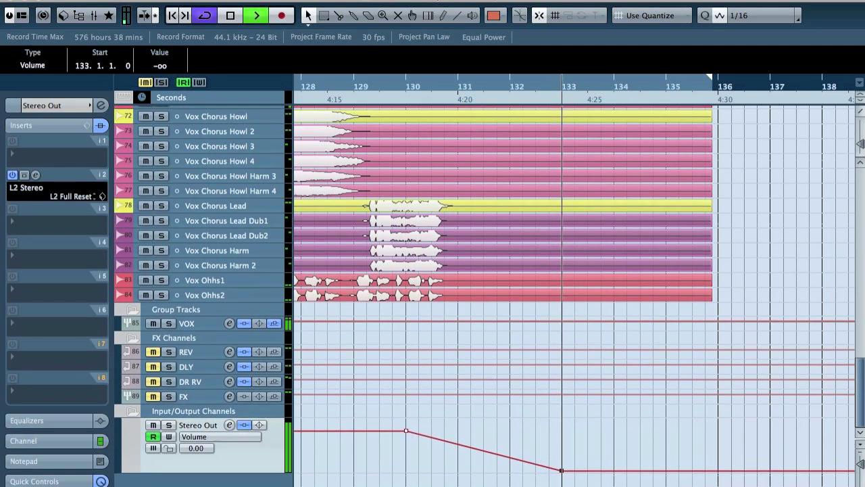
left_click_drag(709, 82, 596, 132)
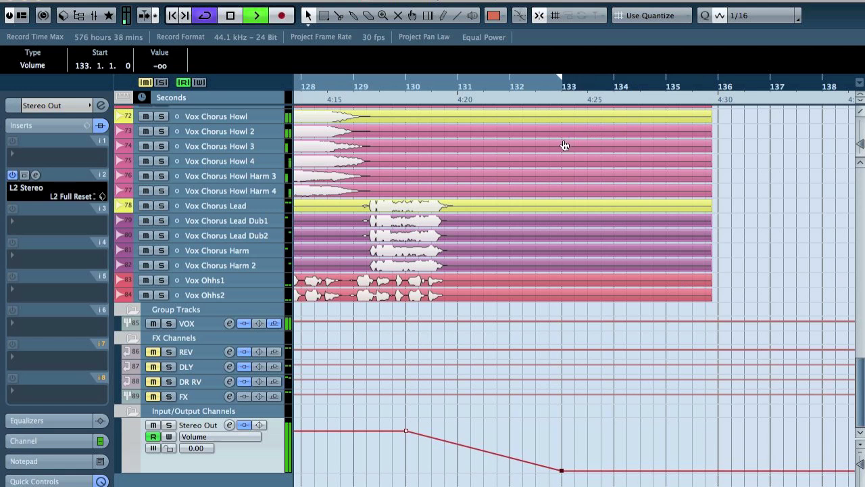
- Examine the tracks from the song's ending back to bar 1 while playback continues
scroll(558, 211, "up", 15)
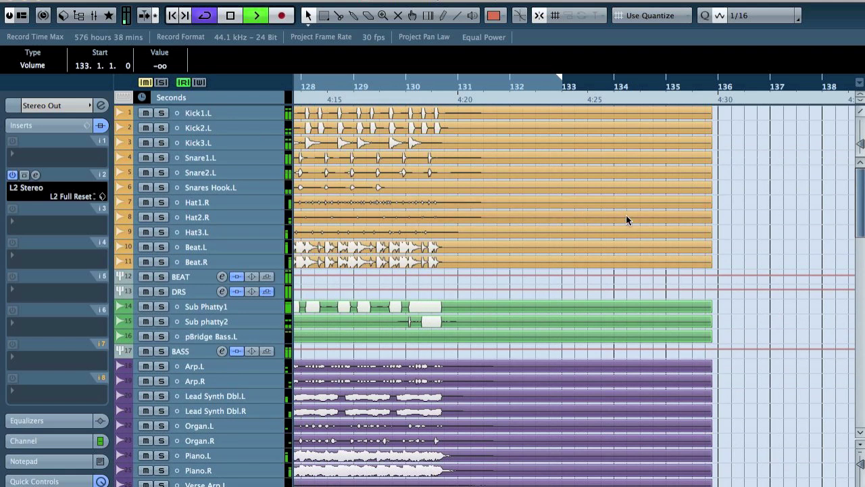
scroll(759, 230, "left", 5)
scroll(759, 232, "left", 6)
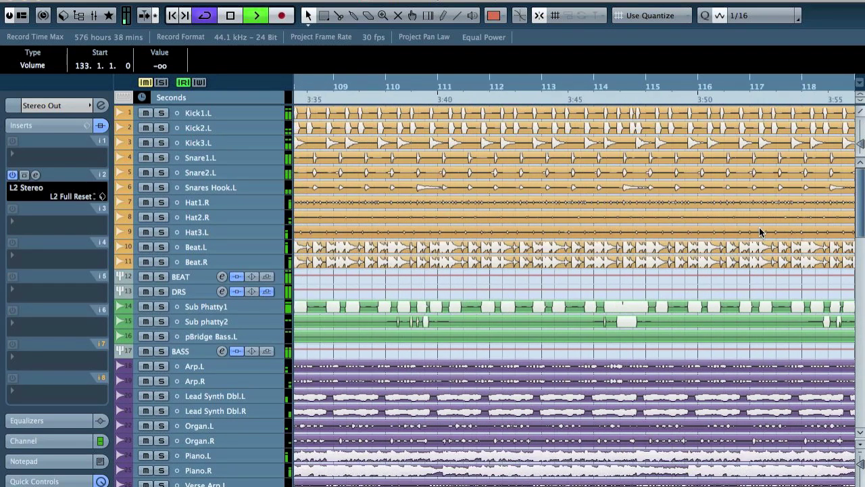
scroll(759, 232, "down", 15)
scroll(759, 231, "down", 5)
key("g")
key("g")
key("g")
key("g")
key("g")
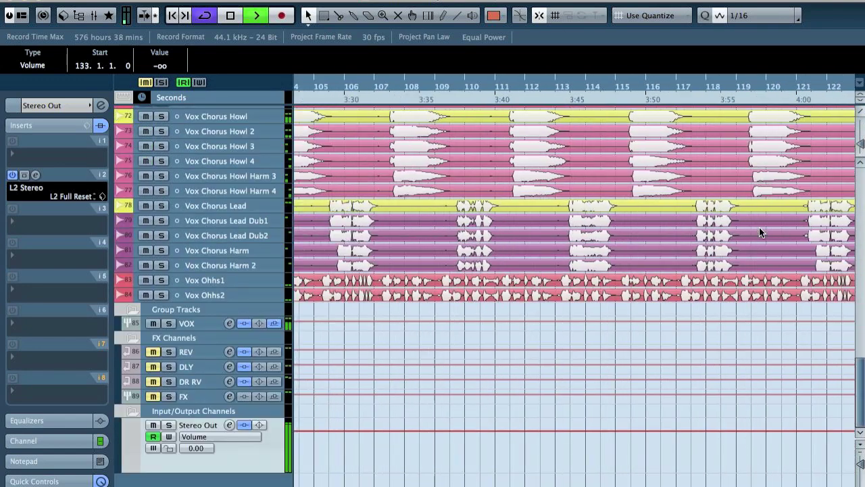
key("g")
scroll(759, 232, "up", 20)
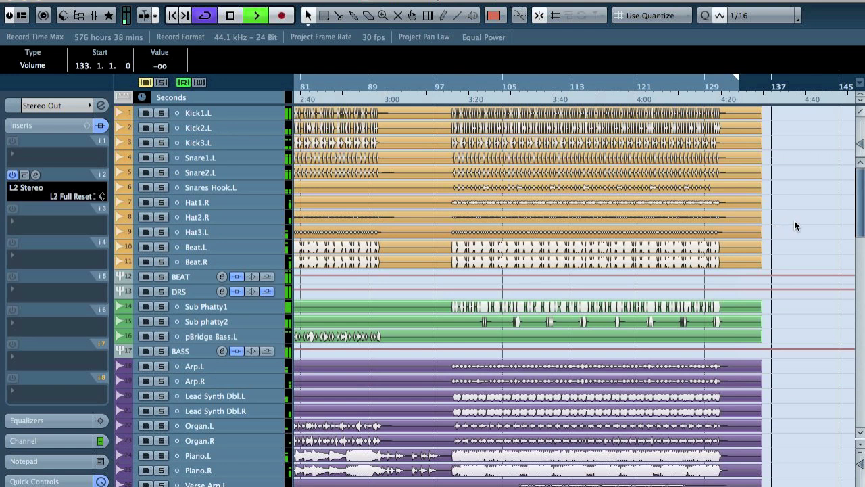
scroll(807, 224, "left", 5)
scroll(806, 219, "left", 5)
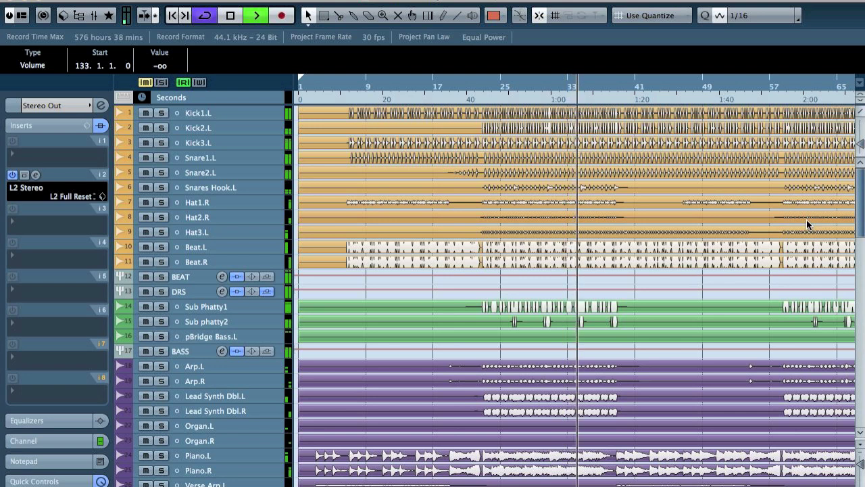
- Raise the Hat1.R track's volume to 4.33
left_click(215, 217)
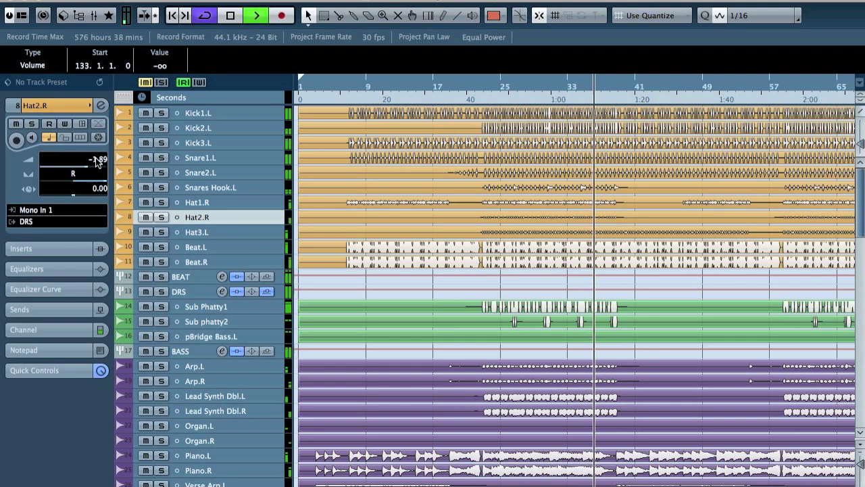
left_click(226, 202)
left_click_drag(89, 165, 102, 169)
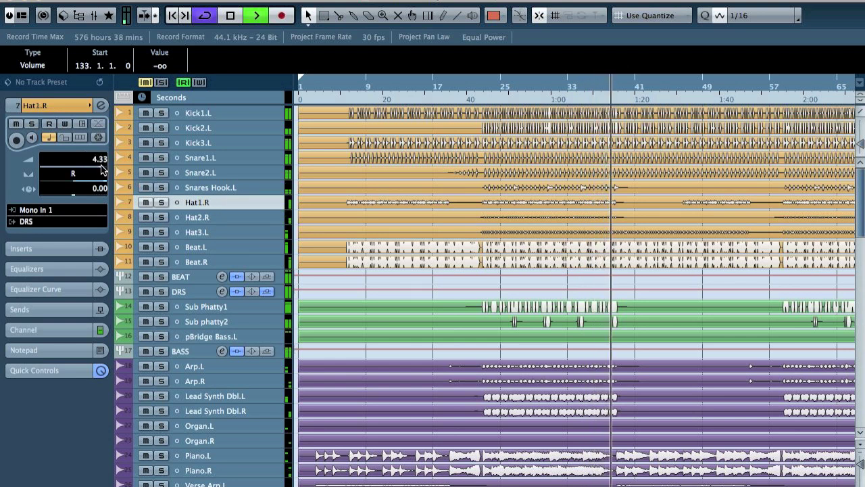
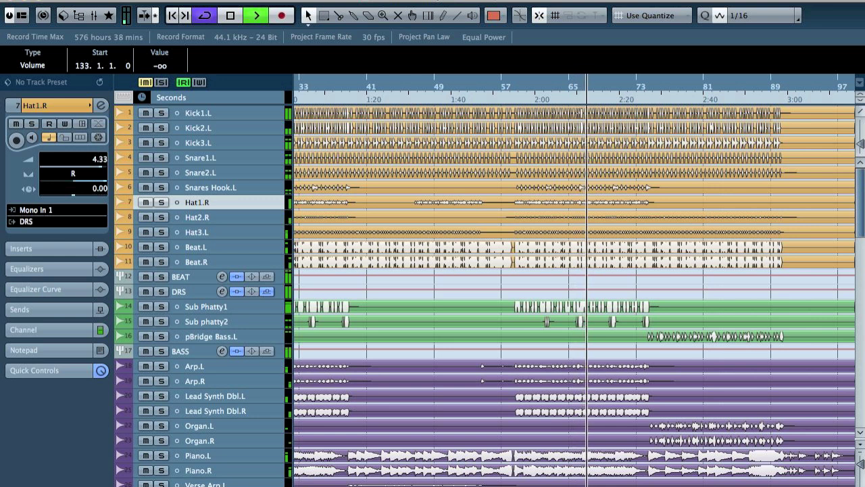
- Listen through the bridge to about bar 94, check the three kick tracks' channel settings, and stop playback
scroll(574, 284, "right", 6)
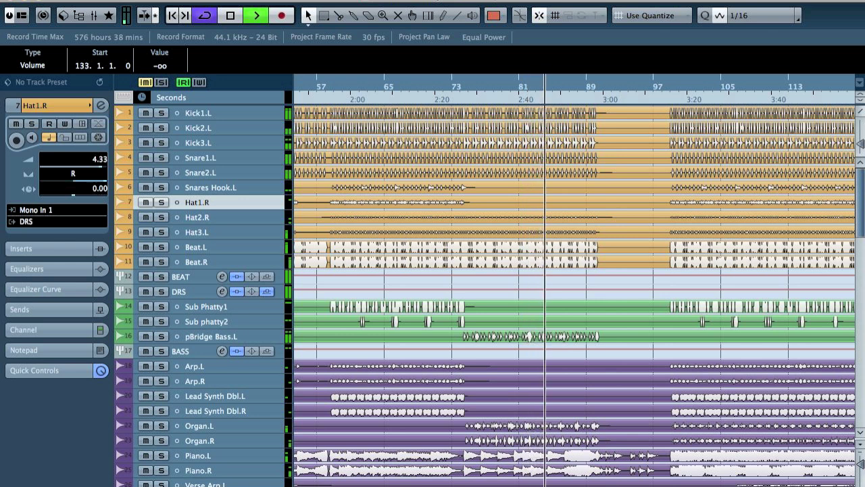
left_click(211, 127)
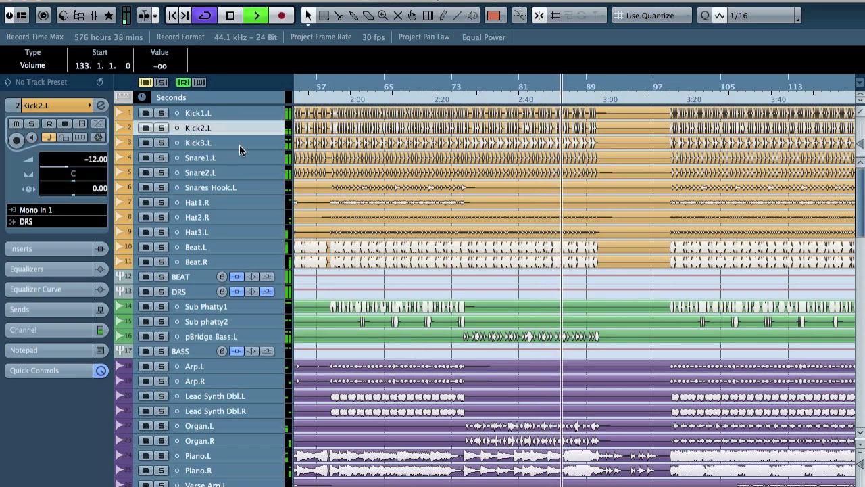
left_click(239, 146)
left_click(224, 111)
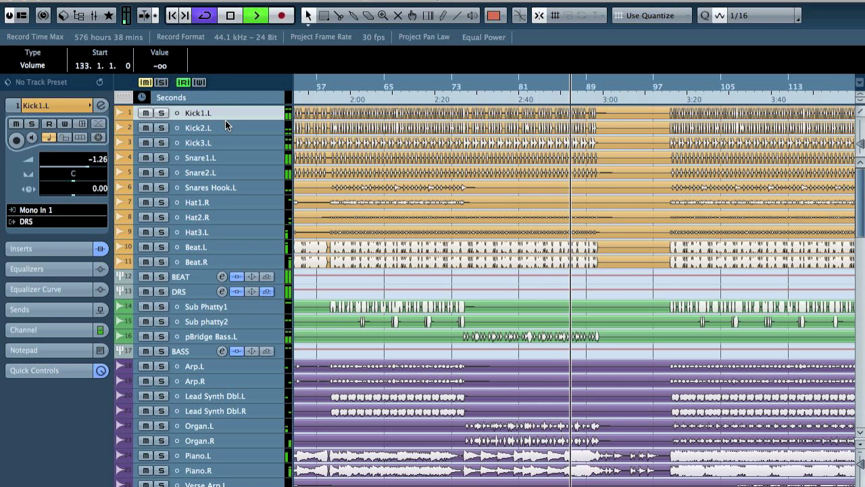
left_click(222, 127)
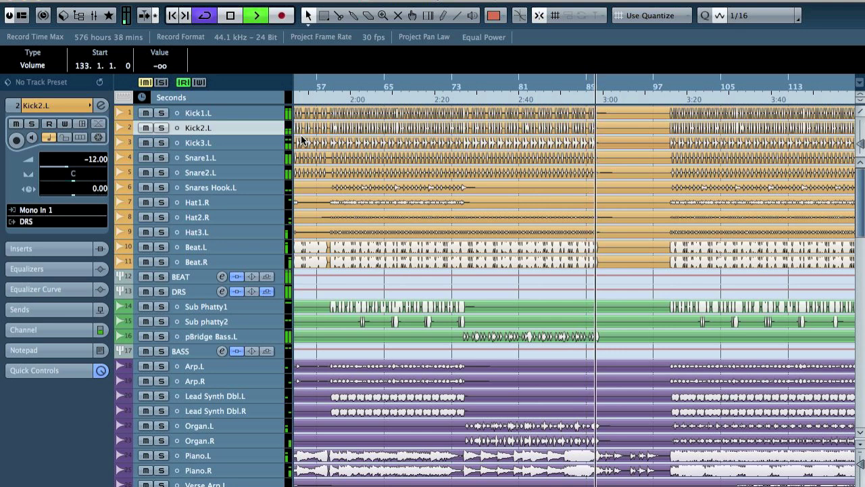
key("g")
key("h")
key("h")
key("g")
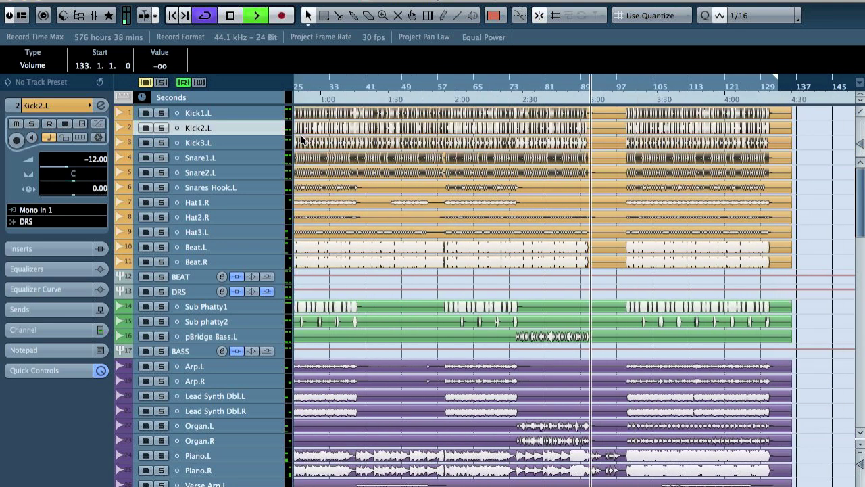
key("h")
key("h")
key("h")
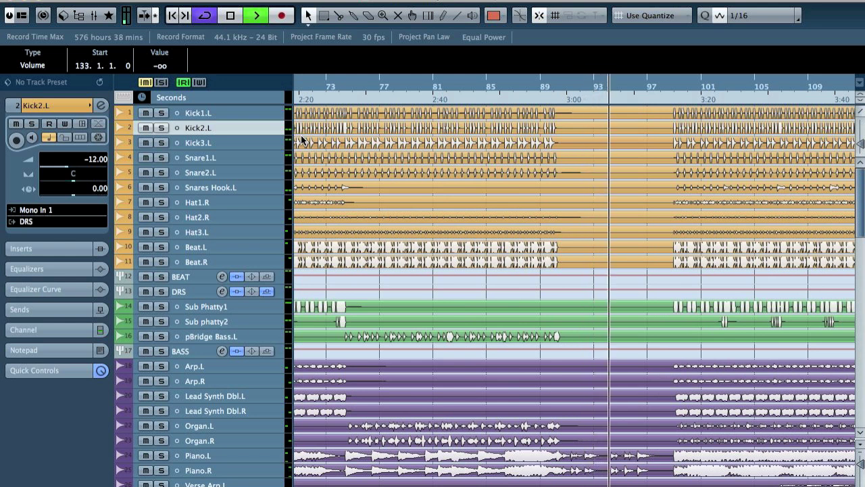
key("space")
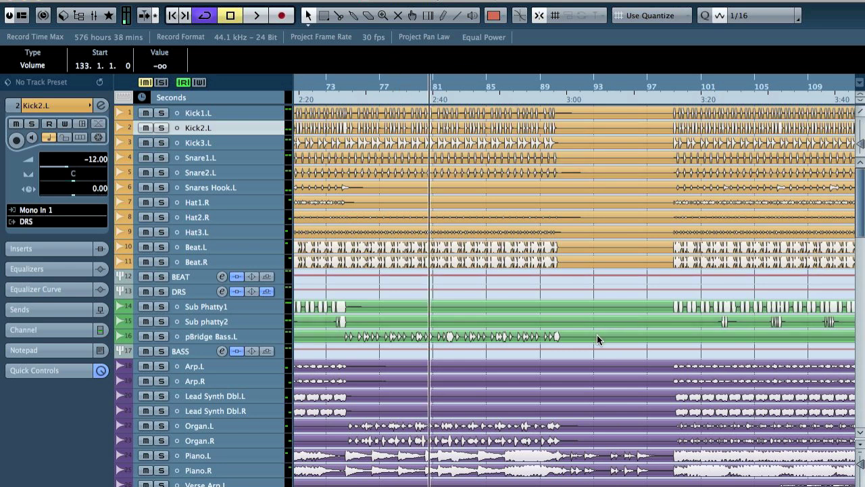
- Place the playback cursor just after bar 90 and solo the Vocal Break.L and Vocal Break.R tracks
scroll(597, 338, "down", 10)
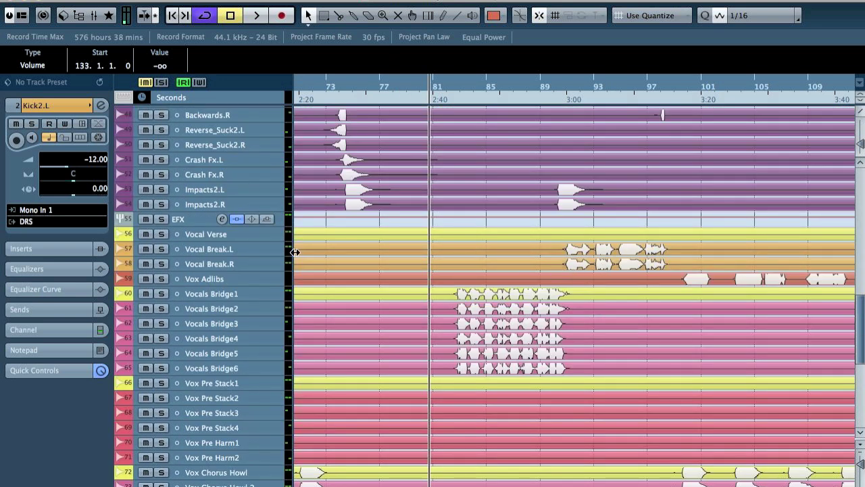
left_click(254, 264)
left_click_drag(553, 83, 565, 102)
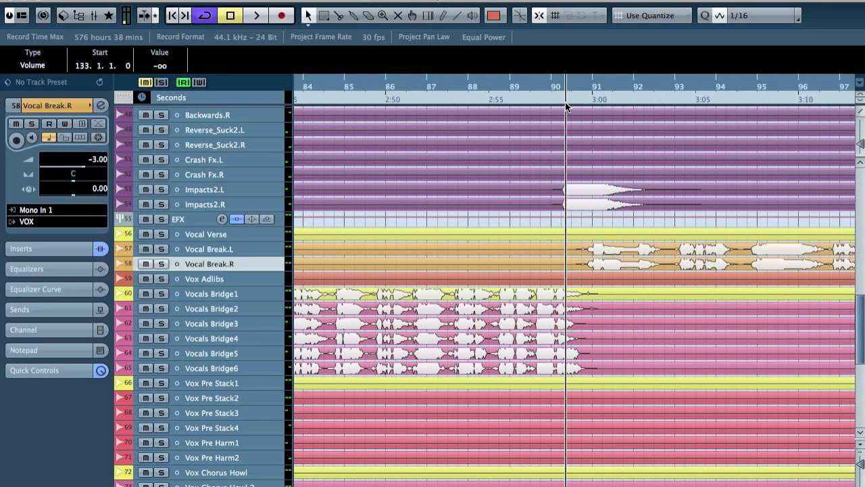
left_click(161, 249)
left_click(214, 265)
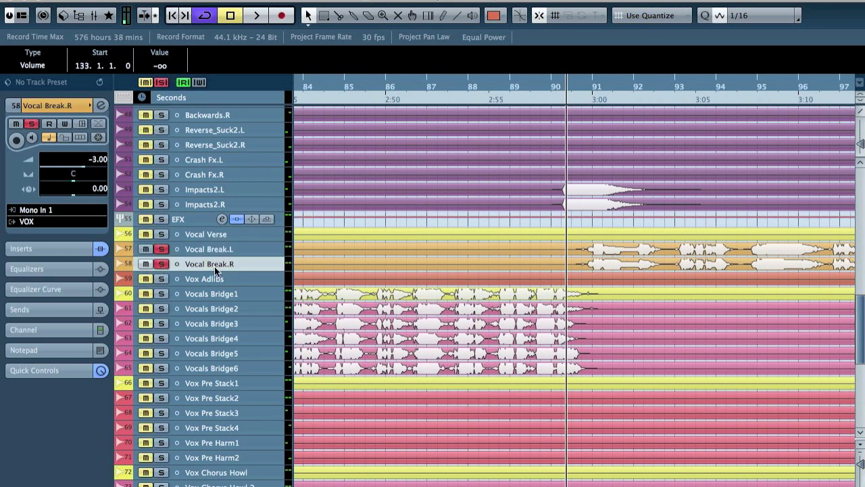
- Load the Basic Doubler preset in Doubler2 Mono on the Vocal Break.R track's third insert and audition the soloed vocals
left_click(27, 248)
left_click(25, 226)
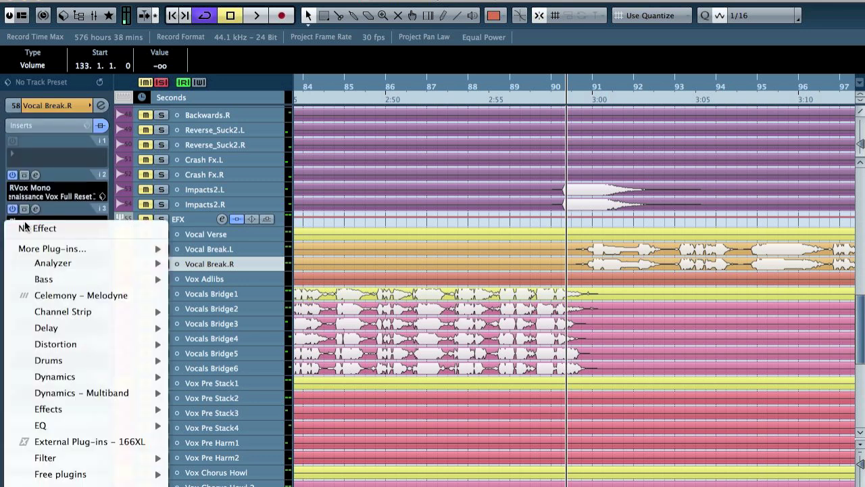
mouse_move(88, 383)
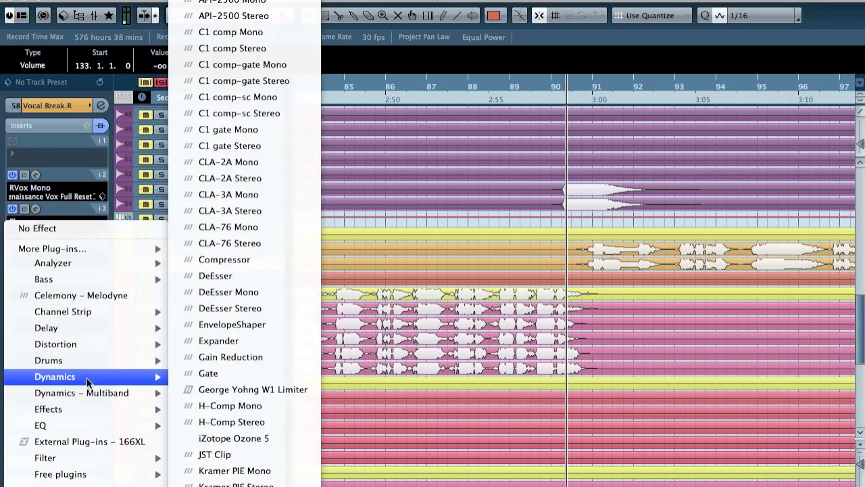
scroll(88, 405, "down", 3)
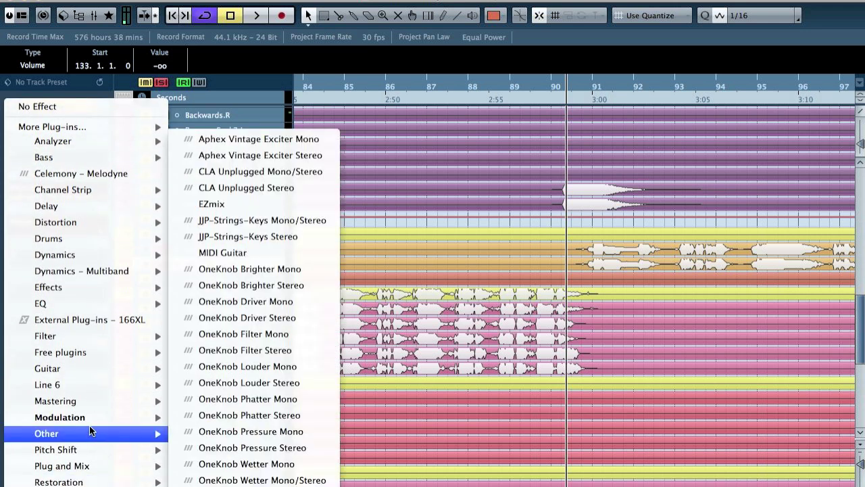
mouse_move(135, 415)
key("Escape")
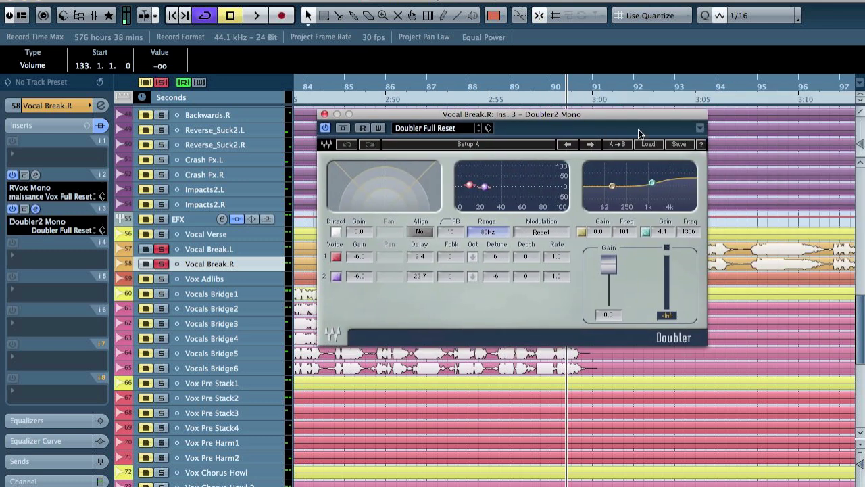
left_click(650, 144)
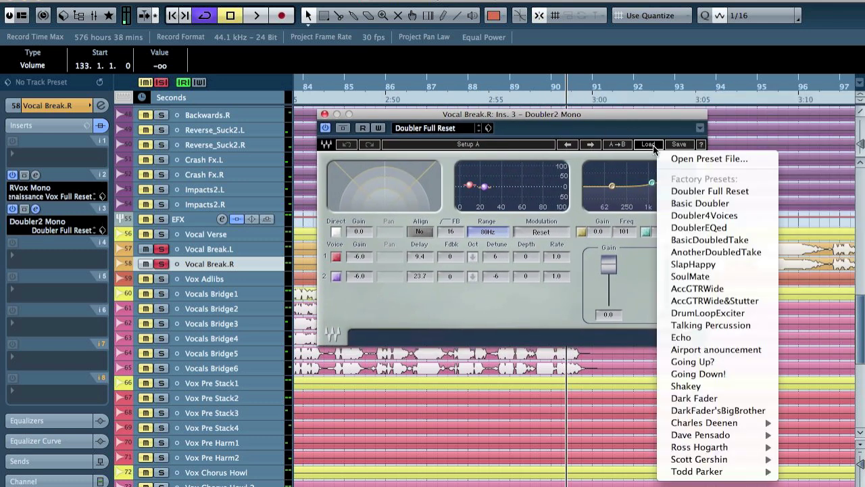
left_click(727, 210)
key("space")
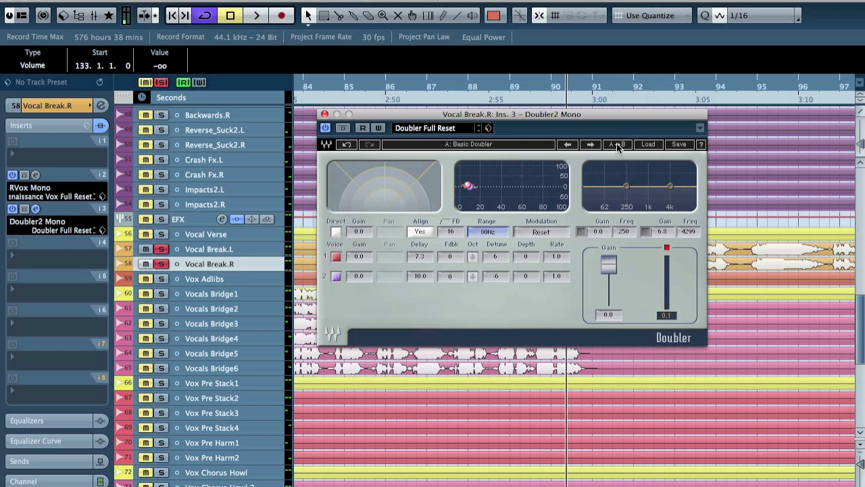
- Load the Dave Pensado preset Pensado Doubler in Doubler2 Mono on Vocal Break.R and audition the soloed vocals
left_click(648, 145)
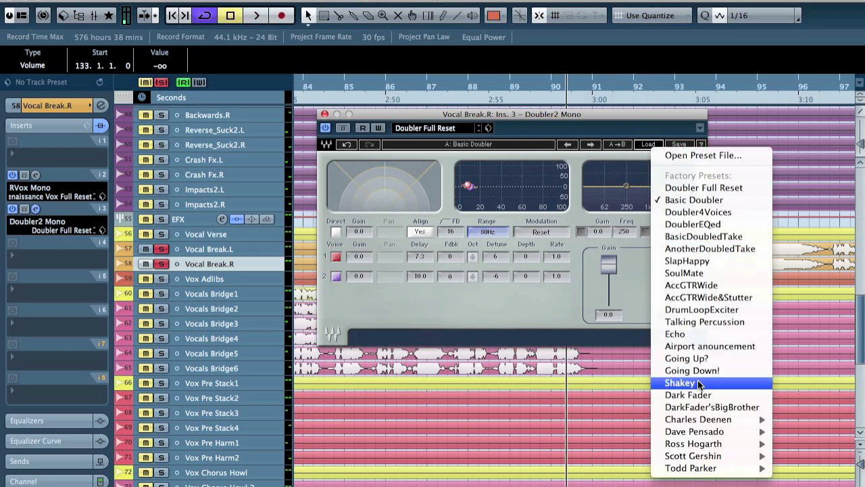
mouse_move(709, 420)
mouse_move(705, 438)
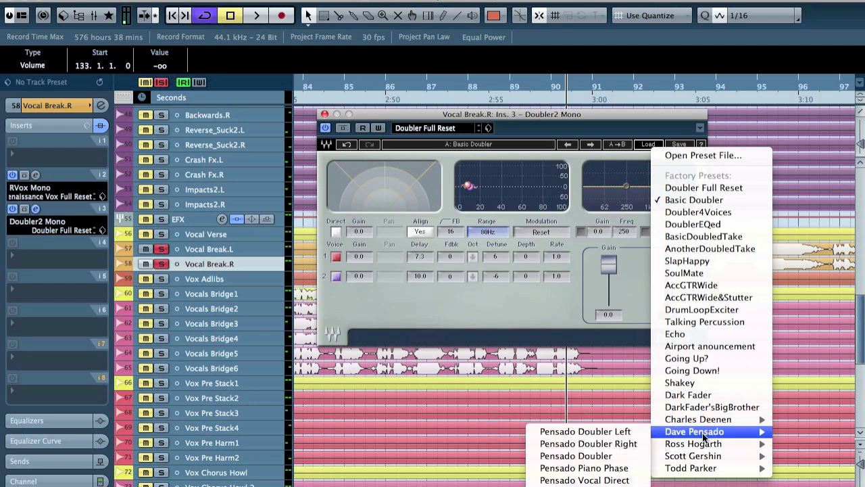
left_click(577, 455)
key("space")
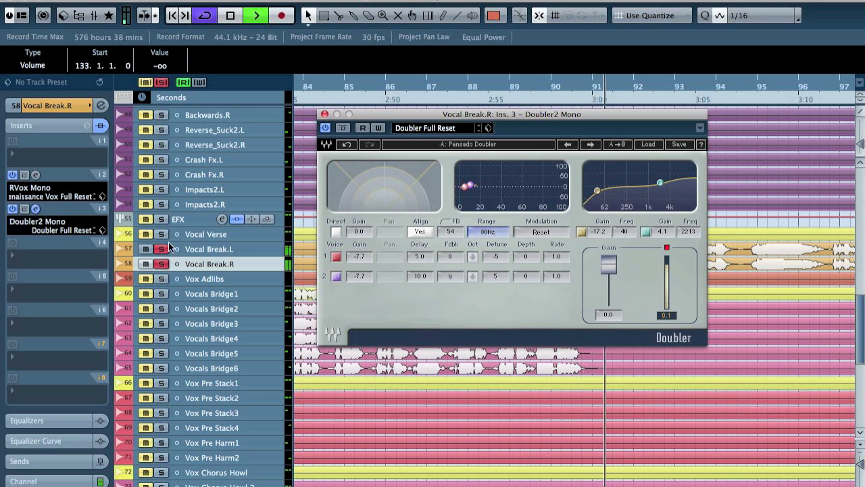
- Add H-Delay Mono on the Vocal Break.R track's fourth insert, reduce its Dry/Wet mix, and audition the delay
left_click(60, 107)
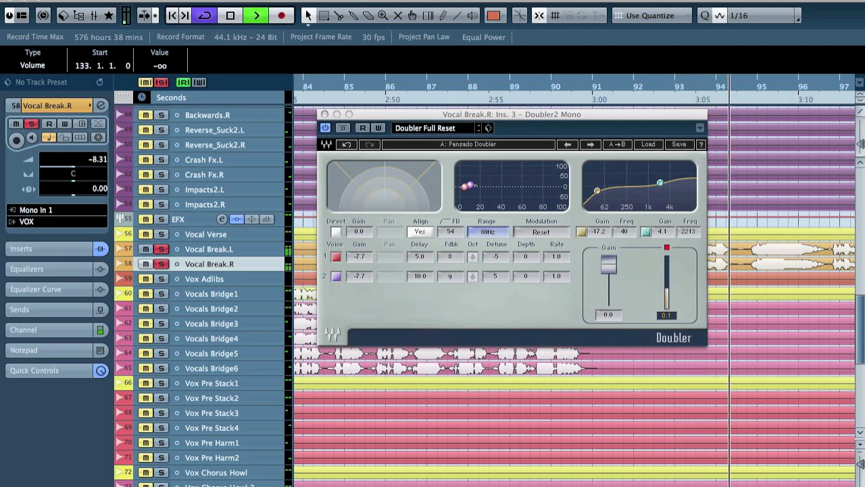
left_click(46, 254)
left_click(25, 250)
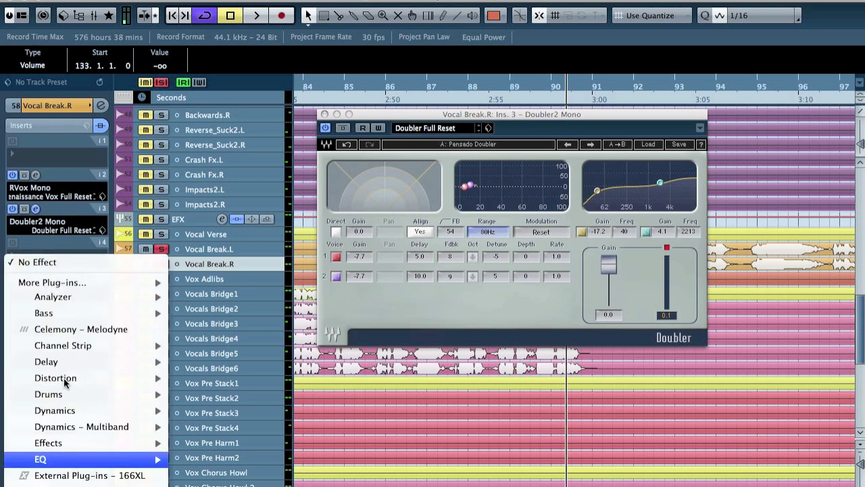
mouse_move(68, 360)
left_click(267, 269)
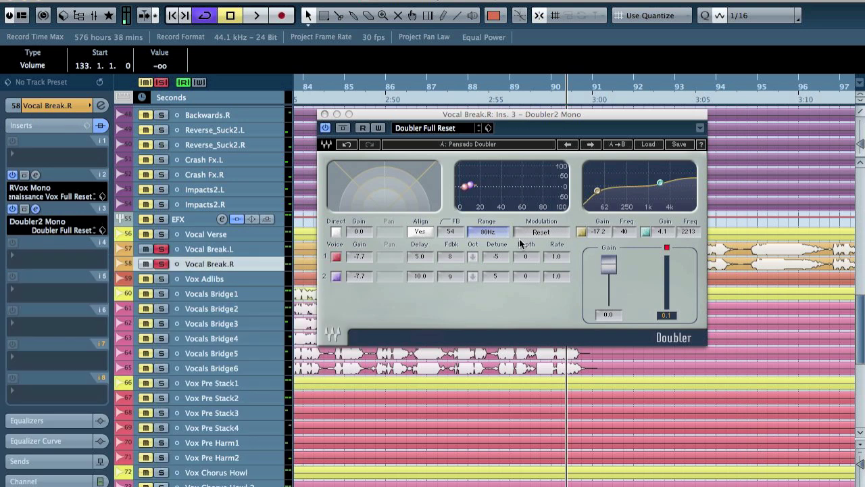
left_click_drag(797, 126, 797, 149)
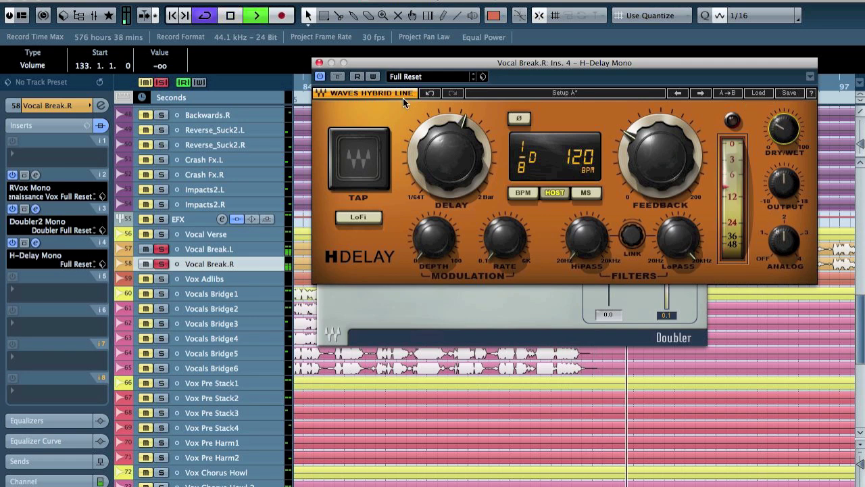
key("space")
left_click(319, 62)
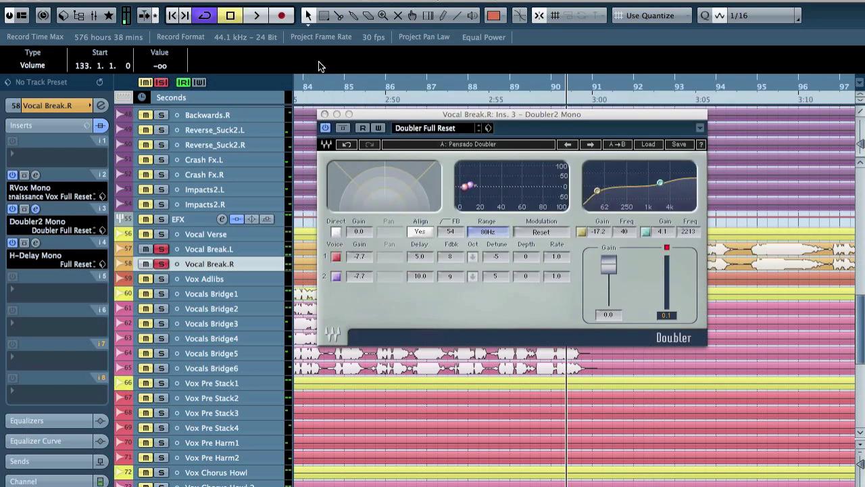
- Turn down Analog and enable LoFi in the Vocal Break.R H-Delay, and clear all solos to hear the full mix
left_click(35, 242)
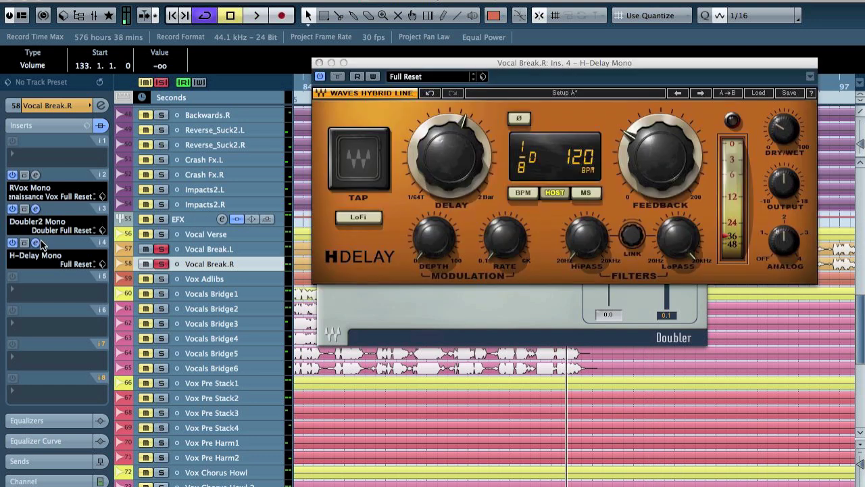
left_click(781, 237)
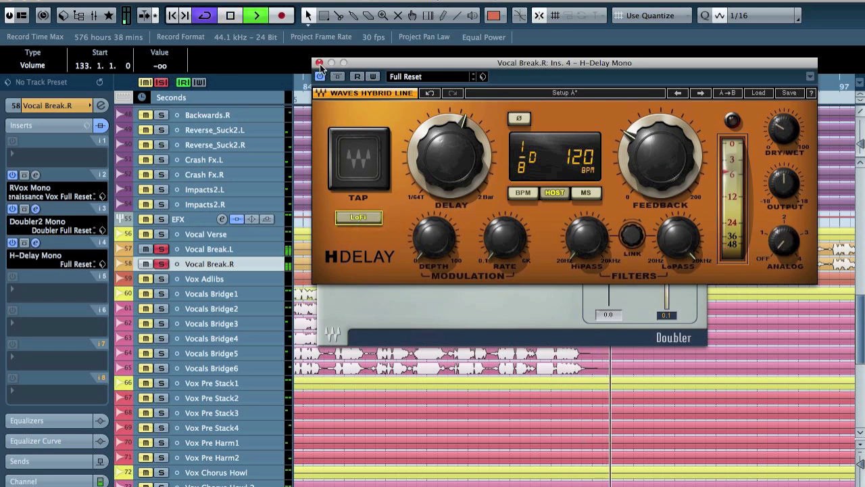
key("space")
left_click(318, 63)
left_click(161, 83)
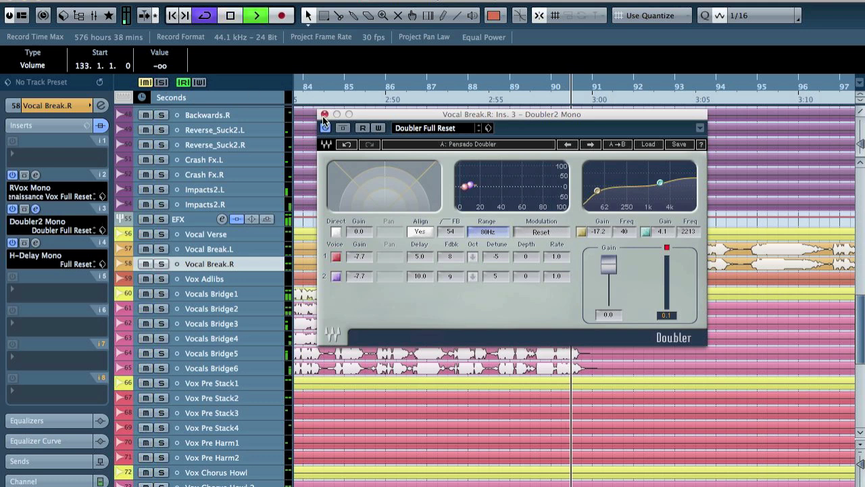
left_click(324, 115)
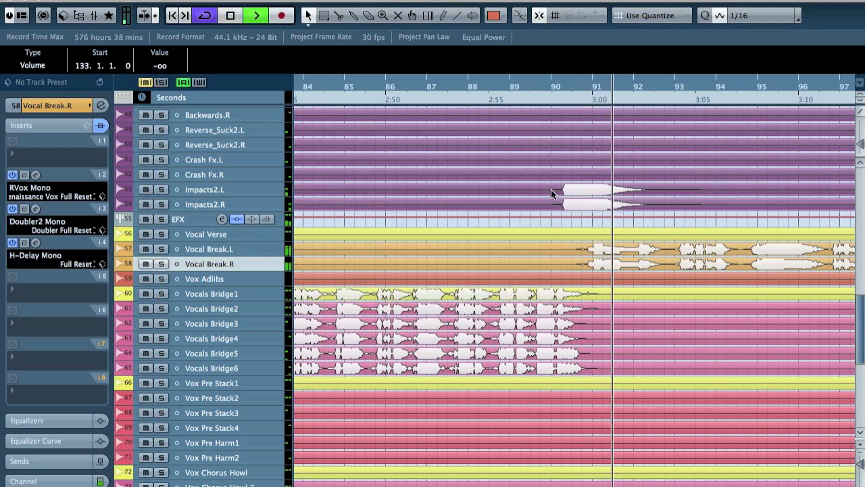
- Solo the Kick1.L, Kick2.L and Kick3.L tracks and listen to them together from just before bar 85
scroll(566, 216, "up", 15)
key("space")
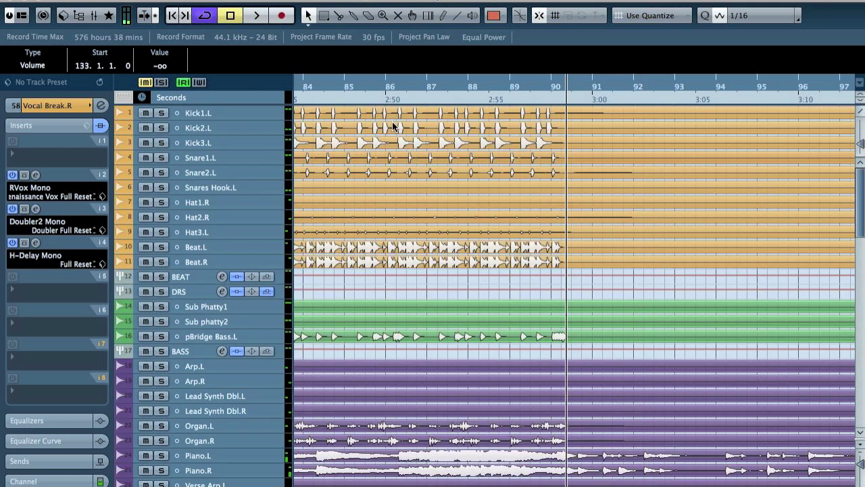
left_click(337, 88)
left_click(223, 131)
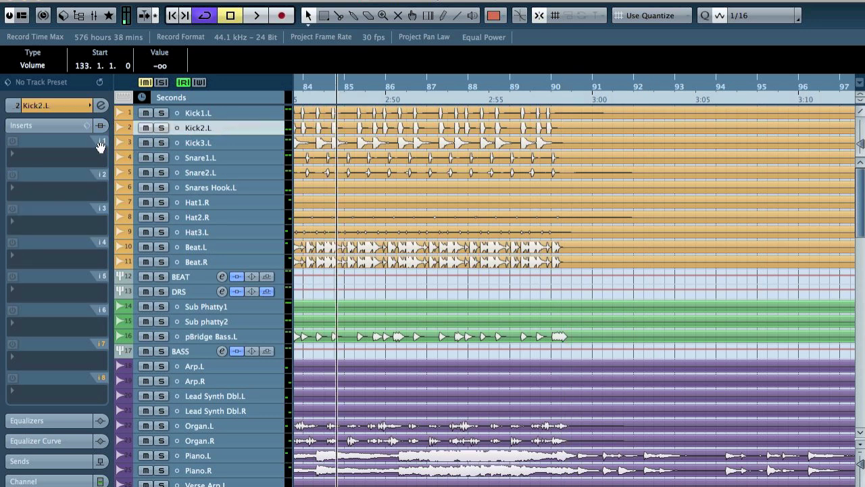
key("s")
key("space")
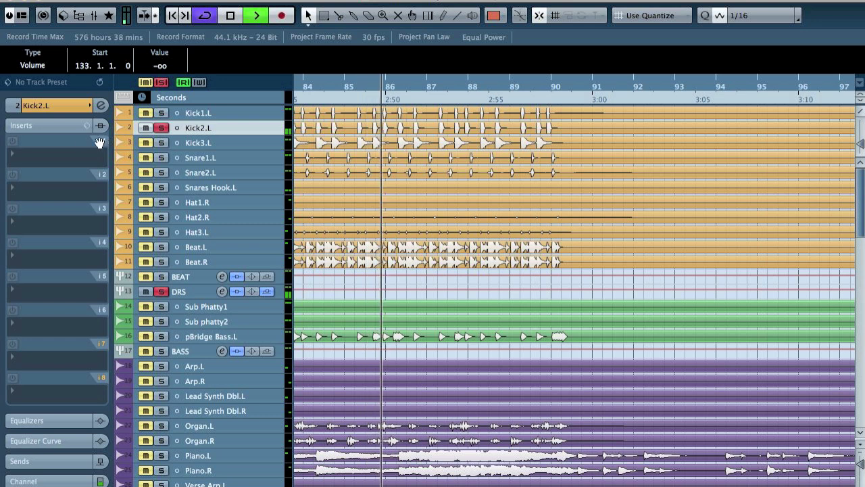
left_click(162, 113)
left_click(161, 143)
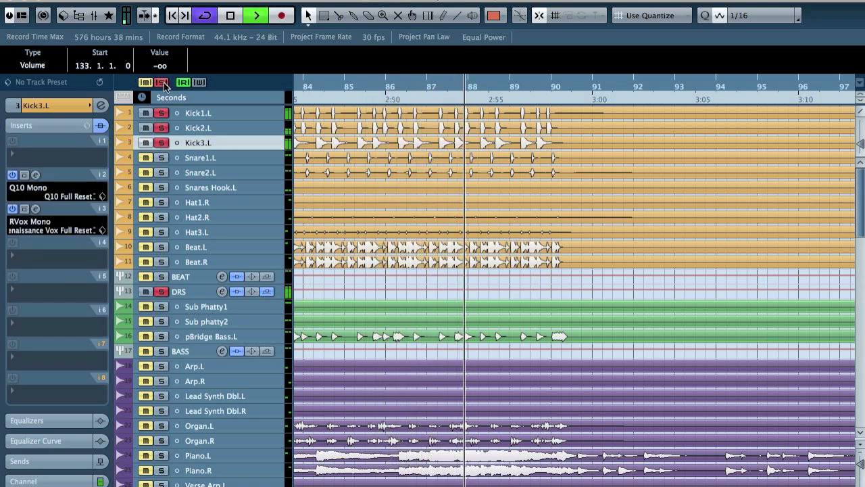
key("space")
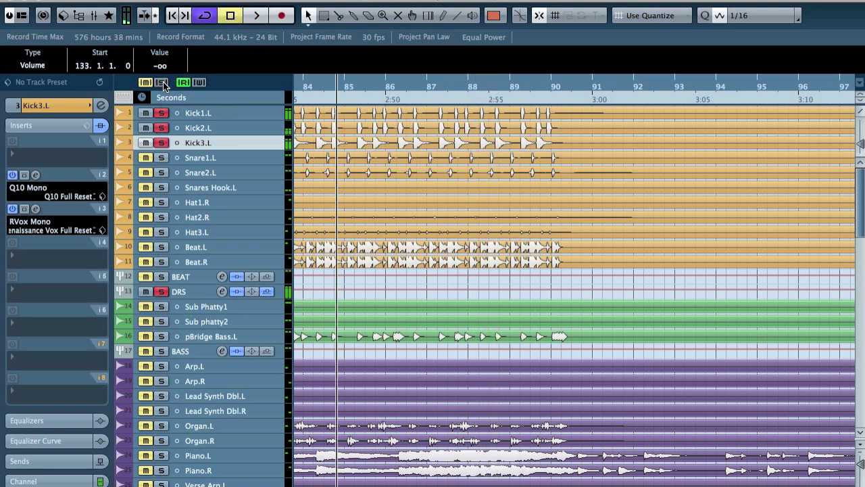
- Clear all solos, play the full mix from just before bar 85, and jump playback ahead to about bar 98
left_click(161, 82)
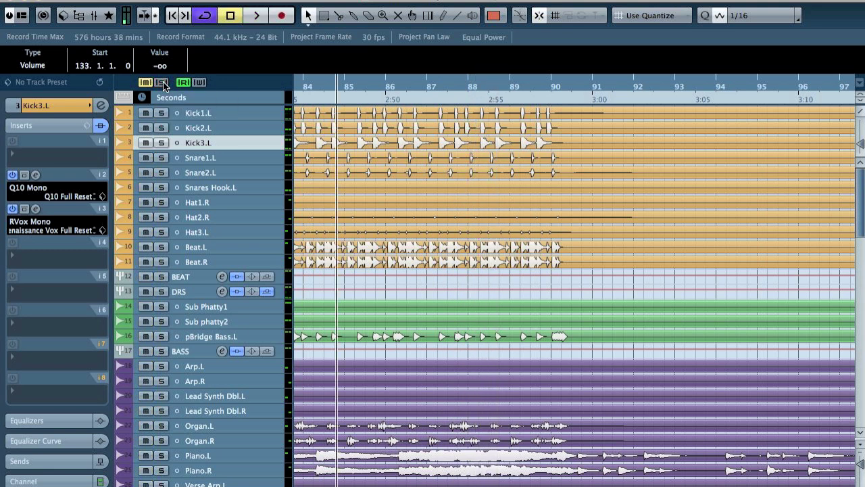
key("space")
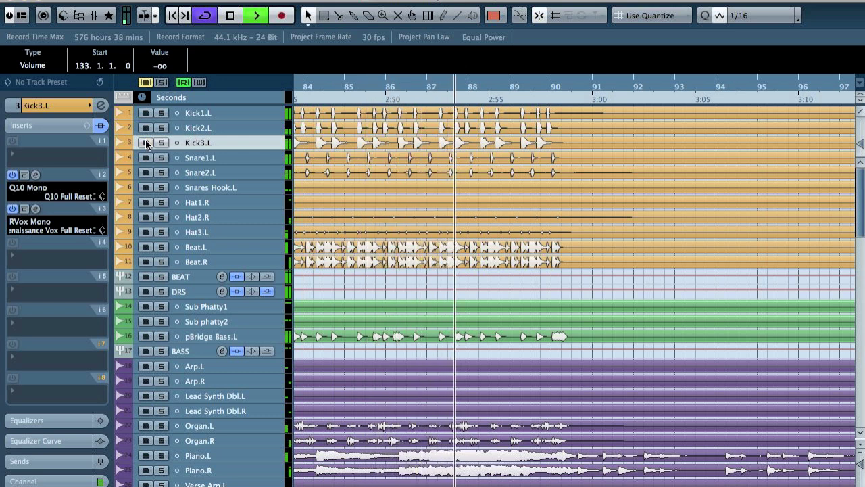
key("e")
key("e")
key("g")
key("g")
key("g")
key("g")
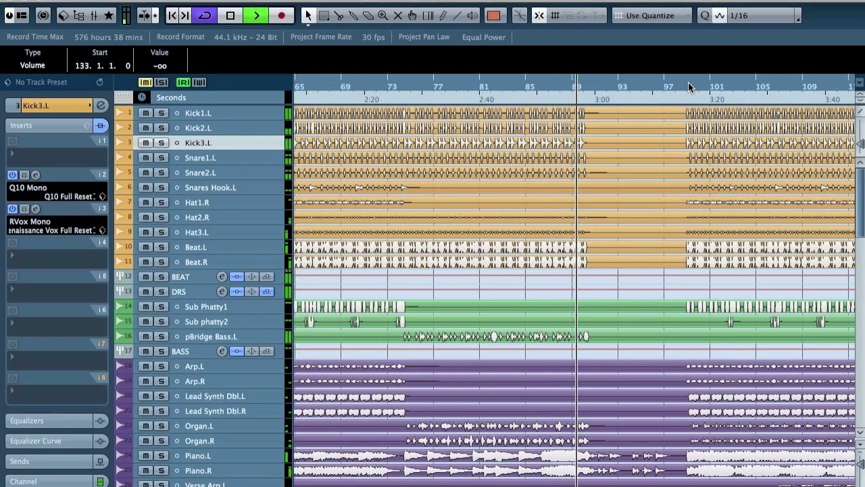
left_click(678, 88)
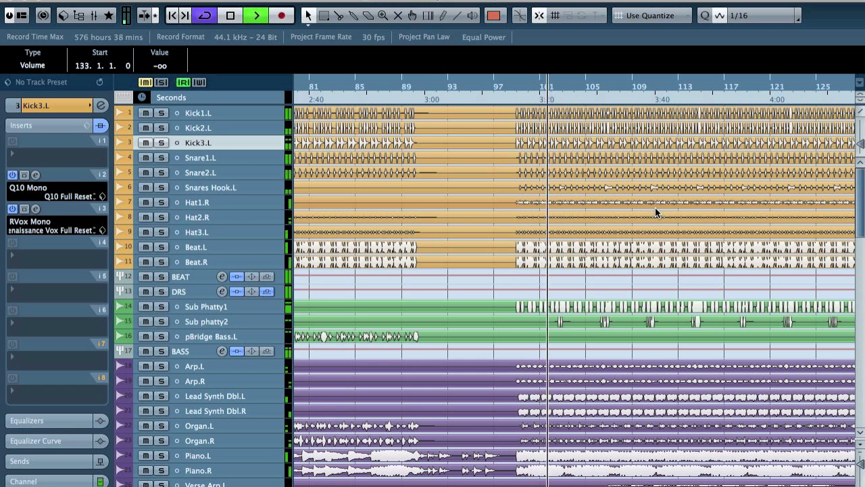
- Add H-Delay Mono on the Vox Adlibs track's fourth insert while the final section plays
scroll(655, 207, "down", 15)
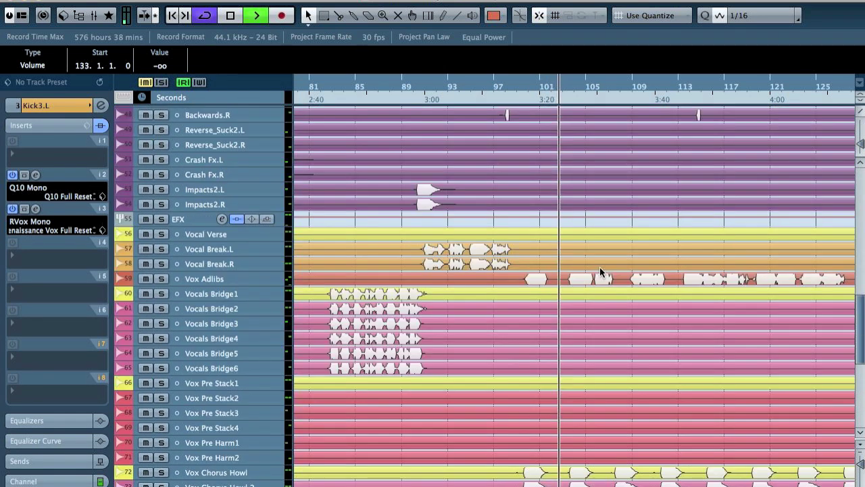
left_click(222, 279)
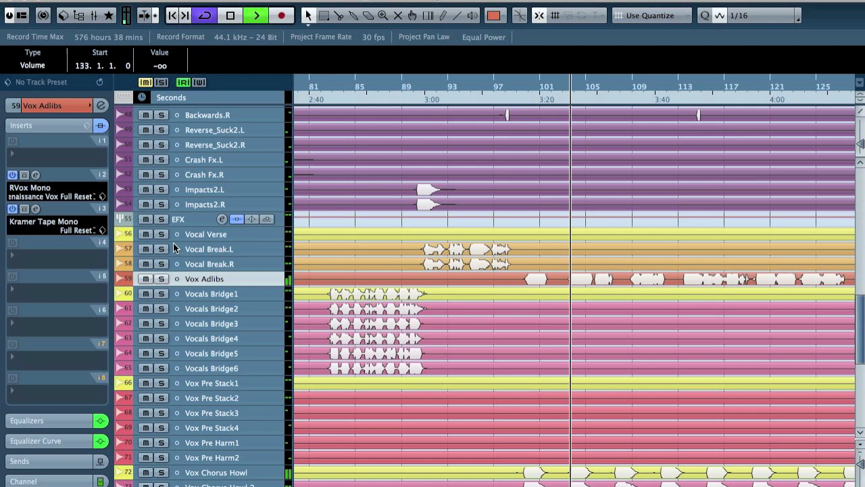
left_click(47, 255)
mouse_move(61, 365)
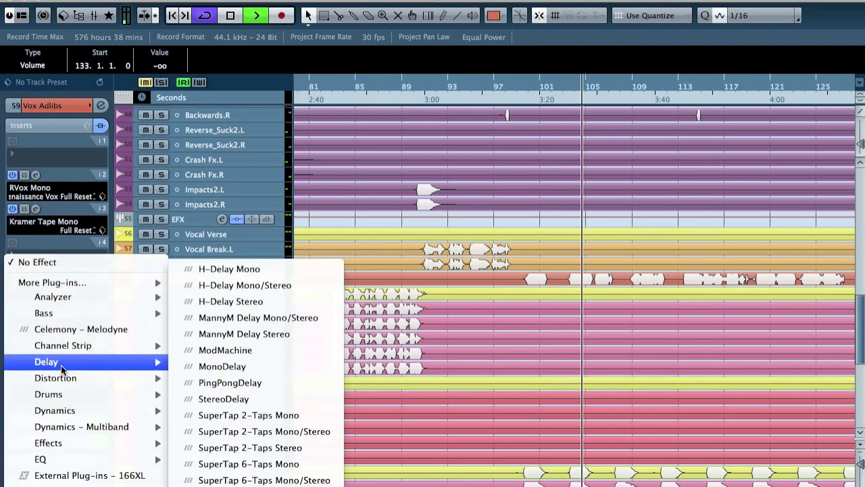
left_click(258, 265)
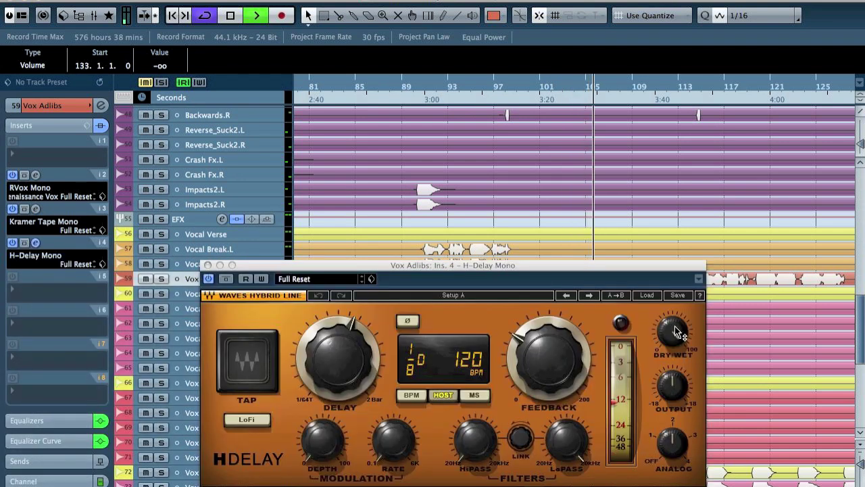
- In the Vox Adlibs H-Delay, set Dry/Wet to 37 and Output to 2.3, turn down Analog, and raise the HiPass filter
left_click_drag(679, 331, 679, 336)
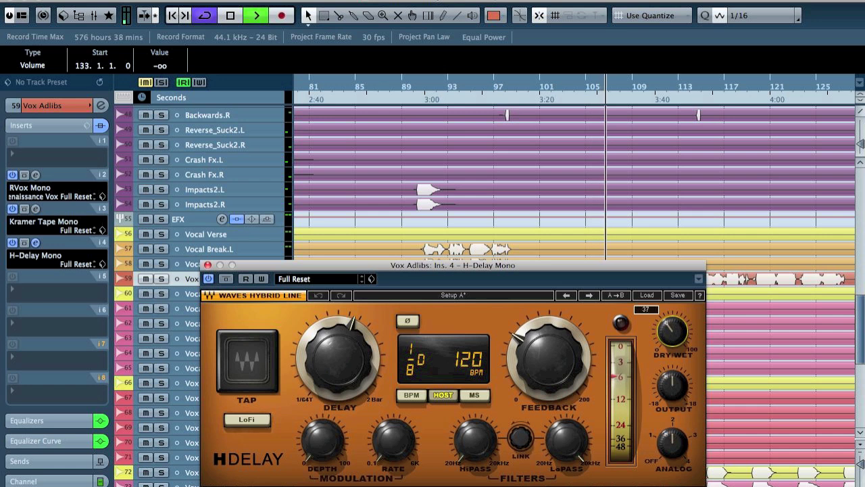
left_click_drag(679, 437, 679, 441)
left_click_drag(679, 366, 679, 364)
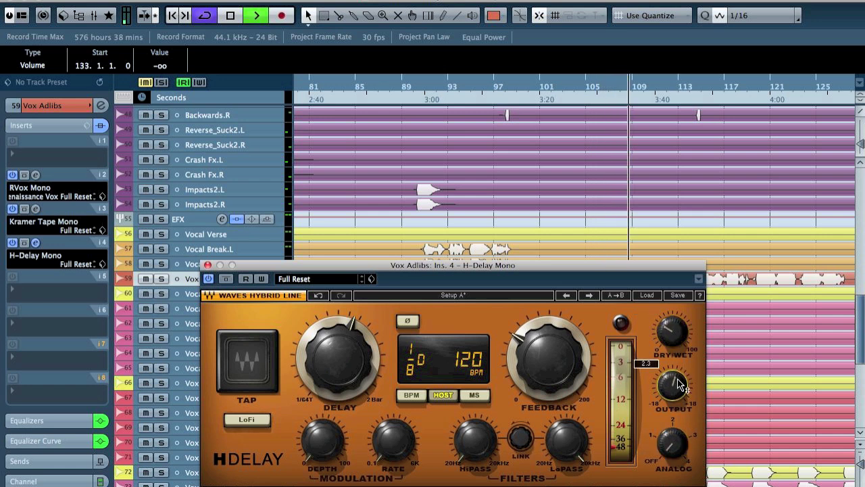
left_click_drag(466, 456, 467, 454)
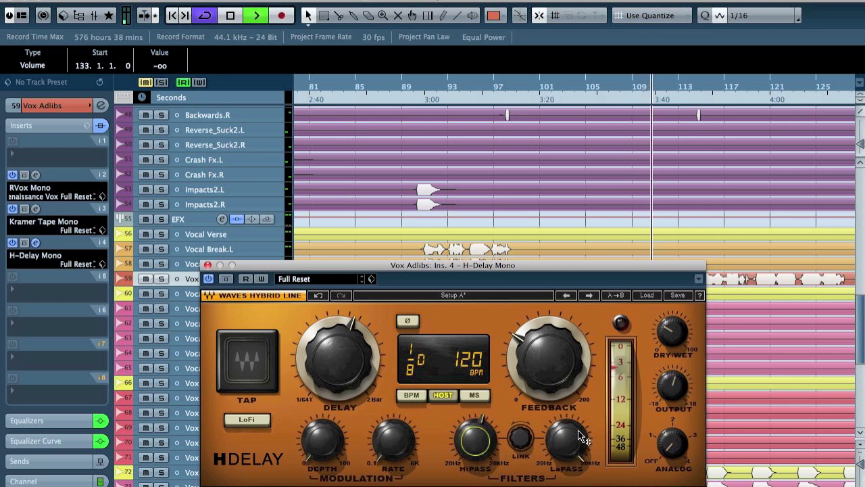
left_click(208, 264)
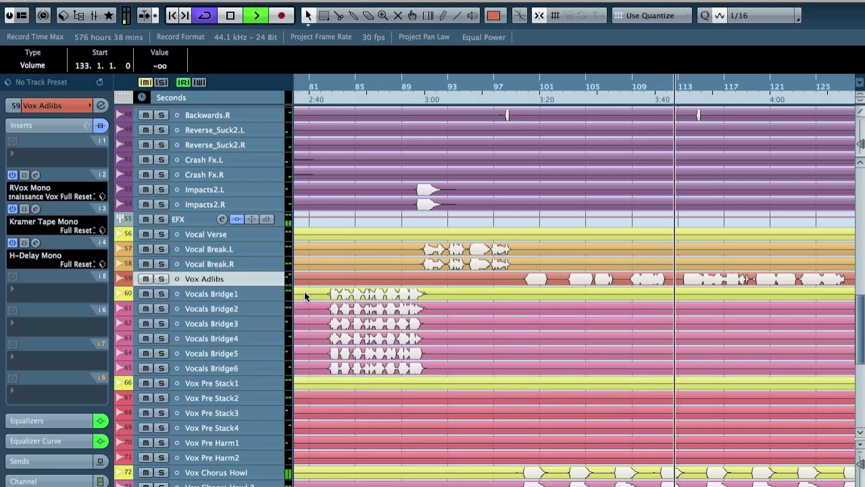
- Check the Vox Adlibs track soloed and in the mix, and fine-tune the H-Delay's Output
left_click(161, 278)
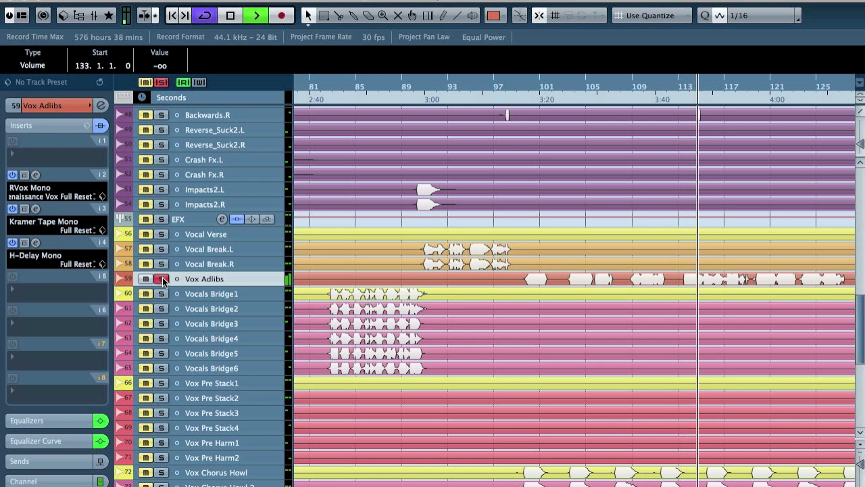
left_click(161, 279)
left_click(35, 242)
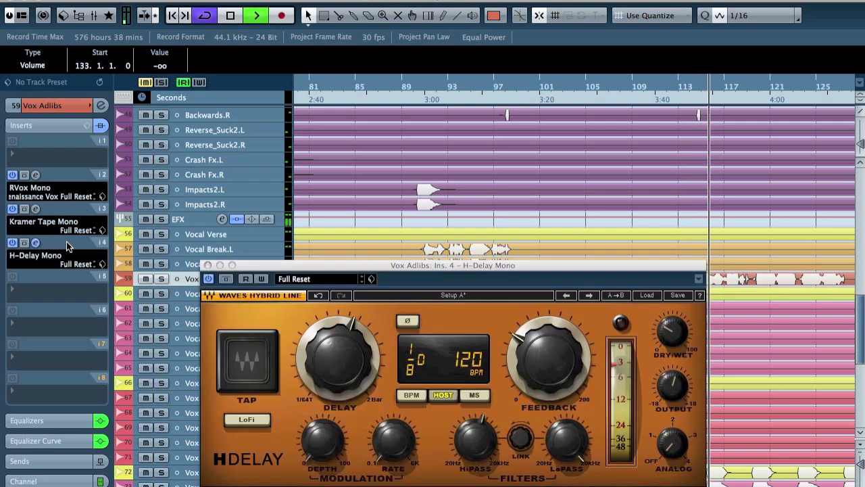
left_click(688, 407)
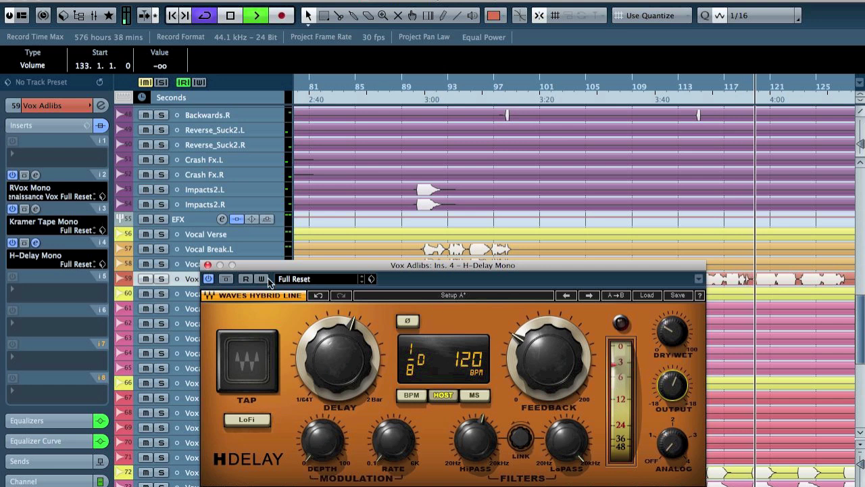
left_click(208, 265)
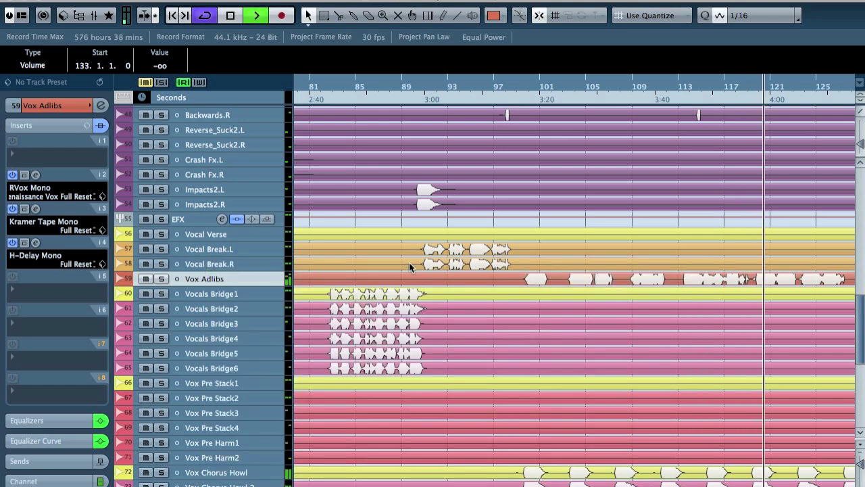
- Set the Kramer Tape's Playback Level on the Vox Adlibs track to 9.0 while the final section plays
scroll(576, 245, "up", 5)
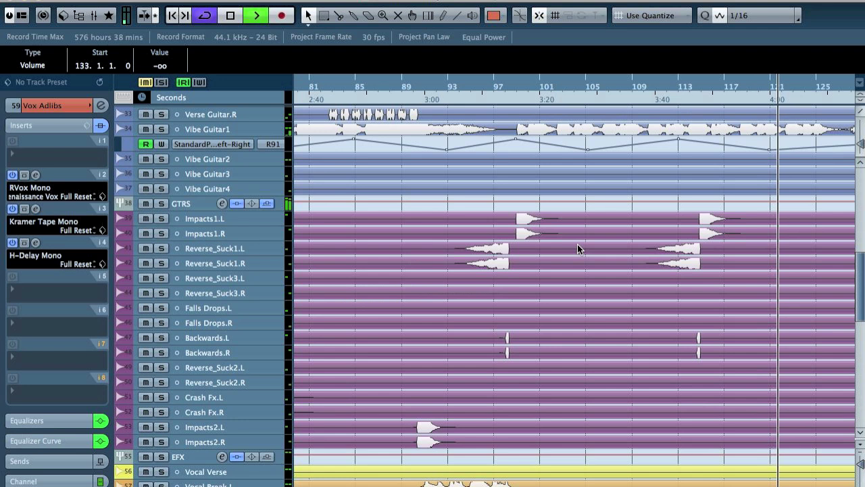
scroll(577, 249, "right", 3)
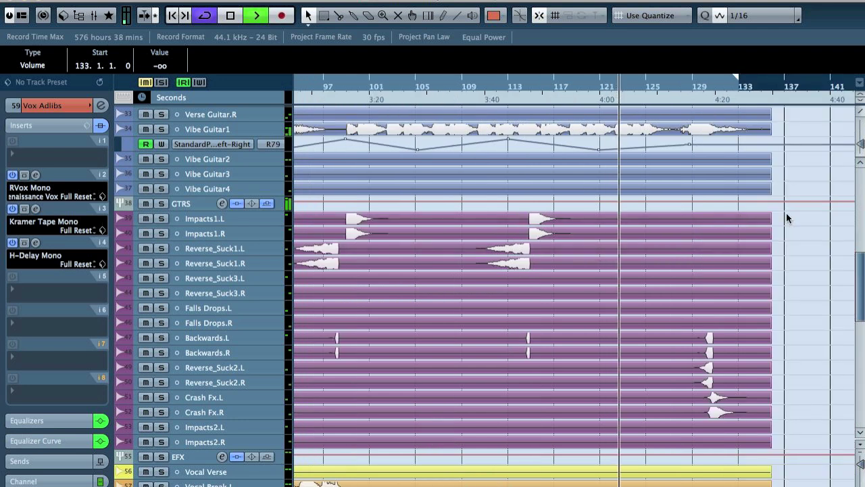
scroll(797, 214, "up", 10)
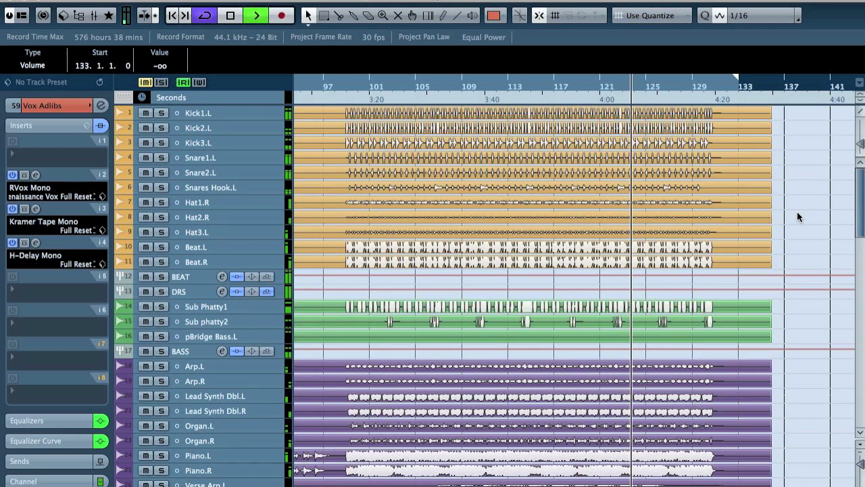
left_click(35, 210)
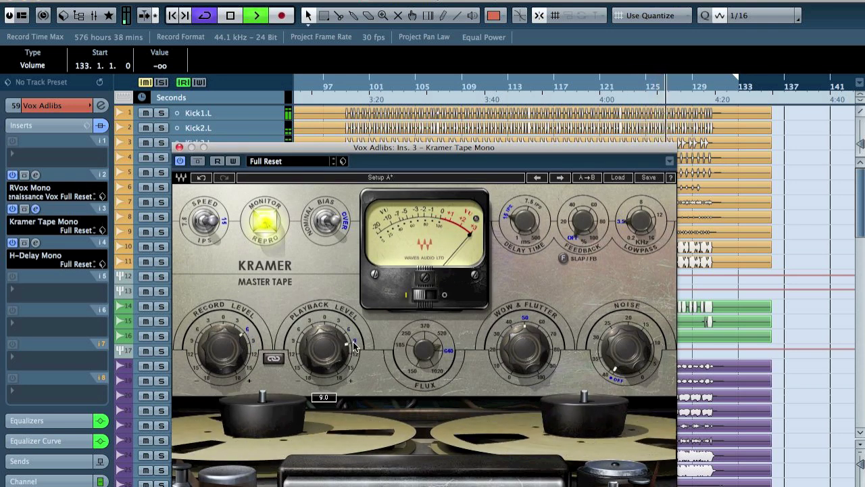
left_click(179, 147)
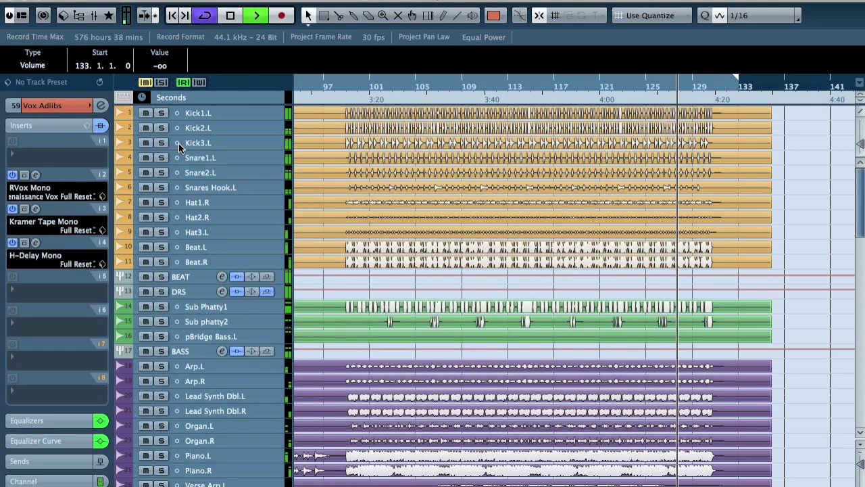
- Replay the ending from about bar 121 and slightly lower the Output of the Vox Adlibs H-Delay
scroll(340, 219, "down", 10)
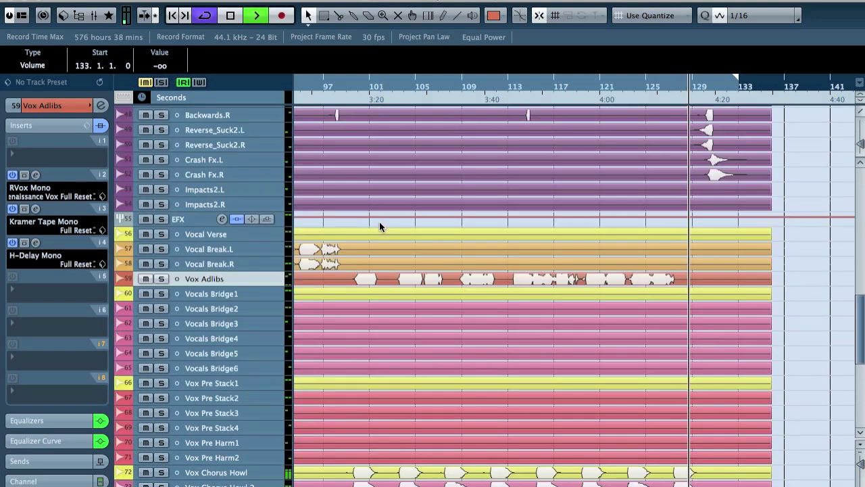
scroll(380, 223, "down", 10)
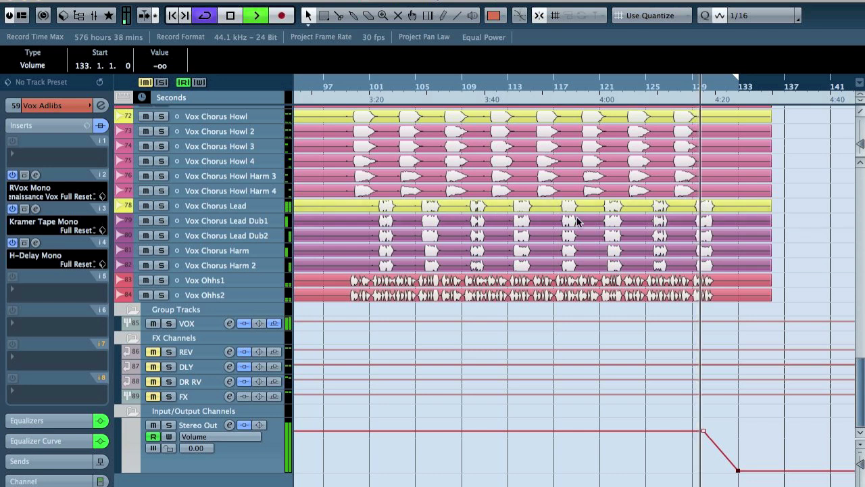
scroll(577, 220, "up", 7)
left_click(608, 85)
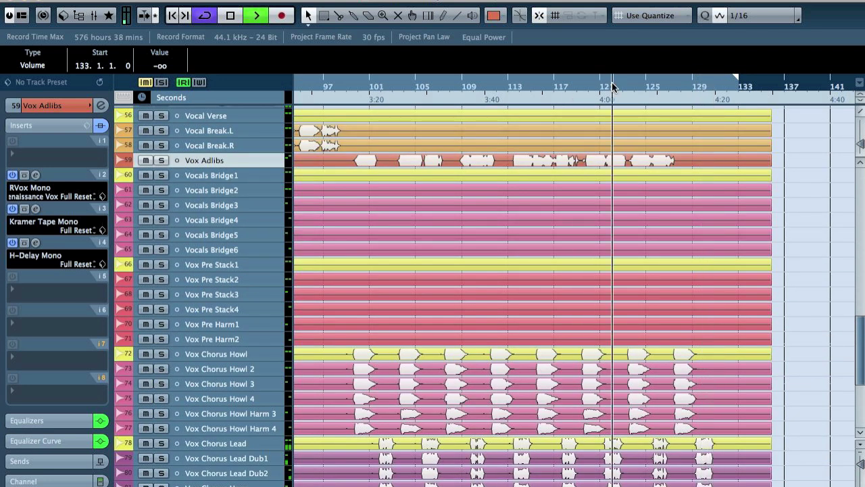
left_click(35, 243)
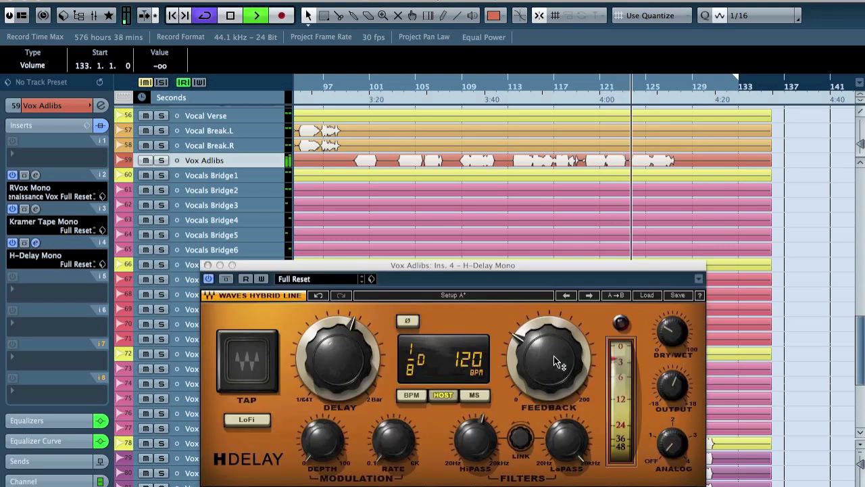
left_click(672, 397)
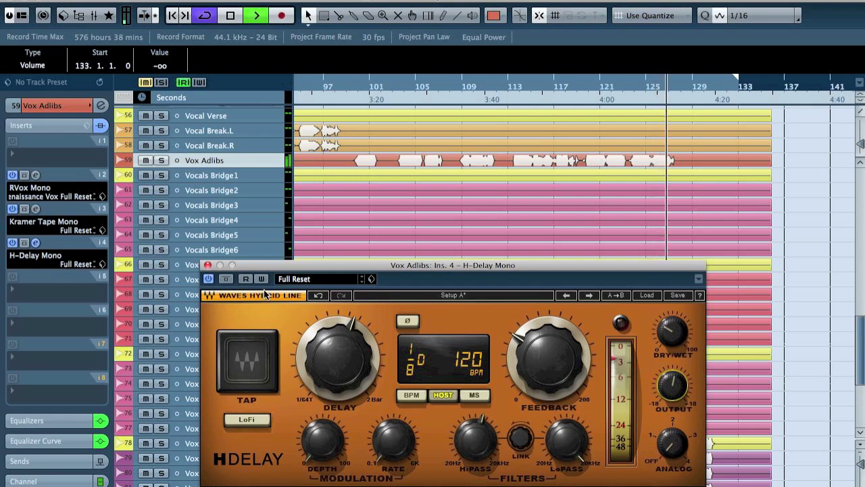
left_click(208, 265)
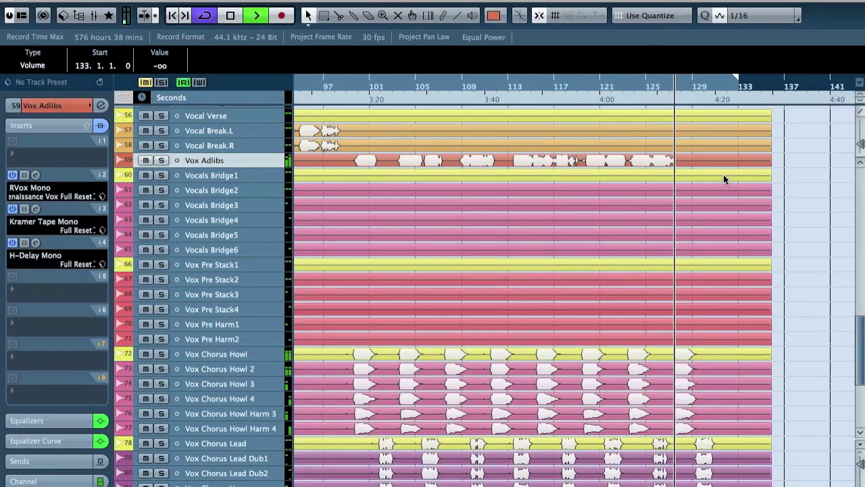
- Show the Vox Adlibs volume automation and draw a drop from 0.00 just before bar 127 to -oo at 127. 1. 2
key("space")
left_click(659, 94)
left_click_drag(659, 95, 726, 158)
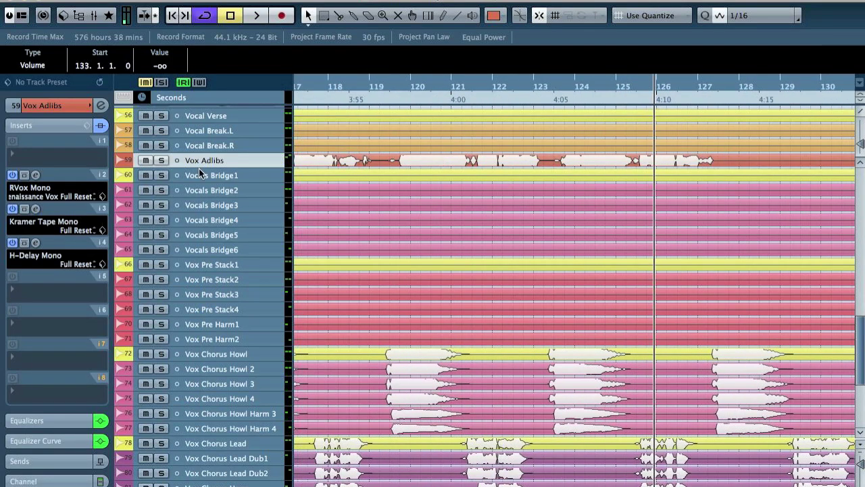
left_click(121, 162)
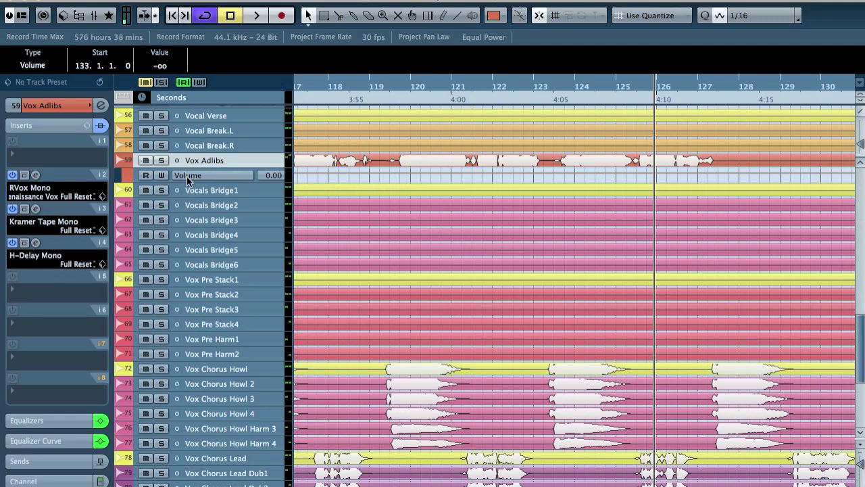
left_click_drag(194, 183, 210, 223)
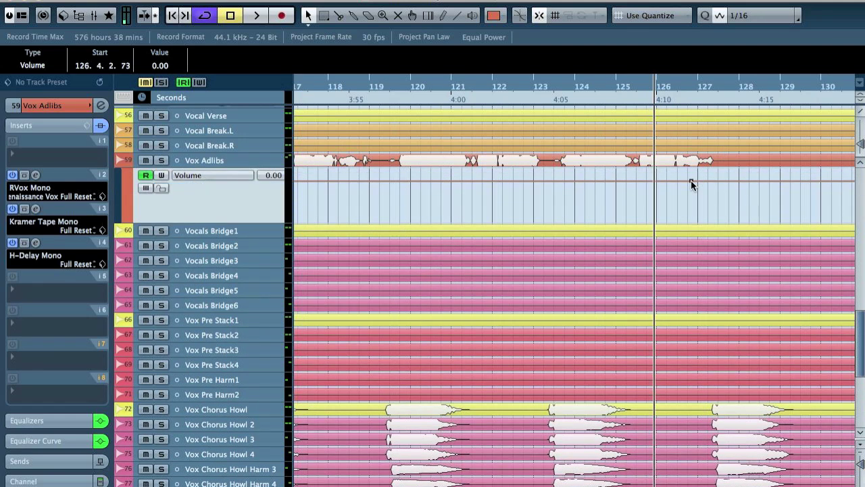
left_click_drag(700, 186, 700, 238)
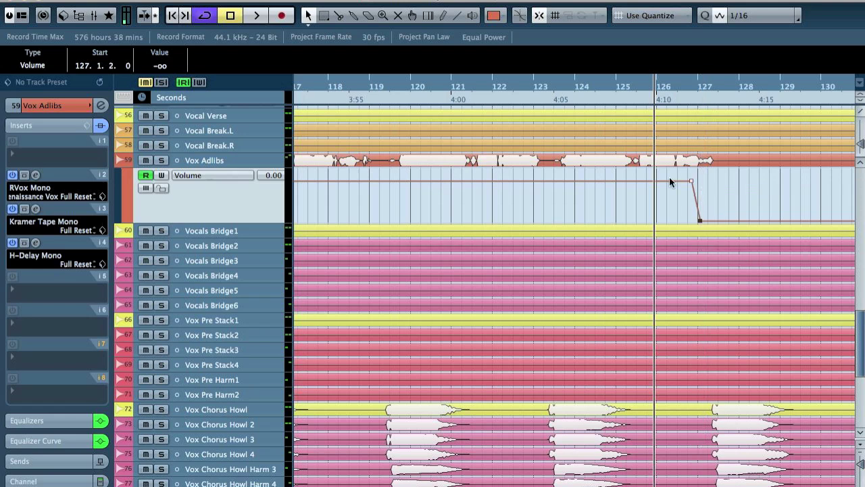
- Move the end point of the Vox Adlibs volume drop to 127. 2. 1 at -71.3 and replay the transition
key("space")
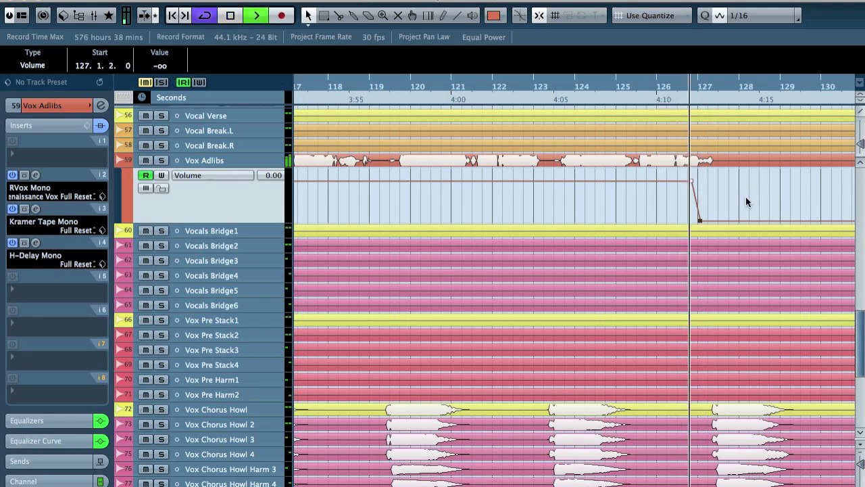
key("space")
left_click_drag(700, 220, 707, 219)
key("space")
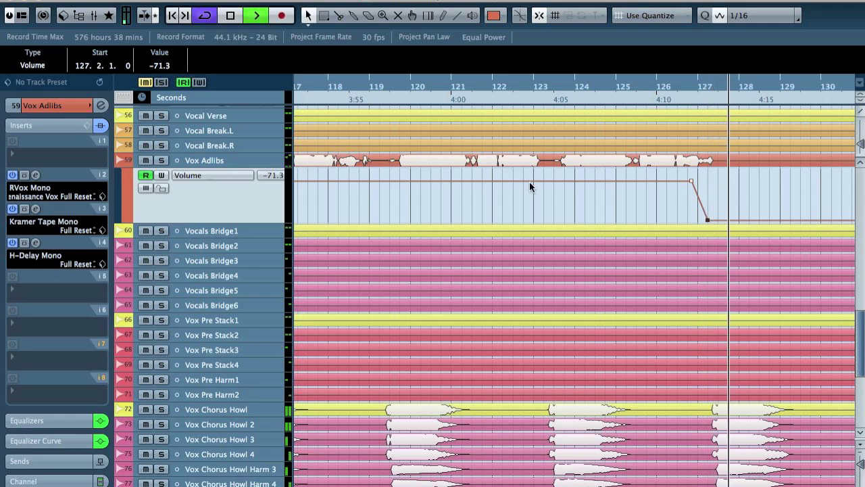
key("space")
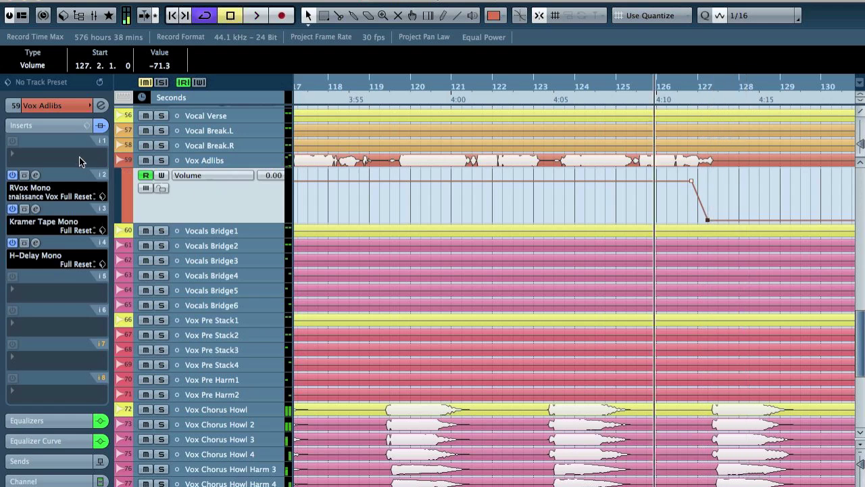
- Hide the Vox Adlibs automation lane and play the full mix's ending from about bar 126
left_click(121, 160)
key("space")
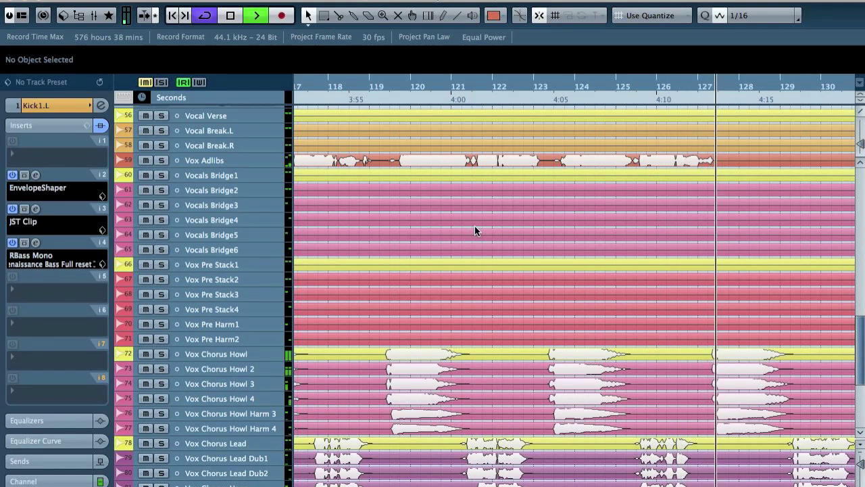
scroll(574, 244, "up", 5)
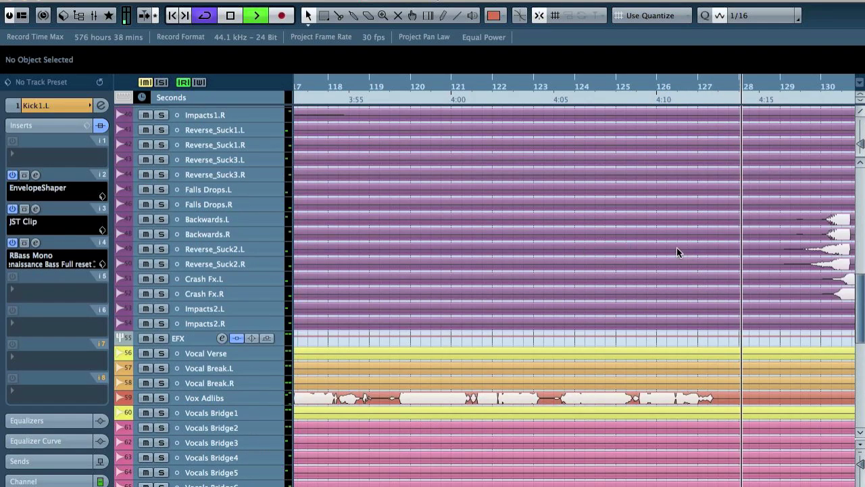
key("g")
key("g")
key("g")
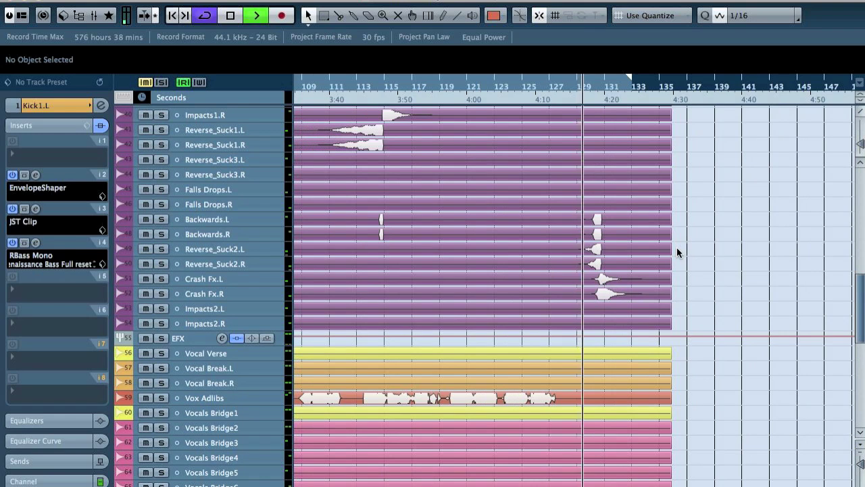
- Stop playback, reopen the Vox Adlibs volume automation lane, and turn off reading of its automation
key("space")
key("h")
scroll(623, 349, "up", 1)
scroll(647, 421, "down", 2)
scroll(639, 400, "up", 1)
scroll(633, 428, "down", 1)
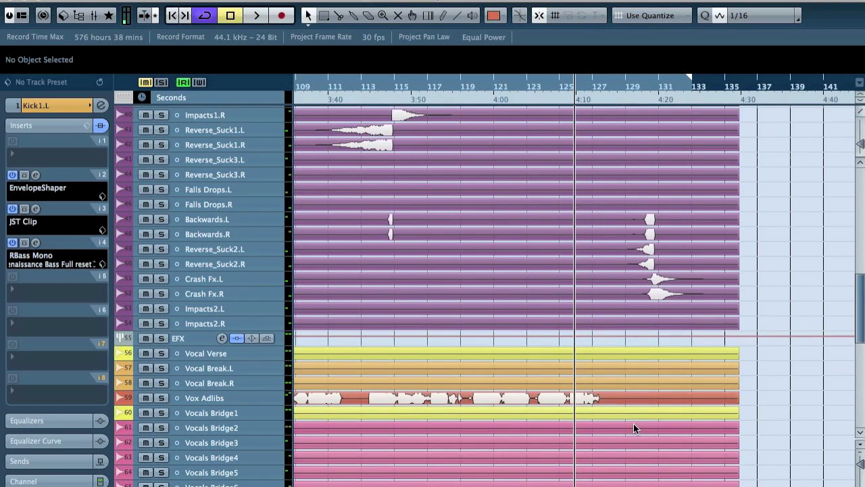
key("h")
key("h")
key("h")
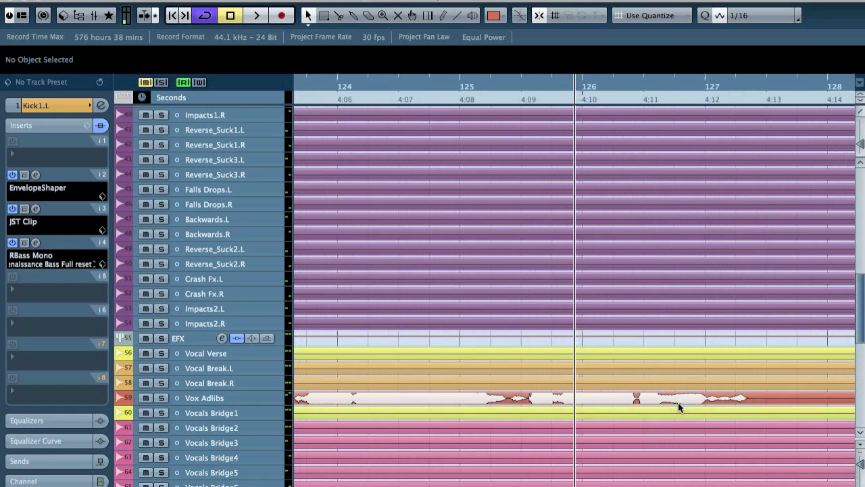
scroll(654, 396, "right", 3)
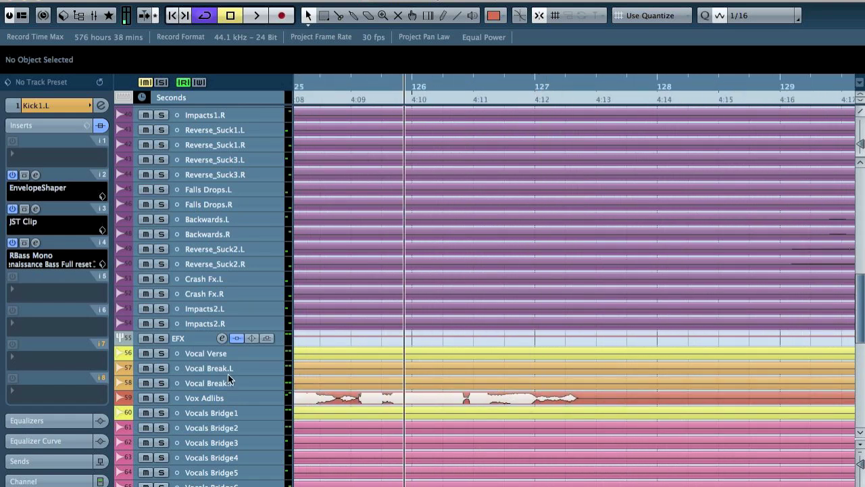
left_click(203, 392)
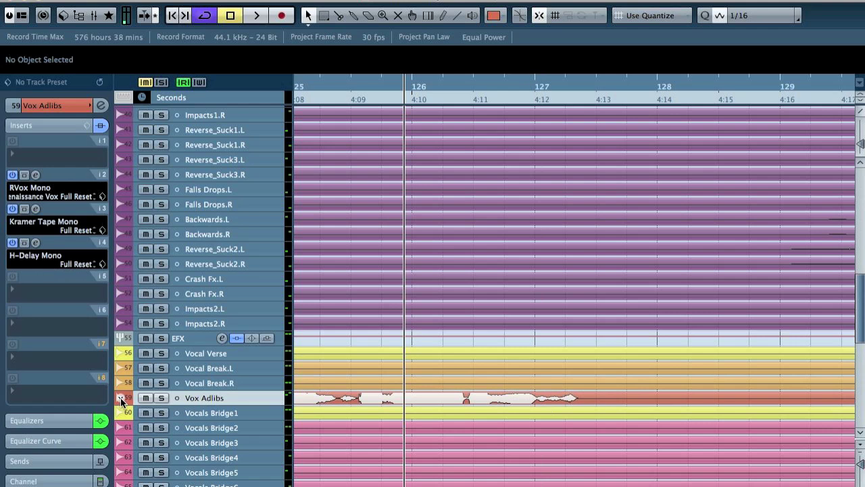
left_click(121, 399)
left_click(149, 413)
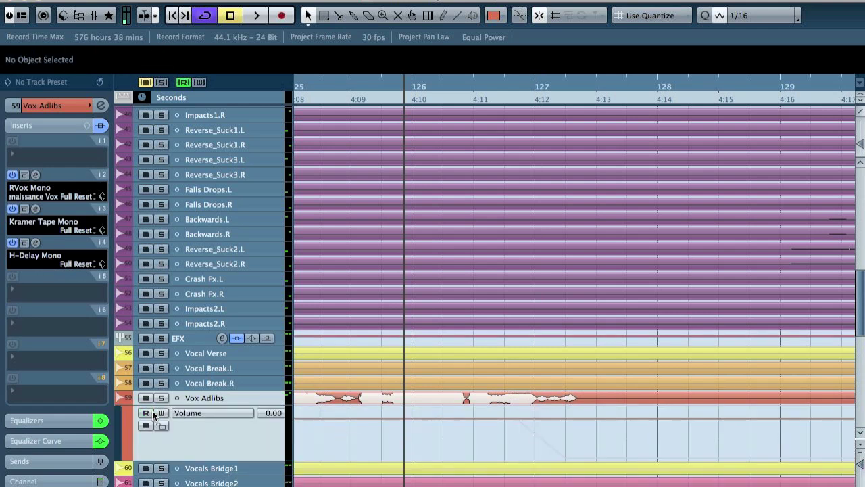
- Solo the Vox Adlibs track, play its last phrase, and split the clip at 127. 2. 1
left_click(161, 398)
key("space")
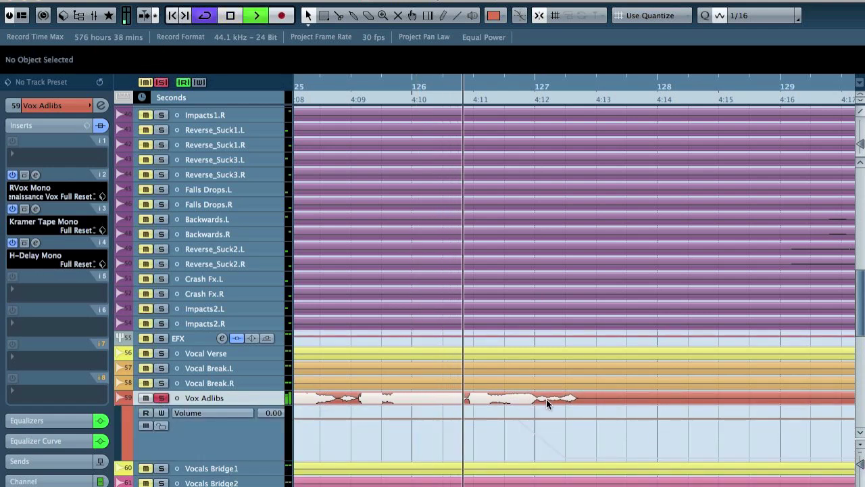
key("space")
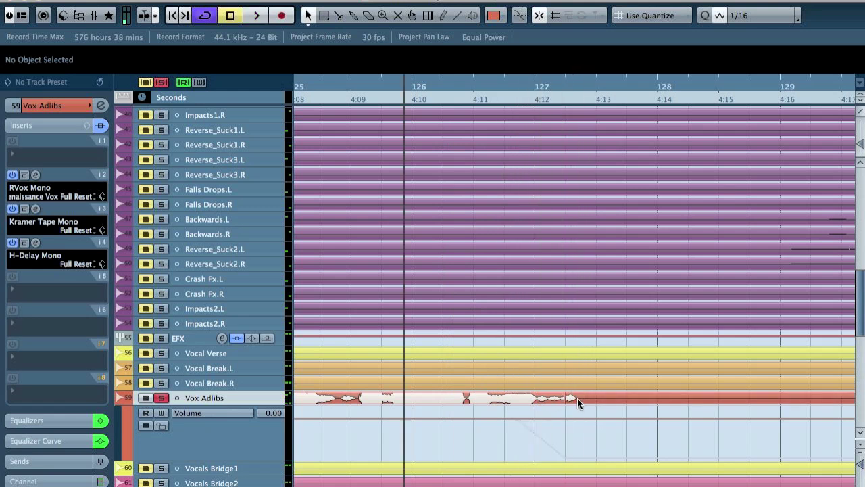
- Mute the Vox Adlibs clip piece after 127. 2. 1 and give the piece before it a fade-out of 0. 0. 0. 75
left_click(577, 398)
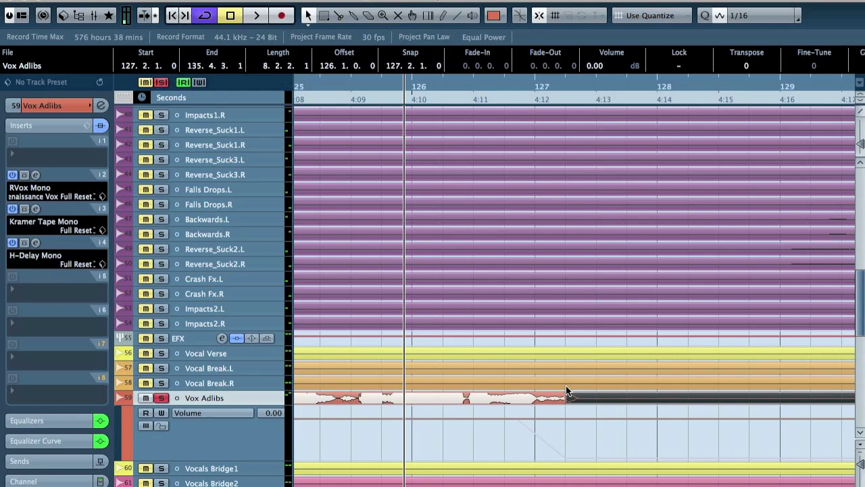
left_click_drag(563, 394, 562, 398)
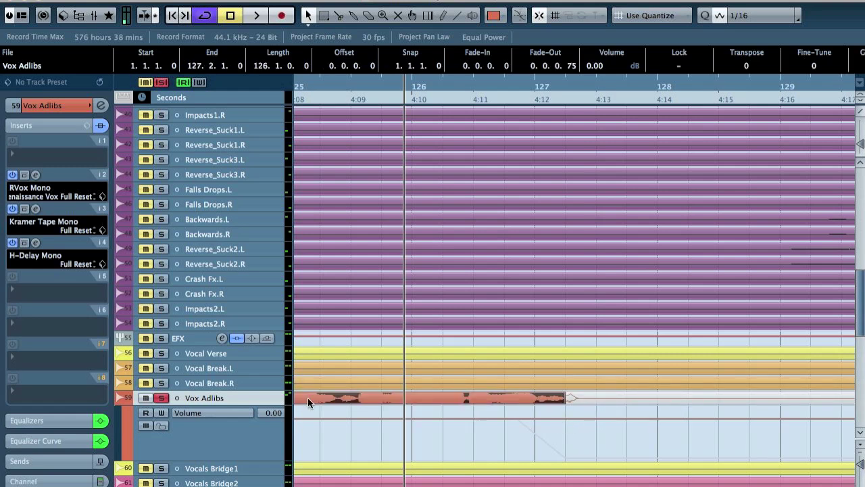
left_click_drag(230, 403, 230, 438)
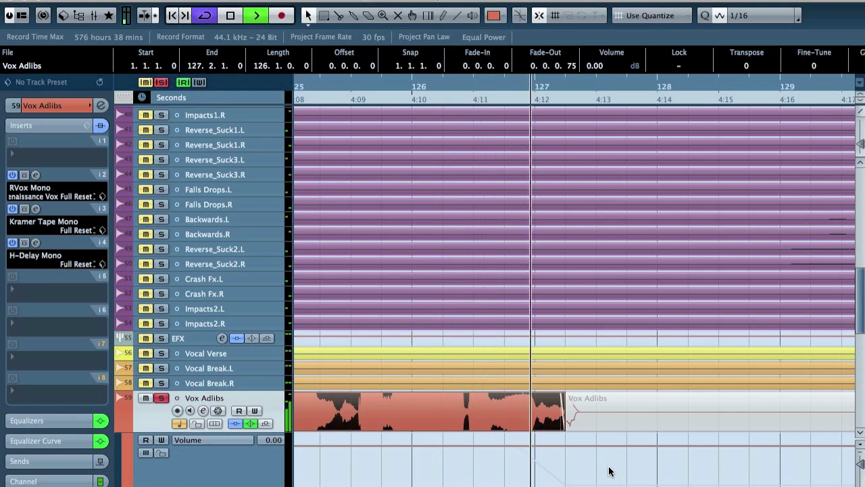
- Clear the Vox Adlibs solo and play the edited ad-lib ending in the full mix from about bar 126
key("space")
left_click(162, 397)
key("g")
key("g")
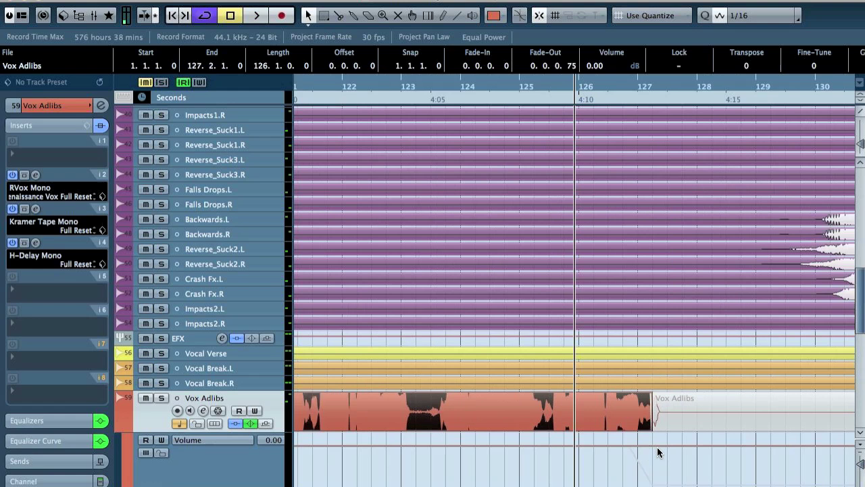
key("g")
key("g")
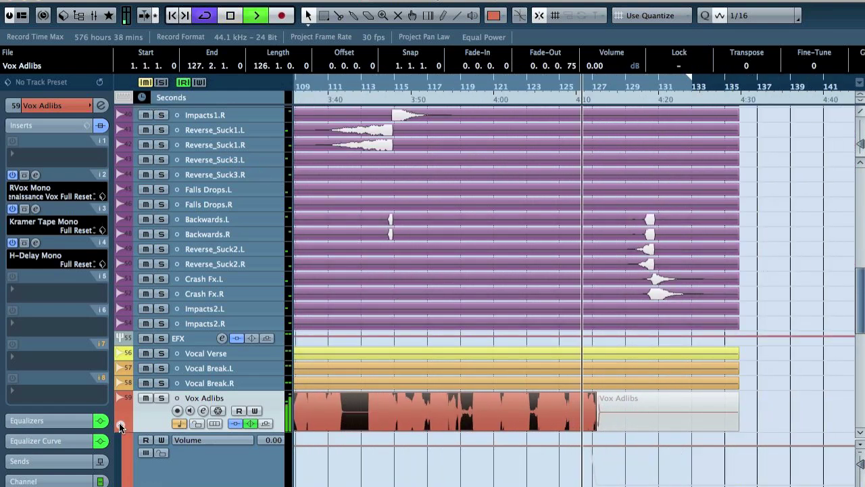
- Hide the Vox Adlibs automation lane with its row shrunk, and enlarge all track rows
left_click(179, 420)
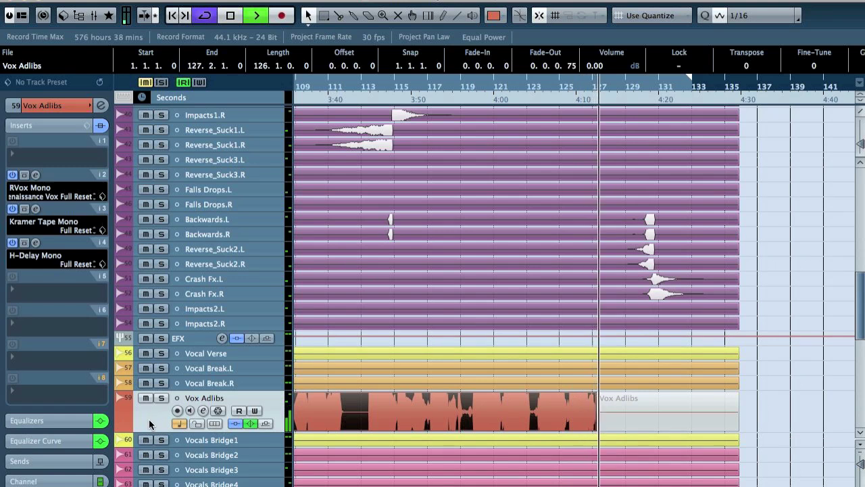
left_click_drag(169, 431, 196, 408)
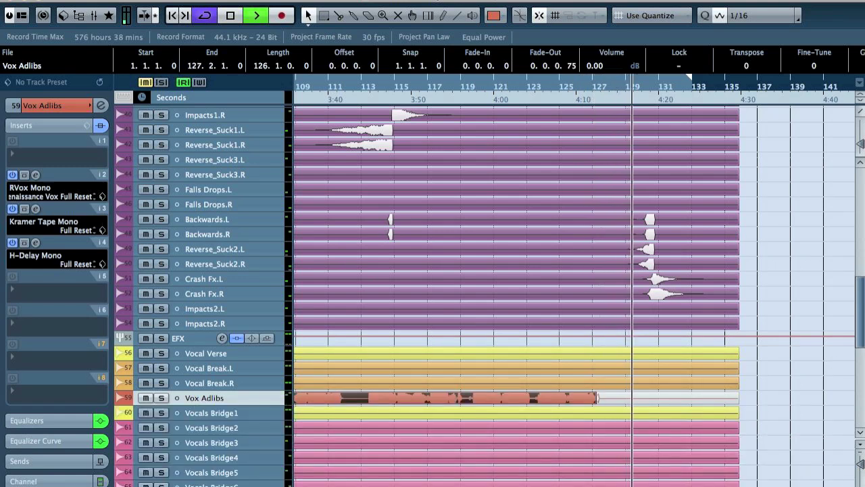
key("shift+h")
key("shift+h")
- Play the ending from around bar 127 and solo the Vibe Guitar1 track to hear its tail
scroll(820, 386, "up", 5)
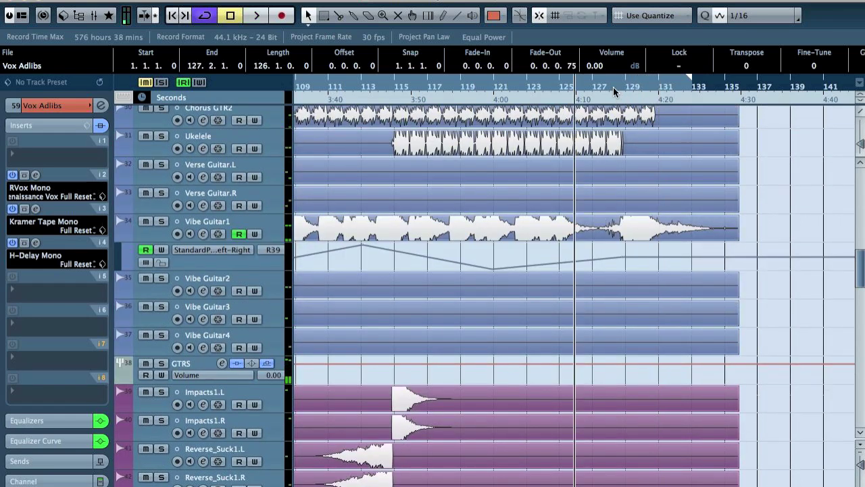
left_click(604, 81)
key("h")
key("space")
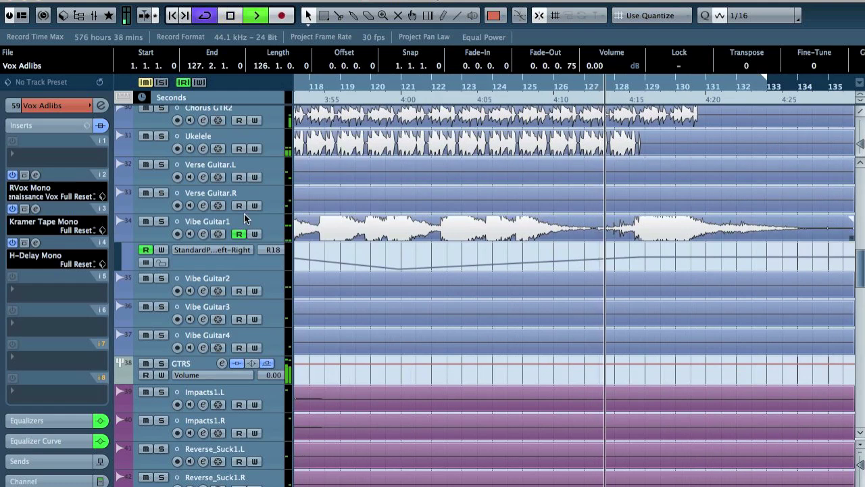
left_click(163, 221)
key("space")
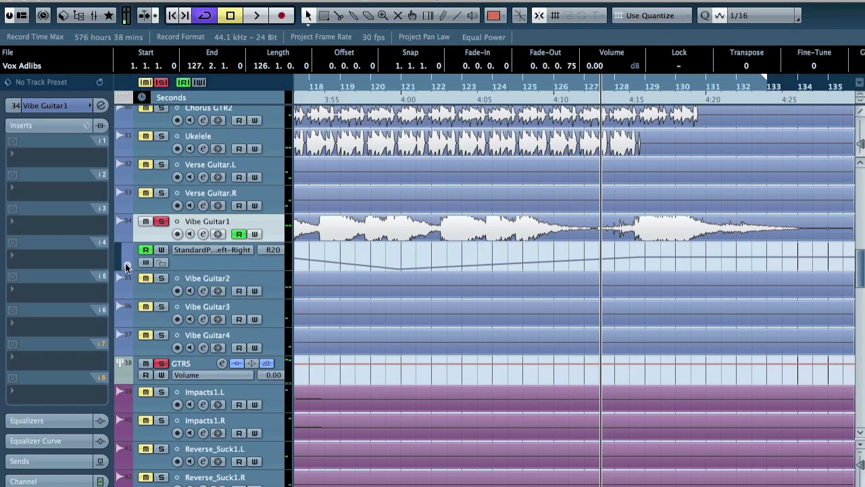
- Show the Vibe Guitar1 volume automation and create a fade from -3.05 at 126.2.4.72 down to -∞ at 128.4.4.0
left_click(126, 265)
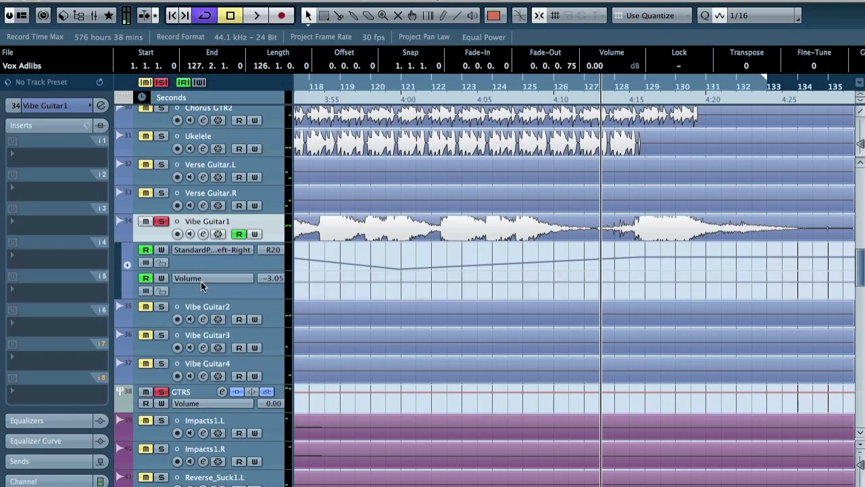
left_click(567, 281)
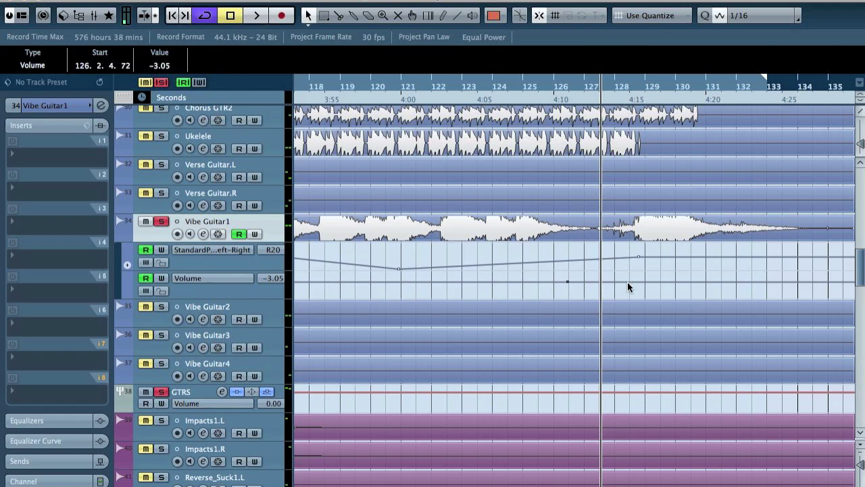
left_click_drag(641, 311, 642, 312)
key("space")
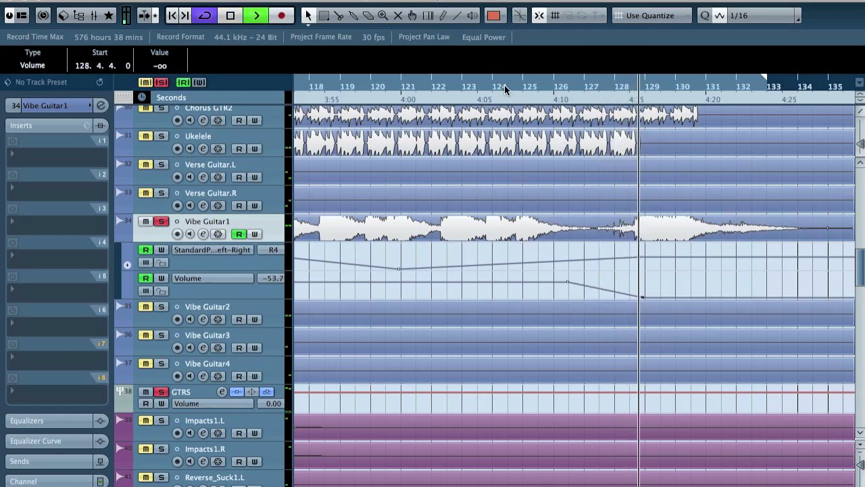
- Play back the guitar fade from around bar 122 and clear the solo to hear it in the full mix
left_click(453, 85)
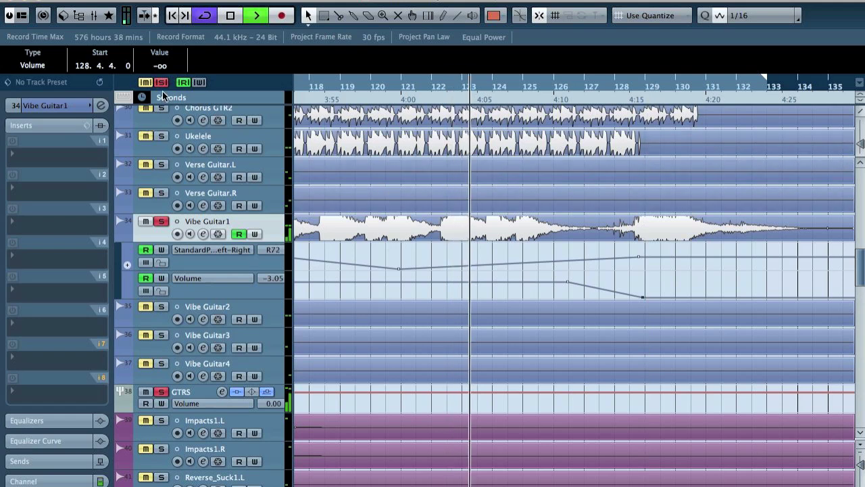
key("g")
key("g")
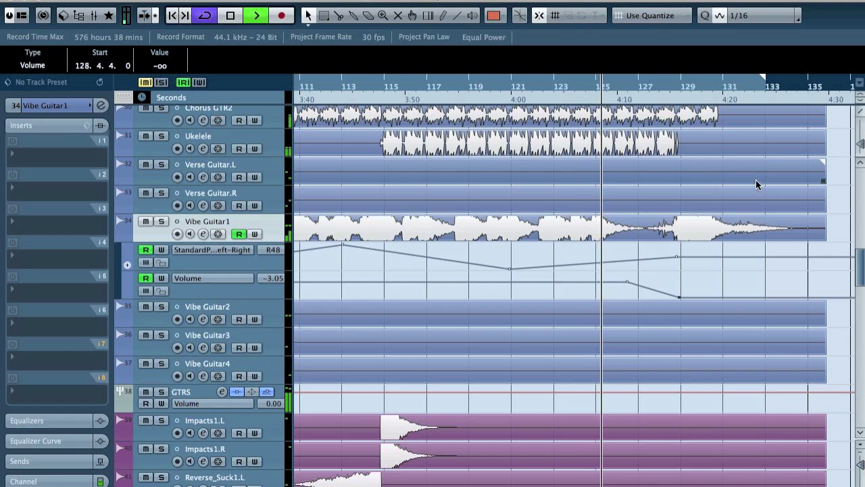
- Solo the Chorus GTR2 track and open its channel settings
scroll(770, 195, "up", 8)
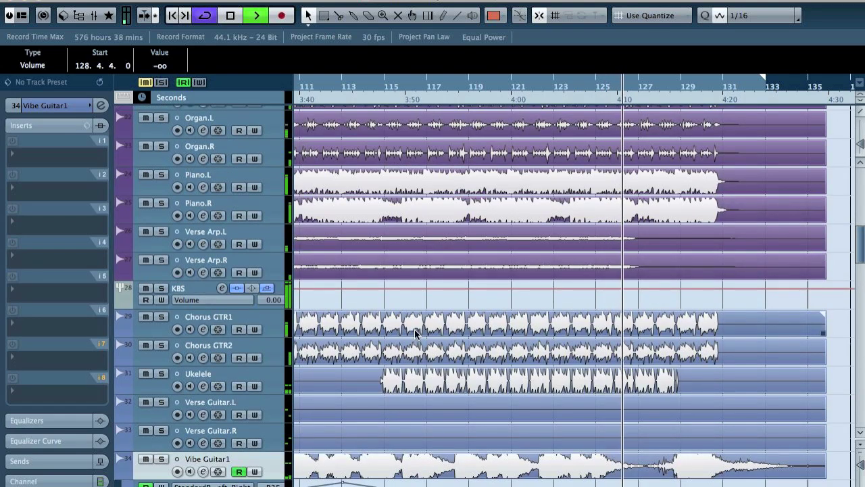
left_click(132, 355)
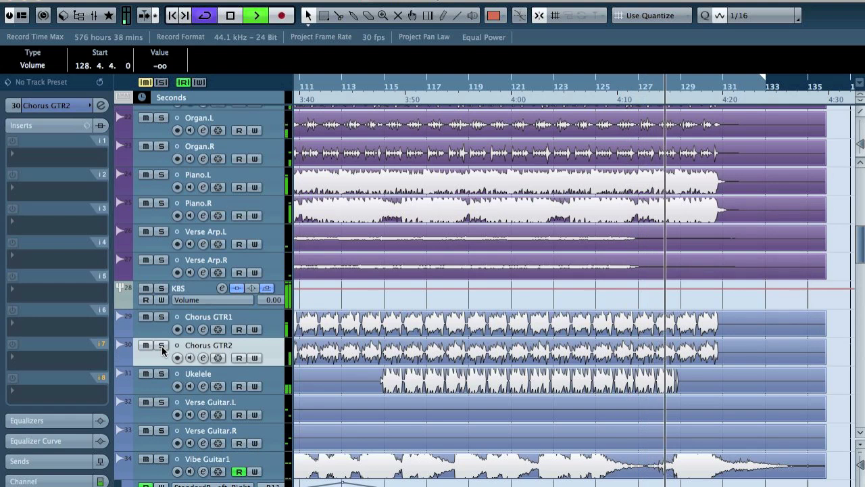
key("space")
left_click(161, 344)
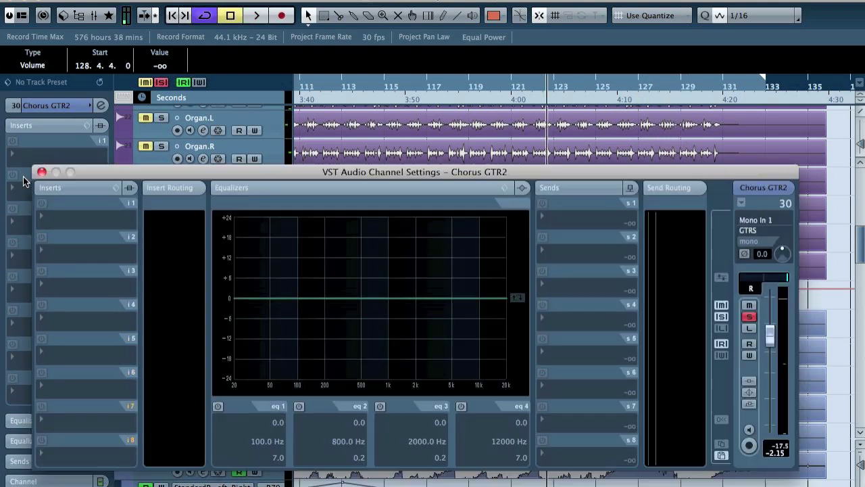
key("e")
- Enable EQ band 1 on Chorus GTR2 as High Pass I and set its cutoff to about 575 Hz
left_click(218, 407)
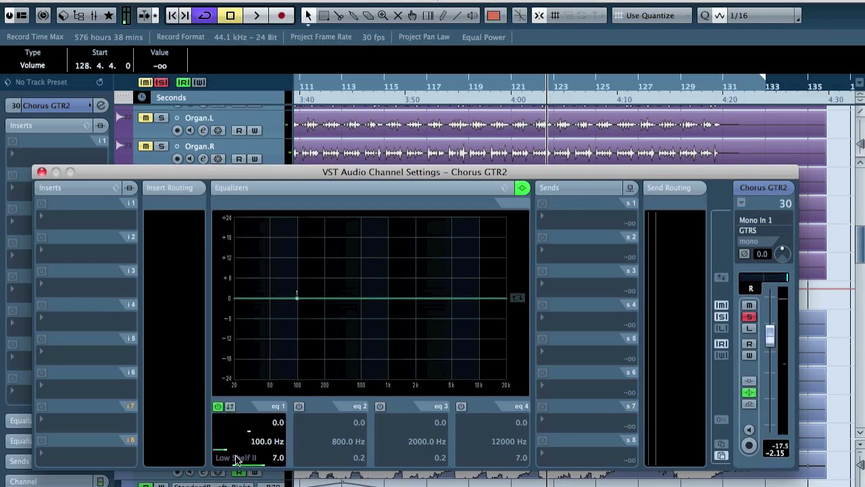
left_click(238, 459)
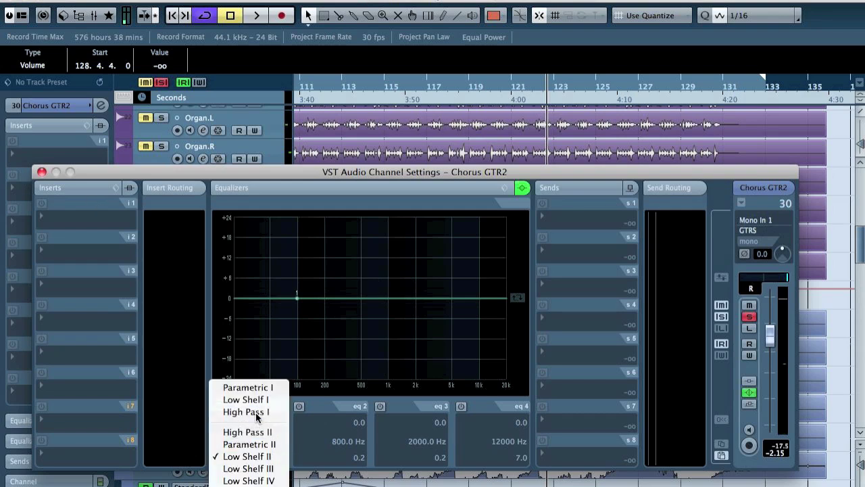
left_click(246, 412)
left_click_drag(297, 300, 341, 304)
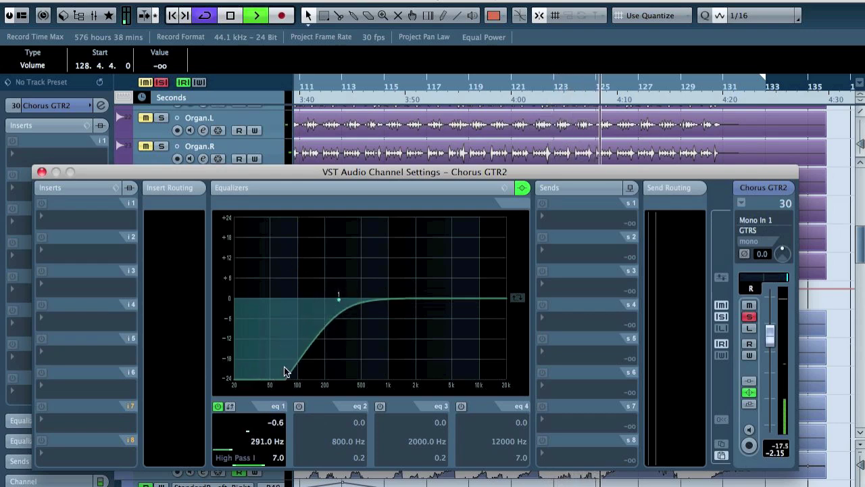
left_click_drag(339, 302, 372, 304)
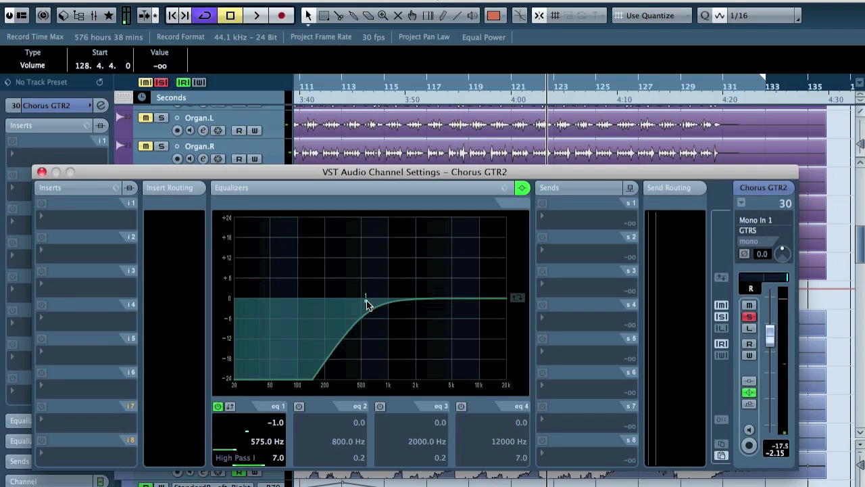
- Enable EQ band 1 on Chorus GTR1 as High Pass I at 575 Hz, and audition it with all solos cleared
key("Up")
left_click(217, 407)
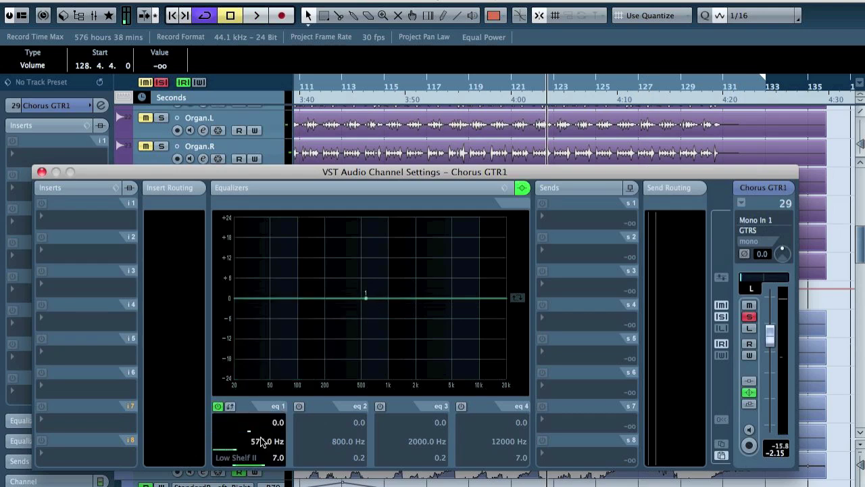
left_click(250, 458)
left_click(251, 413)
key("space")
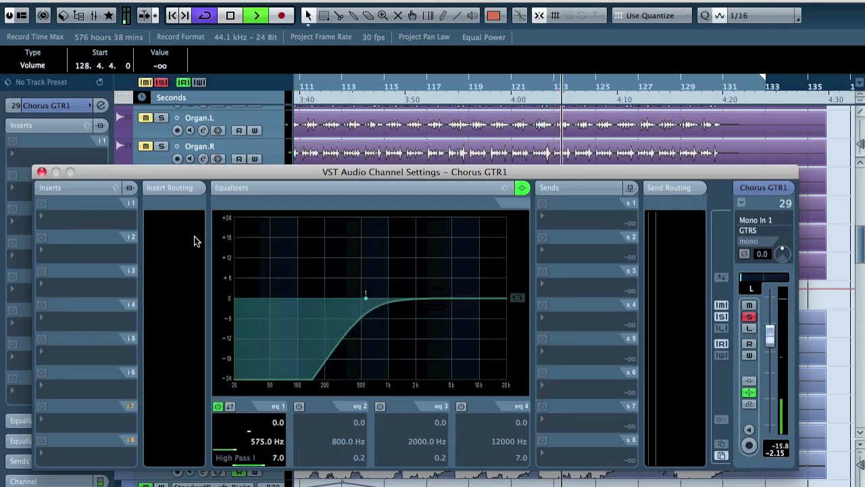
left_click(160, 82)
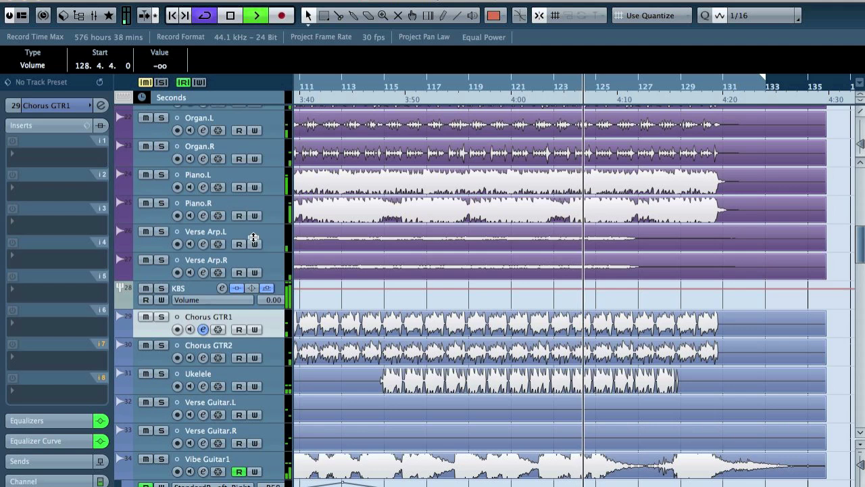
key("space")
- Open the mixer and insert Renaissance Axx Mono in insert slot 2 of Chorus GTR1
left_click(46, 109)
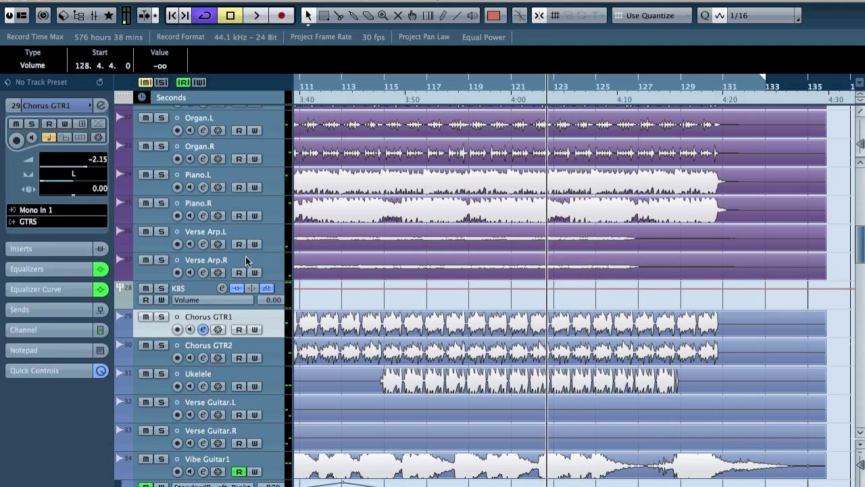
key("F3")
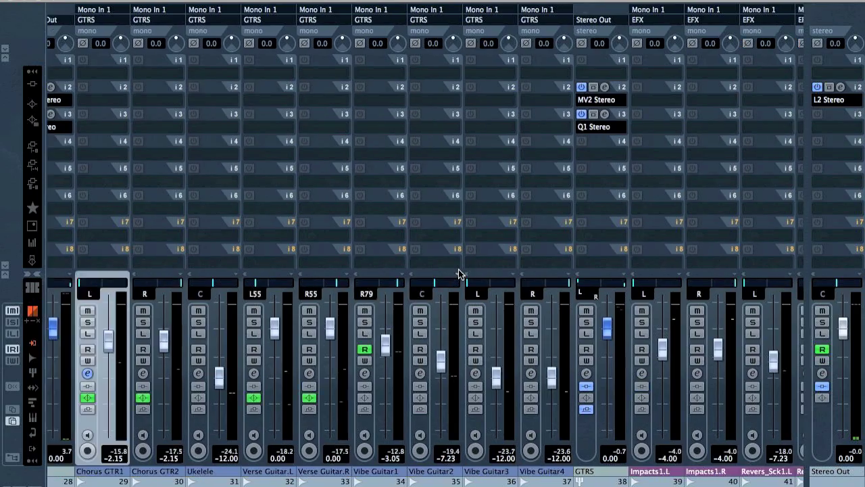
scroll(298, 209, "left", 3)
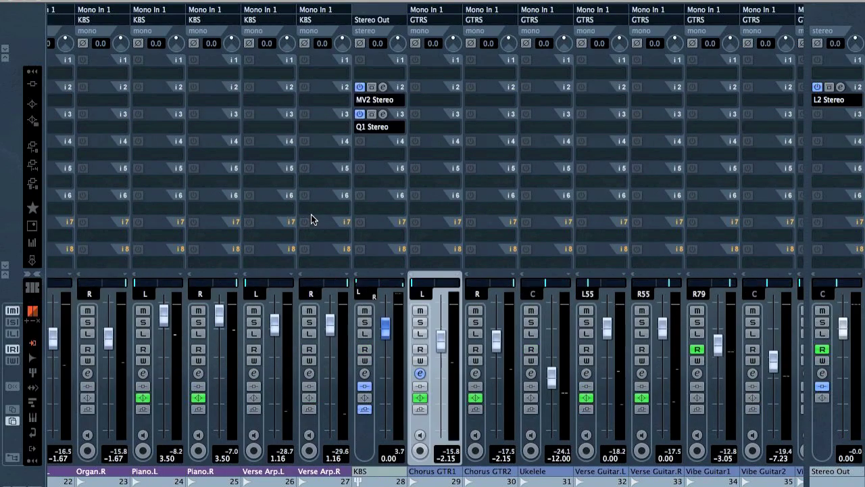
left_click(440, 100)
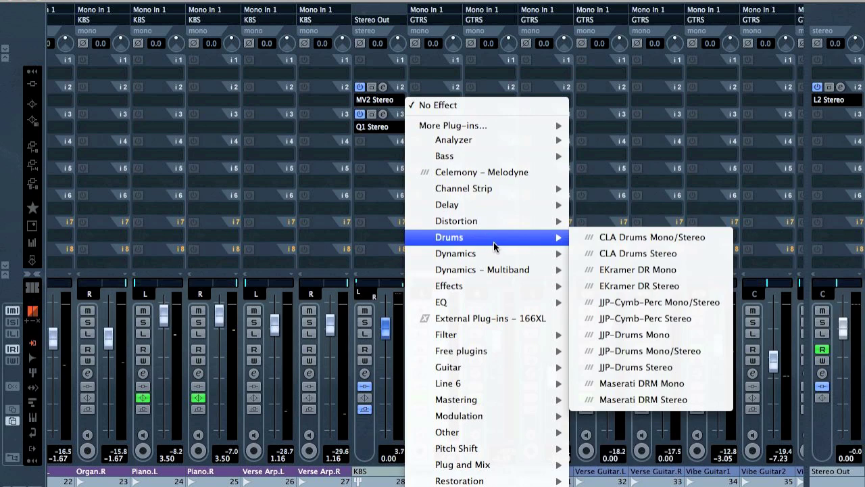
mouse_move(497, 253)
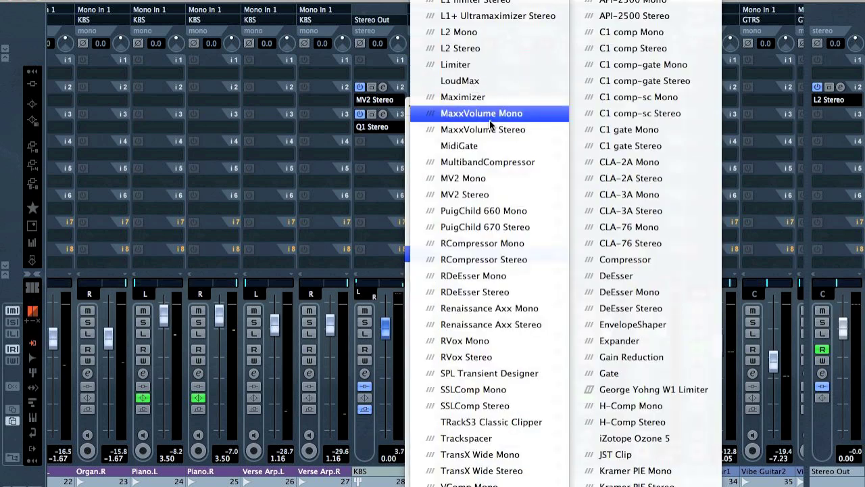
left_click(511, 308)
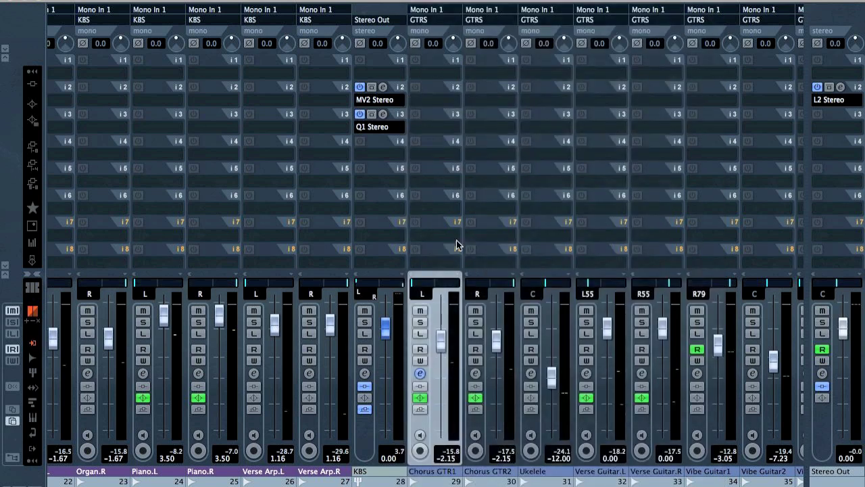
- Adjust the Renaissance Axx settings on Chorus GTR1 and copy the plug-in to insert slot 2 of Chorus GTR2
left_click_drag(480, 270, 485, 305)
left_click_drag(451, 98, 489, 99)
left_click(431, 193)
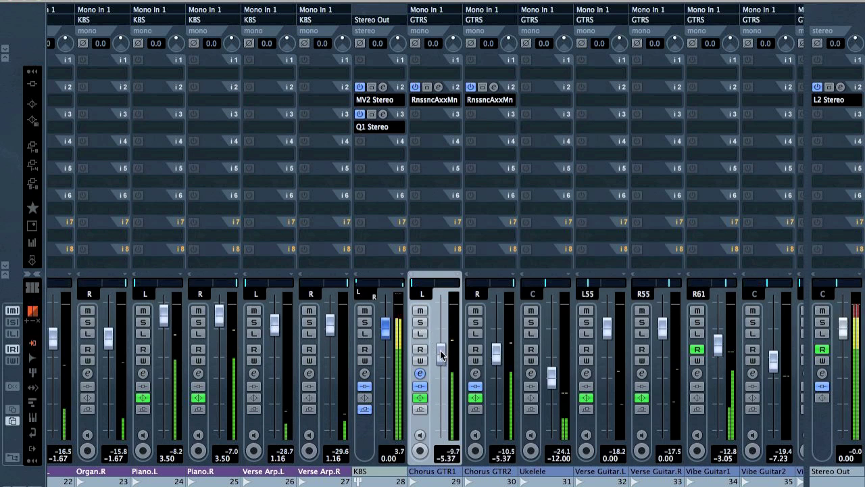
- Solo the Ukelele together with both chorus guitars to set the Ukelele level to -11.64, and clear all solos
left_click(531, 323)
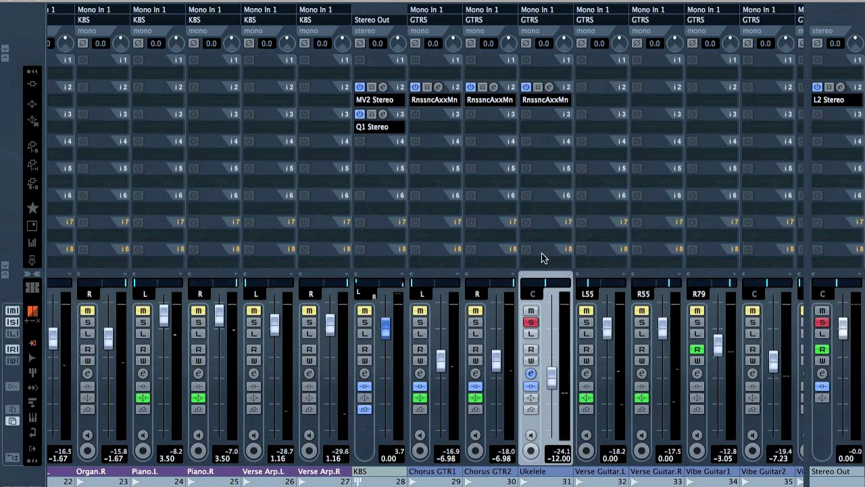
left_click(479, 323)
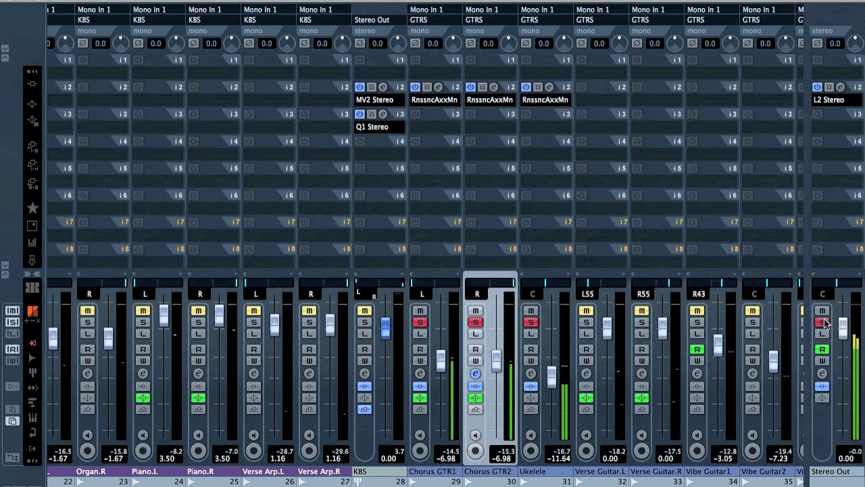
left_click(821, 323)
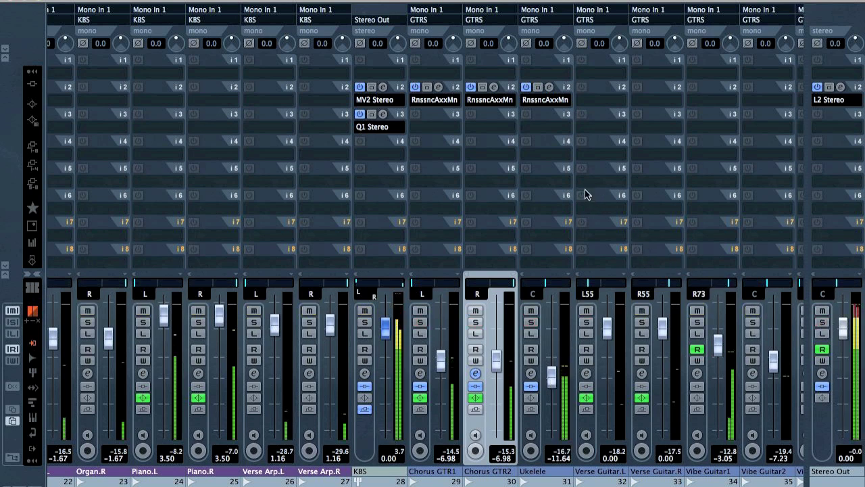
- Select both chorus guitar channels and the Ukelele, raise their levels together to -6.64 and -11.30, and close the mixer
left_click(427, 426, "shift")
left_click(529, 422, "shift")
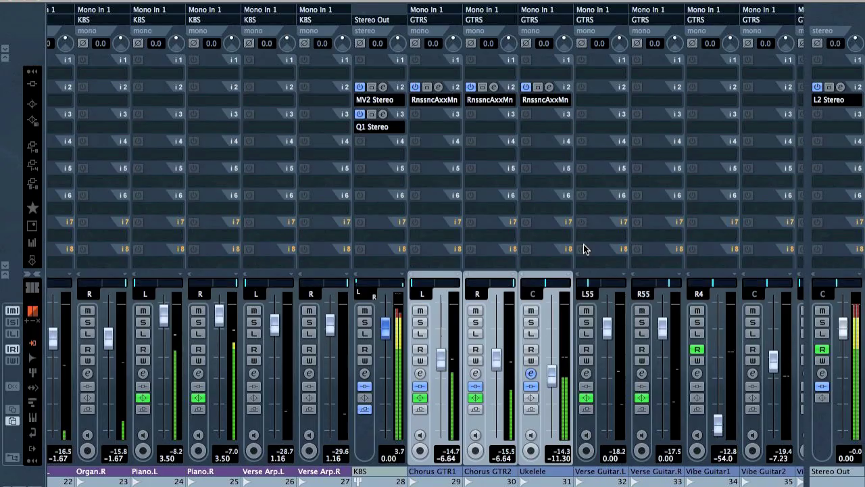
key("F3")
key("space")
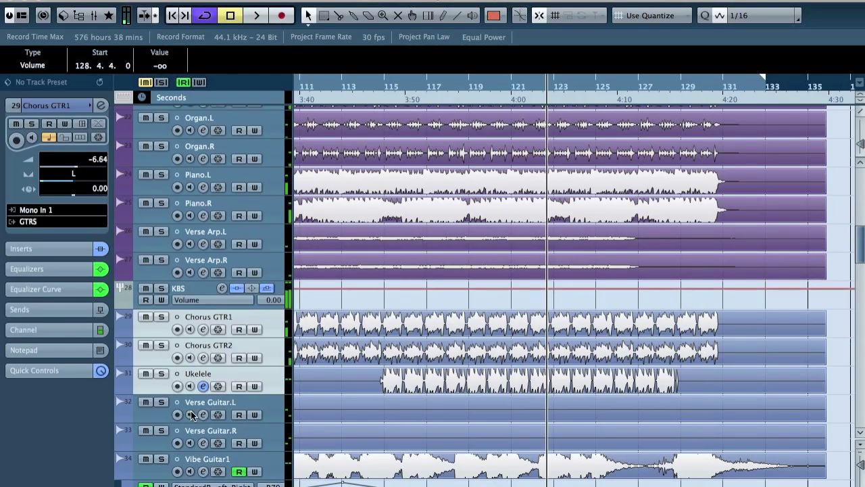
- Route send 1 of the Ukelele track to DR RV and solo the Ukelele with the chorus guitars
left_click(232, 376)
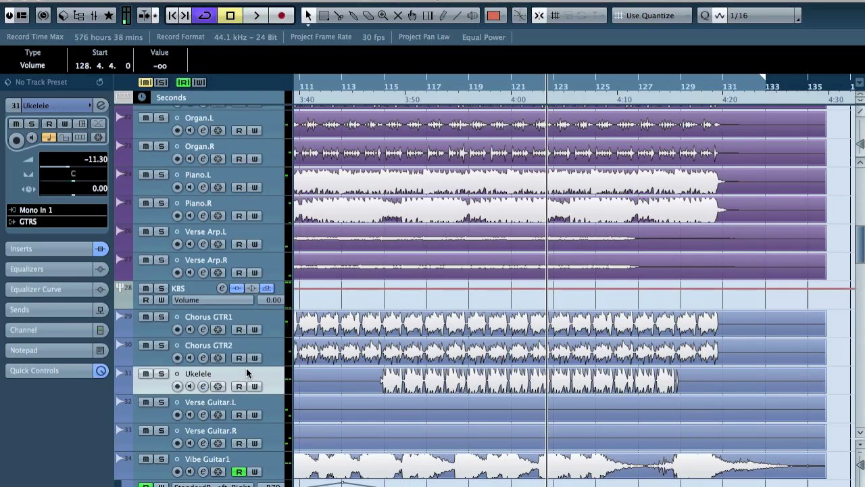
left_click(31, 305)
left_click(33, 210)
left_click(54, 266)
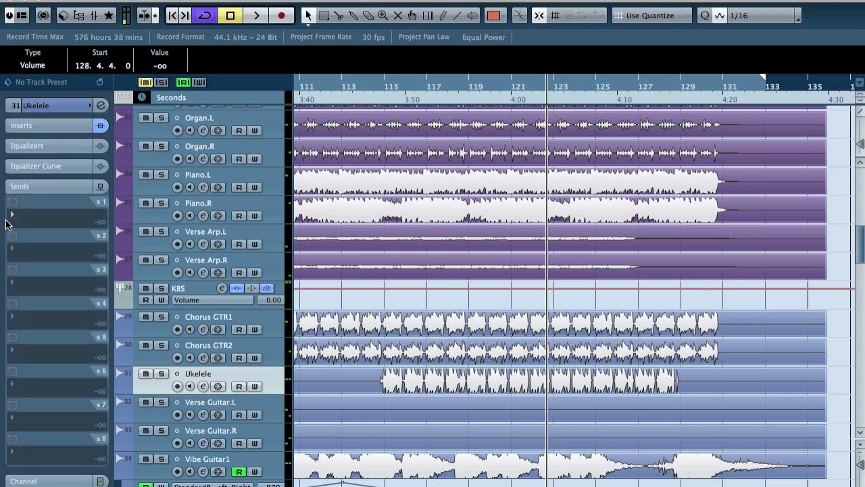
left_click(13, 203)
key("s")
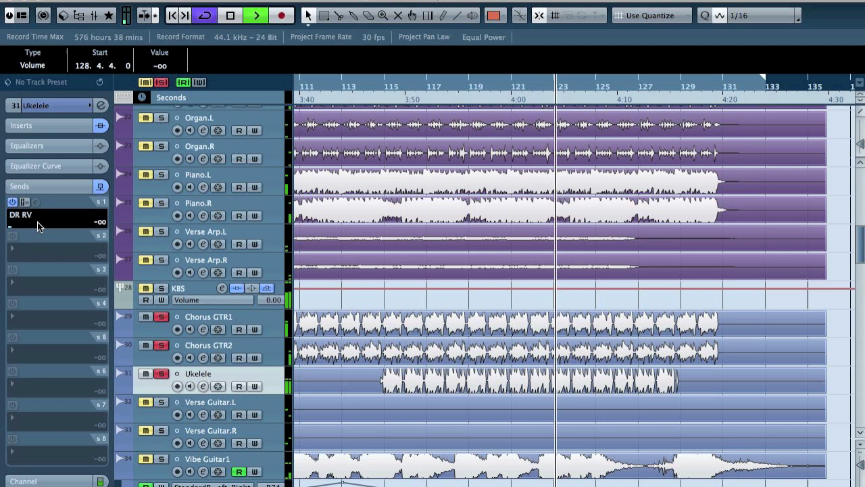
- Set the Ukelele's DR RV send to -2.41 and add an active REV send at -1.37 in slot 2
left_click_drag(44, 224, 73, 223)
left_click(30, 255)
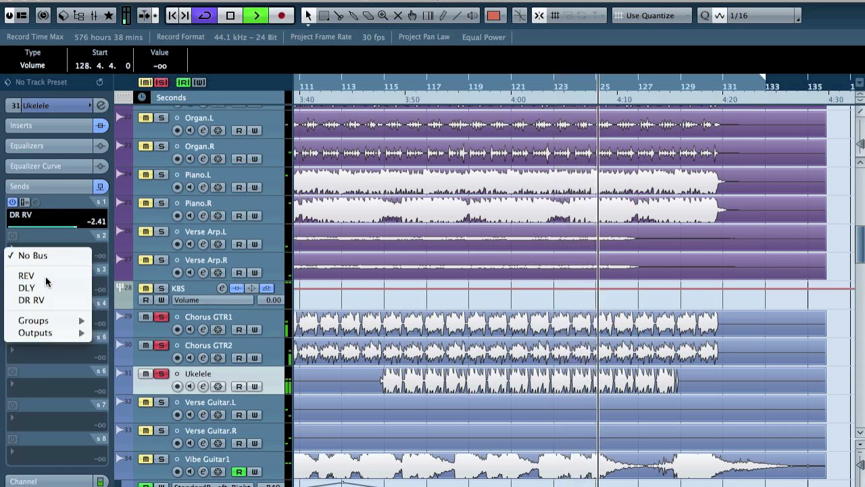
left_click(45, 276)
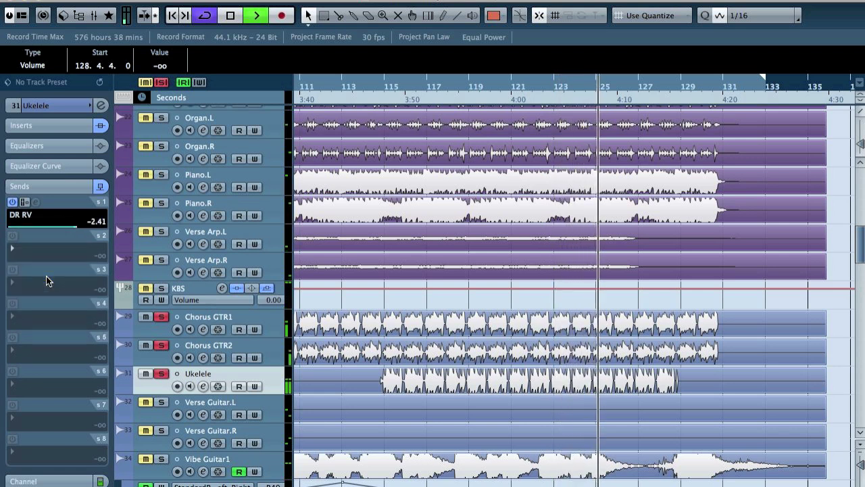
left_click(13, 236)
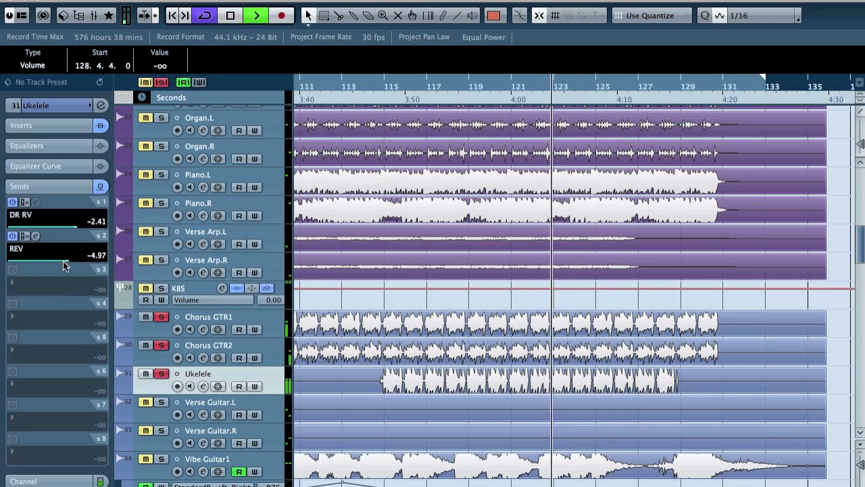
left_click_drag(65, 265, 78, 262)
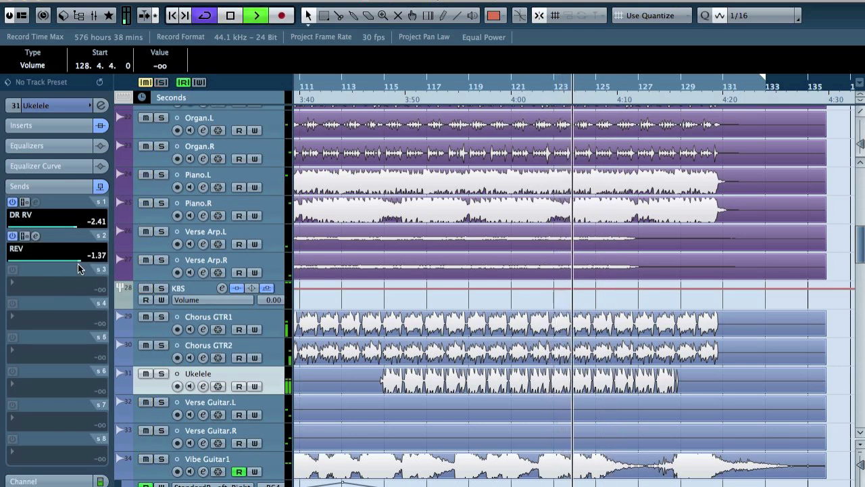
key("space")
key("space")
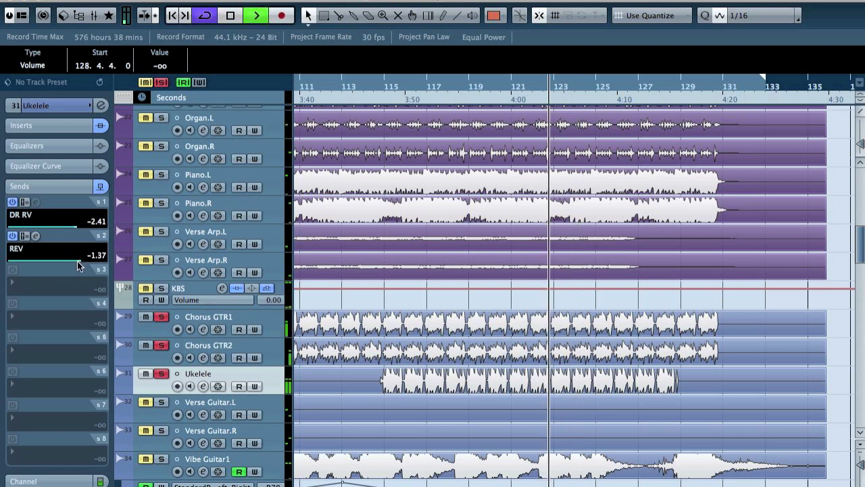
- Audition the REV effect channel in solo, and clear all solos before resuming playback
scroll(419, 287, "down", 15)
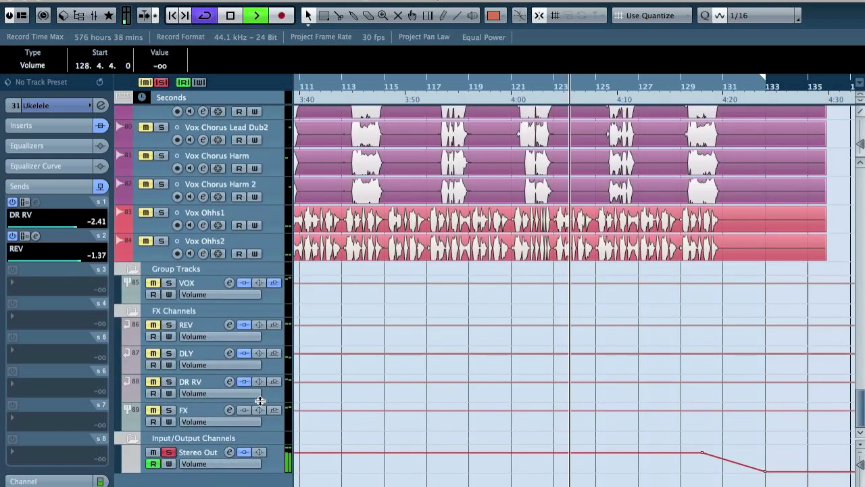
left_click(168, 325)
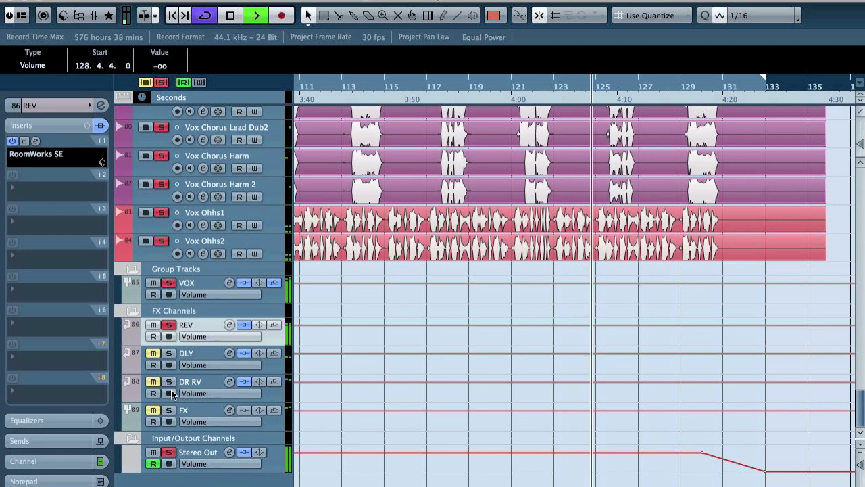
key("space")
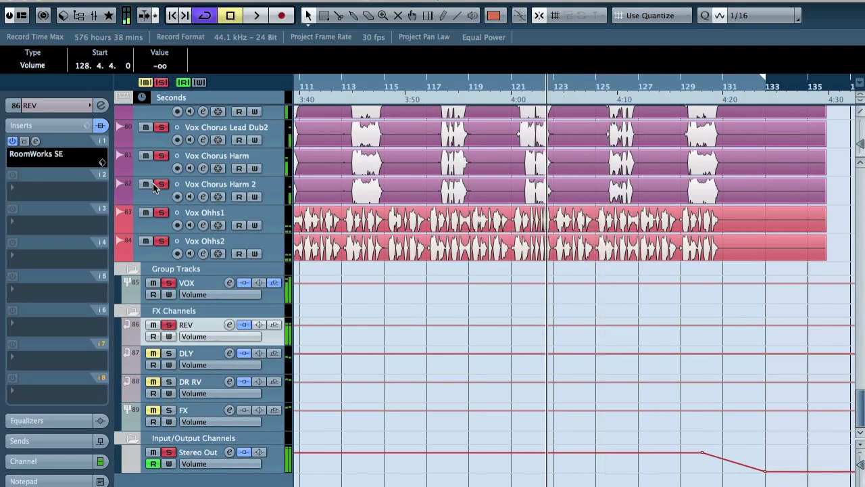
left_click(166, 81)
key("space")
- Select the Ukelele track and solo it together with both chorus guitars
scroll(371, 300, "up", 15)
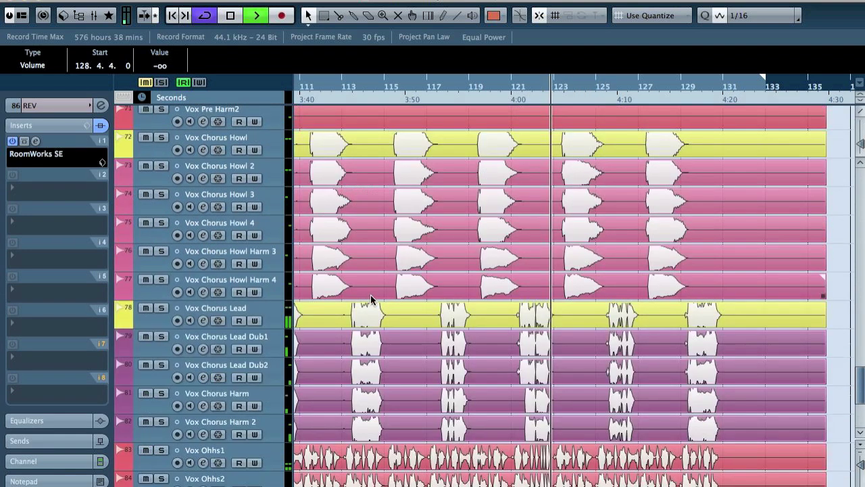
scroll(371, 300, "up", 10)
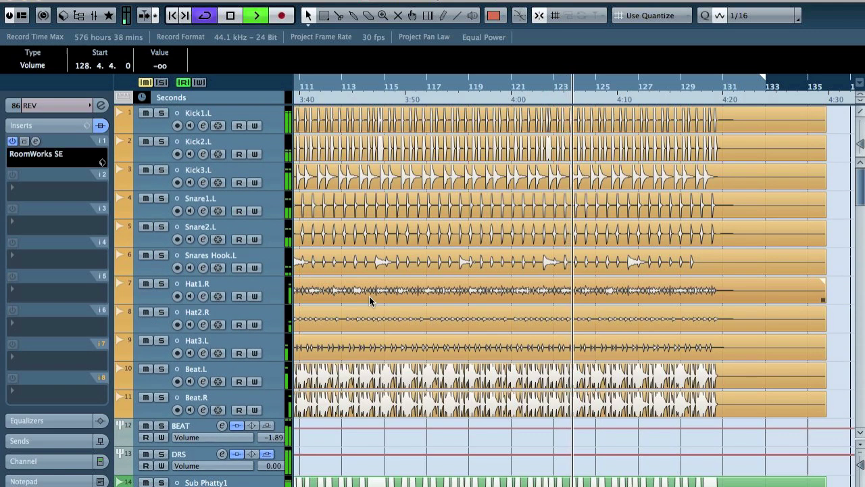
scroll(369, 301, "down", 6)
scroll(369, 299, "up", 5)
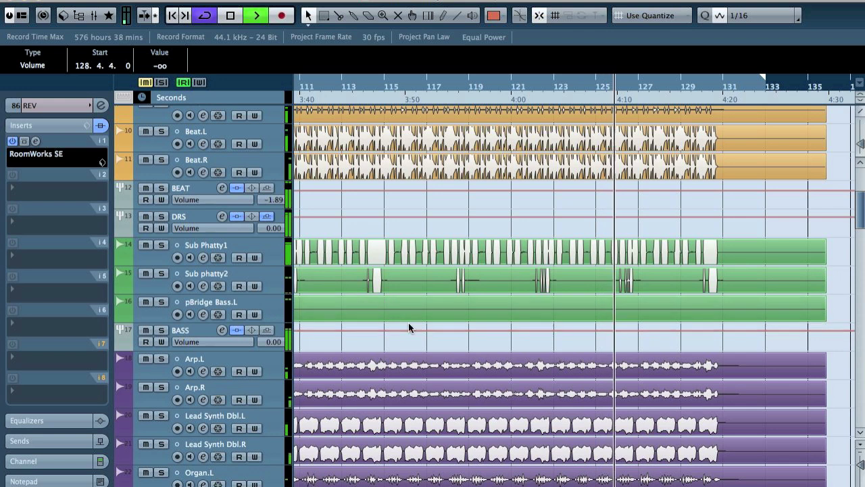
scroll(408, 325, "down", 6)
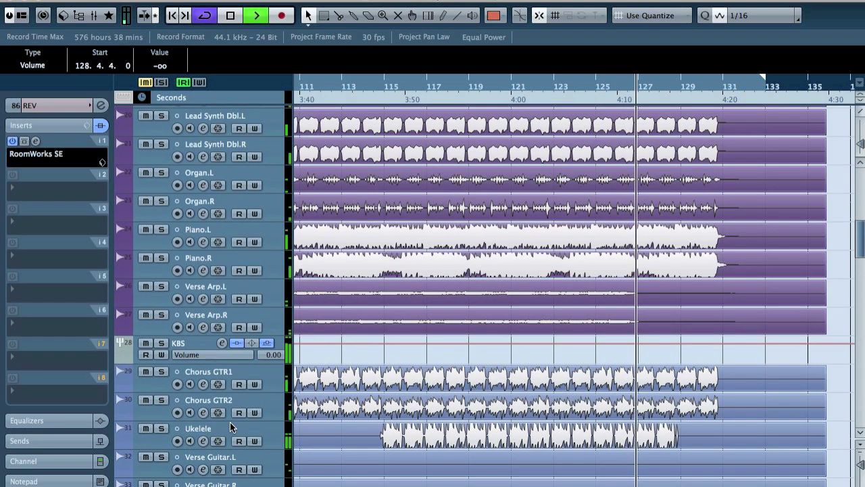
left_click(243, 430)
left_click(164, 429)
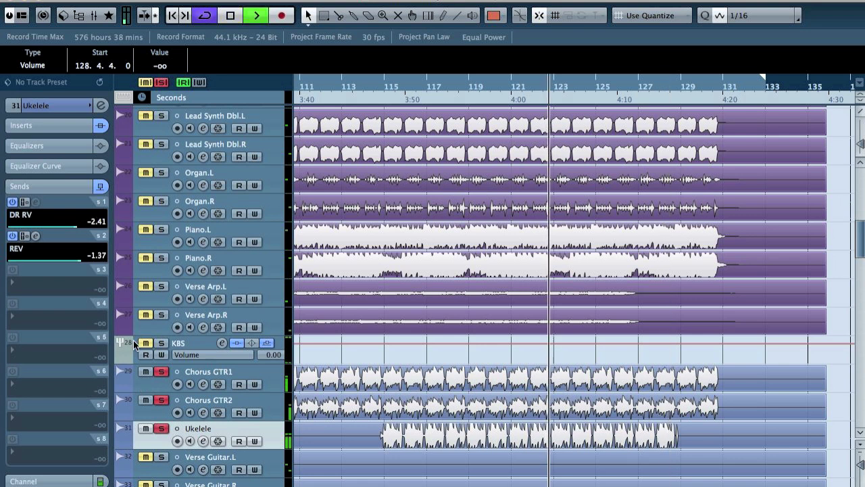
- Route send 3 of the Ukelele to DLY, clear all solos and set the send level to -19.63
left_click(54, 285)
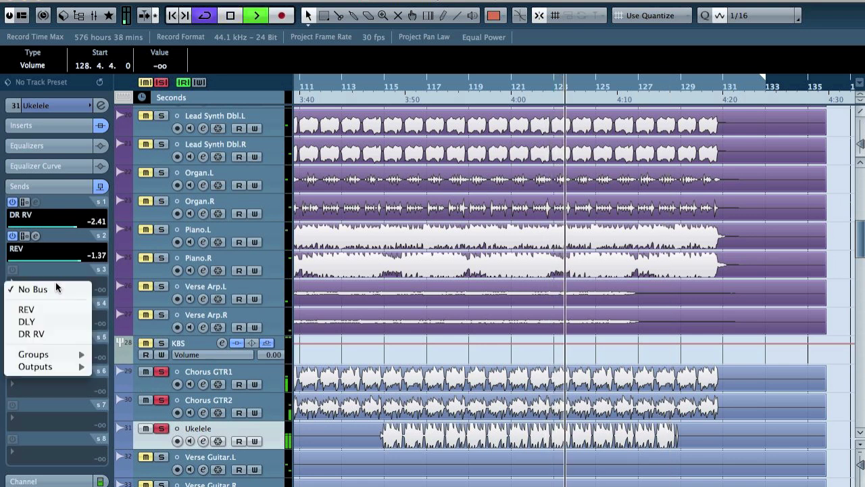
left_click(56, 320)
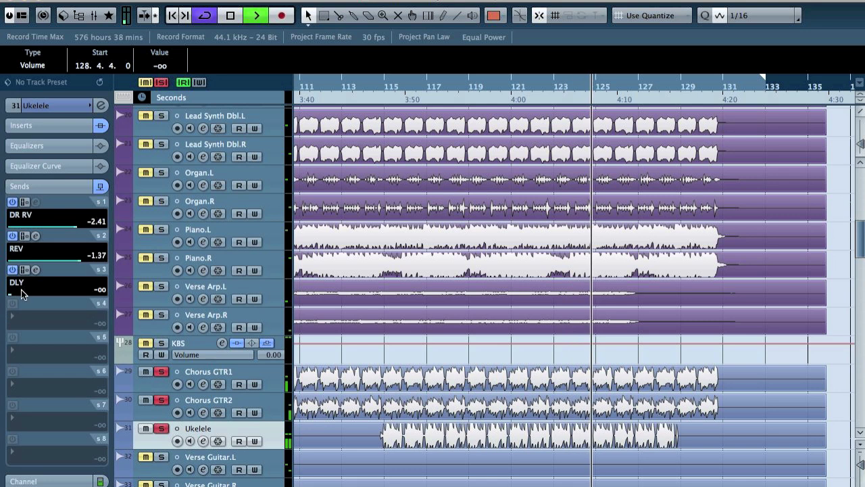
left_click_drag(28, 289, 39, 293)
key("space")
left_click(161, 81)
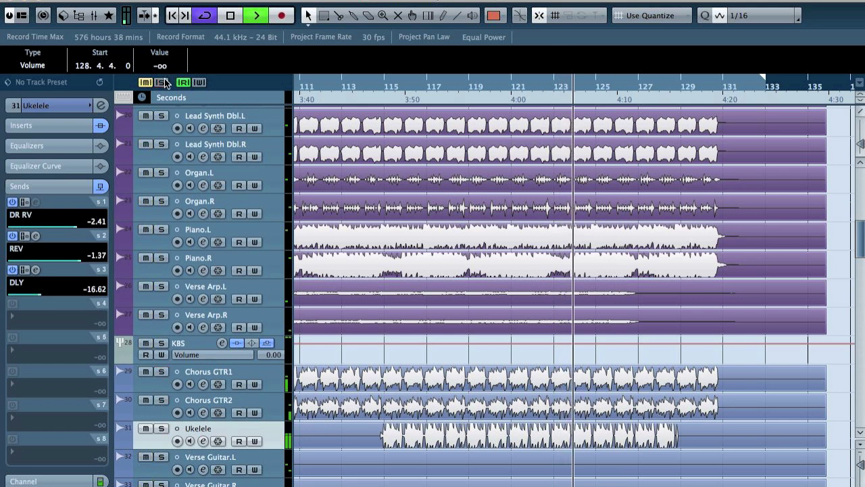
left_click_drag(39, 296, 36, 296)
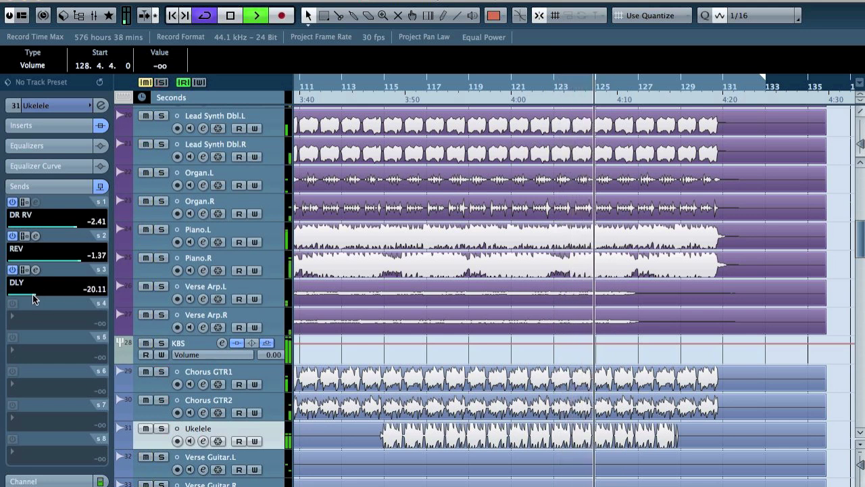
key("space")
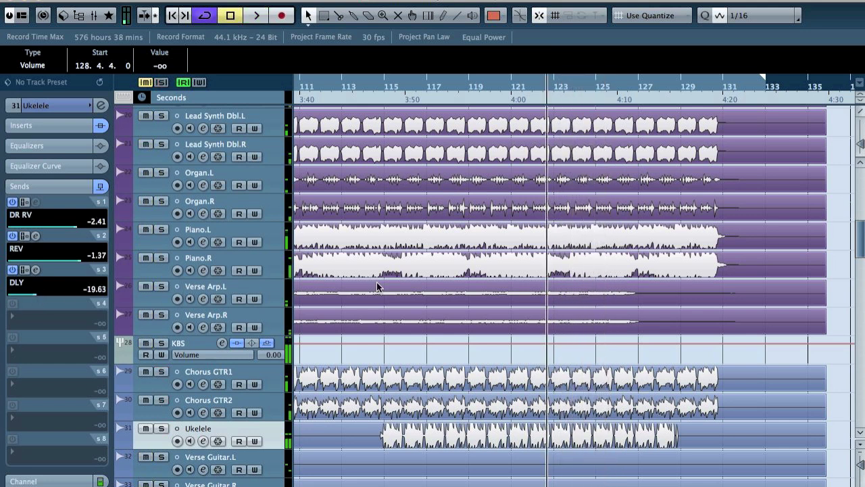
- Play the full mix from the second chorus near bar 59 and from the Ukelele's entry in the last chorus
key("g")
key("g")
key("g")
key("g")
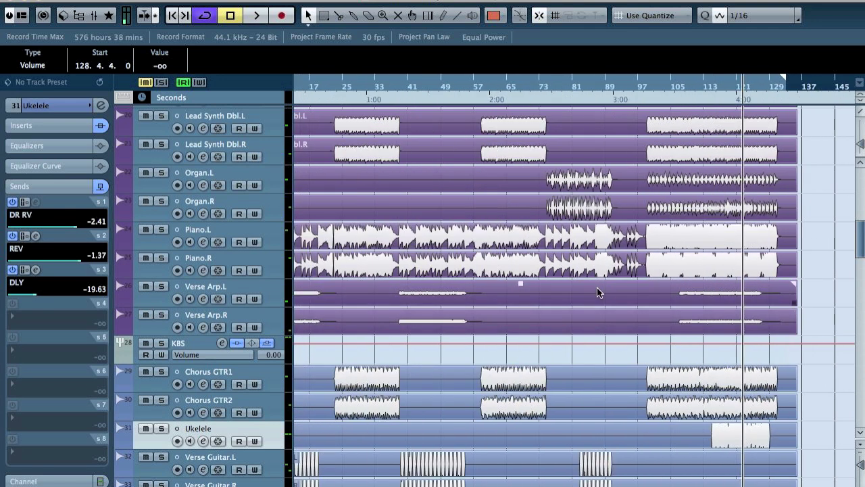
key("g")
scroll(615, 317, "down", 5)
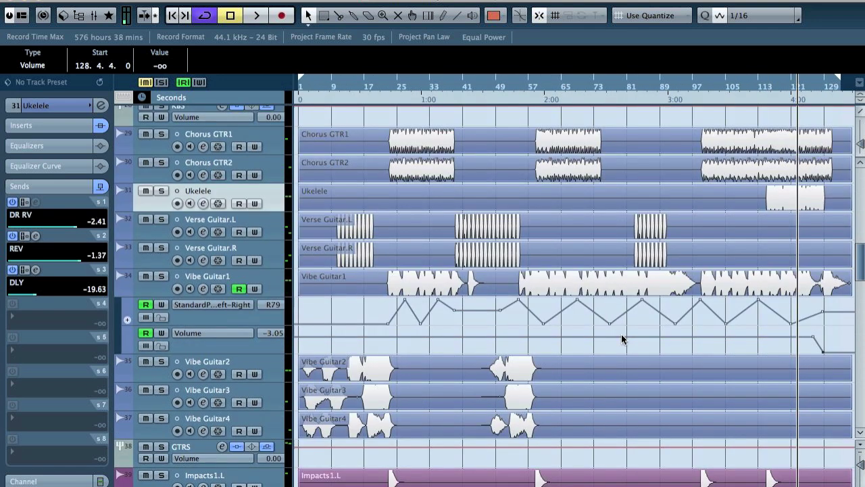
left_click(538, 84)
key("space")
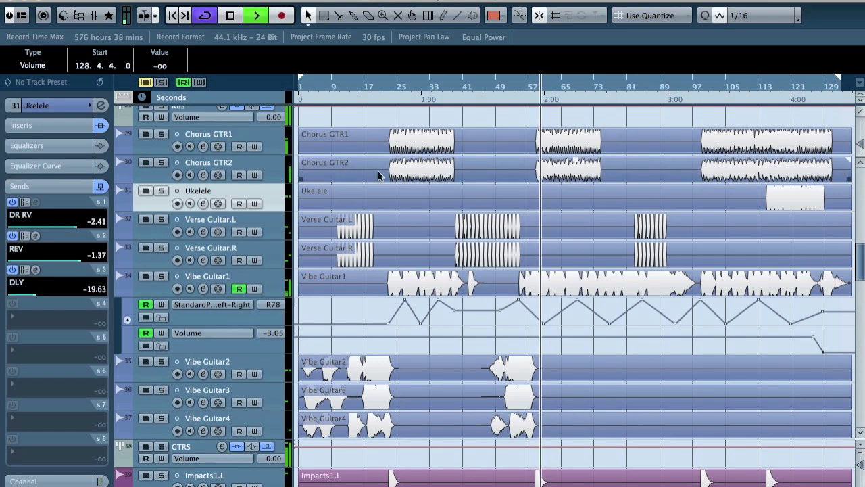
left_click(766, 81)
left_click(753, 83)
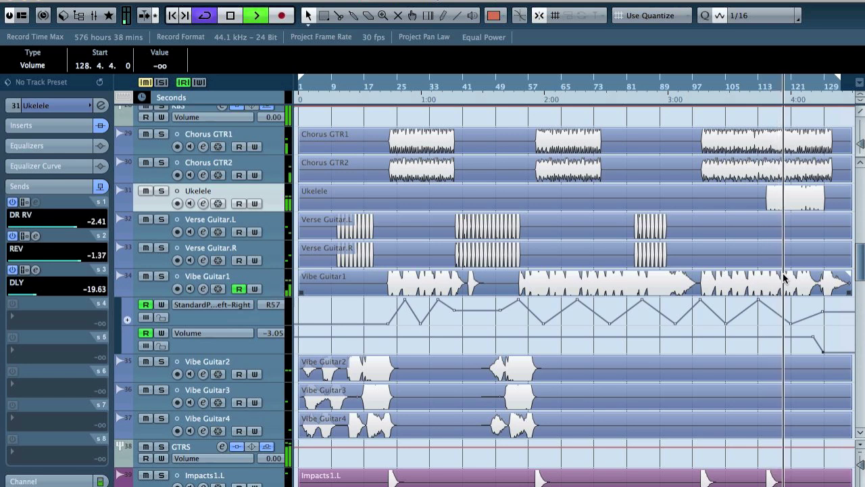
- Play the lead-in to the first chorus from about bar 18 and check the channel levels in the mixer
scroll(736, 303, "down", 5)
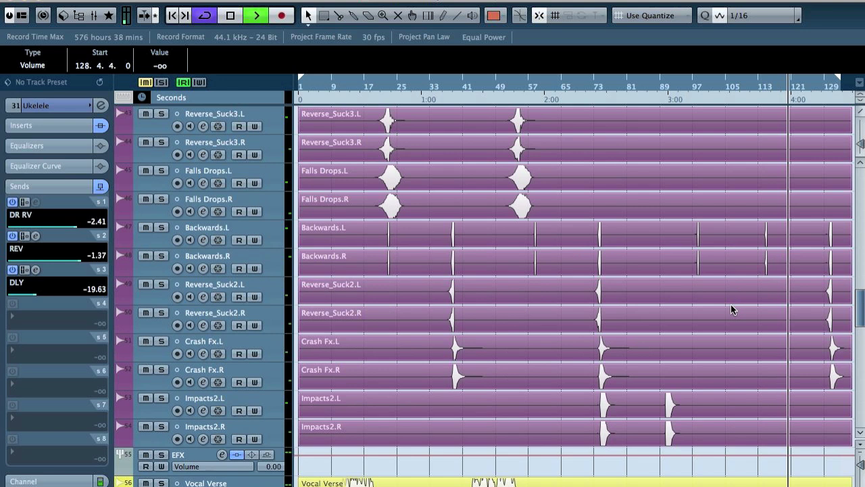
left_click(372, 84)
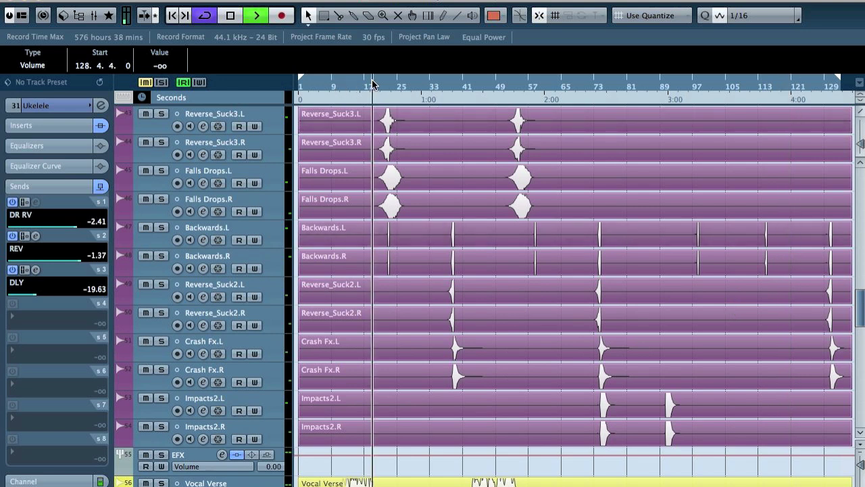
key("h")
key("h")
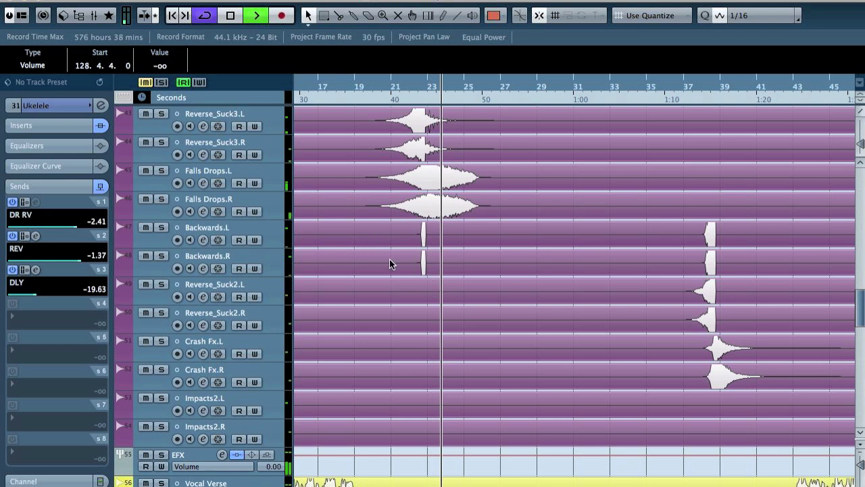
key("F3")
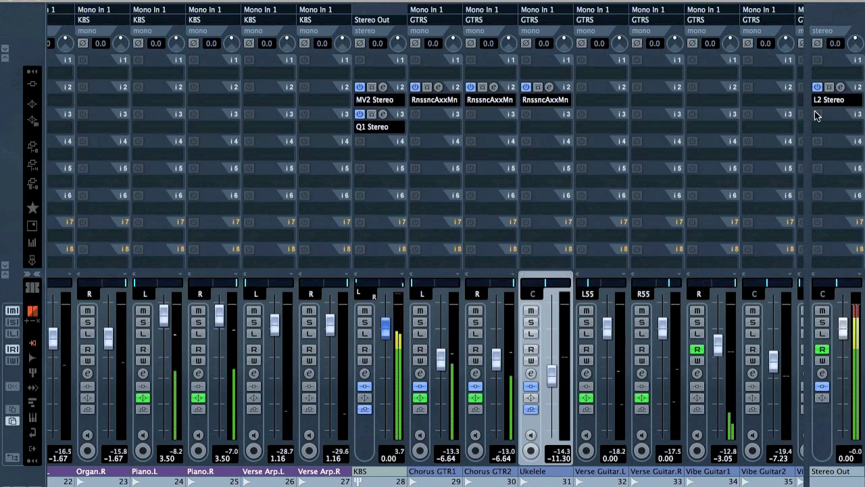
key("F3")
- Select both chorus guitar tracks and the Ukelele, and set the Chorus GTR1 volume to -8.00
scroll(600, 210, "up", 8)
scroll(602, 210, "up", 8)
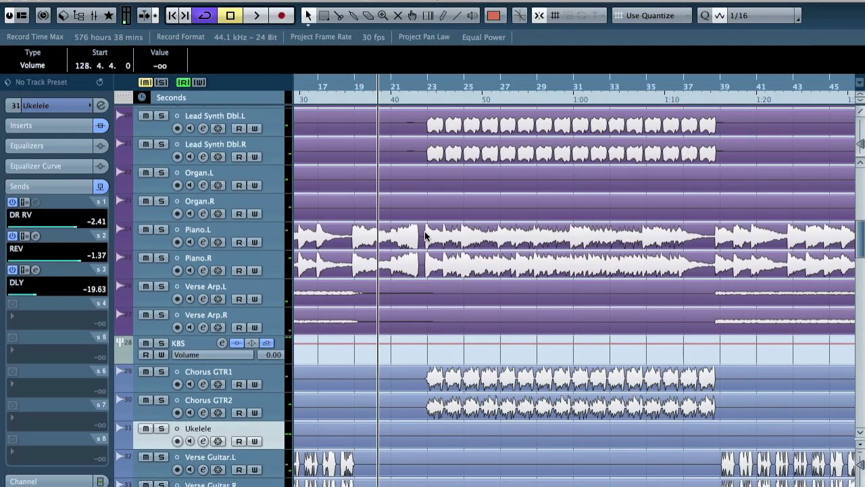
left_click(259, 376, "shift")
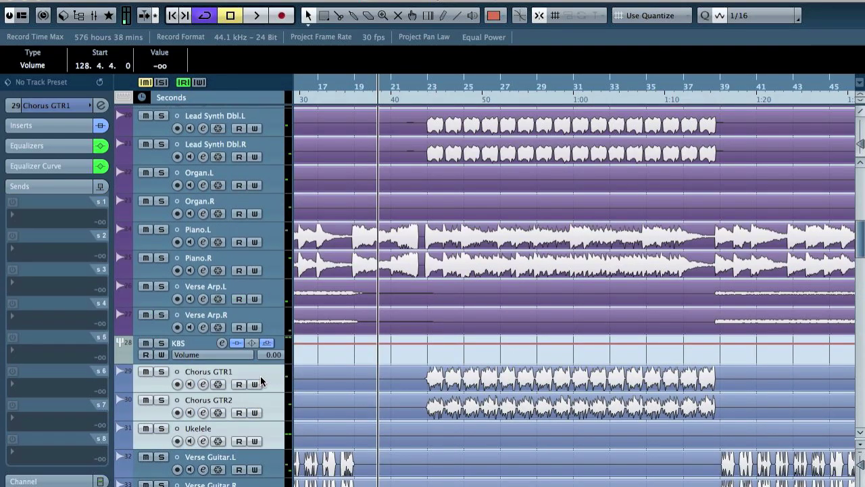
left_click(52, 121)
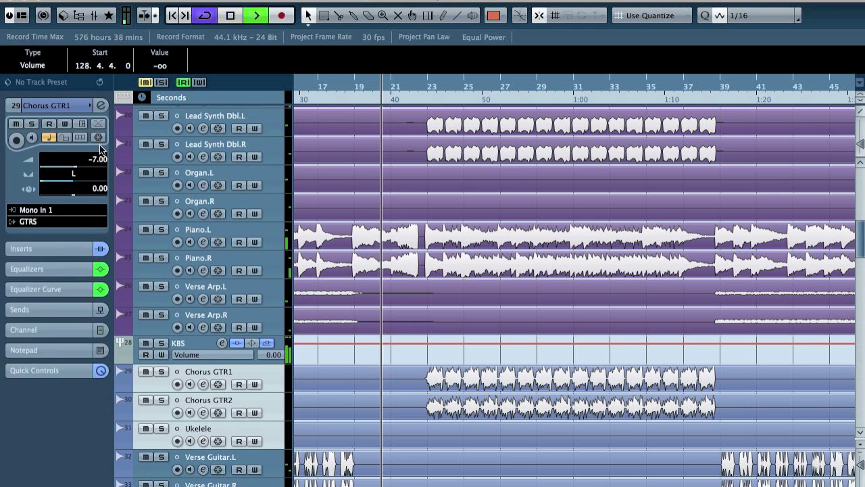
double_click(100, 160)
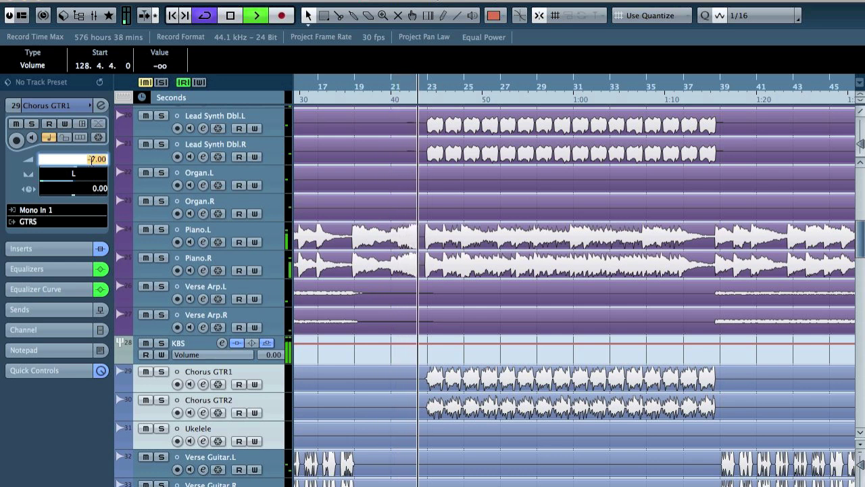
type("-8")
key("Return")
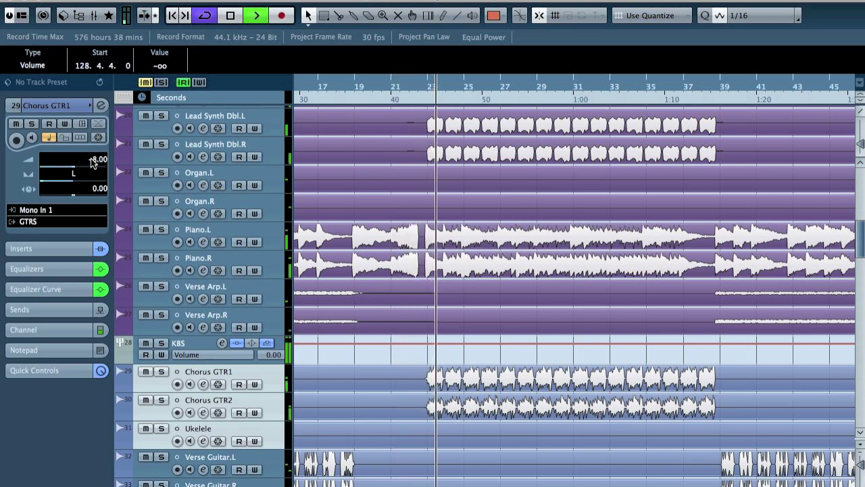
- Set the Chorus GTR1 volume to -7.00, fine-tune it to -7.50, and clear the track selection
double_click(93, 162)
type("-7")
key("Return")
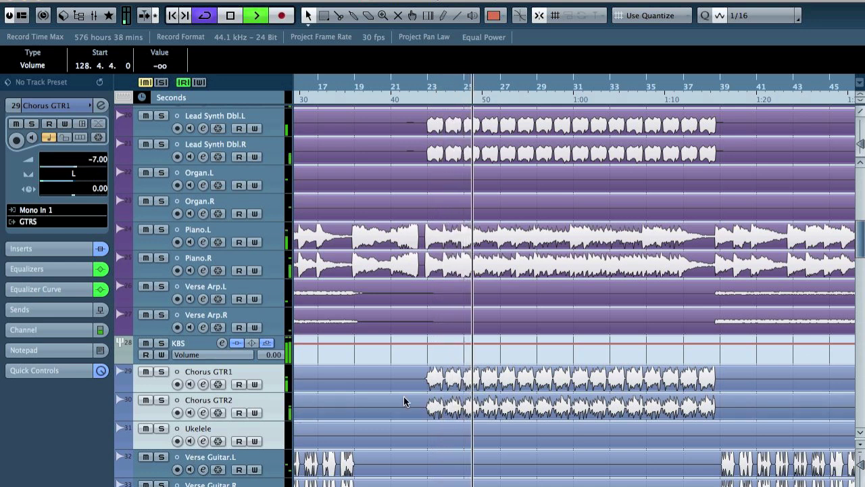
scroll(98, 160, "down", 2)
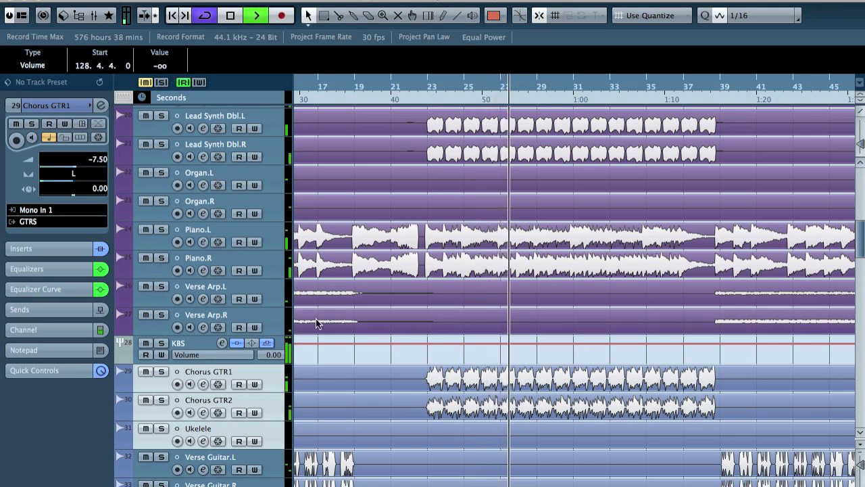
left_click(409, 354)
left_click(261, 375, "super")
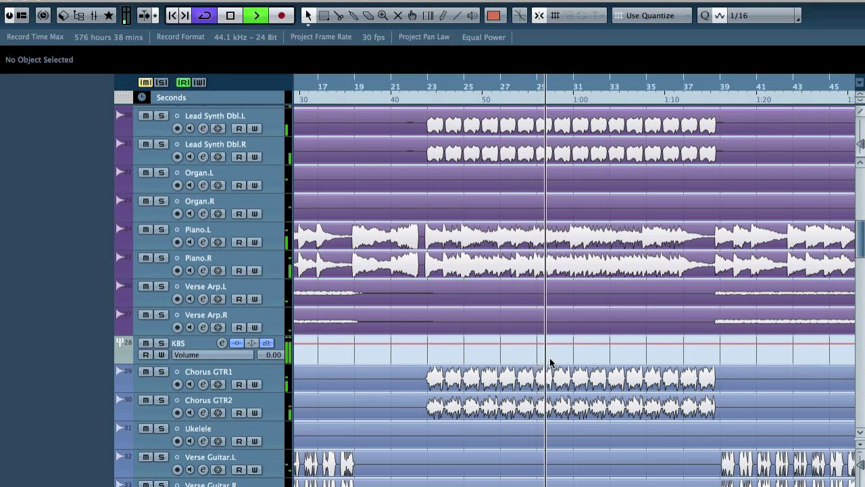
- Solo the Lead Synth doubles, compare them with the soloed piano pair, and return the solo to the Lead Synth doubles
left_click(155, 117)
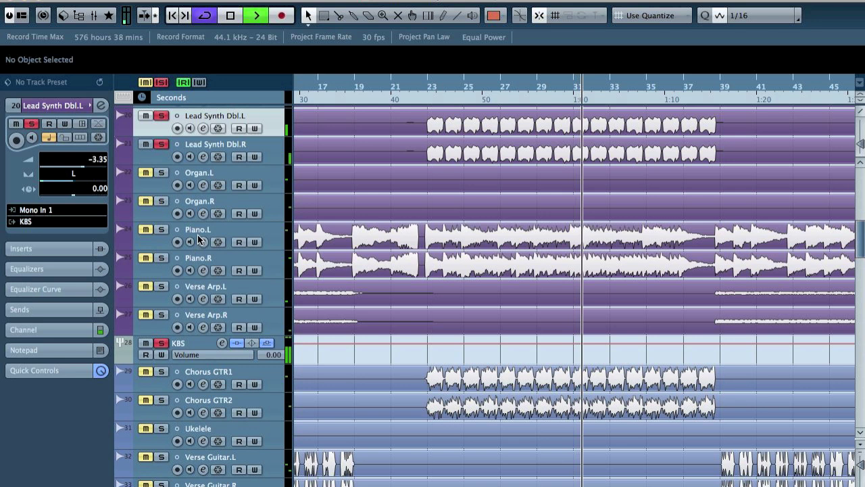
left_click(161, 230)
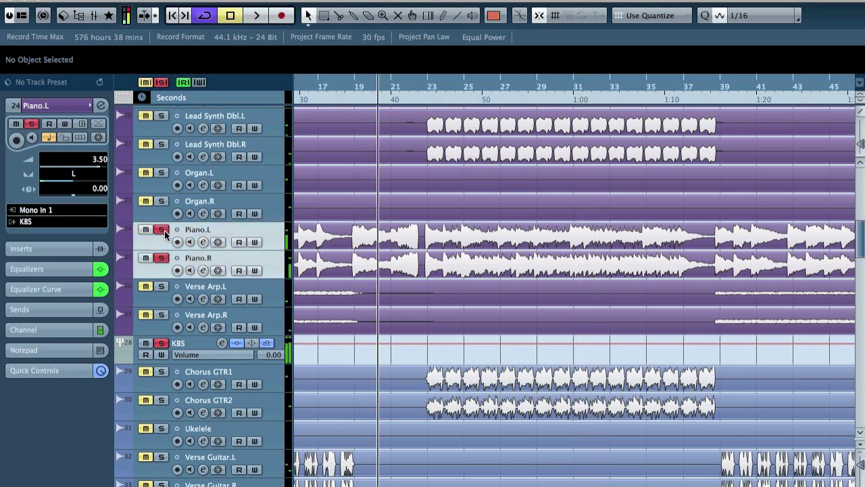
left_click(162, 144)
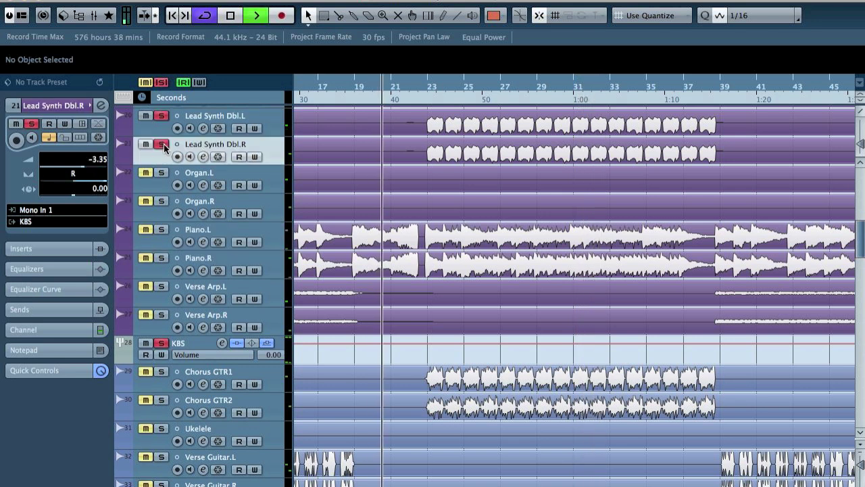
- Open Lead Synth Dbl.R's channel settings, enable EQ band 1 as High Pass I, and raise its cutoff to about 409 Hz
left_click(202, 157)
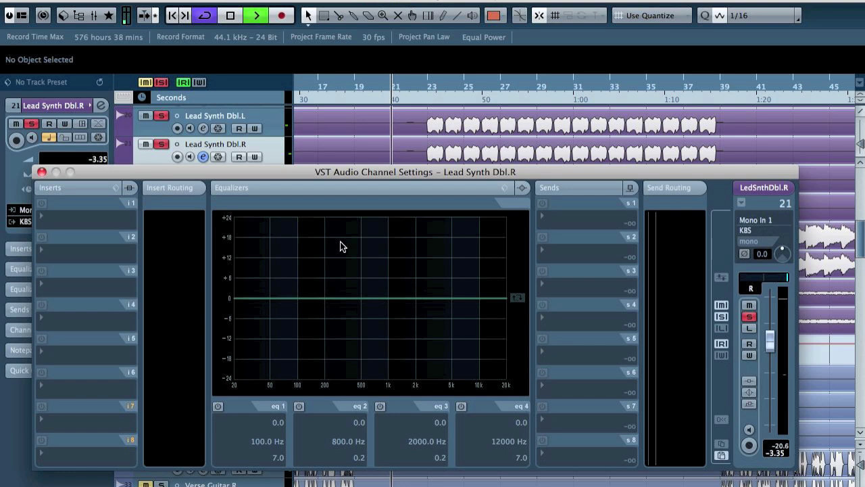
left_click(219, 406)
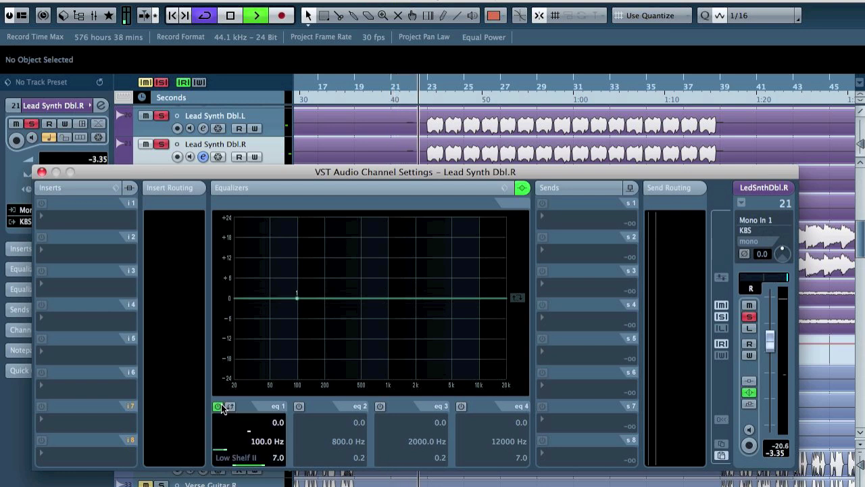
left_click(237, 457)
left_click(246, 411)
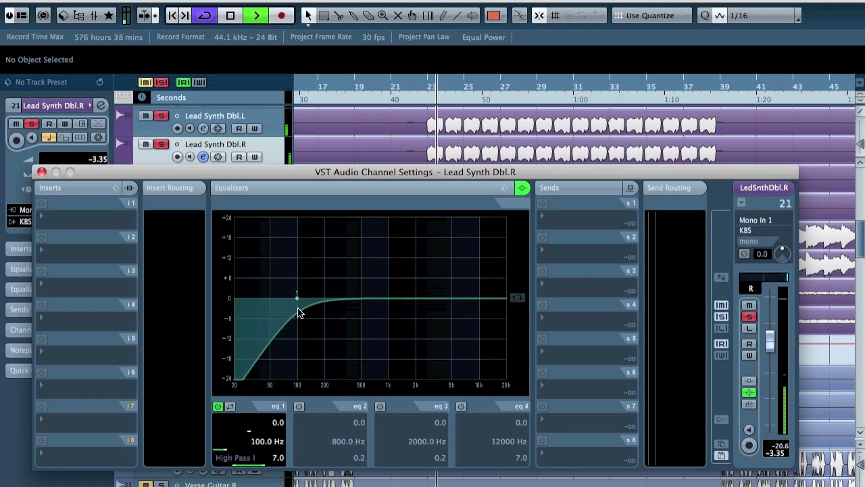
left_click_drag(302, 301, 352, 300)
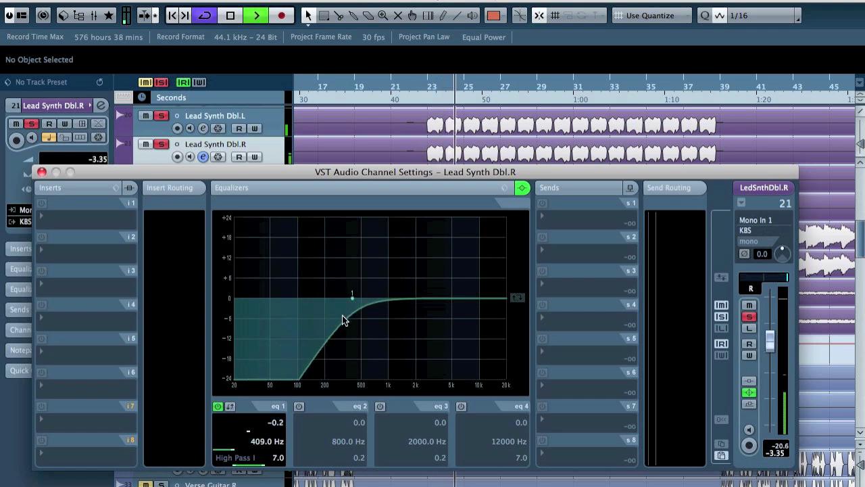
- Try a 20 Hz cutoff on Lead Synth Dbl.R's high-pass filter for comparison and set it to 400 Hz
left_click(254, 446)
type("20")
key("Return")
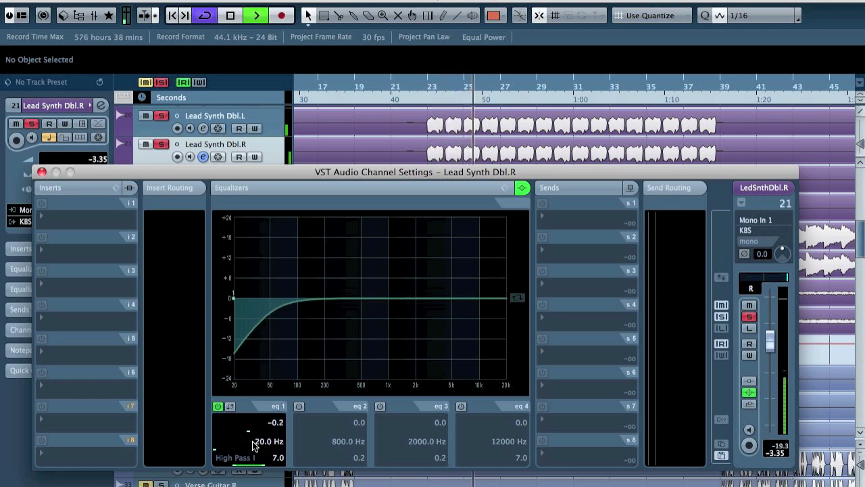
left_click(254, 445)
type("400")
key("Return")
- Switch to Lead Synth Dbl.L's channel settings and enable EQ band 1 as High Pass I at 400 Hz
key("Up")
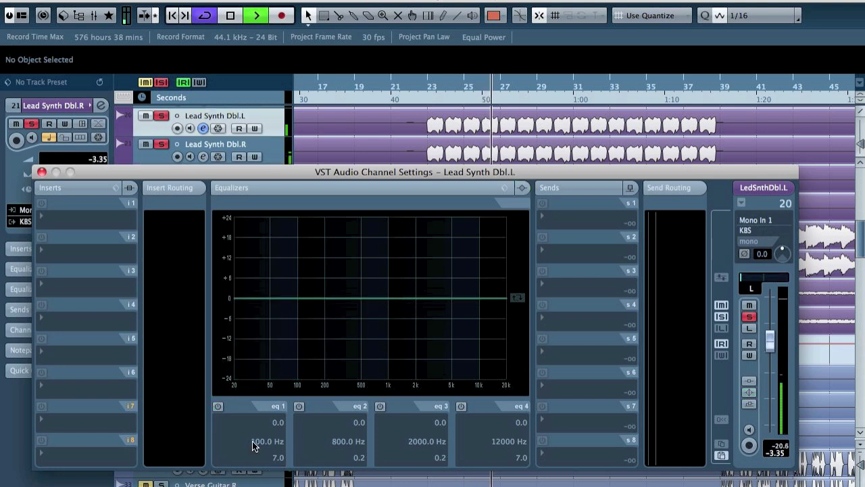
left_click(218, 407)
left_click(250, 441)
type("400")
key("Return")
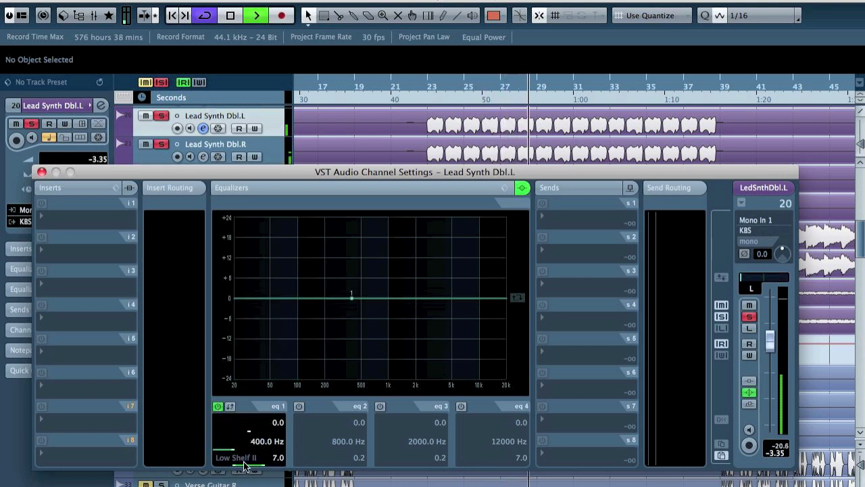
left_click(238, 458)
left_click(247, 412)
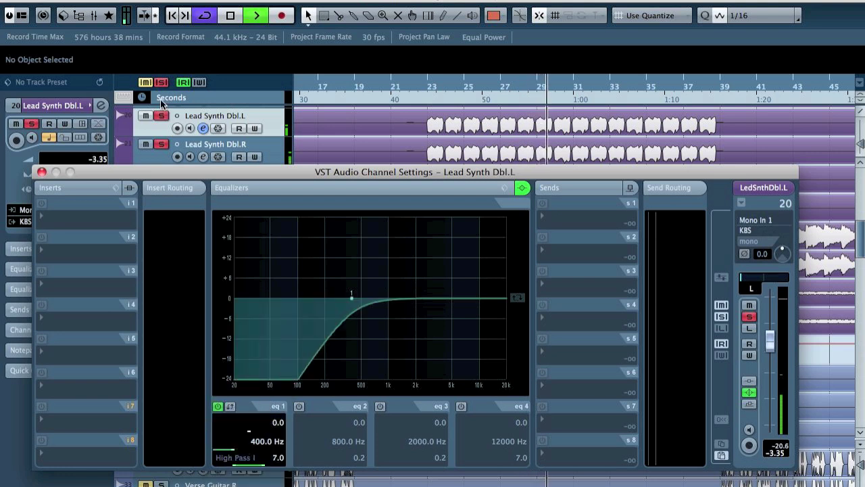
- Clear all solos, set the Lead Synth doubles' volume to 0.00, and briefly audition the piano in solo
left_click(161, 82)
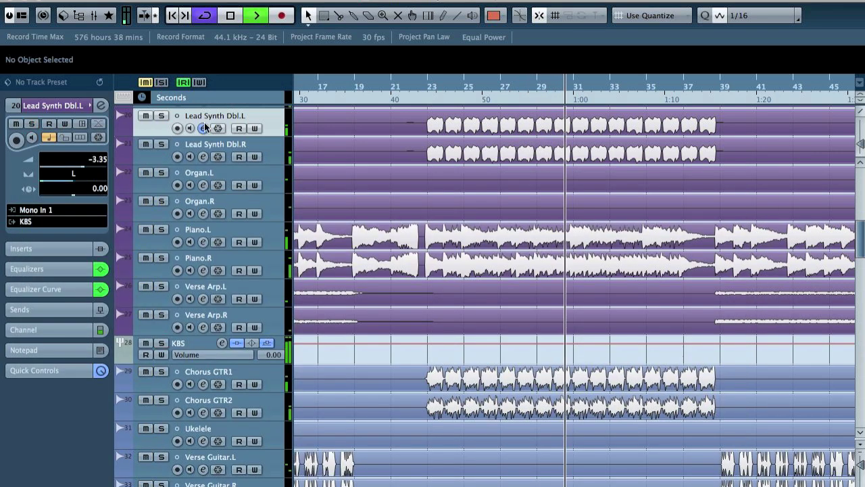
left_click_drag(83, 164, 92, 169)
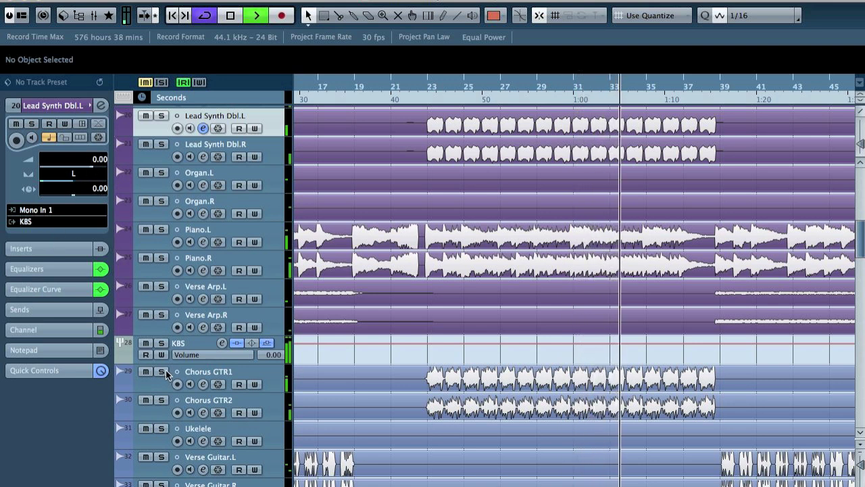
left_click(161, 230)
left_click(161, 230)
- Move the Verse Arp.L and Verse Arp.R tracks to the start of the keyboard tracks, directly above Arp.L
key("g")
key("g")
key("g")
key("g")
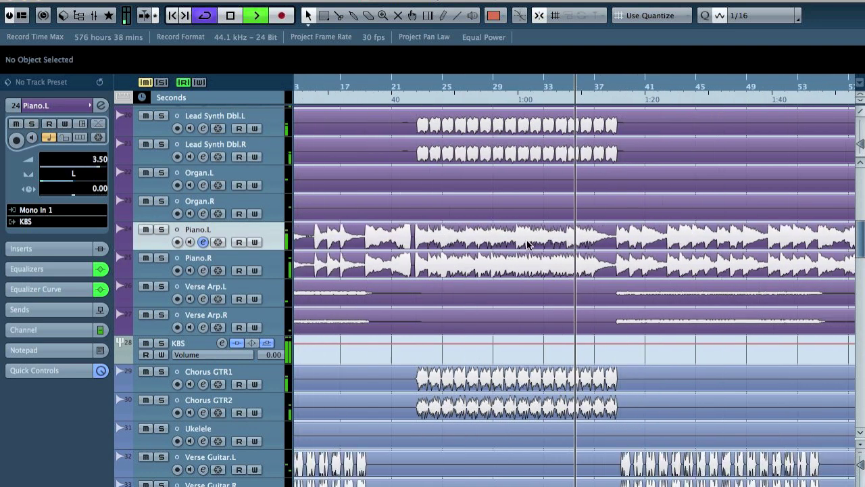
scroll(670, 267, "up", 5)
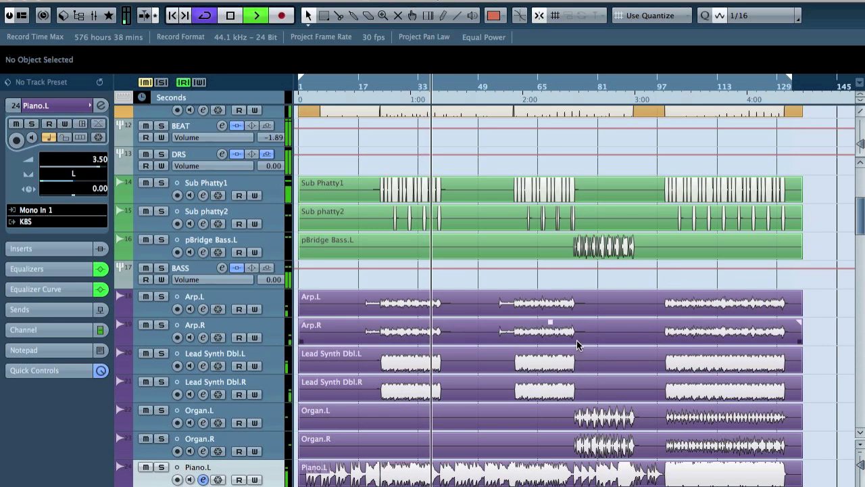
scroll(627, 330, "down", 5)
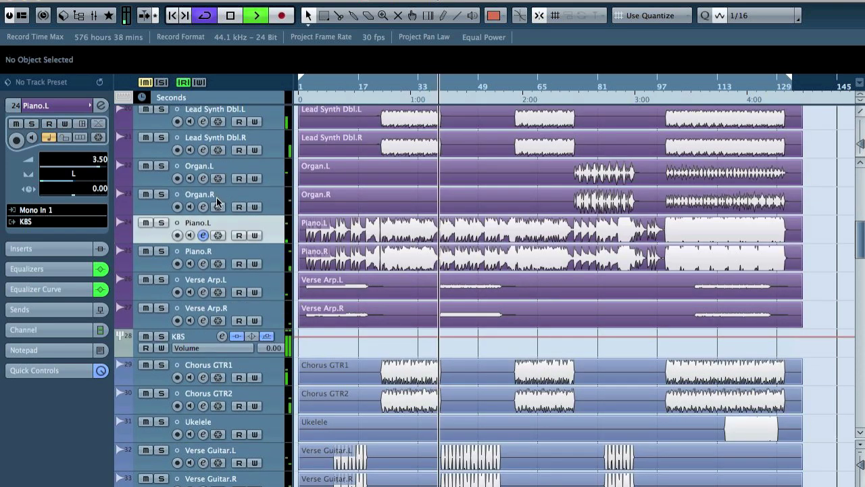
left_click(251, 285)
scroll(217, 163, "up", 2)
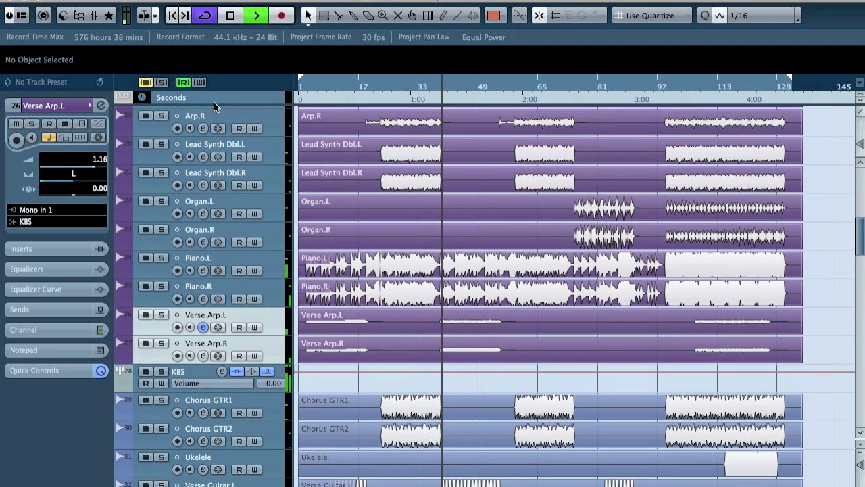
left_click_drag(218, 163, 217, 161)
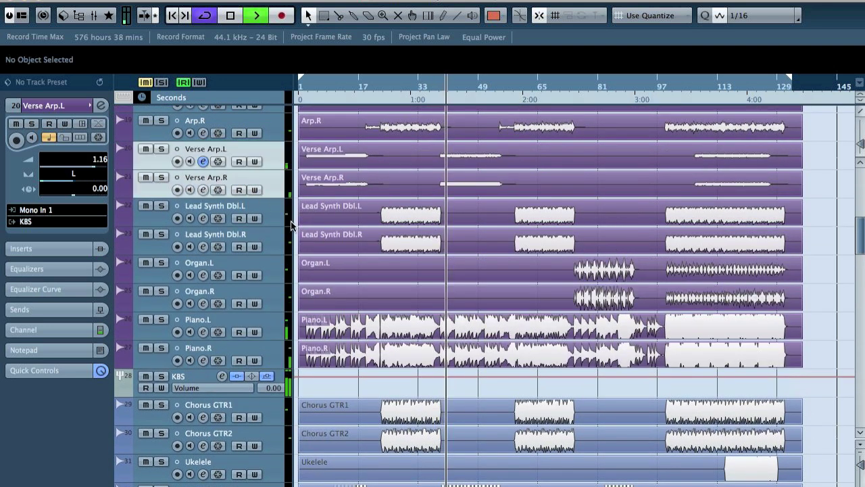
scroll(291, 225, "up", 10)
left_click_drag(237, 390, 233, 325)
scroll(437, 298, "down", 4)
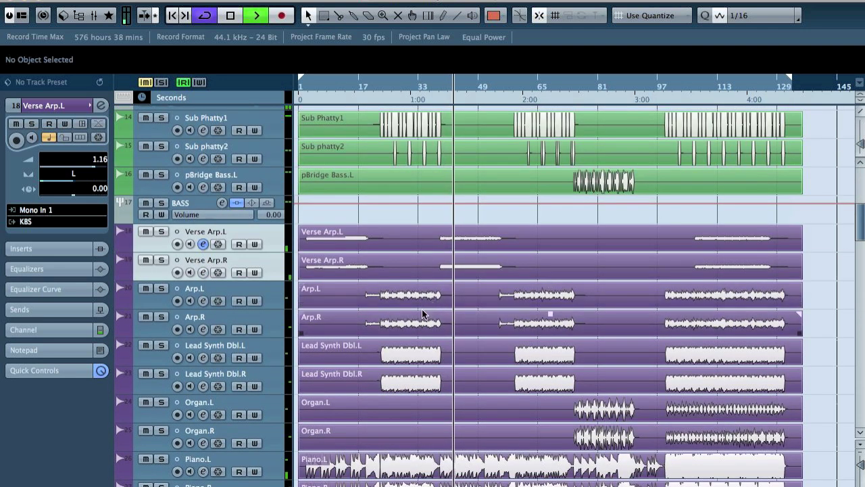
- Move the Piano.L and Piano.R tracks directly above Verse Arp.L, just below the BASS group
left_click(263, 460)
left_click(263, 483, "shift")
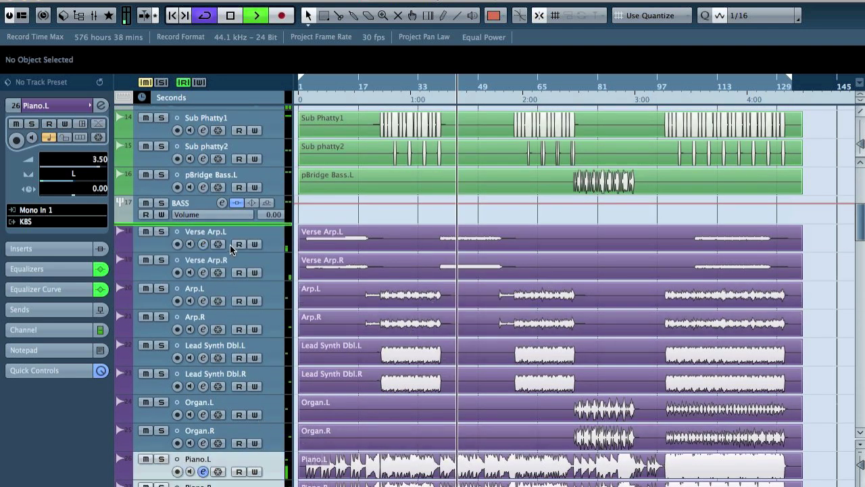
left_click_drag(263, 467, 233, 250)
scroll(483, 310, "down", 1)
scroll(484, 305, "down", 3)
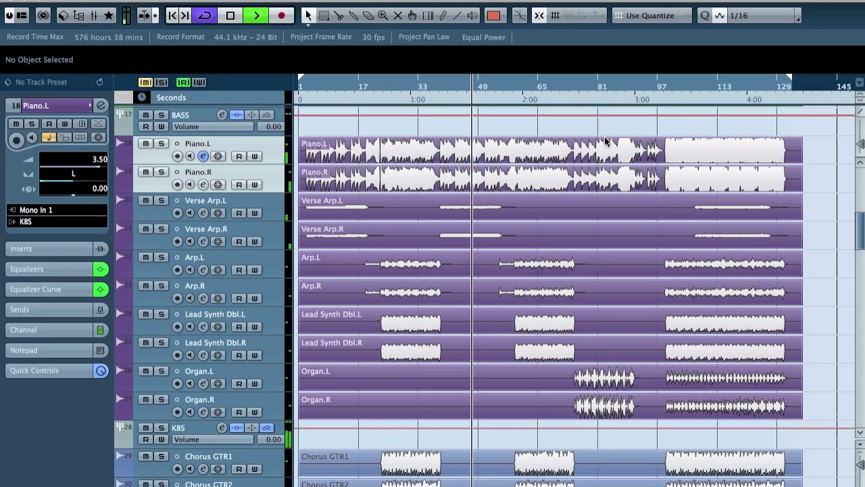
- Check the piano channels' inserts and routing in the mixer and add a stereo group channel named PNO
left_click(24, 251)
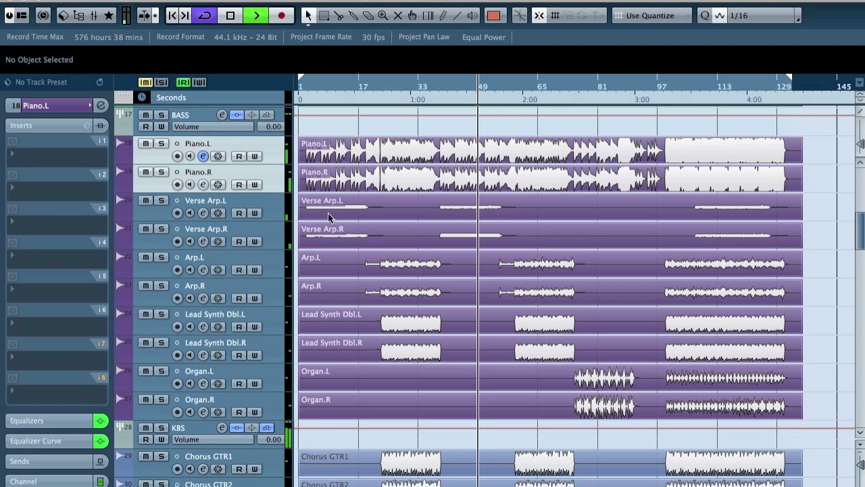
key("F3")
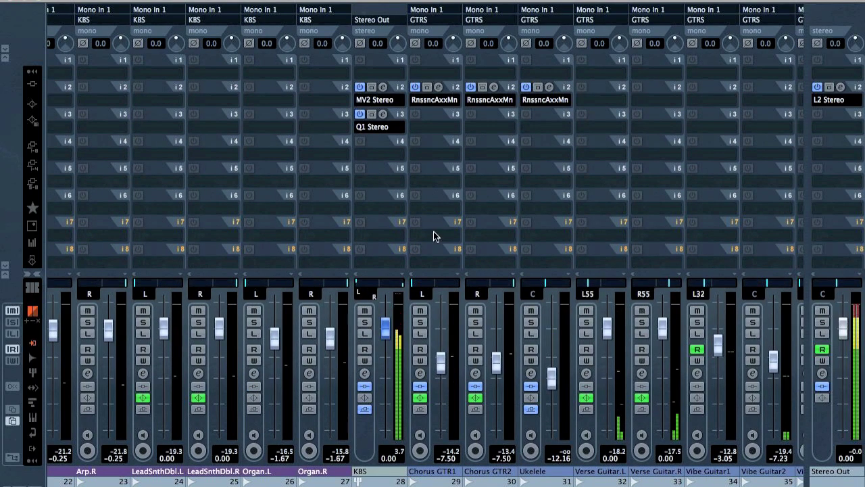
scroll(450, 251, "left", 5)
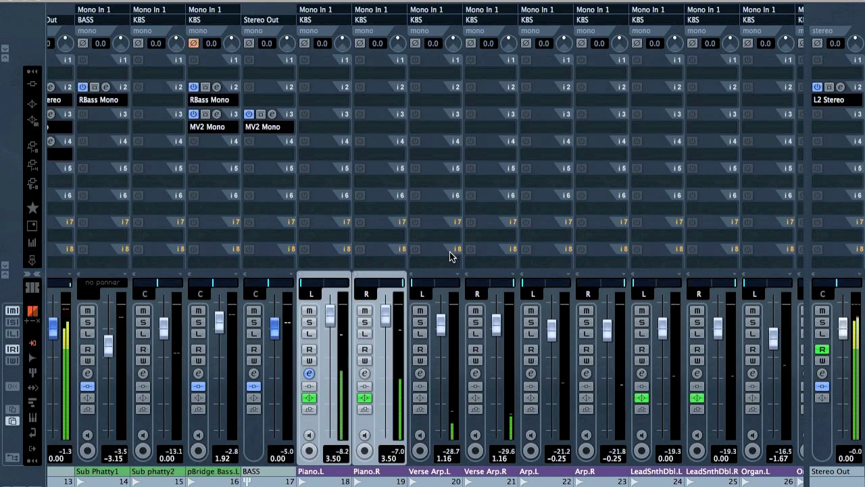
scroll(449, 252, "right", 2)
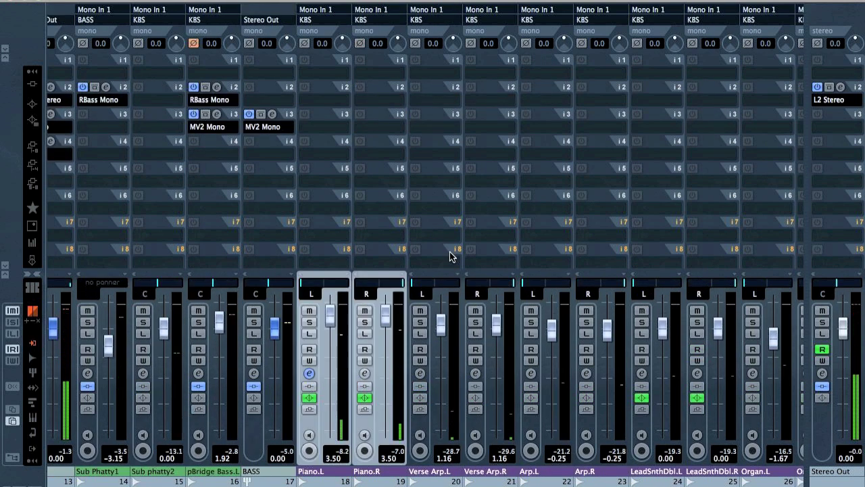
key("ctrl+shift+g")
key("Escape")
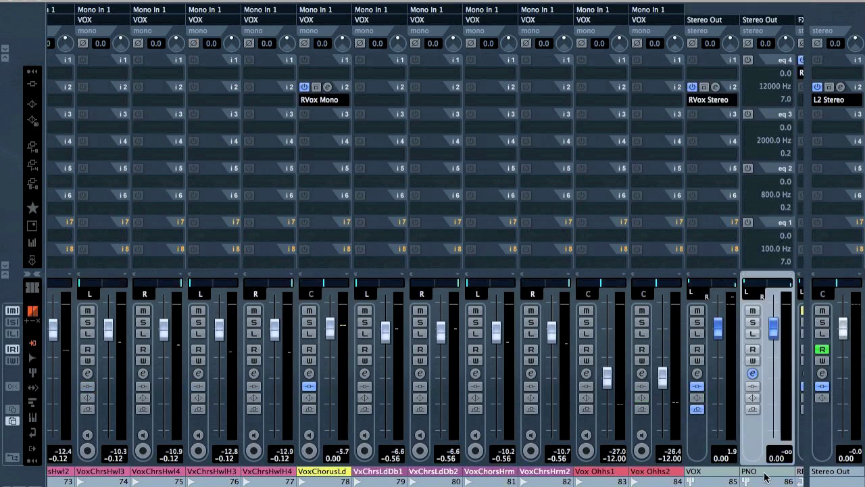
- Move the PNO group track out of the group tracks folder to directly below Piano.R, above Verse Arp.L
key("F3")
scroll(740, 443, "down", 20)
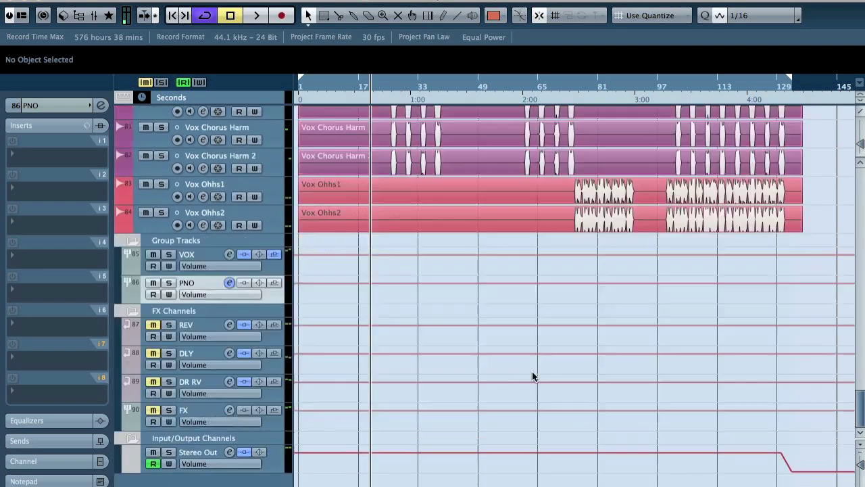
scroll(176, 172, "up", 5)
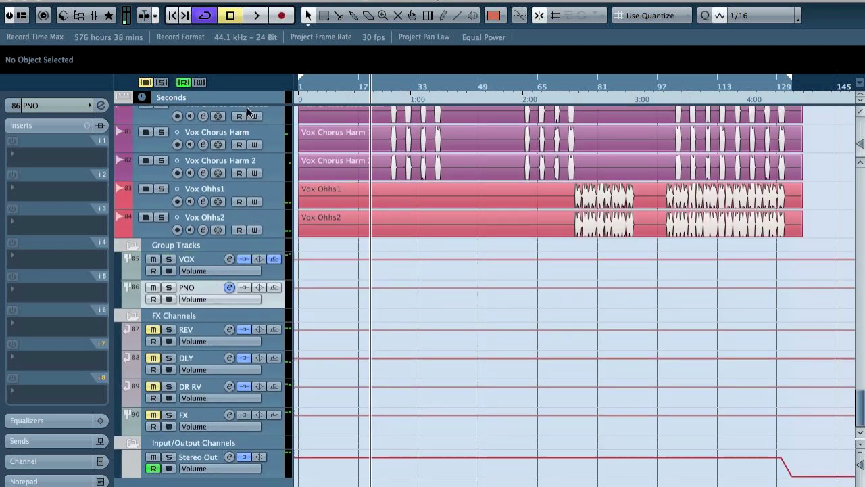
scroll(215, 112, "up", 15)
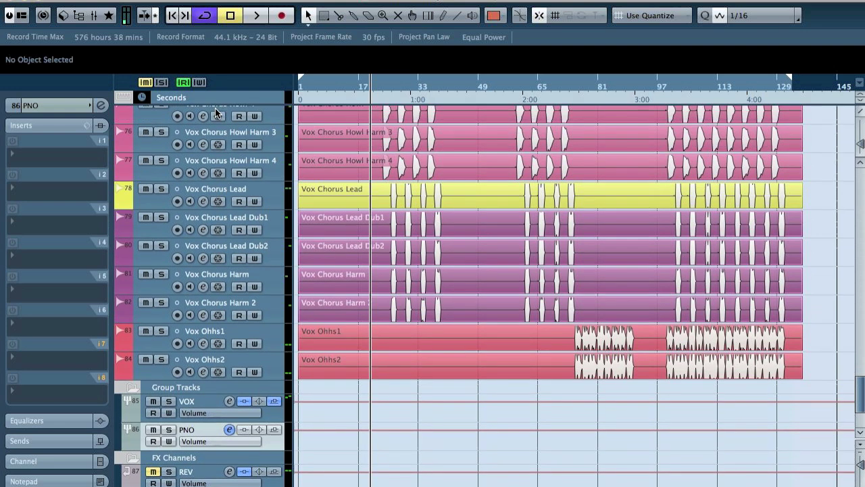
scroll(216, 108, "up", 15)
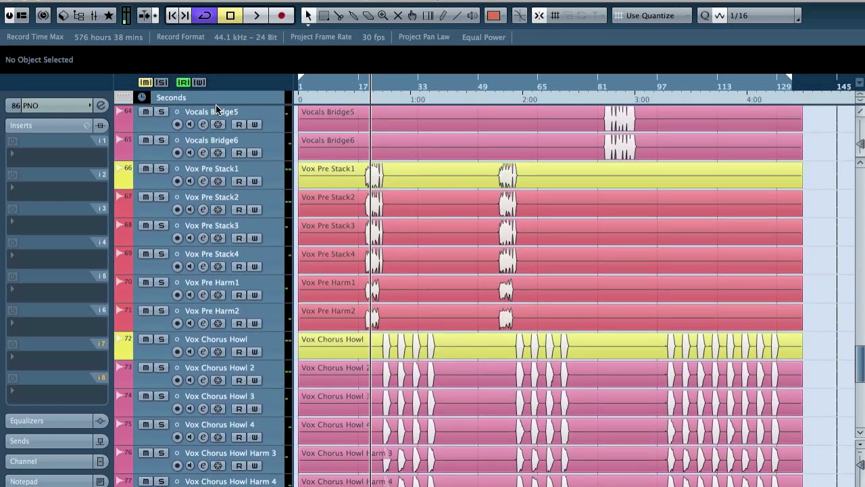
scroll(216, 108, "up", 15)
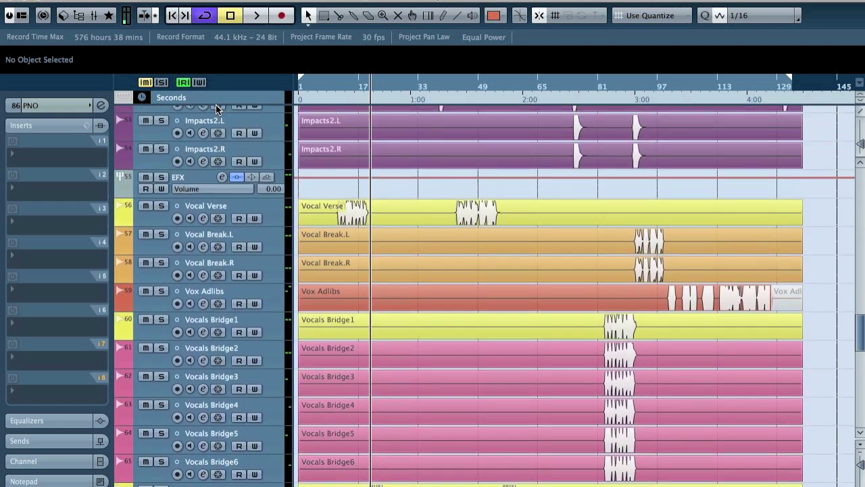
scroll(217, 109, "up", 10)
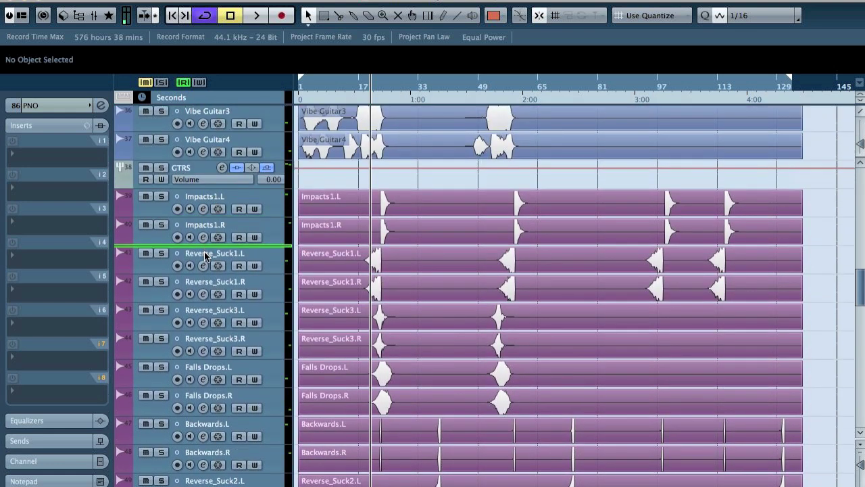
scroll(194, 135, "up", 5)
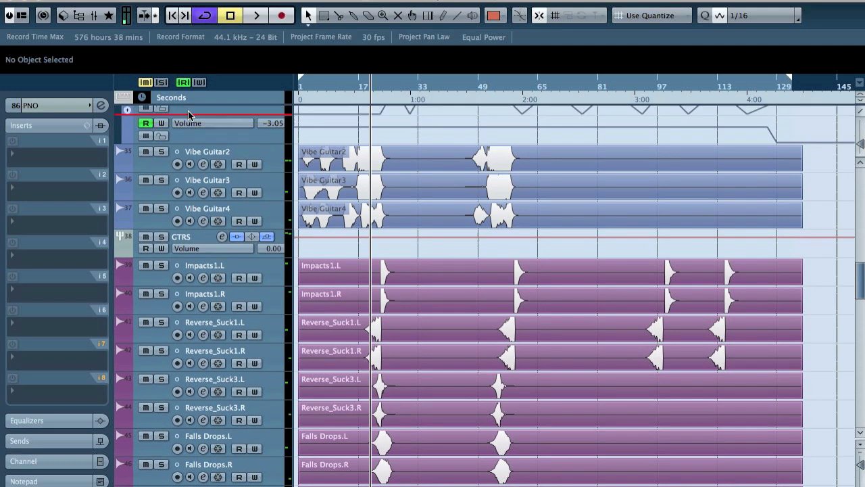
scroll(191, 114, "up", 10)
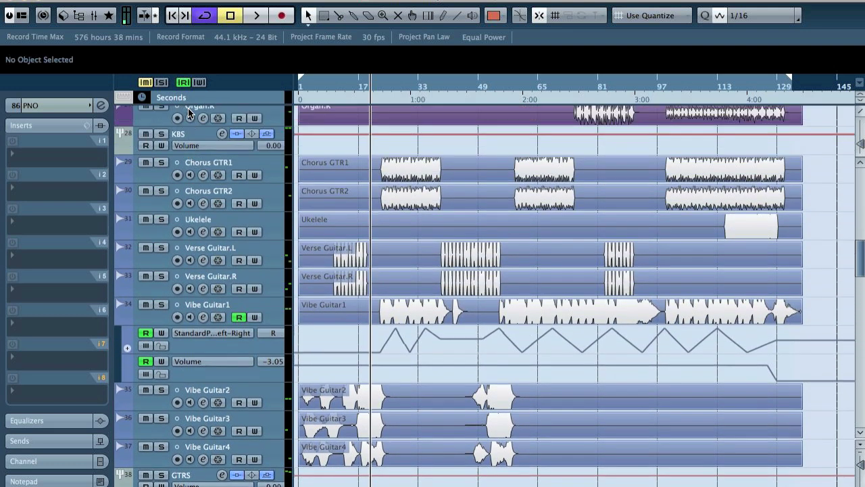
scroll(191, 114, "up", 10)
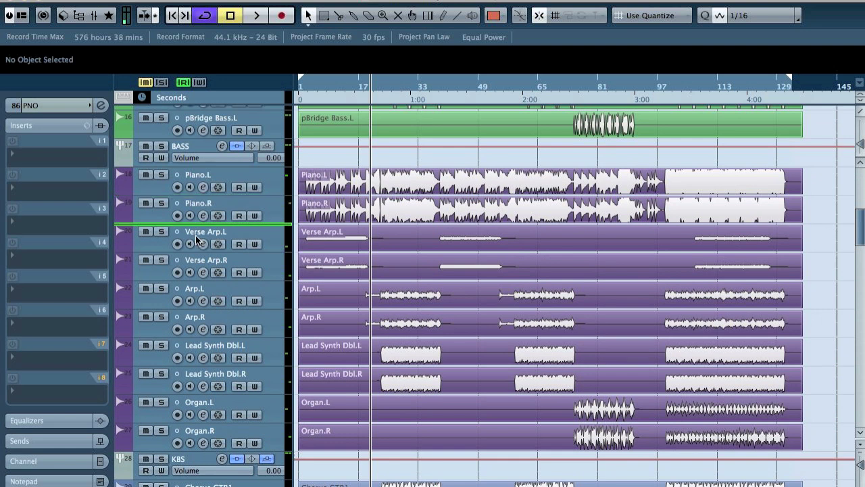
left_click_drag(196, 240, 198, 242)
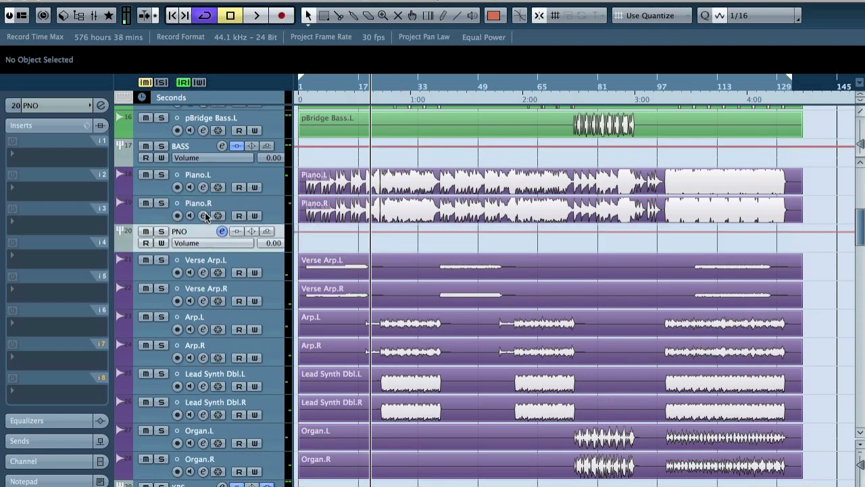
- Route the outputs of the Piano.L and Piano.R tracks together to the PNO group
left_click(207, 209)
left_click(203, 180, "shift")
left_click(53, 105)
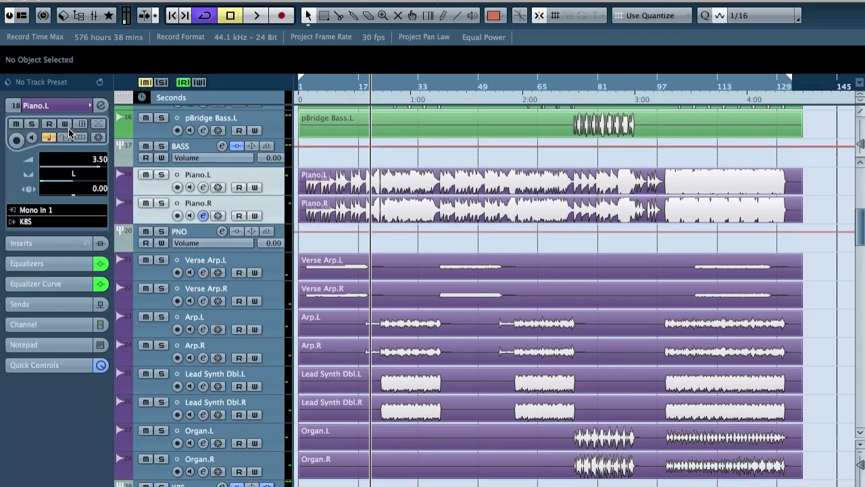
left_click(32, 225)
mouse_move(60, 292)
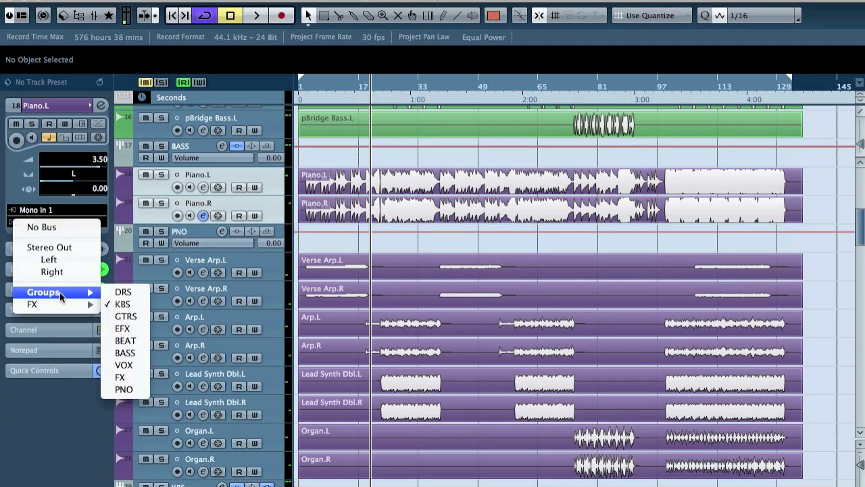
left_click(124, 388)
- Route the PNO group channel's output to the KBS group
key("Down")
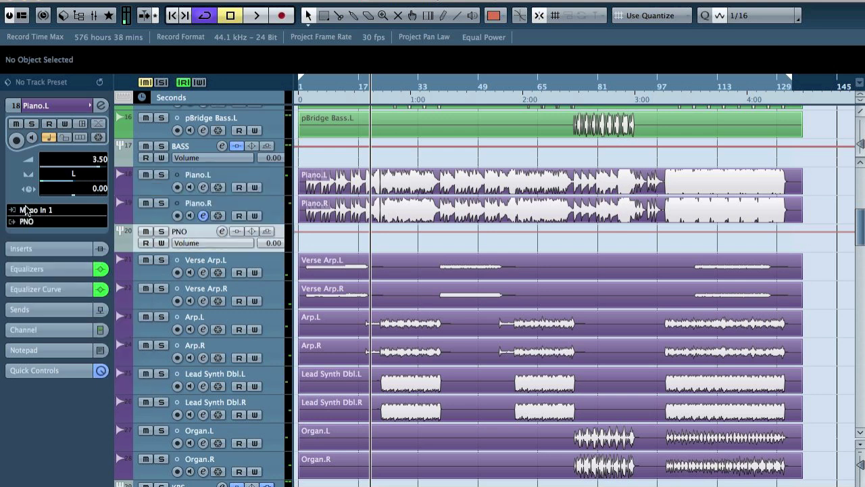
left_click(33, 108)
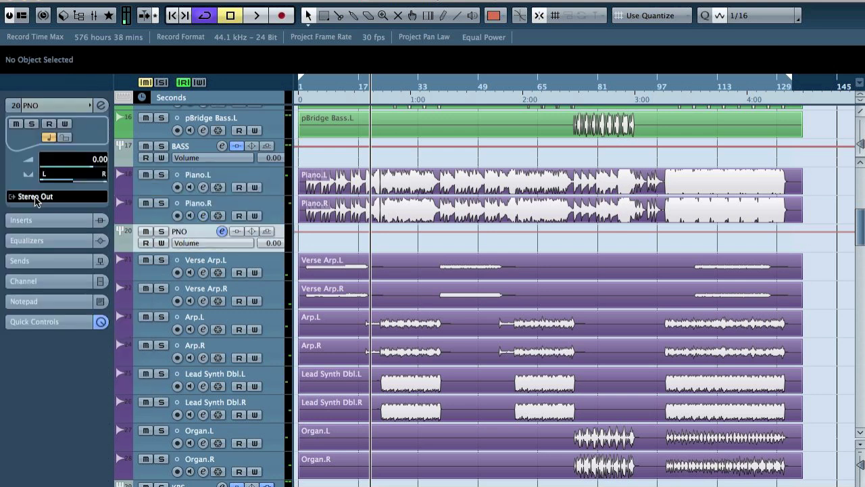
left_click(34, 200)
mouse_move(68, 268)
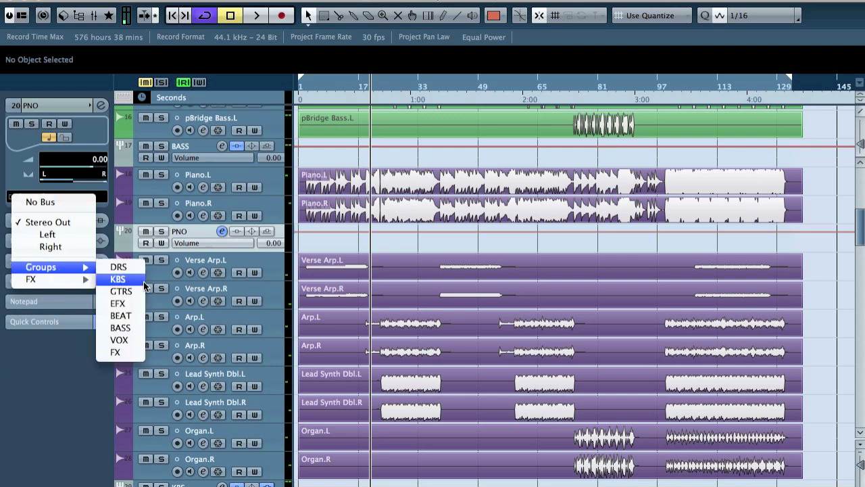
left_click(37, 261)
- Load the H-EQ Stereo plug-in into the first insert slot of the PNO group
left_click(23, 219)
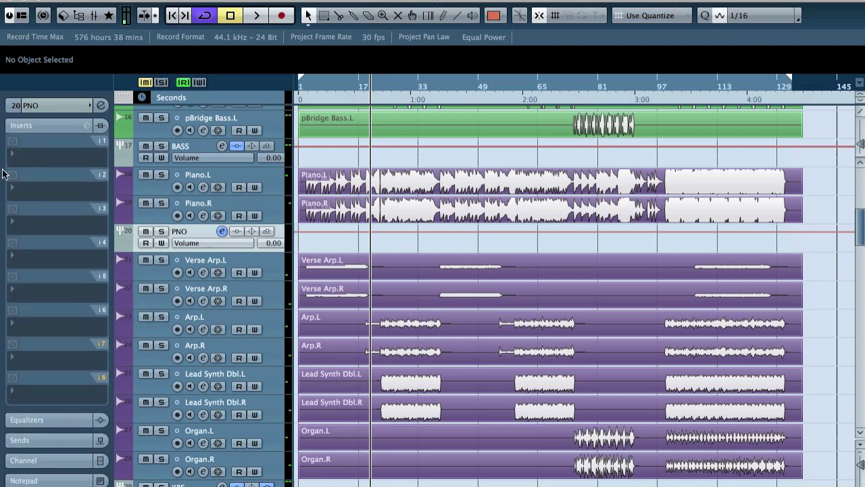
left_click(34, 156)
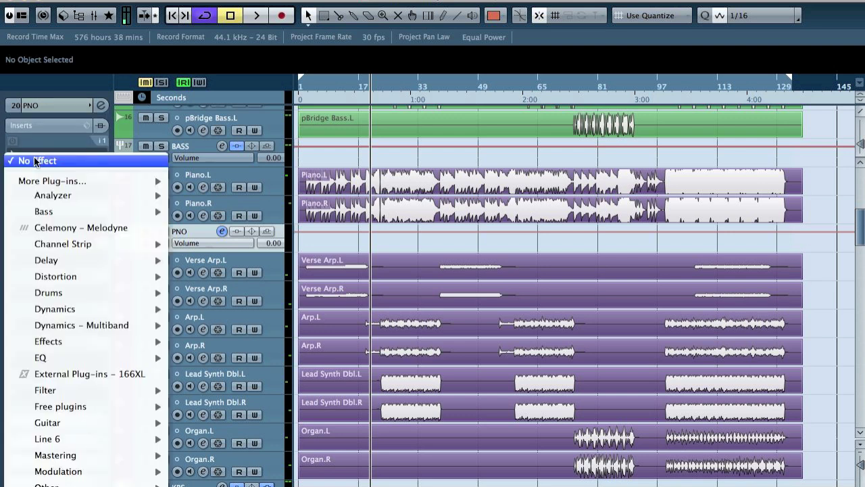
mouse_move(68, 308)
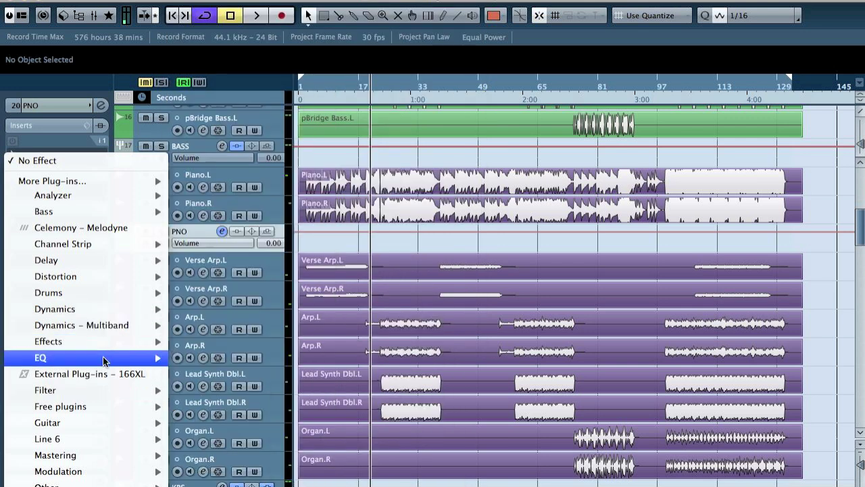
mouse_move(104, 358)
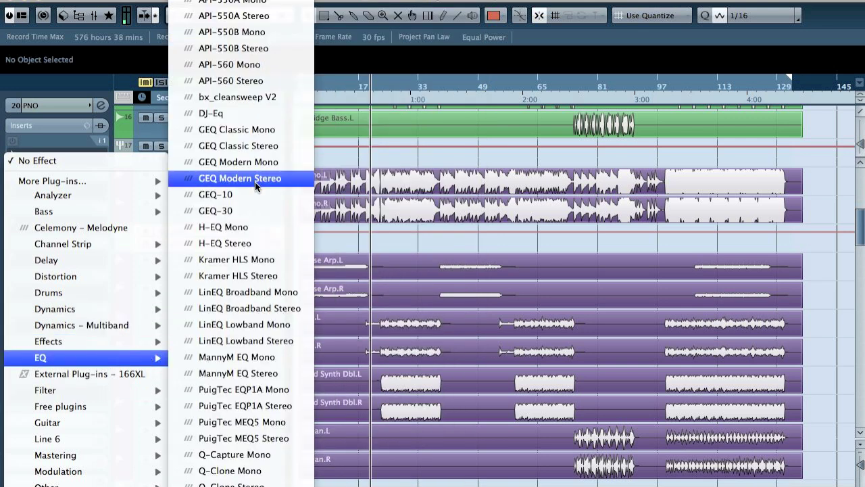
left_click(268, 246)
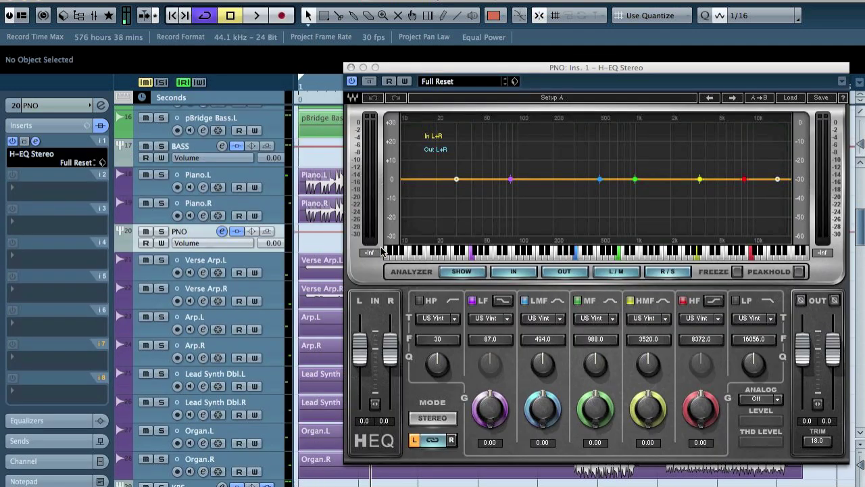
- Boost the HF band of the PNO group's H-EQ to a gain of 10.05 while auditioning the mix
key("space")
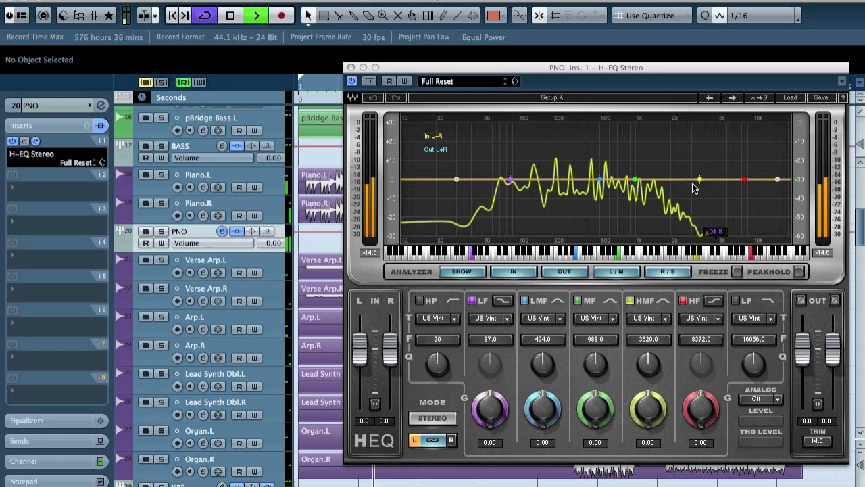
key("space")
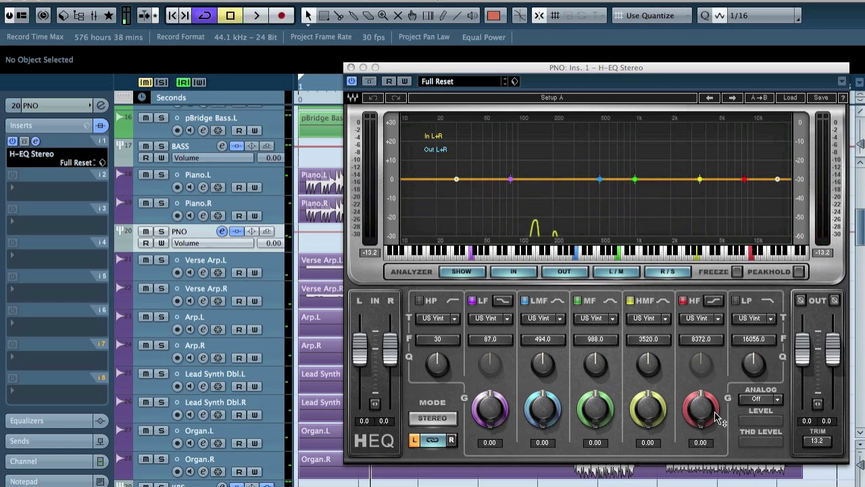
left_click_drag(717, 417, 718, 399)
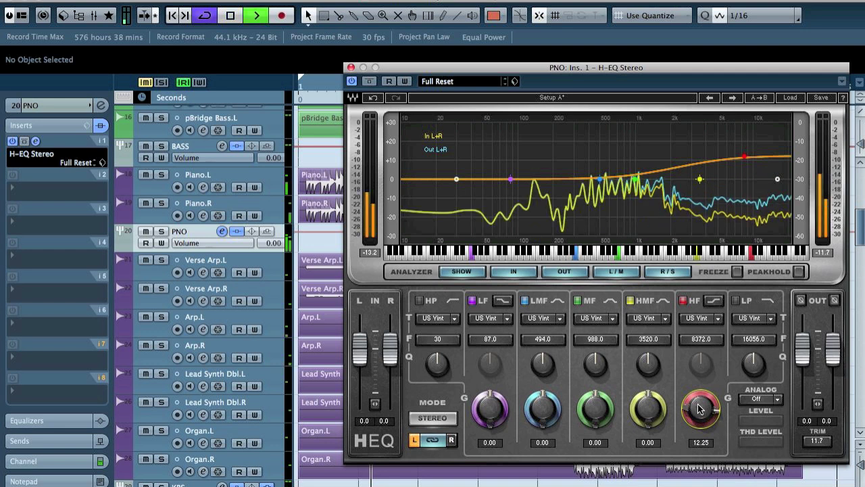
left_click_drag(692, 417, 701, 403)
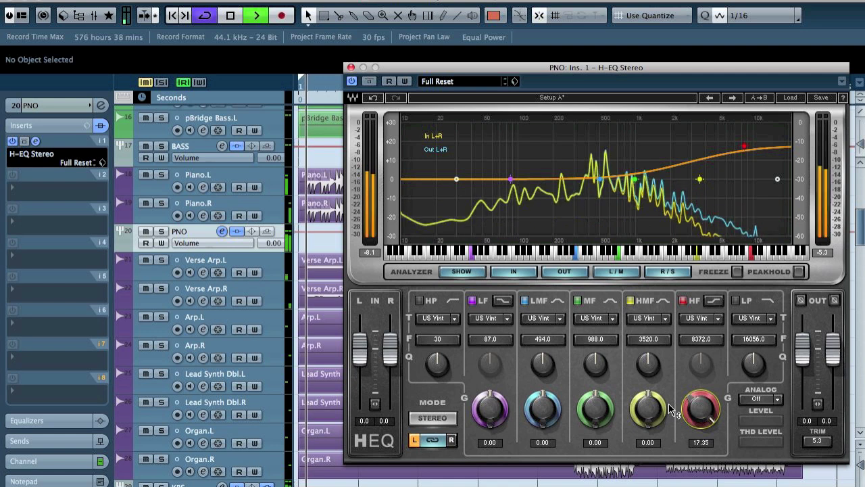
left_click_drag(704, 413, 705, 433)
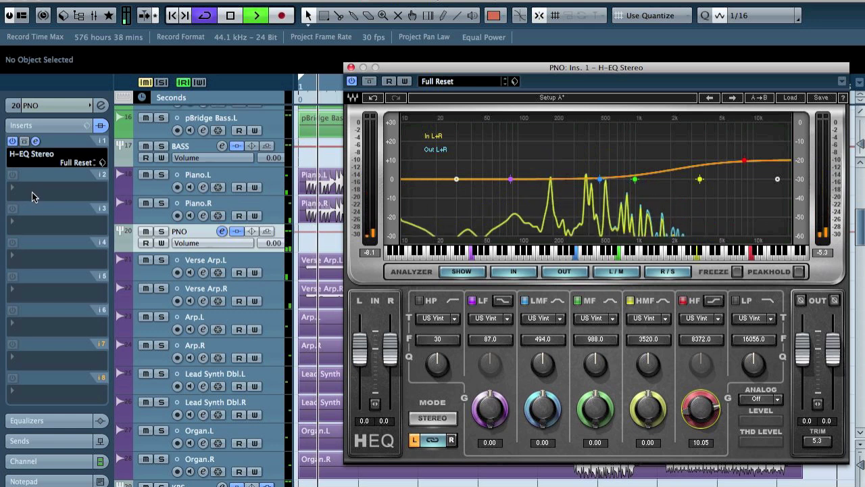
- Load Aphex Vintage Exciter Stereo into the second insert slot of the PNO group
left_click(32, 190)
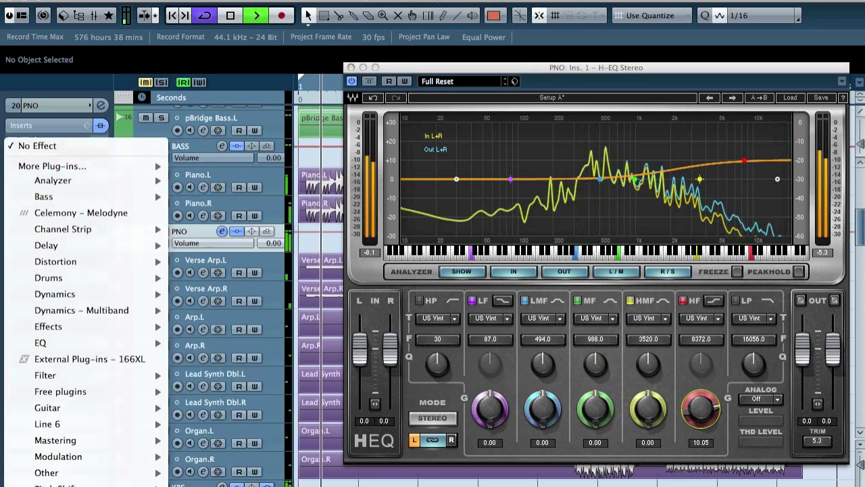
scroll(70, 435, "down", 6)
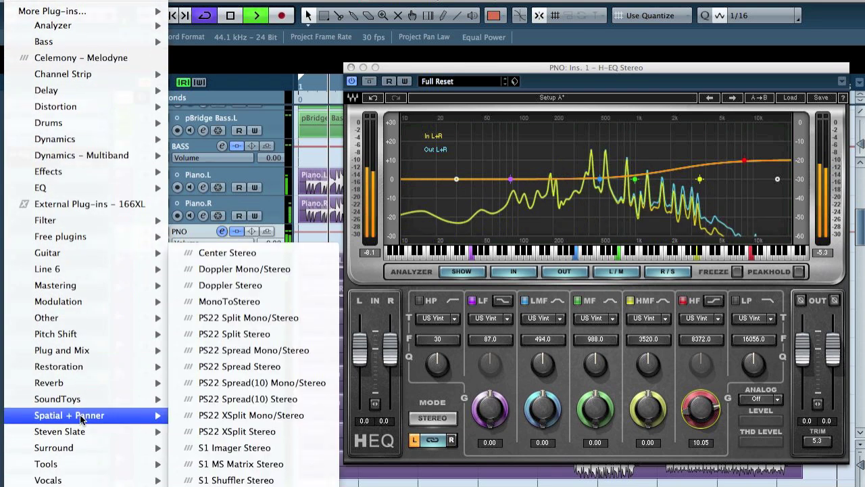
mouse_move(79, 436)
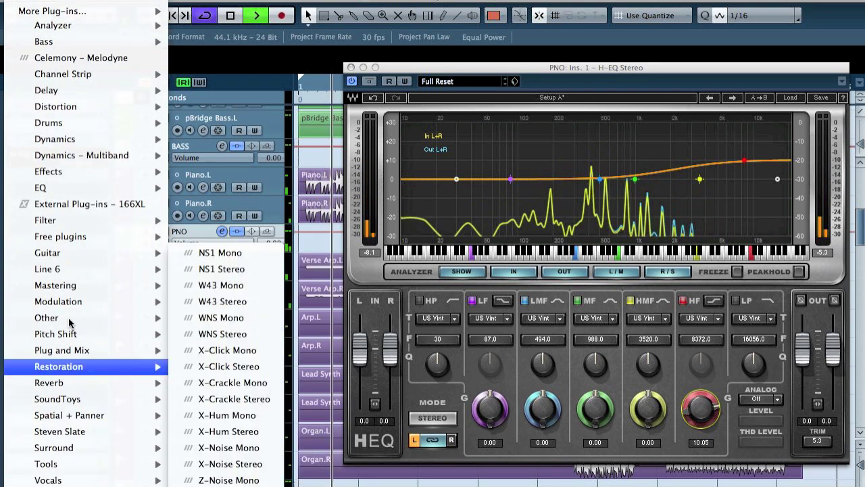
mouse_move(122, 317)
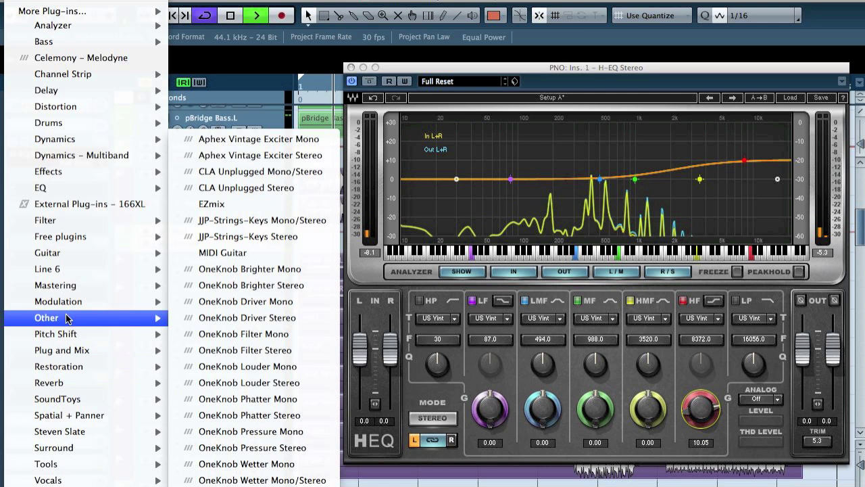
left_click(250, 155)
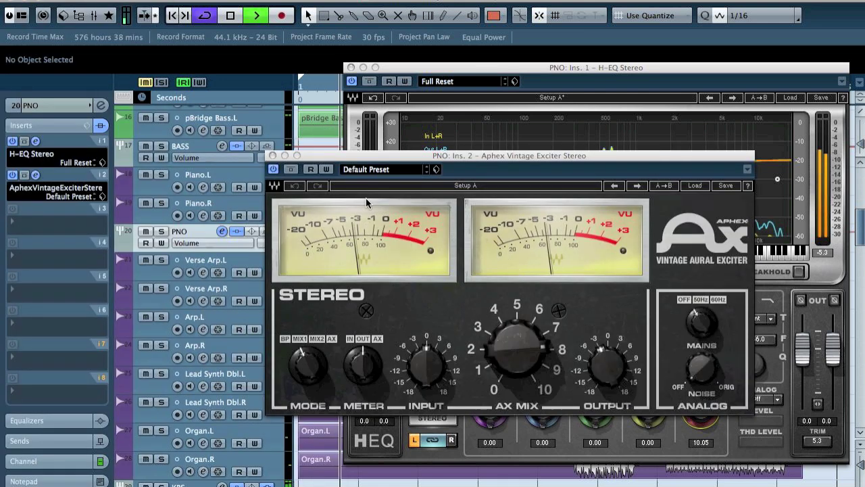
- Try the exciter's Piano A factory preset, switch to Piano B, and close both plug-in windows
left_click(693, 187)
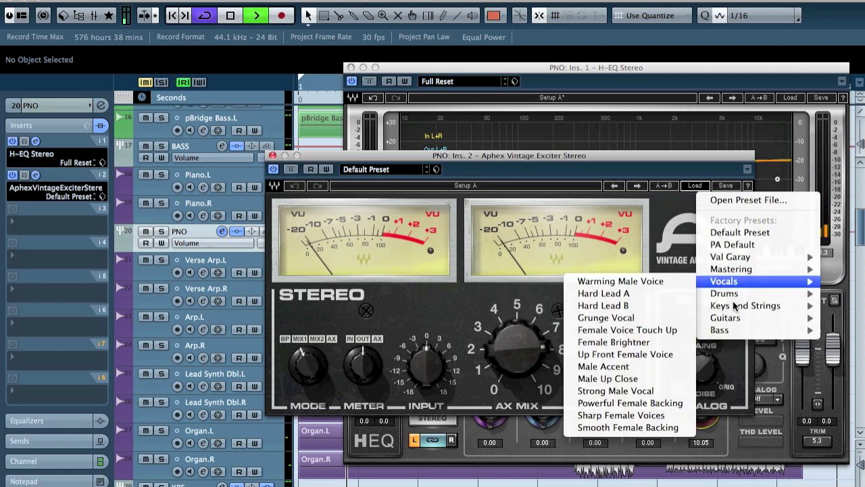
mouse_move(731, 309)
left_click(665, 307)
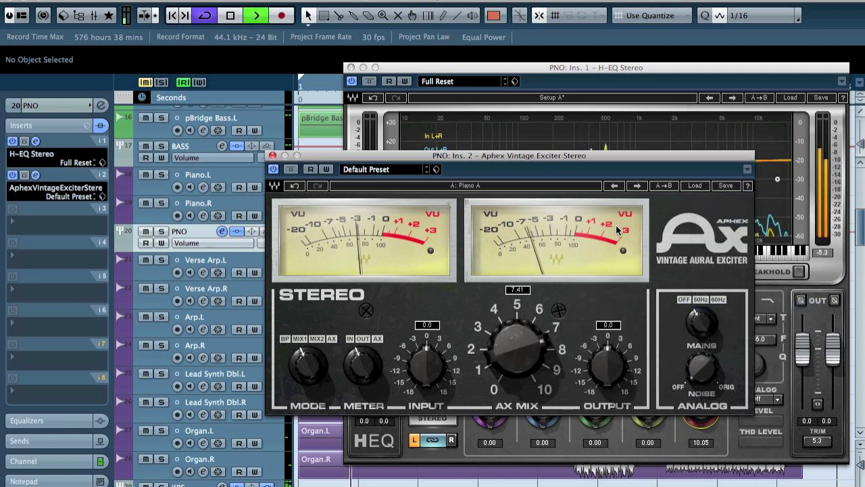
left_click(639, 187)
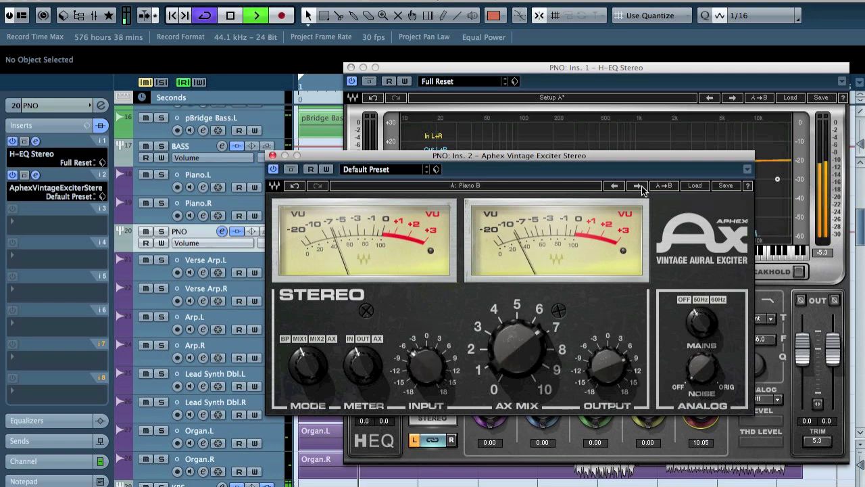
left_click(272, 156)
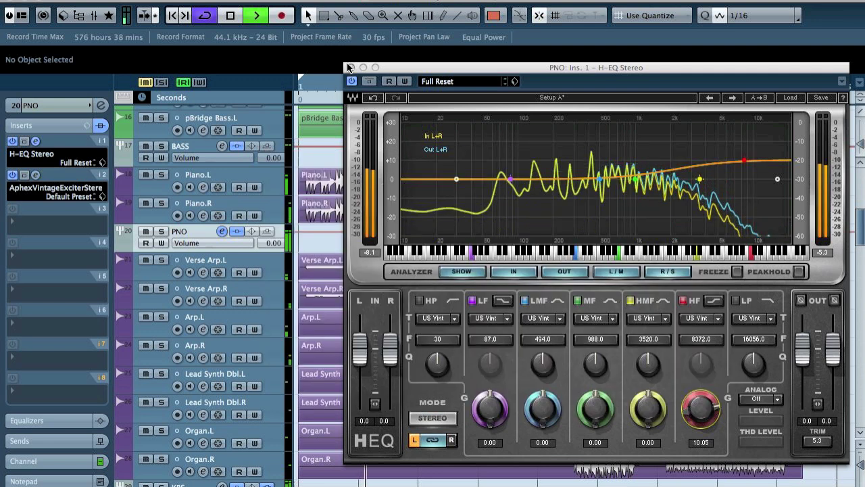
left_click(349, 67)
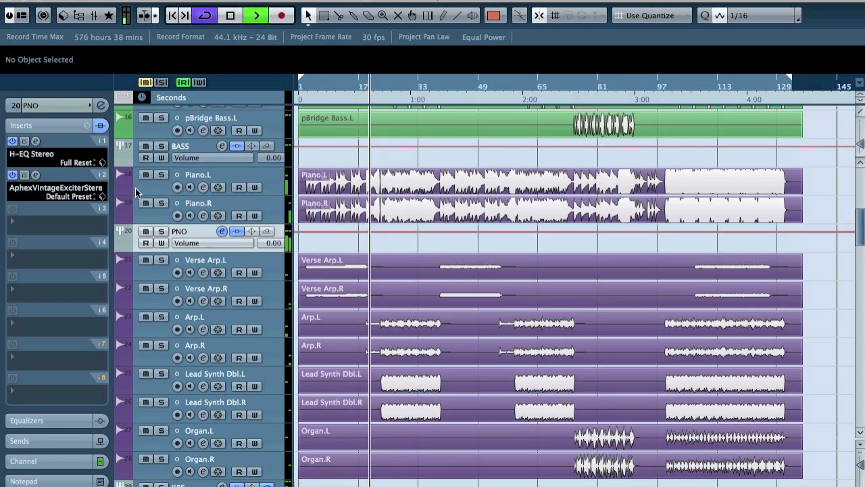
- Compare the piano in solo with the full mix, using the solo state of Piano.R and the PNO group
left_click(161, 204)
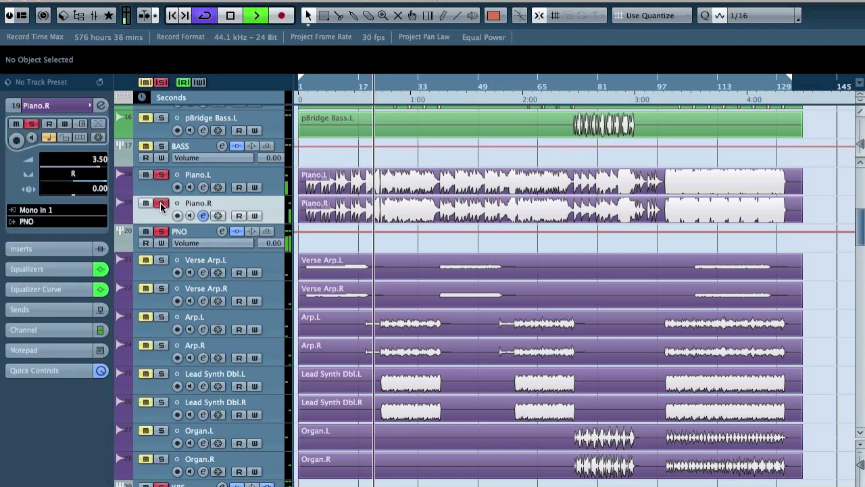
left_click(161, 204)
left_click(201, 232)
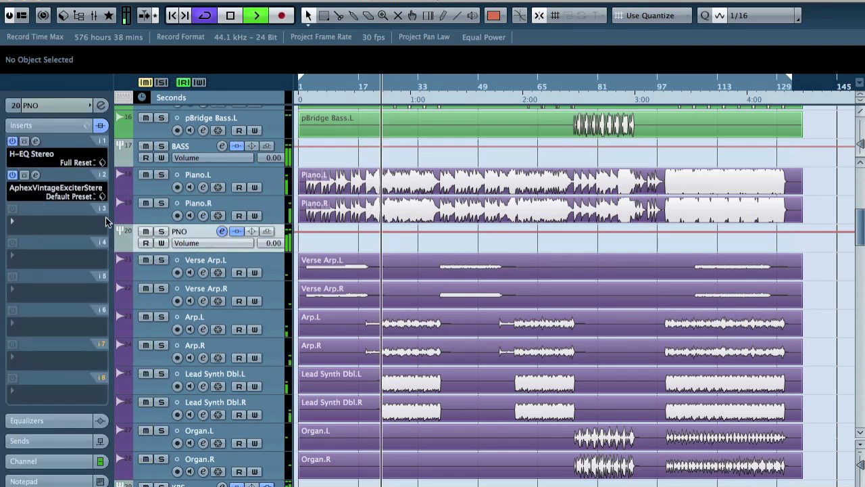
left_click(161, 231)
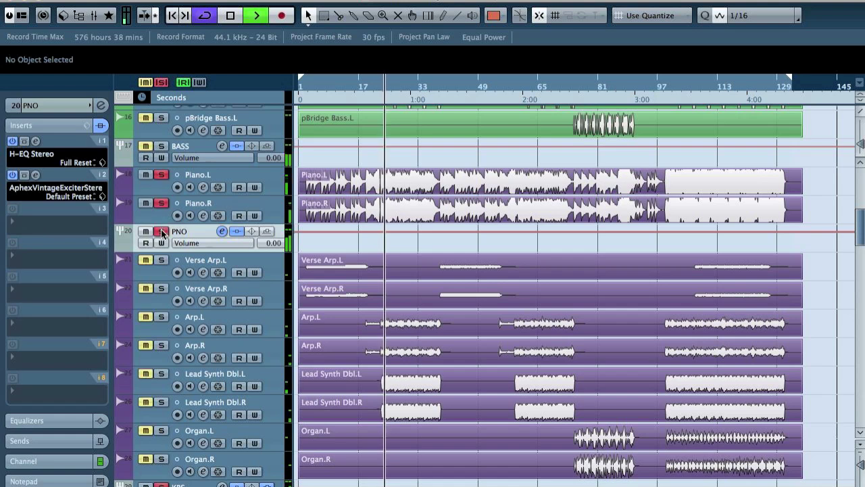
key("space")
left_click(161, 231)
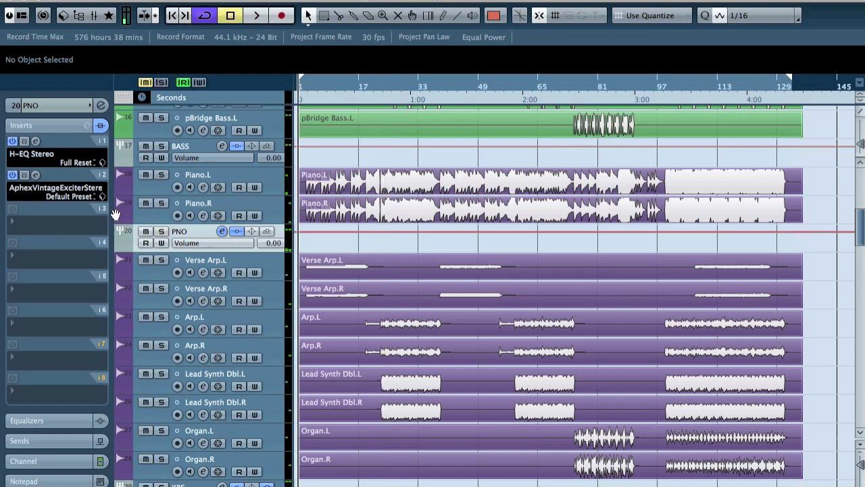
left_click(26, 225)
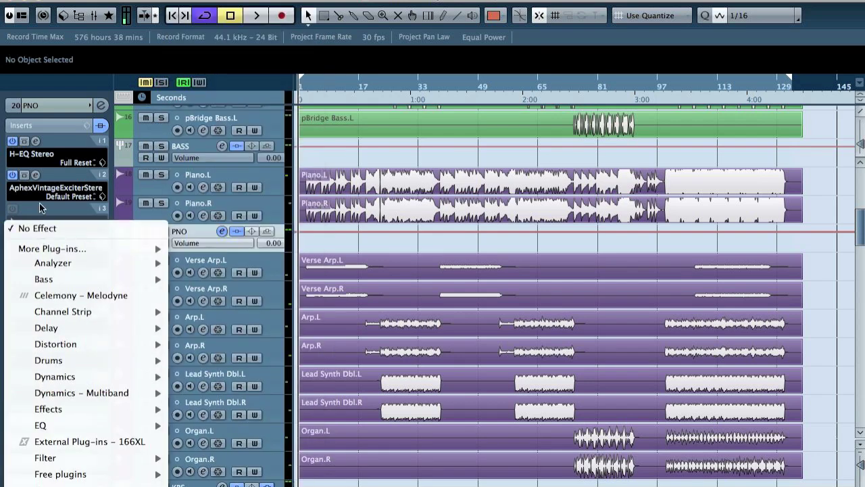
left_click(40, 230)
- Solo the PNO group during playback near bar 17 and move its Aphex exciter to the third insert slot
left_click_drag(356, 81, 359, 104)
key("space")
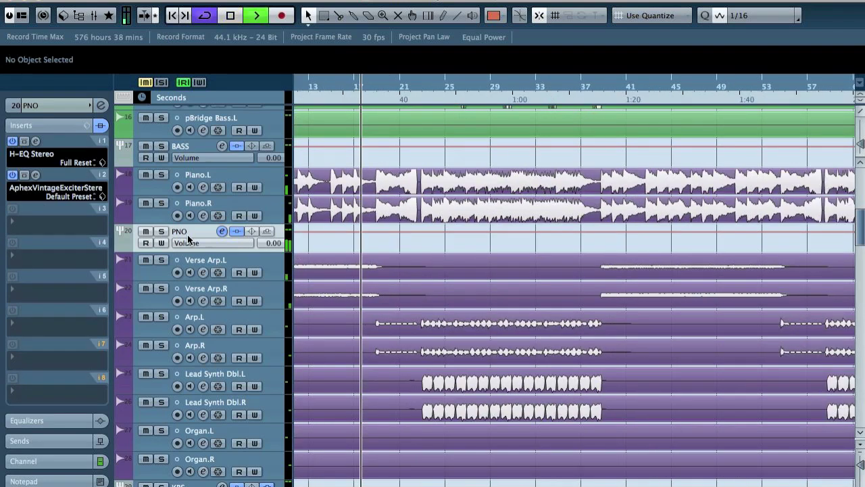
left_click(164, 231)
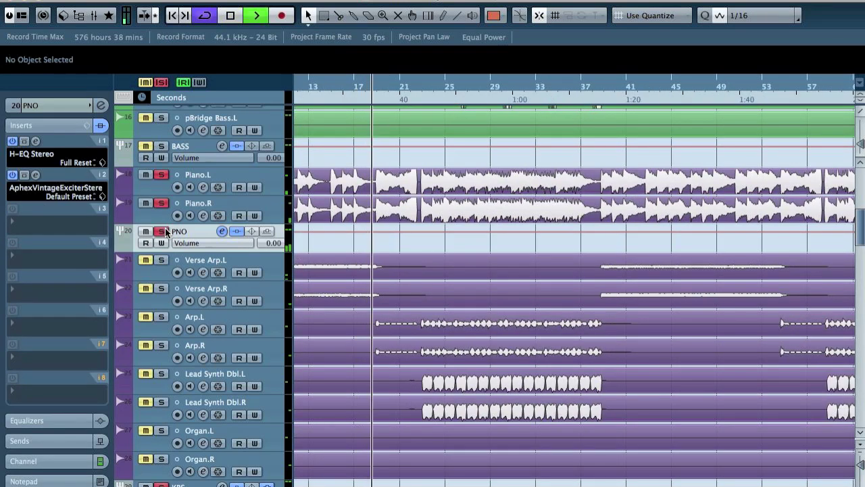
key("space")
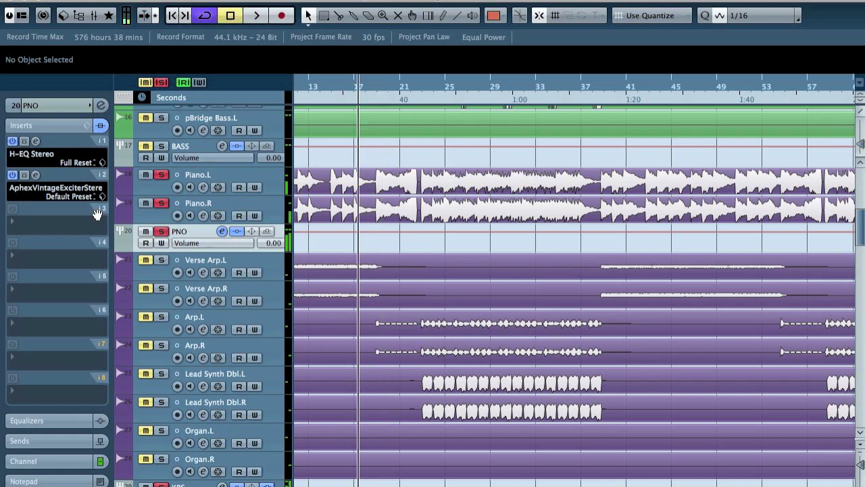
left_click_drag(57, 181, 58, 218)
- Play the soloed piano just before bar 19 with the PNO group's inserts bypassed and with them active
left_click_drag(366, 86, 230, 105)
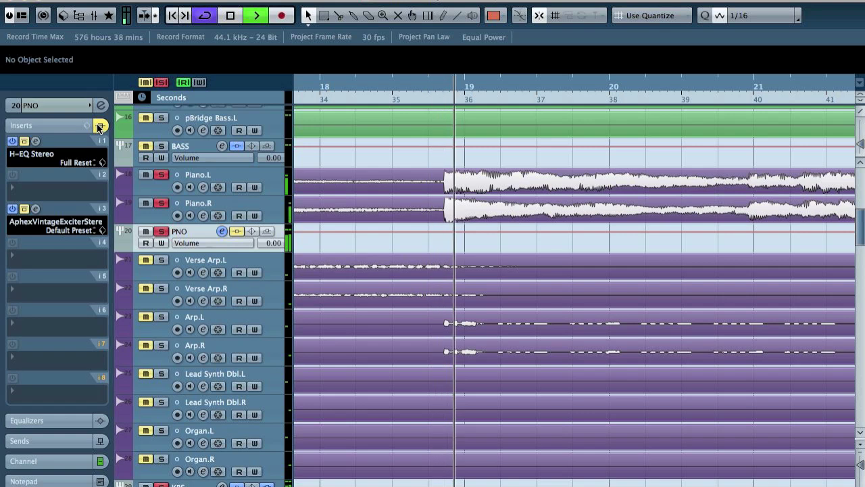
key("space")
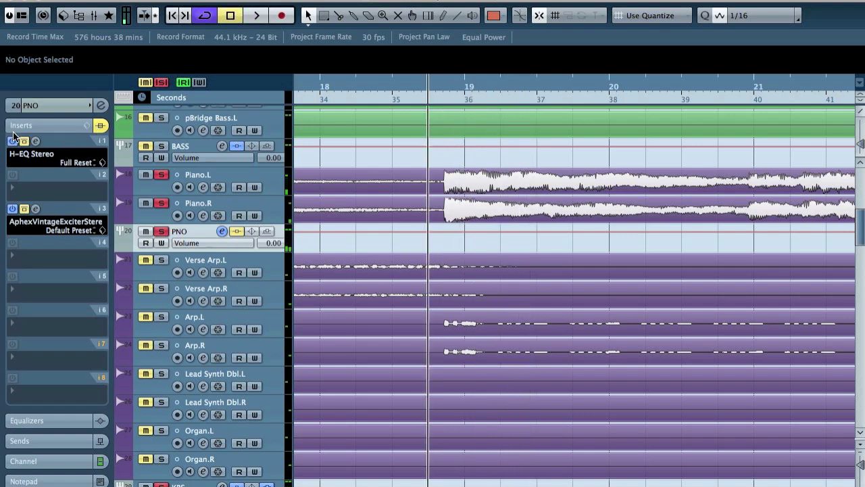
key("space")
key("space")
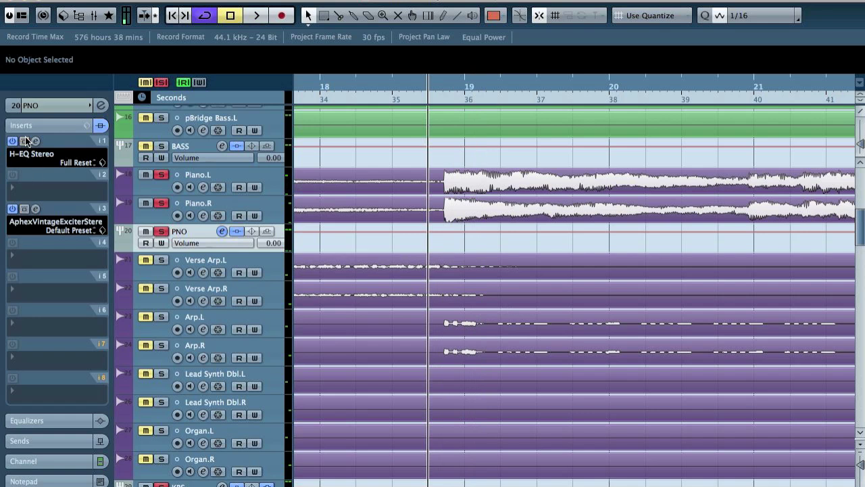
- Adjust the Aphex exciter's output while auditioning the soloed piano, trying levels of -3.9, -12.8 and -9.1
left_click(35, 209)
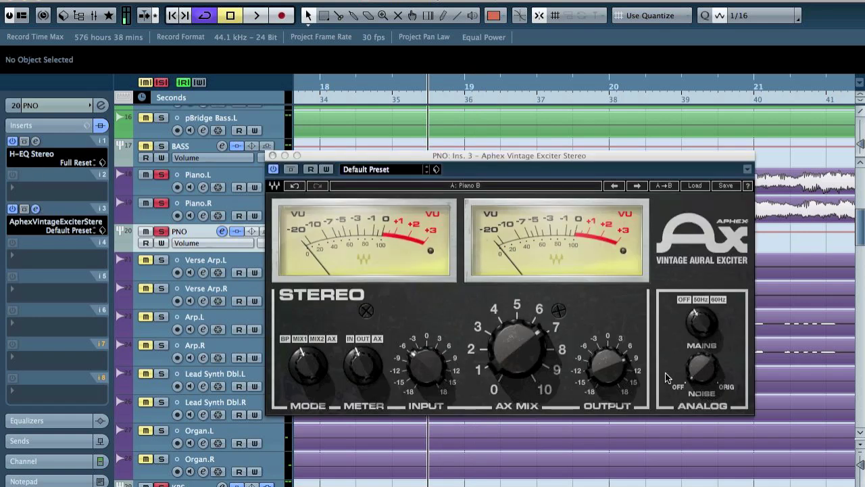
left_click_drag(609, 392, 609, 400)
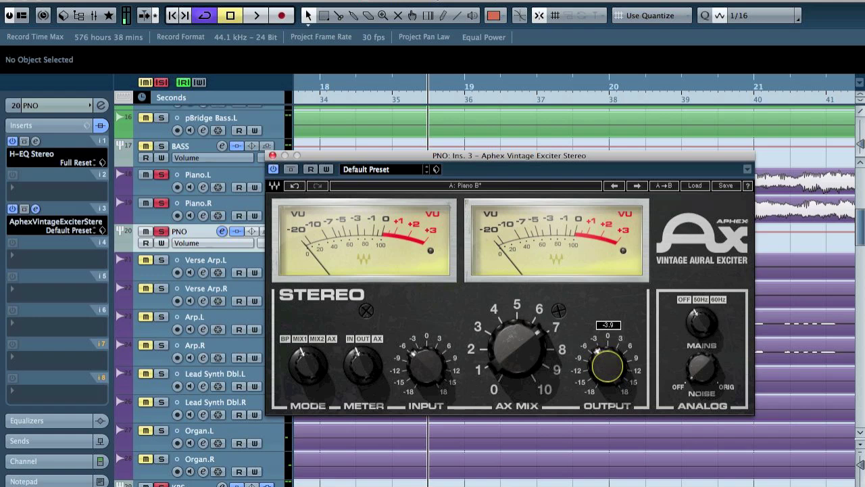
key("space")
key("space")
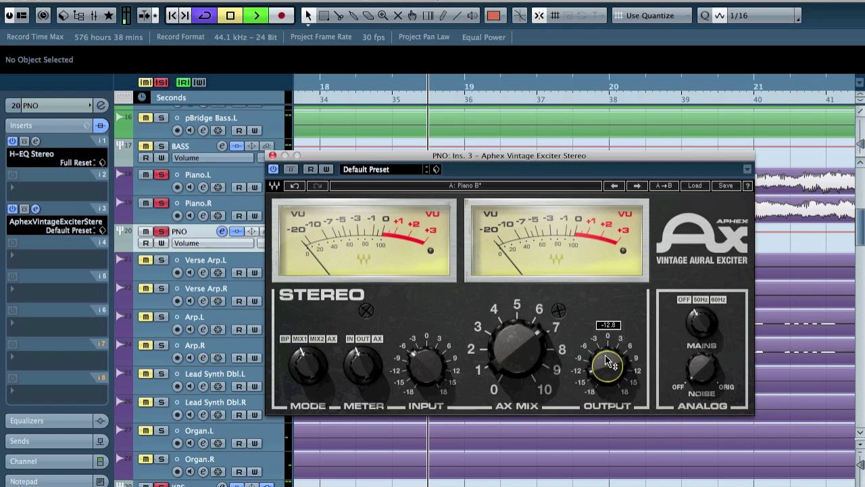
key("space")
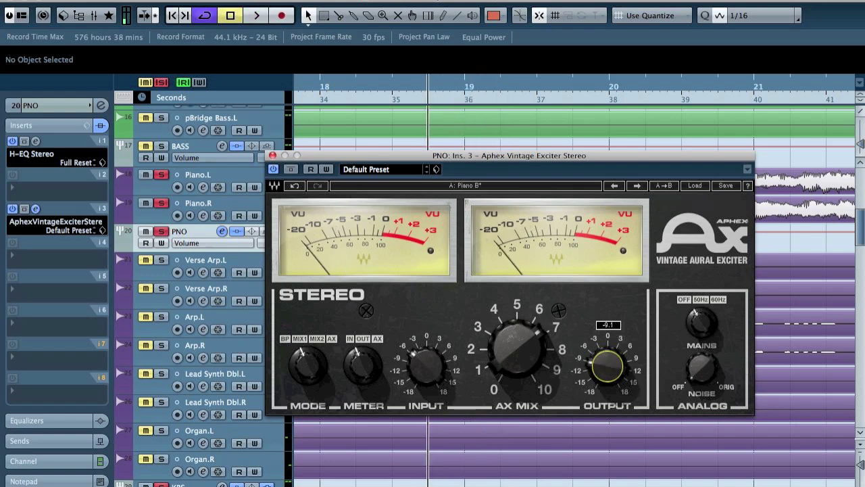
key("space")
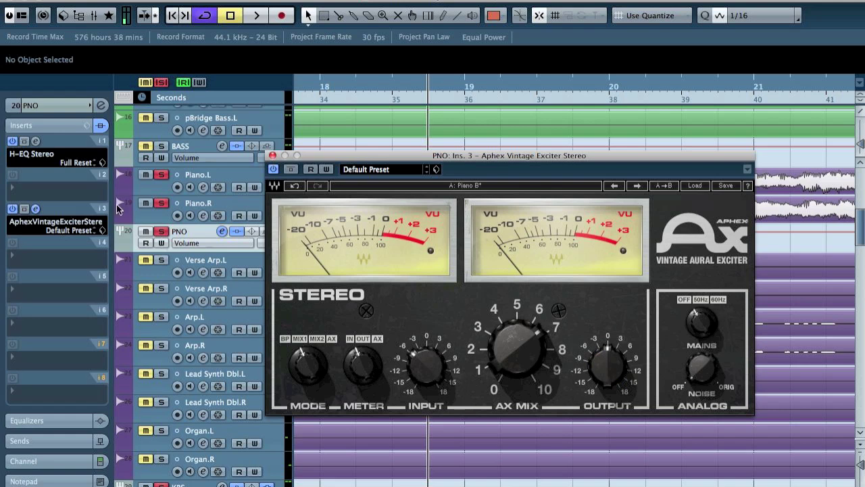
- Move the Aphex exciter back to the second insert slot and load RVox Stereo into the third
left_click_drag(66, 215, 62, 188)
left_click(55, 224)
mouse_move(63, 343)
mouse_move(90, 376)
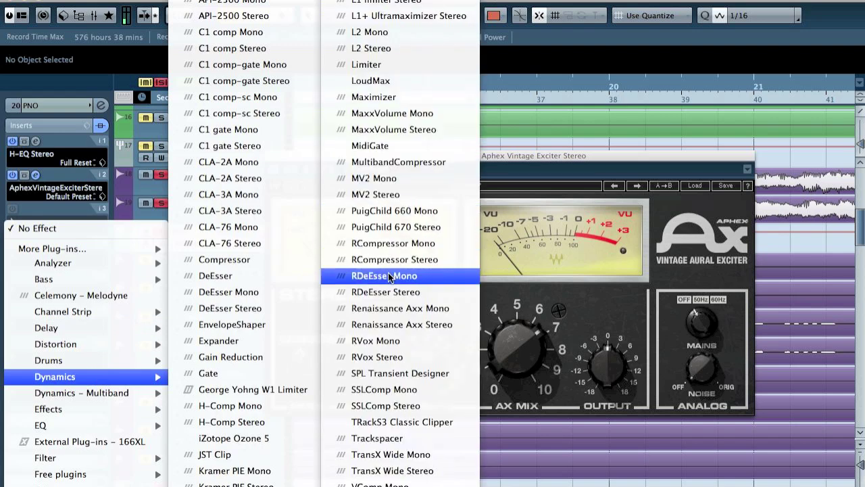
left_click(407, 356)
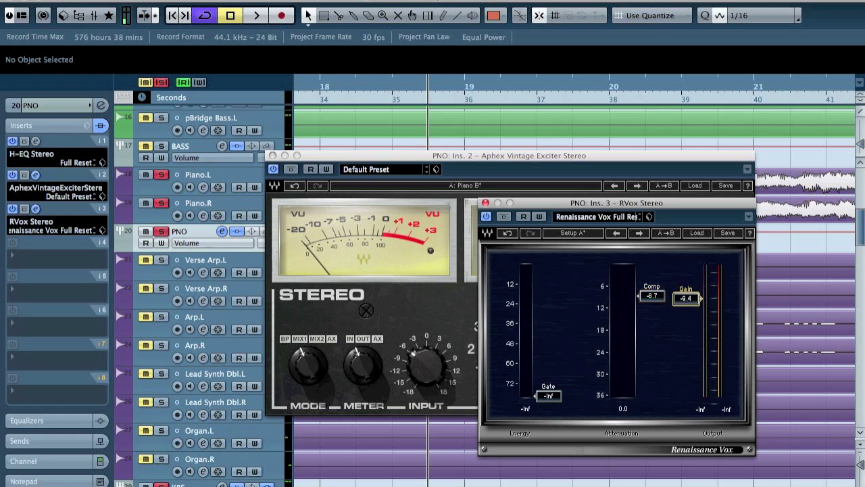
- Set RVox's compression to -8.7 and its gain to -6.7 while auditioning the soloed piano
key("space")
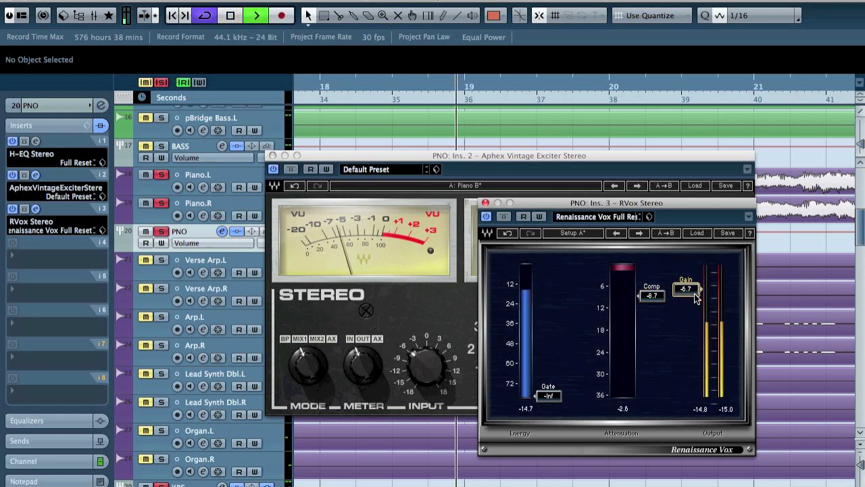
key("space")
- Move RVox to the fourth insert slot and place the Aphex exciter ahead of the H-EQ
left_click(23, 176)
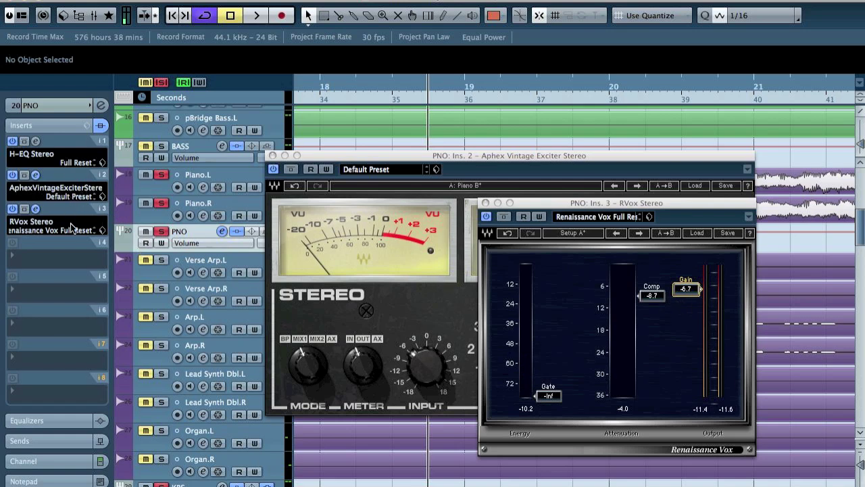
left_click_drag(71, 227, 54, 253)
left_click_drag(60, 182, 61, 159)
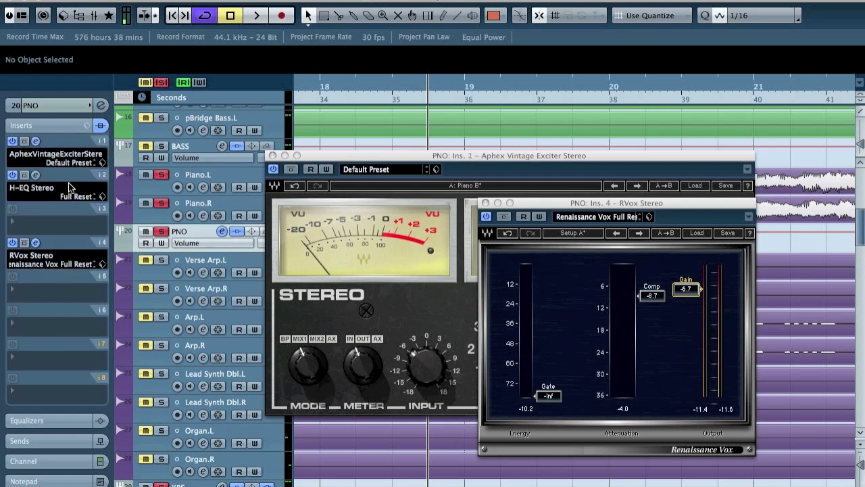
- Audition the piano through the reordered inserts with the H-EQ window open, comparing RVox active and bypassed
key("space")
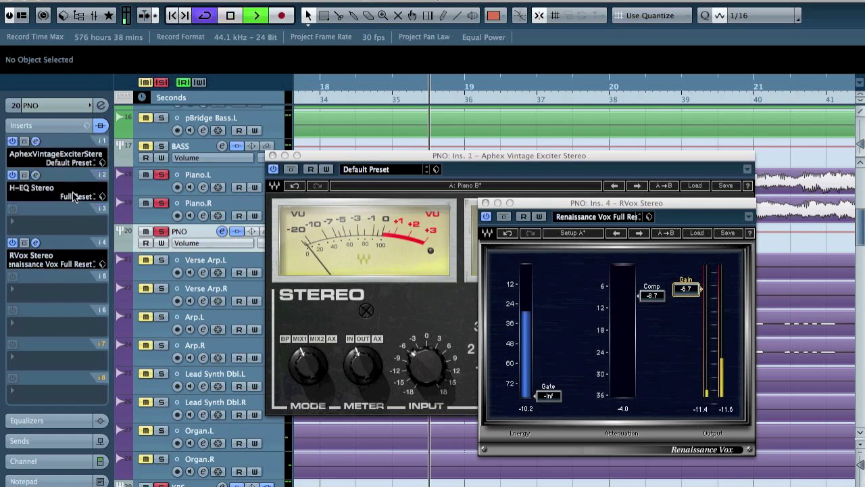
left_click(35, 175)
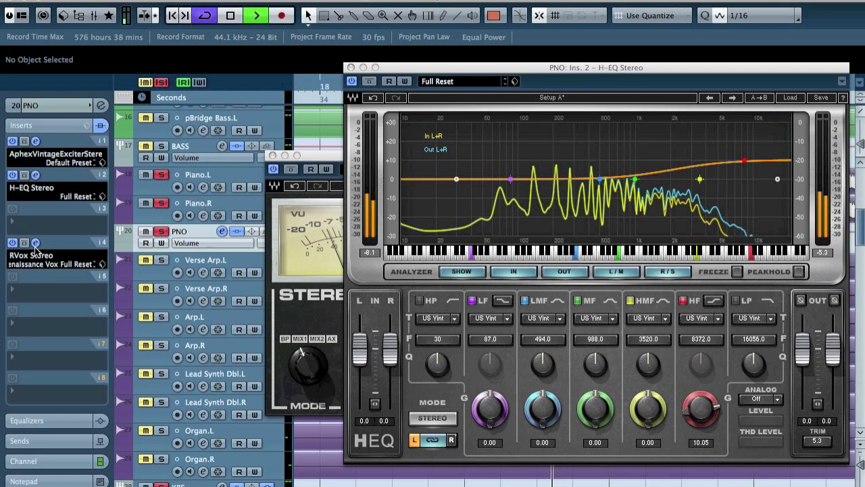
left_click(24, 243)
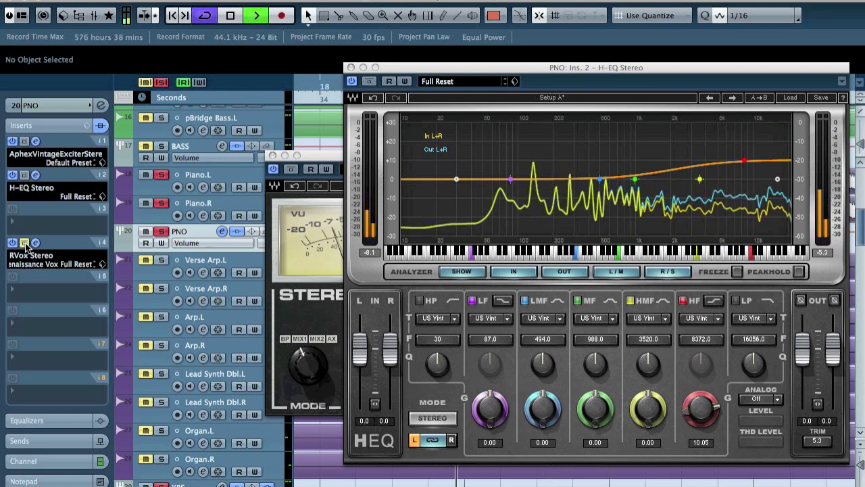
left_click(24, 242)
key("space")
- Return the H-EQ to the first insert slot and lower the exciter's AX Mix to about 4
left_click_drag(32, 187, 48, 150)
left_click(36, 175)
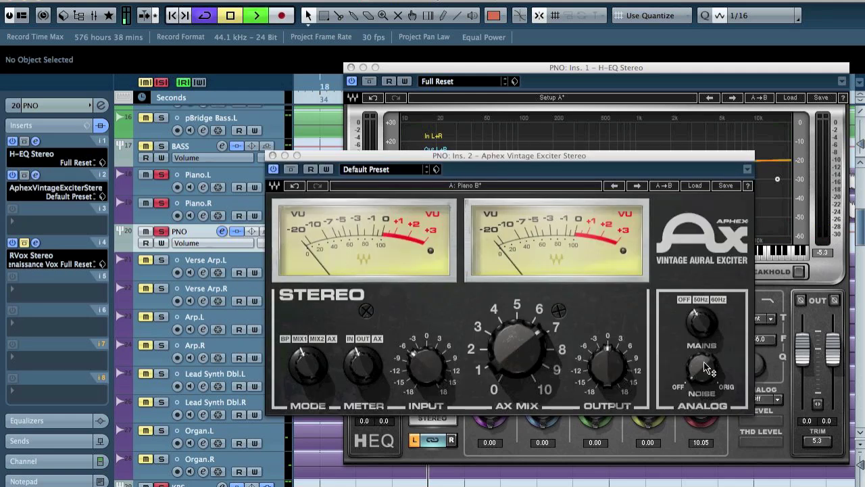
key("space")
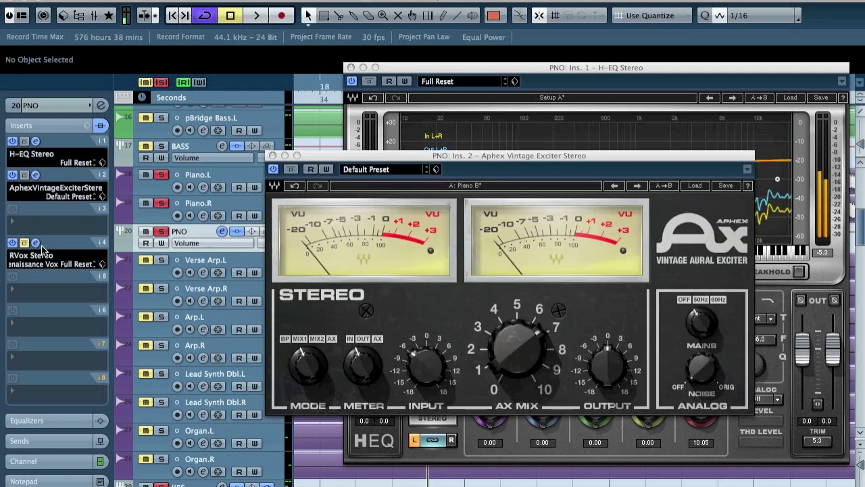
key("space")
mouse_move(516, 316)
left_mouse_down()
mouse_move(517, 331)
mouse_move(500, 313)
left_mouse_up()
key("space")
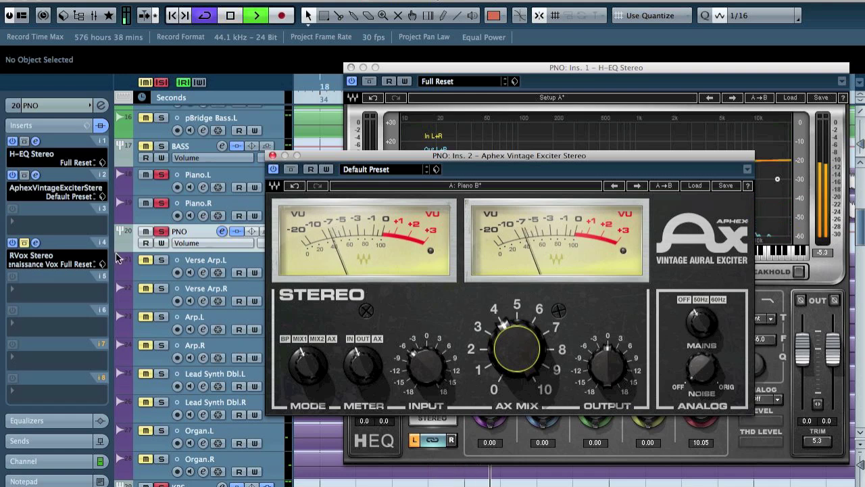
- Take RVox out of bypass and set its compression to -12.8 and its gain to -4.0
left_click(24, 242)
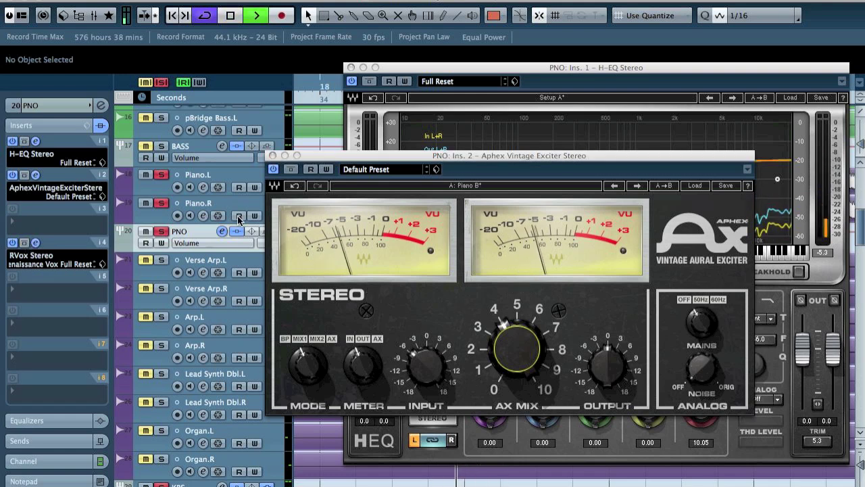
key("space")
left_click(272, 156)
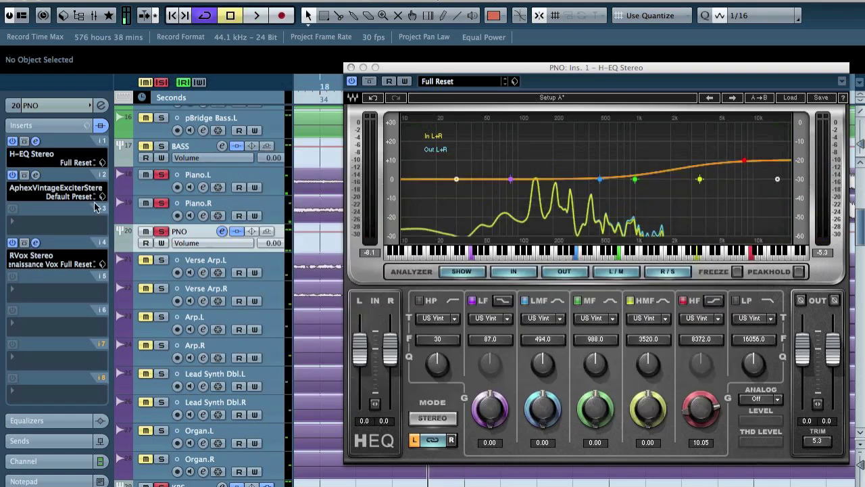
left_click(36, 242)
key("space")
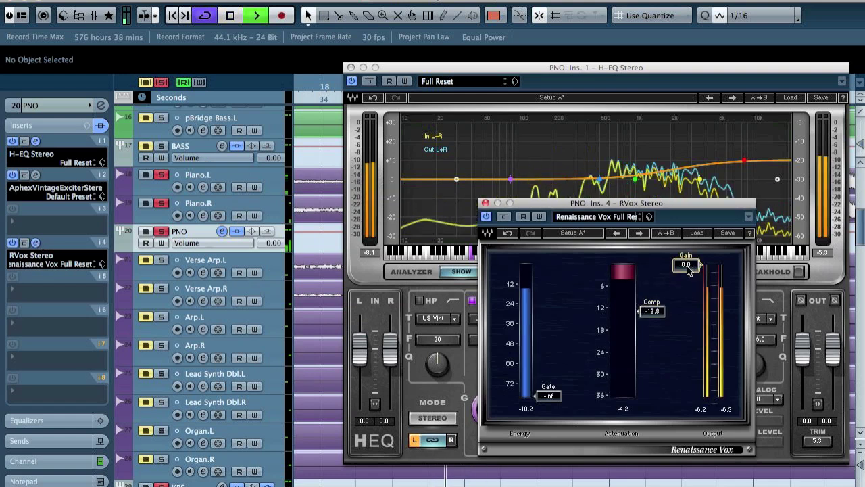
left_click_drag(686, 275, 687, 278)
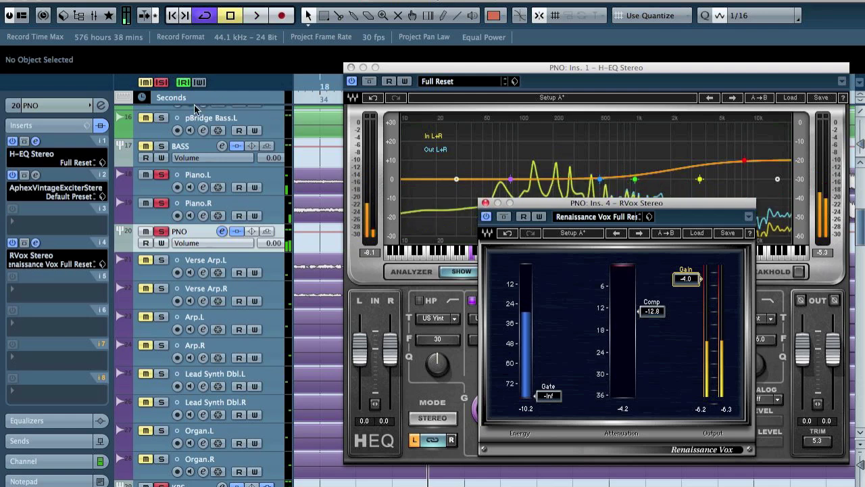
- Unsolo the PNO group, set RVox's gain to -3.6 in the full mix, and close the H-EQ window
key("space")
key("space")
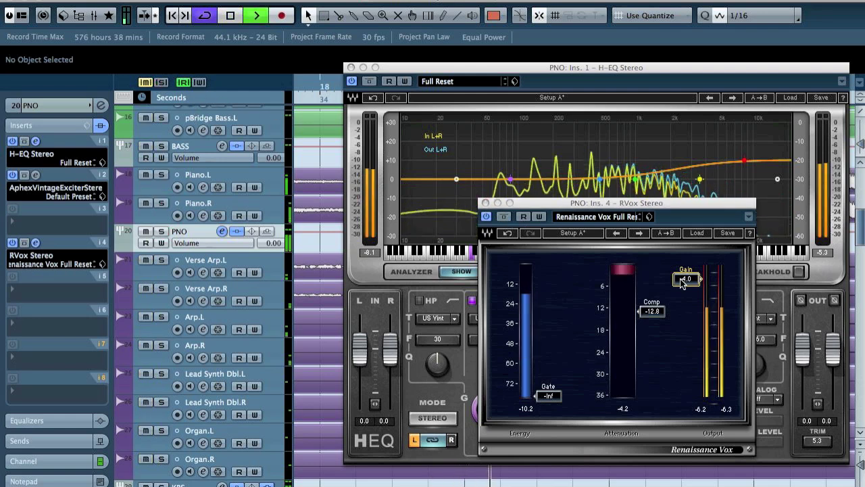
left_click_drag(687, 278, 686, 277)
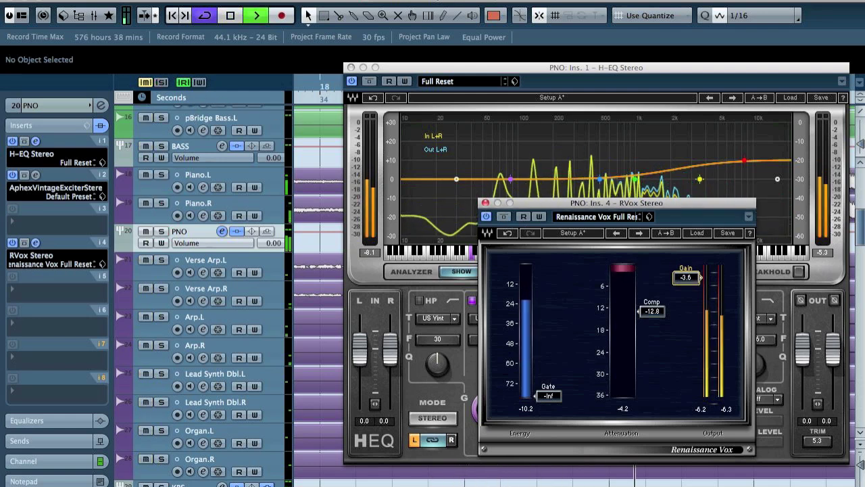
left_click(351, 68)
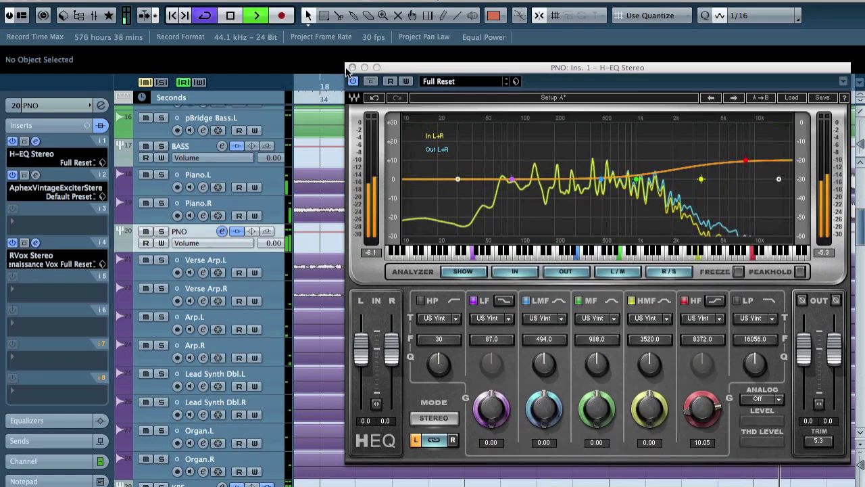
left_click(351, 68)
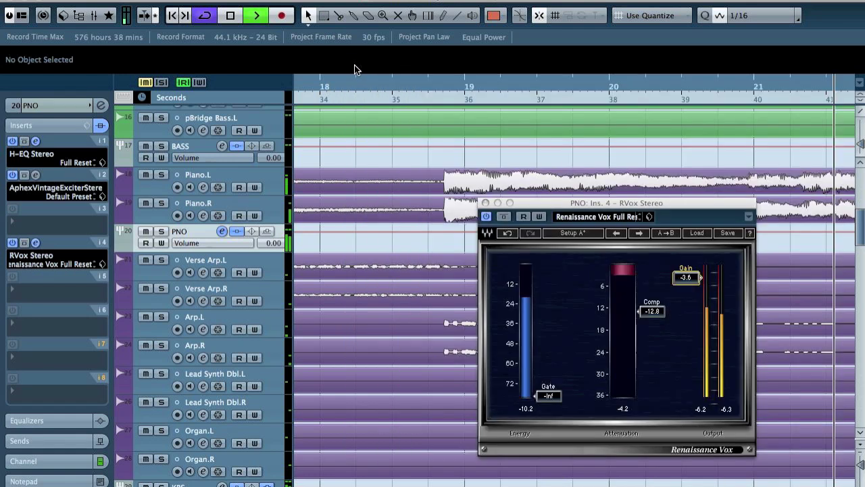
- Close the RVox window, stop playback, and show the song from about bar 17 to bar 30 in the timeline
left_click(497, 205)
key("g")
key("g")
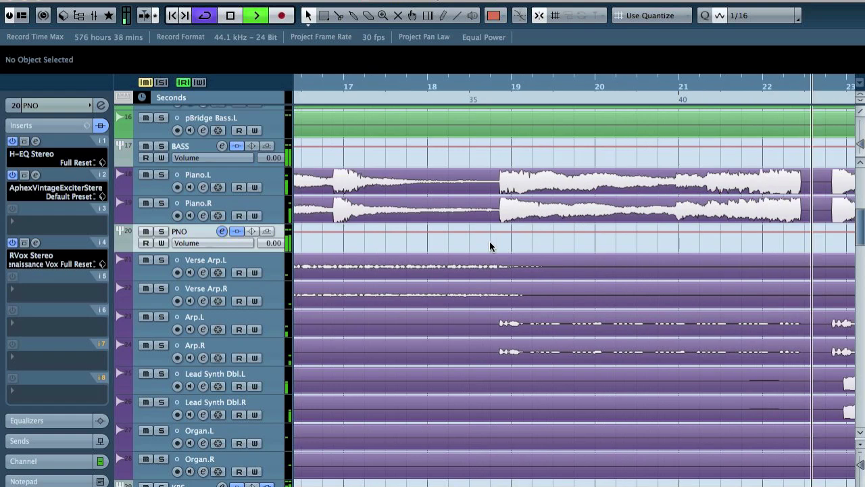
key("g")
key("space")
left_click(540, 83)
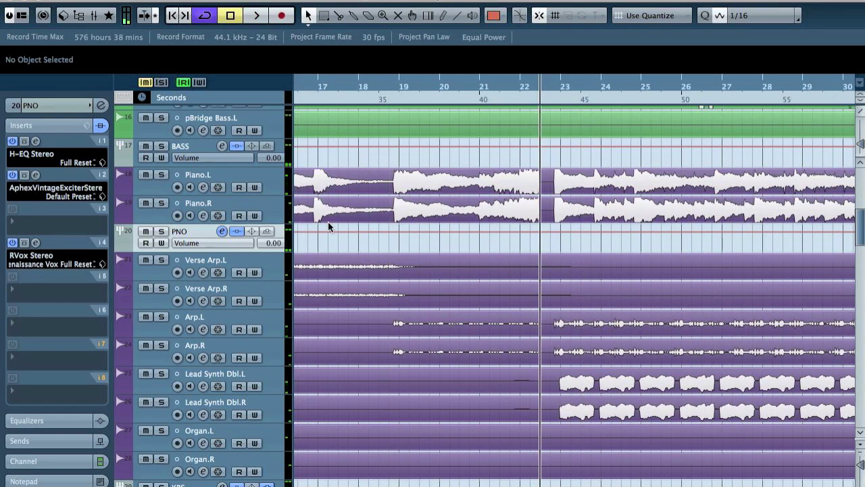
- Load X-Crackle Stereo into the PNO group's fifth insert slot
left_click(34, 285)
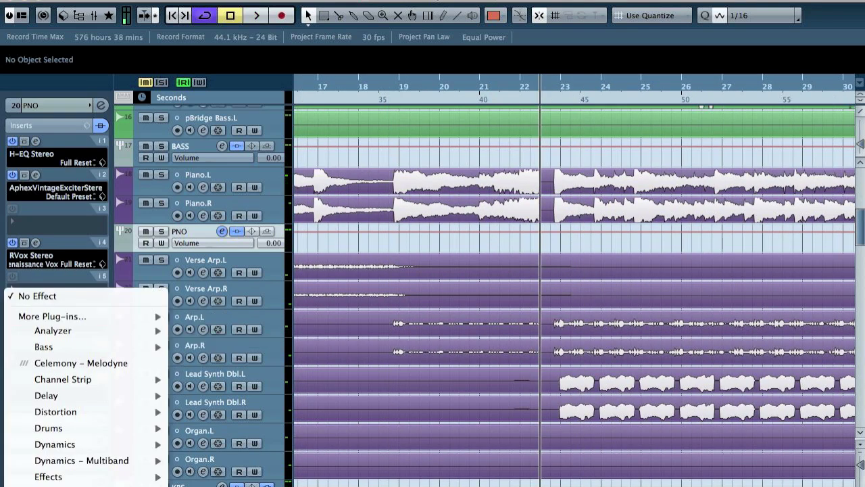
scroll(82, 406, "down", 4)
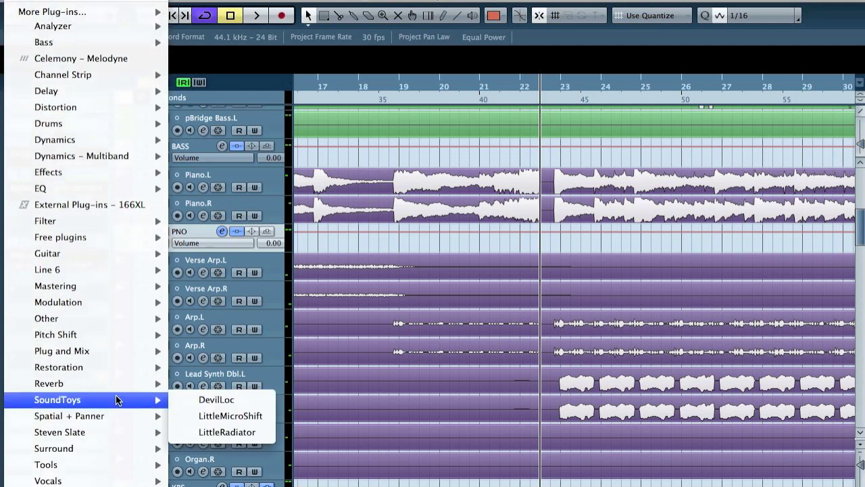
mouse_move(95, 364)
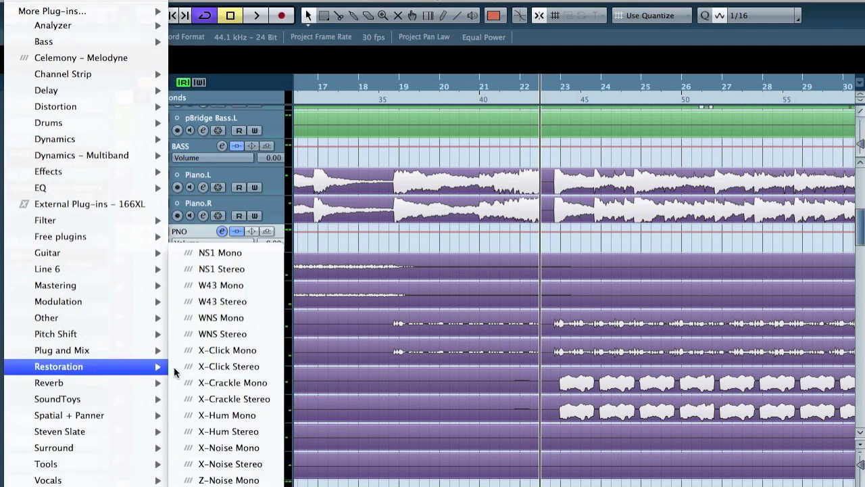
left_click(256, 400)
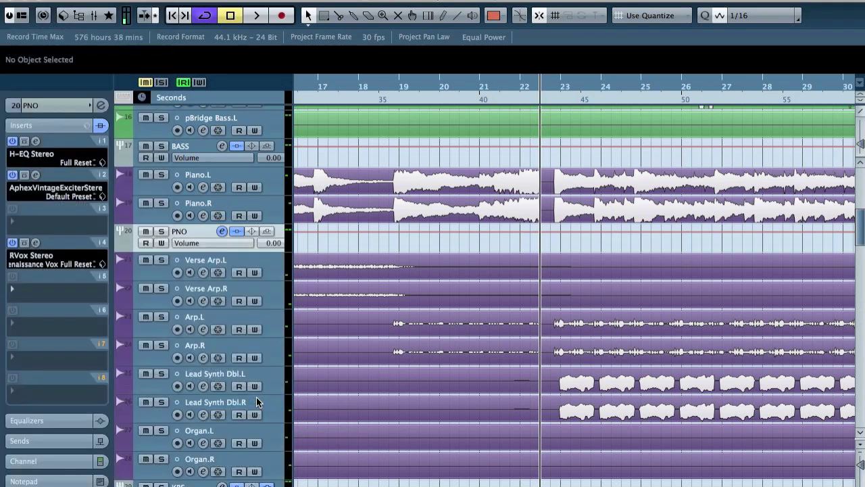
- Solo the PNO group, place the cursor midway between bars 18 and 19, and set X-Crackle to output the Difference signal
key("s")
left_click(379, 90)
key("space")
left_click(704, 366)
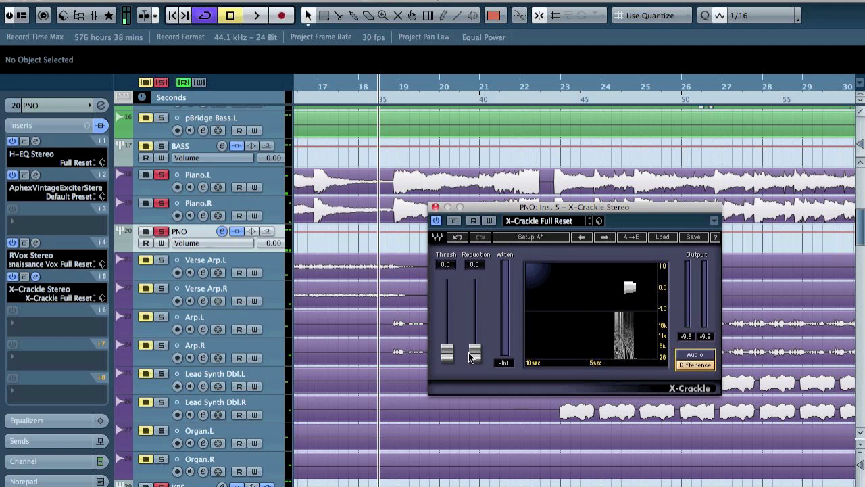
- Raise X-Crackle's Reduction and Thresh to 100.0 and play the piano to hear what it removes
left_click_drag(471, 357, 474, 282)
left_click_drag(446, 353, 446, 281)
key("space")
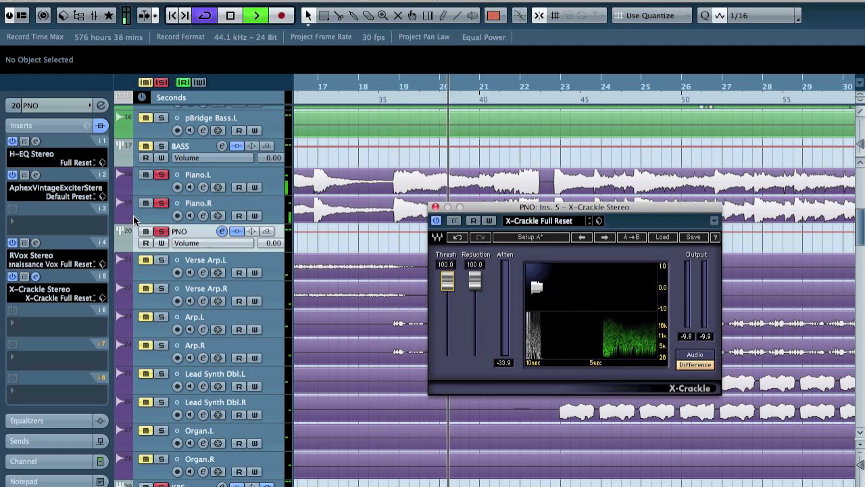
- Raise the PNO group's Aphex exciter AX Mix to about 6, and close its window
left_click(36, 174)
key("space")
left_click(36, 174)
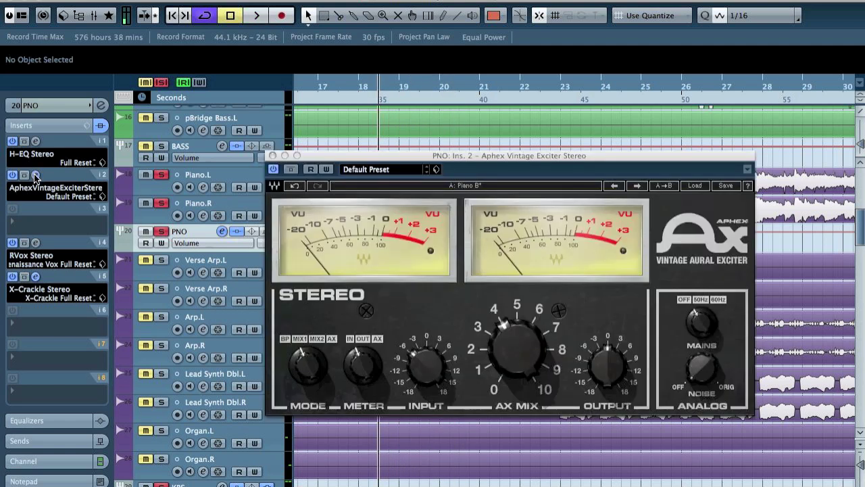
left_click(541, 318)
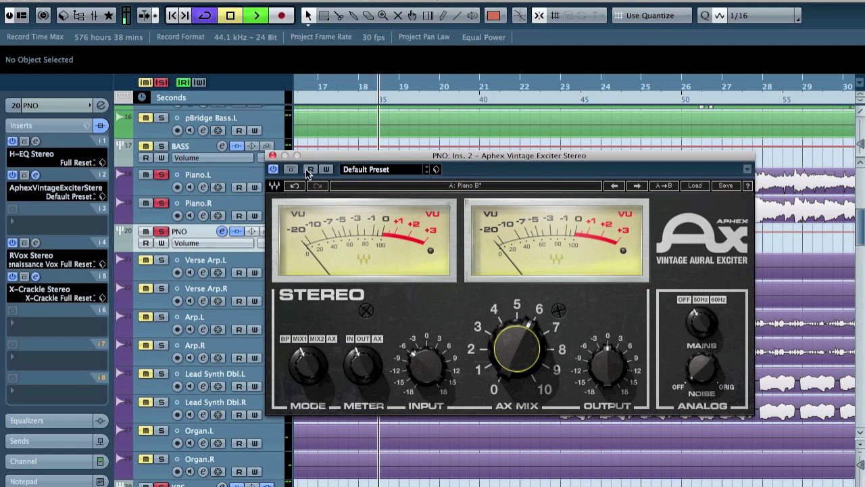
left_click(272, 156)
key("space")
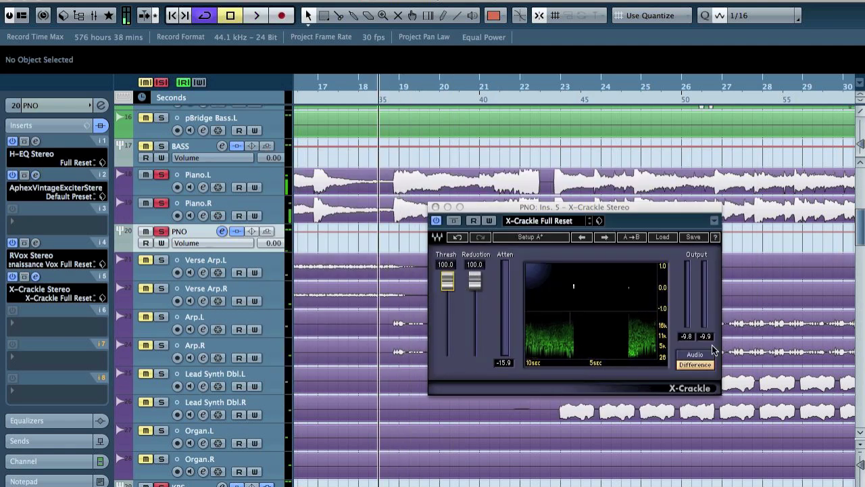
- Switch X-Crackle's output back to Audio and compare the soloed piano with the plug-in bypassed and active
left_click(702, 356)
key("space")
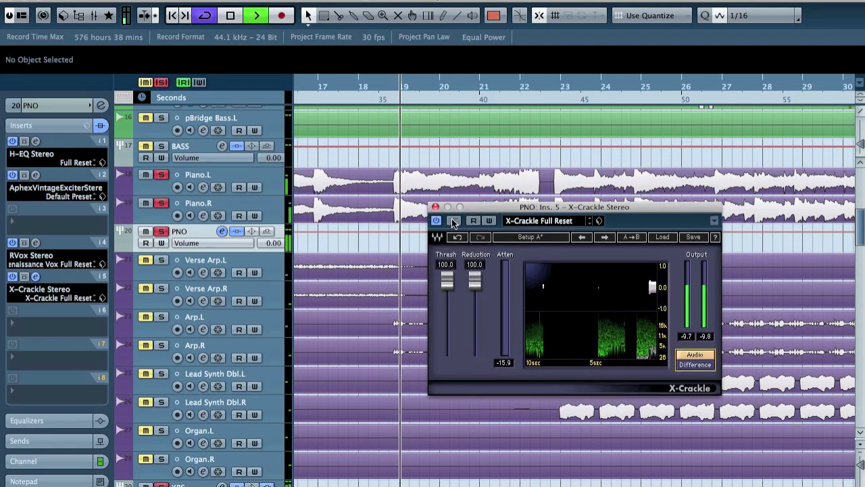
left_click(454, 221)
key("space")
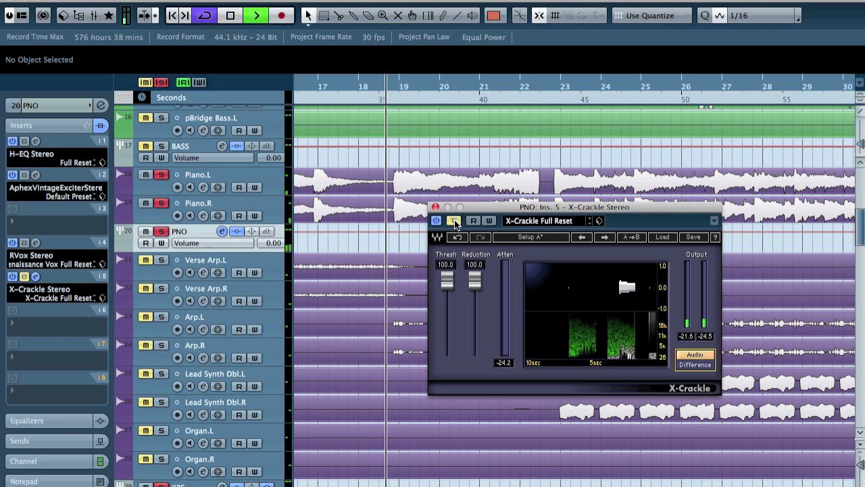
left_click(454, 221)
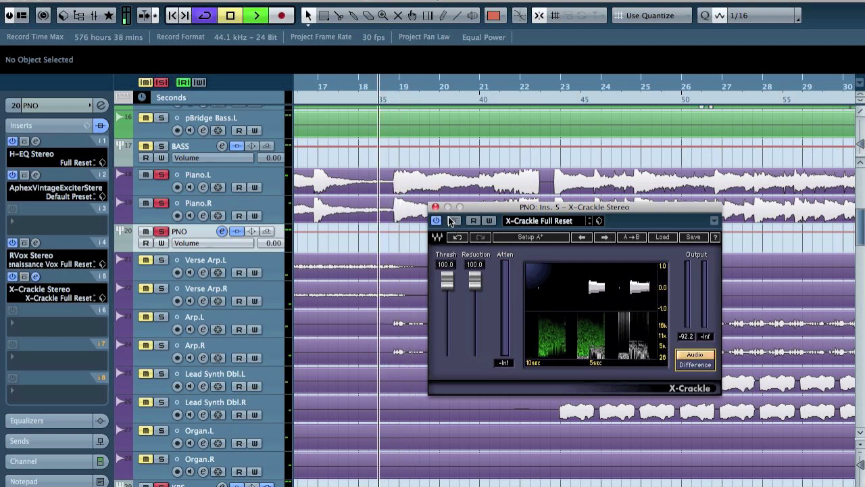
- Close the X-Crackle window, unsolo the PNO group, and audition the piano in the full mix
left_click(436, 208)
key("space")
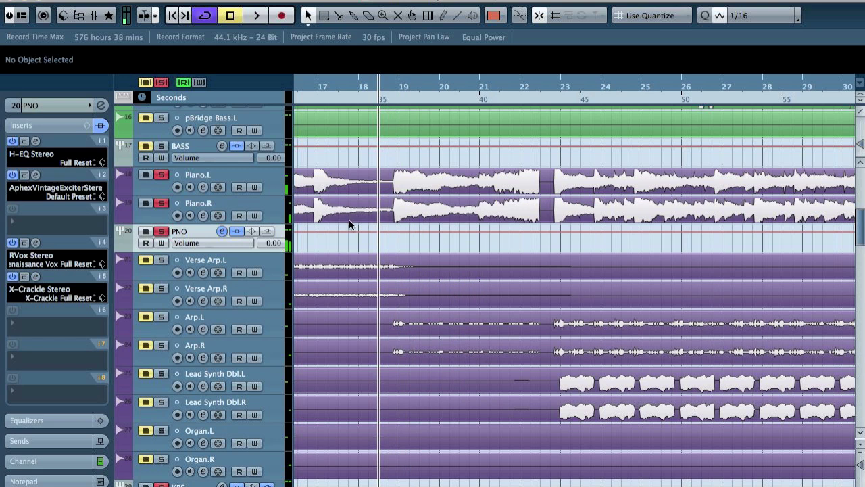
left_click(161, 231)
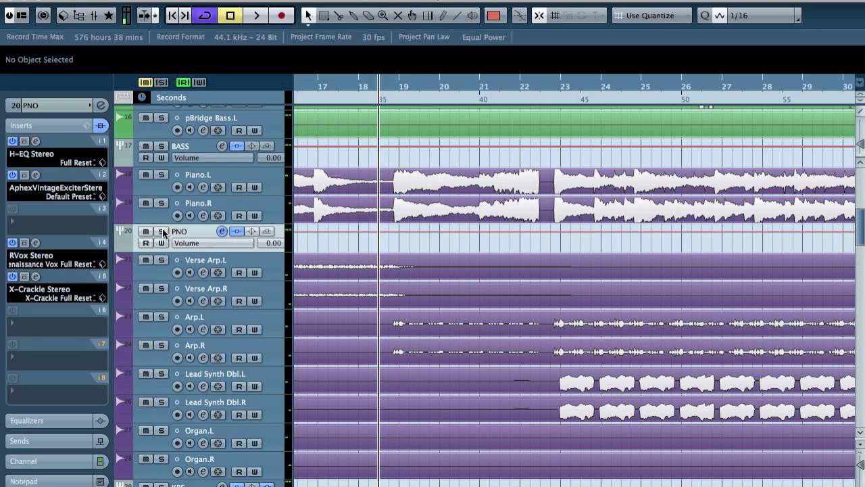
key("space")
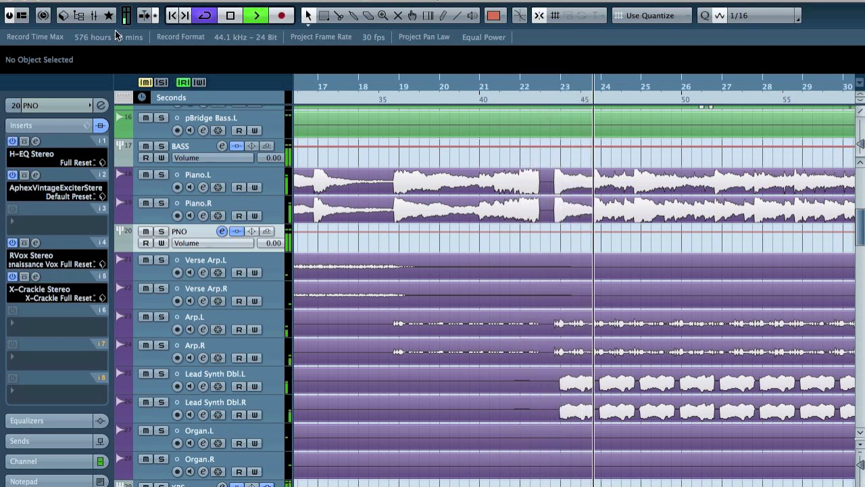
key("space")
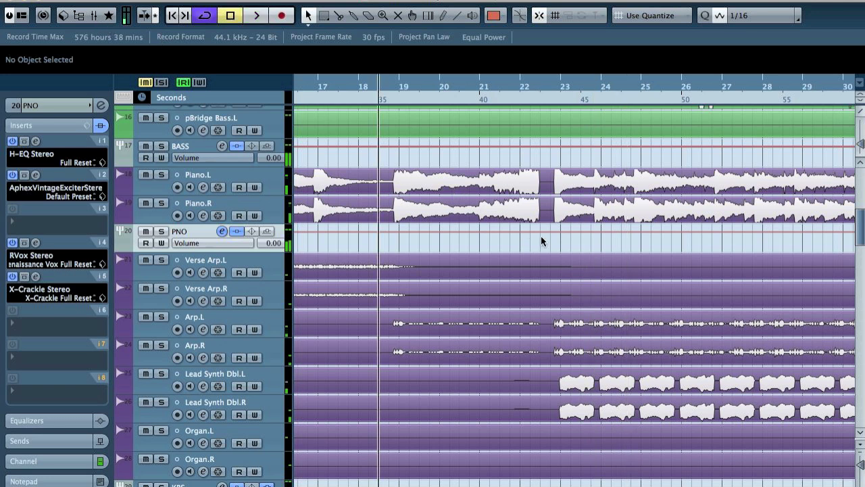
- Open the mixer and the Stereo Out's L2, set the Stereo Out input gain to -12, and check the L2 peak levels during playback
key("F3")
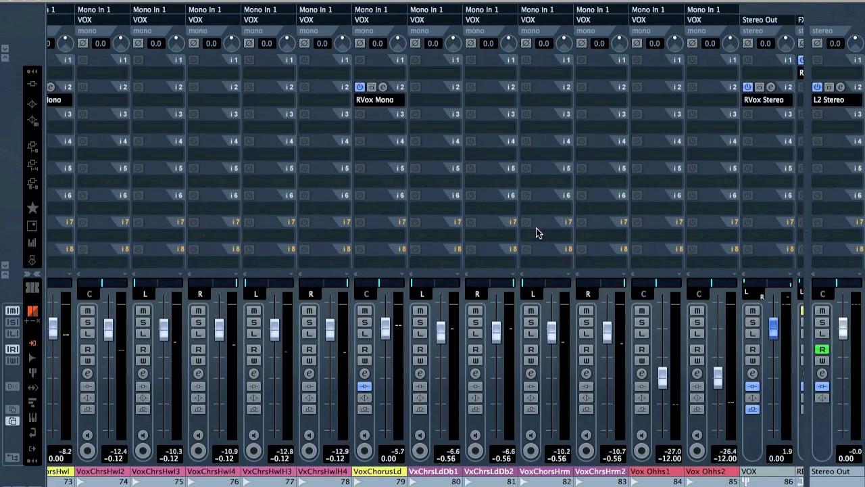
left_click(841, 87)
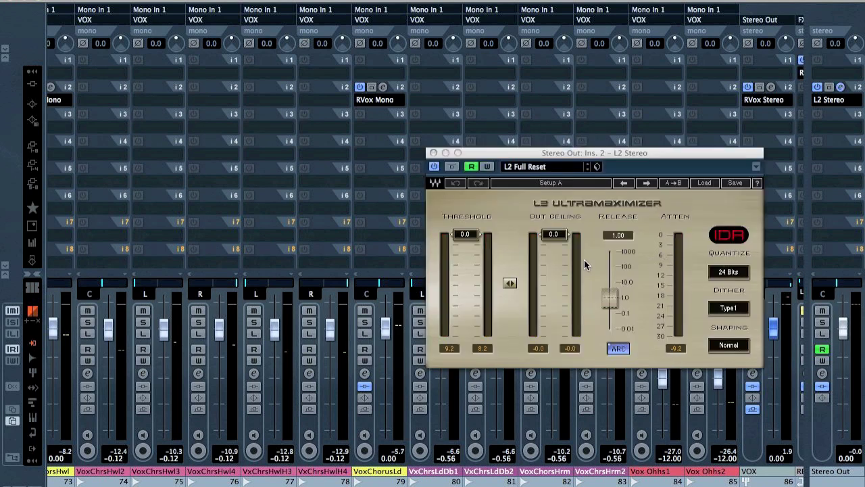
left_click(836, 43)
type("-12")
key("Return")
key("space")
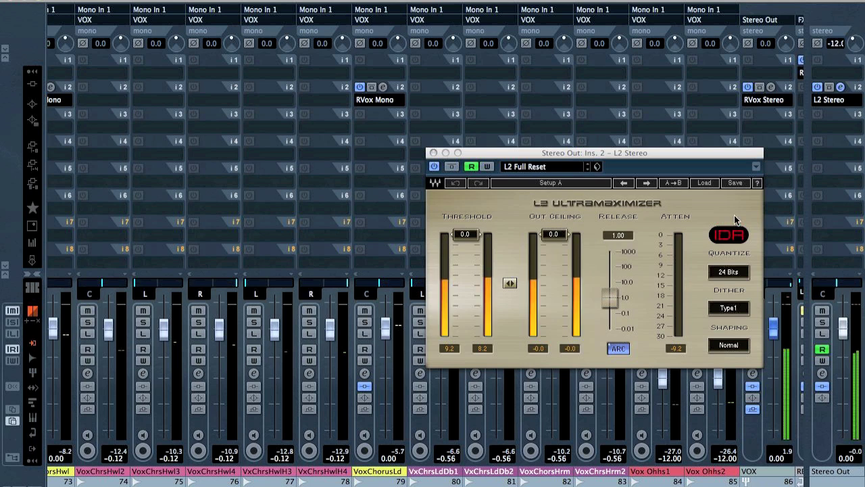
left_click(575, 348)
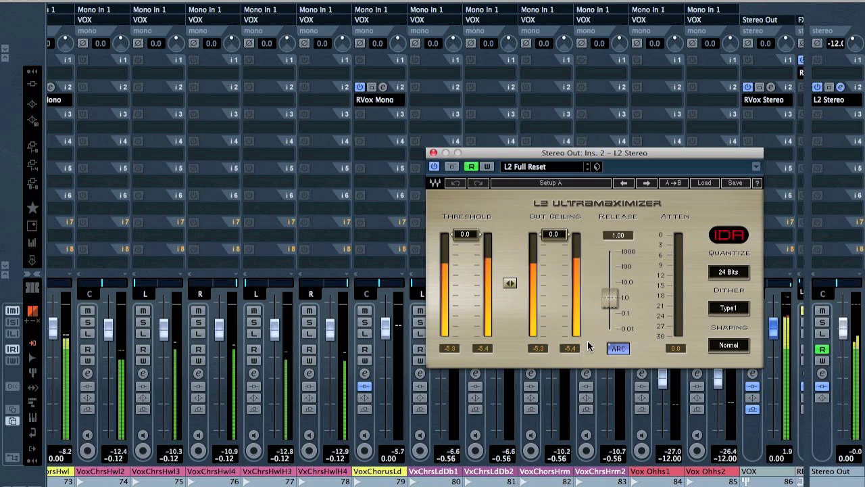
key("space")
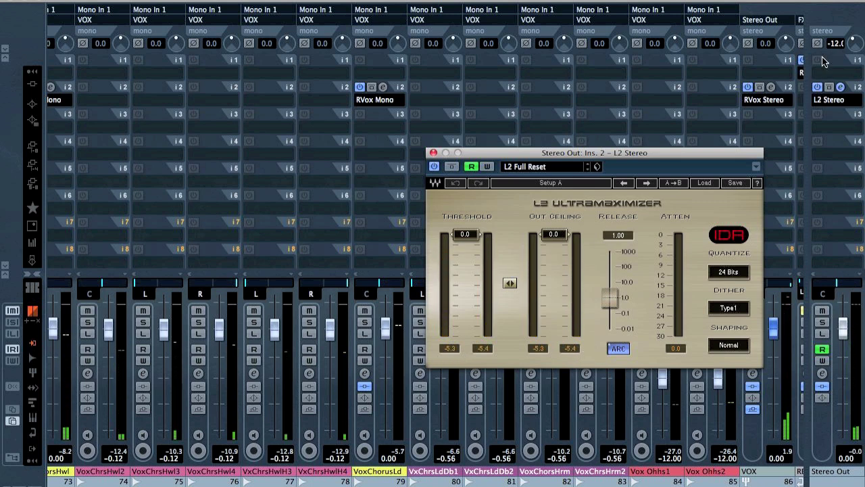
- Set the Stereo Out input gain to -6.0, check the L2 levels during playback, and close the L2 window
left_click(833, 47)
double_click(834, 46)
key("Return")
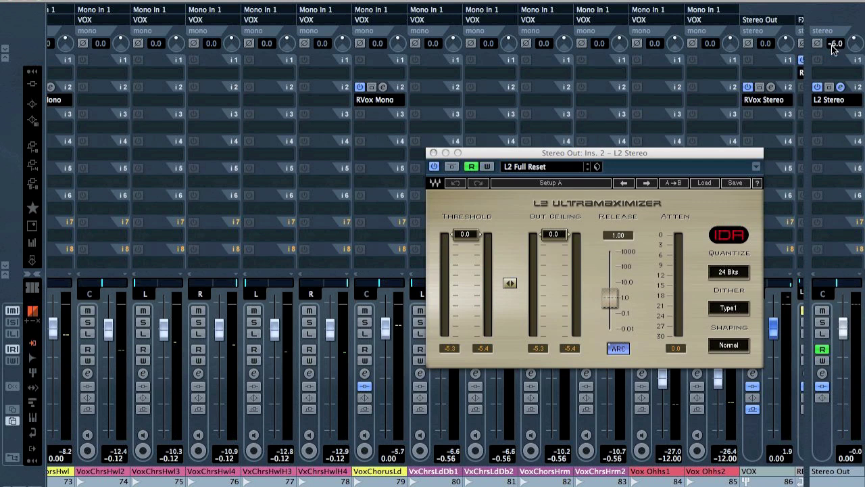
key("space")
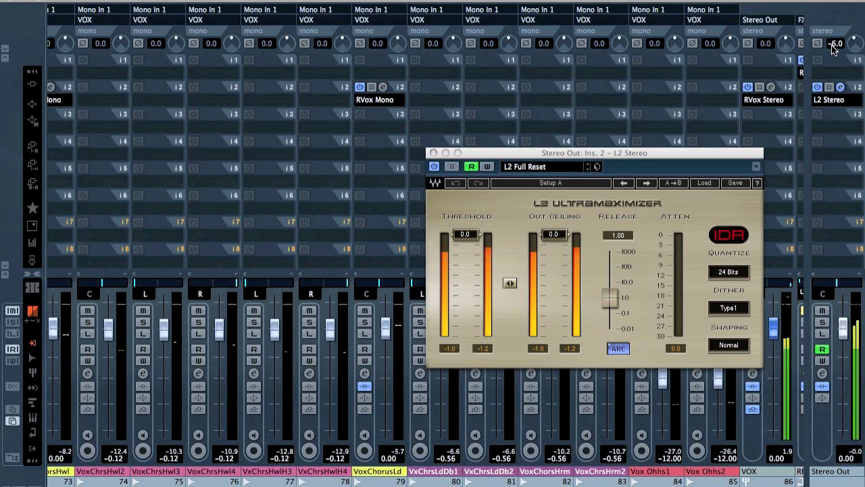
left_click(433, 153)
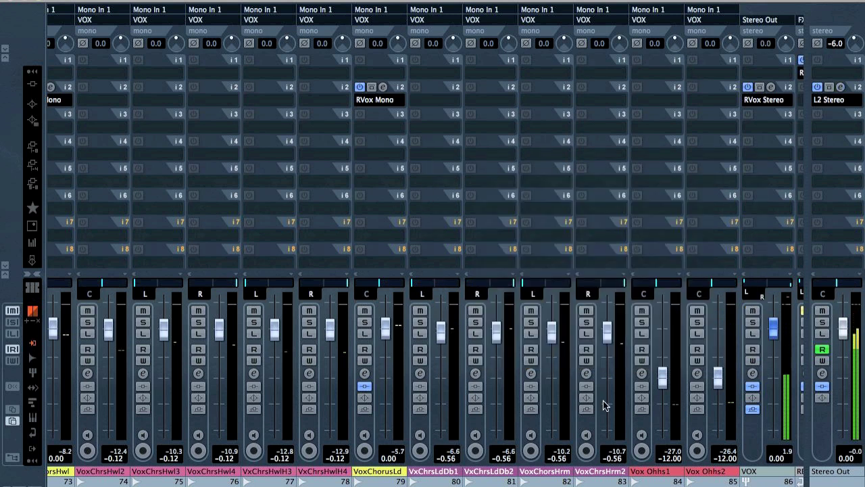
- Load the L1 limiter Stereo into the EFX group's third insert slot
scroll(425, 270, "left", 12)
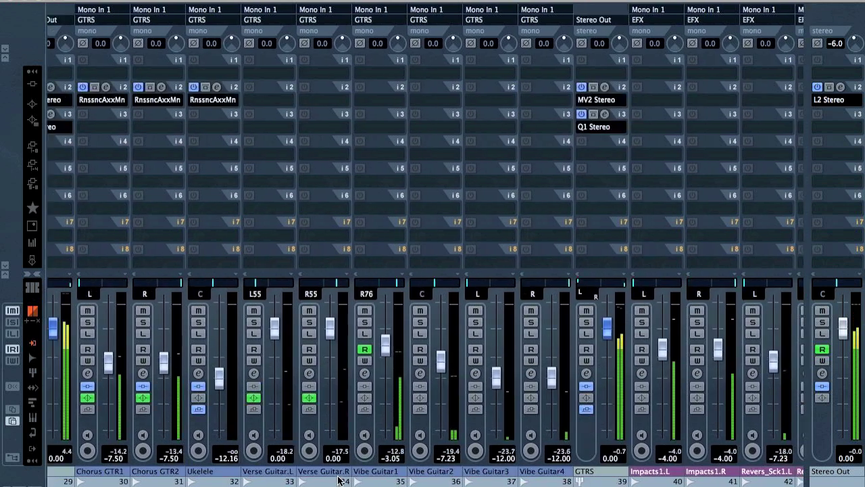
scroll(426, 271, "left", 2)
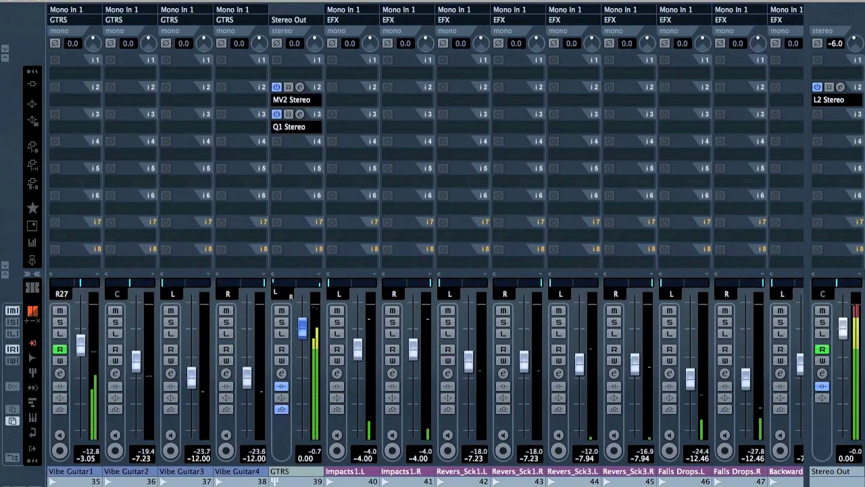
scroll(426, 271, "right", 15)
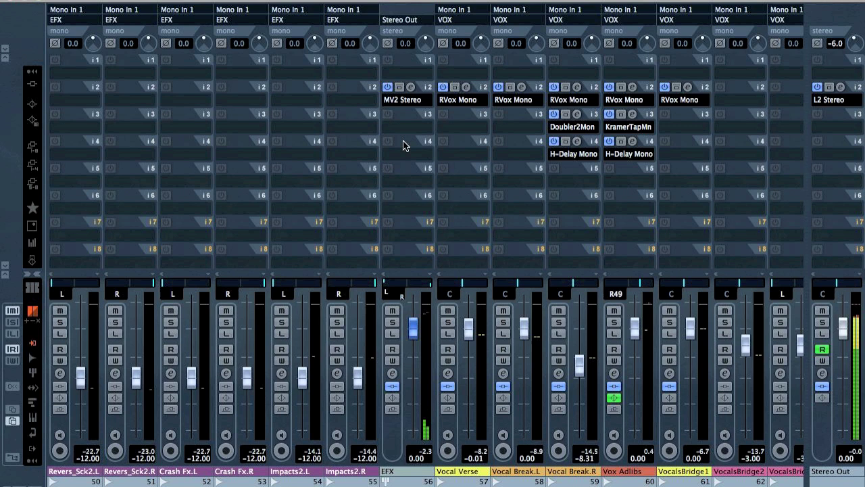
left_click(440, 137)
mouse_move(447, 277)
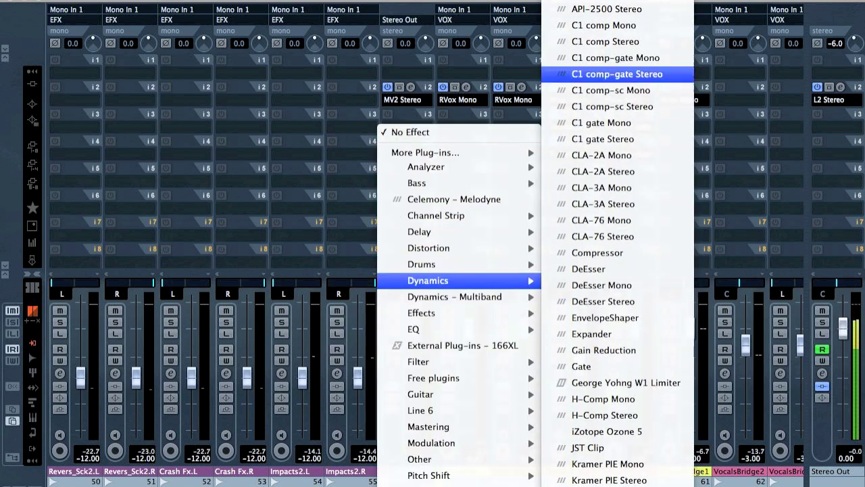
left_click(743, 3)
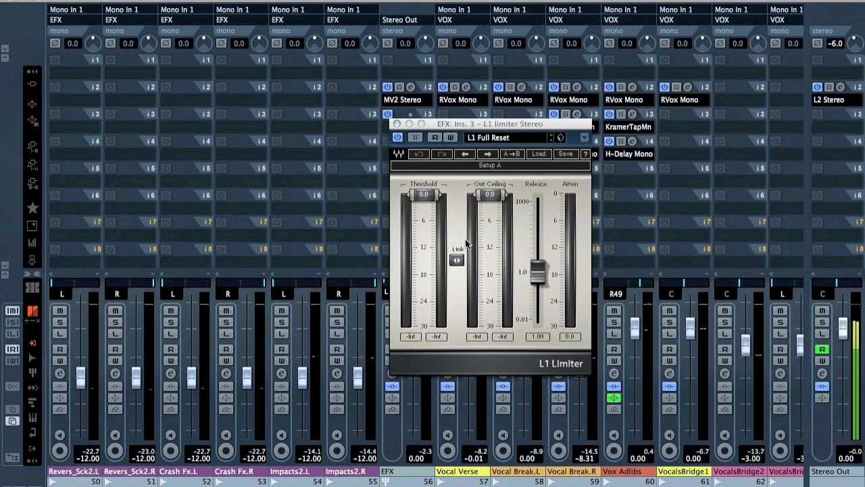
- Set the EFX group's L1 release to 150, its out ceiling to -6.0, and its threshold to -10.0
left_click(538, 272)
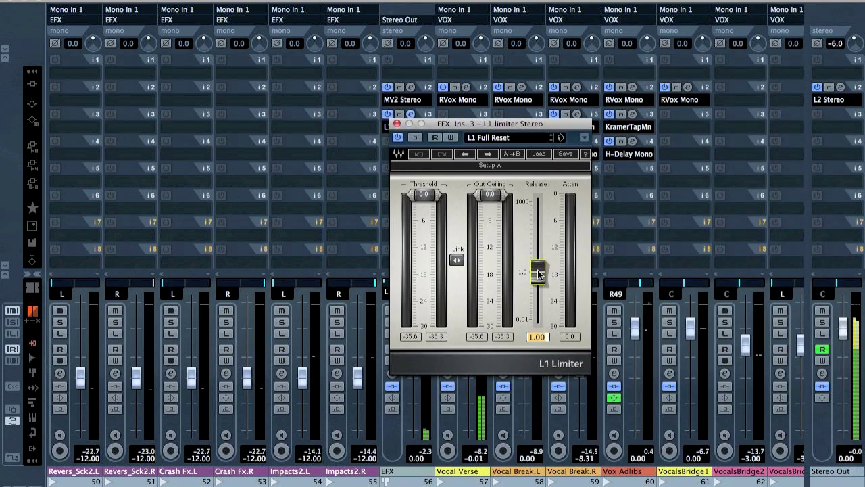
type("150")
key("Return")
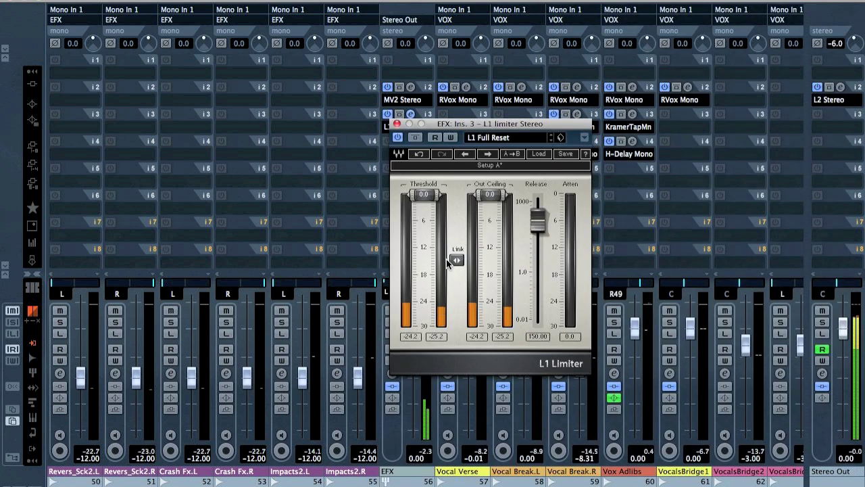
left_click_drag(423, 195, 423, 220)
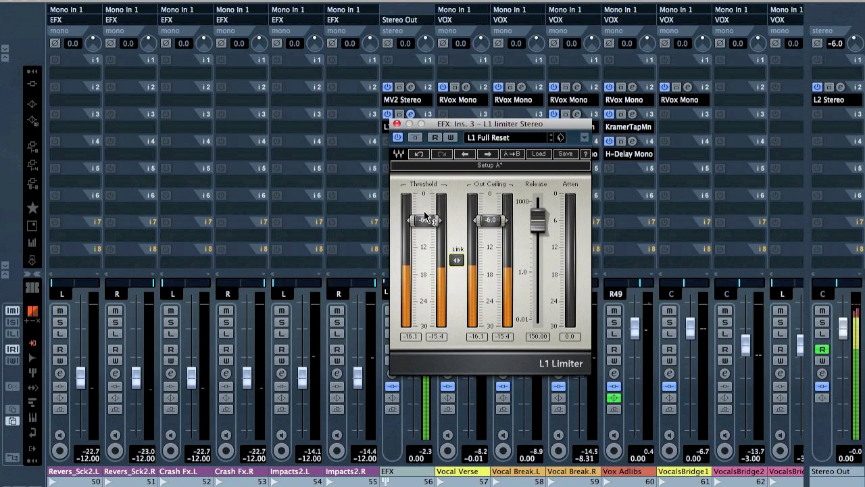
left_click_drag(423, 219, 423, 237)
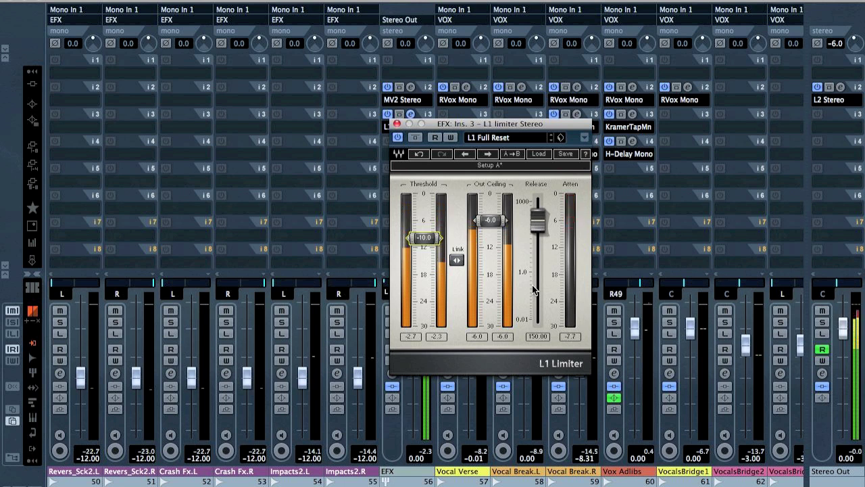
- Set the out ceiling of the EFX group's L1 limiter to -8.0 and close the plug-in window
left_click_drag(490, 221, 490, 229)
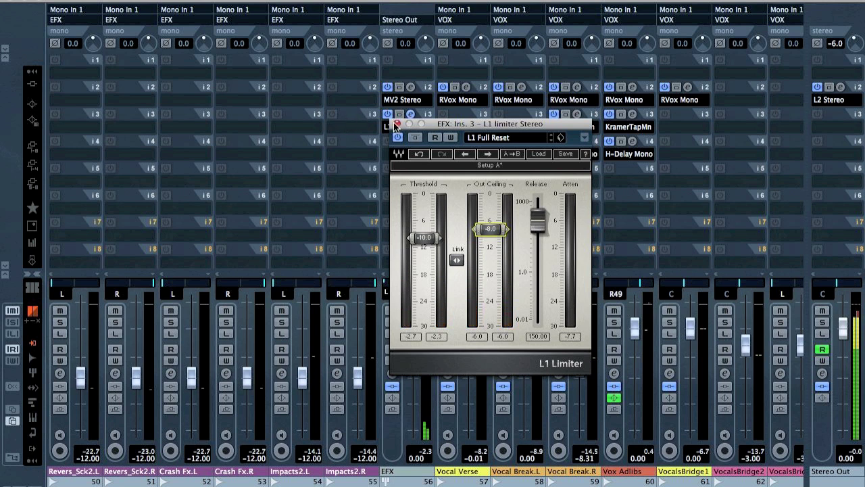
left_click(397, 124)
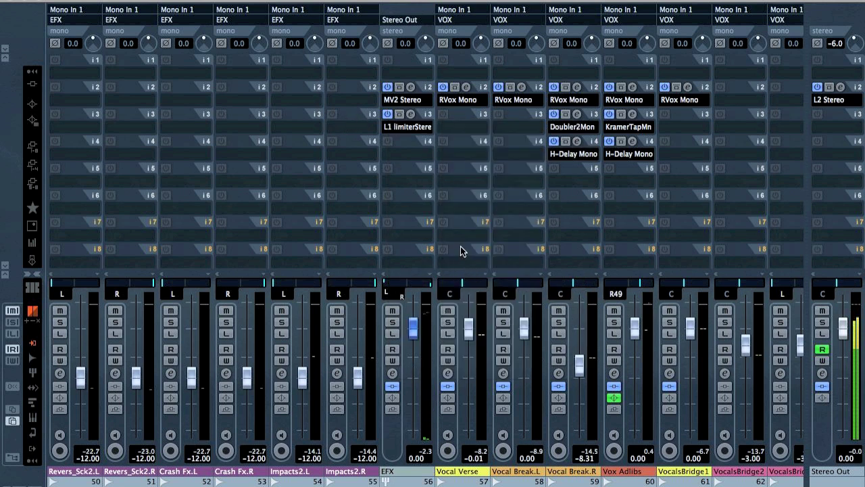
- Reorder the GTRS group's inserts so that Q1 Stereo sits in slot 2, above MV2 Stereo
scroll(468, 241, "left", 6)
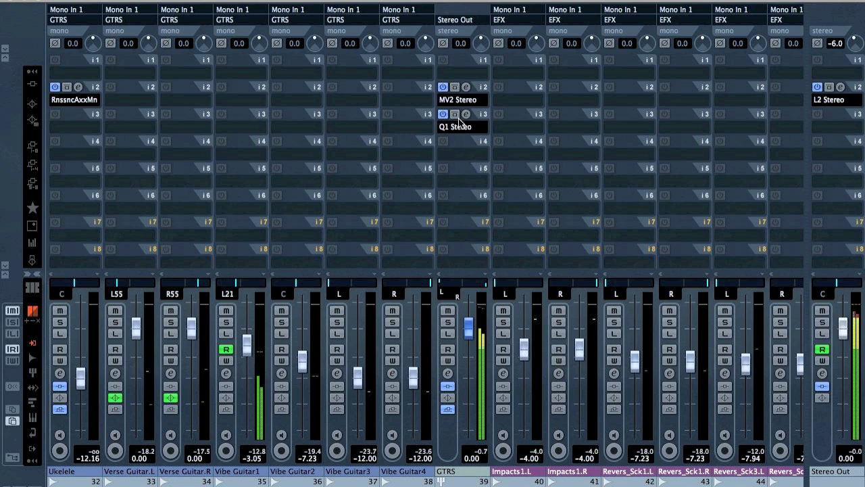
left_click_drag(474, 114, 475, 95)
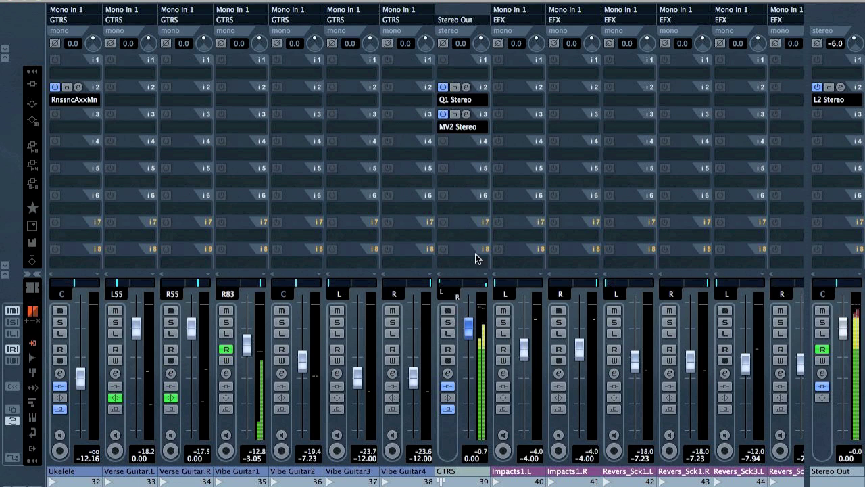
- Reduce the mixer to the group and FX channels with their inserts shown, and bypass DJ-Eq on the DRS group
left_click(37, 354)
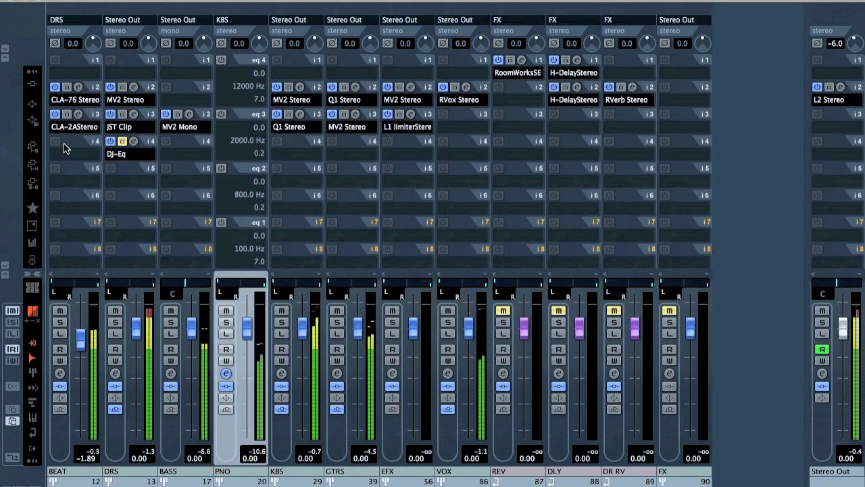
left_click(32, 86)
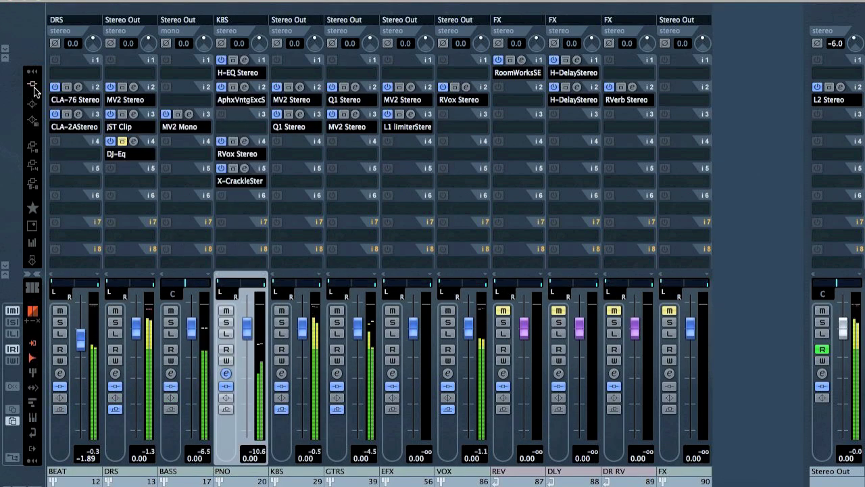
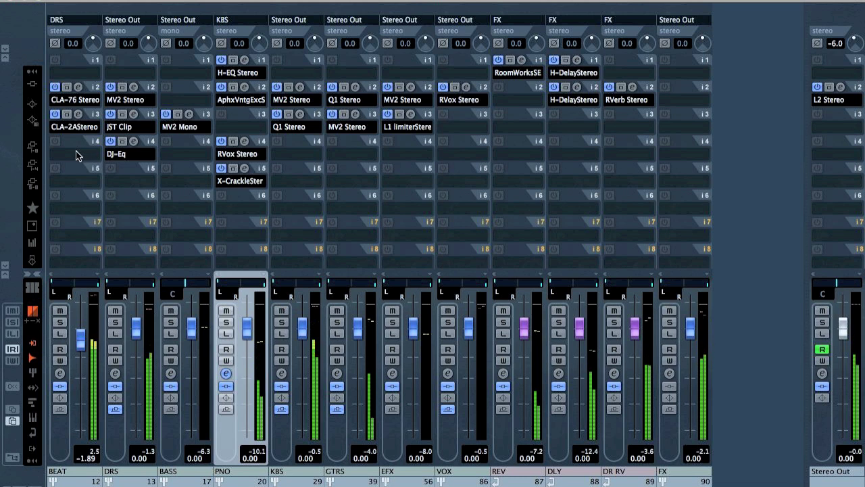
left_click(122, 141)
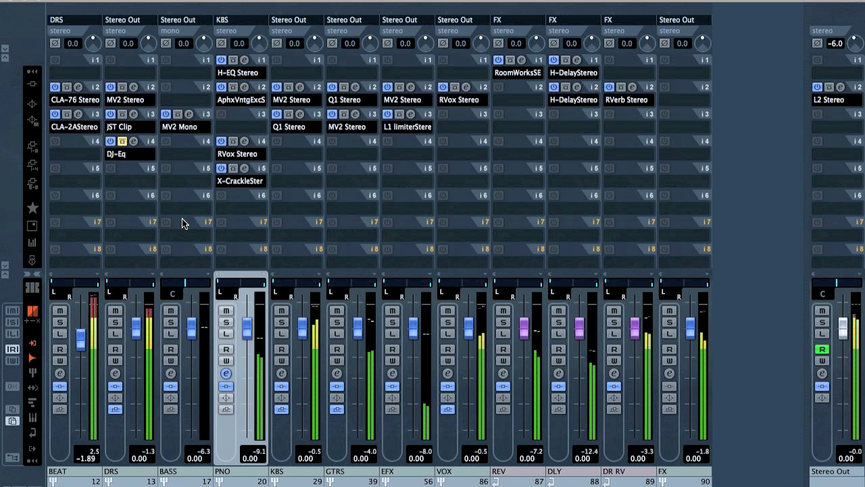
- Lower the PNO group's fader to -3.30
left_click_drag(247, 324, 246, 343)
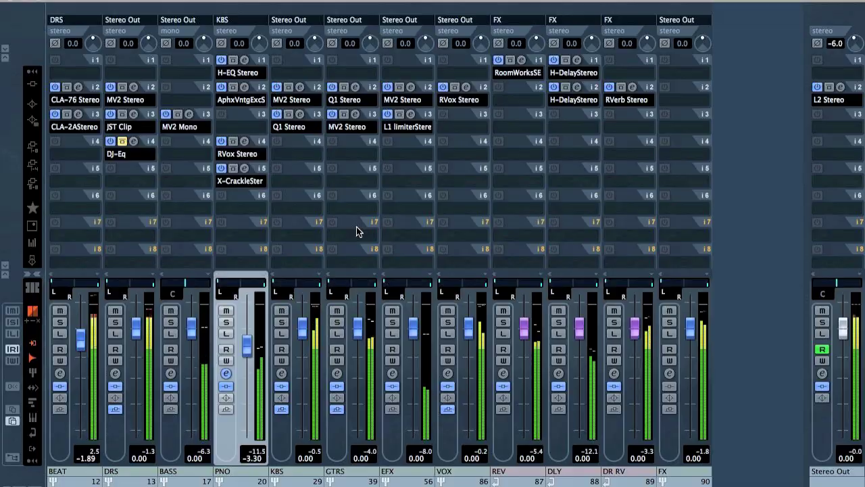
- Play the song from near its start in the project window and reset the PNO group's volume to 0.00
key("F3")
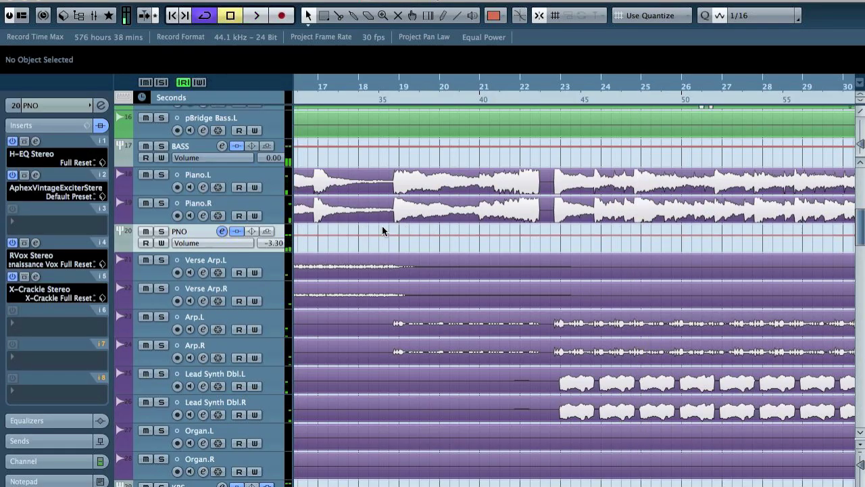
scroll(410, 243, "left", 10)
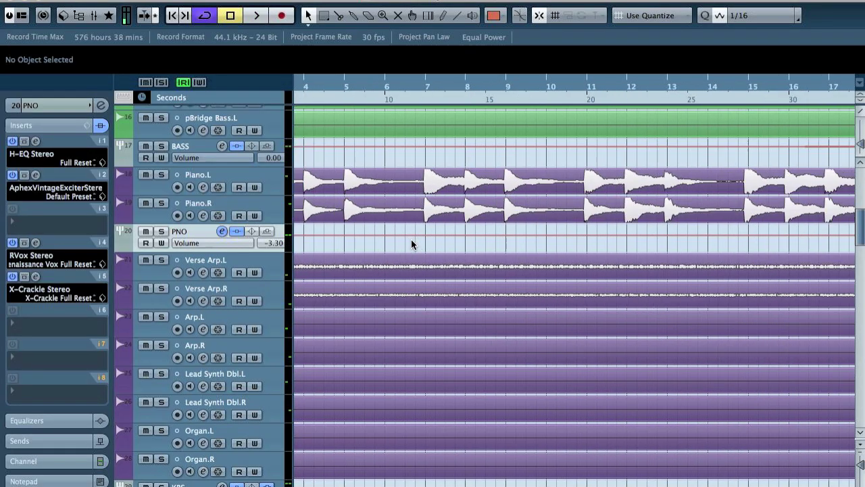
scroll(378, 158, "left", 3)
left_click(348, 87)
key("space")
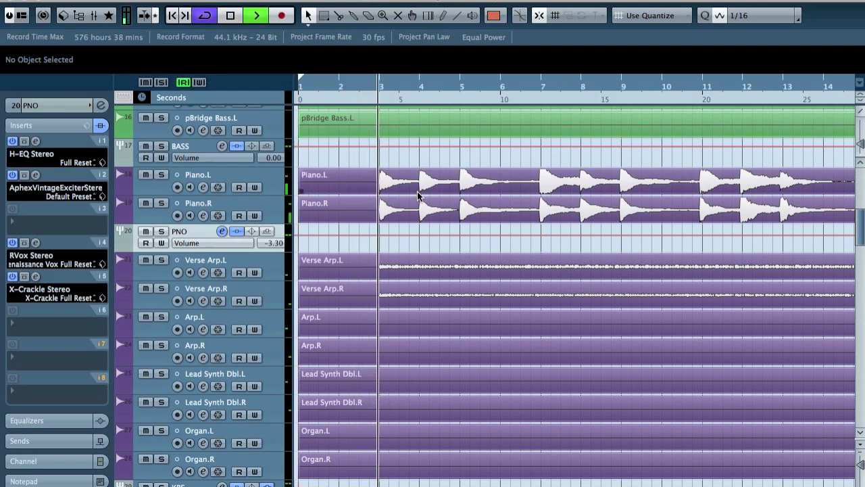
left_click(274, 243)
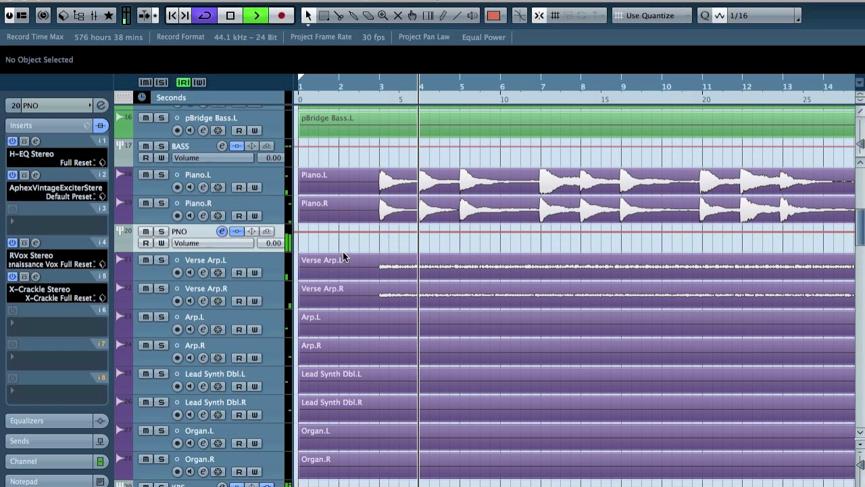
key("g")
key("g")
key("g")
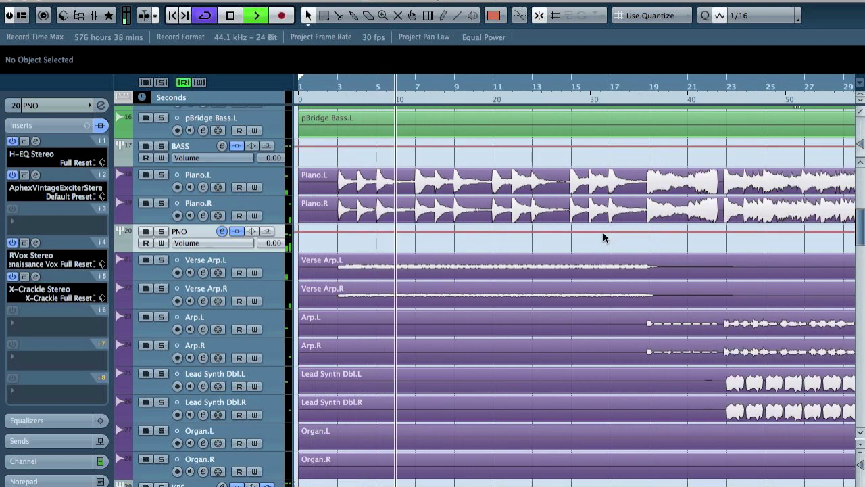
- Enable automation reading on the PNO group and ramp its volume down from bar 17 to -2.85 at 18.3.4.0
left_click(145, 243)
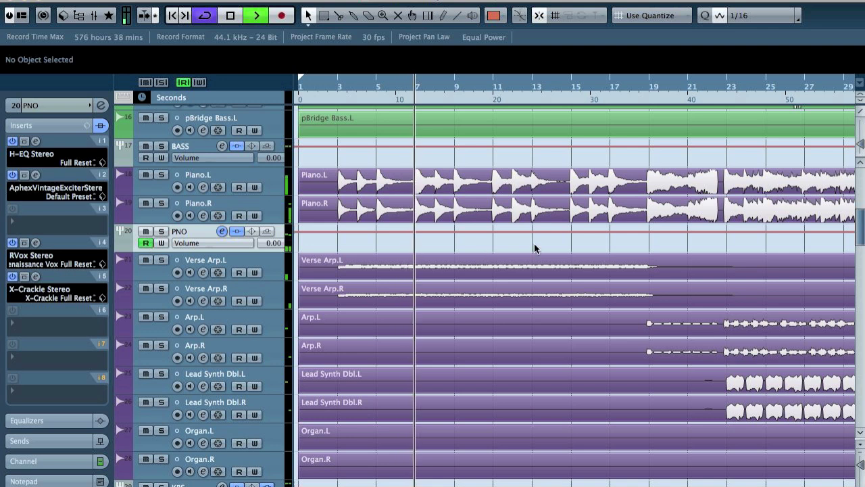
left_click_drag(619, 231, 643, 238)
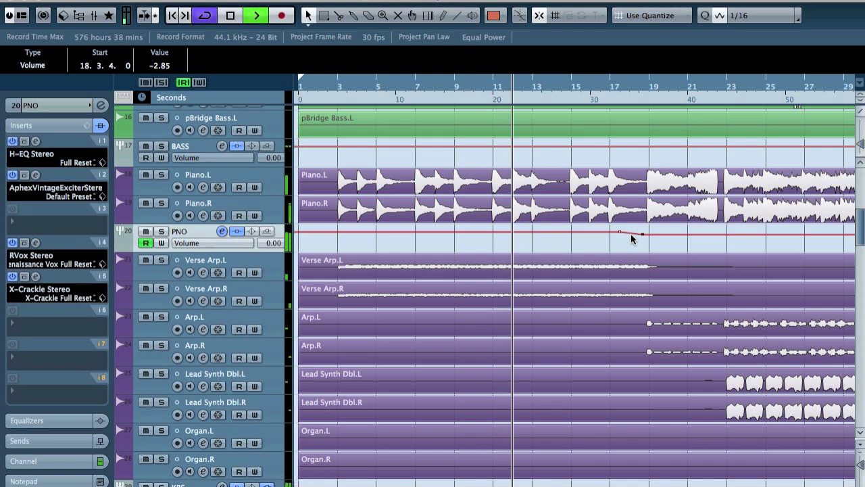
scroll(632, 238, "down", 15)
scroll(588, 300, "down", 10)
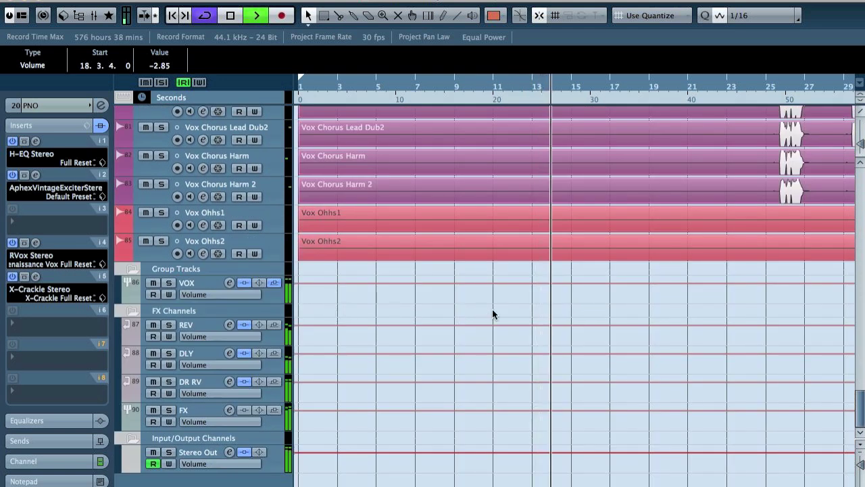
scroll(492, 309, "up", 18)
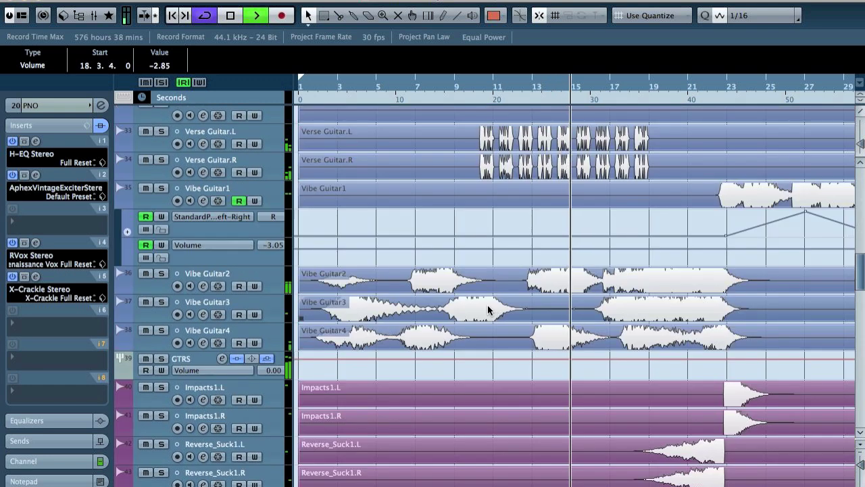
scroll(488, 310, "right", 5)
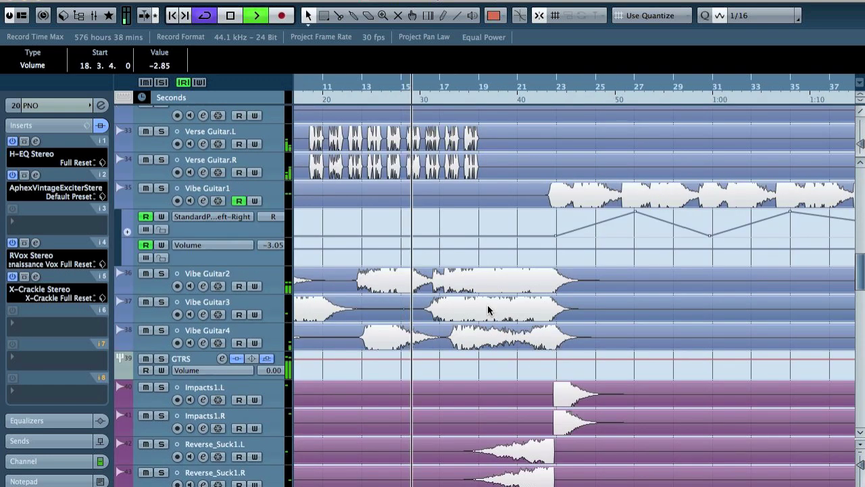
scroll(488, 309, "down", 3)
scroll(488, 309, "up", 3)
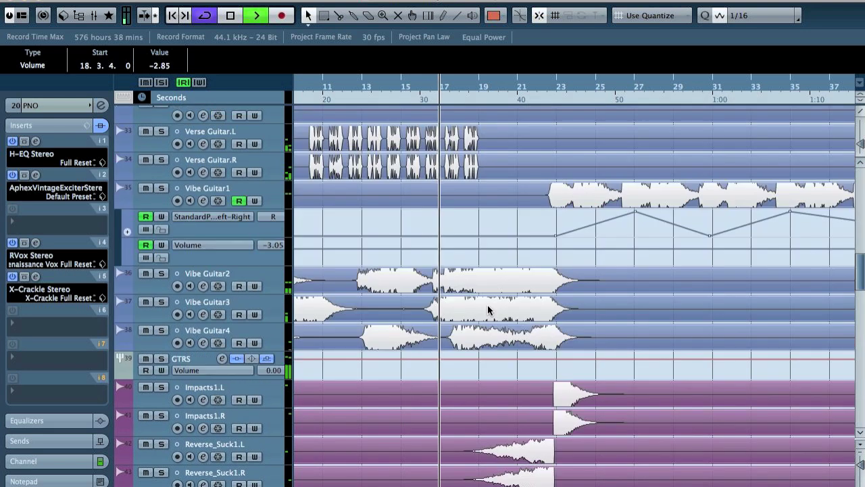
scroll(488, 309, "up", 8)
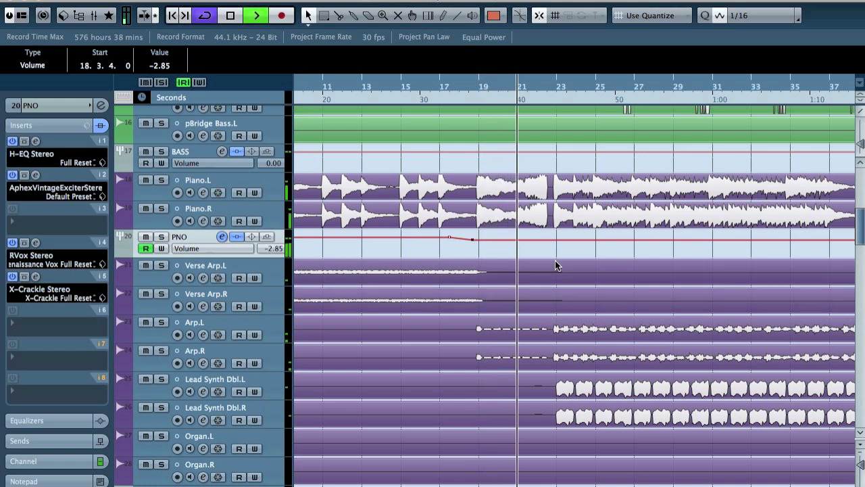
- Ramp the PNO group's volume automation back up before bar 39, with the end point at 38.3.3.35 set to 0.00
scroll(555, 265, "right", 5)
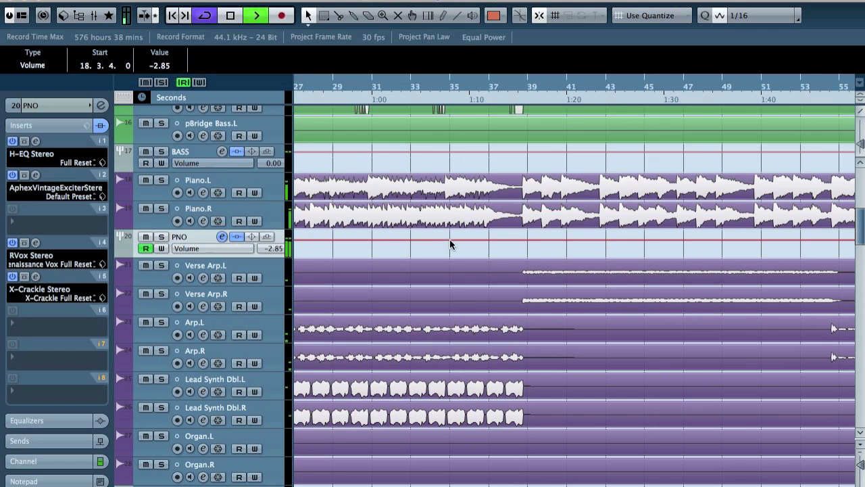
left_click_drag(494, 239, 520, 240)
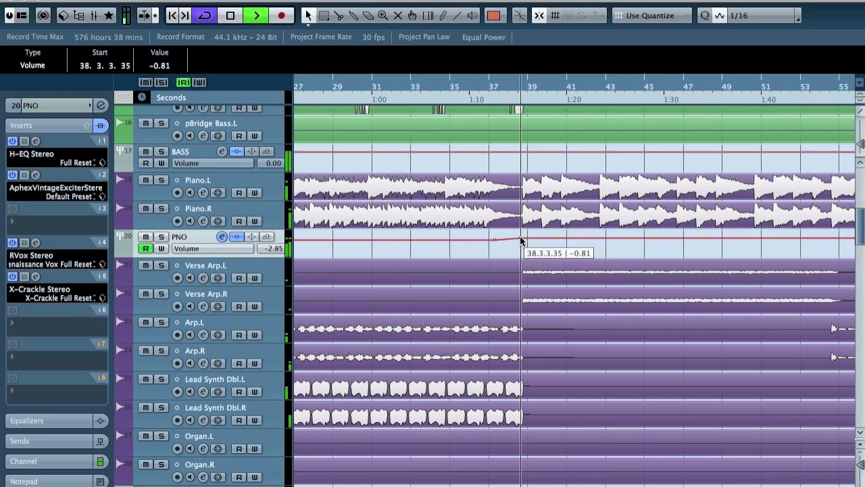
key("g")
key("g")
key("g")
key("g")
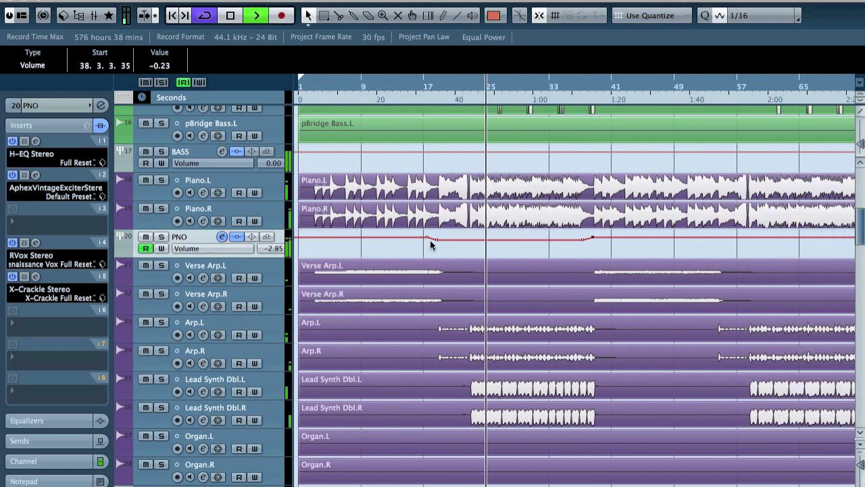
left_click(428, 240)
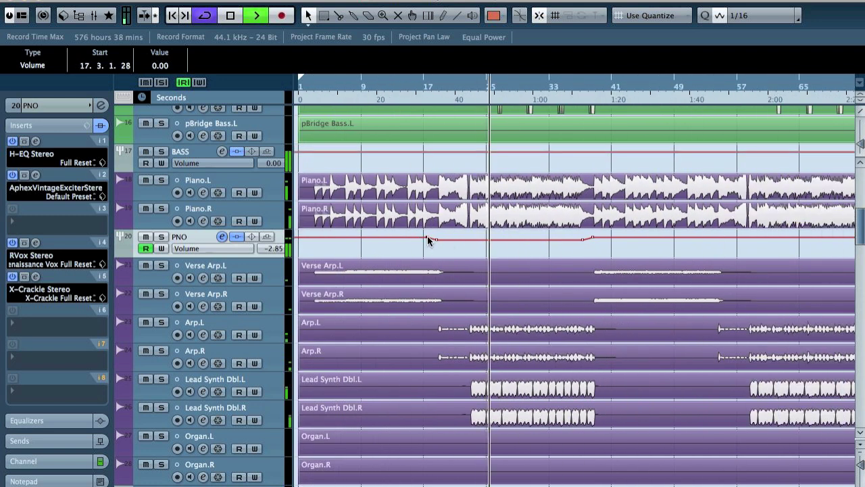
left_click(592, 240)
left_click_drag(592, 239, 593, 237)
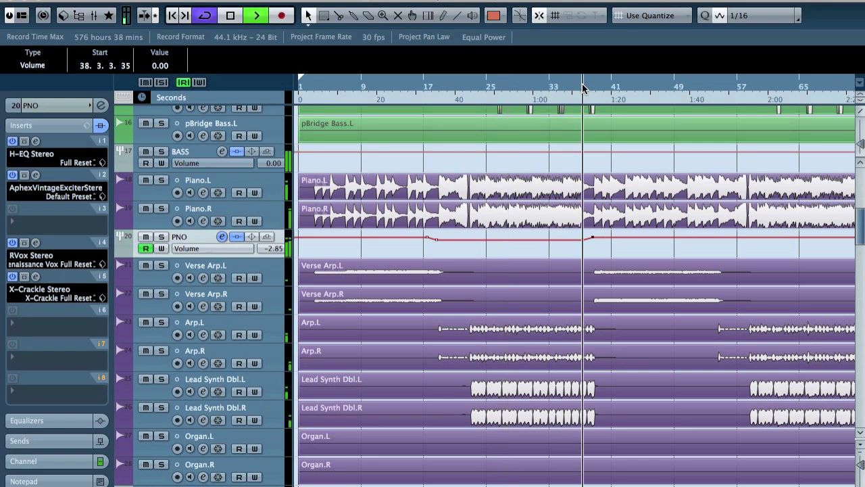
- Add two PNO volume automation points around bars 53 and 54, setting the one at 54.2.3.105 to -3.00
key("h")
key("h")
key("h")
key("h")
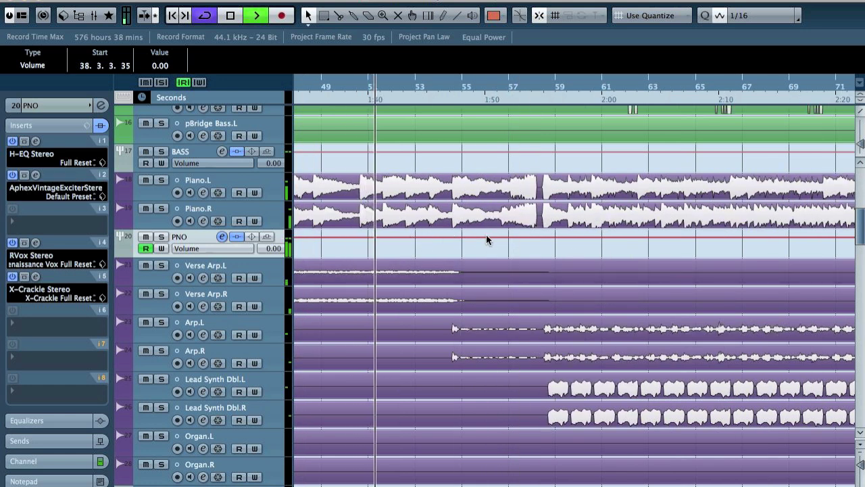
left_click(427, 236)
left_click(447, 237)
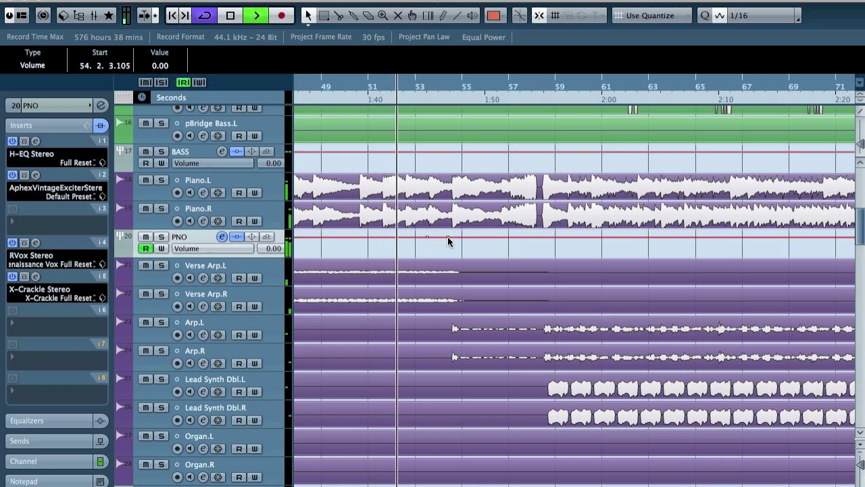
left_click(160, 65)
type("-3")
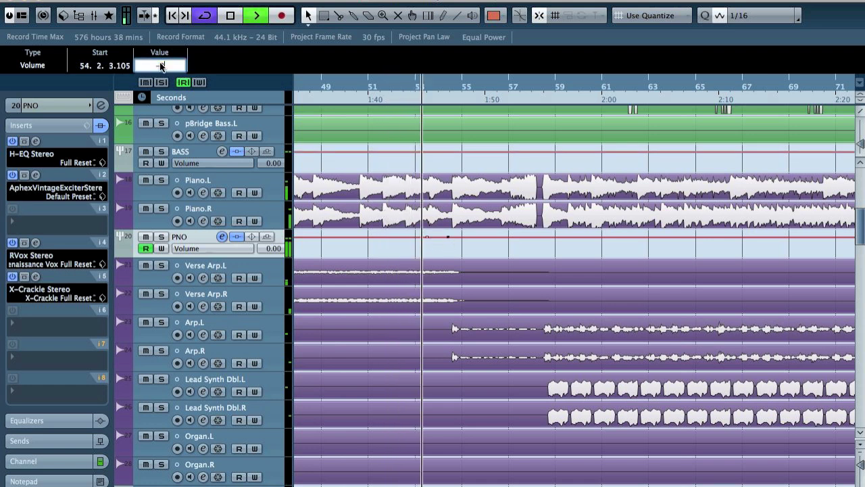
key("Return")
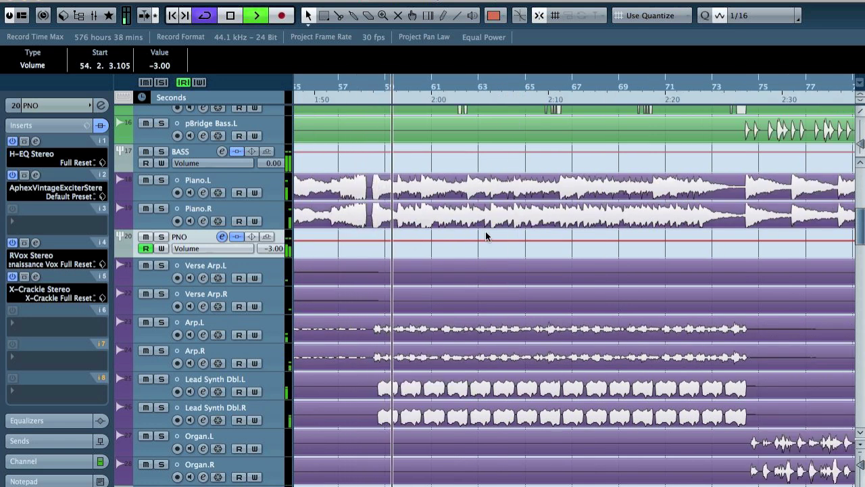
- Ramp the PNO volume automation from bar 73 up to 0.00 at 74.1.3.44, and play from just before the ramp
left_click(737, 240)
scroll(160, 65, "up", 3)
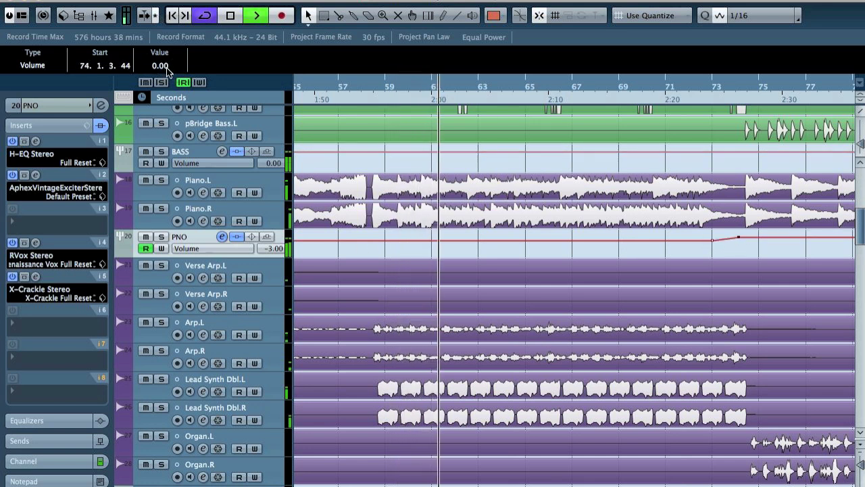
scroll(481, 212, "right", 4)
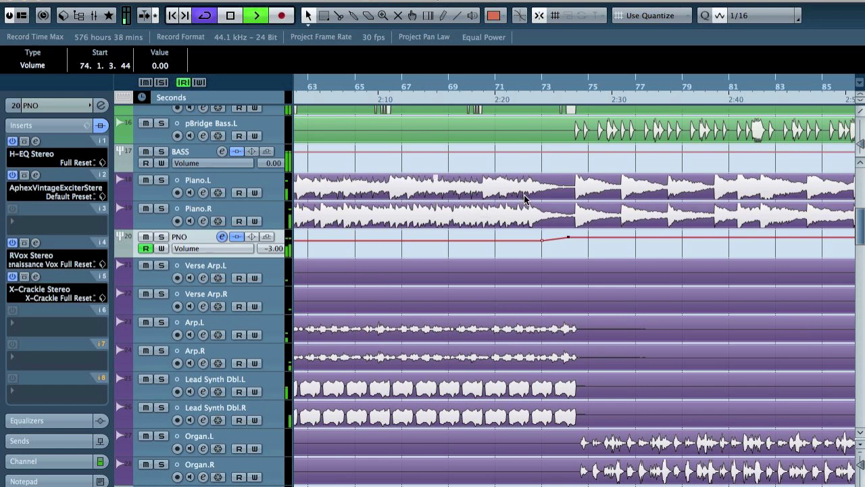
left_click(540, 88)
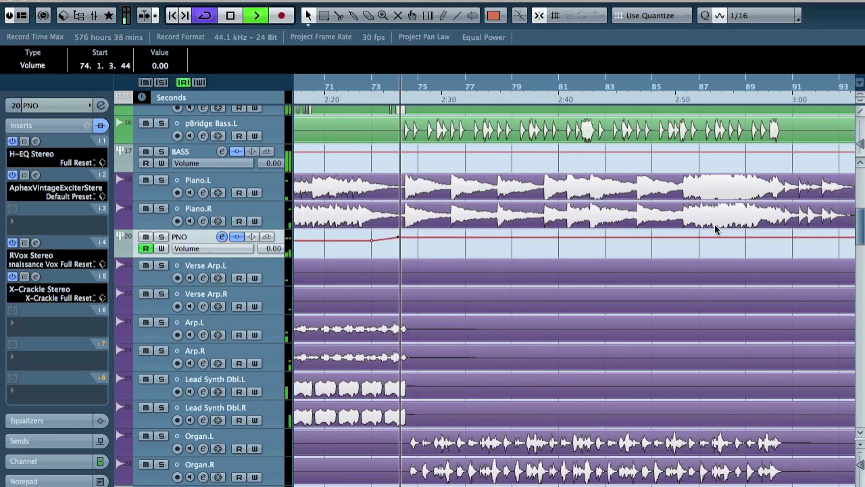
- Ramp the PNO volume automation down after bar 84, setting the end point at 86.1.1.114 to -3.00
left_click(643, 236)
left_click(677, 237)
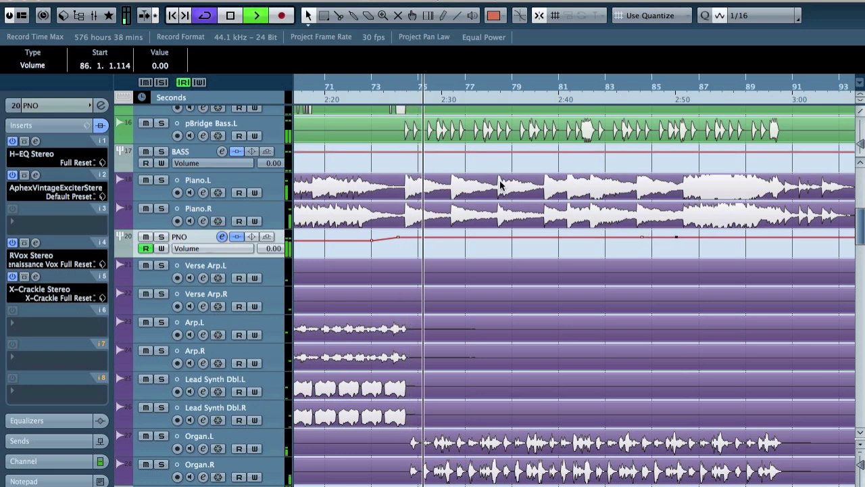
left_click(163, 66)
type("-3")
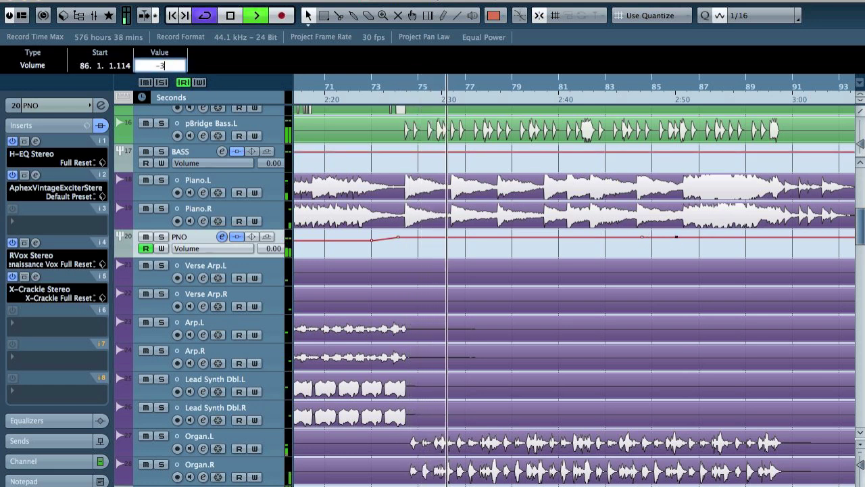
key("Return")
key("h")
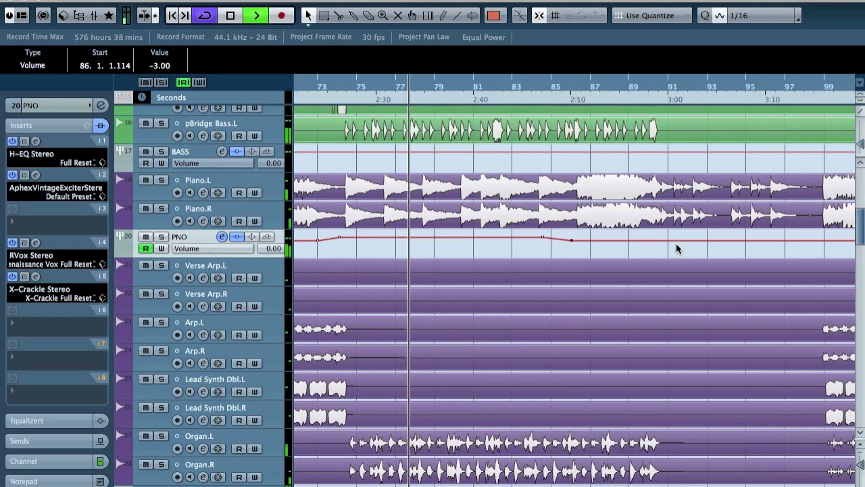
- Ramp the PNO volume automation back up from 89.2.1.101, with the end point at 90.3.3.5 set to 0.00
left_click(641, 240)
key("h")
key("h")
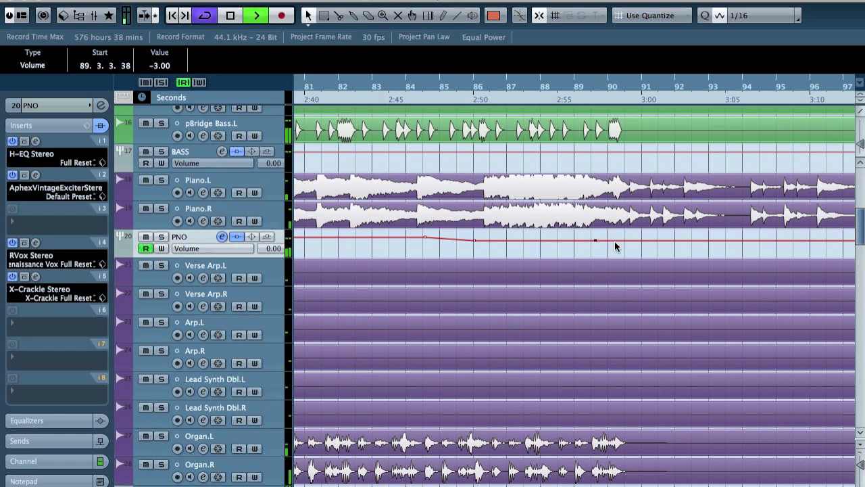
left_click(583, 241)
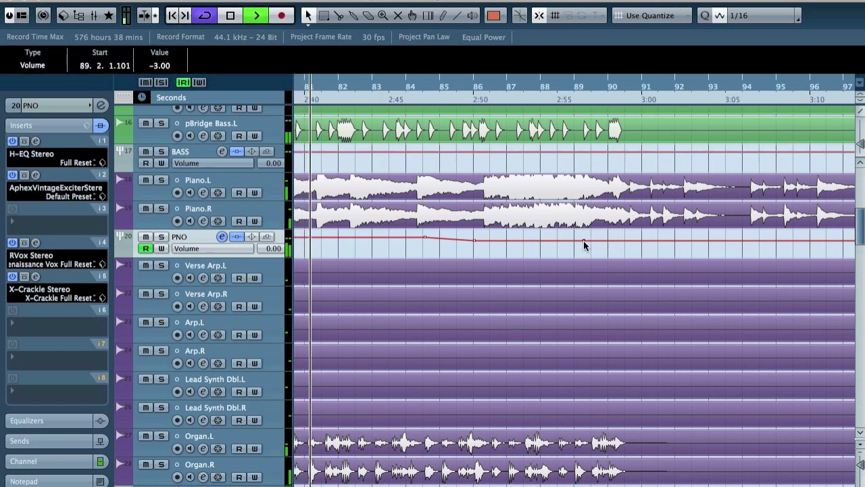
left_click(628, 240)
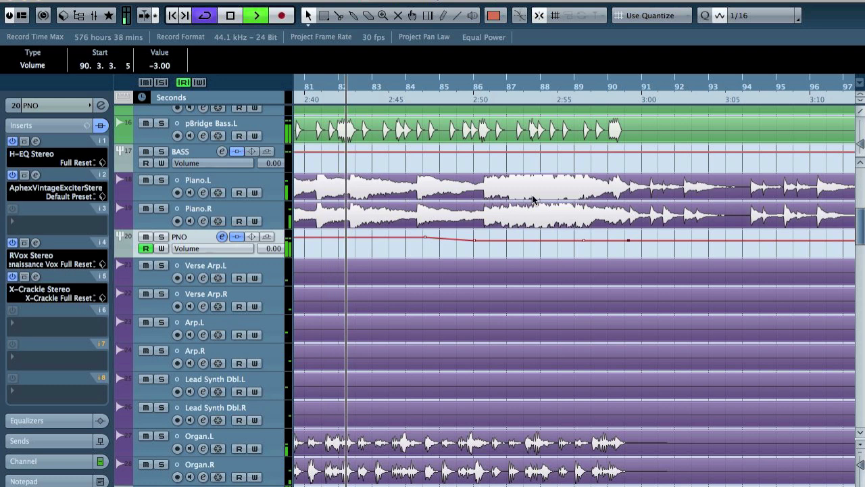
scroll(157, 66, "up", 3)
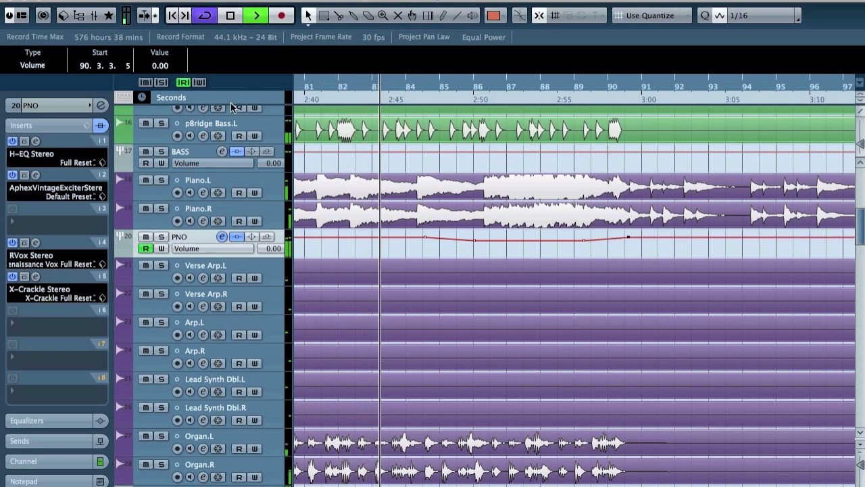
- Ramp the PNO volume automation down before bar 99, setting the end point at 98.4.4.5 to -3.00
scroll(485, 196, "right", 5)
left_click(517, 237)
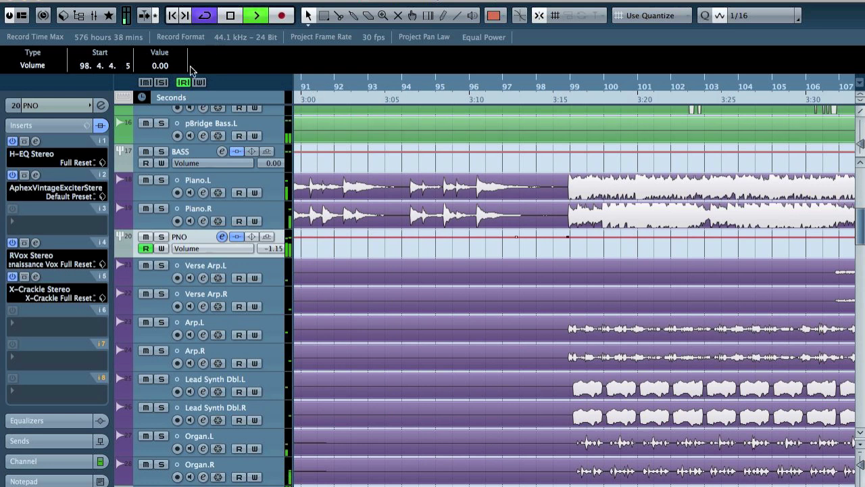
type("-3")
key("Return")
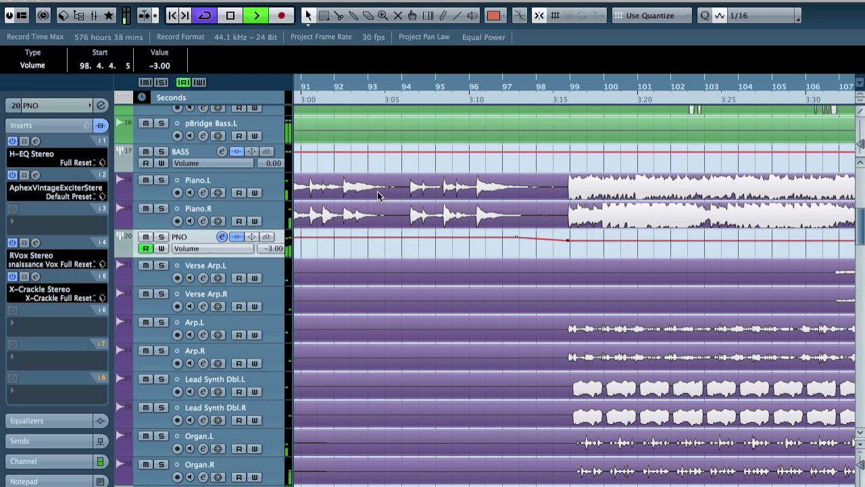
- Review the PNO volume ramps across the song during playback, from the bridge through the final section after bar 99
left_click(480, 249)
key("g")
key("g")
key("g")
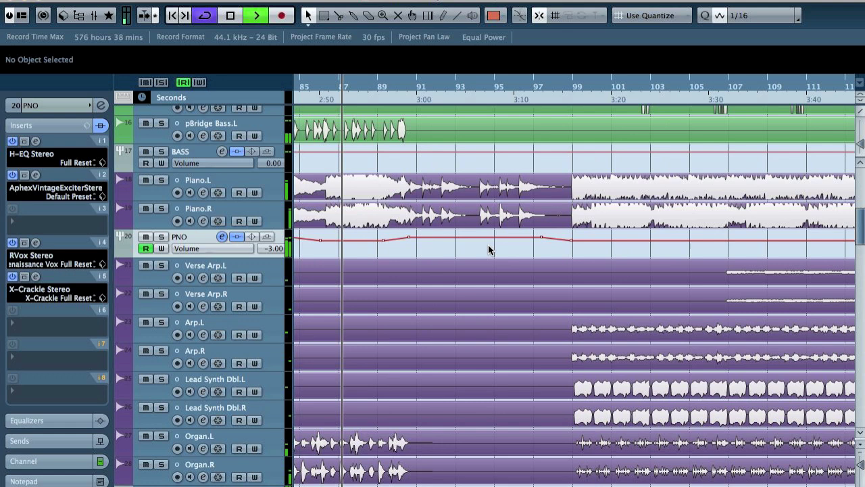
key("g")
key("g")
key("g")
key("g")
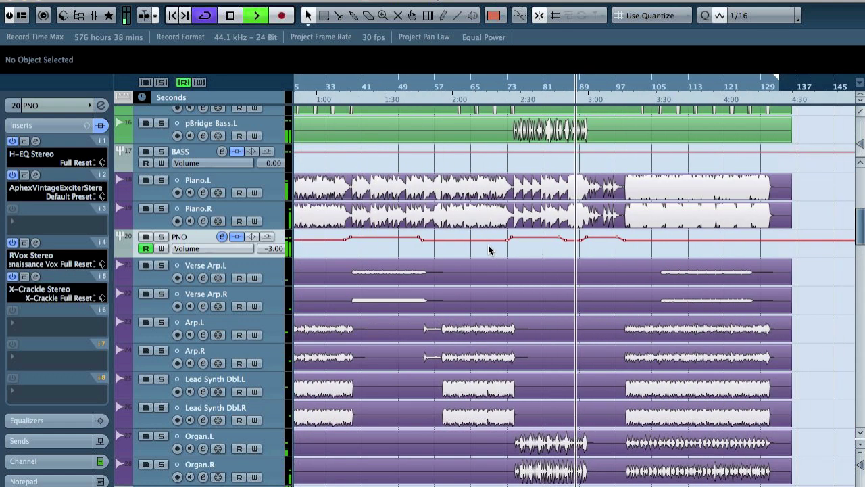
key("h")
key("h")
key("h")
key("h")
key("h")
key("h")
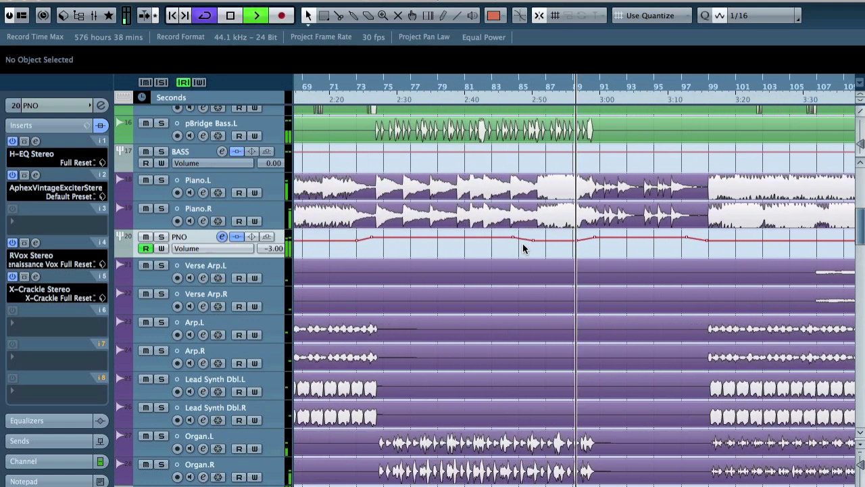
key("h")
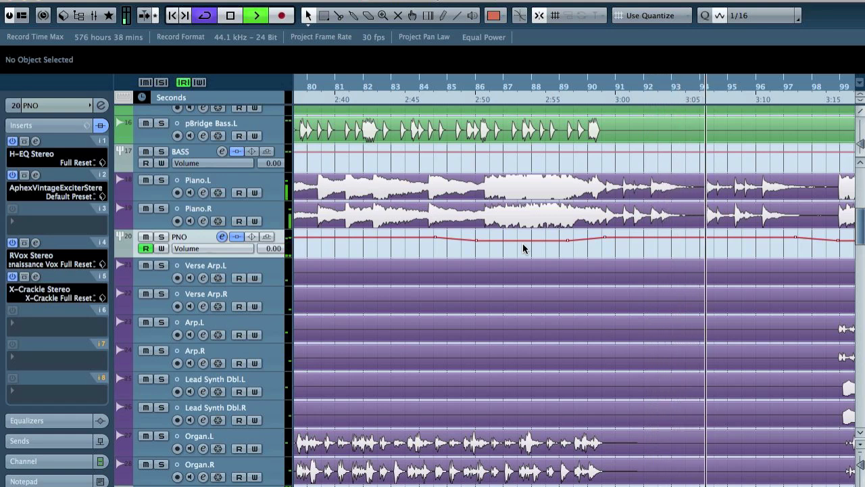
key("g")
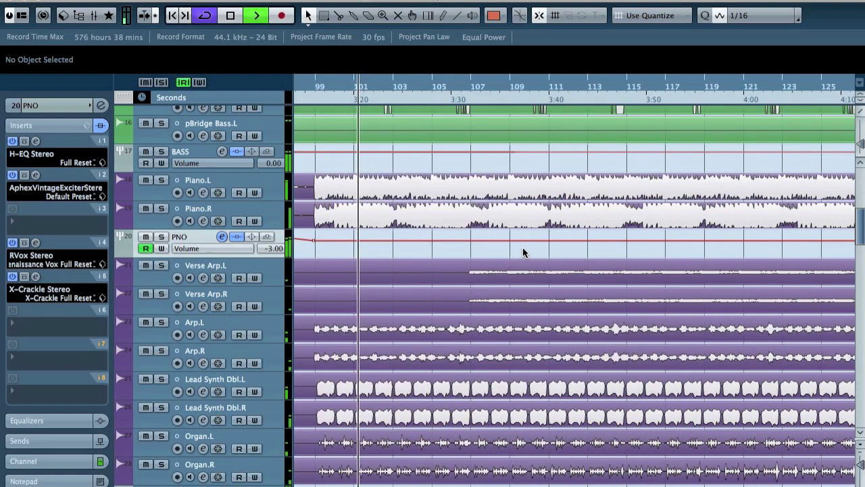
key("g")
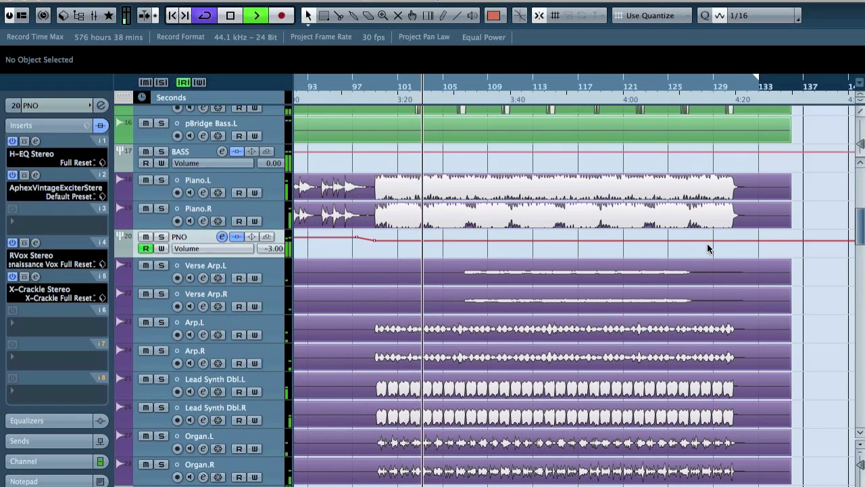
- Play the song's ending from about bar 128 and check the tracks for lingering tails, finishing with playback stopped
left_click(705, 99)
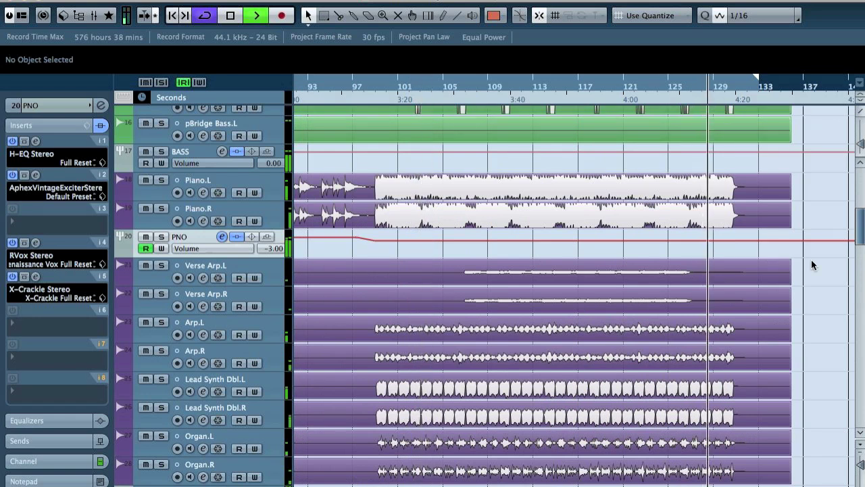
key("h")
key("h")
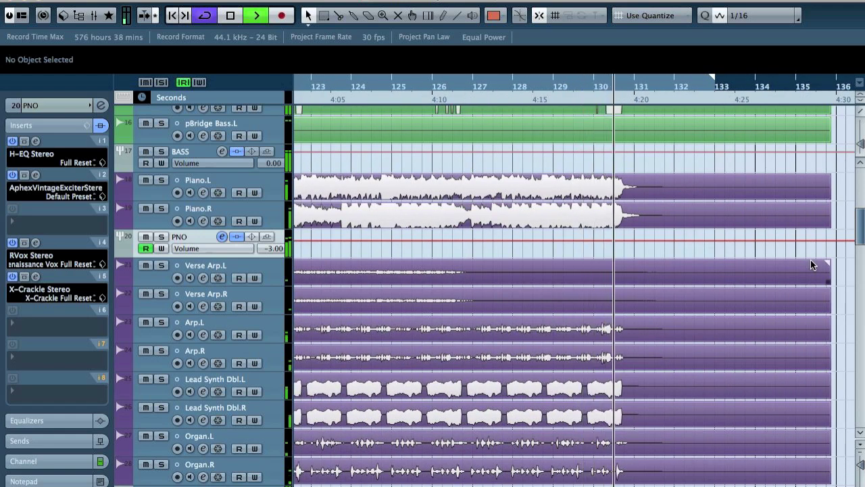
scroll(810, 260, "down", 20)
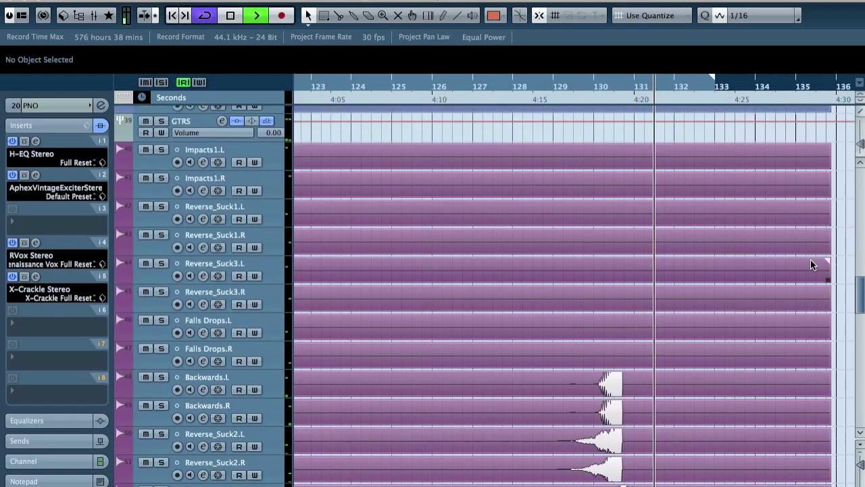
scroll(810, 264, "down", 5)
key("space")
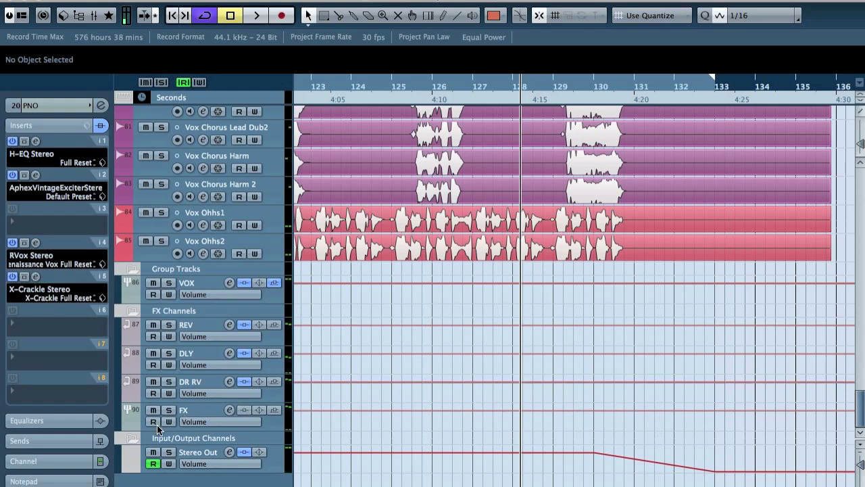
- Enable automation reading on the FX group, fade its volume from bar 130 to -oo at 131.2.4.100, and play back the ending
left_click(614, 409)
left_click(669, 433)
left_click_drag(670, 436, 652, 439)
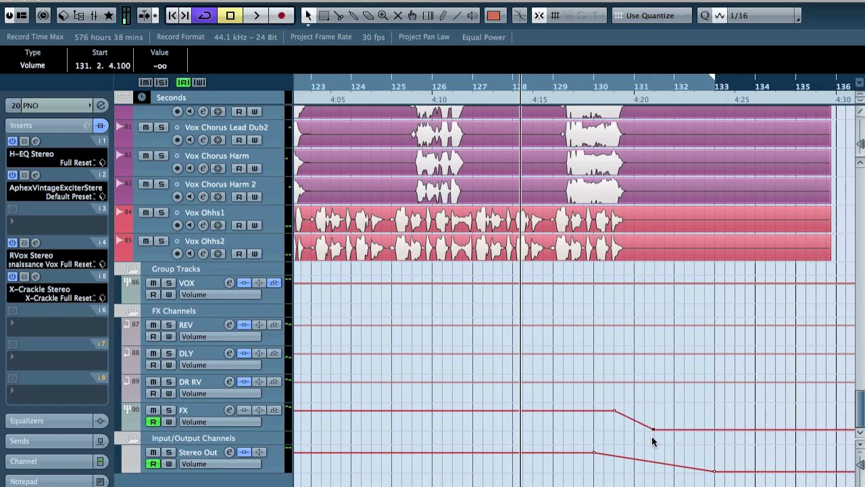
key("space")
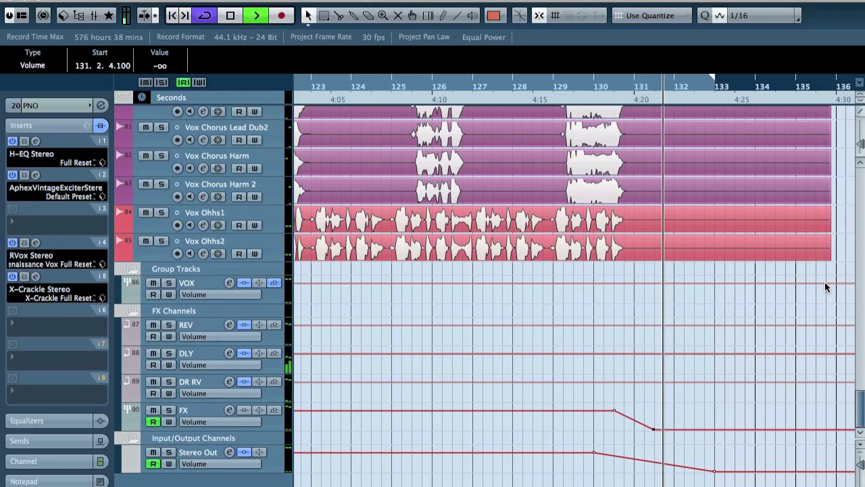
key("space")
- Try enabling automation reading on the DRS group and fading its volume from bar 130 to -oo at 132.1.1.0
scroll(714, 336, "up", 15)
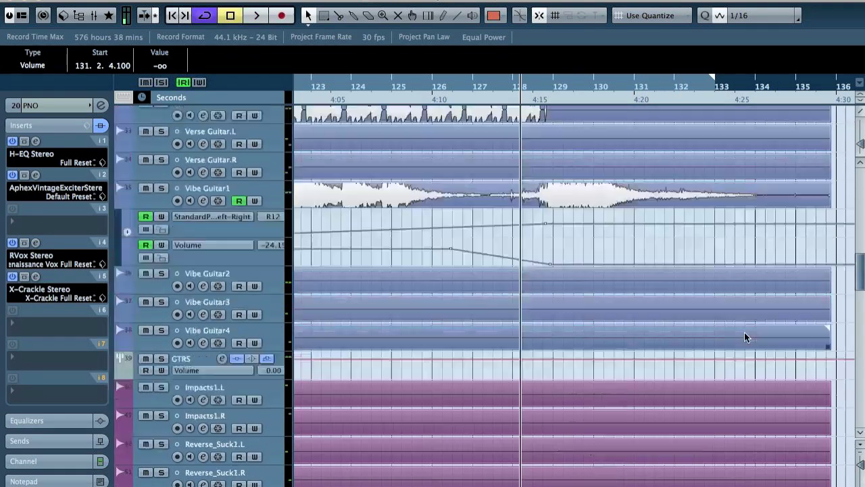
scroll(744, 336, "up", 8)
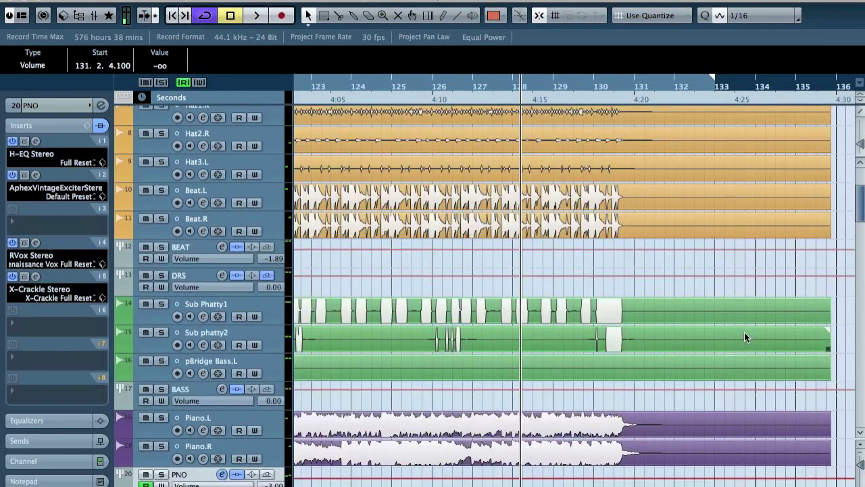
left_click(616, 277)
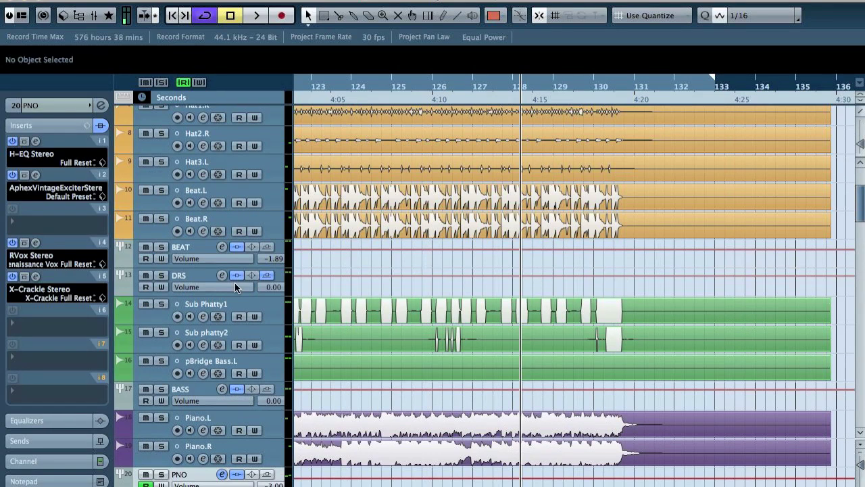
left_click(145, 287)
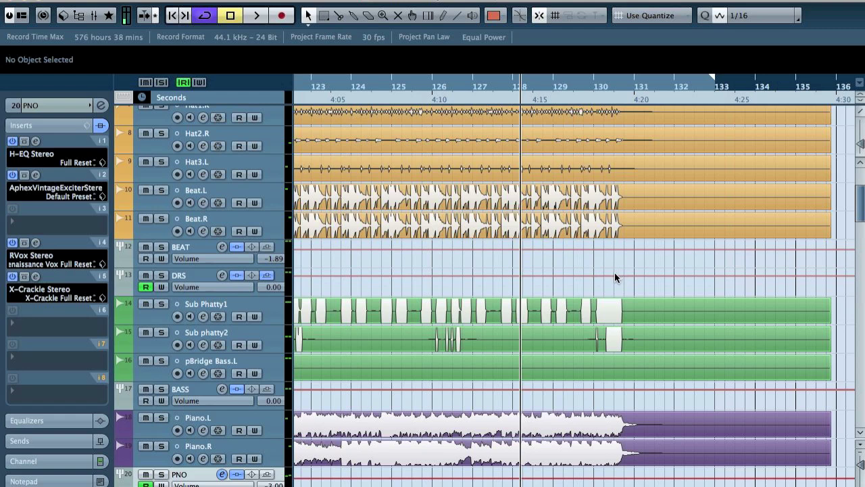
left_click(614, 273)
left_click_drag(671, 275, 673, 296)
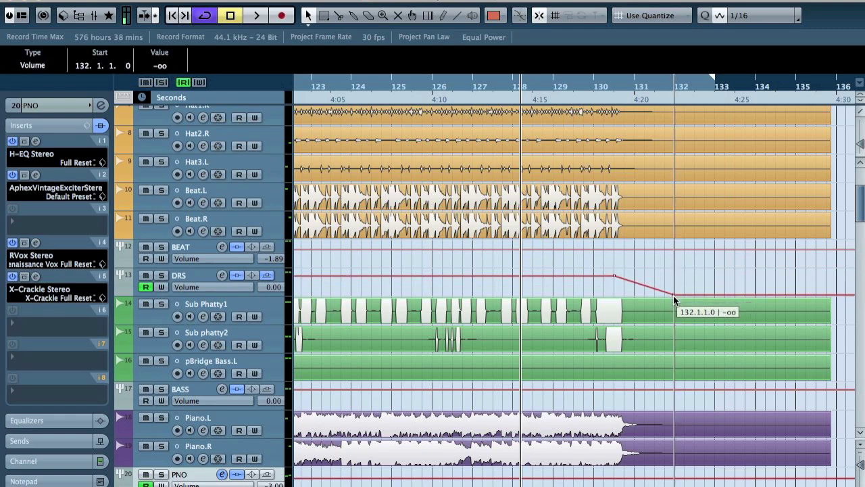
- Audition the DRS fade, try shortening it to end at 131.1.2.0, play it again, and delete the fade's end point
key("space")
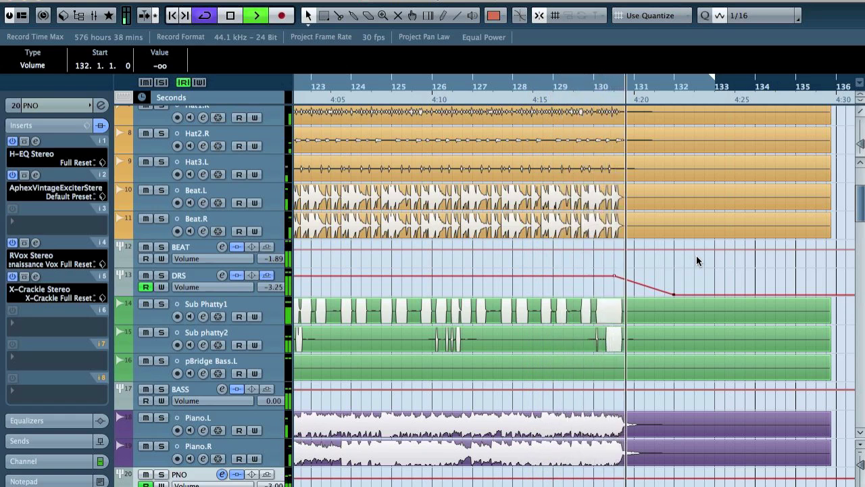
key("space")
left_click_drag(653, 295, 635, 298)
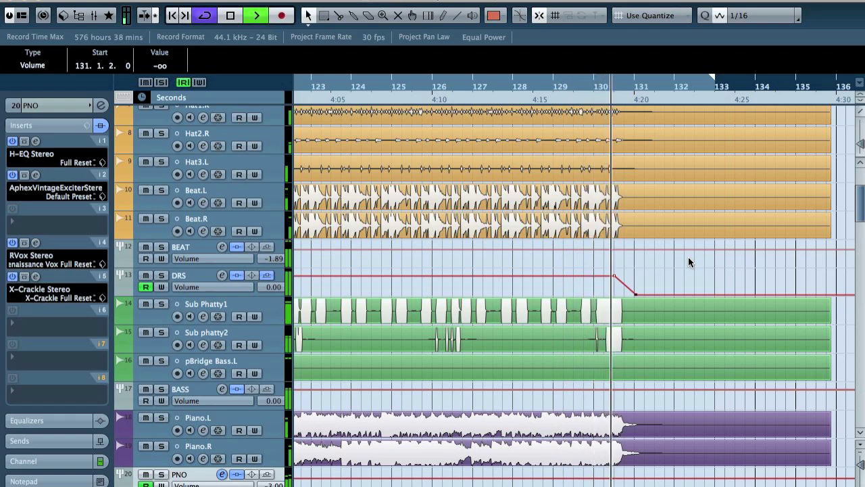
key("space")
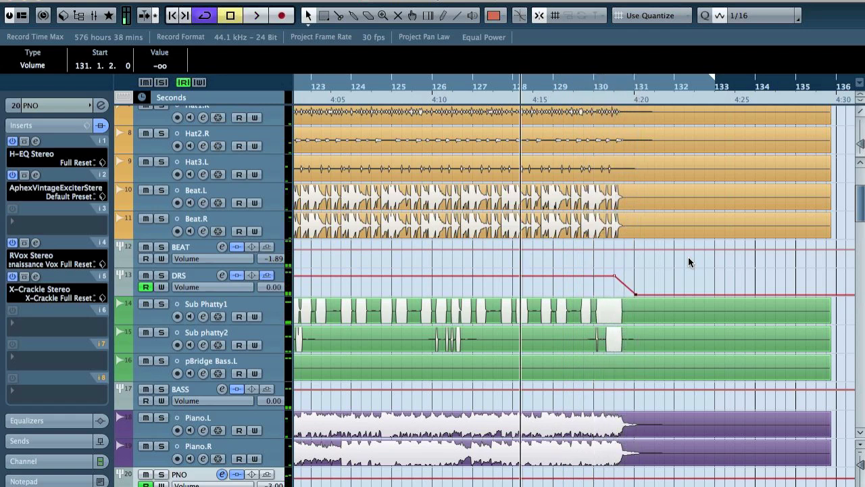
key("Delete")
- Select the Crash Fx tracks, enable EFX group automation reading, fade its volume from bar 130 to -oo at 131.3.1.0, and audition the ending
scroll(688, 258, "down", 5)
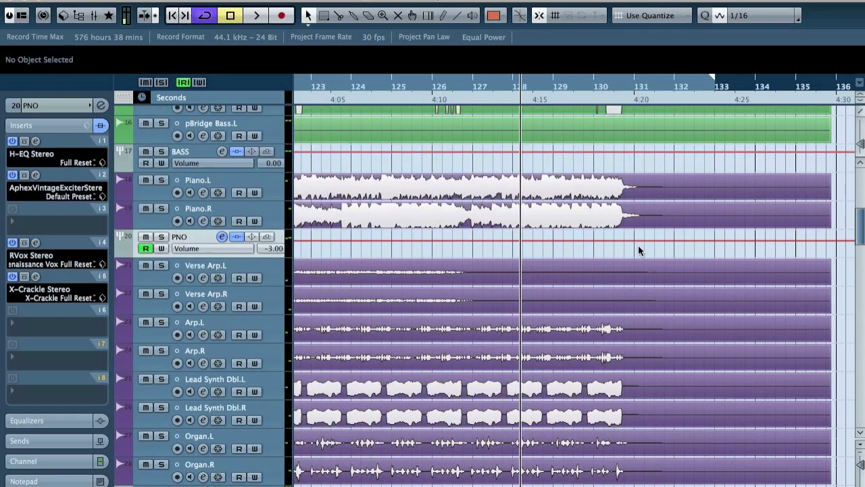
scroll(639, 249, "down", 8)
scroll(639, 248, "down", 8)
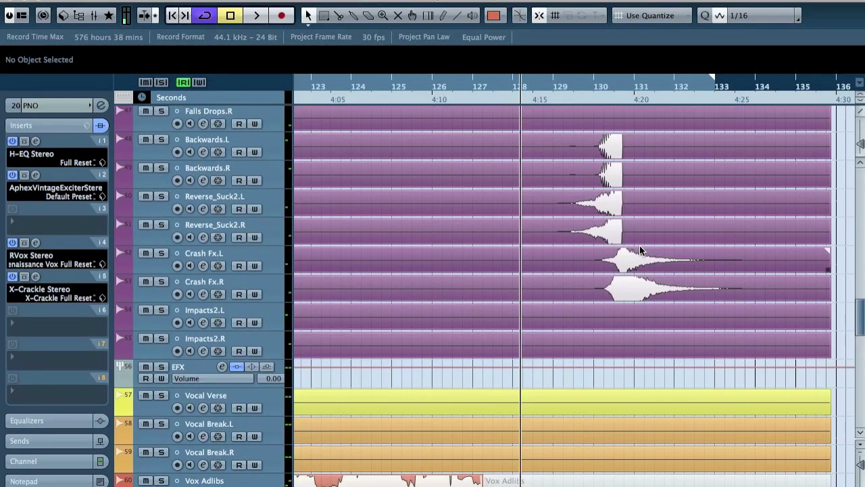
left_click(209, 283)
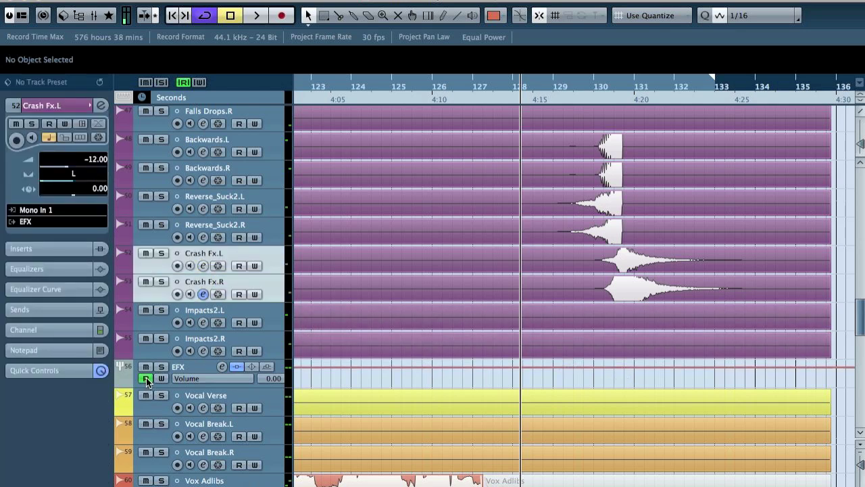
left_click(619, 366)
left_click_drag(660, 367, 656, 394)
key("space")
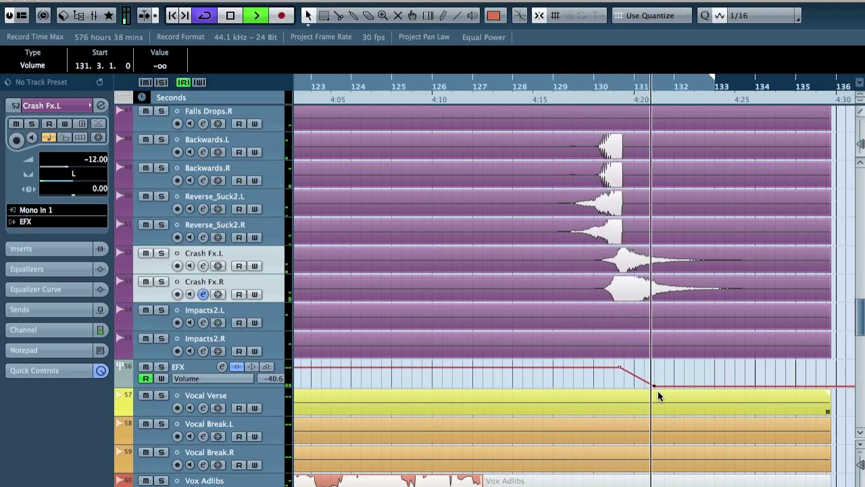
key("space")
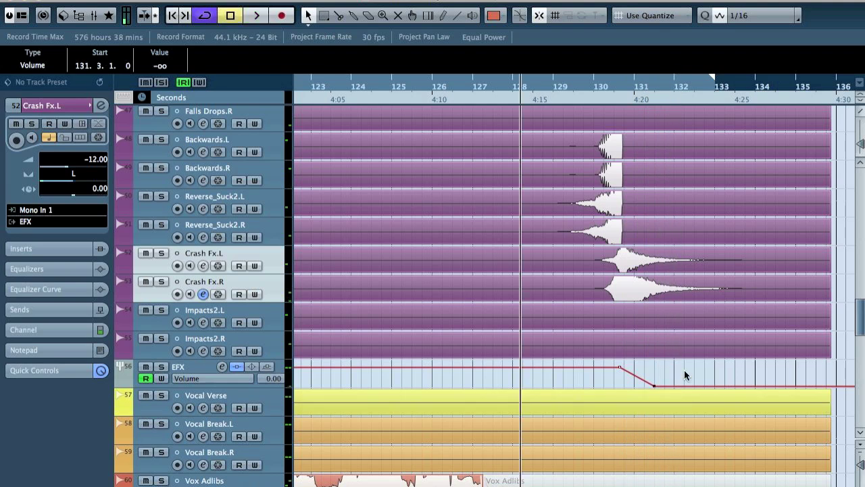
scroll(676, 372, "down", 2)
scroll(677, 373, "down", 3)
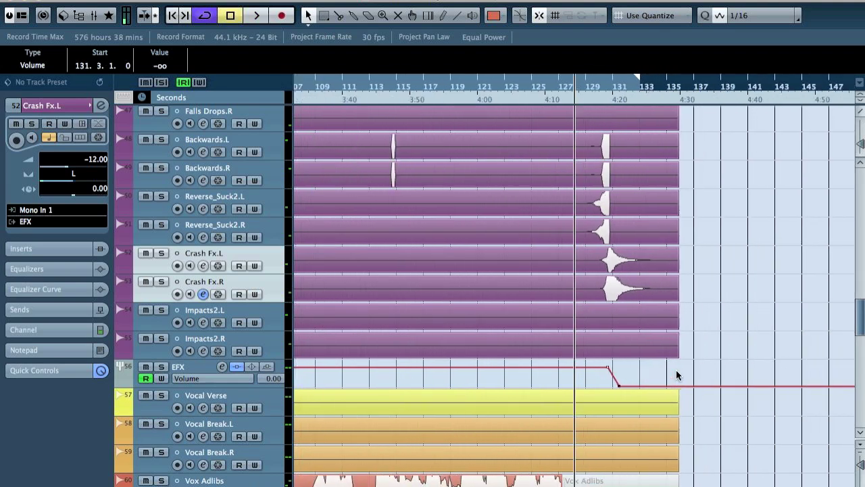
- Add a short Stereo Out volume fade-in from -oo at 1.1.1.0 to 0.00 at 1.1.1.43
left_click(791, 347)
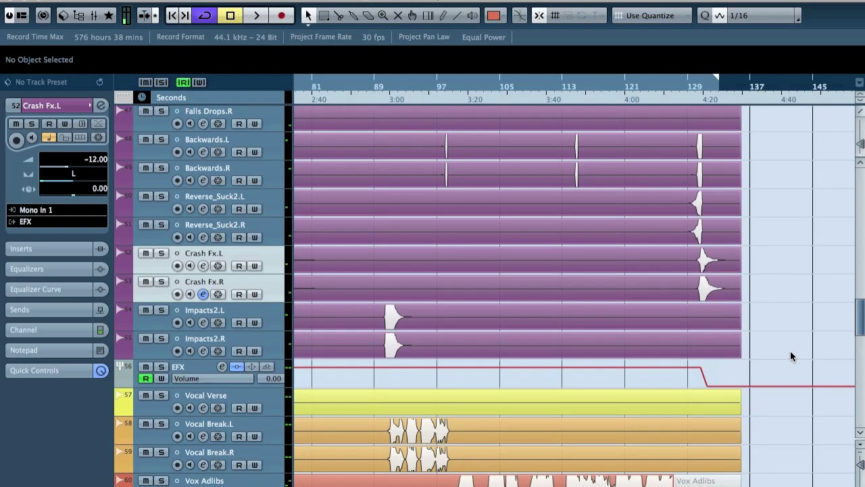
scroll(610, 405, "up", 15)
scroll(611, 405, "left", 10)
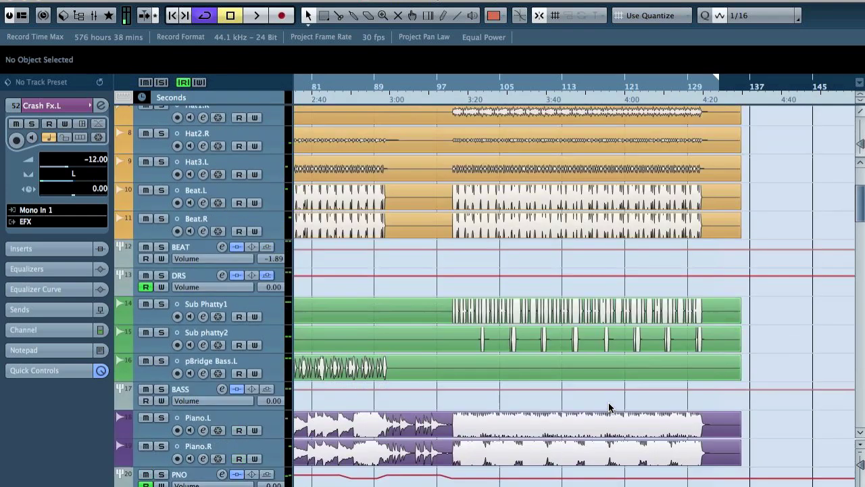
scroll(610, 406, "down", 15)
scroll(608, 402, "up", 2)
scroll(567, 412, "down", 10)
scroll(439, 433, "up", 10)
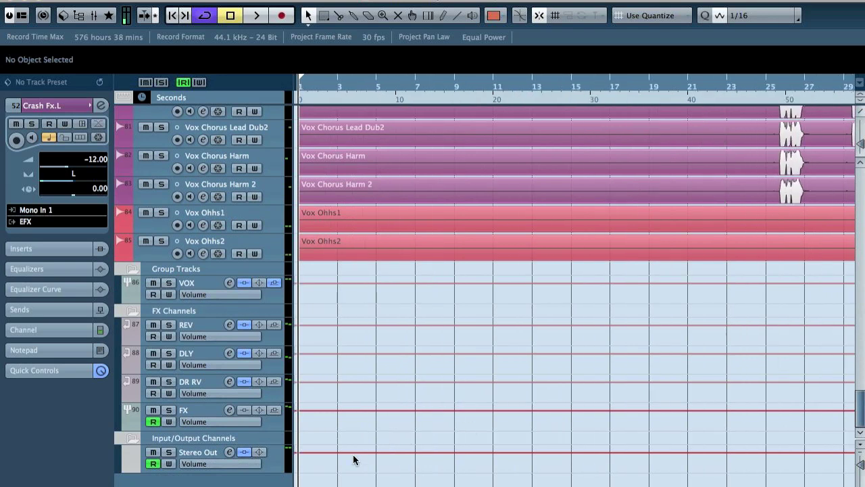
scroll(320, 460, "up", 4)
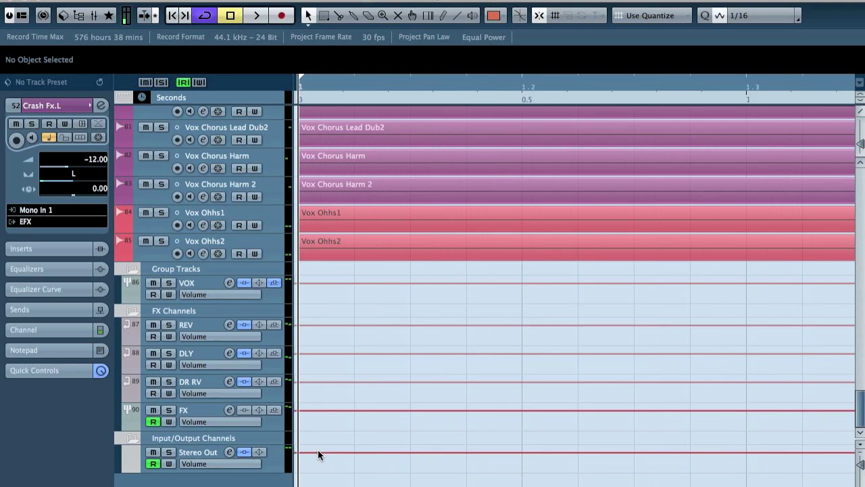
left_click(318, 452)
left_click(300, 472)
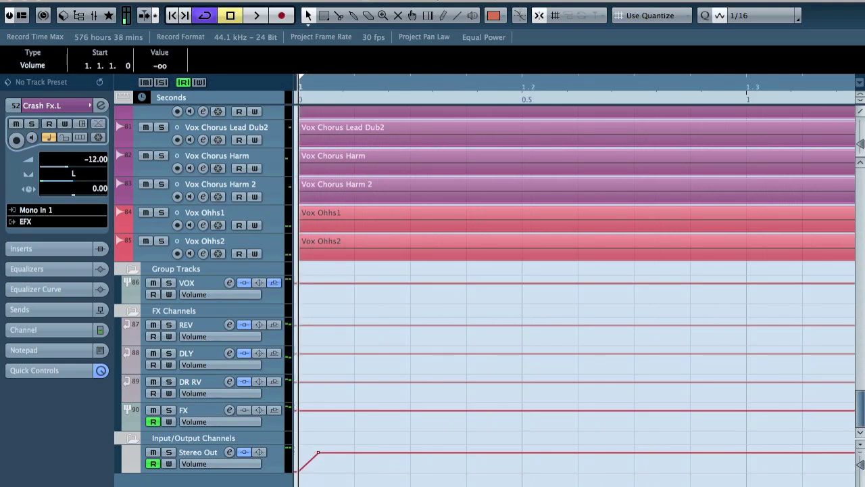
left_click(319, 451)
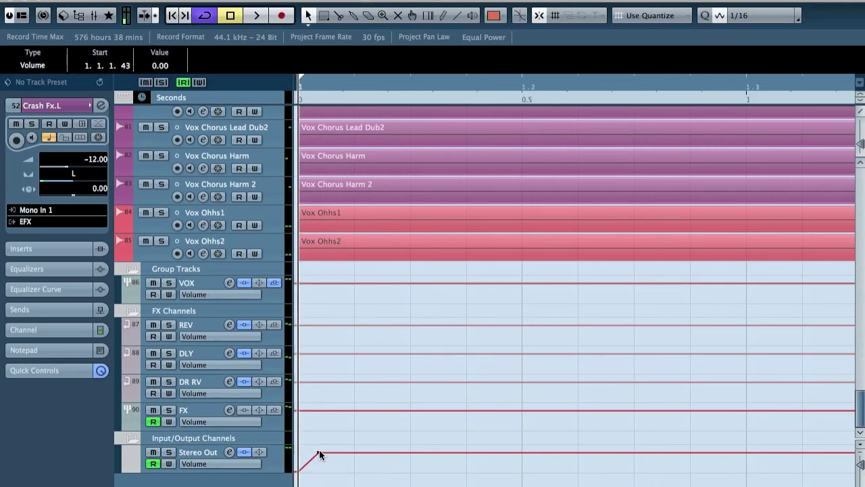
- Play back the start of the song to check the Stereo Out fade-in
key("g")
key("g")
key("space")
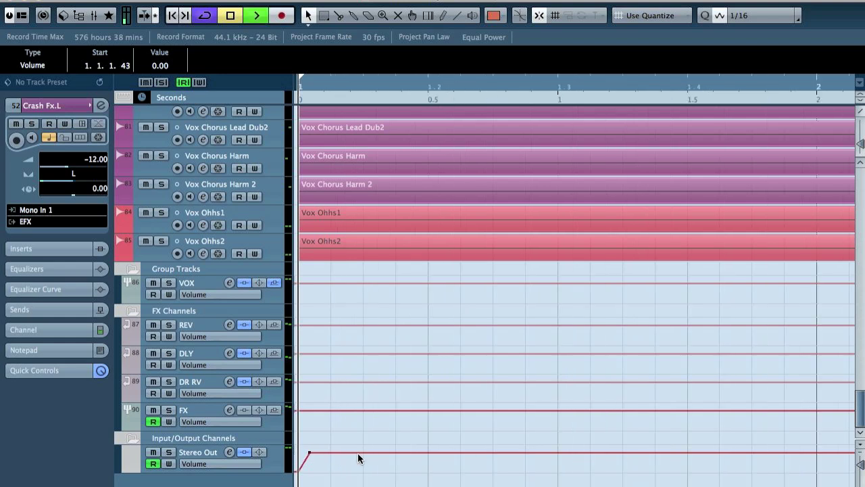
key("g")
key("g")
key("g")
key("space")
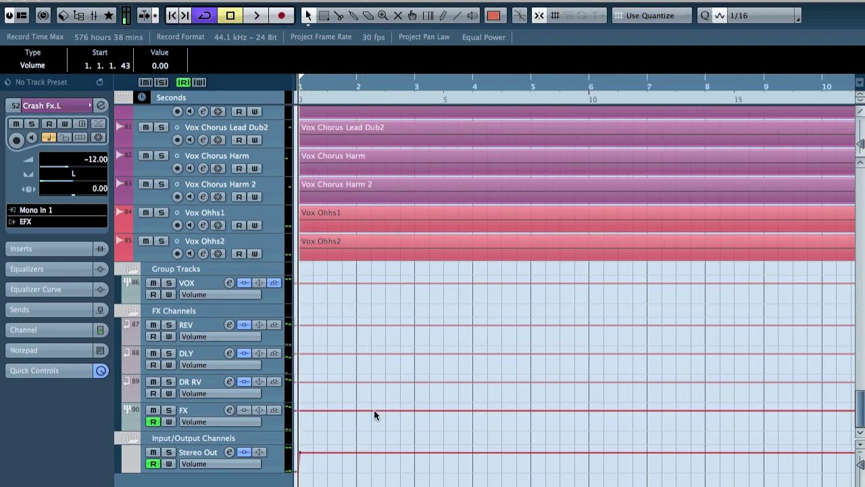
- Locate bar 2 where the vibe guitars enter, start the Stereo Out rise there from -oo, and delete the volume point at 1.1.1.43
key("g")
scroll(374, 409, "up", 20)
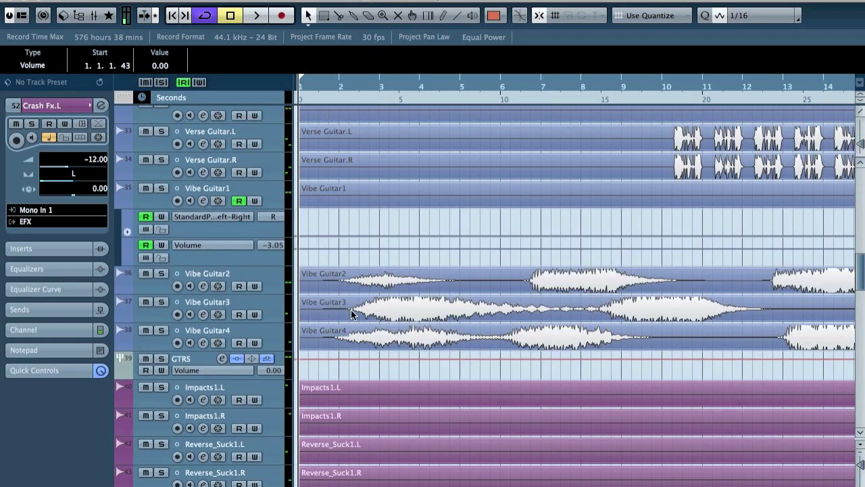
left_click_drag(324, 92, 348, 108)
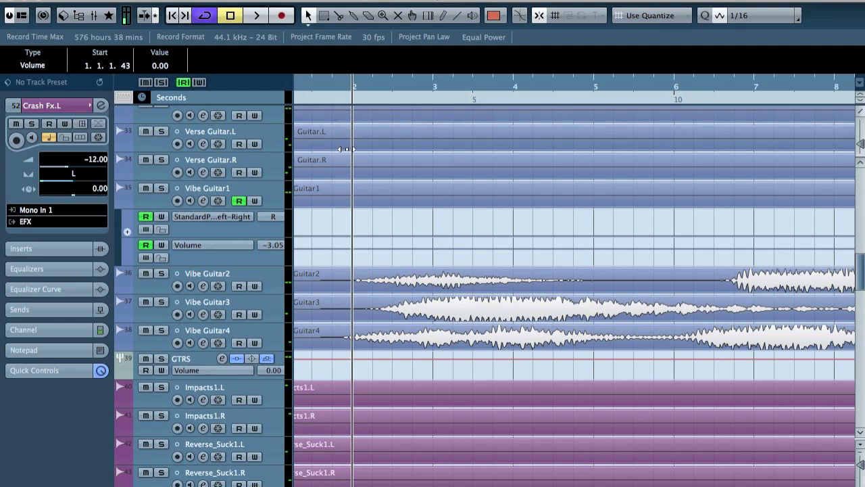
scroll(355, 271, "down", 15)
scroll(355, 266, "down", 10)
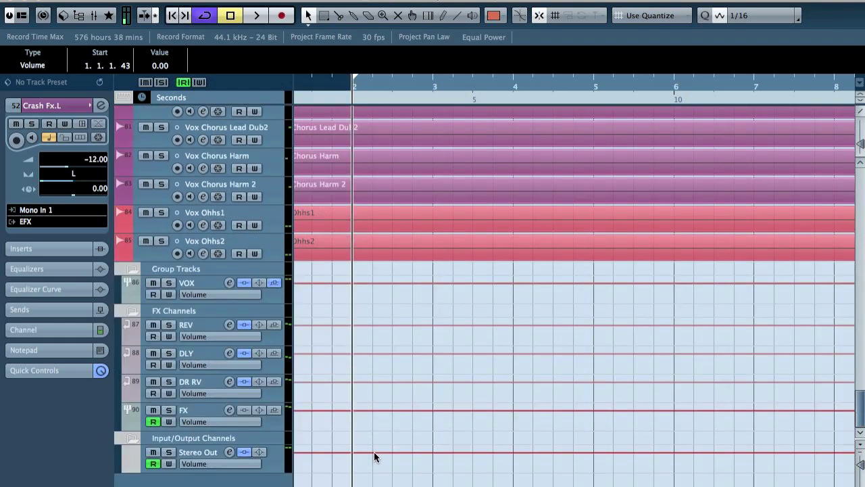
left_click_drag(352, 452, 352, 471)
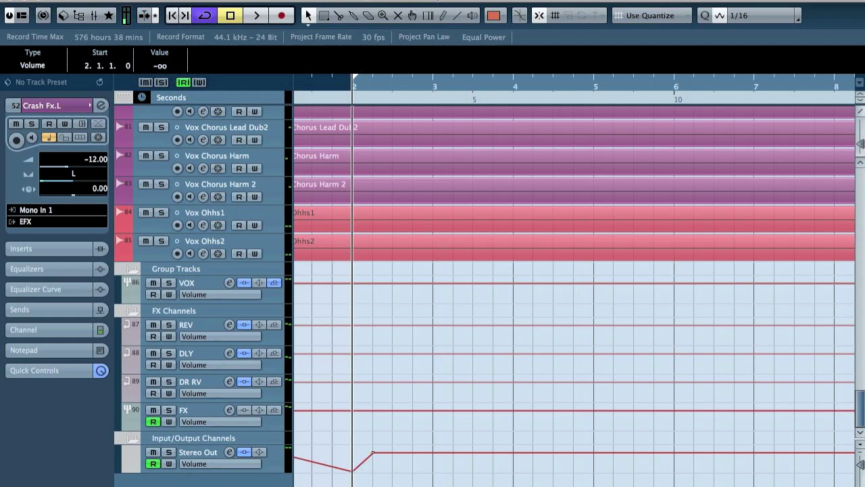
left_click(300, 453)
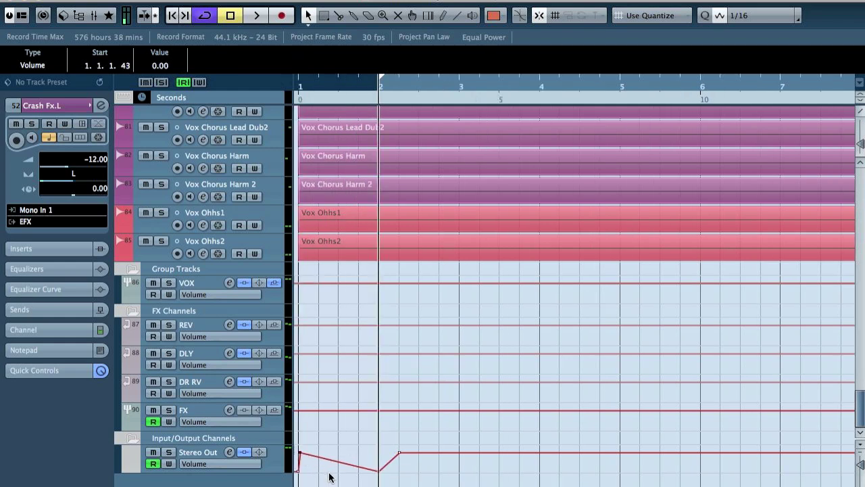
key("super+e")
left_click(676, 437)
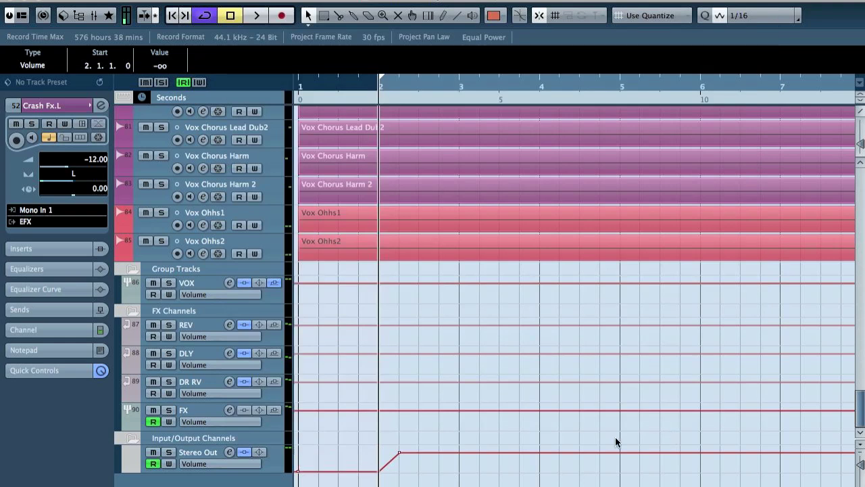
- Audition the opening from bar 2 with the revised Stereo Out fade-in, and stop playback
key("space")
key("g")
key("g")
key("g")
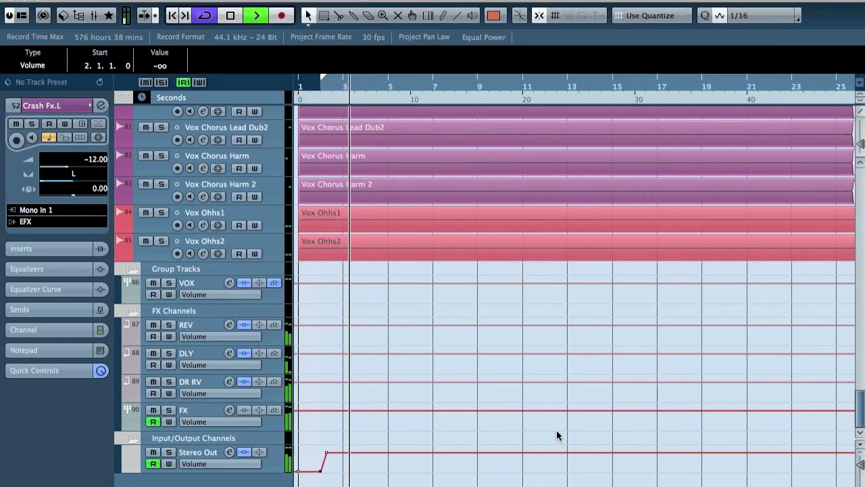
key("g")
key("g")
key("g")
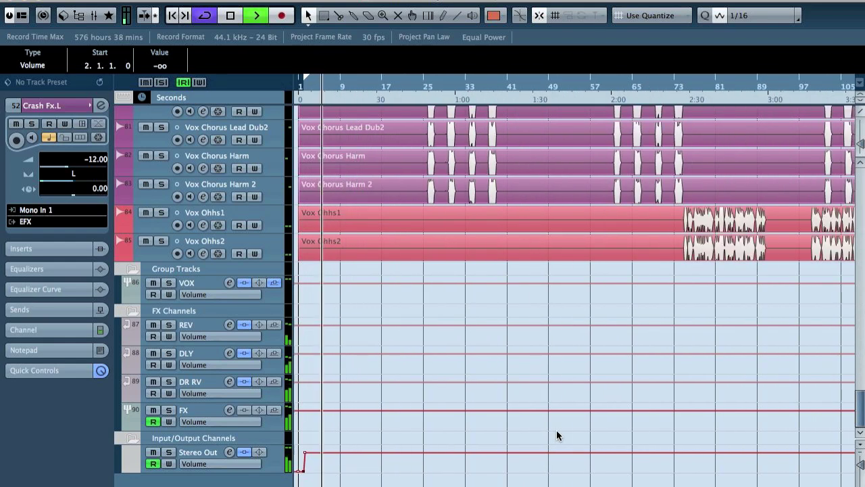
key("space")
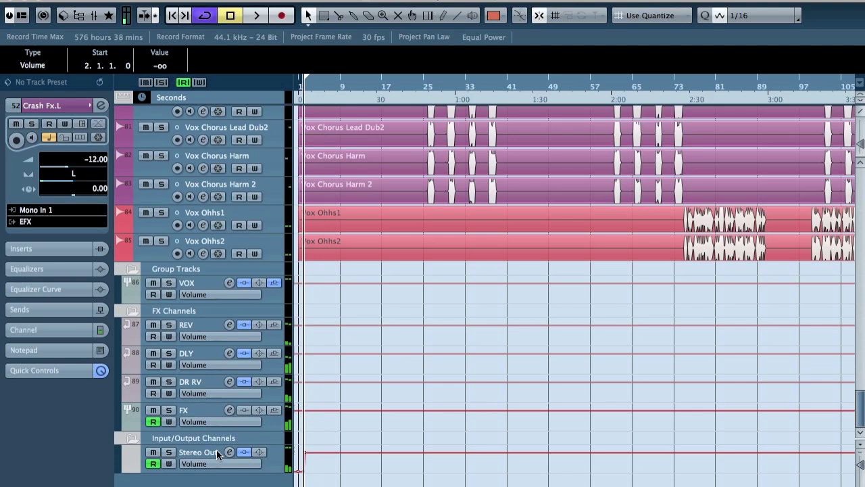
- Open the L2 limiter on Stereo Out and lower its linked threshold and out ceiling to -0.3
left_click(218, 455)
left_click(35, 175)
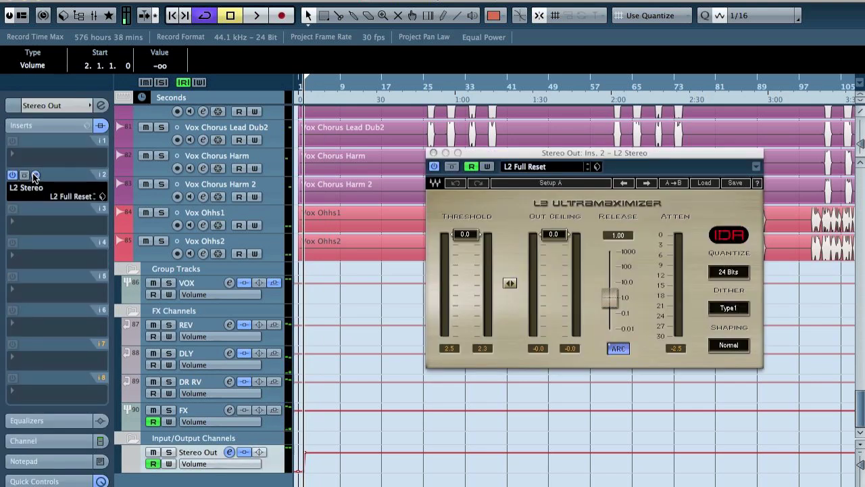
left_click_drag(510, 283, 510, 286)
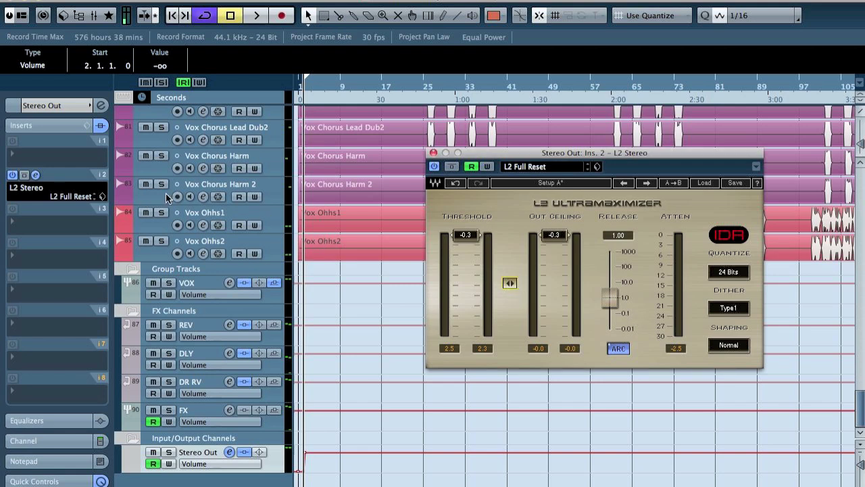
- Insert a Q1 Stereo equalizer in Stereo Out's first insert slot and set its band frequency to 1000
left_click(31, 153)
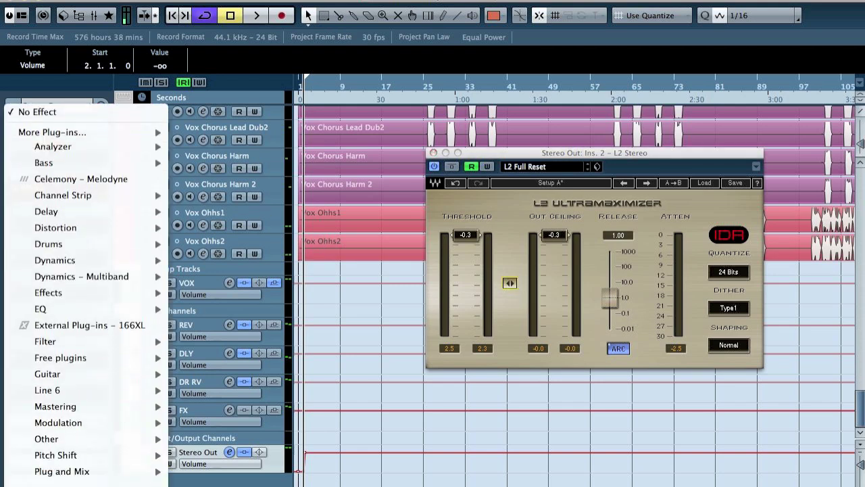
scroll(86, 270, "down", 3)
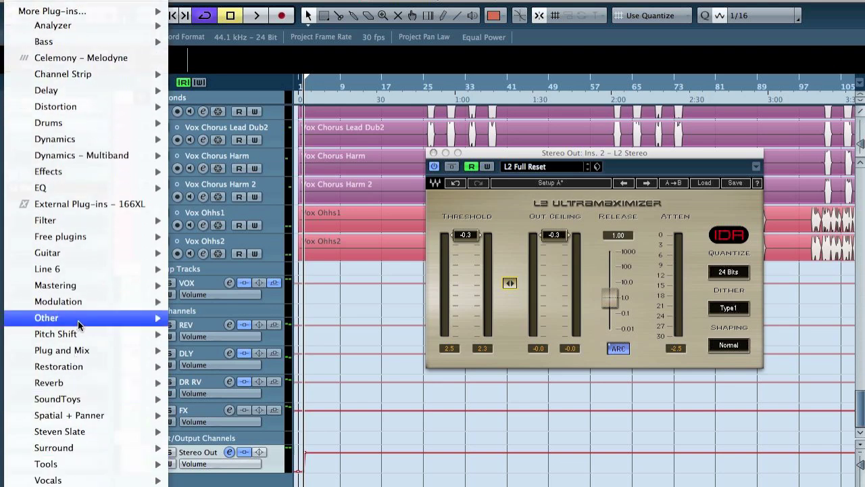
mouse_move(41, 187)
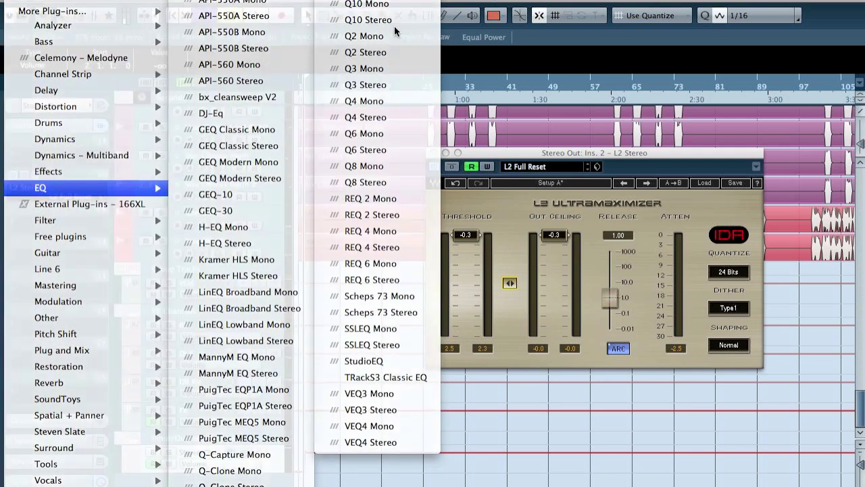
left_click(368, 20)
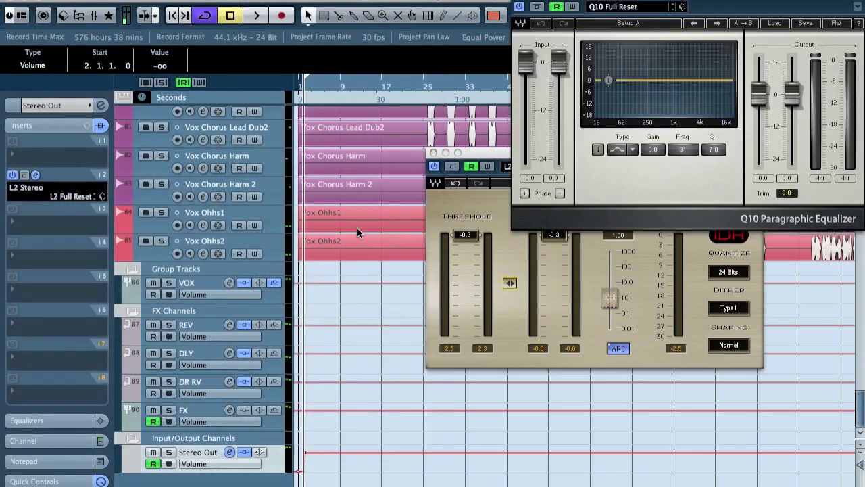
left_click(681, 150)
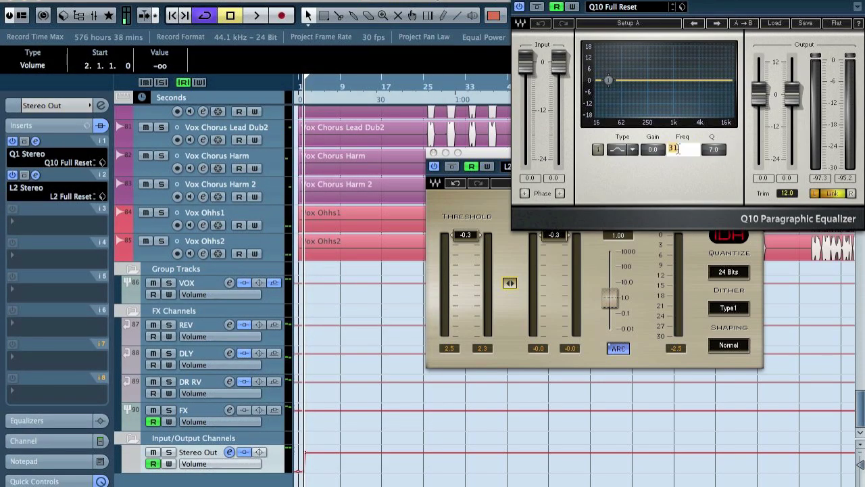
type("1000")
key("Return")
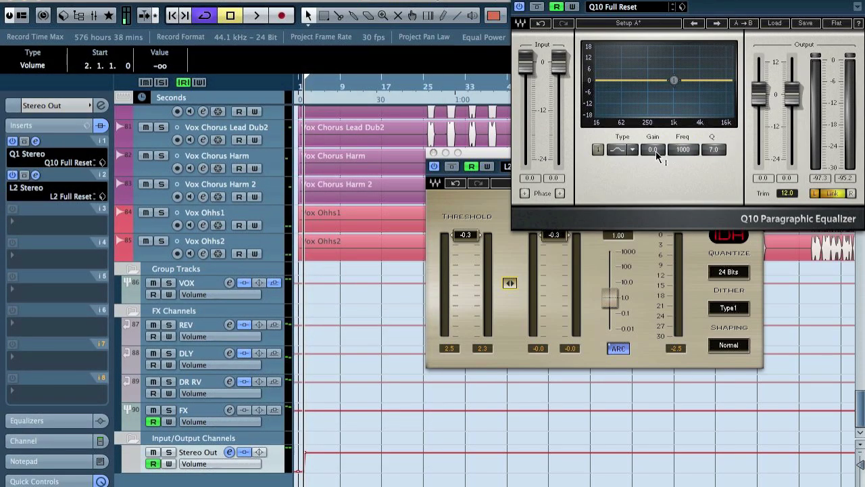
- Make the equalizer band an active high shelf with a gain of 1.5
left_click(656, 150)
type("1")
left_click(633, 151)
left_click(672, 194)
left_click(599, 150)
left_click(655, 149)
type("1.5")
key("Return")
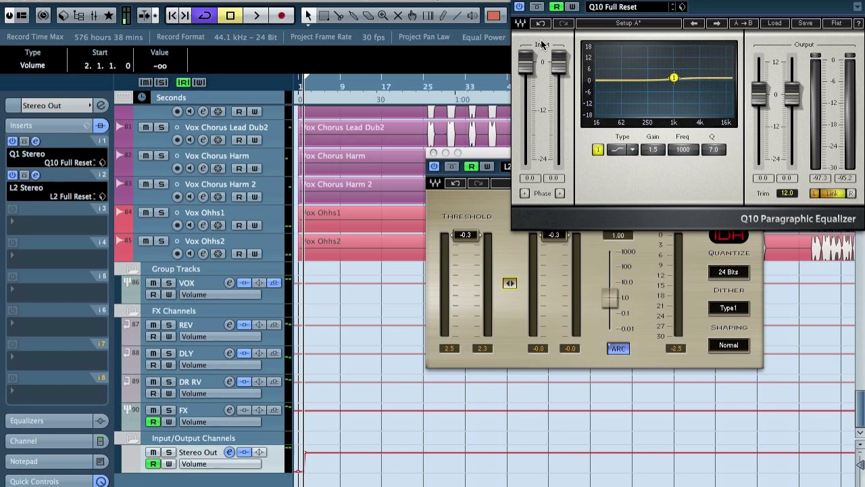
- Audition the mix from about bar 22 through the Stereo Out equalizer and limiter, and close the equalizer window
left_click(412, 85)
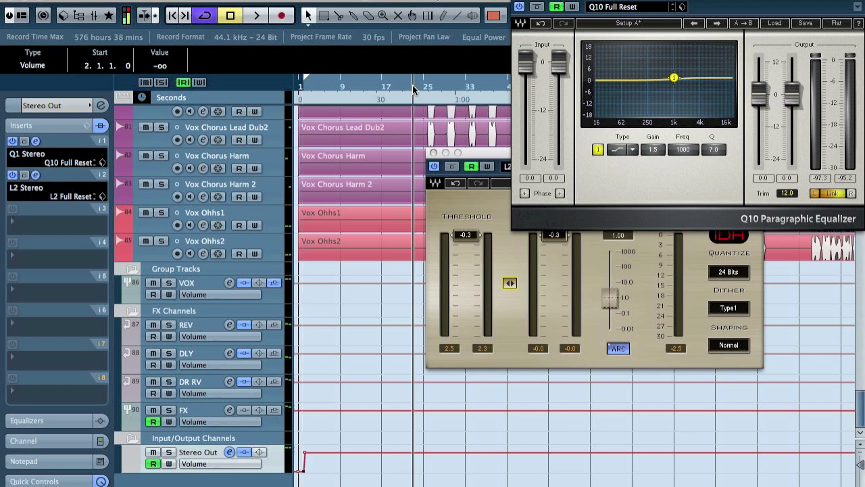
key("space")
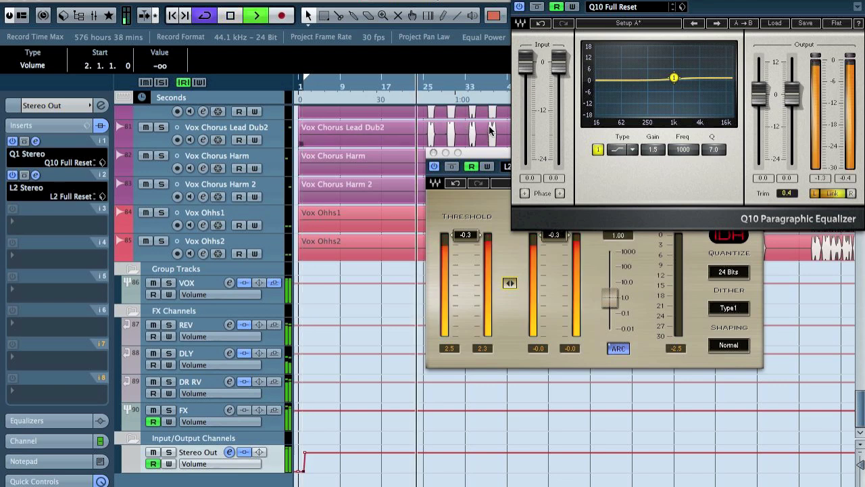
left_click(491, 131)
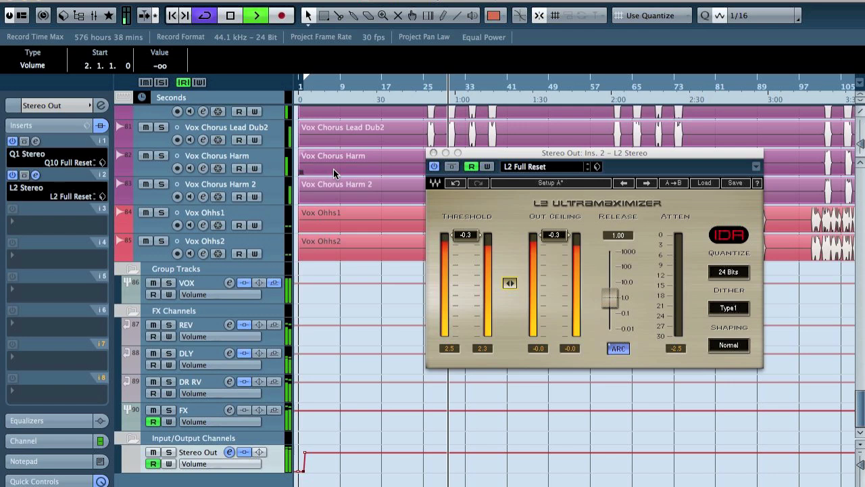
key("space")
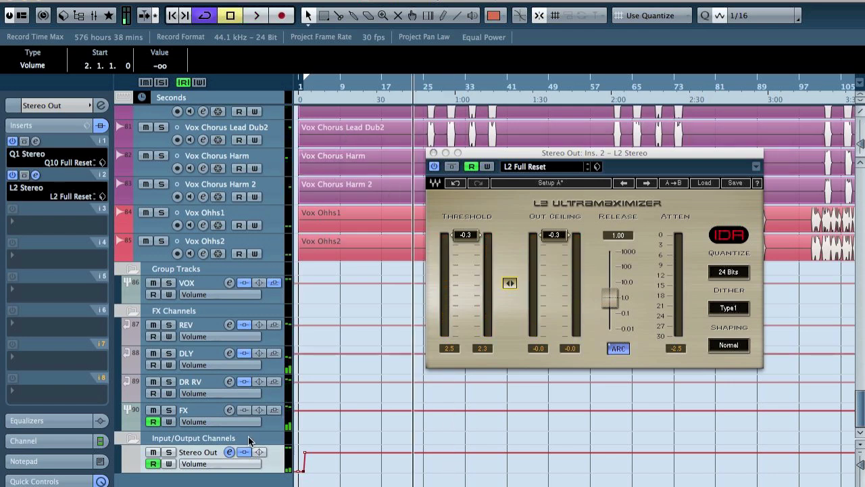
left_click(154, 410)
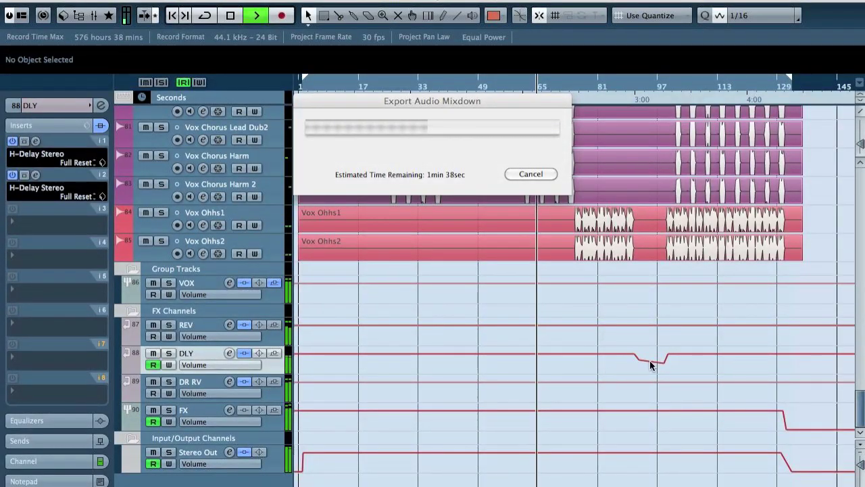
- Look over the tracks from the FX channels up to the drums while the audio mixdown exports
scroll(703, 360, "up", 5)
scroll(702, 361, "up", 3)
scroll(702, 362, "up", 3)
scroll(701, 364, "up", 3)
scroll(701, 364, "up", 3)
scroll(702, 364, "up", 3)
scroll(702, 364, "up", 3)
scroll(703, 364, "down", 6)
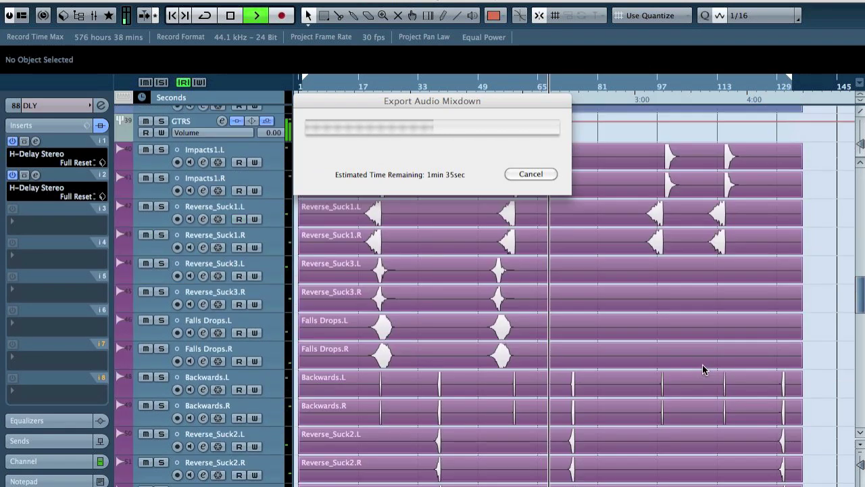
scroll(702, 364, "down", 6)
scroll(702, 364, "up", 12)
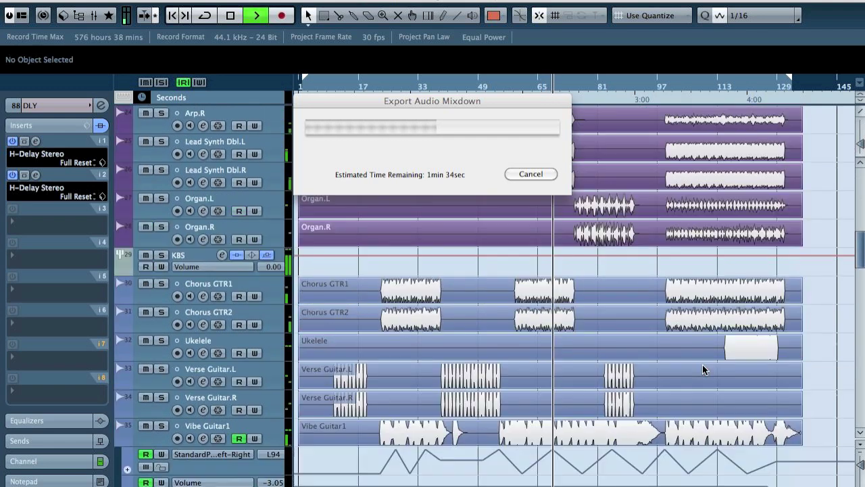
scroll(702, 364, "up", 6)
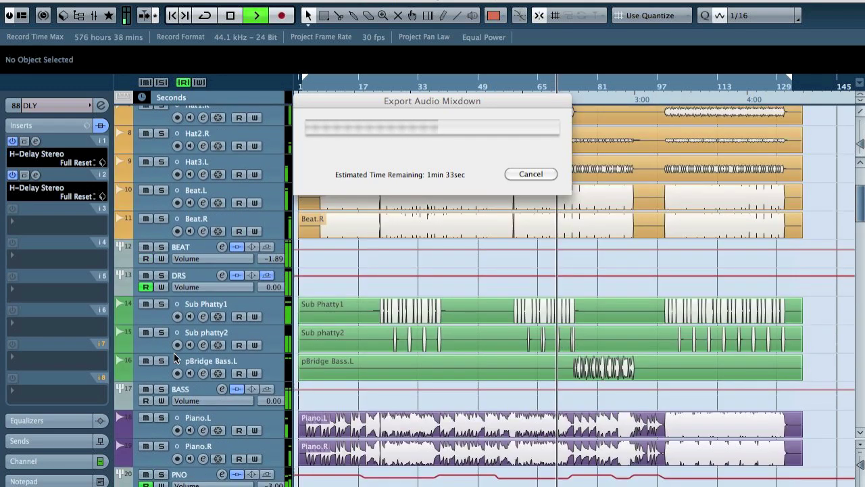